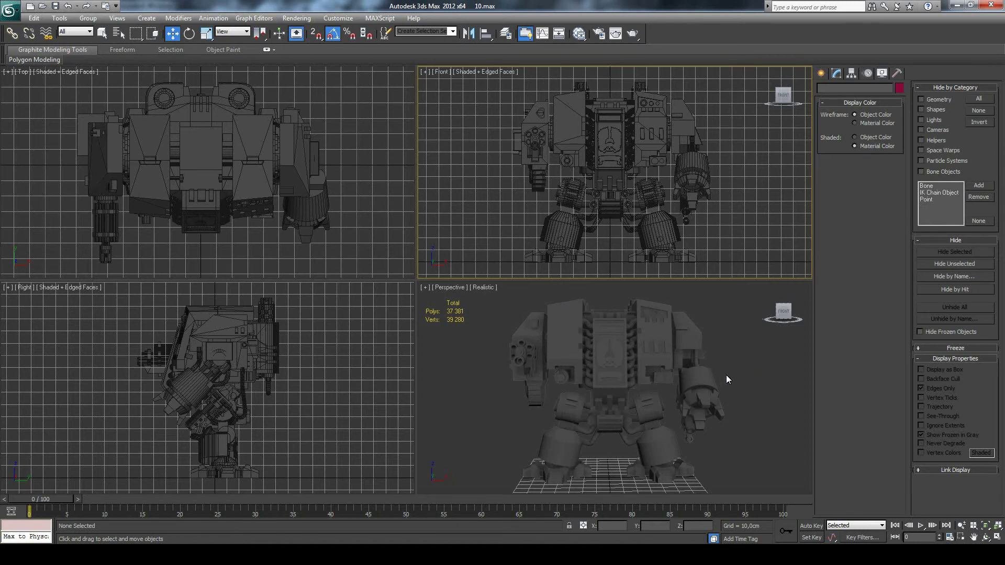
Activate the Perspective view, orbit around the mech and turn on Edged Faces (F4).
left_click(727, 375)
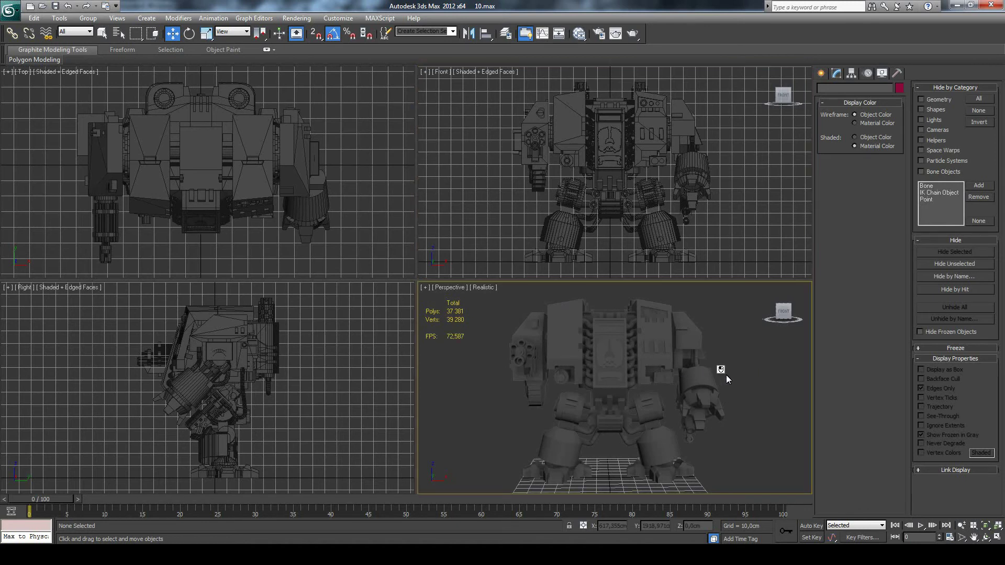
left_click(986, 538)
mouse_move(643, 409)
left_mouse_down()
mouse_move(603, 411)
mouse_move(723, 388)
left_mouse_up()
scroll(722, 388, "down", 3)
key("F4")
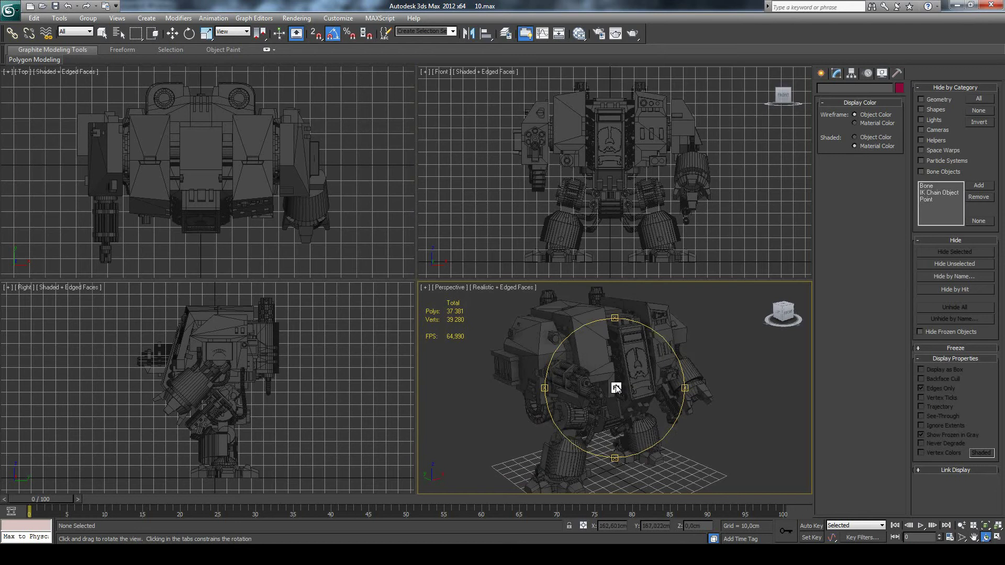
scroll(617, 388, "up", 3)
mouse_move(606, 399)
left_mouse_down()
mouse_move(631, 385)
mouse_move(607, 338)
mouse_move(629, 344)
mouse_move(589, 401)
mouse_move(607, 401)
mouse_move(606, 382)
mouse_move(634, 365)
mouse_move(602, 363)
mouse_move(610, 355)
mouse_move(647, 350)
mouse_move(672, 372)
mouse_move(630, 354)
mouse_move(633, 369)
mouse_move(602, 361)
mouse_move(584, 404)
mouse_move(607, 385)
mouse_move(612, 359)
mouse_move(645, 382)
mouse_move(660, 370)
left_mouse_up()
Pan, zoom and orbit in close to face the front of the mech's chest.
left_click(974, 538)
scroll(628, 387, "up", 3)
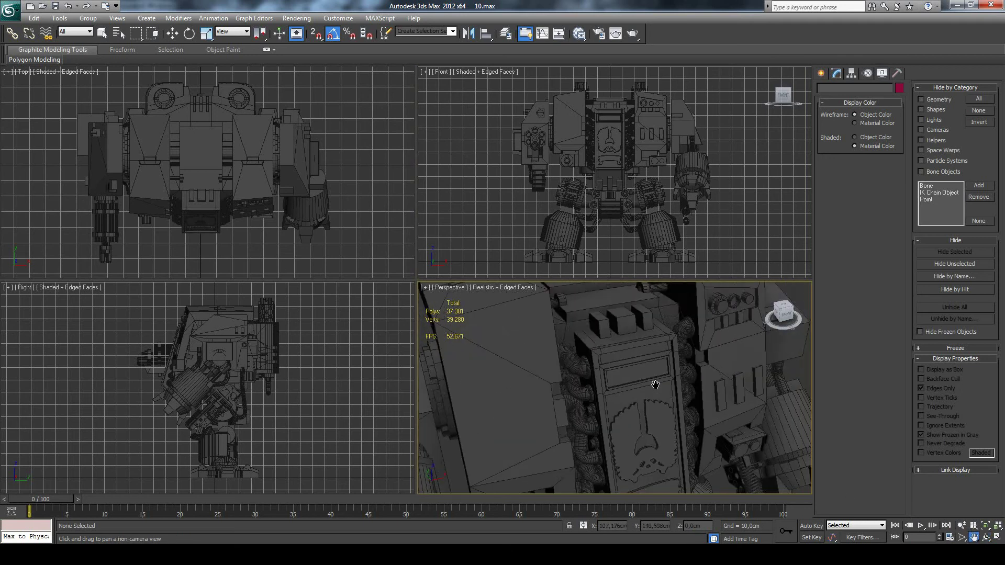
scroll(658, 382, "up", 2)
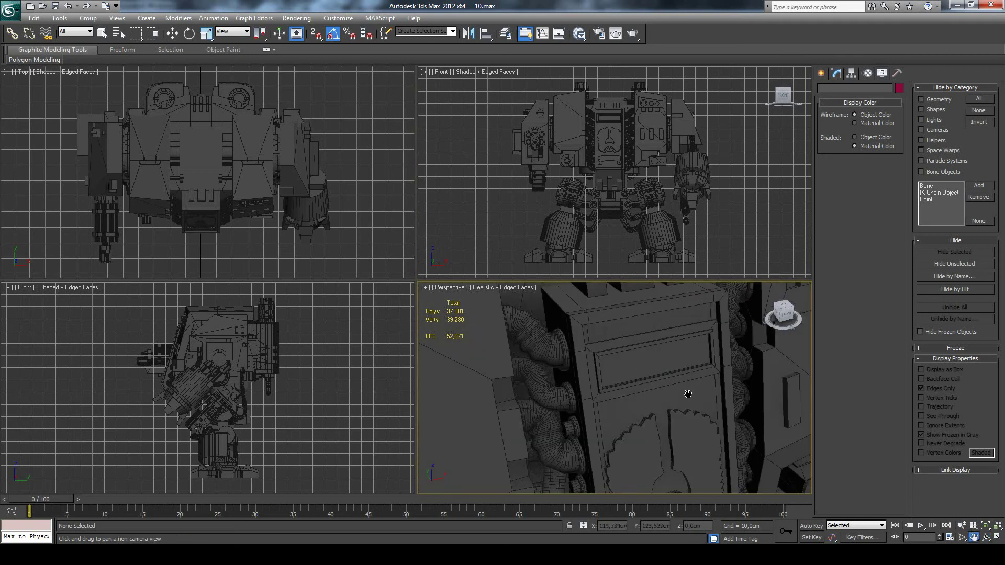
left_click(988, 537)
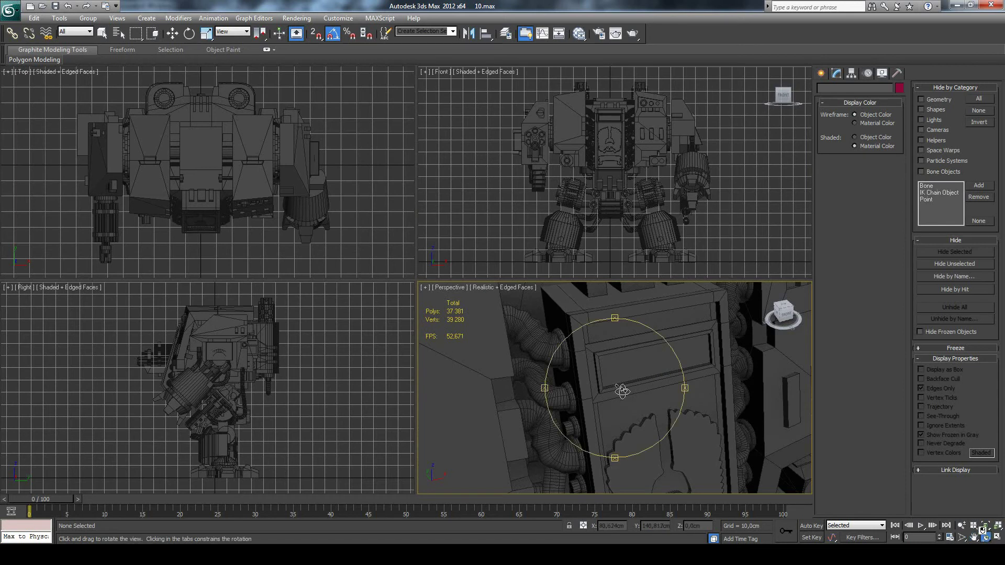
mouse_move(622, 388)
left_mouse_down()
mouse_move(610, 352)
mouse_move(636, 355)
mouse_move(635, 363)
mouse_move(763, 366)
mouse_move(782, 314)
mouse_move(636, 332)
mouse_move(627, 369)
mouse_move(644, 369)
left_mouse_up()
scroll(627, 352, "down", 3)
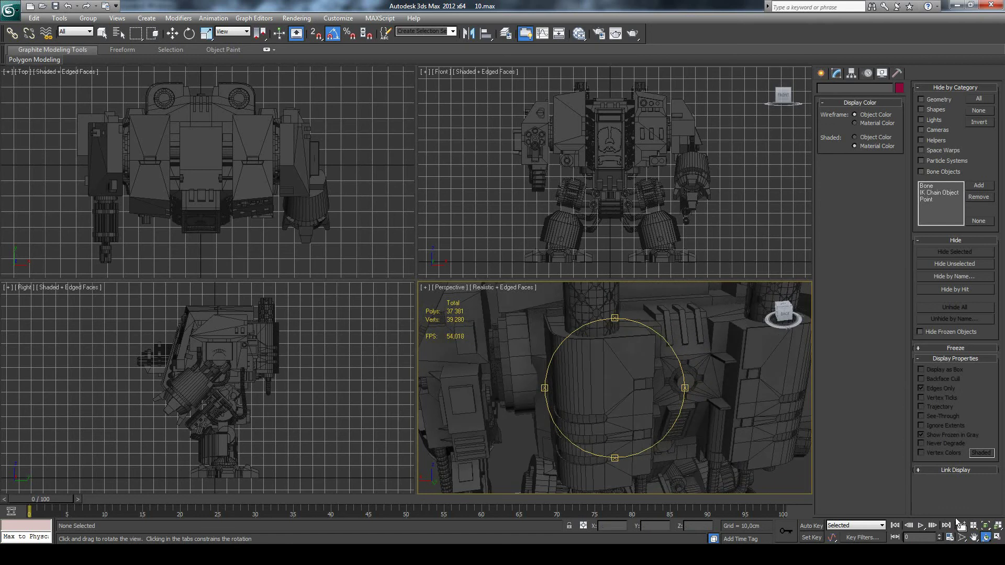
Maximize the Perspective view and pan and zoom over the mech's chest.
left_click(997, 538)
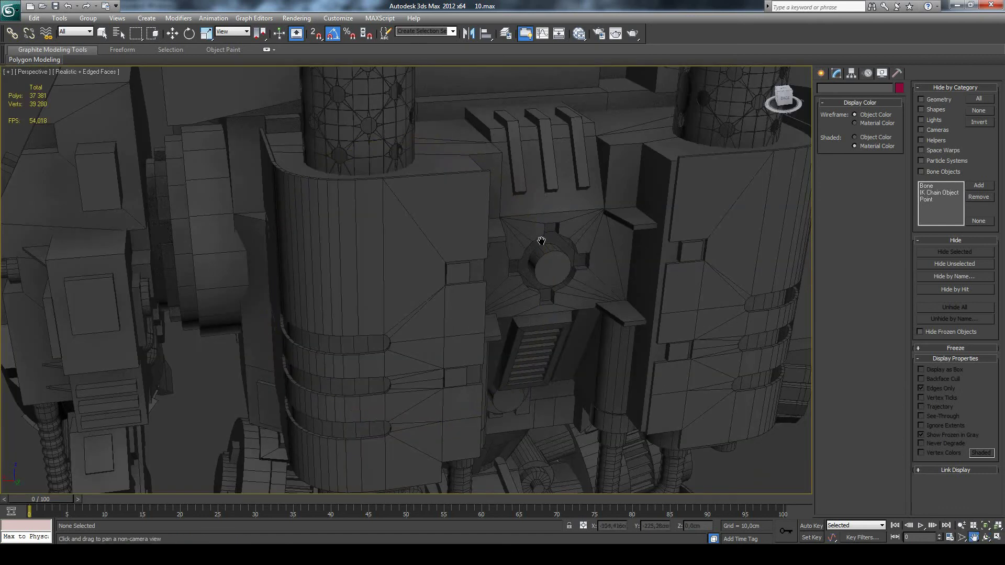
left_click_drag(542, 241, 543, 316)
scroll(532, 302, "up", 3)
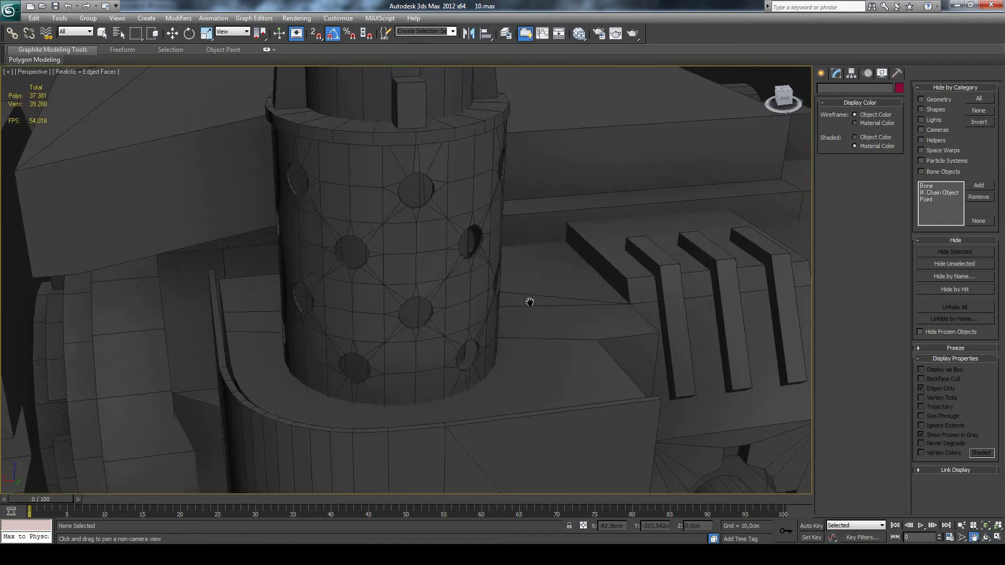
scroll(533, 297, "down", 5)
scroll(534, 293, "down", 3)
scroll(548, 282, "down", 3)
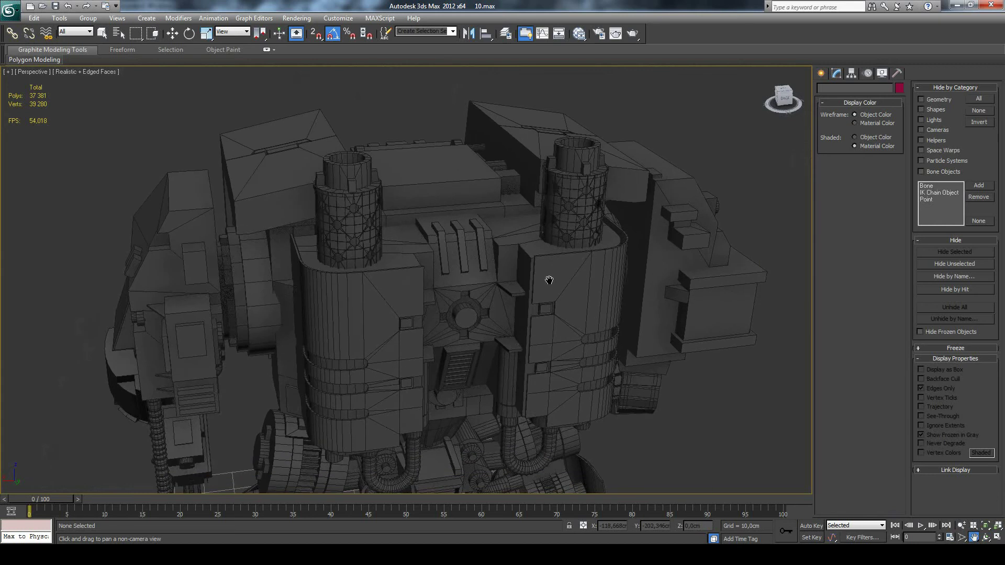
Arc Rotate around the torso from several angles, undoing the top-down view change.
left_click(986, 538)
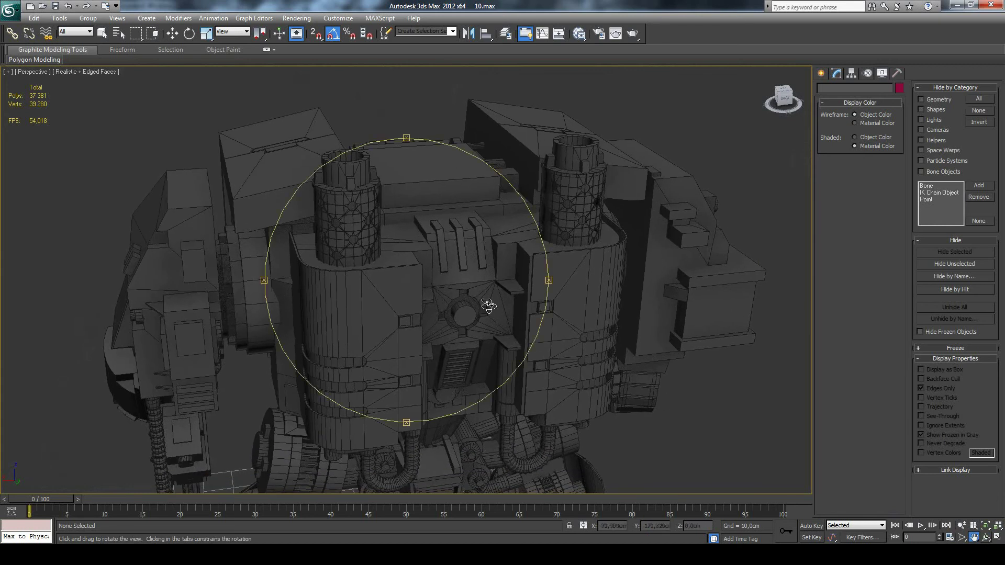
mouse_move(466, 293)
left_mouse_down()
mouse_move(461, 270)
mouse_move(469, 292)
mouse_move(507, 283)
mouse_move(415, 278)
left_mouse_up()
scroll(419, 281, "up", 3)
scroll(432, 289, "up", 3)
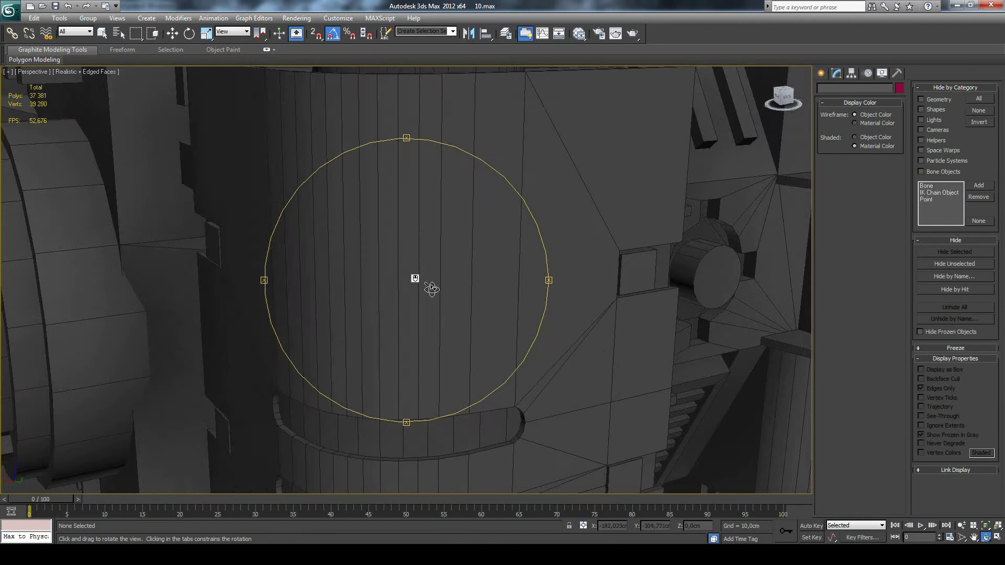
scroll(434, 288, "down", 3)
scroll(442, 286, "down", 2)
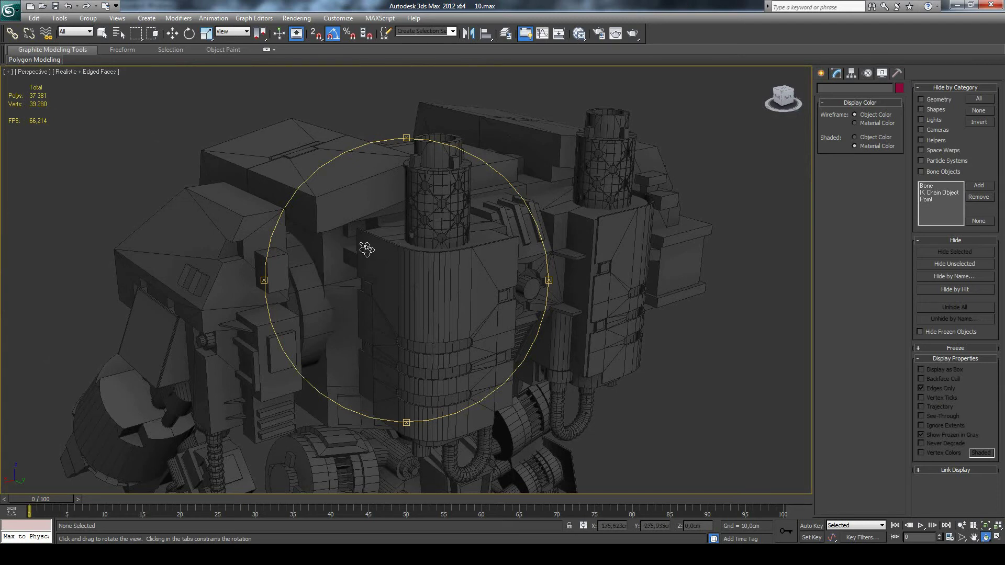
left_click_drag(367, 249, 351, 250)
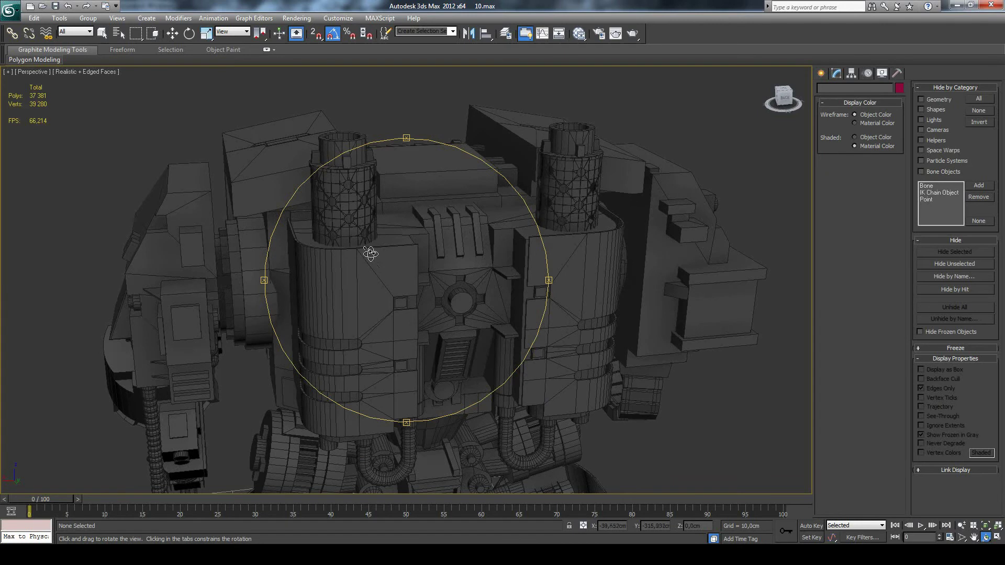
left_click_drag(460, 267, 484, 282)
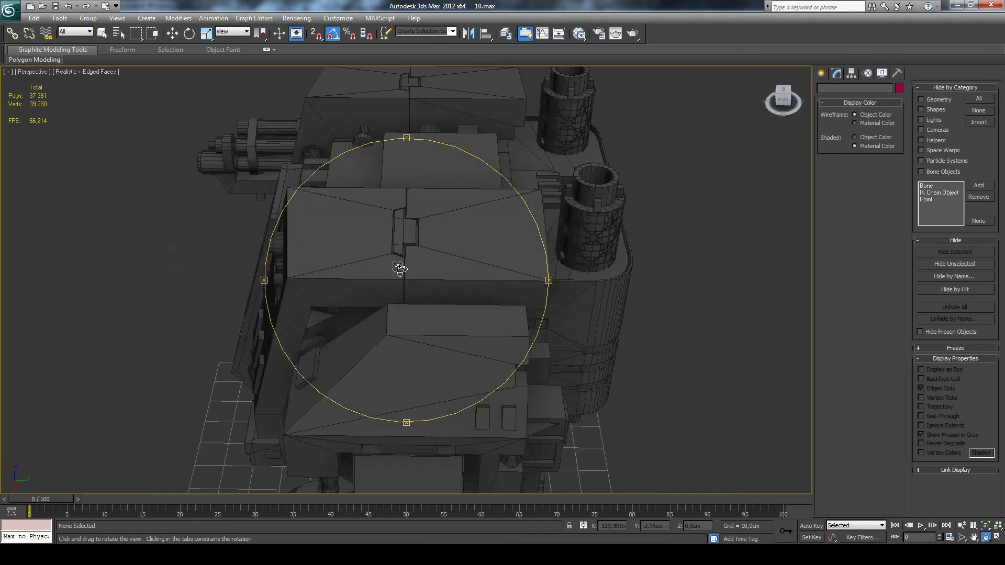
key("shift+z")
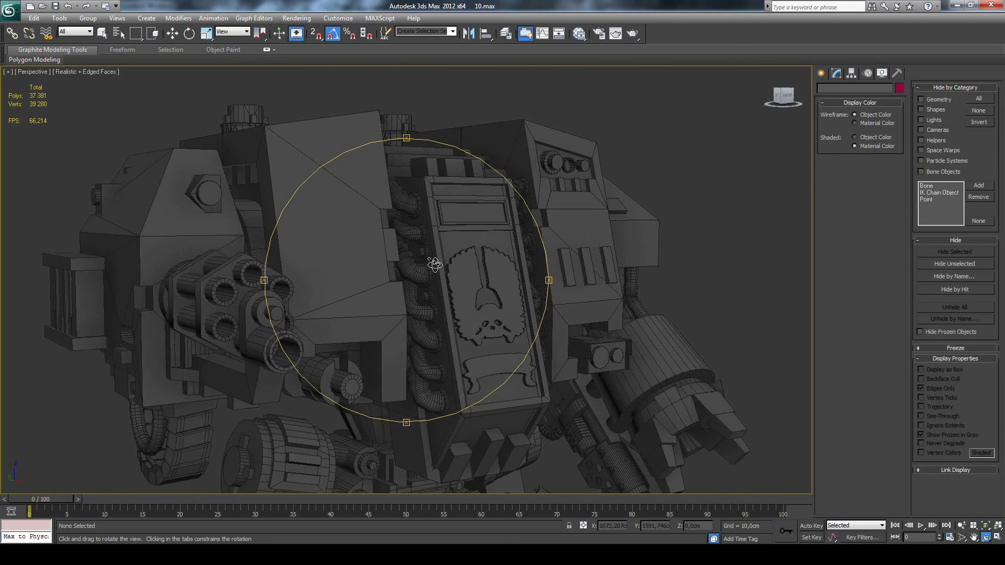
Orbit out to a frontal view of the whole mech and hide the edged faces.
mouse_move(463, 228)
left_mouse_down()
mouse_move(447, 218)
mouse_move(426, 277)
mouse_move(435, 226)
mouse_move(447, 233)
left_mouse_up()
scroll(472, 272, "up", 3)
mouse_move(473, 271)
left_mouse_down()
mouse_move(460, 276)
mouse_move(439, 253)
mouse_move(466, 290)
mouse_move(508, 283)
mouse_move(506, 297)
mouse_move(473, 288)
left_mouse_up()
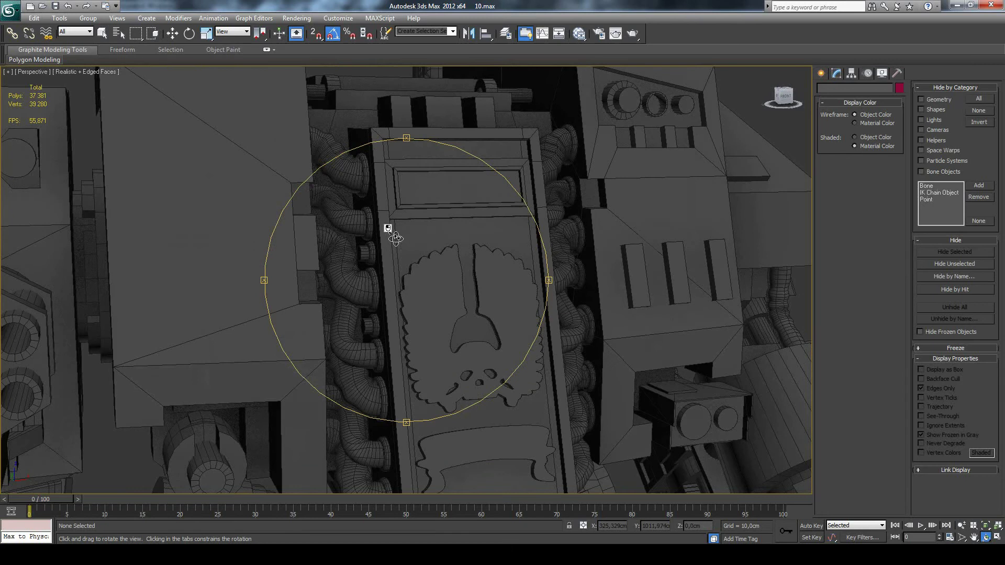
mouse_move(388, 225)
left_mouse_down()
mouse_move(381, 218)
mouse_move(437, 259)
mouse_move(511, 242)
left_mouse_up()
key("F4")
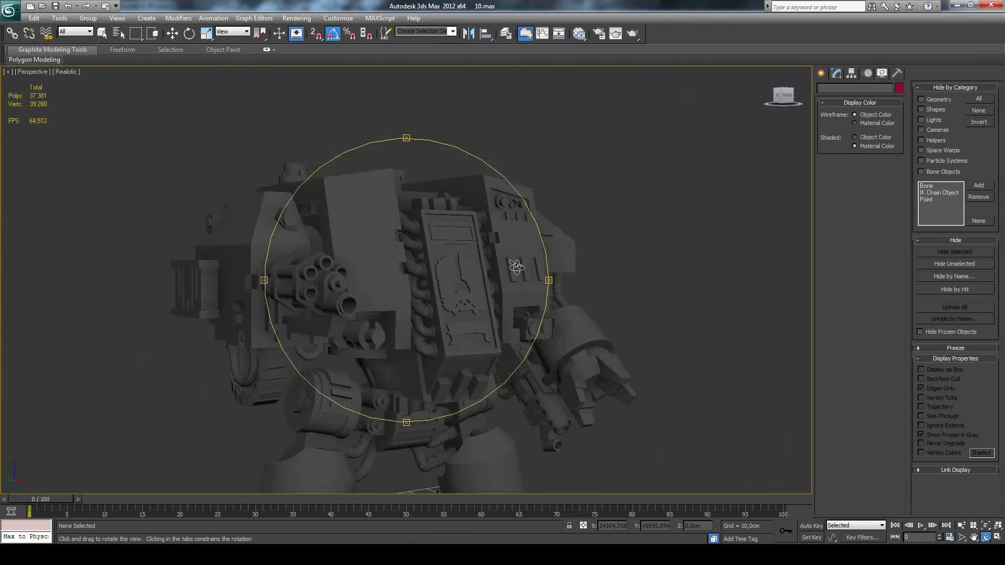
Show edged faces again and orbit to a slightly elevated three-quarter view.
mouse_move(501, 282)
left_mouse_down()
mouse_move(458, 292)
mouse_move(399, 251)
mouse_move(387, 283)
mouse_move(445, 274)
mouse_move(341, 238)
mouse_move(360, 258)
mouse_move(402, 270)
mouse_move(436, 262)
mouse_move(471, 290)
mouse_move(489, 267)
mouse_move(510, 276)
mouse_move(478, 289)
mouse_move(442, 274)
mouse_move(449, 283)
left_mouse_up()
key("F4")
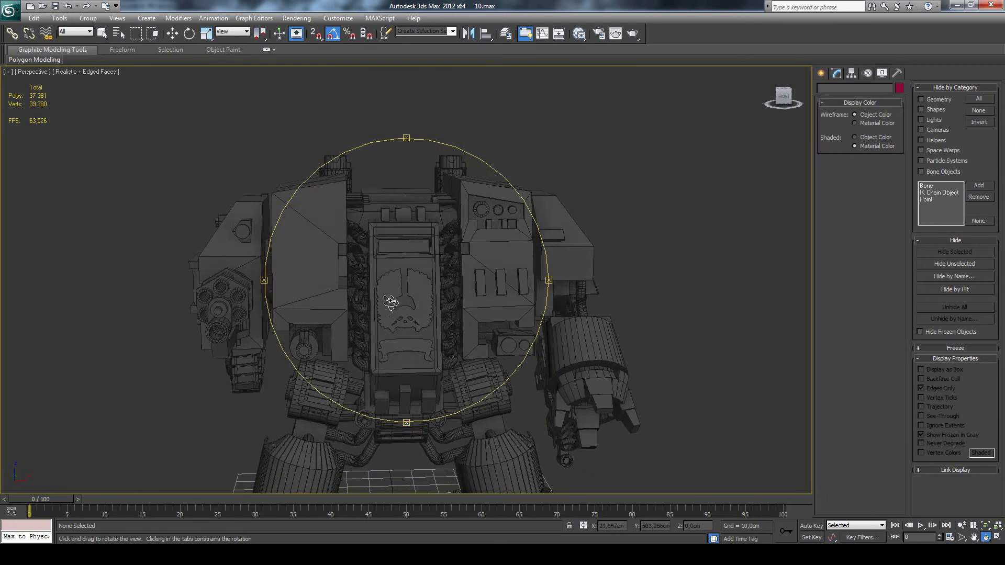
mouse_move(392, 303)
left_mouse_down()
mouse_move(418, 283)
mouse_move(418, 297)
mouse_move(381, 278)
mouse_move(394, 301)
left_mouse_up()
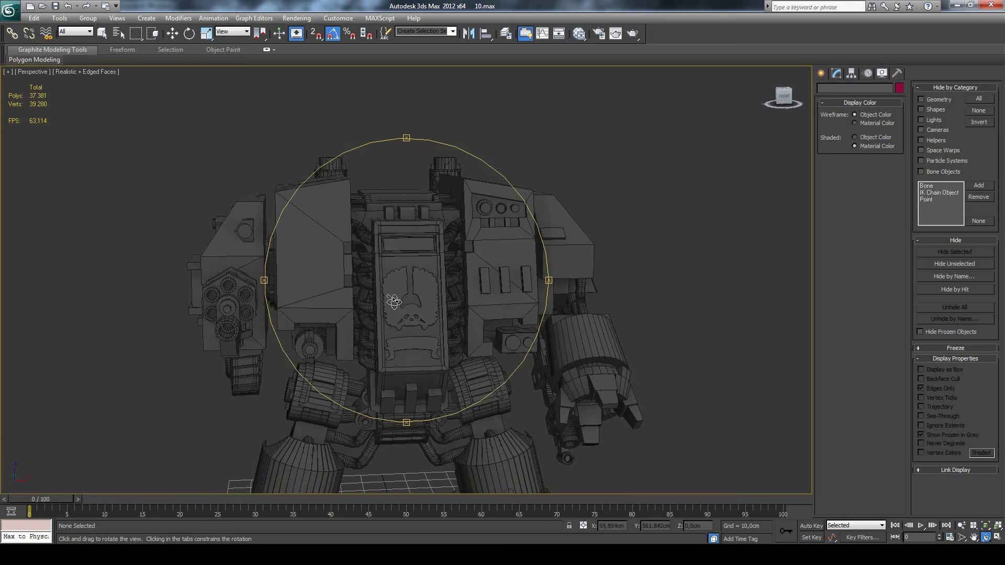
mouse_move(458, 300)
left_mouse_down()
mouse_move(437, 294)
mouse_move(457, 299)
mouse_move(478, 274)
mouse_move(500, 299)
mouse_move(473, 287)
mouse_move(457, 300)
left_mouse_up()
key("w")
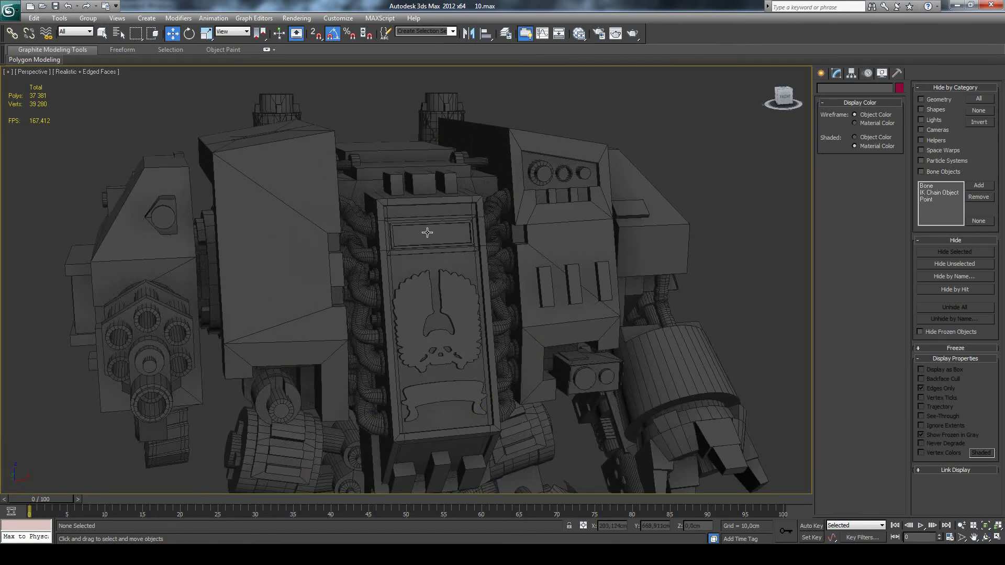
left_click(438, 237)
mouse_move(423, 227)
left_mouse_down()
mouse_move(489, 316)
mouse_move(415, 242)
left_mouse_up()
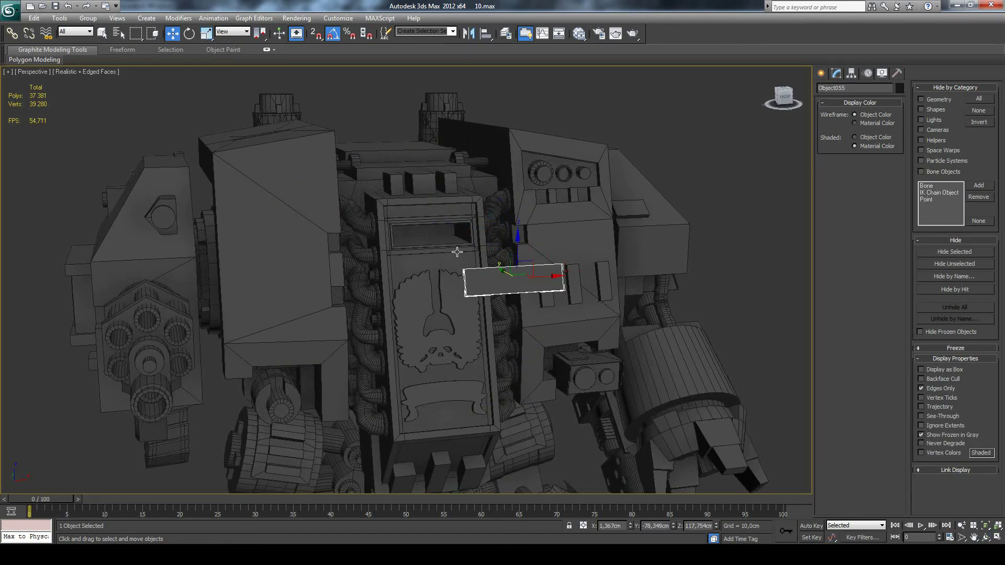
left_click(418, 240)
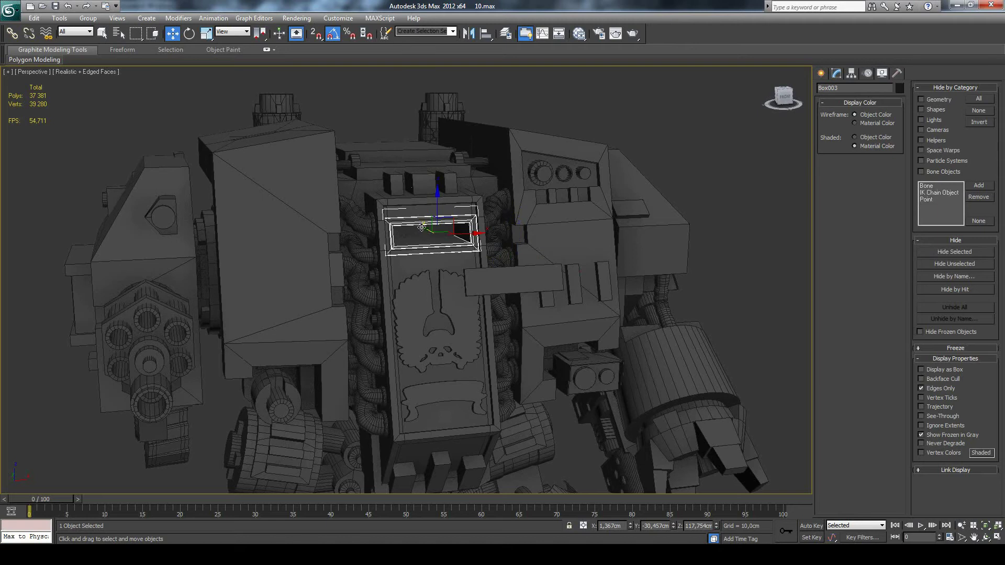
left_click_drag(422, 227, 591, 376)
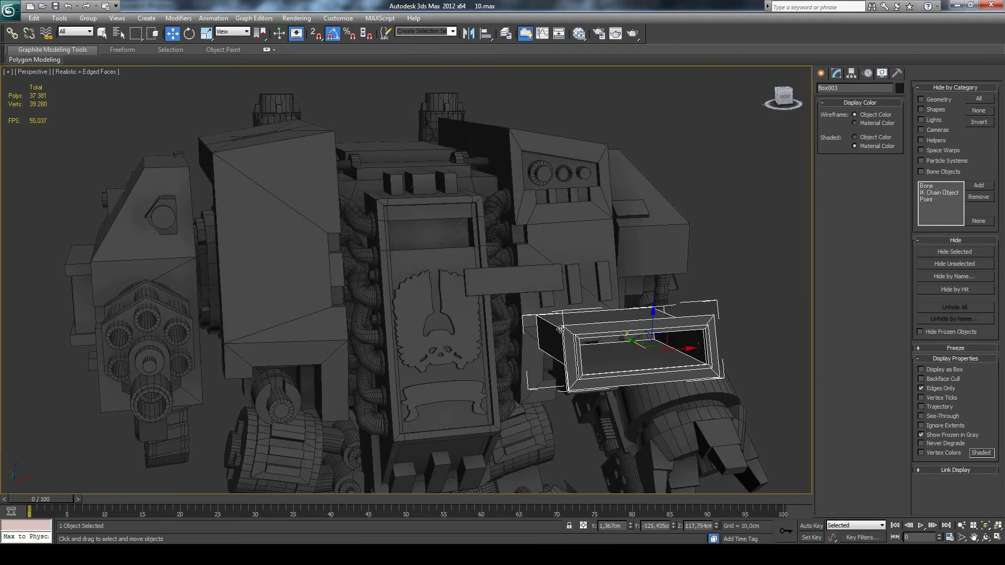
left_click(440, 250)
scroll(435, 236, "up", 5)
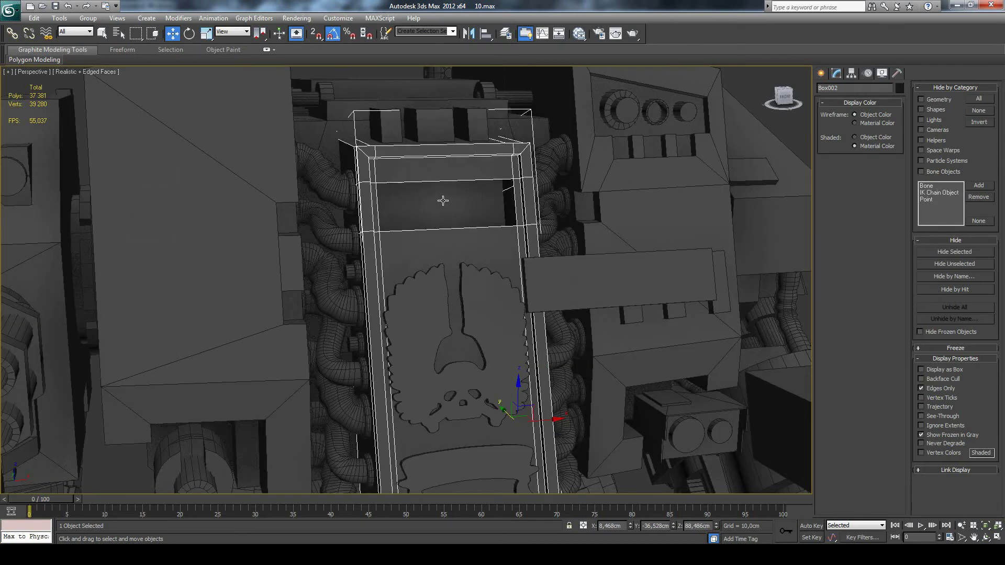
left_click_drag(504, 412, 580, 478)
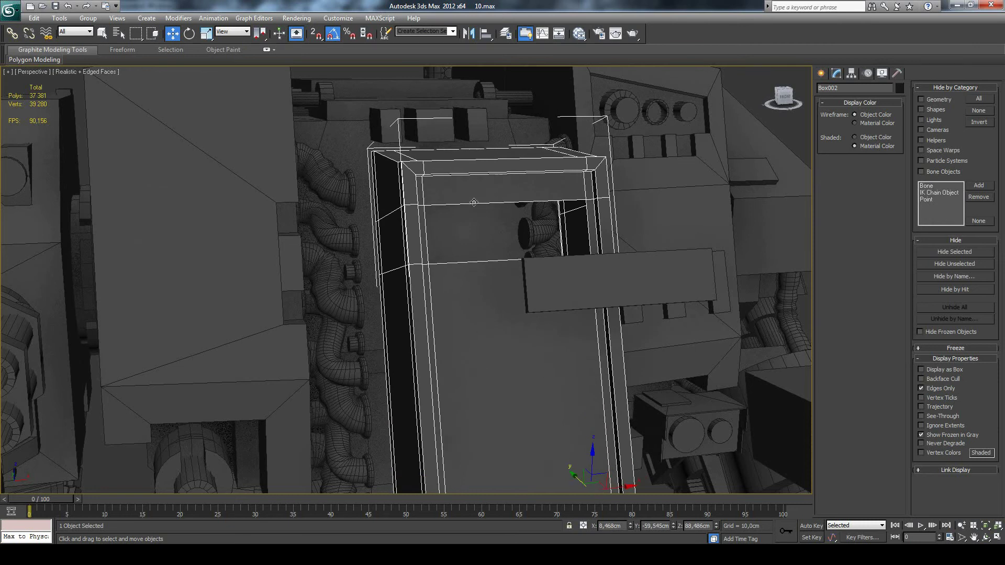
key("ctrl+z")
key("ctrl+z")
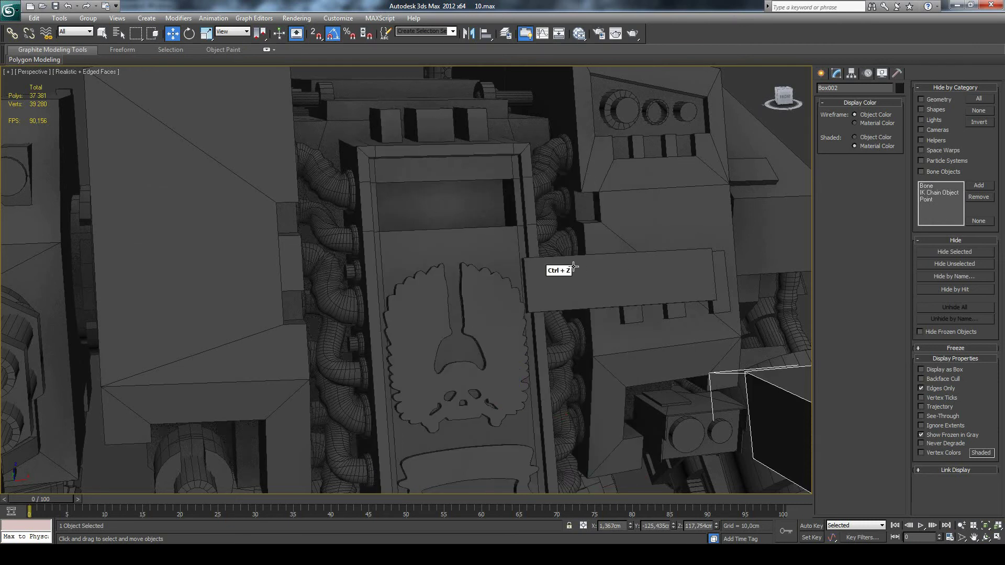
key("ctrl+z")
key("ctrl+z")
key("ctrl+z")
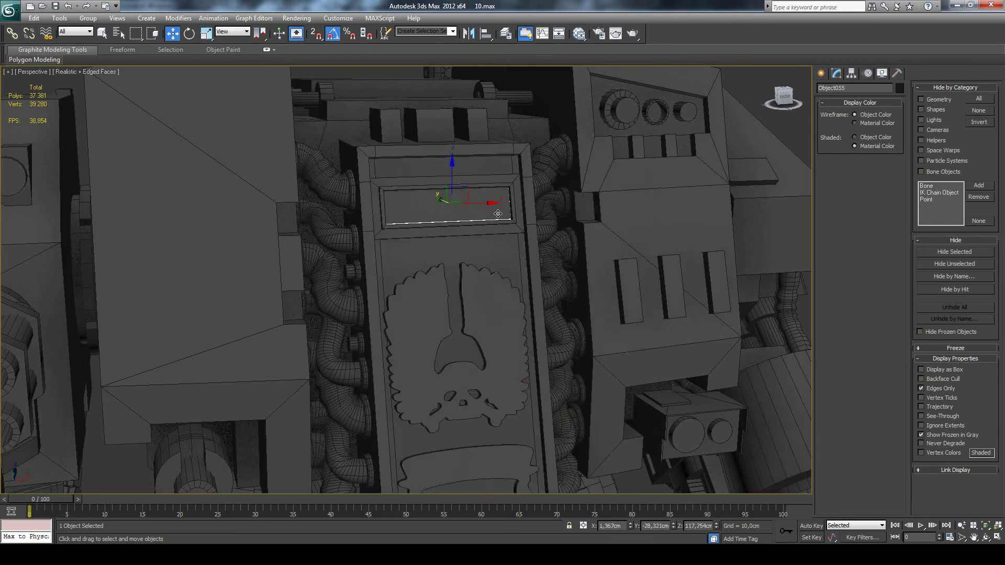
scroll(794, 133, "down", 5)
left_click(719, 157)
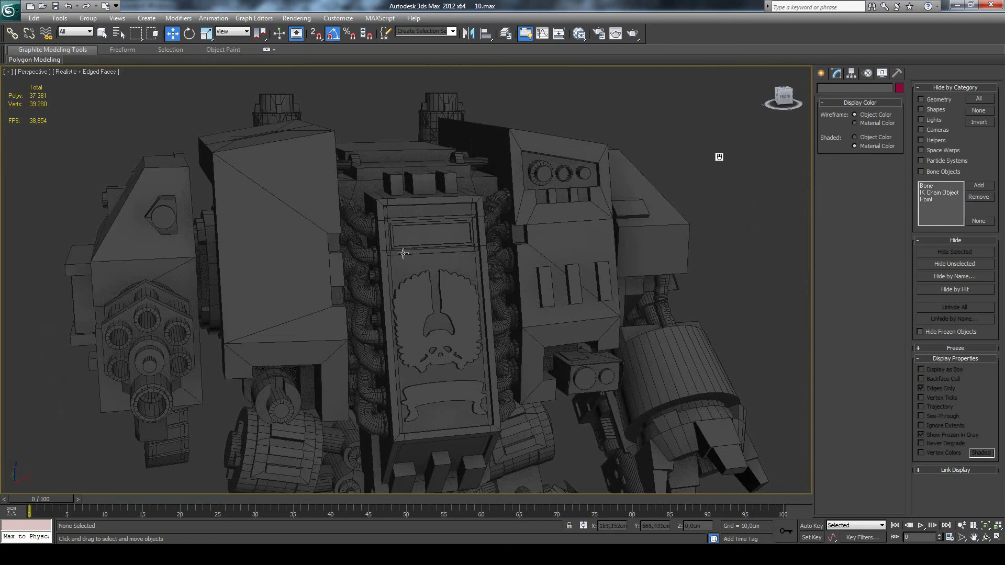
left_click(424, 235)
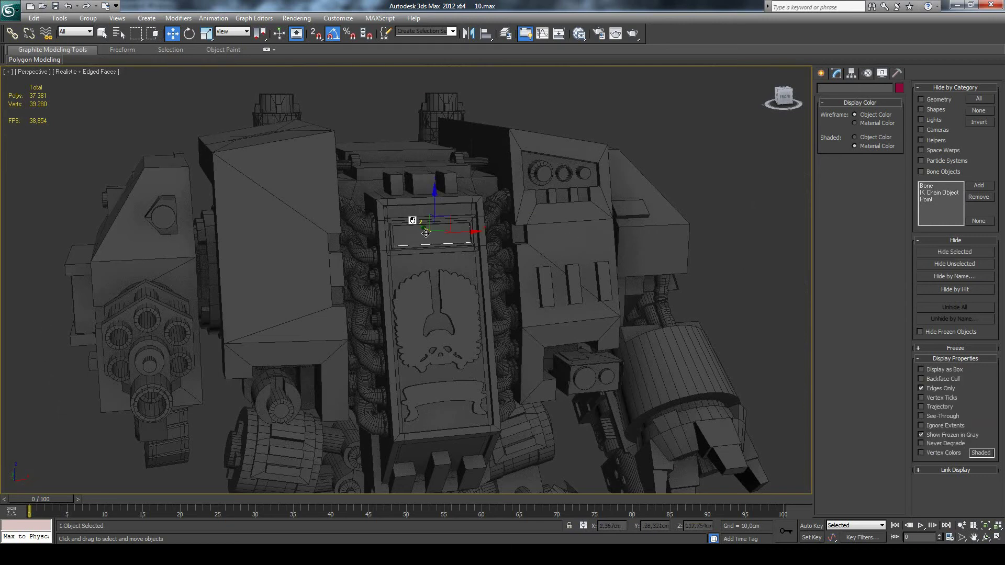
left_click(790, 390)
left_click(986, 538)
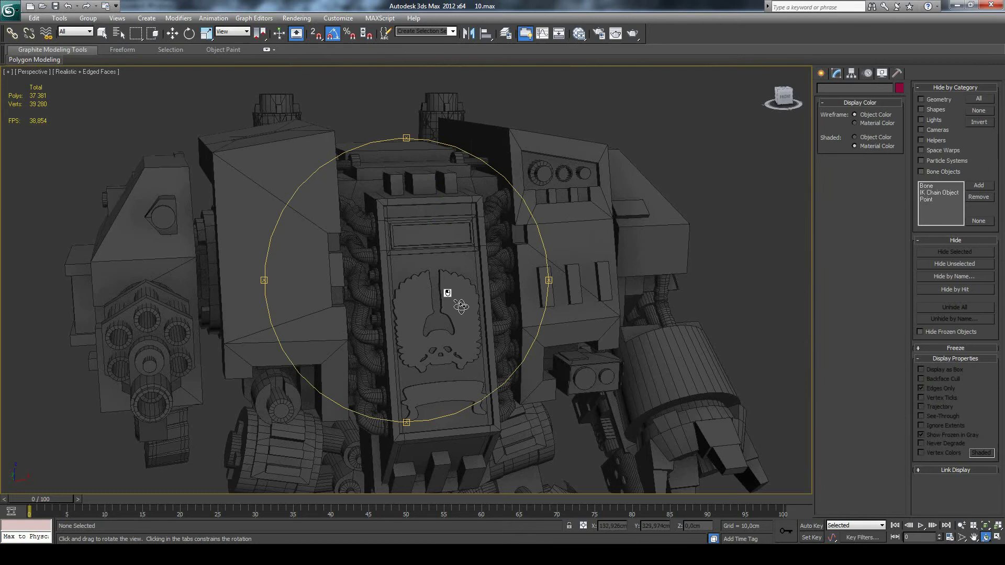
scroll(463, 307, "down", 2)
scroll(442, 306, "down", 5)
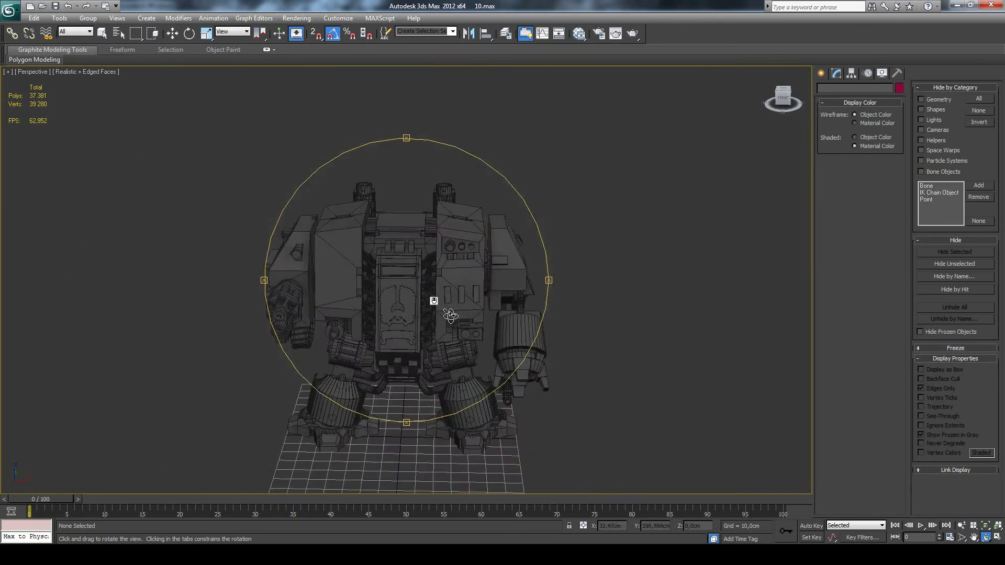
mouse_move(442, 305)
left_mouse_down()
mouse_move(442, 271)
mouse_move(471, 289)
mouse_move(630, 282)
mouse_move(431, 273)
left_mouse_up()
scroll(430, 274, "up", 3)
scroll(433, 292, "up", 3)
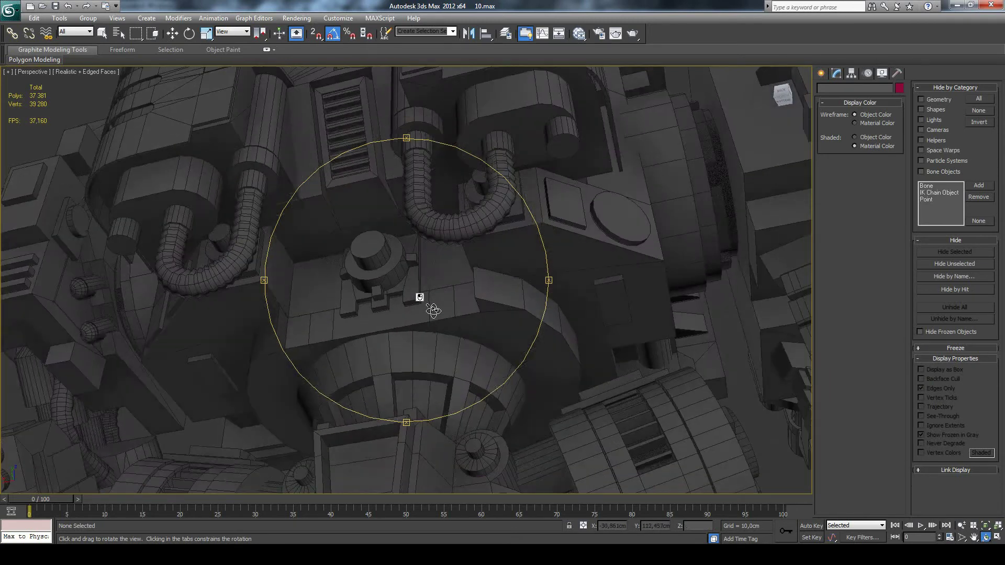
scroll(433, 307, "up", 3)
scroll(406, 295, "down", 5)
left_click_drag(403, 285, 403, 293)
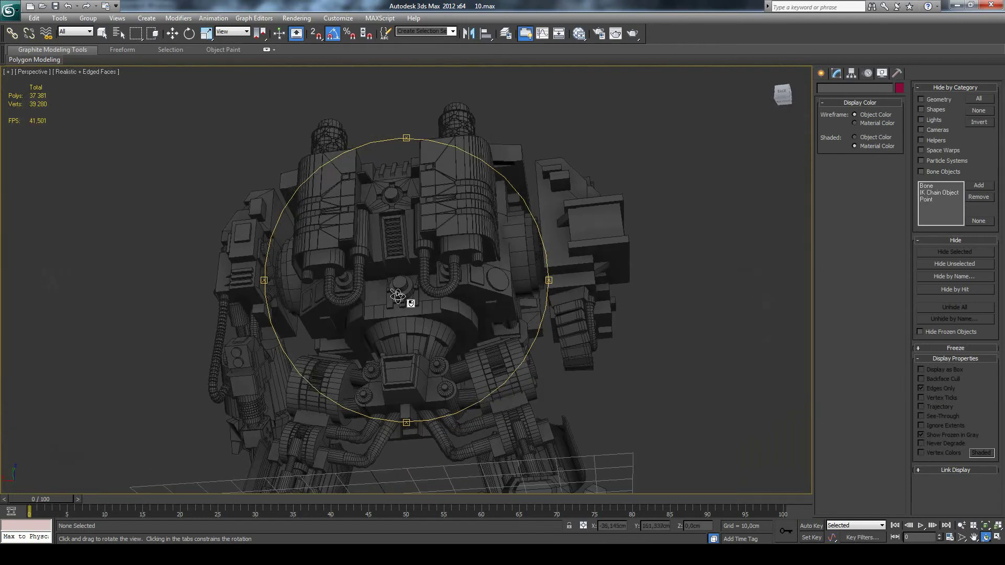
right_click(403, 294)
scroll(204, 390, "down", 5)
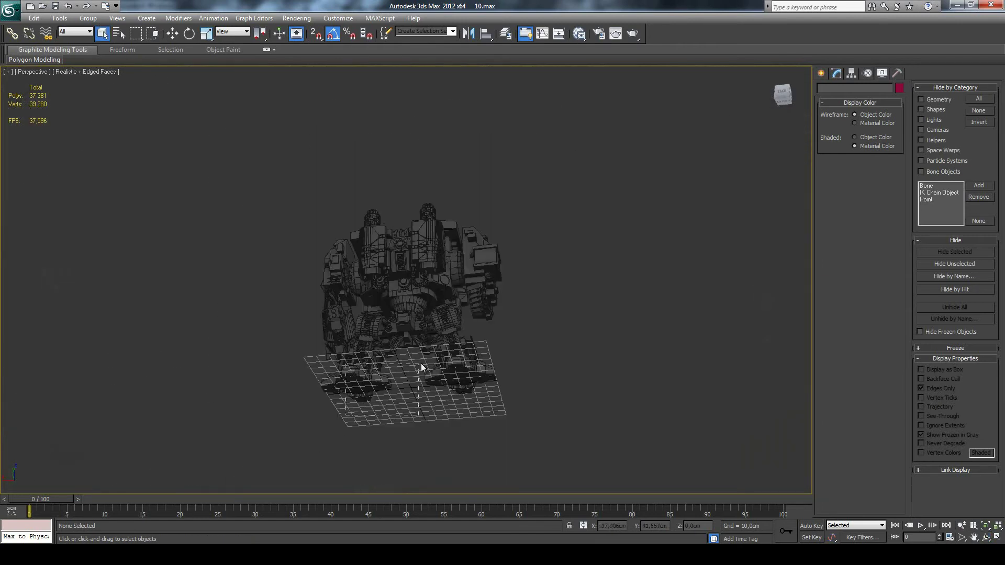
left_click_drag(422, 366, 452, 336)
scroll(429, 345, "up", 3)
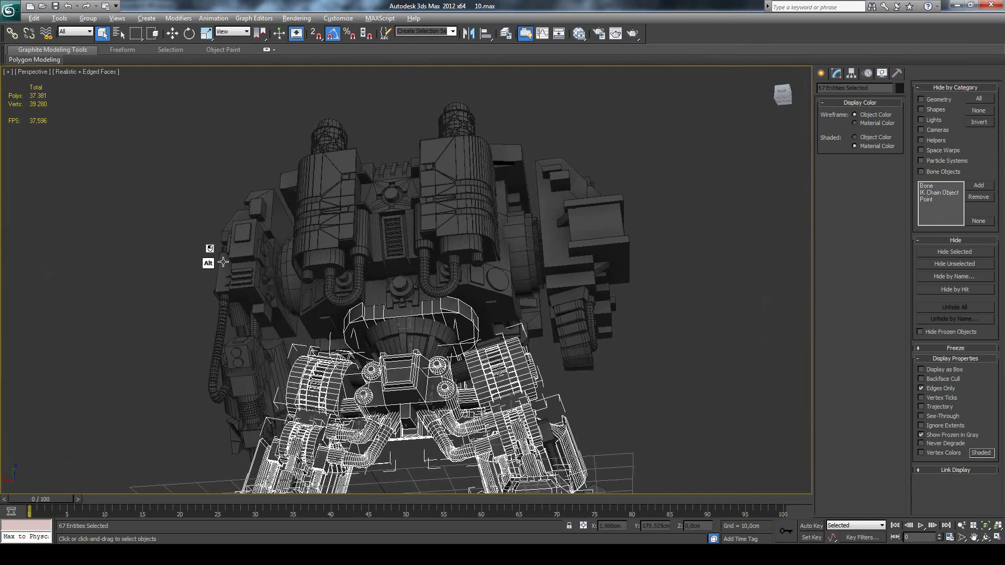
left_click(448, 322, "alt")
left_click(423, 341, "ctrl")
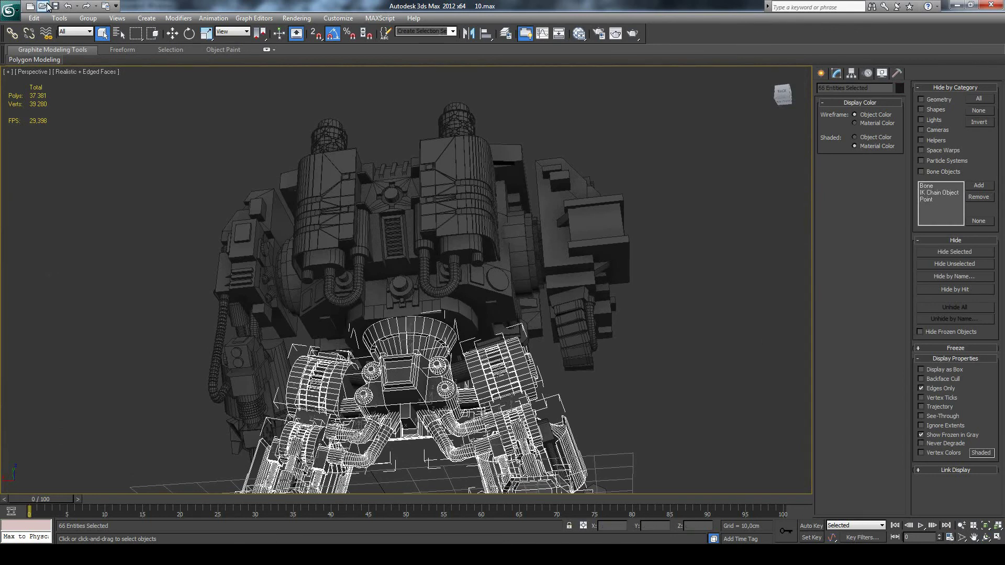
scroll(406, 282, "up", 6)
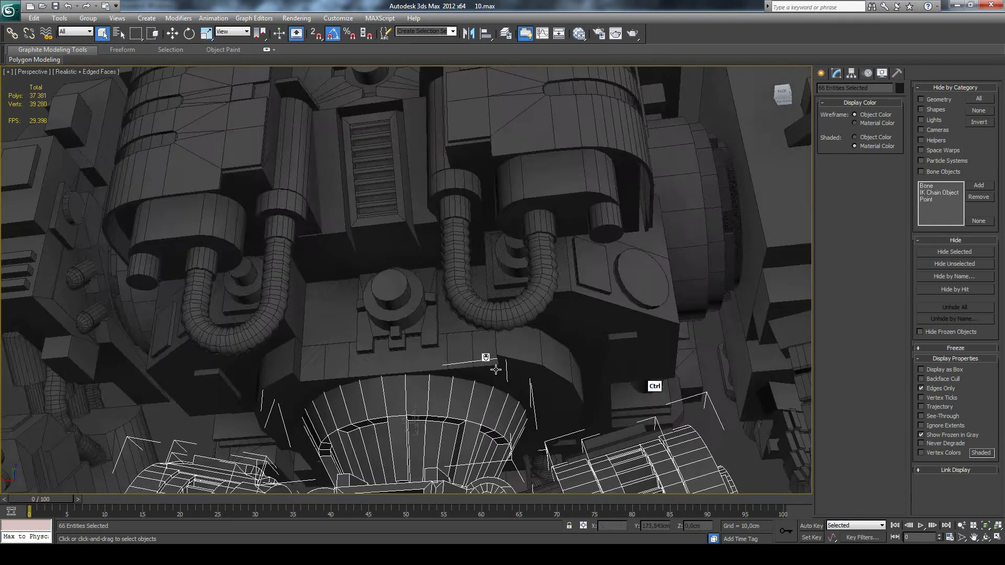
scroll(405, 283, "up", 3)
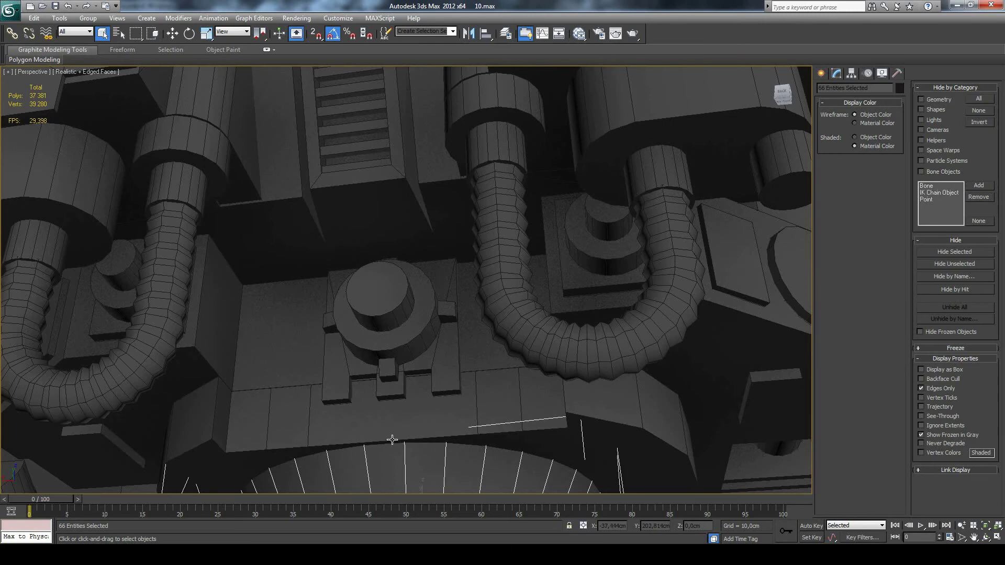
scroll(392, 440, "down", 6)
left_click(685, 438)
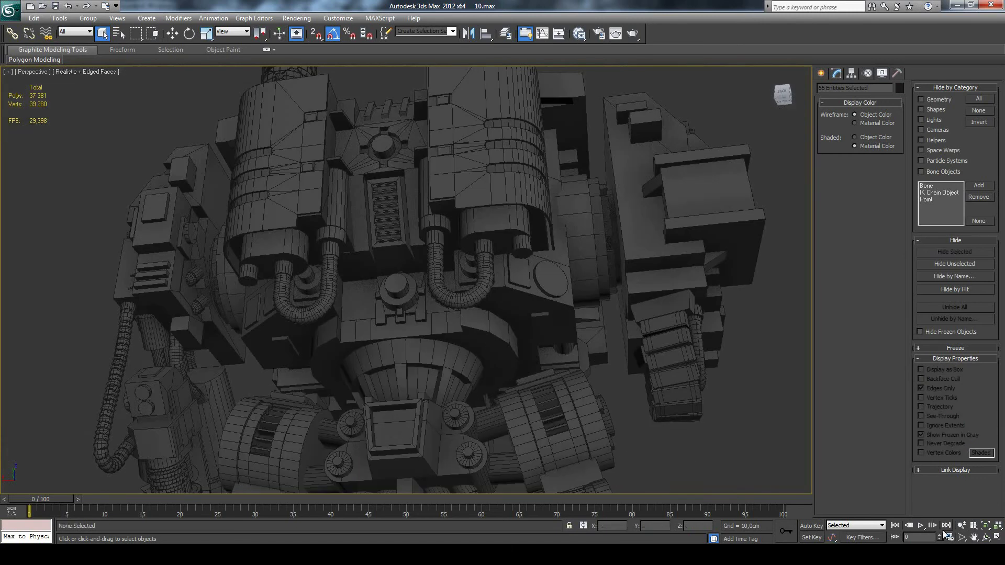
left_click(988, 538)
left_click_drag(512, 332, 427, 353)
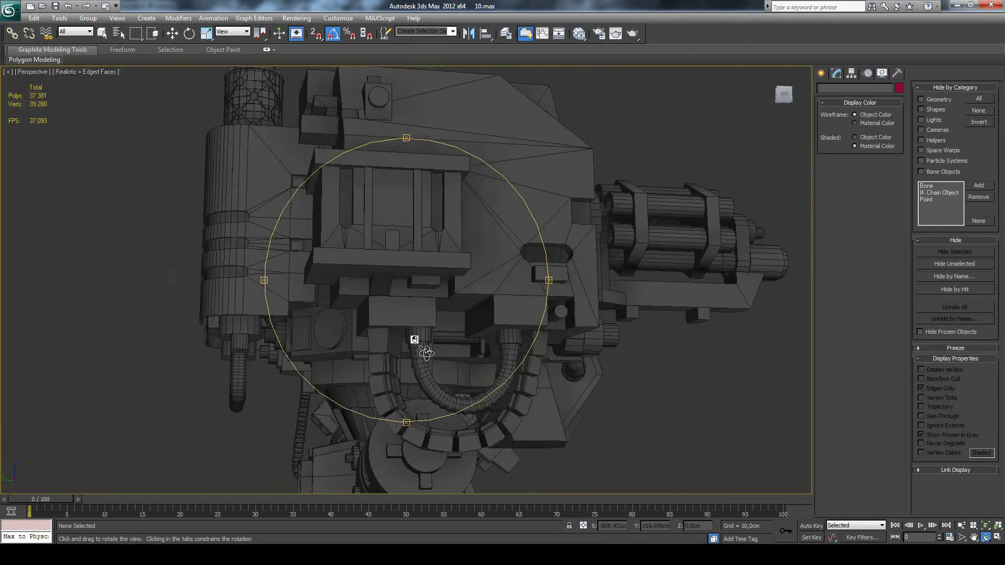
mouse_move(366, 349)
left_mouse_down()
mouse_move(451, 323)
mouse_move(383, 350)
left_mouse_up()
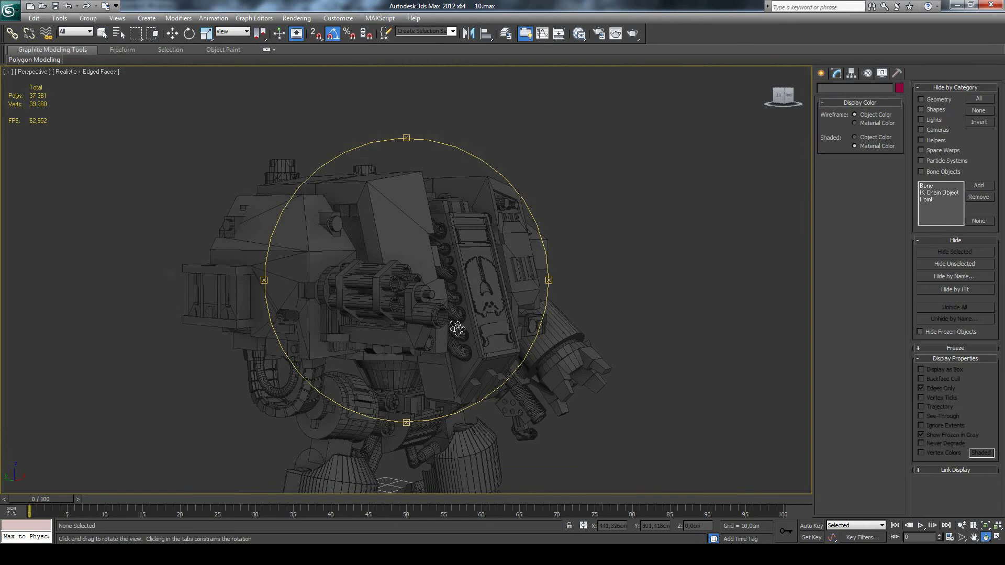
mouse_move(457, 329)
left_mouse_down()
mouse_move(396, 363)
mouse_move(427, 309)
mouse_move(458, 314)
mouse_move(472, 299)
mouse_move(375, 316)
left_mouse_up()
scroll(429, 310, "up", 3)
mouse_move(376, 316)
left_mouse_down()
mouse_move(291, 285)
mouse_move(478, 303)
mouse_move(498, 332)
mouse_move(528, 317)
mouse_move(505, 313)
left_mouse_up()
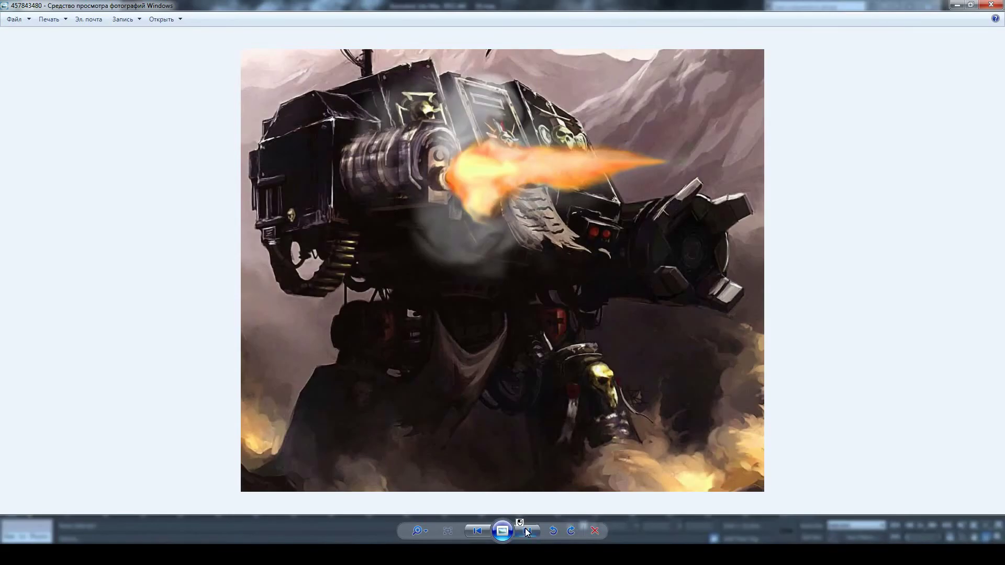
left_click(527, 532)
left_click(528, 532)
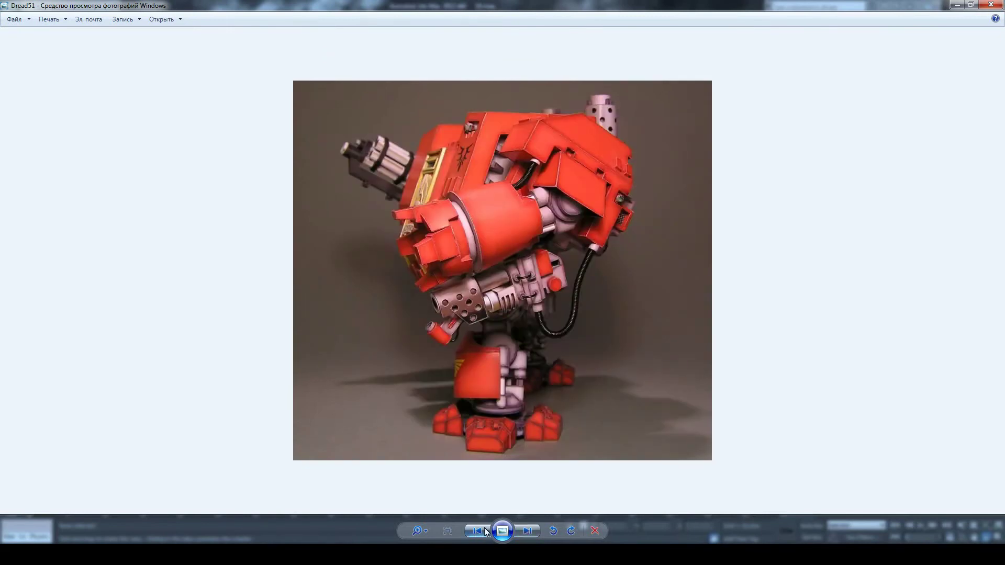
left_click(528, 532)
left_click(528, 535)
left_click(483, 532)
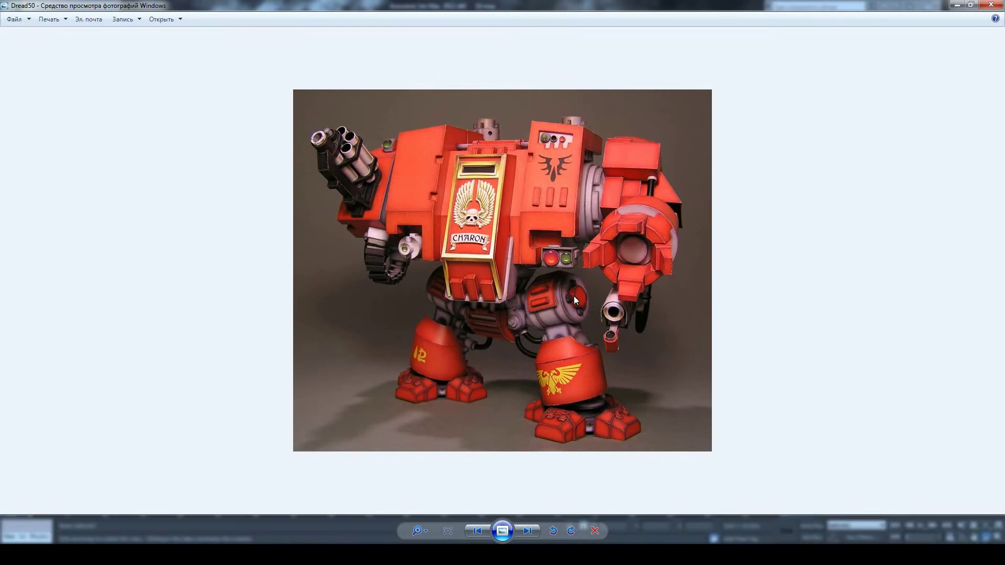
scroll(574, 299, "up", 2)
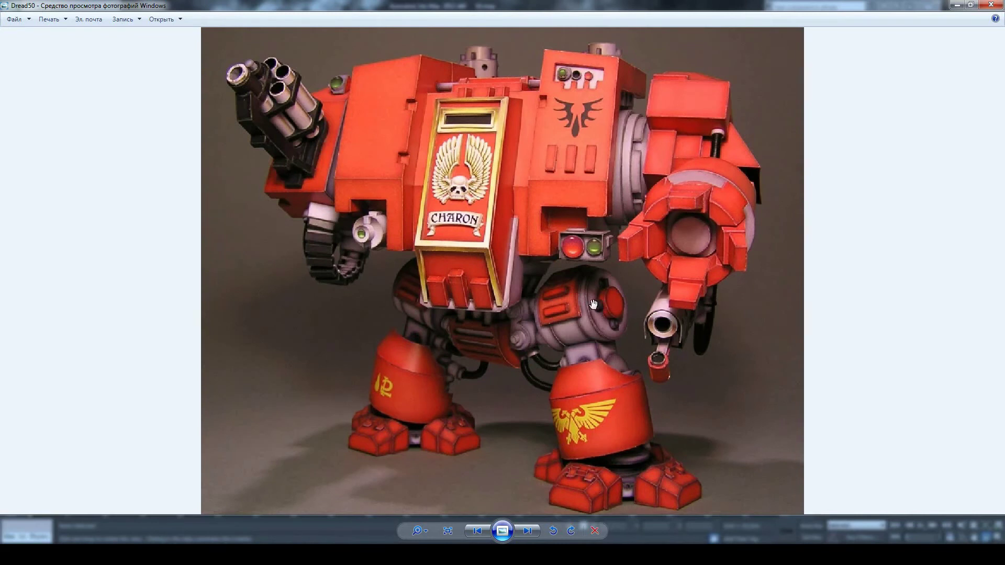
scroll(594, 305, "down", 1)
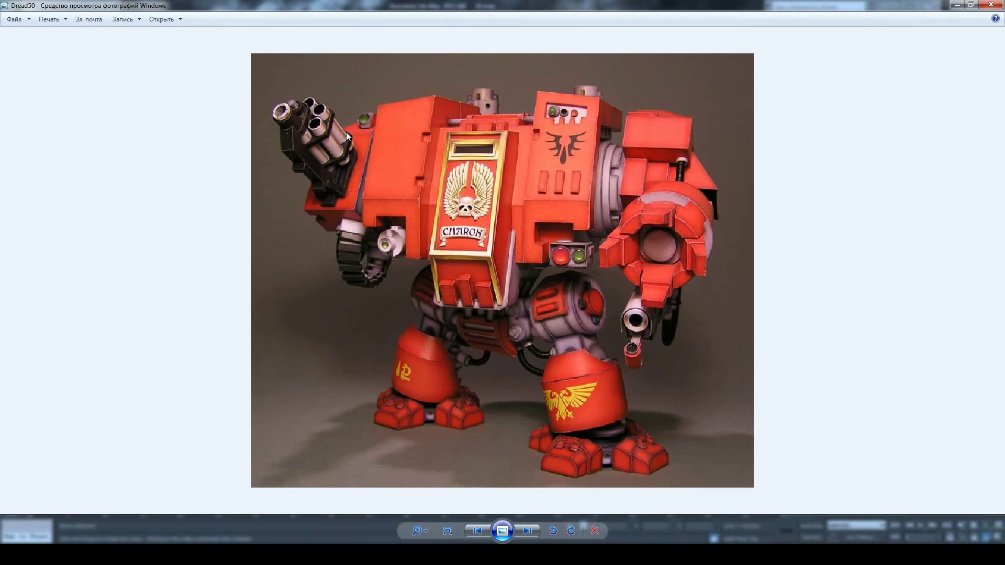
double_click(560, 7)
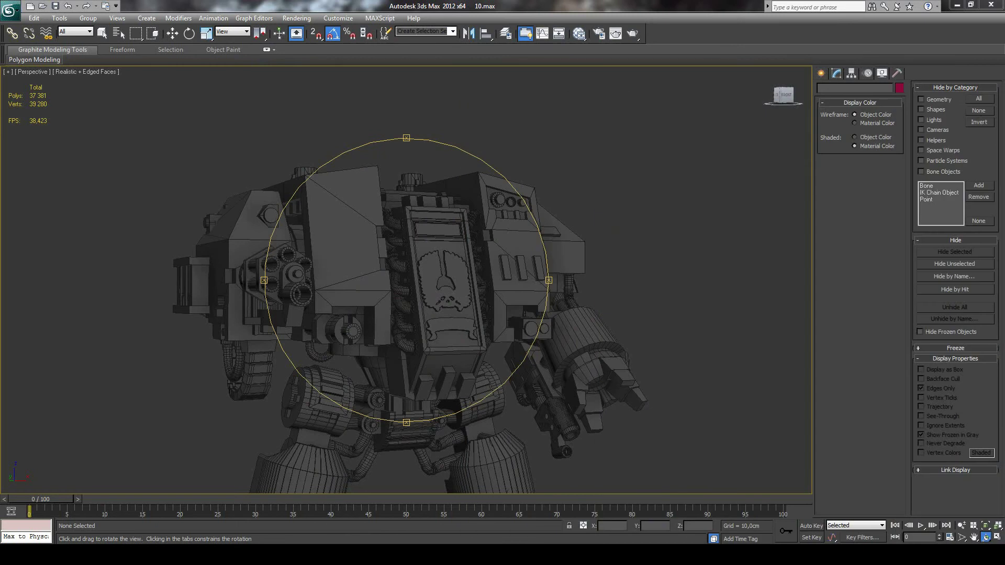
key("alt+Tab")
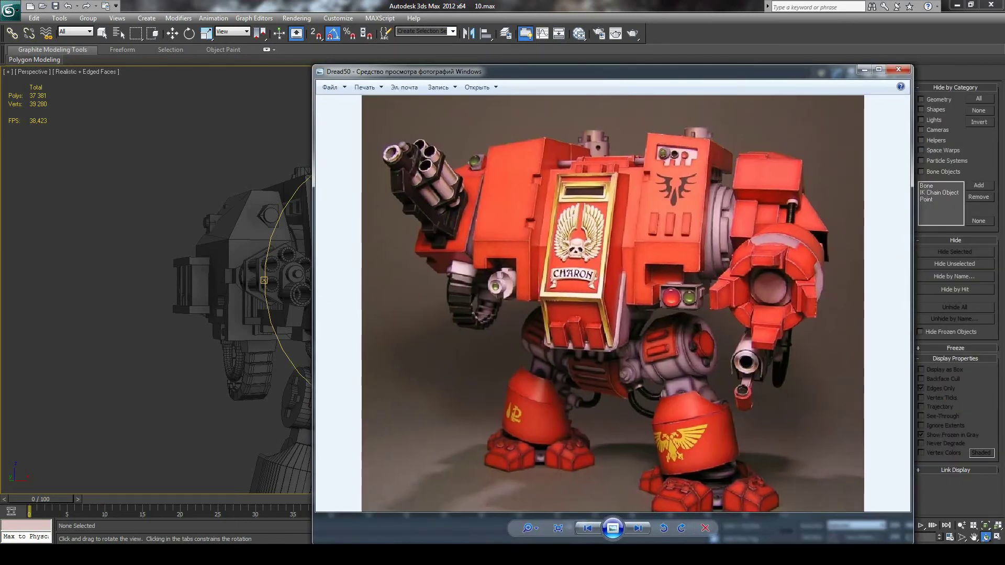
key("alt+Tab")
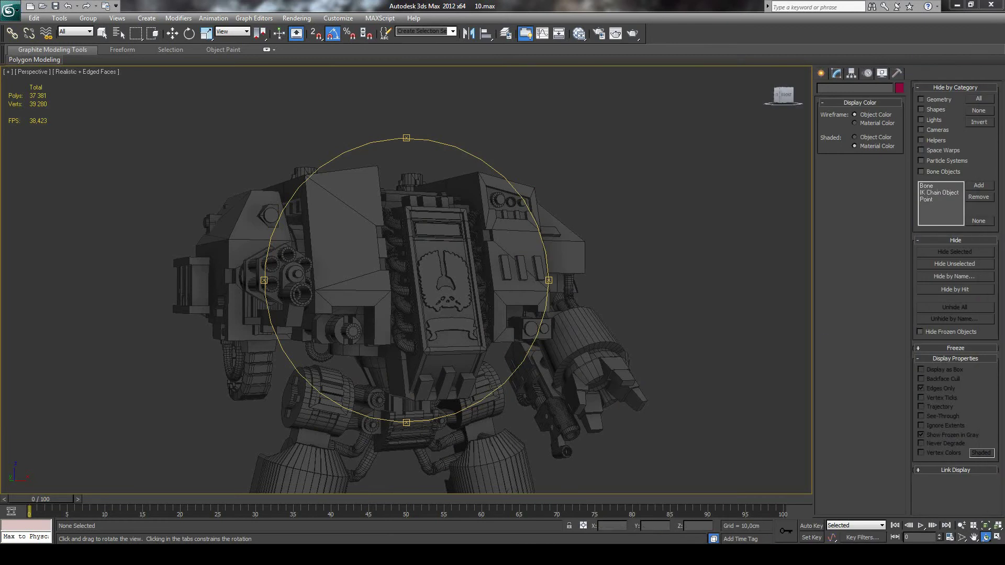
mouse_move(471, 228)
left_mouse_down()
mouse_move(462, 246)
mouse_move(460, 231)
mouse_move(480, 260)
left_mouse_up()
left_click(102, 33)
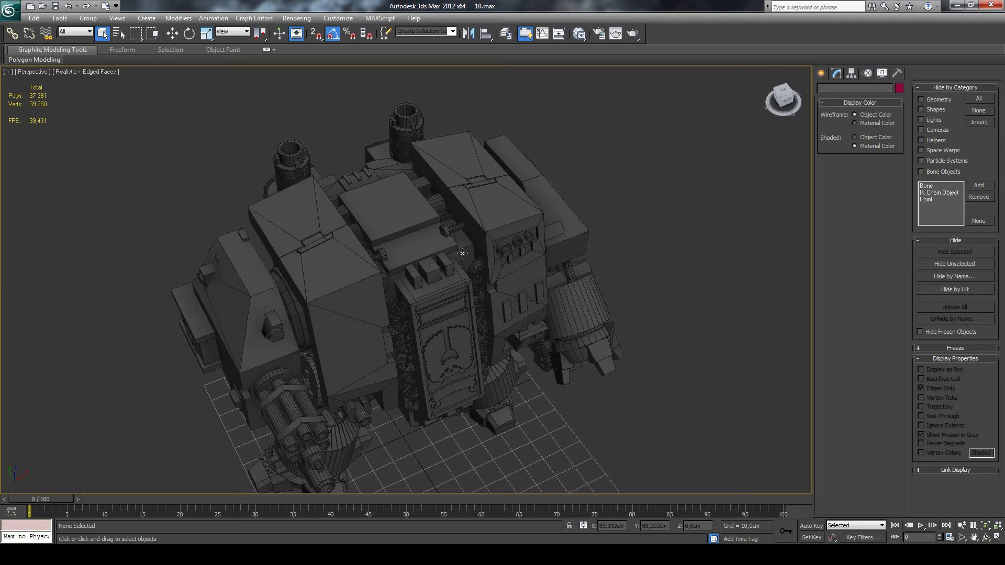
Select the chest-top box, enter its Editable Poly sub-object mode and orbit to face it.
left_click(395, 236)
scroll(456, 256, "up", 2)
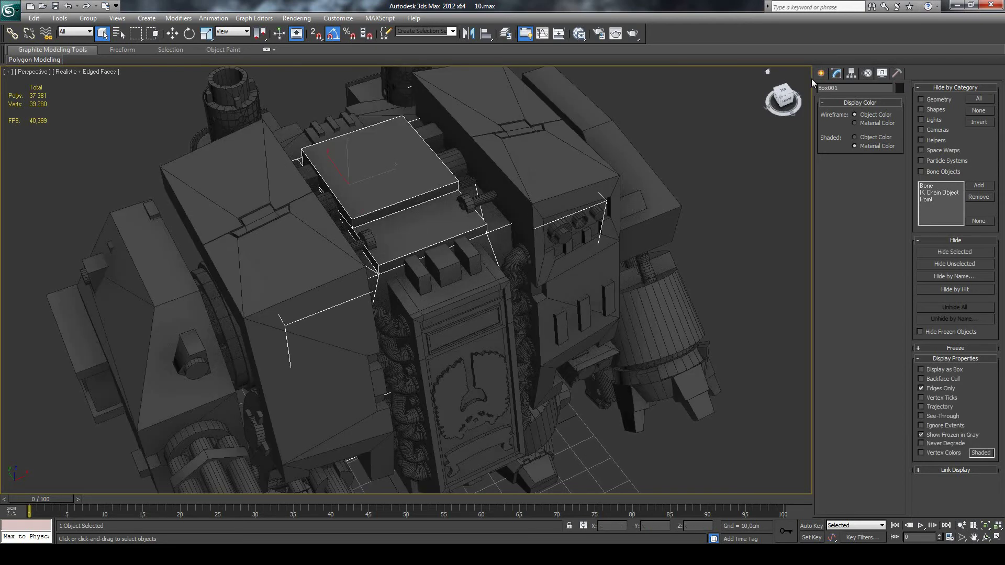
left_click(837, 73)
left_click(834, 271)
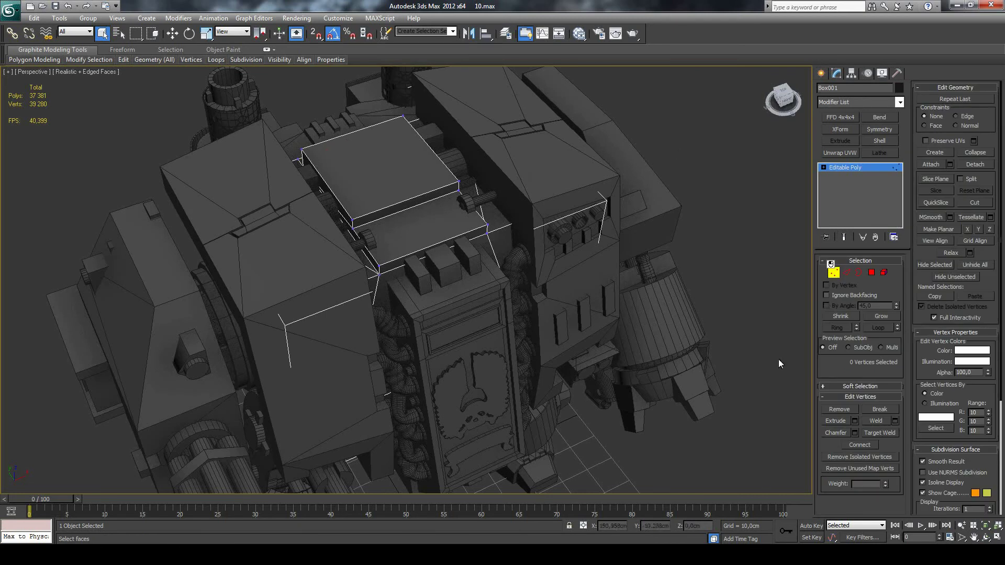
left_click(986, 537)
mouse_move(448, 301)
left_mouse_down()
mouse_move(588, 267)
mouse_move(429, 257)
left_mouse_up()
scroll(429, 257, "up", 3)
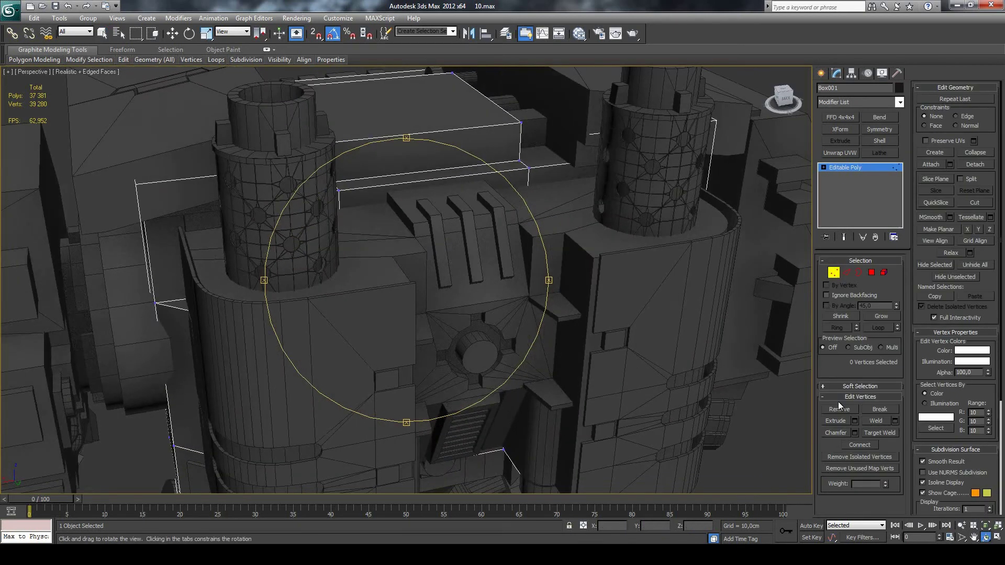
key("Escape")
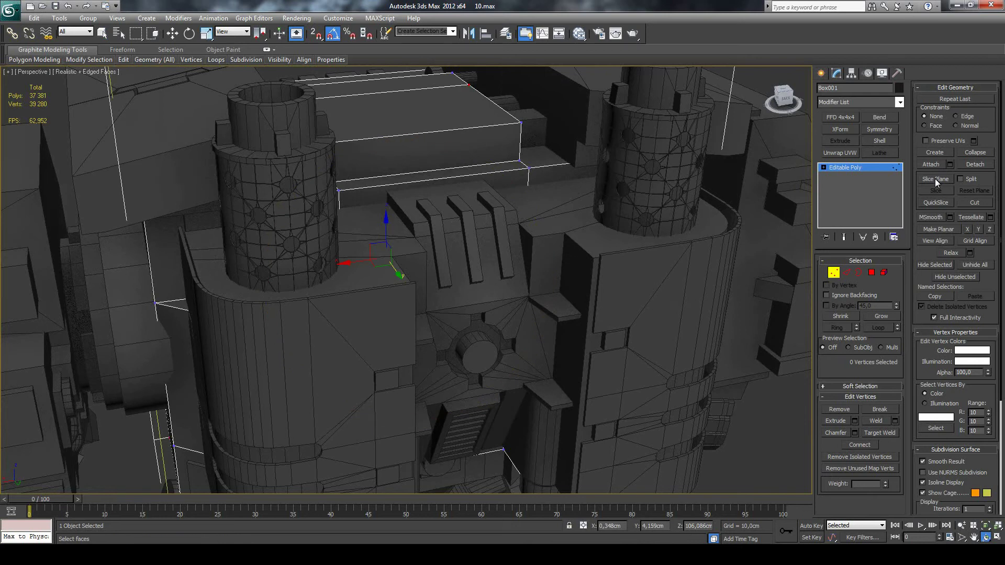
key("q")
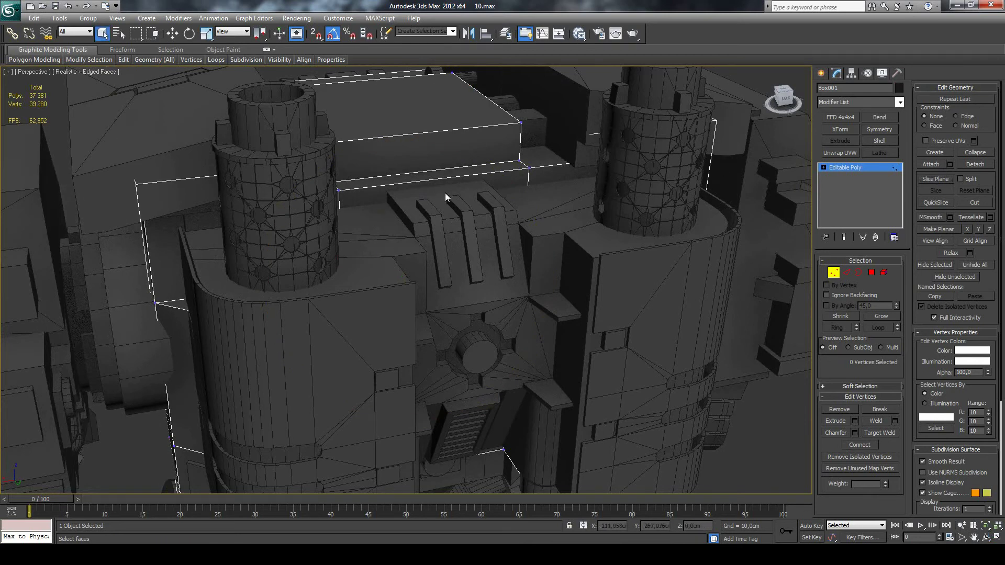
Rotate and raise a Slice Plane, then slice the box to add a horizontal edge loop.
left_click(936, 179)
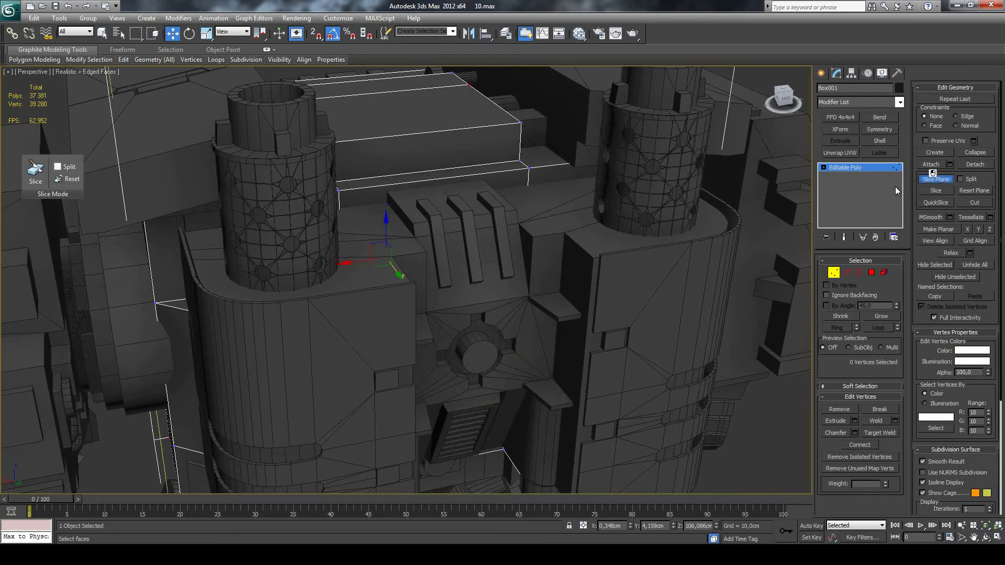
key("e")
left_click_drag(392, 240, 391, 273)
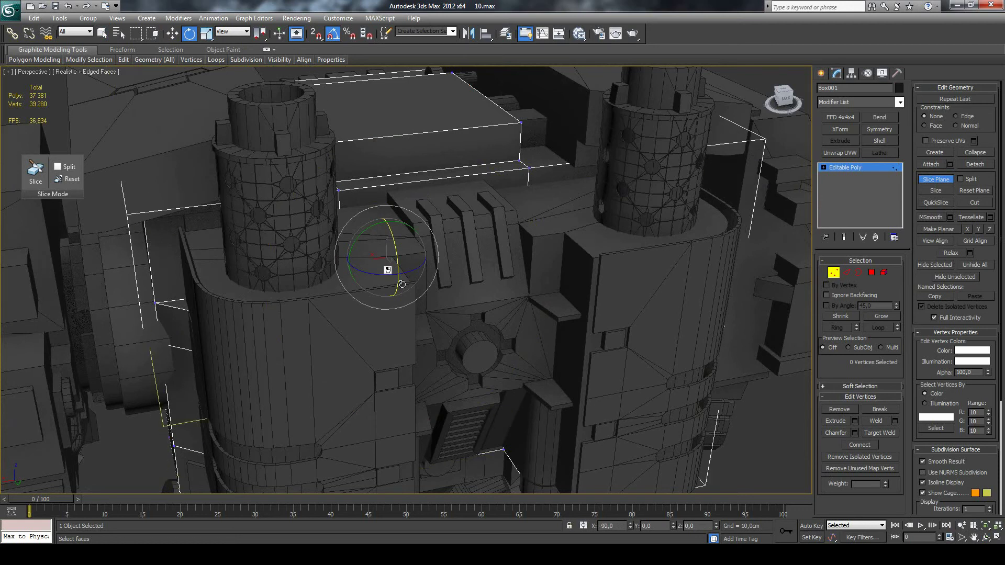
left_click(172, 33)
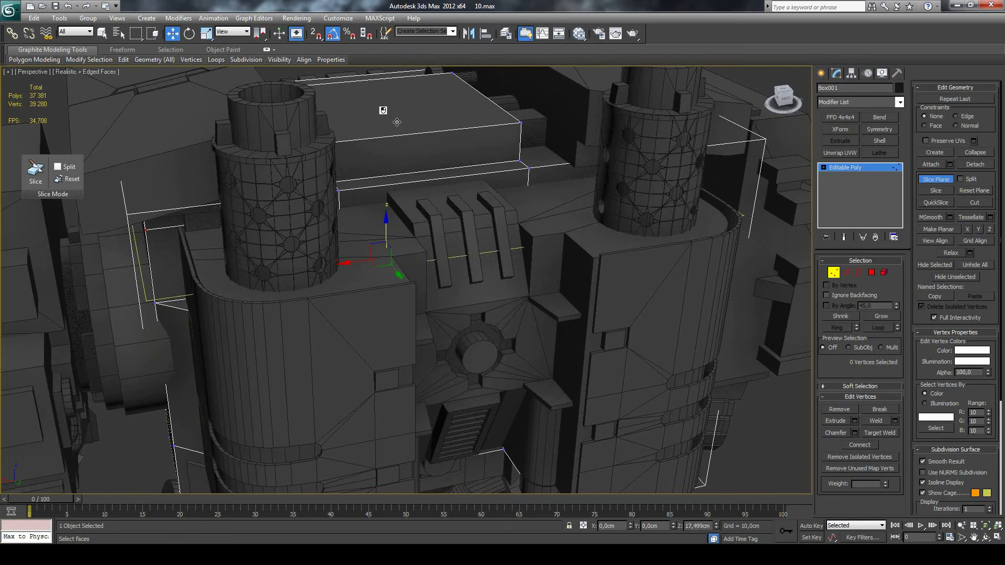
left_click_drag(386, 108, 408, 108)
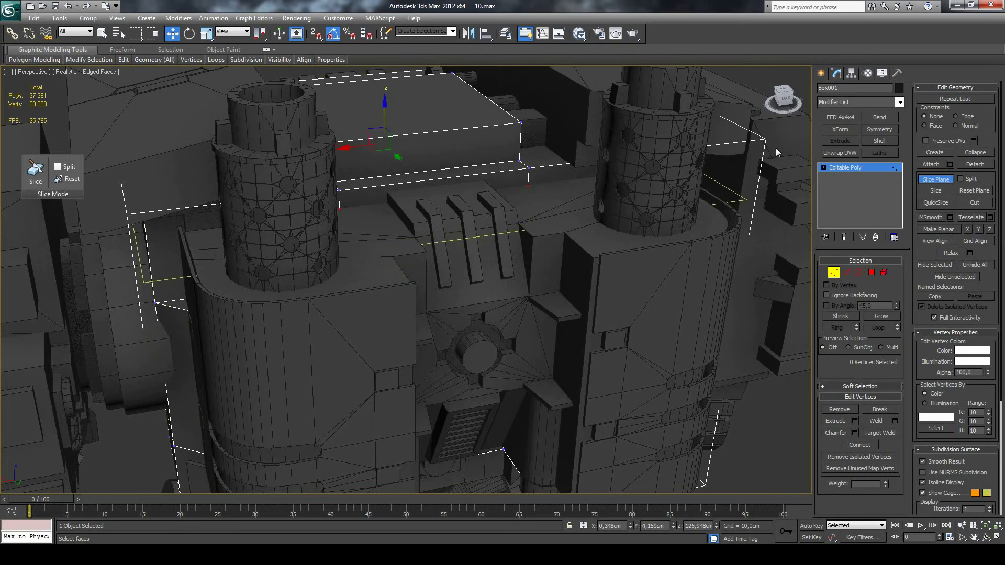
left_click(938, 190)
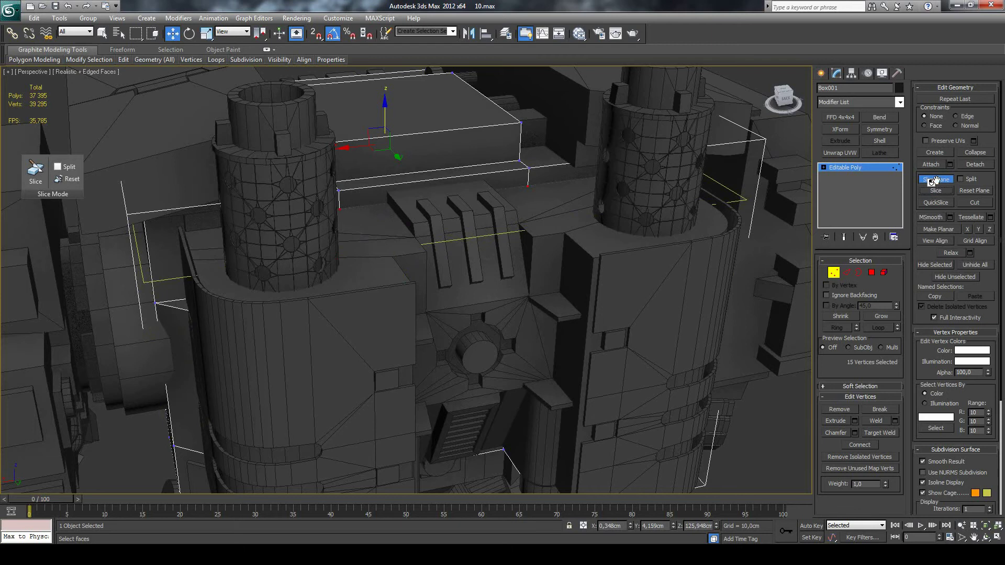
left_click(882, 72)
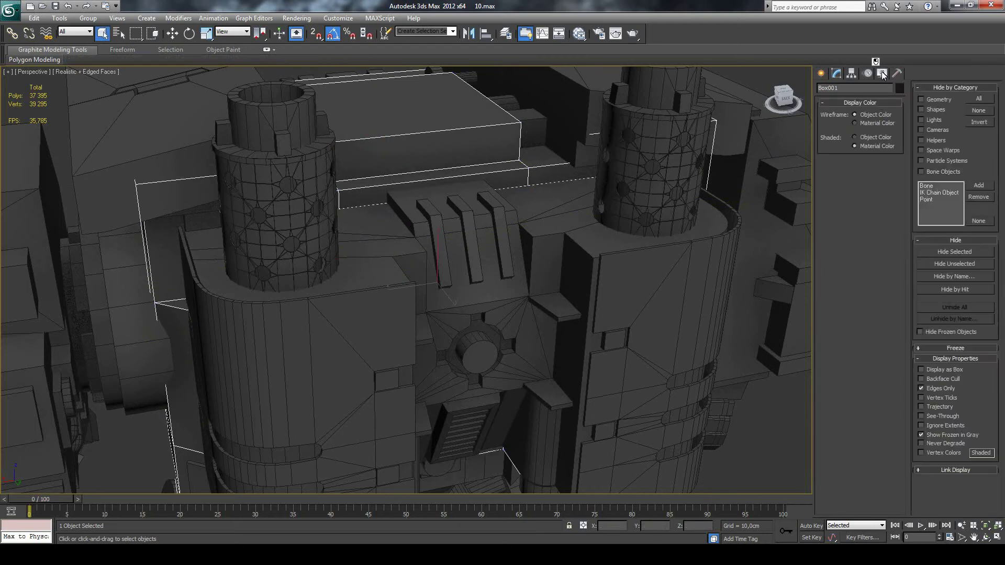
Hide all other objects, then give the entire Box001 element material ID 2.
left_click(944, 264)
key("z")
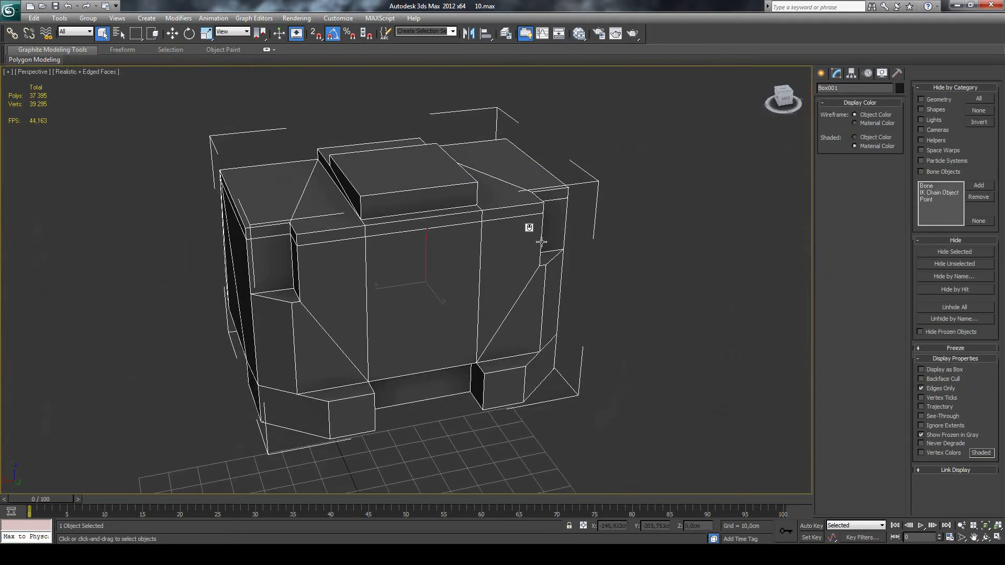
left_click(840, 74)
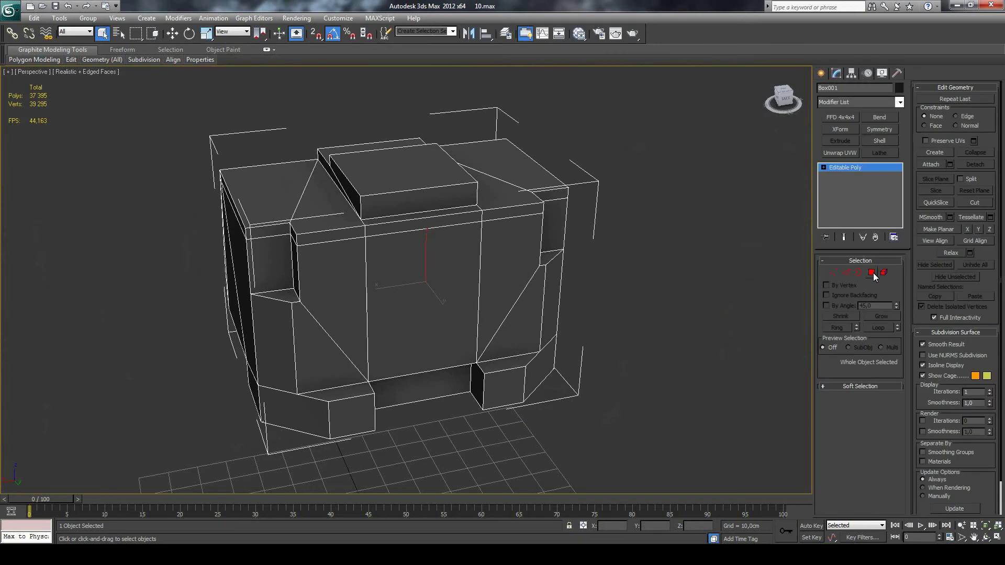
left_click(872, 272)
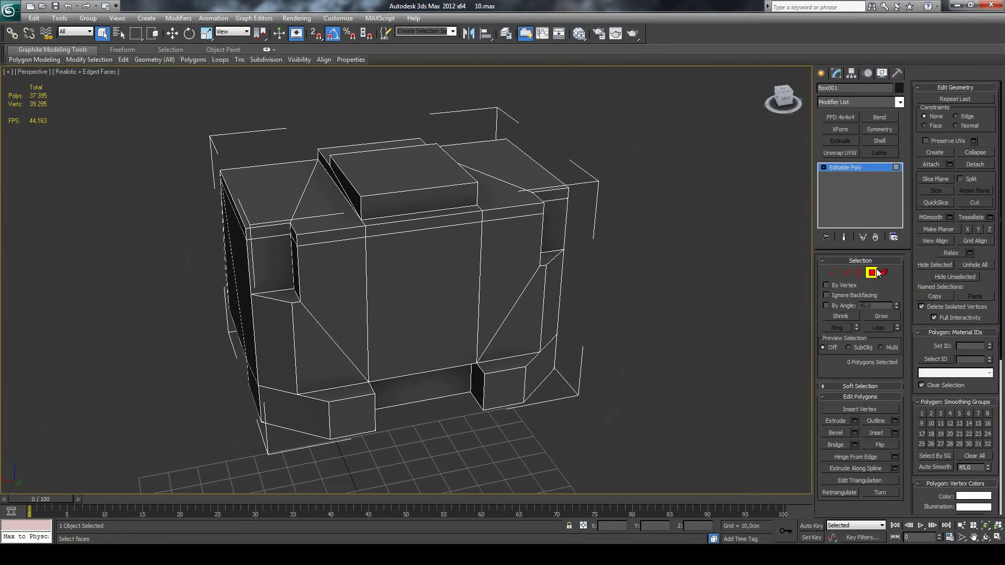
left_click(883, 272)
left_click(487, 197)
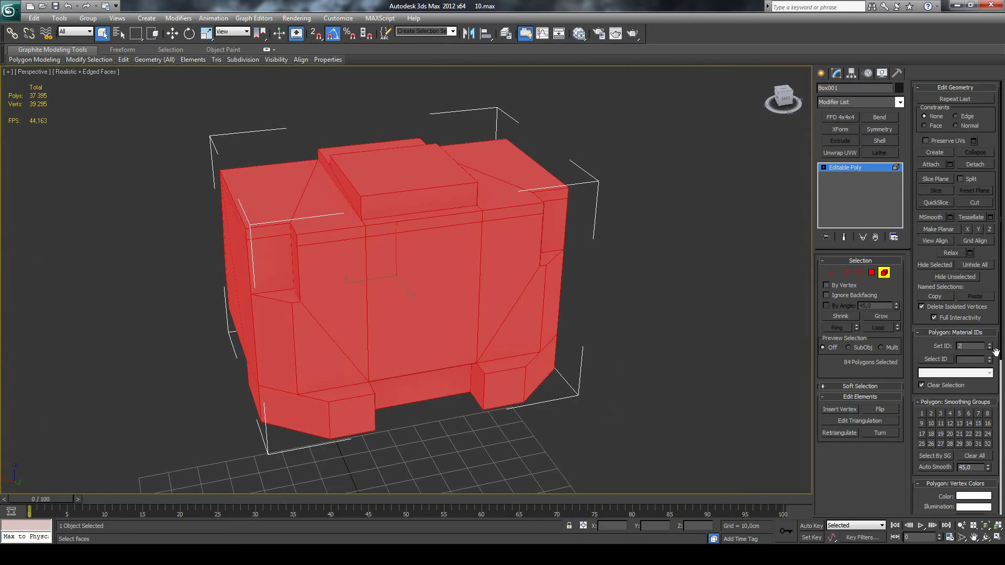
key("Return")
left_click(987, 537)
left_click_drag(406, 303, 411, 279)
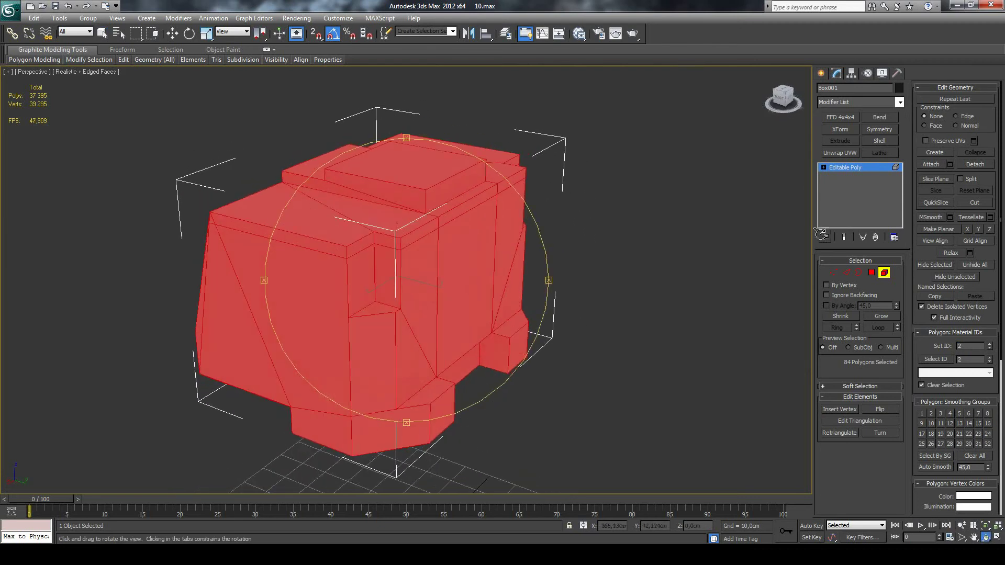
left_click(872, 272)
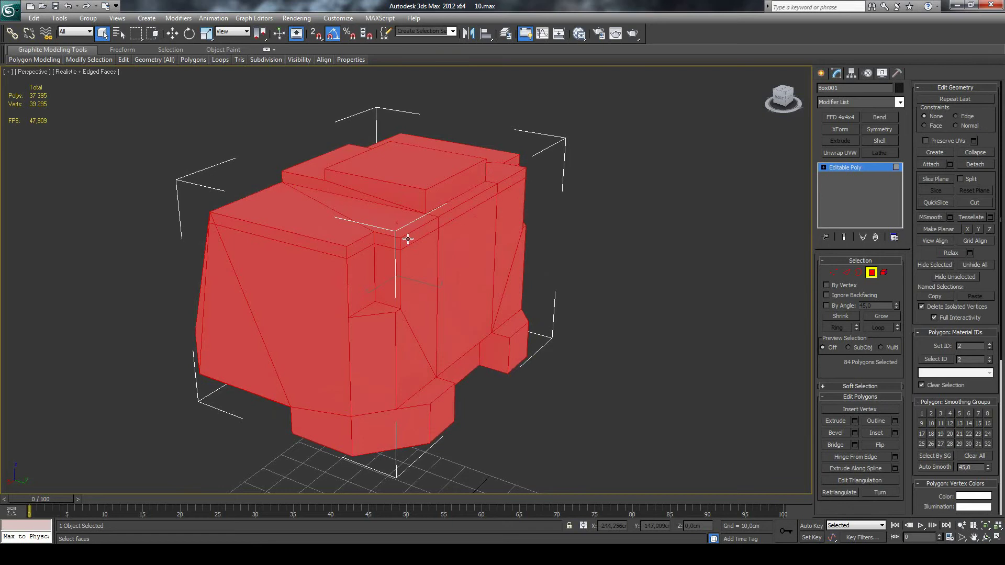
Select the box's top strip, corner, wedge and raised-block top faces.
left_click(413, 239)
left_click(446, 222, "ctrl")
left_click(465, 211, "ctrl")
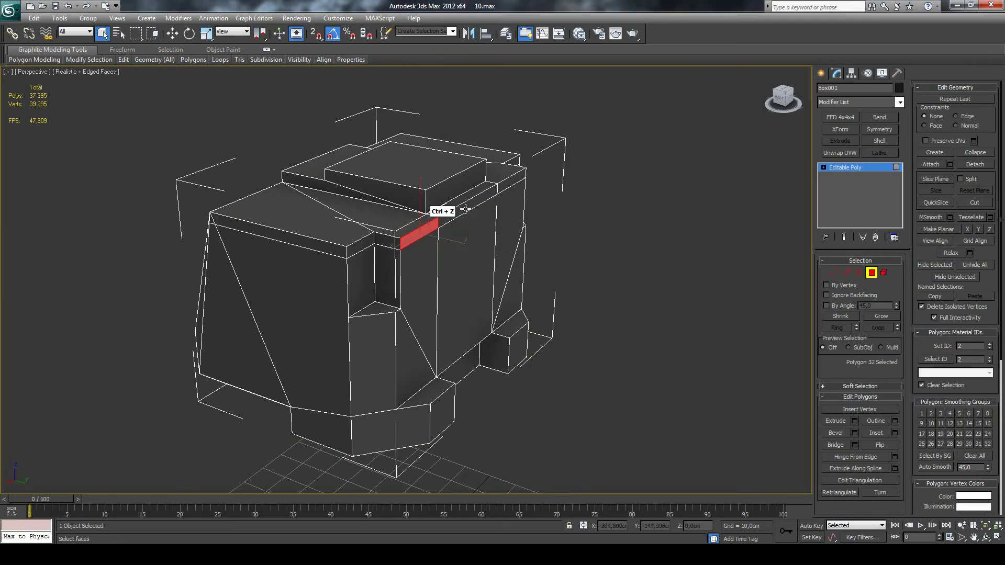
left_click(497, 195, "ctrl")
left_click(487, 171, "ctrl")
left_click(448, 195, "ctrl")
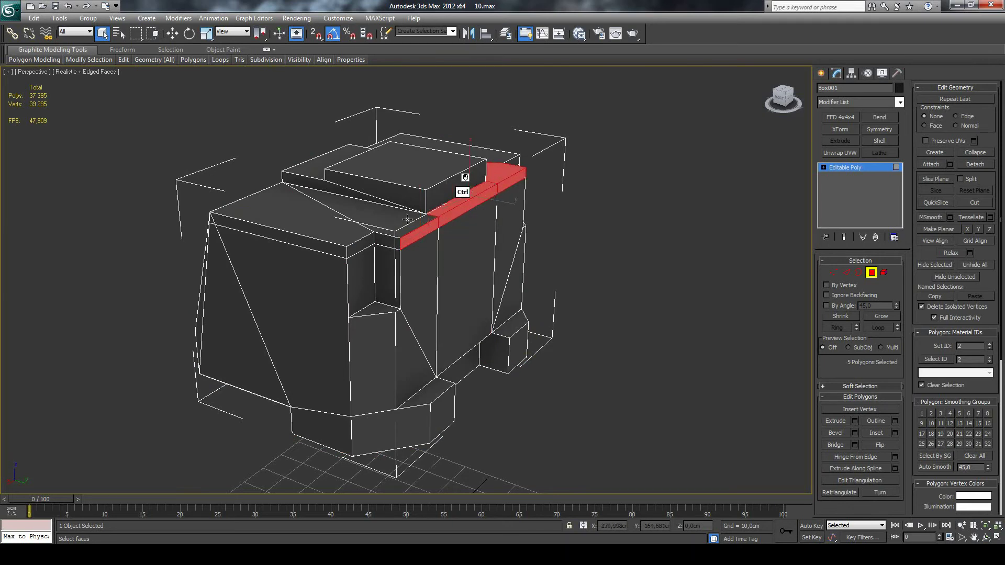
left_click(385, 218, "ctrl")
left_click(315, 228, "ctrl")
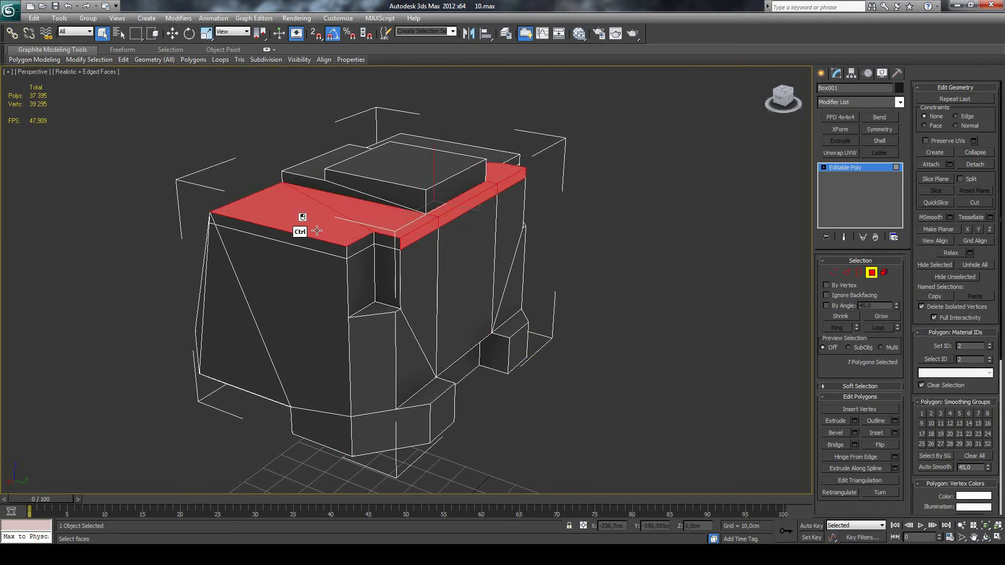
left_click(367, 190, "ctrl")
left_click(318, 165, "ctrl")
left_click(365, 171, "ctrl")
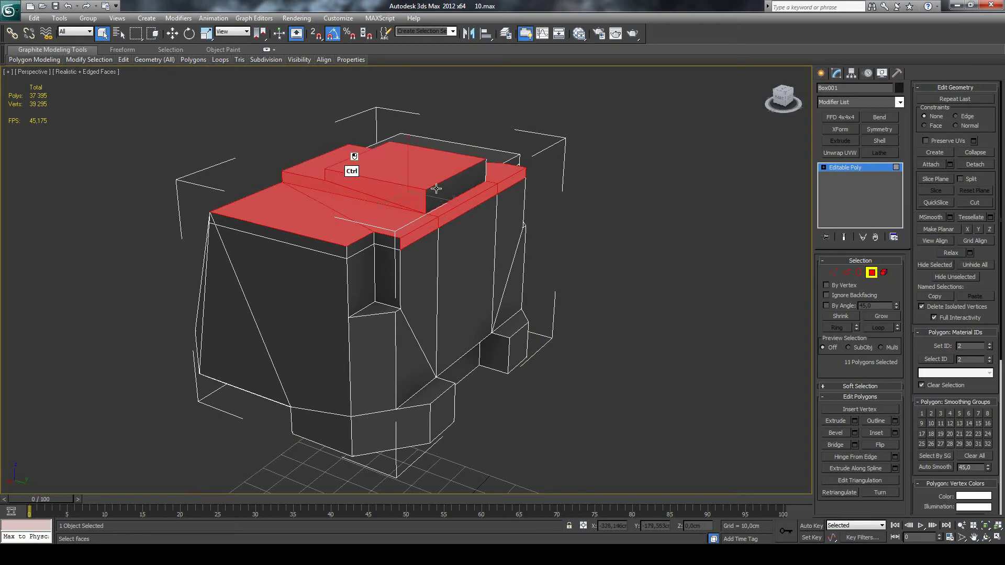
left_click(434, 190, "ctrl")
left_click(453, 143, "ctrl")
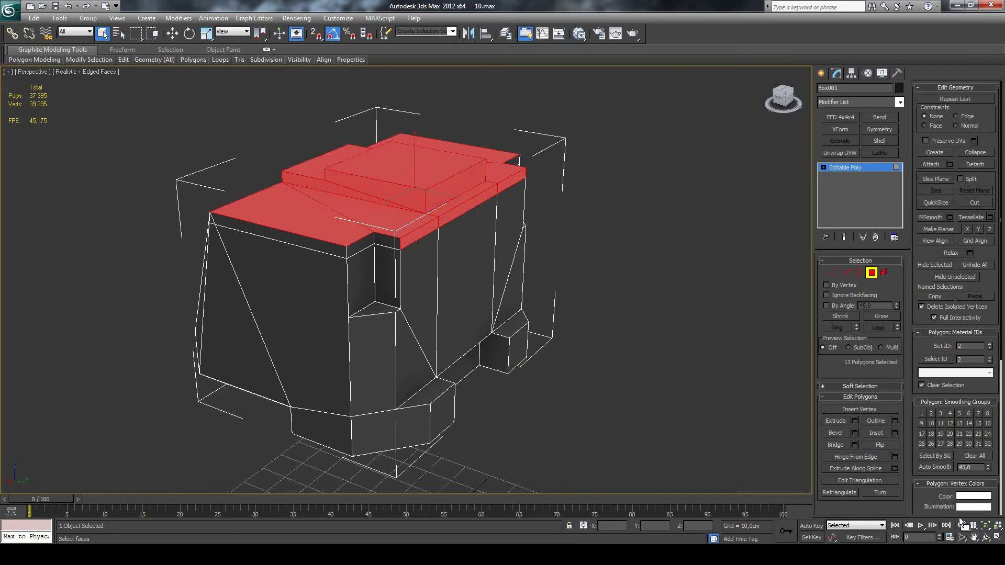
Orbit to the right side and add more top, front-corner and right-side faces.
left_click(987, 541)
left_click_drag(449, 291, 618, 301)
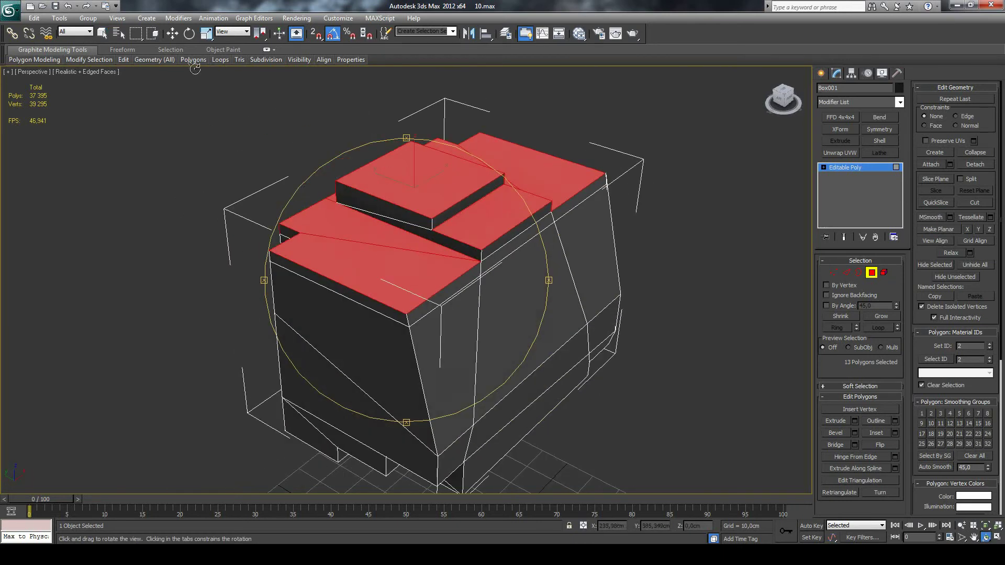
left_click(102, 35)
left_click(366, 199, "ctrl")
left_click(419, 231, "ctrl")
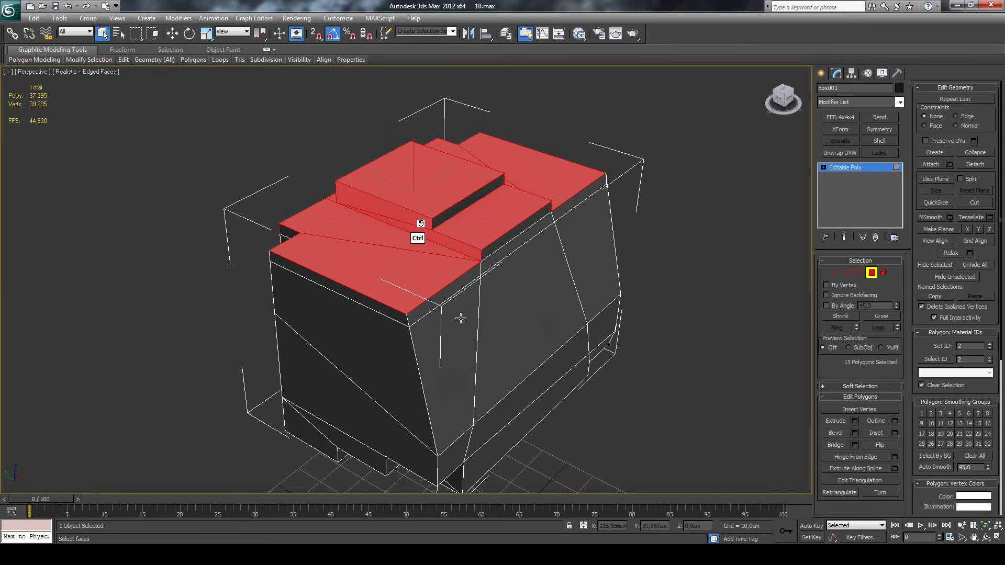
left_click(437, 297, "ctrl")
left_click(461, 338, "ctrl")
left_click(456, 448, "ctrl")
left_click(497, 445, "ctrl")
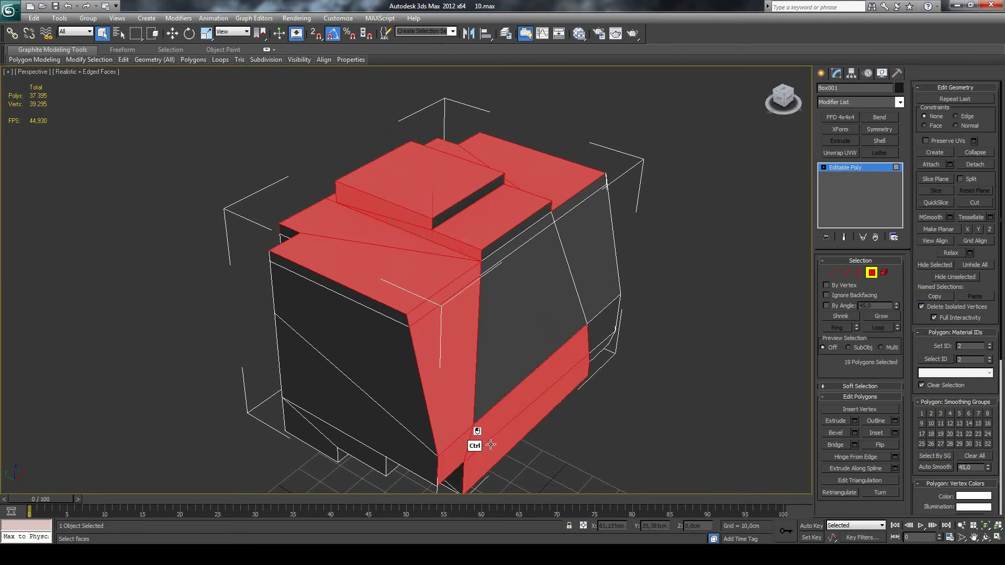
left_click(506, 339, "ctrl")
left_click(582, 288, "ctrl")
left_click(597, 318, "ctrl")
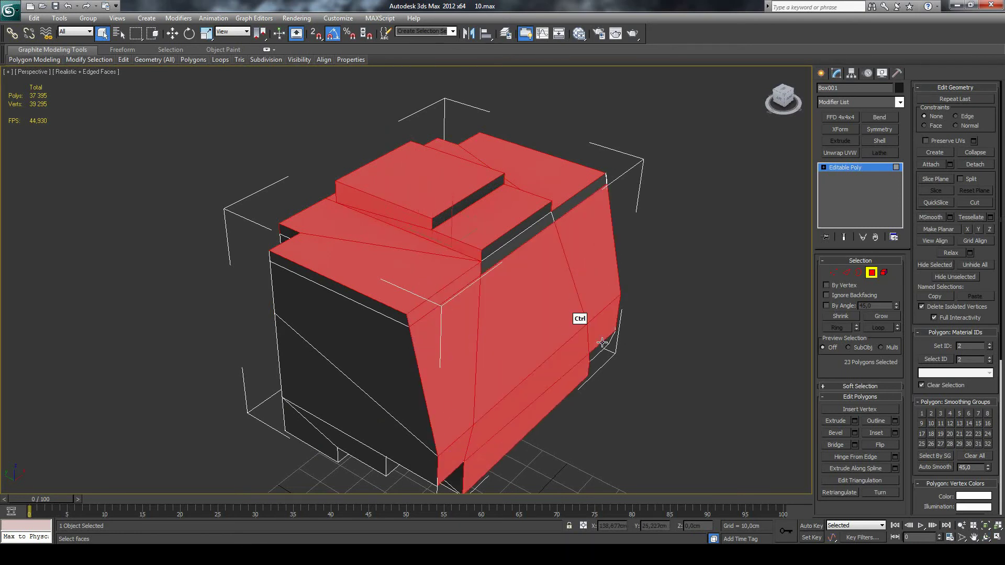
left_click(589, 329, "ctrl")
left_click(576, 194, "ctrl")
left_click(519, 230, "ctrl")
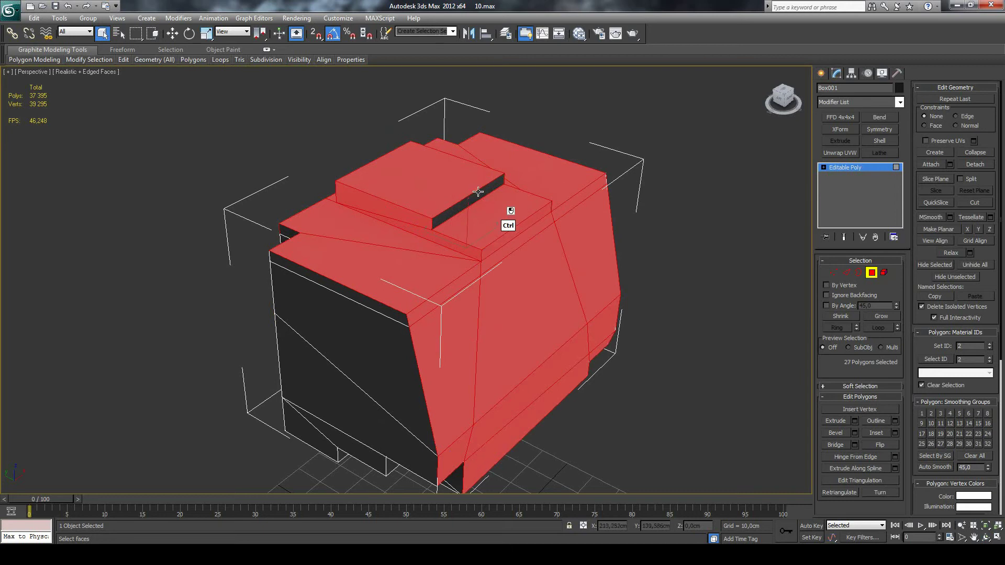
left_click(466, 207, "ctrl")
Set material ID 1 on the 28 selected faces, inspect them, then deselect.
key("ctrl+r")
mouse_move(465, 179)
left_mouse_down()
mouse_move(404, 259)
mouse_move(478, 262)
left_mouse_up()
left_click(973, 346)
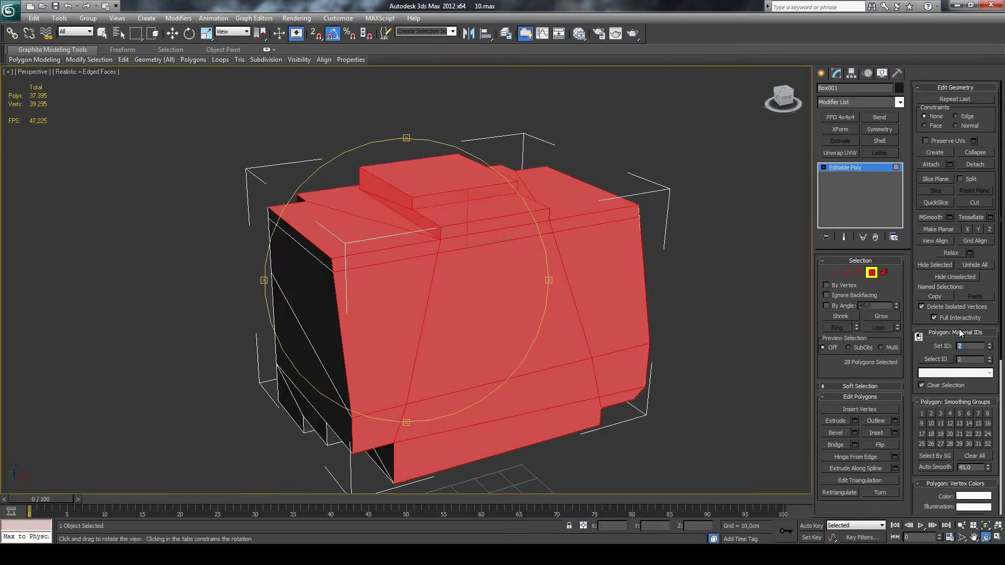
type("1")
key("Return")
mouse_move(412, 282)
left_mouse_down()
mouse_move(492, 206)
mouse_move(562, 263)
mouse_move(502, 269)
mouse_move(482, 261)
mouse_move(503, 271)
left_mouse_up()
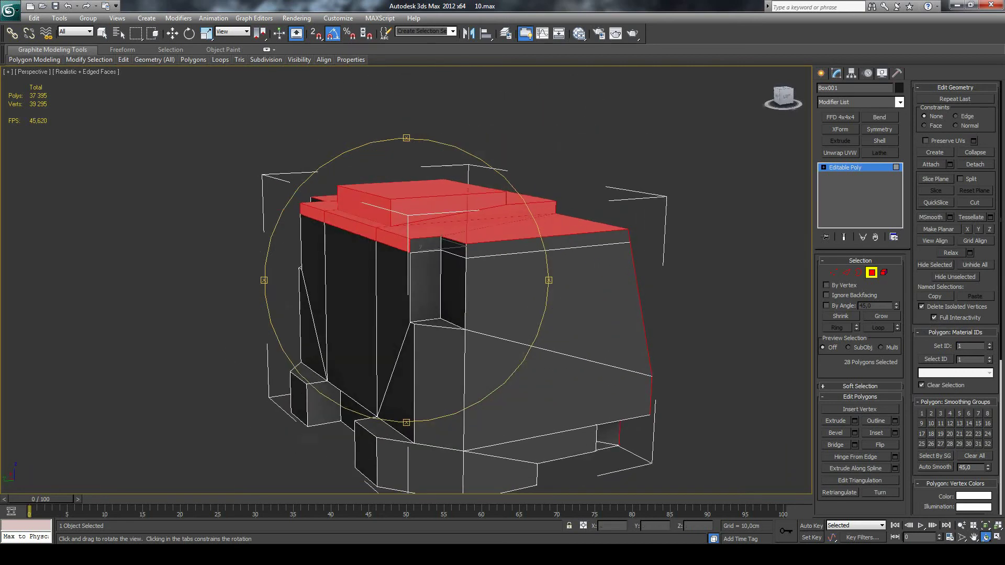
mouse_move(579, 298)
left_mouse_down()
mouse_move(529, 287)
mouse_move(382, 285)
mouse_move(425, 312)
mouse_move(440, 292)
mouse_move(456, 299)
left_mouse_up()
scroll(425, 312, "down", 10)
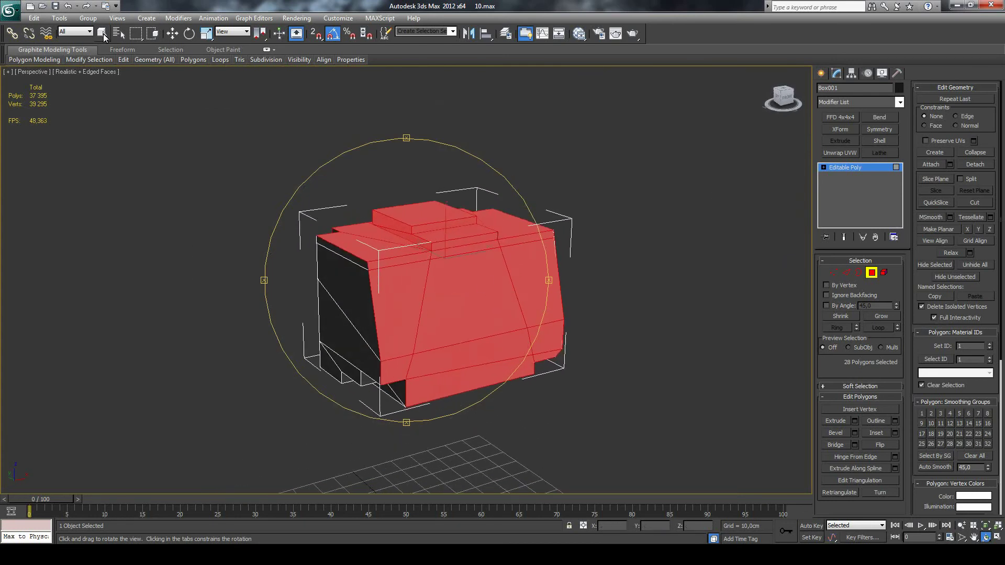
left_click(103, 34)
Add an Unwrap UVW modifier to the box, then delete it again.
left_click(579, 238)
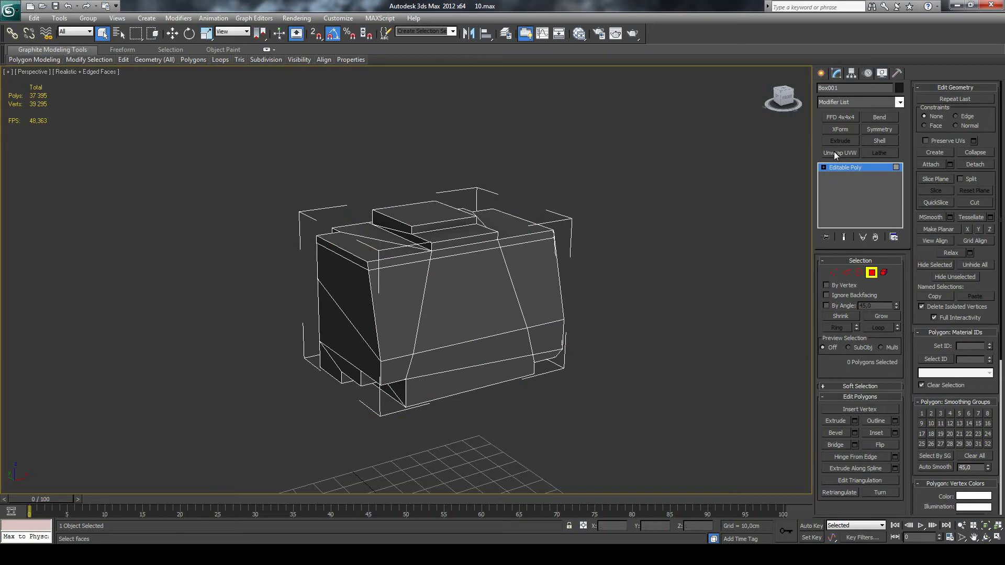
left_click(903, 103)
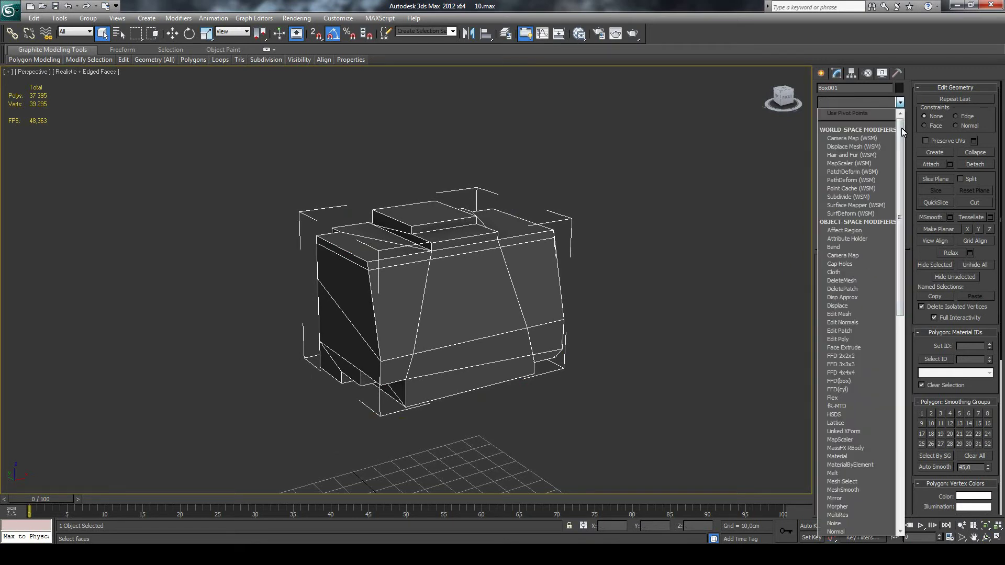
mouse_move(902, 127)
left_mouse_down()
mouse_move(887, 397)
mouse_move(853, 92)
left_mouse_up()
left_click(834, 74)
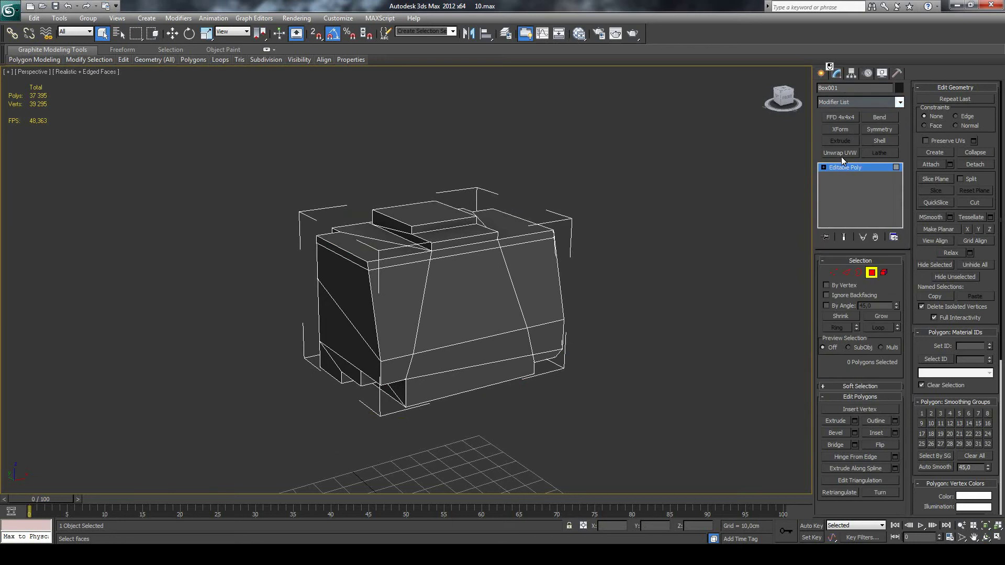
left_click(844, 155)
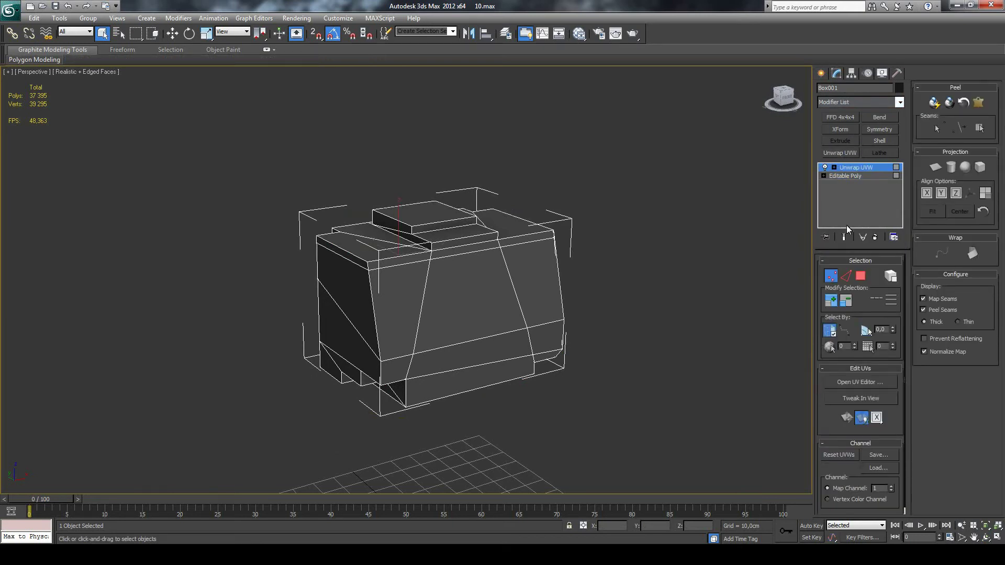
left_click(860, 276)
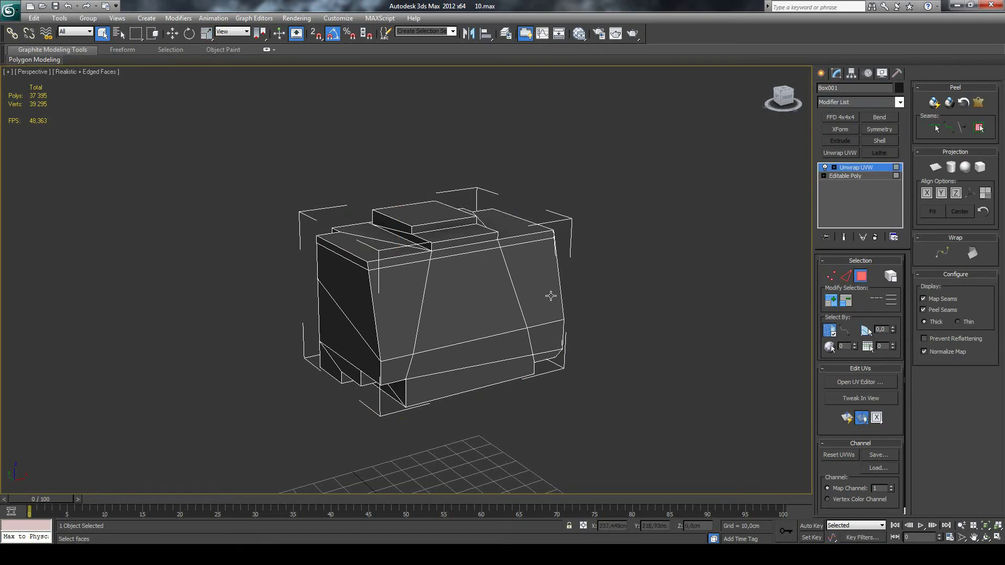
right_click(854, 169)
left_click(854, 180)
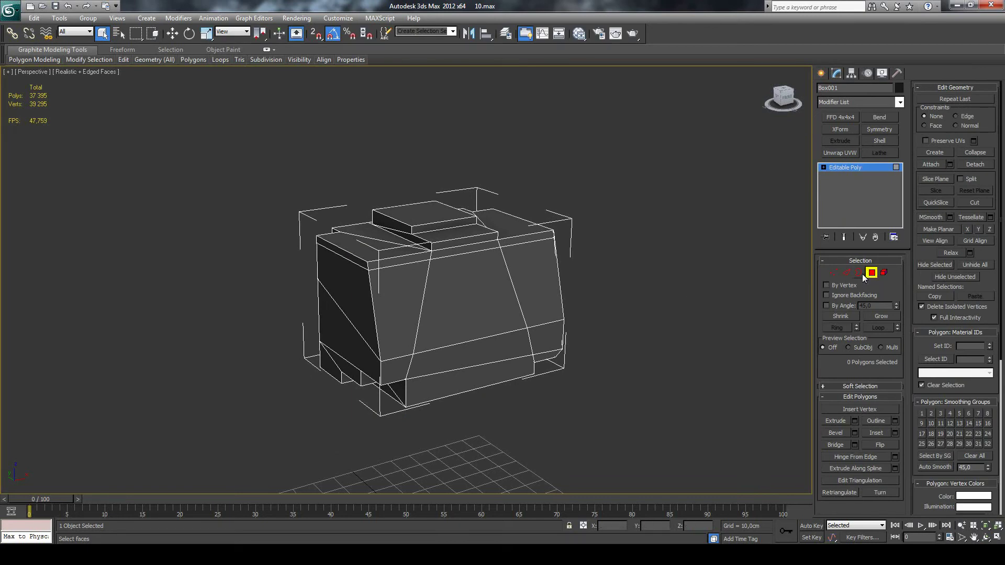
Reapply Unwrap UVW from the object-level Editable Poly and switch to Polygon selection.
left_click(823, 76)
left_click(837, 73)
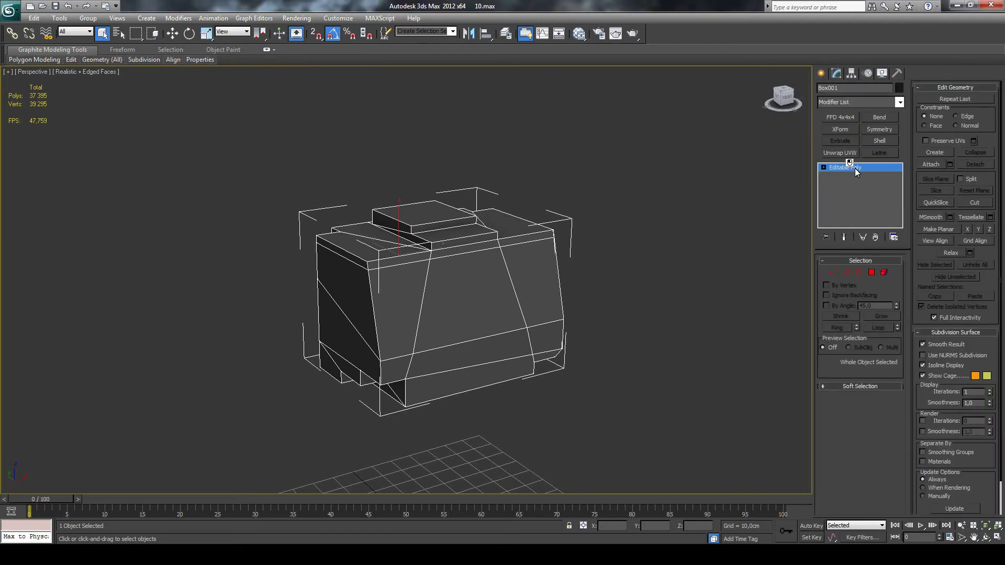
left_click(872, 272)
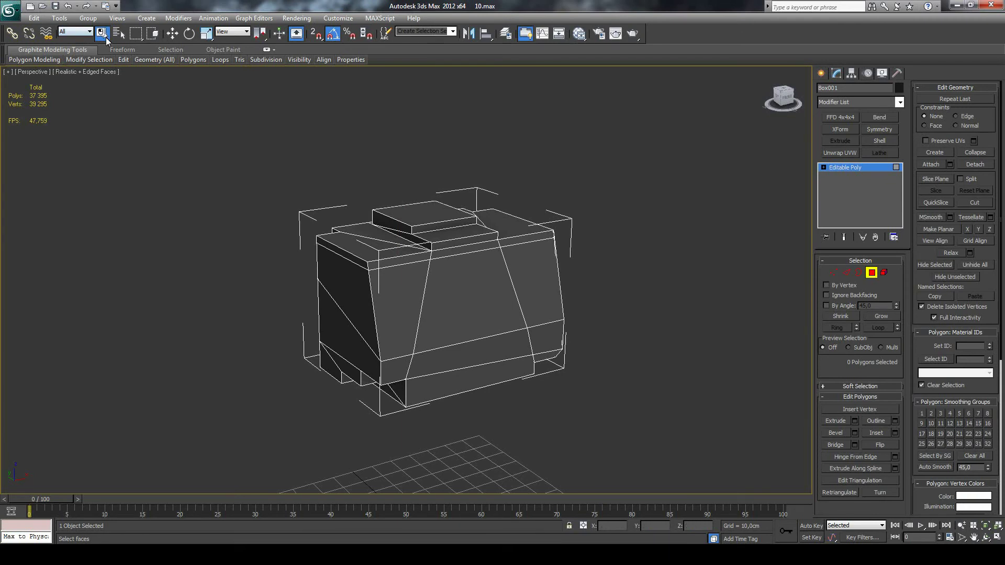
left_click(872, 274)
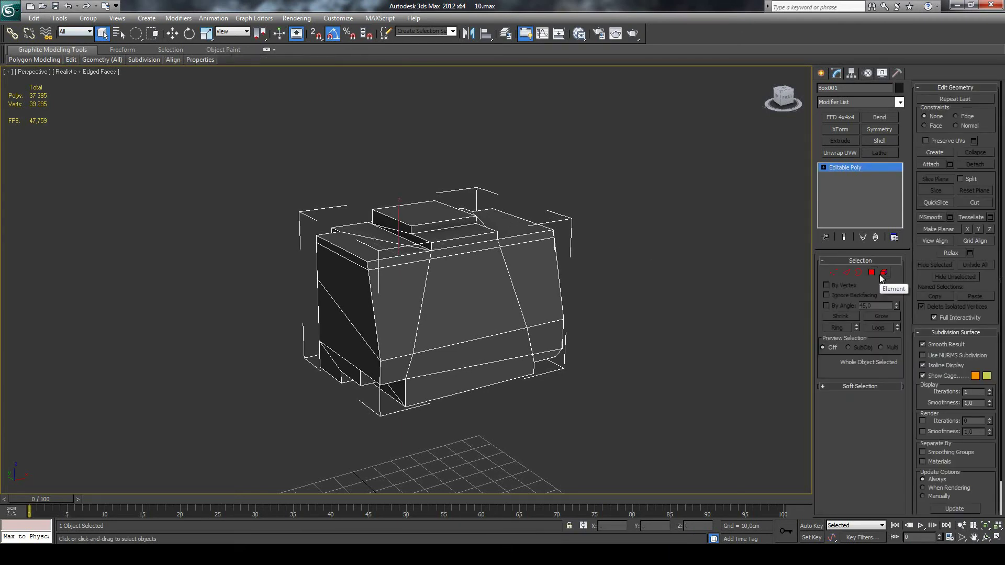
left_click(838, 153)
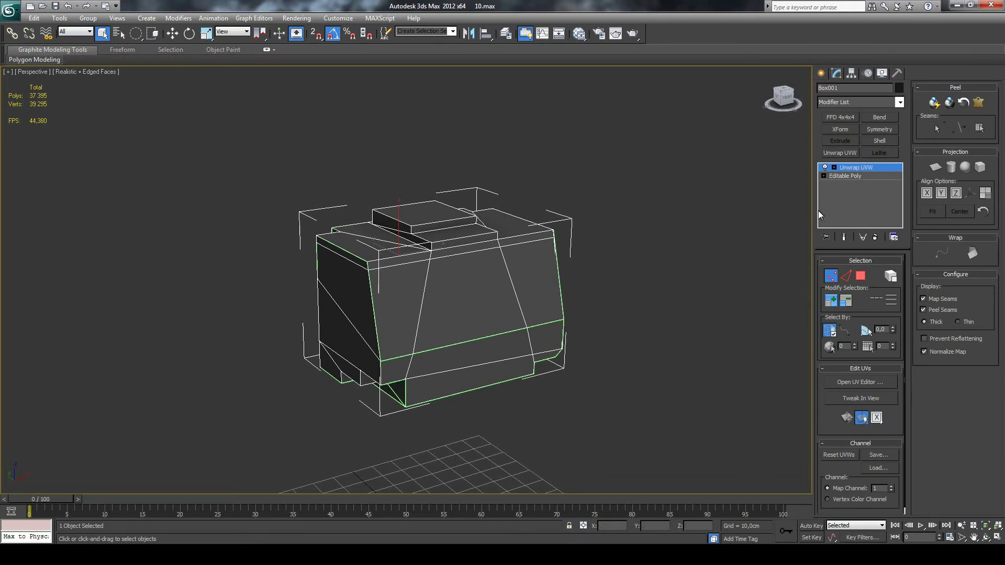
left_click(861, 276)
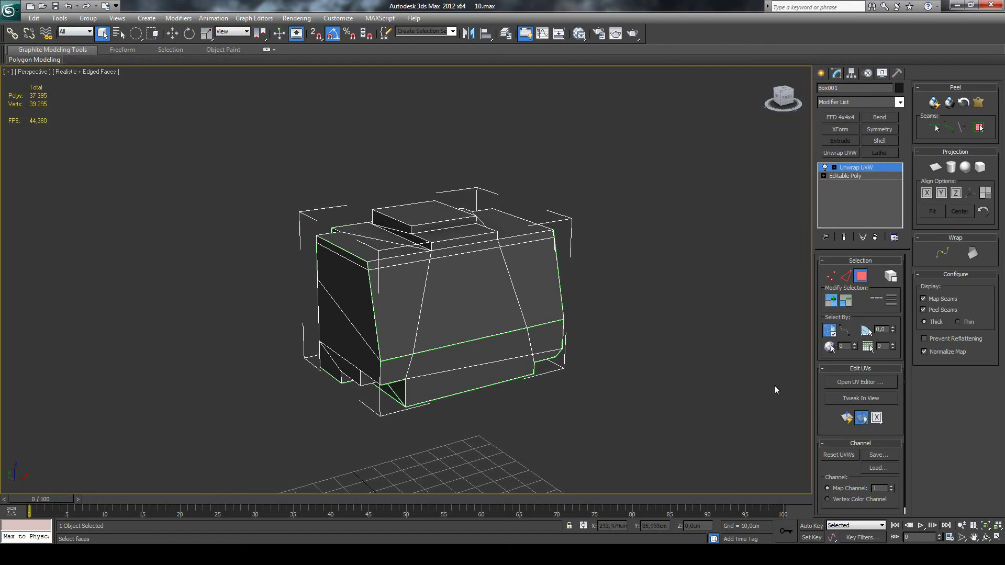
Open the UV Editor and pick individual UV faces to locate them on the model.
left_click(860, 382)
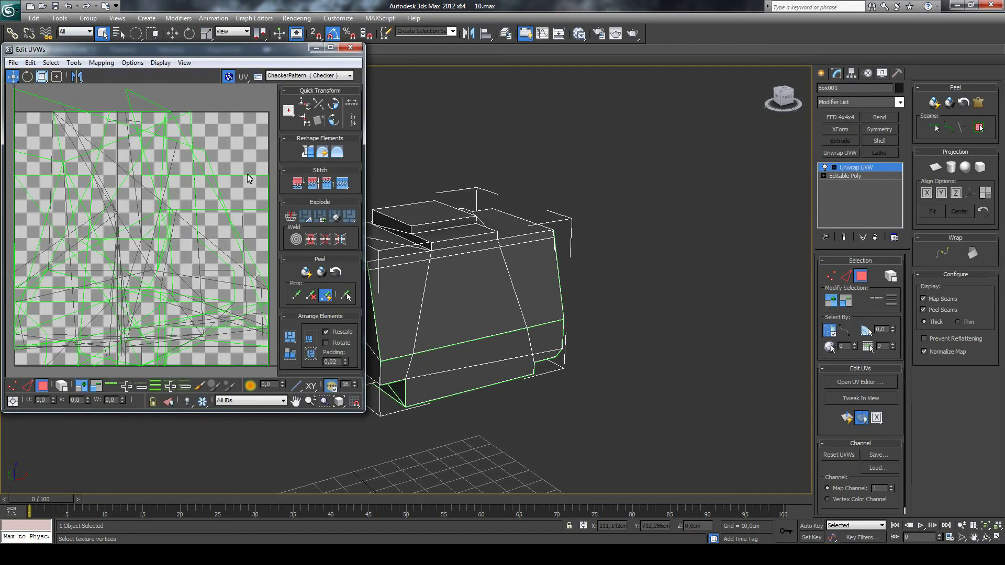
scroll(222, 180, "down", 3)
left_click_drag(72, 112, 286, 323)
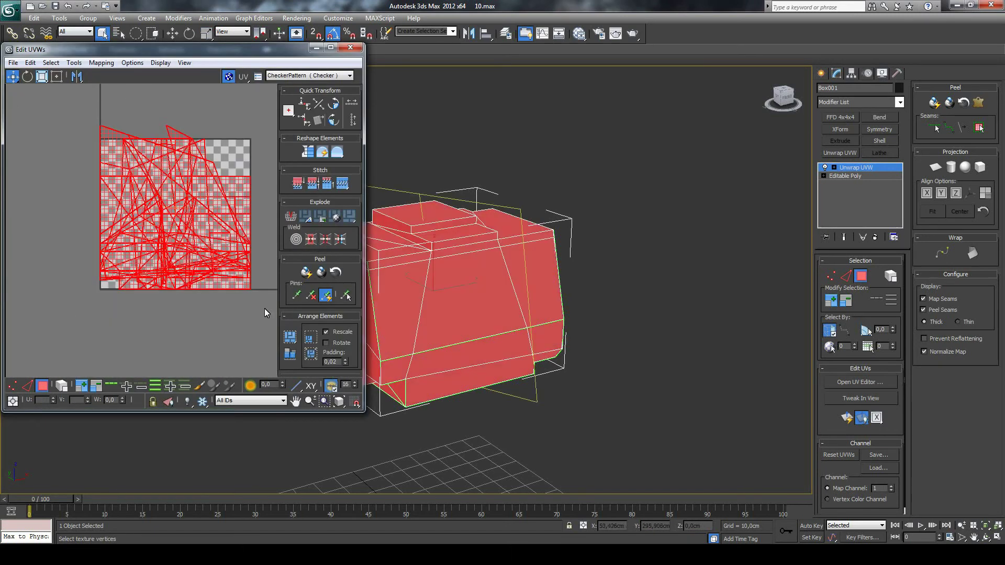
left_click(256, 283)
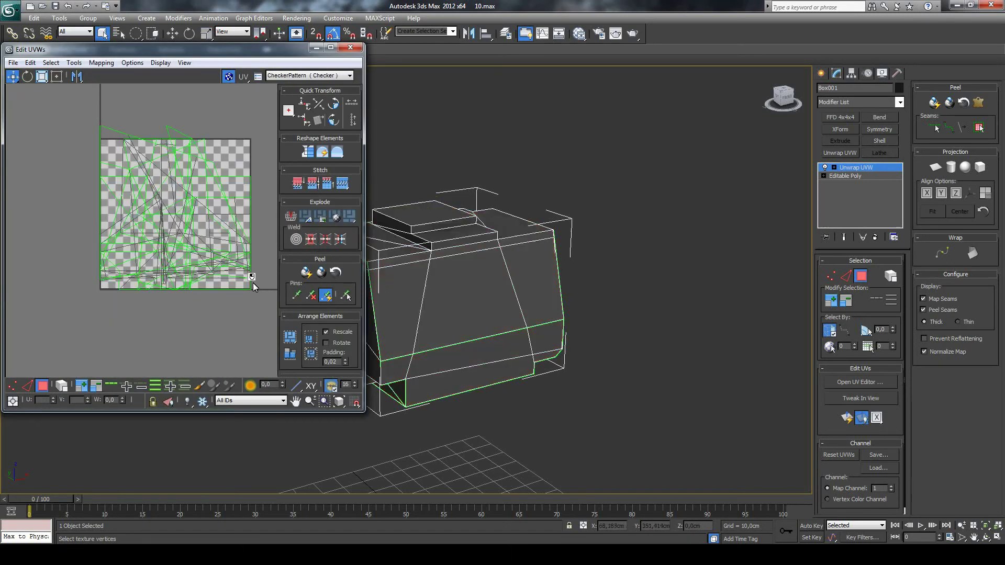
left_click(167, 231)
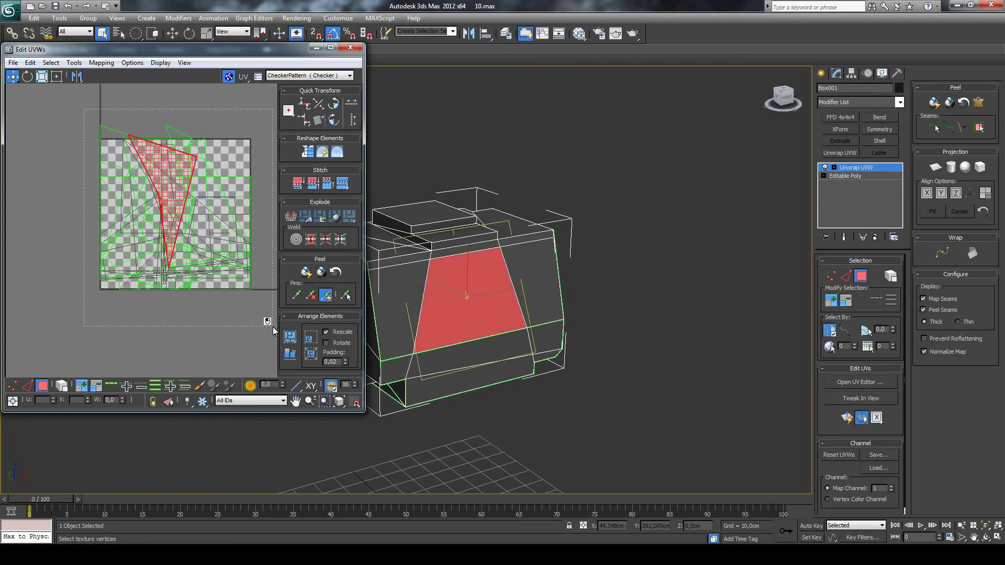
left_click_drag(84, 110, 270, 325)
left_click(244, 319)
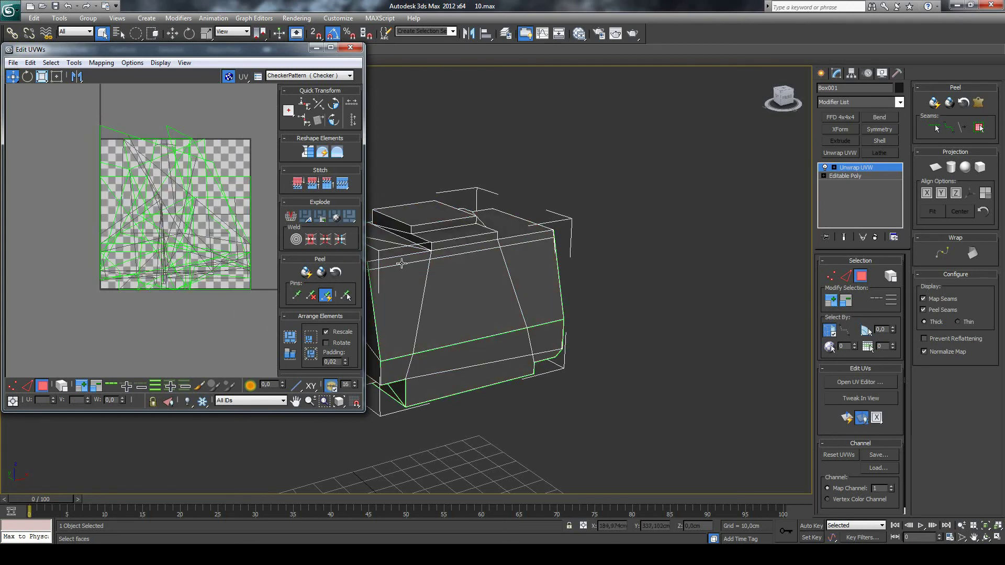
With Select By Element on, pick box faces and orbit to inspect the left side.
left_click(63, 387)
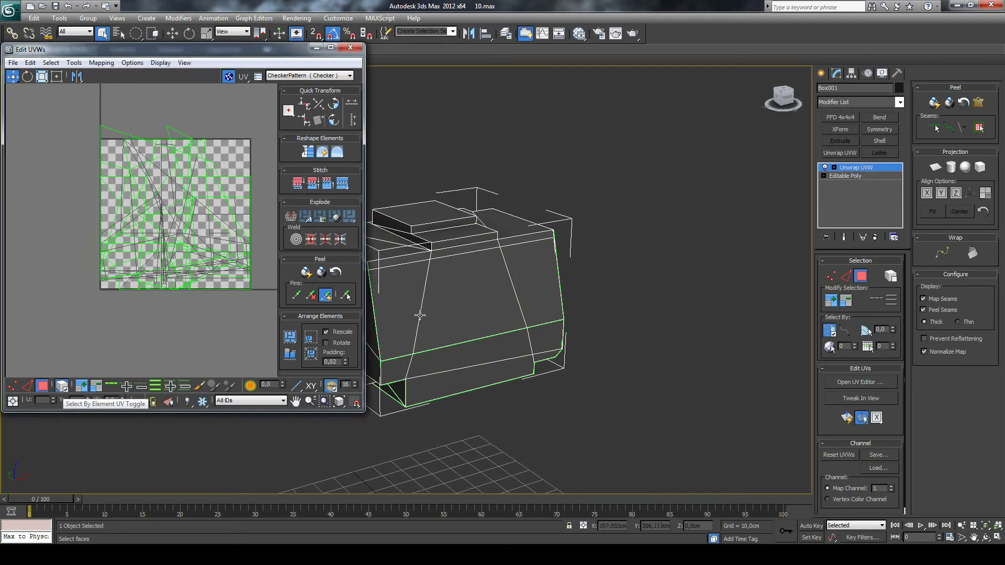
left_click(442, 292)
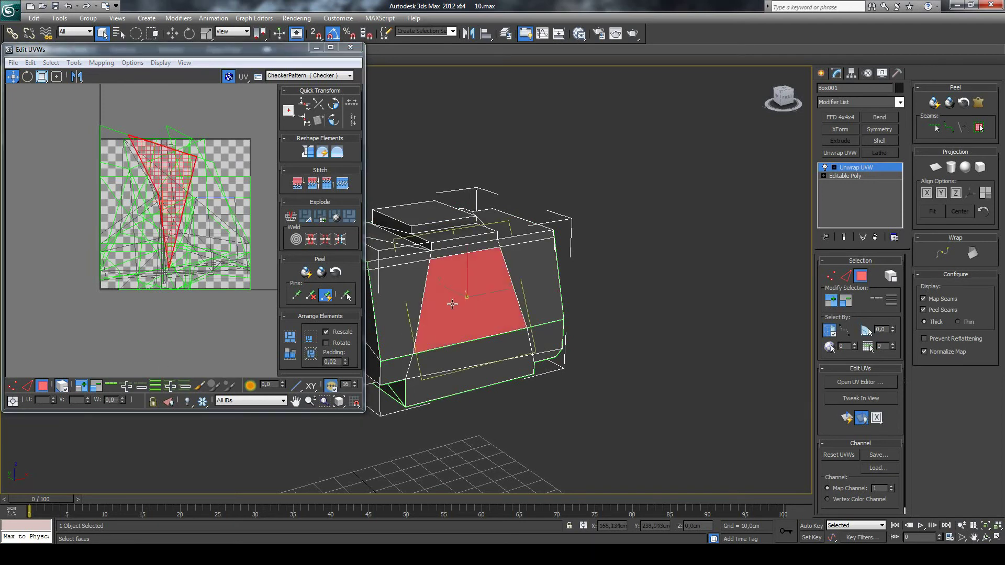
left_click(524, 296)
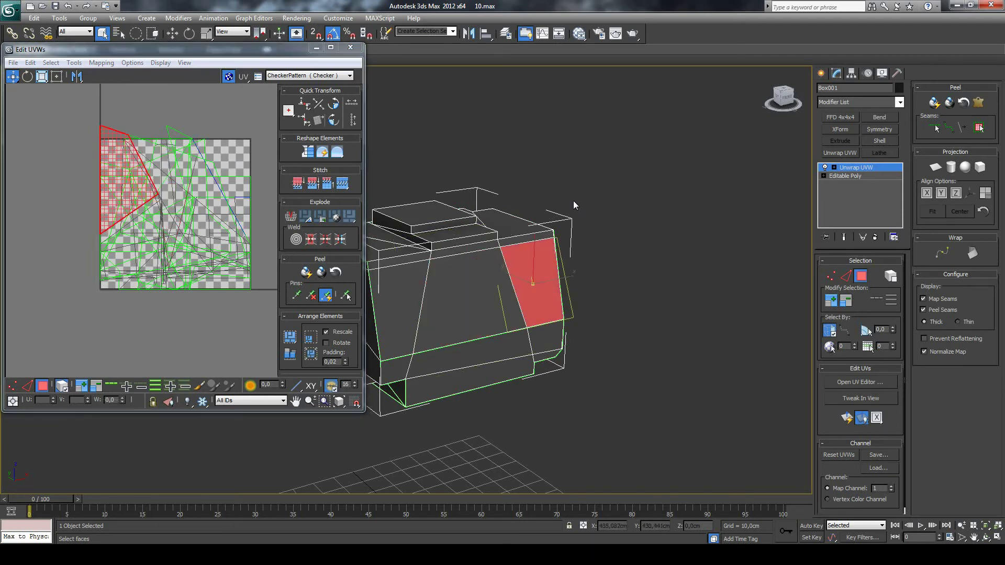
left_click(449, 344)
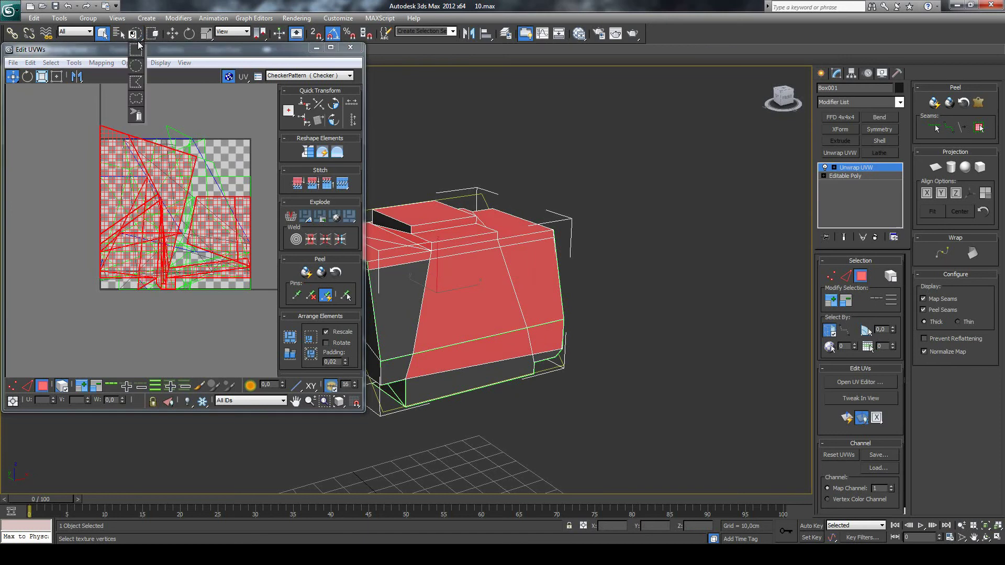
left_click(221, 182)
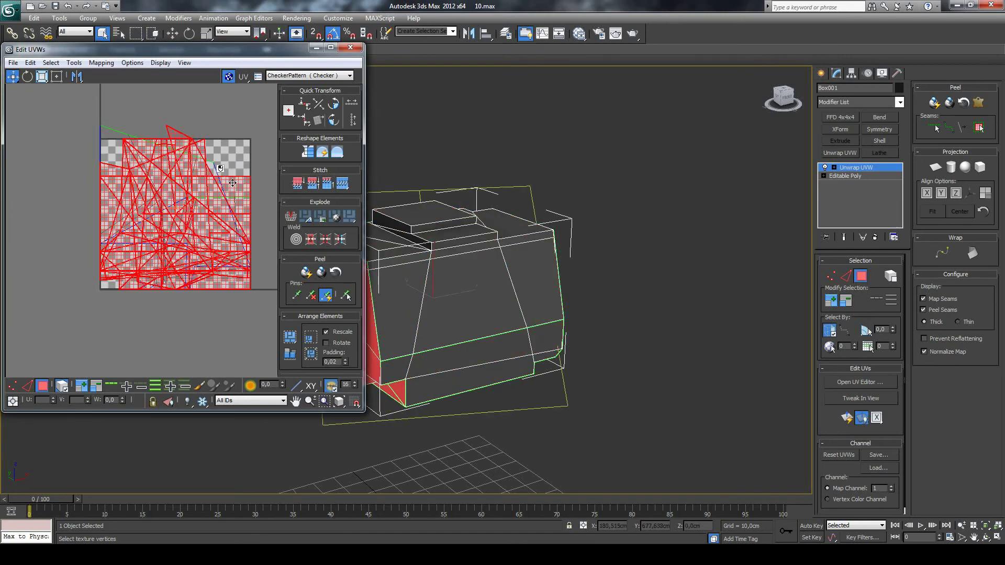
middle_click_drag(617, 265, 758, 332, "alt")
left_click(986, 538)
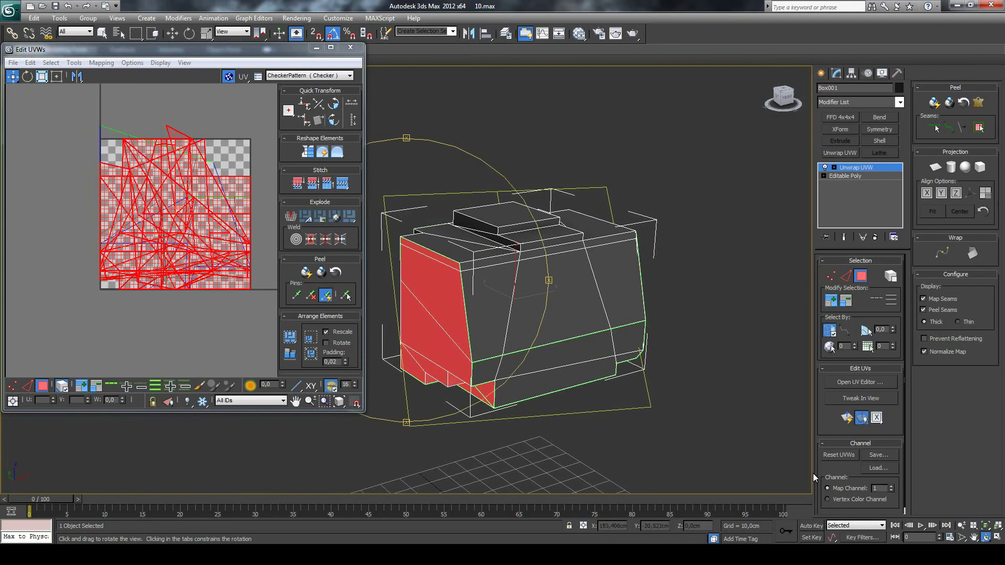
mouse_move(471, 293)
left_mouse_down()
mouse_move(576, 241)
mouse_move(644, 273)
mouse_move(723, 241)
mouse_move(651, 291)
mouse_move(486, 283)
mouse_move(445, 265)
mouse_move(411, 227)
mouse_move(395, 258)
mouse_move(491, 302)
mouse_move(505, 281)
mouse_move(461, 269)
left_mouse_up()
Move the selected cluster, the top-and-front cluster and the bottom strip's UVs out of the square.
key("q")
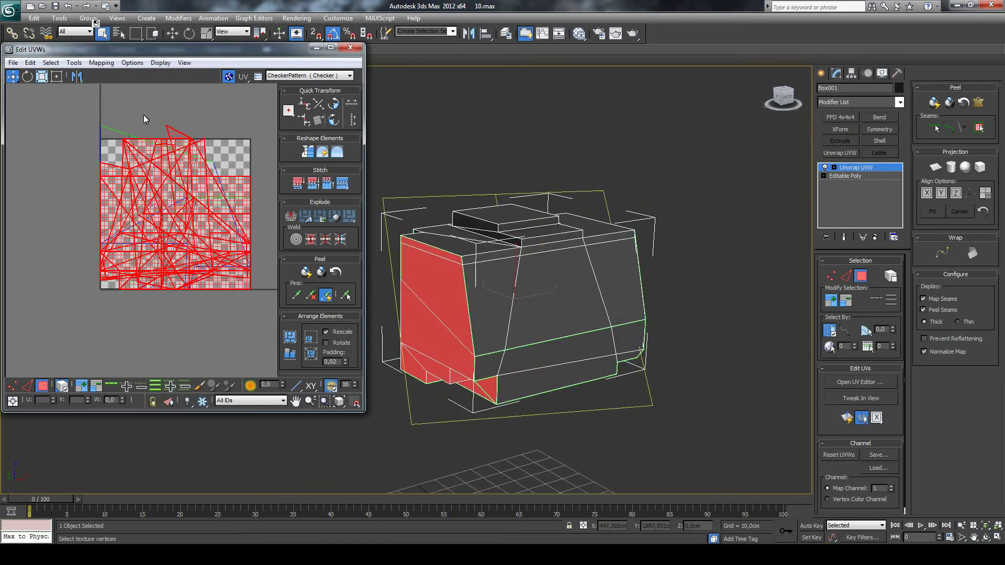
left_click_drag(160, 160, 31, 241)
left_click(192, 219)
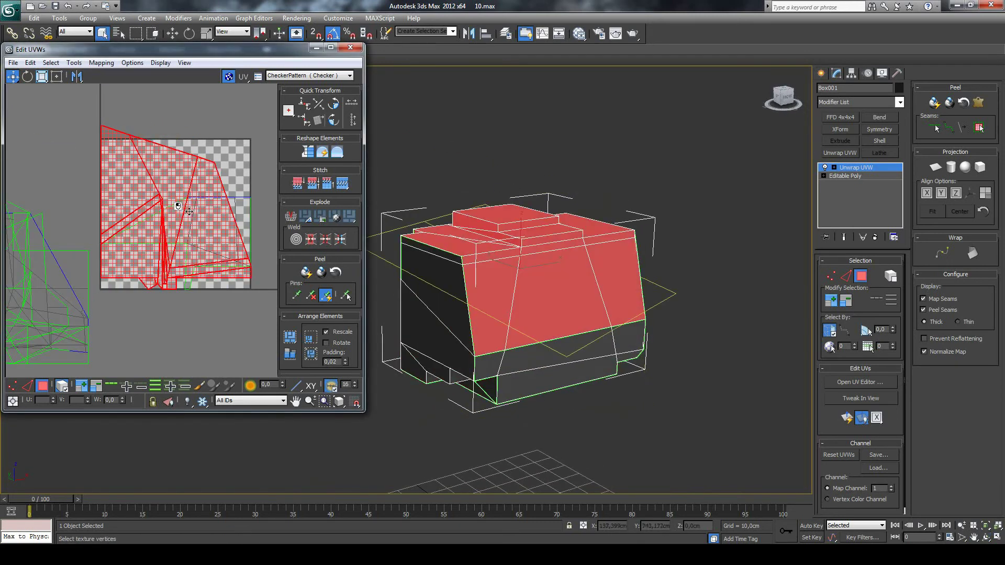
left_click_drag(189, 211, 93, 127)
left_click(208, 233)
left_click_drag(209, 218, 231, 189)
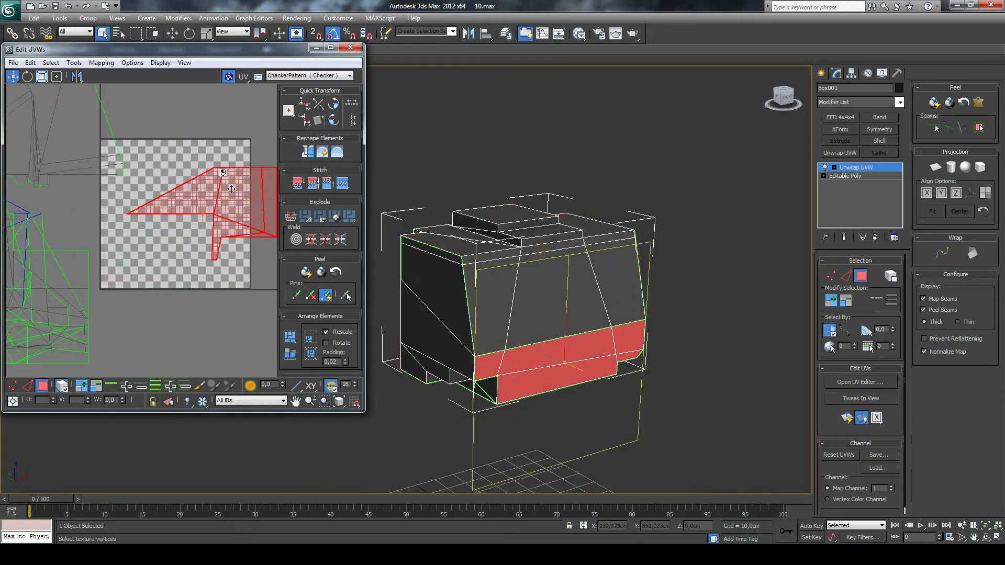
Move the top cluster up and right and the lower cluster upward, then clear the selection.
scroll(231, 188, "down", 5)
left_click(152, 178)
left_click_drag(152, 178, 204, 140)
left_click(112, 251)
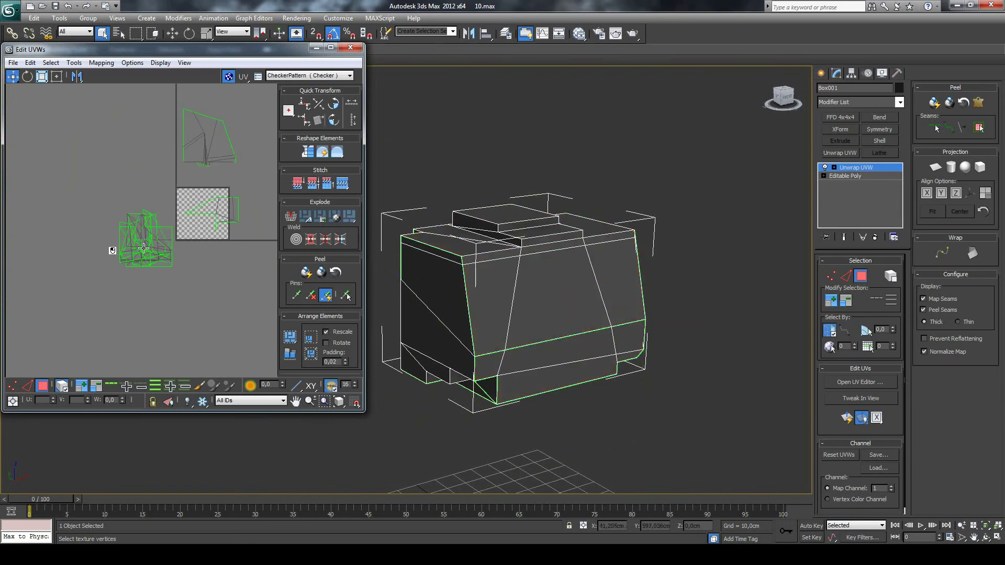
left_click(147, 247)
left_click_drag(146, 247, 146, 199)
scroll(154, 209, "up", 4)
left_click(266, 287)
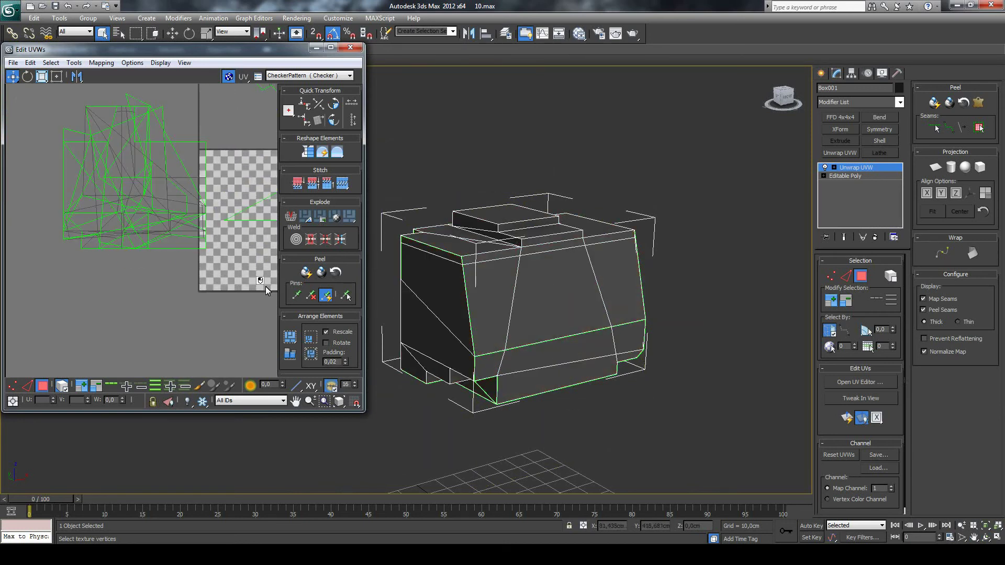
Select a front face of the box and shift its UVs to the left.
left_click(564, 292)
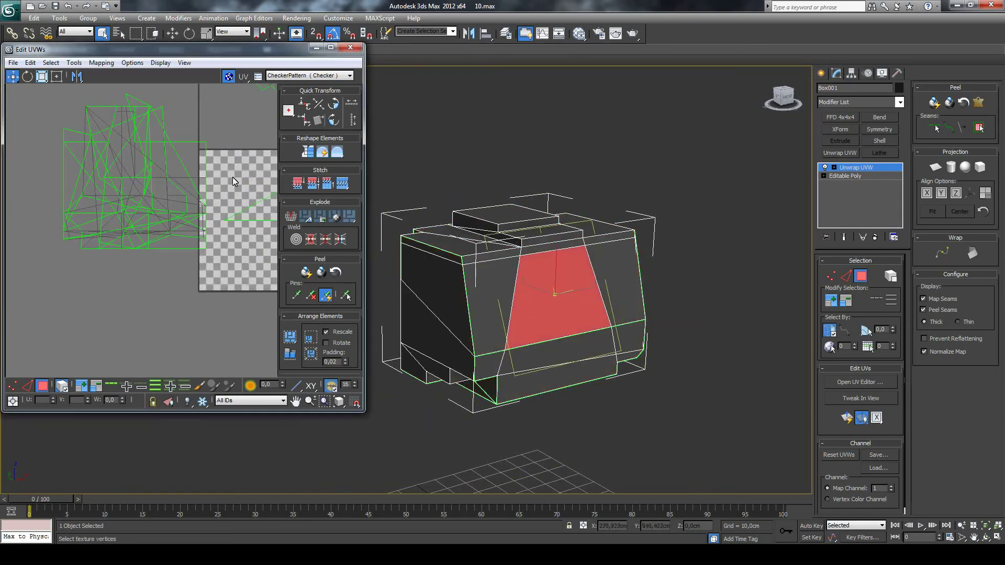
scroll(234, 181, "down", 3)
scroll(233, 181, "down", 1)
mouse_move(244, 111)
left_mouse_down()
mouse_move(195, 118)
mouse_move(243, 111)
left_mouse_up()
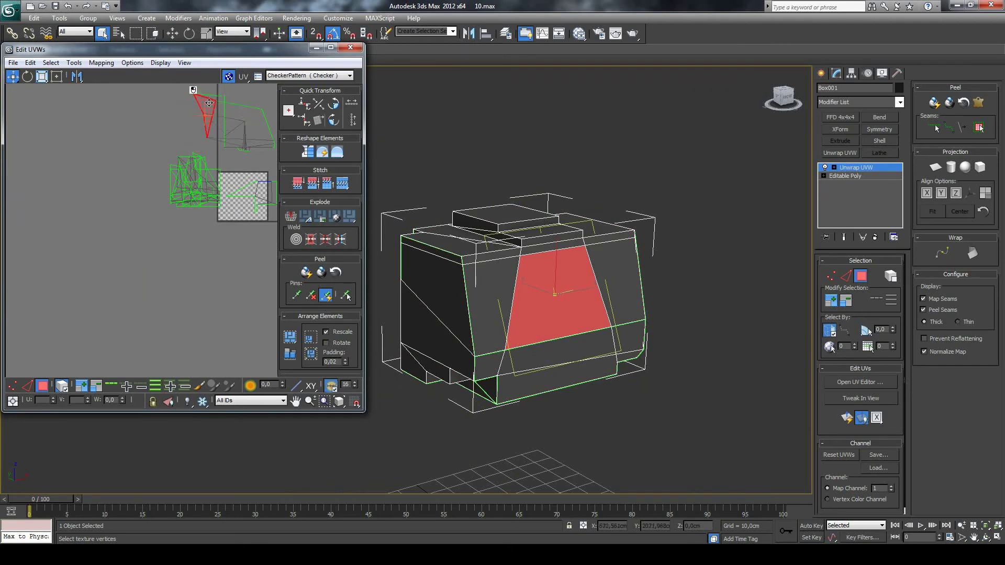
Check the box in the viewport, then select all UV faces and bring up the Mapping menu.
left_click(986, 538)
mouse_move(646, 286)
left_mouse_down()
mouse_move(531, 297)
mouse_move(511, 280)
mouse_move(482, 287)
left_mouse_up()
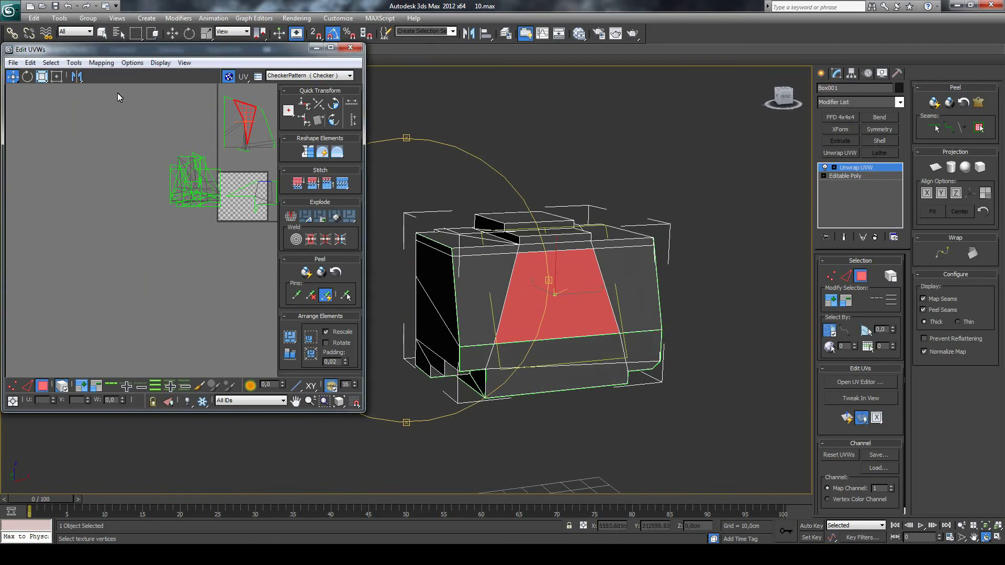
key("ctrl+a")
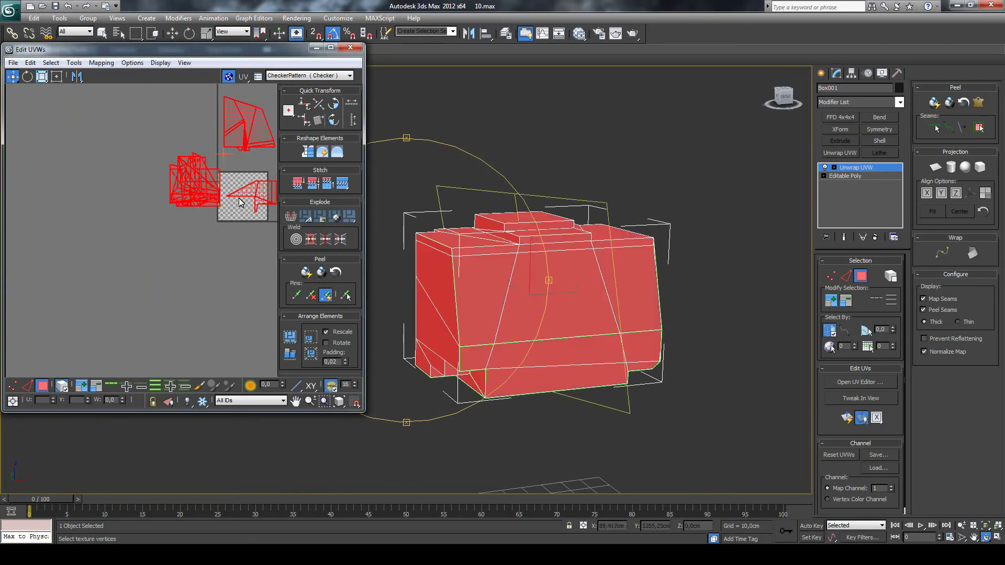
left_click(101, 63)
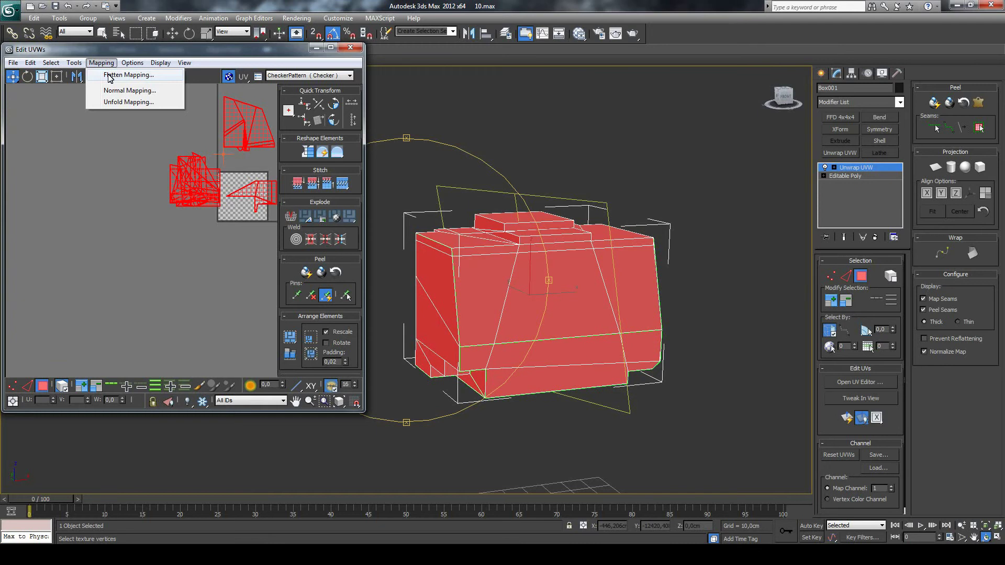
Apply Flatten Mapping to pack the UVs into islands, then clear the selection.
left_click(110, 77)
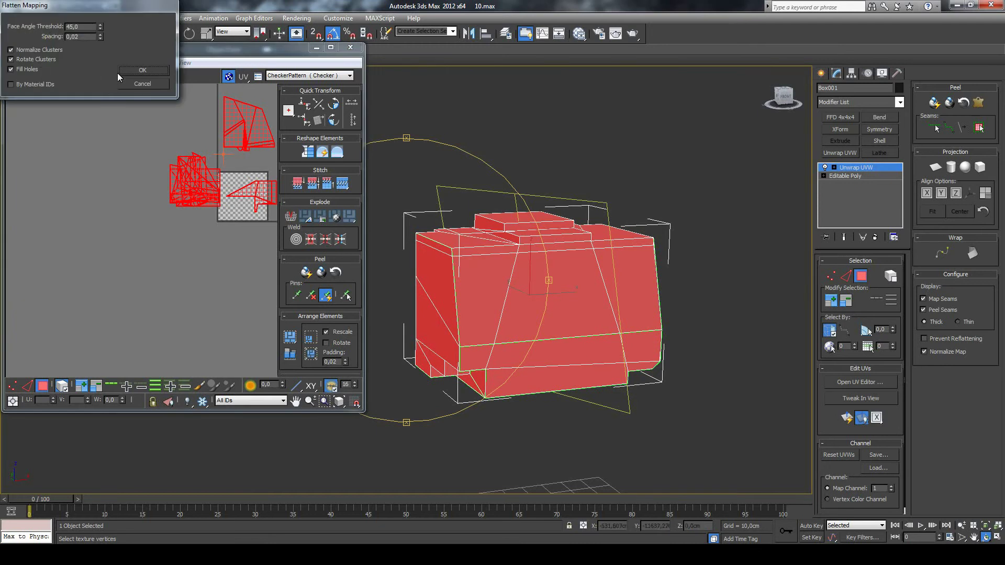
left_click(135, 71)
left_click(240, 160)
Widen and maximize the UV editor to full screen and zoom in.
scroll(242, 162, "up", 5)
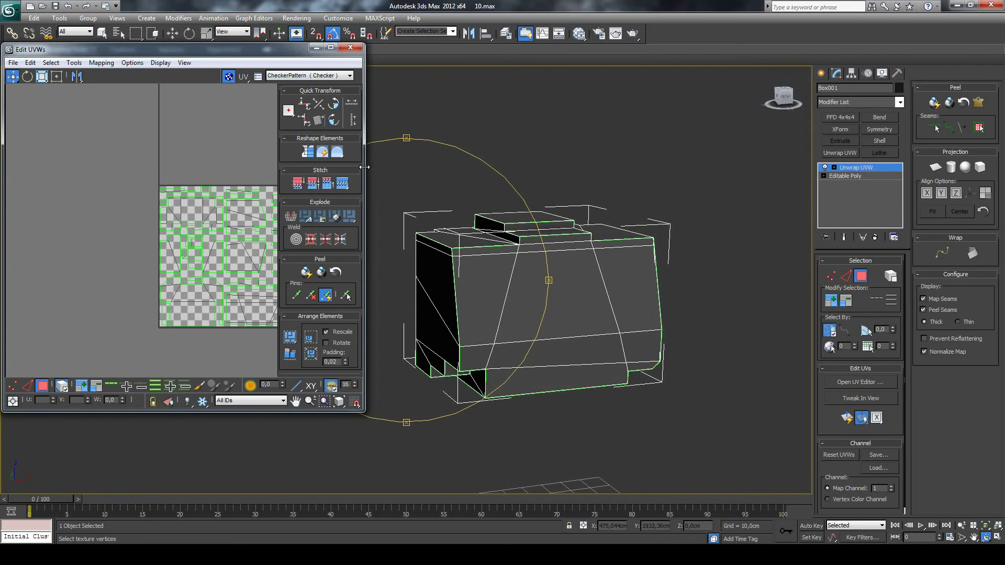
mouse_move(367, 166)
left_mouse_down()
mouse_move(513, 231)
mouse_move(600, 157)
left_mouse_up()
left_click(565, 47)
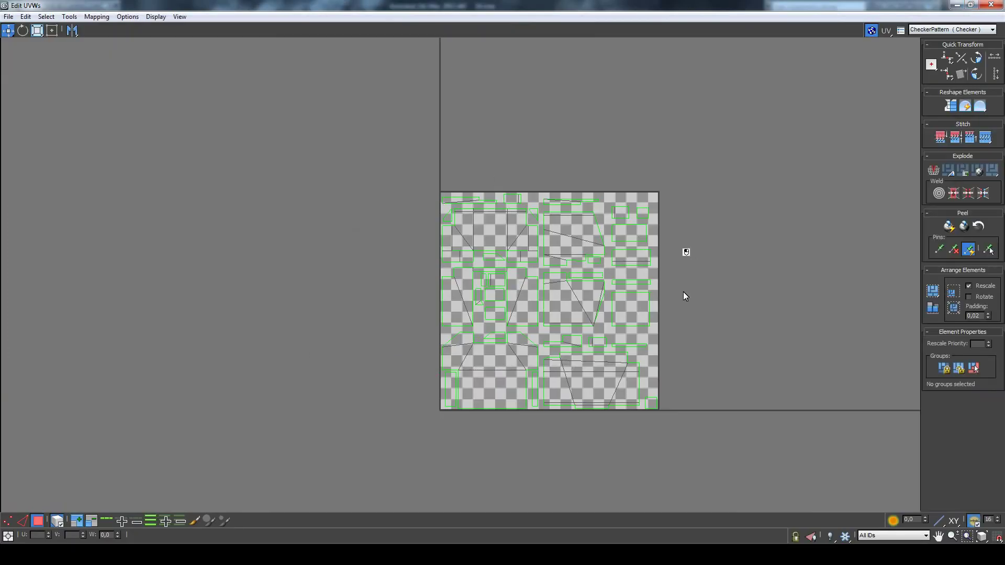
scroll(683, 330, "up", 3)
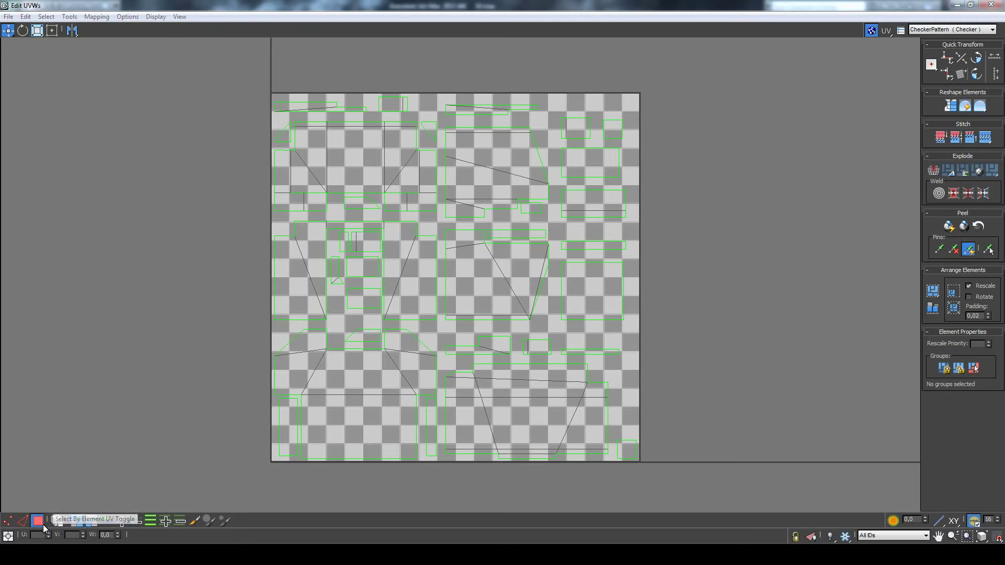
In edge mode, stitch a UV piece onto the bottom edge of an island.
left_click(25, 523)
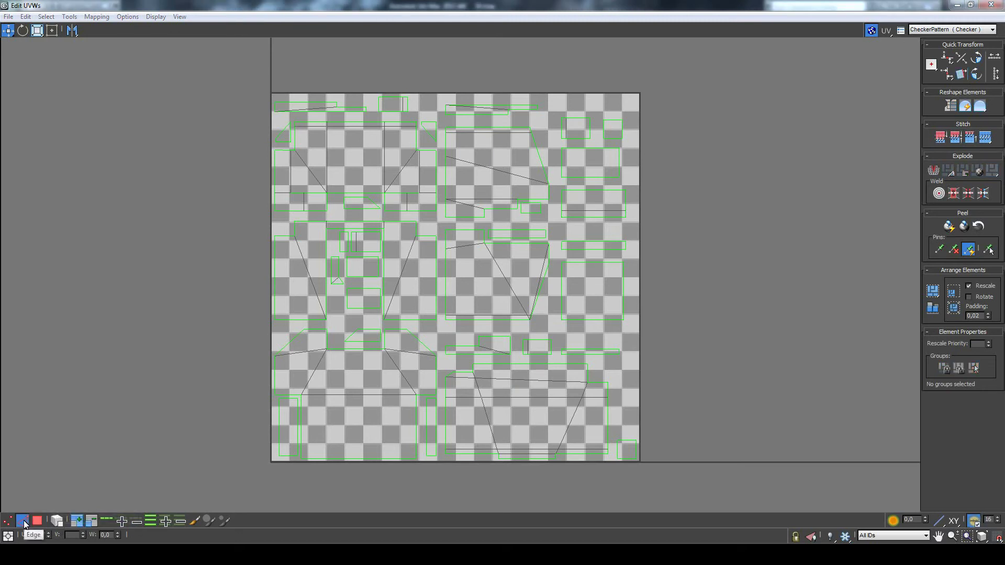
left_click(342, 458)
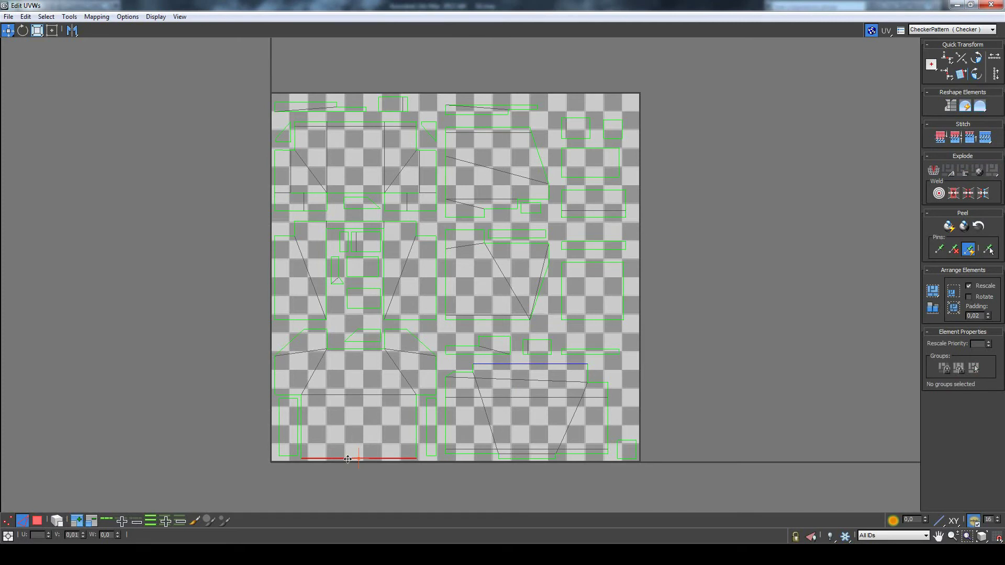
right_click(347, 459)
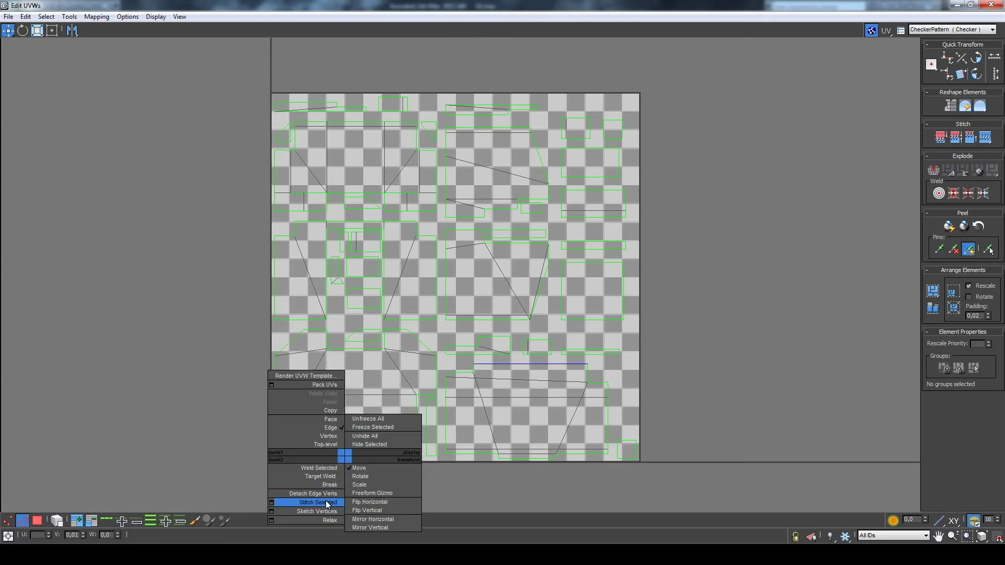
left_click(328, 504)
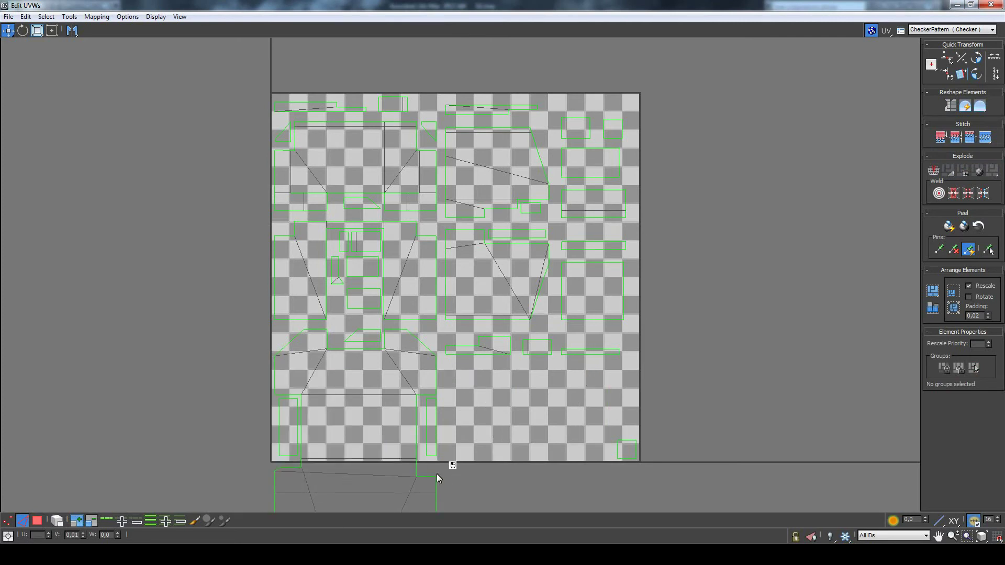
Reframe the UV square and select the horizontal edge inside the upper layout.
scroll(438, 476, "down", 3)
scroll(404, 479, "down", 3)
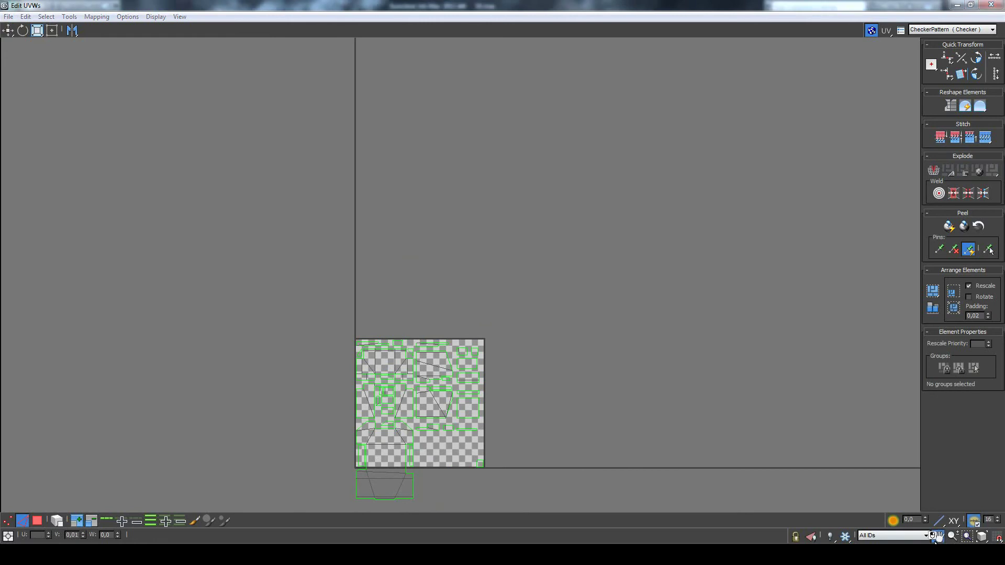
middle_click_drag(398, 473, 553, 292)
scroll(553, 292, "up", 3)
scroll(556, 292, "up", 2)
scroll(556, 292, "up", 2)
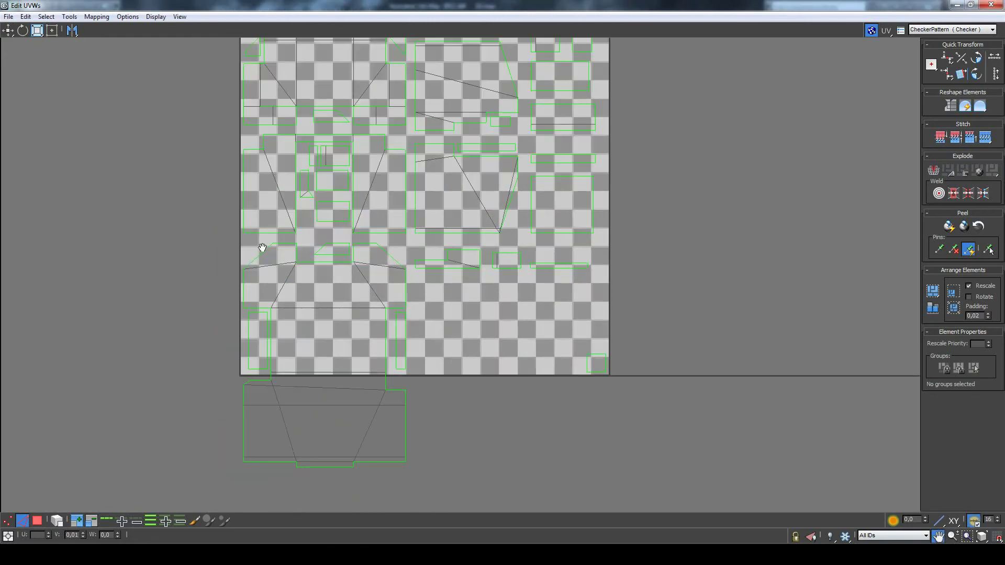
left_click(10, 30)
left_click(323, 262)
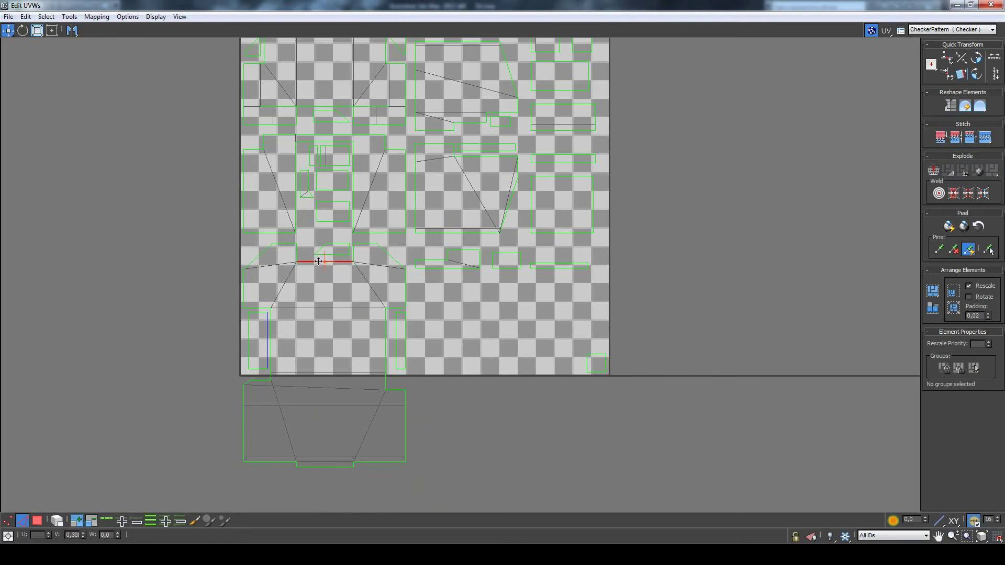
scroll(318, 261, "up", 2)
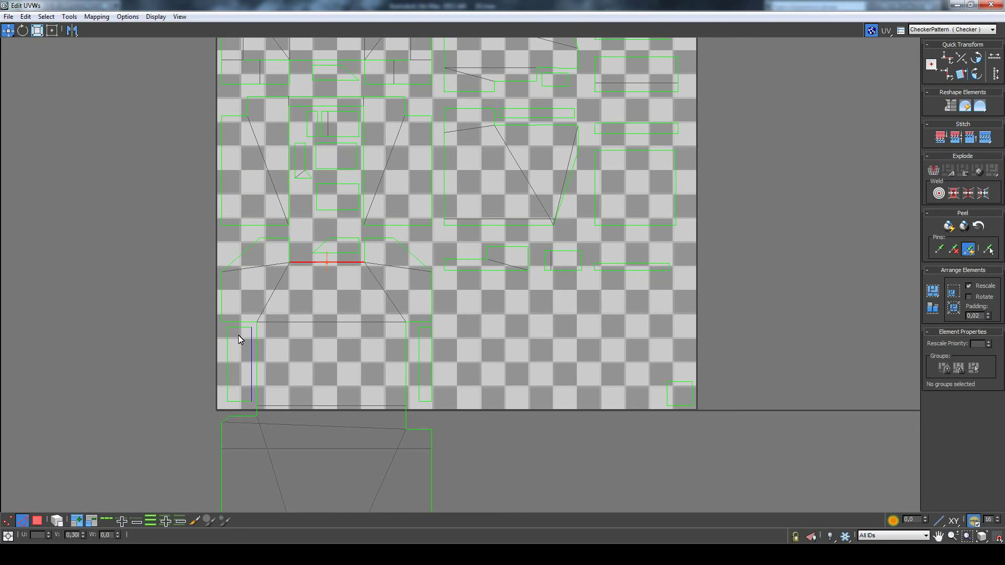
Restore the UV editor to a window and orbit the 3D box to inspect its underside.
left_click(970, 5)
left_click(974, 537)
left_click_drag(664, 220, 791, 243)
left_click(986, 538)
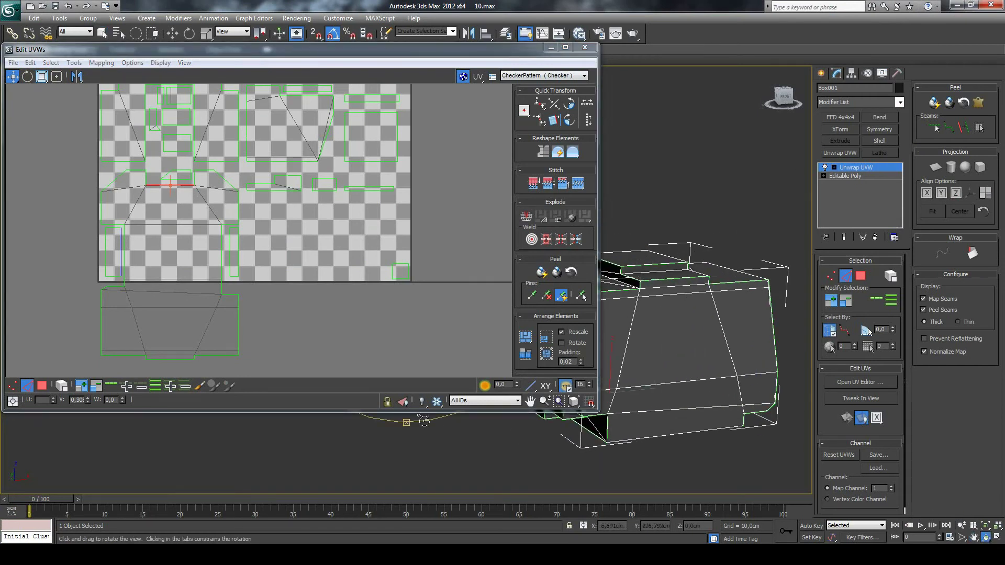
mouse_move(422, 419)
left_mouse_down()
mouse_move(444, 410)
mouse_move(689, 421)
left_mouse_up()
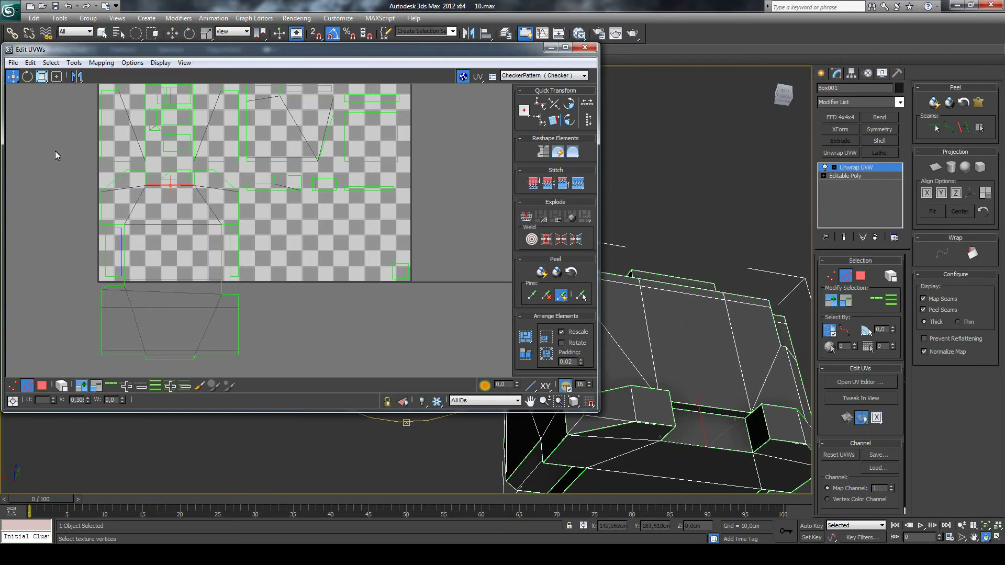
Stitch the matching UV piece onto the chosen edge with Stitch Selected.
left_click(172, 187)
right_click(165, 186)
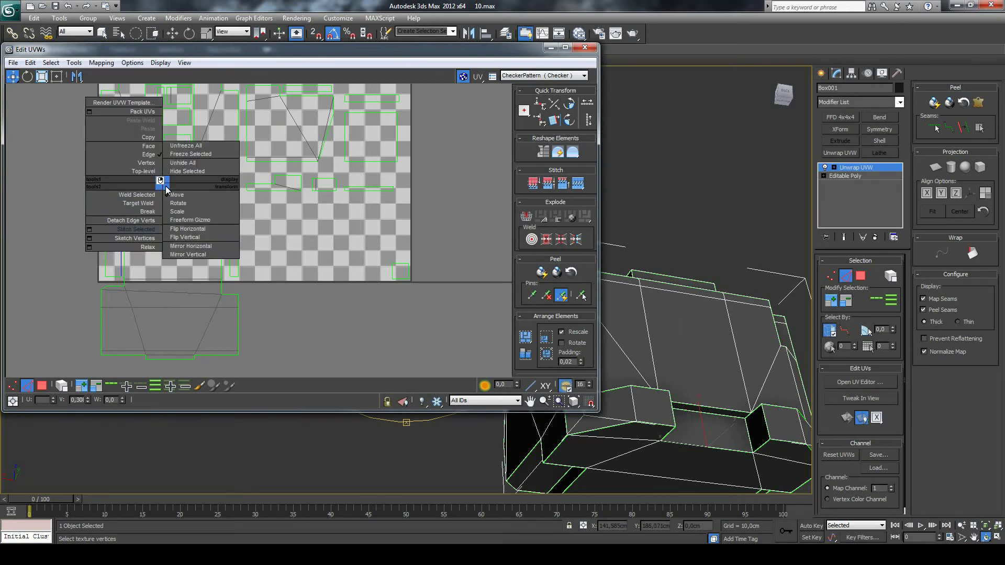
left_click(147, 234)
scroll(155, 181, "up", 5)
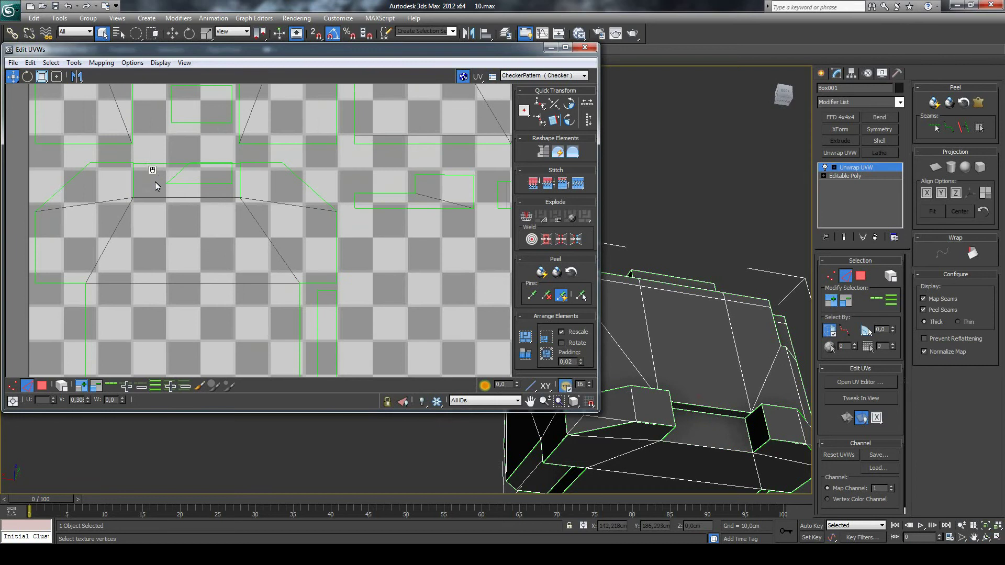
scroll(149, 188, "down", 2)
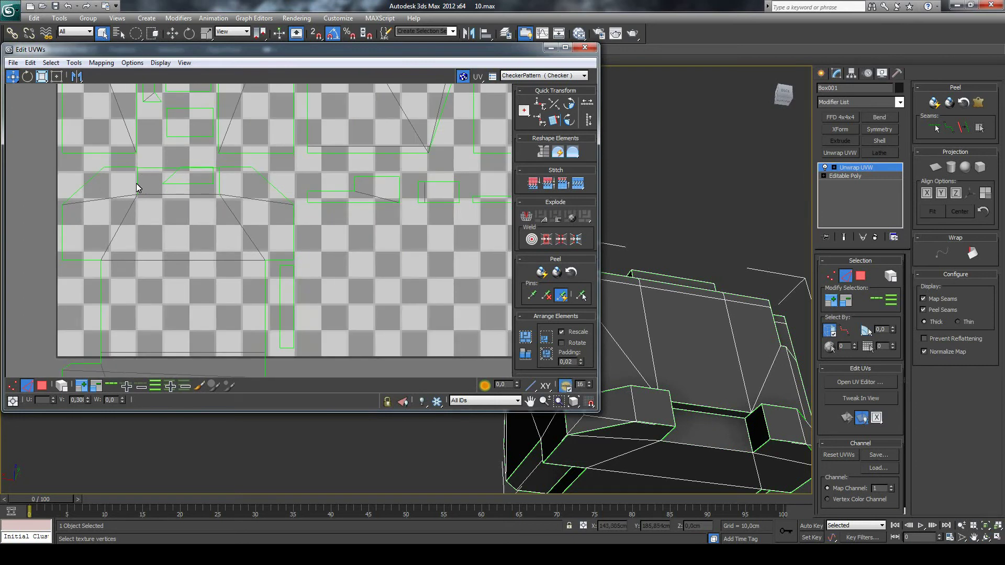
scroll(165, 181, "down", 2)
scroll(193, 204, "down", 2)
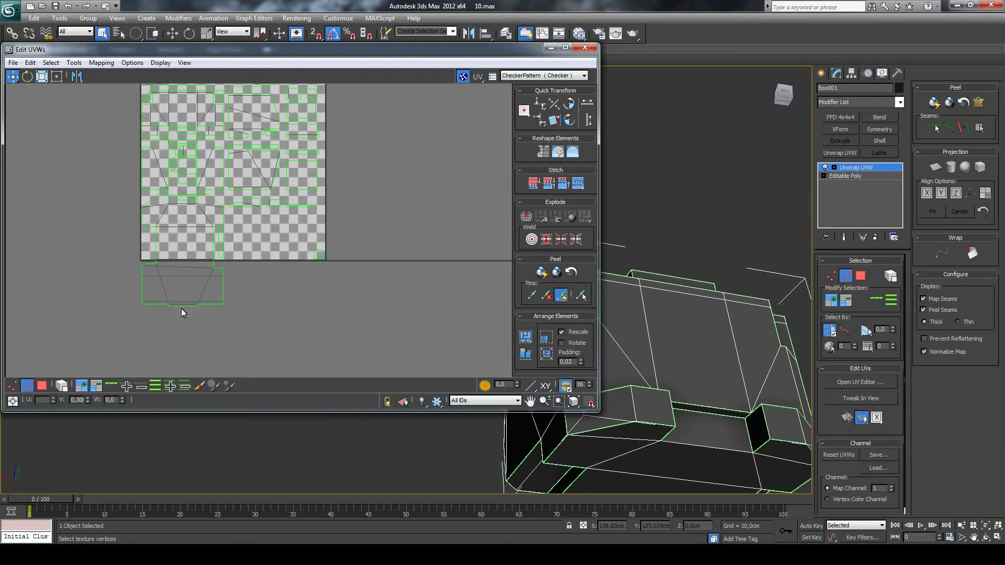
Stitch two small pieces below the lower piece and its tab, then pick the right edge.
left_click(183, 306)
right_click(179, 307)
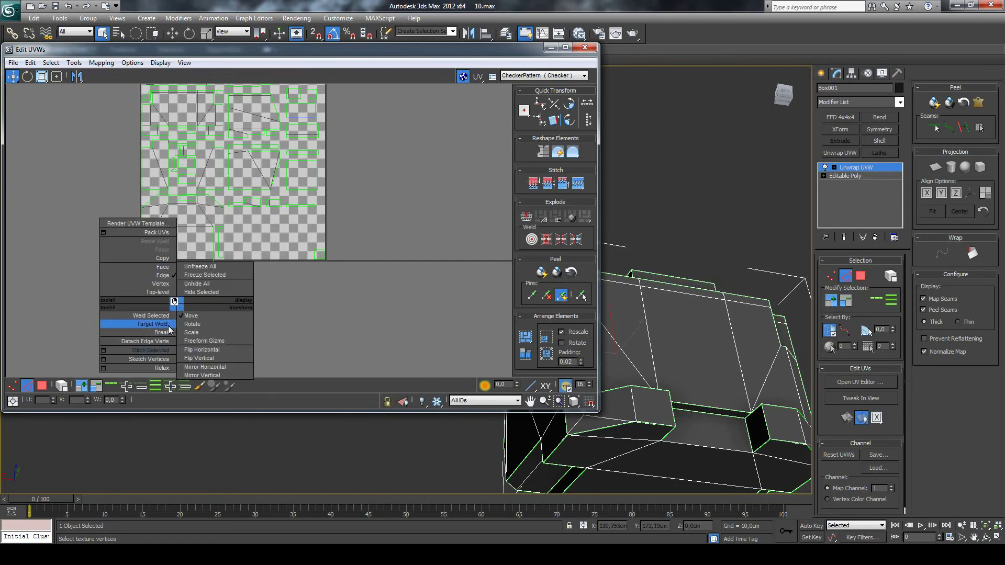
left_click(159, 347)
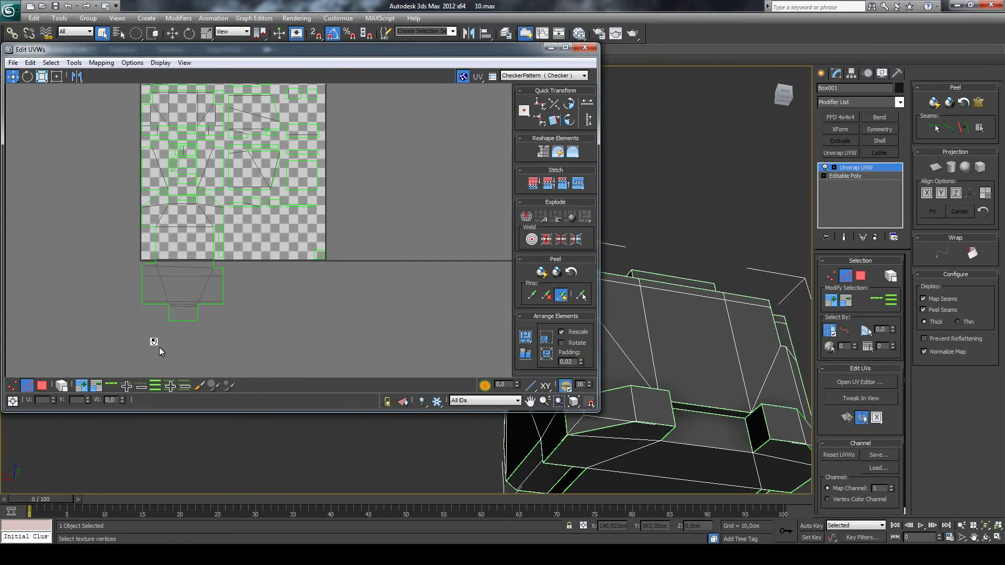
left_click(188, 321)
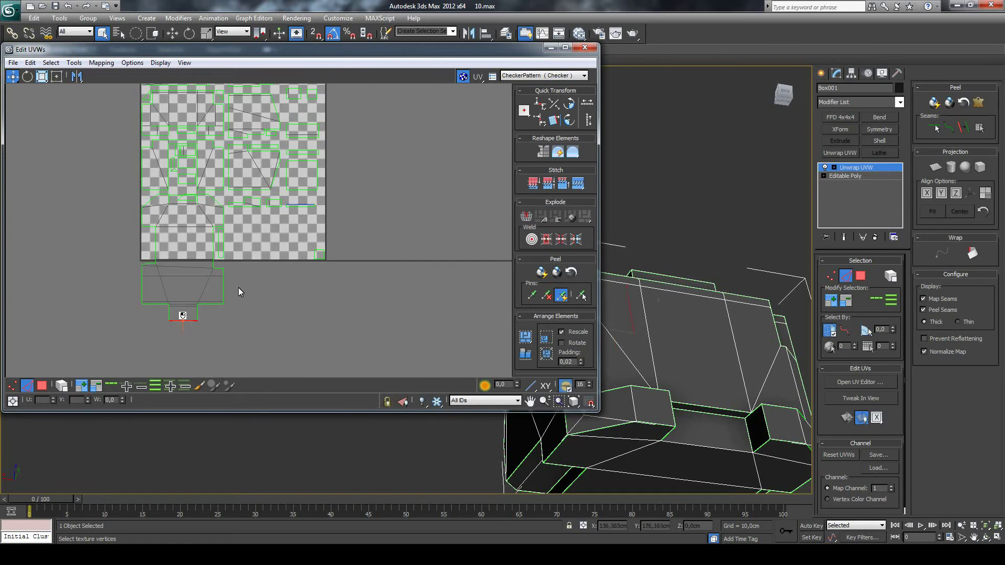
right_click(178, 320)
left_click(153, 356)
left_click(224, 288)
right_click(220, 287)
Stitch the right-side piece onto the strip, redoing it with the whole seam loop selected.
left_click(211, 334)
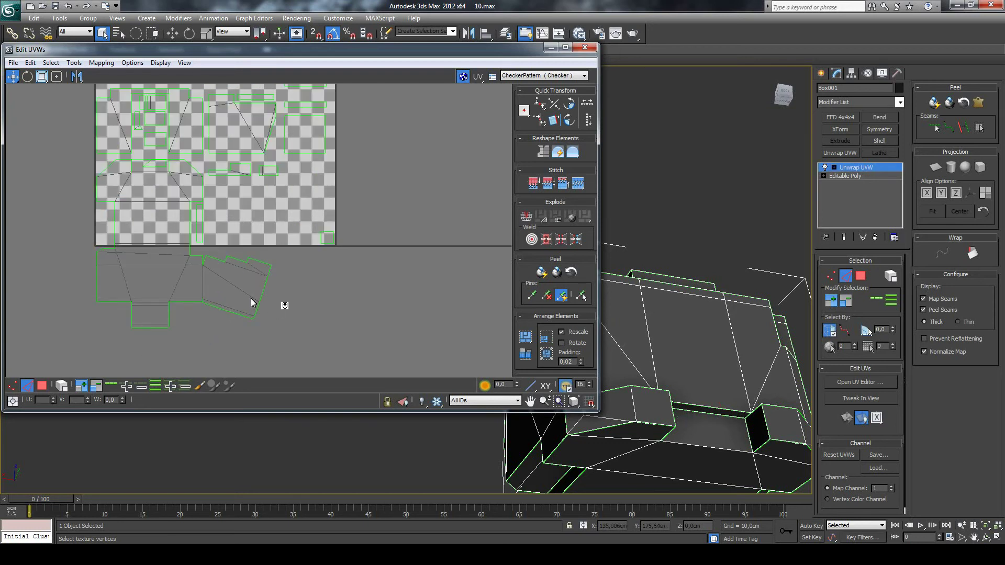
scroll(206, 272, "up", 3)
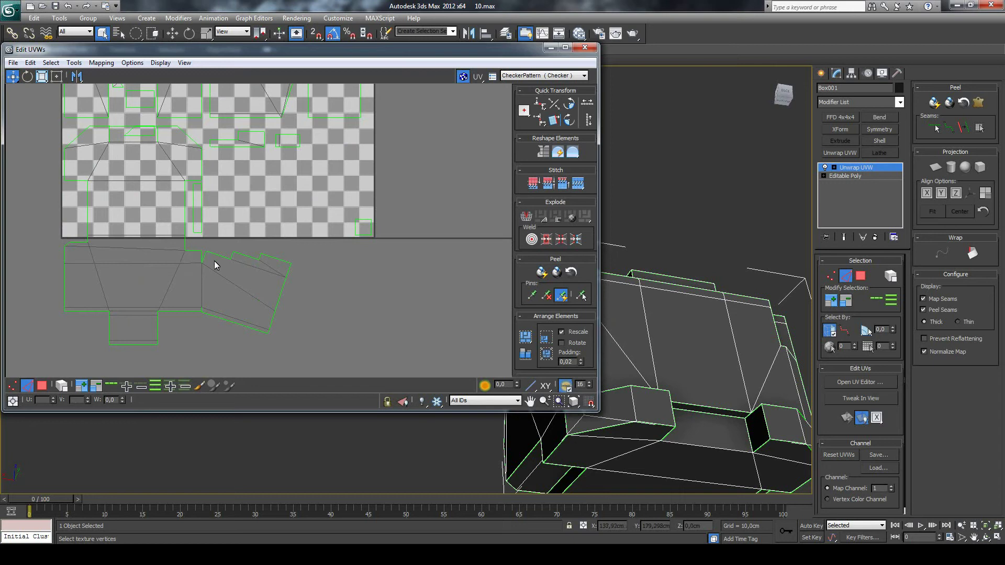
key("ctrl+z")
scroll(200, 286, "up", 1)
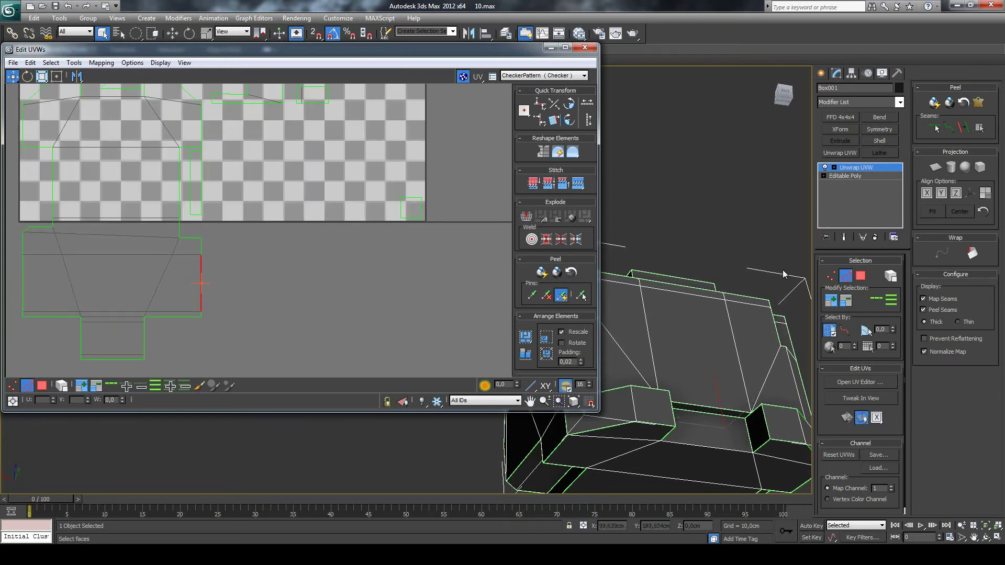
left_click(876, 298)
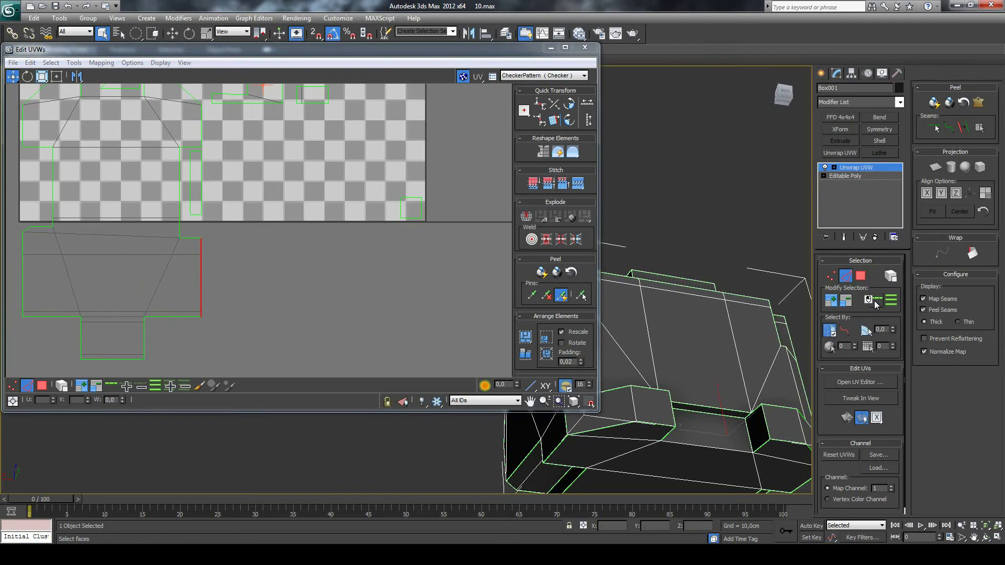
right_click(199, 246)
left_click(194, 287)
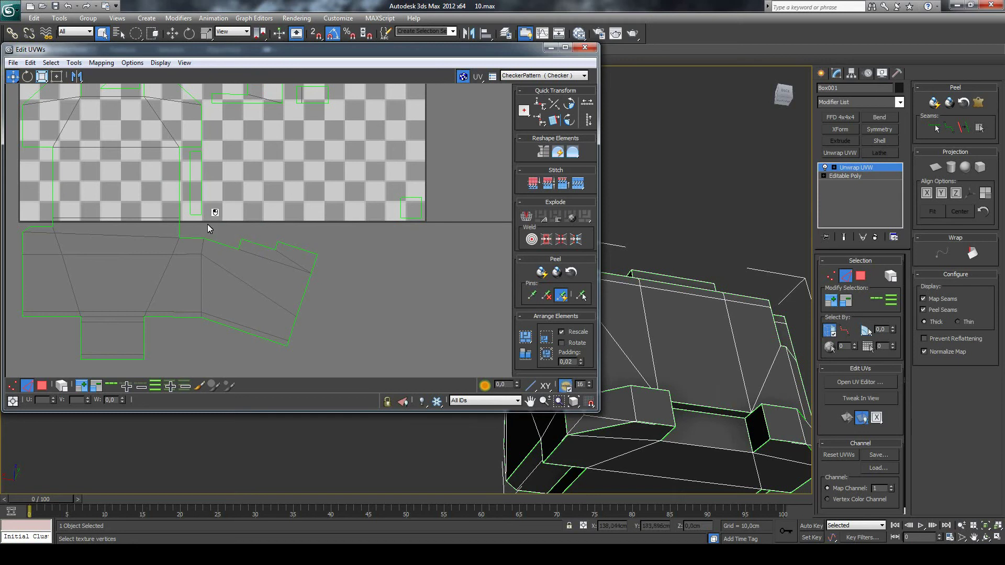
scroll(207, 224, "down", 2)
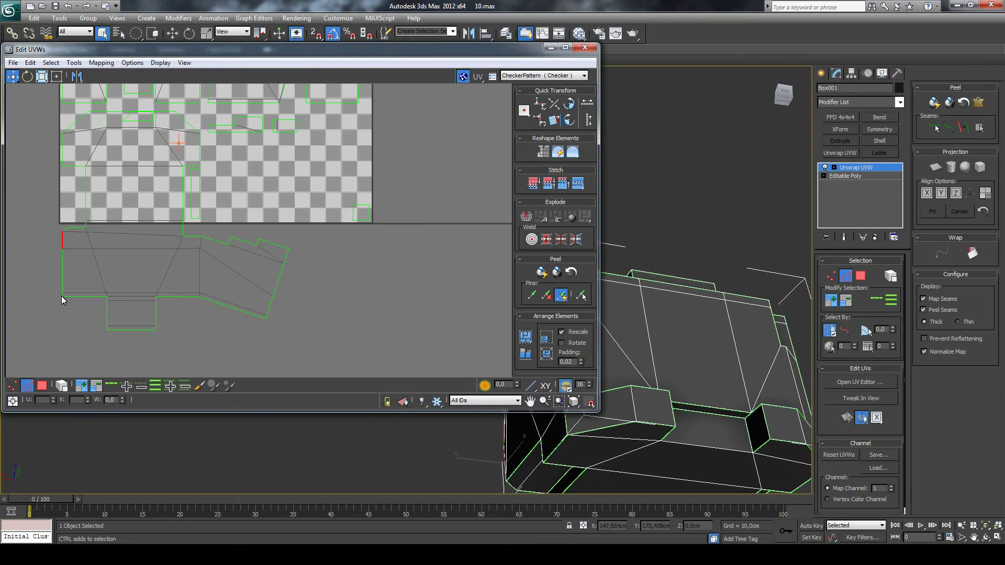
Select the strip's left border edges and stitch the left piece onto them.
left_click(60, 266)
scroll(107, 233, "down", 2)
scroll(114, 218, "up", 1)
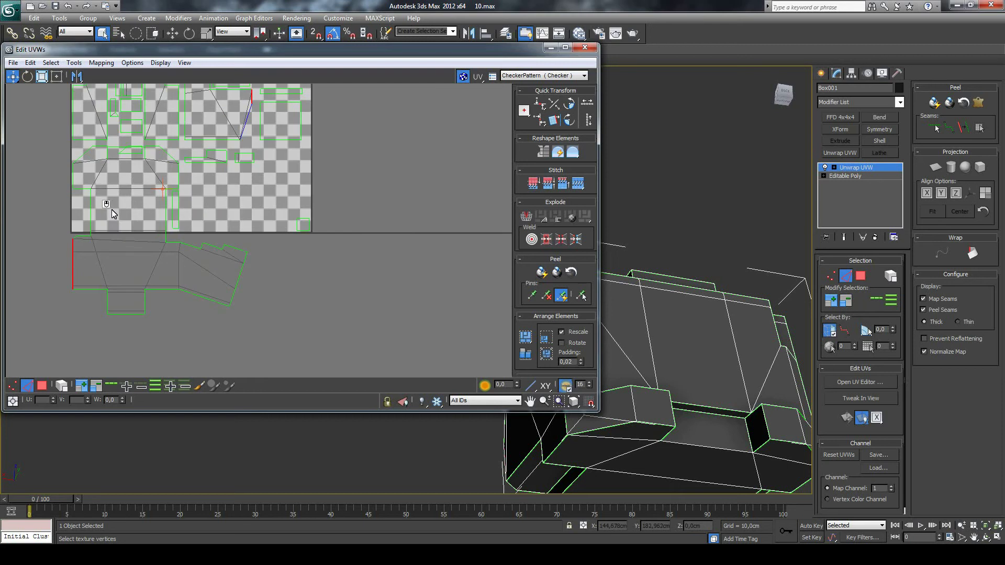
left_click(73, 239)
scroll(79, 232, "down", 1)
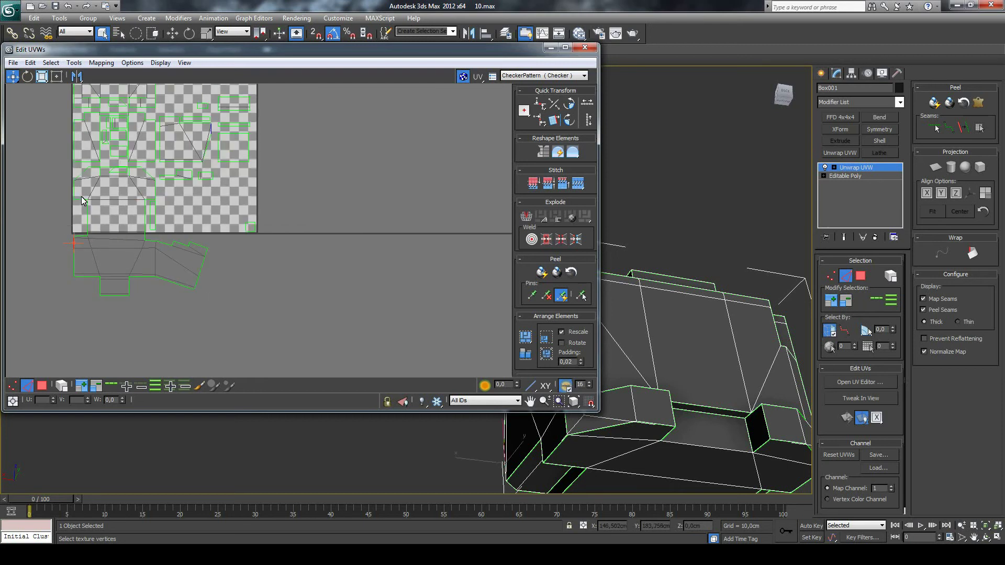
scroll(82, 201, "up", 1)
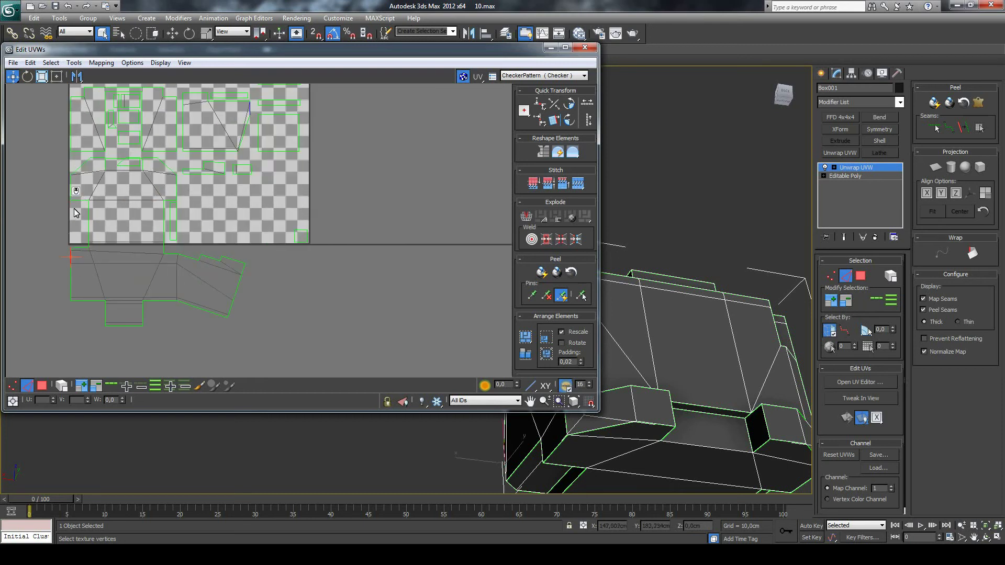
left_click(71, 281)
left_click(70, 258)
scroll(67, 294, "up", 2)
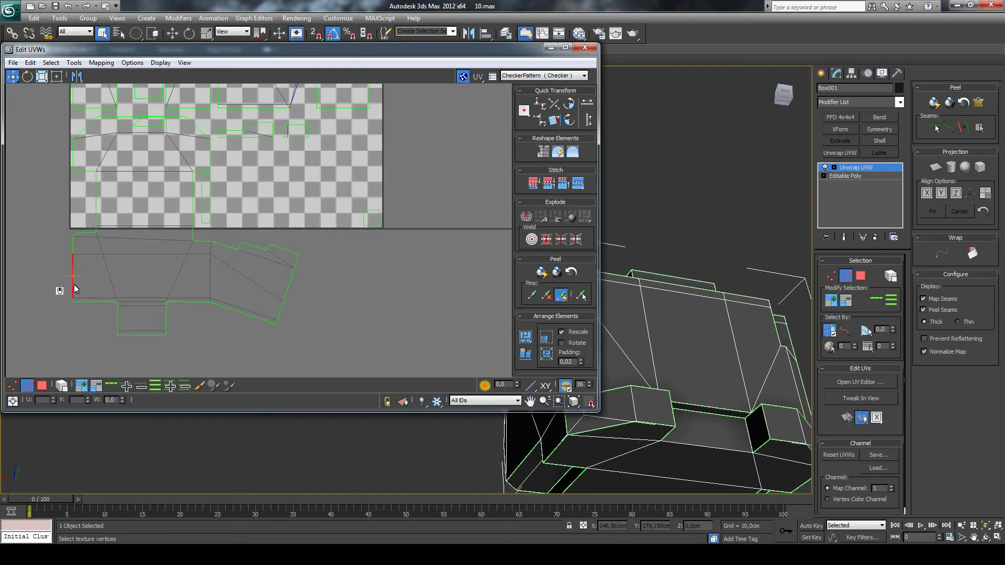
left_click(72, 249, "ctrl")
right_click(74, 276)
left_click(73, 321)
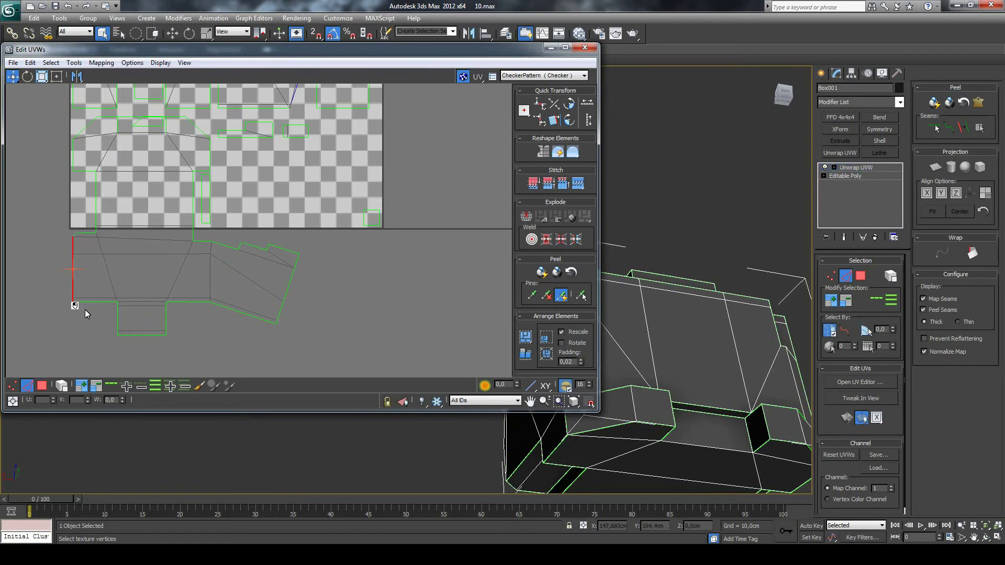
Try nudging the left seam vertices, then undo the move.
scroll(36, 236, "up", 1)
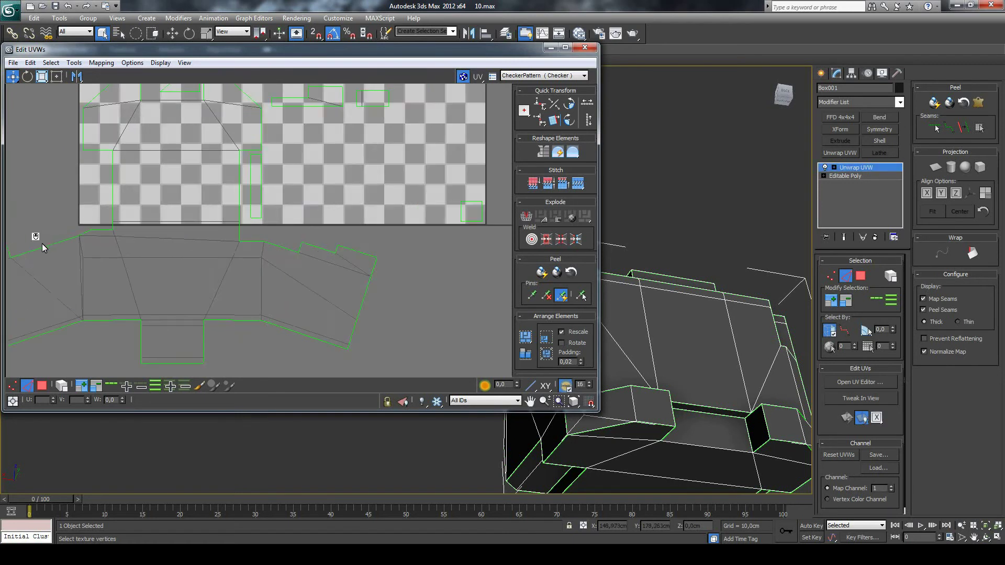
scroll(45, 249, "up", 1)
left_click(93, 256)
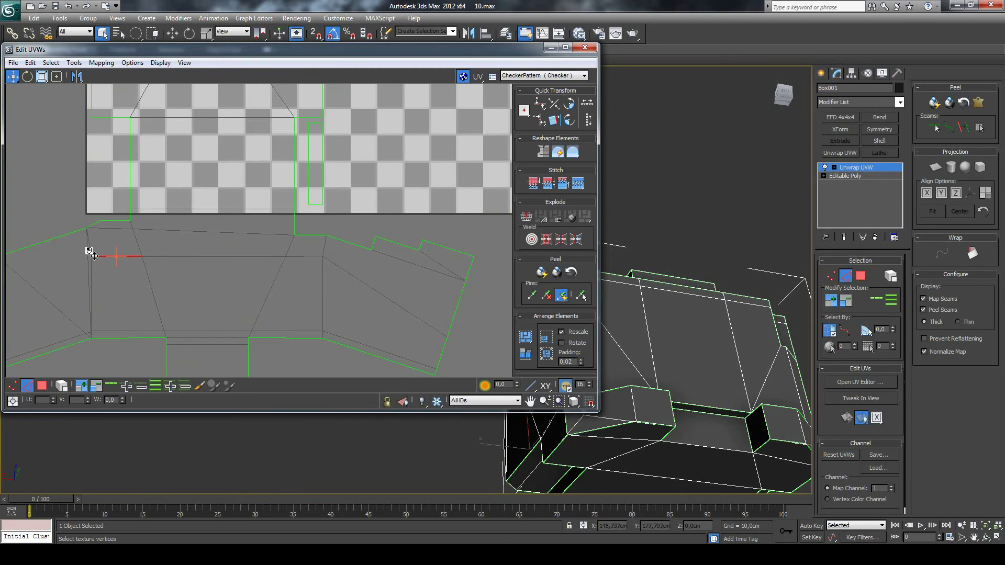
left_click(12, 386)
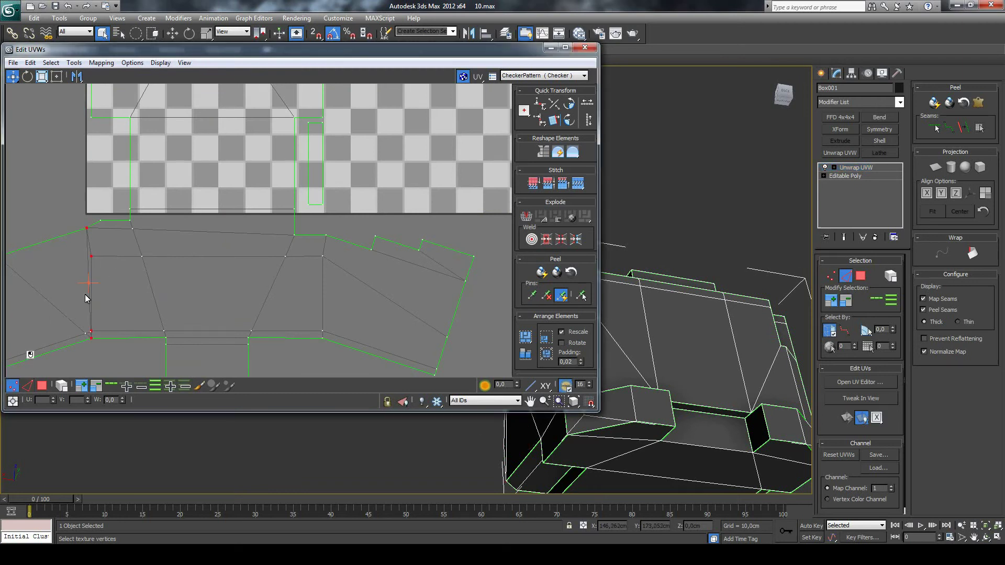
left_click(96, 256)
left_click_drag(96, 256, 94, 252)
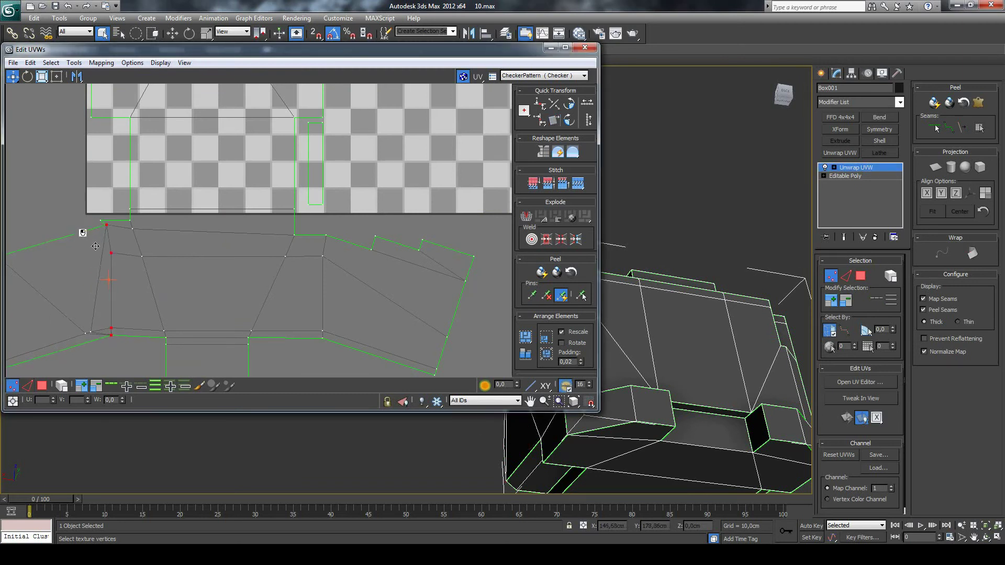
key("ctrl+z")
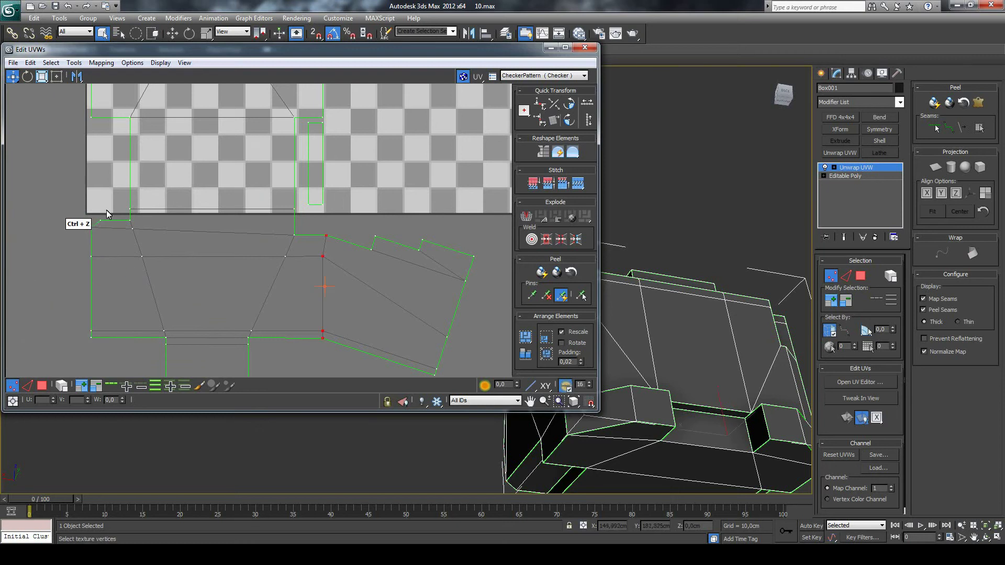
scroll(93, 191, "down", 3)
Reselect the strip's left boundary edge and stitch the right piece onto it.
key("2")
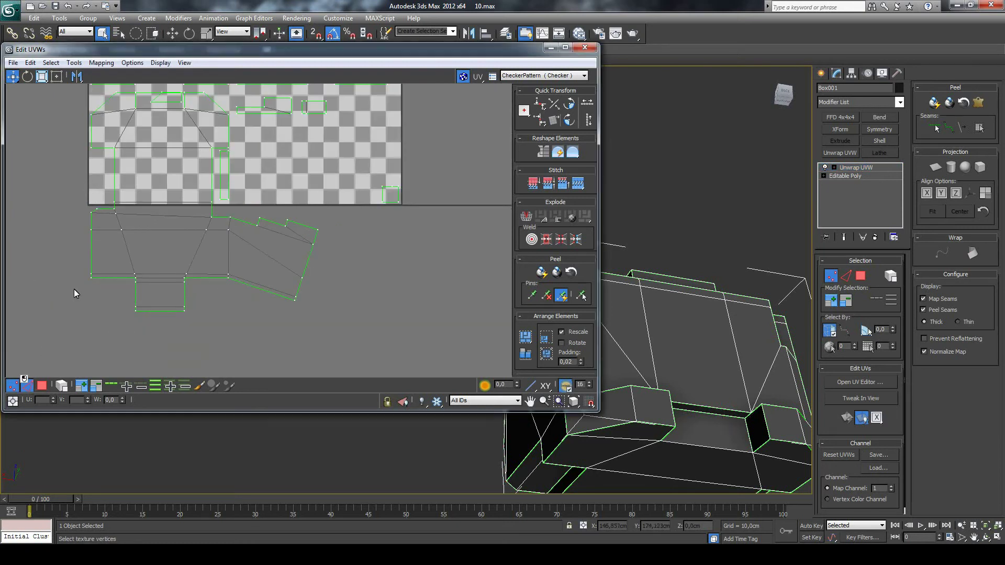
left_click(92, 252)
key("ctrl+z")
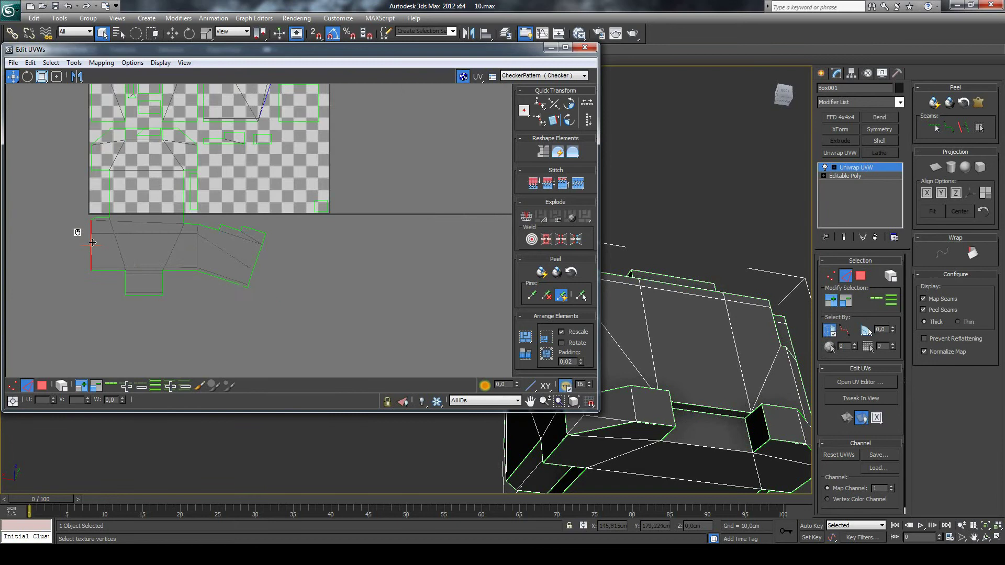
key("ctrl+z")
key("ctrl+z")
left_click(89, 249)
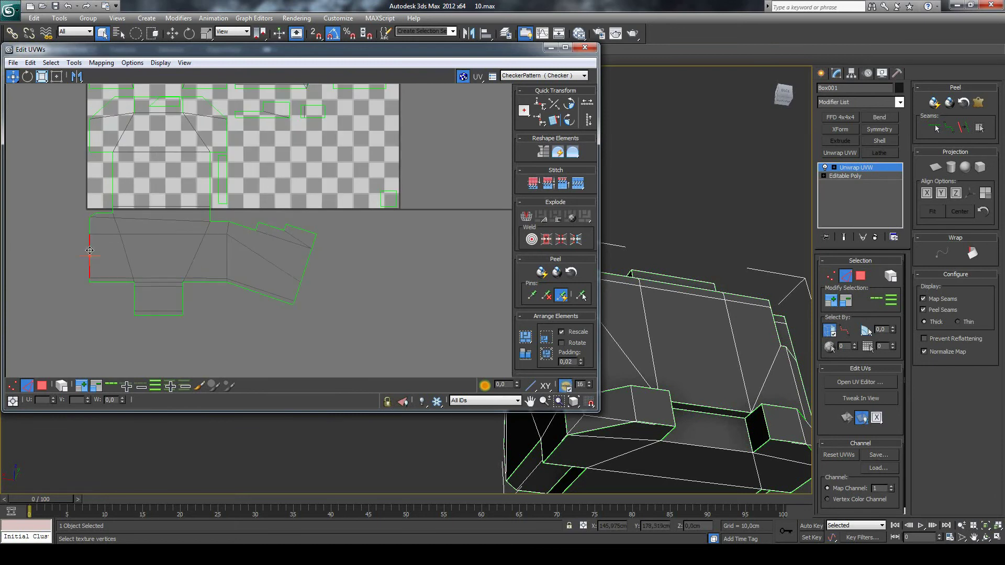
right_click(90, 250)
left_click(44, 291)
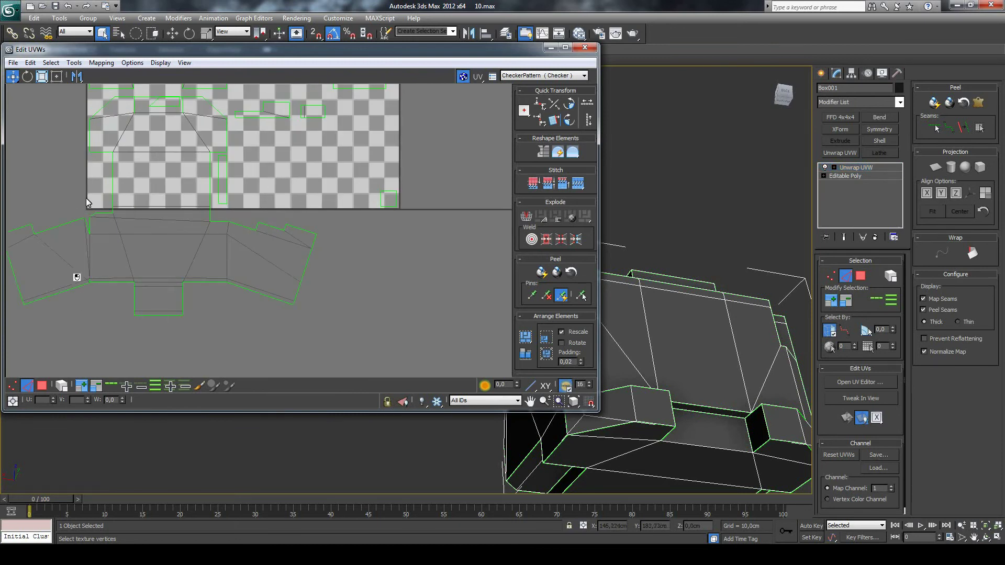
Try moving the thin sliver face in the strip, then undo it.
scroll(49, 209, "up", 3)
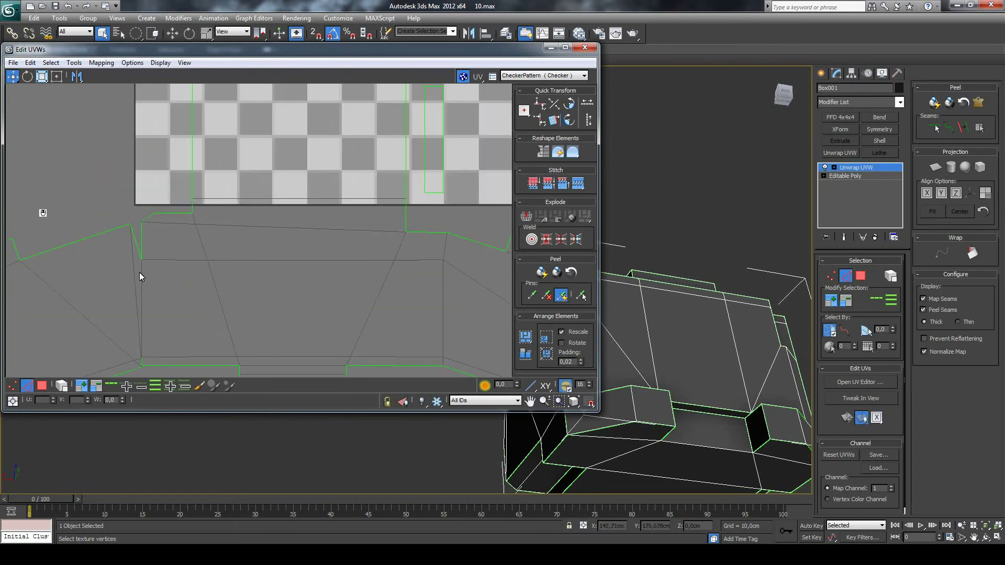
left_click(36, 386)
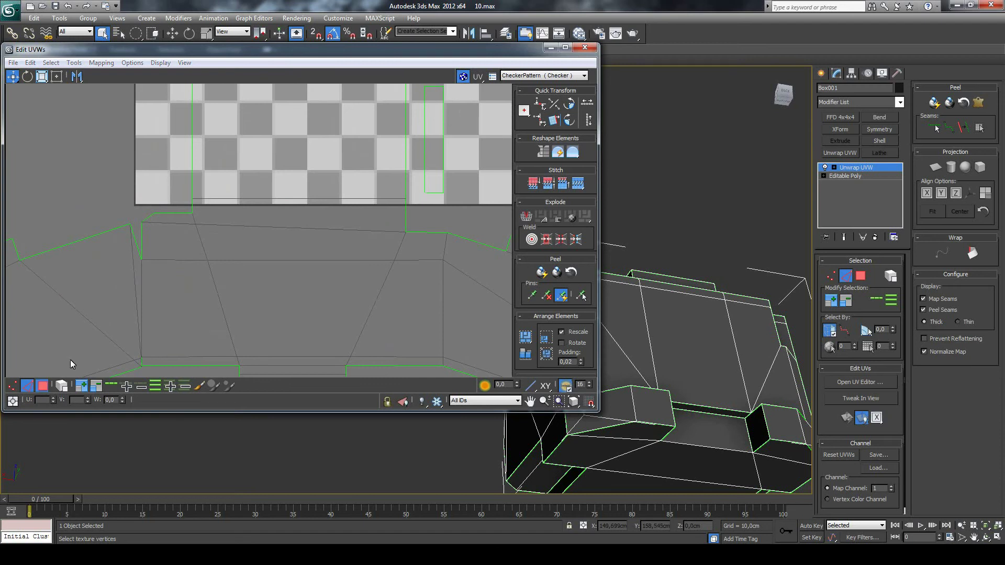
left_click(137, 293)
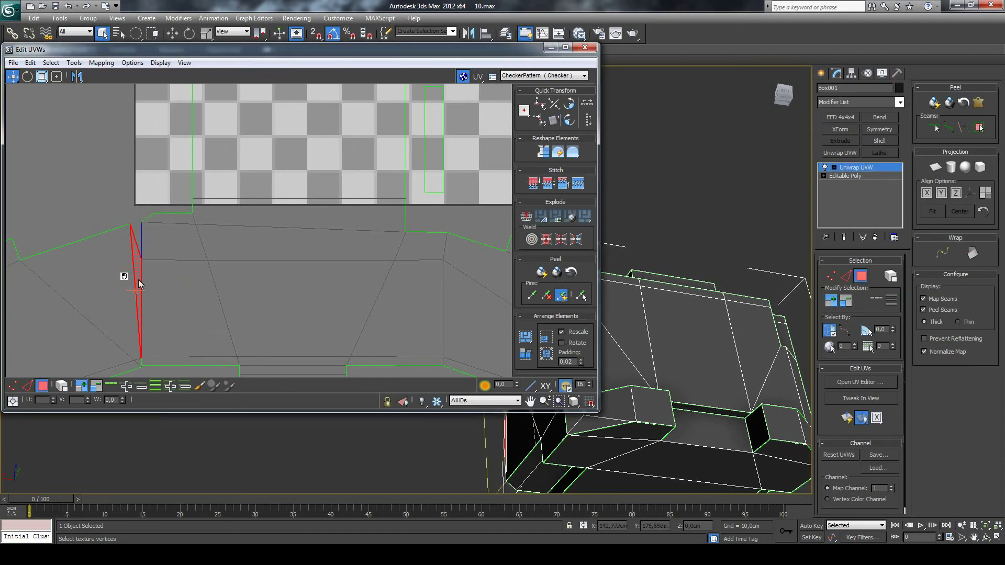
mouse_move(139, 284)
left_mouse_down()
mouse_move(97, 249)
mouse_move(121, 233)
left_mouse_up()
key("ctrl+z")
Zoom in on the sliver's corner and try moving the loose corner vertex, then undo.
left_click(530, 402)
scroll(201, 226, "up", 2)
mouse_move(202, 225)
left_mouse_down()
mouse_move(207, 193)
mouse_move(260, 243)
left_mouse_up()
scroll(209, 218, "up", 1)
scroll(207, 223, "up", 1)
scroll(259, 243, "up", 2)
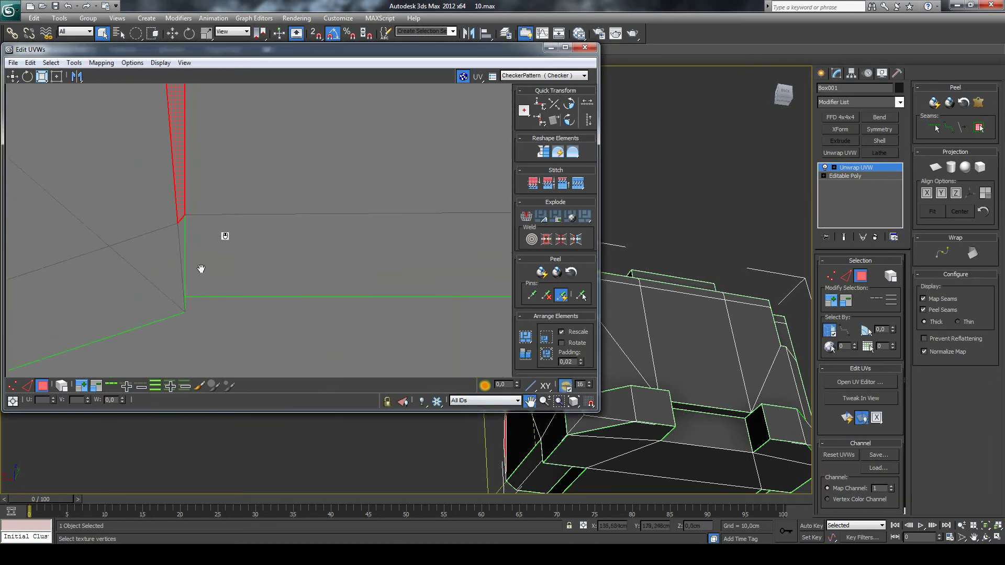
left_click(12, 387)
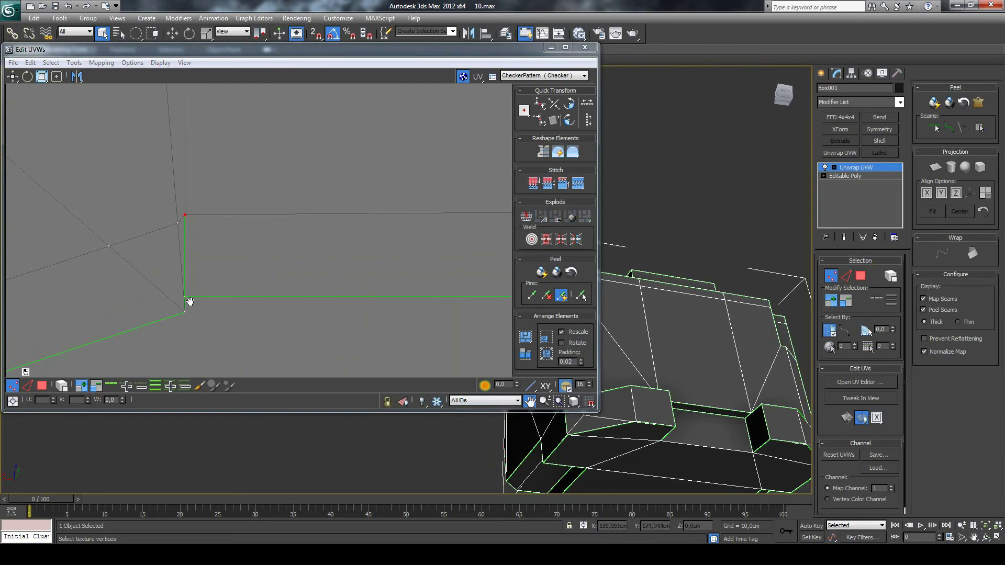
left_click(13, 76)
left_click_drag(184, 295, 196, 299)
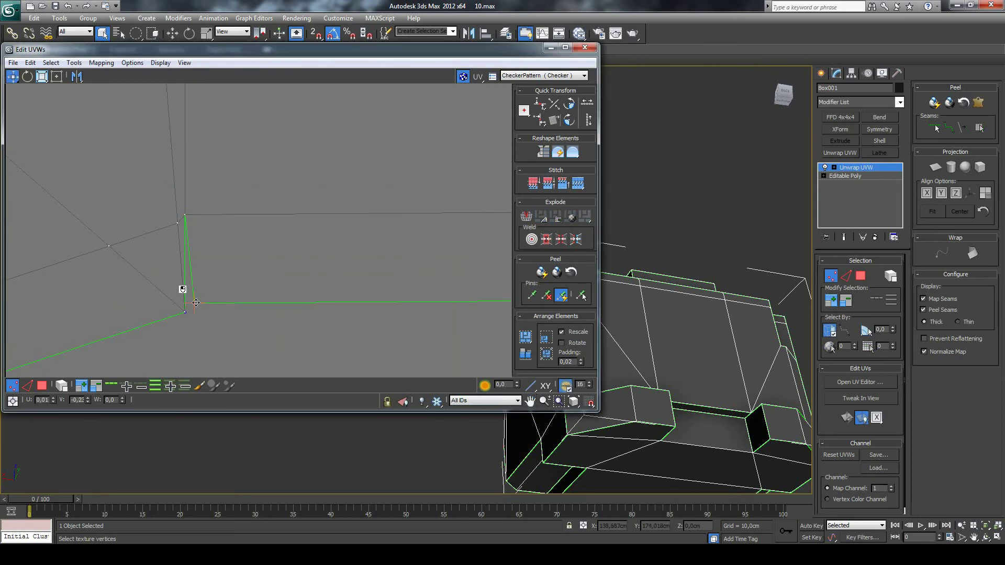
key("ctrl+z")
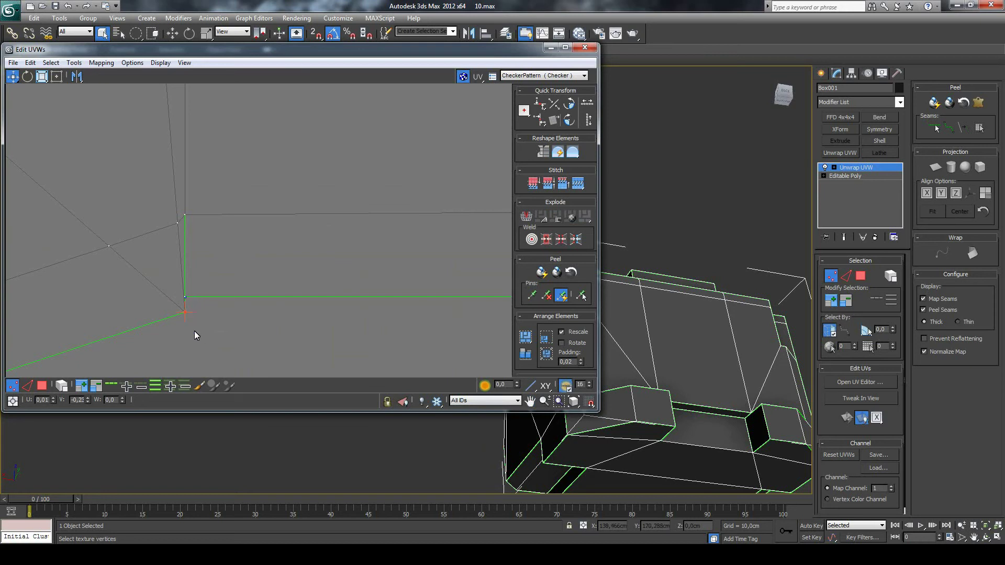
Target Weld the free corner vertex onto the upper corner.
left_click(531, 239)
left_click_drag(182, 313, 185, 297)
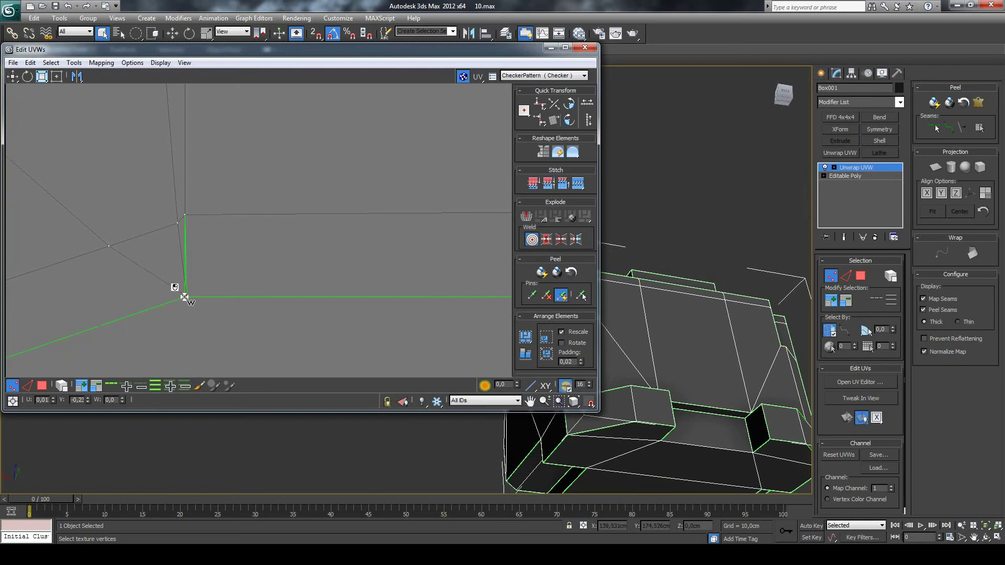
mouse_move(225, 310)
middle_mouse_down()
mouse_move(203, 250)
mouse_move(253, 194)
middle_mouse_up()
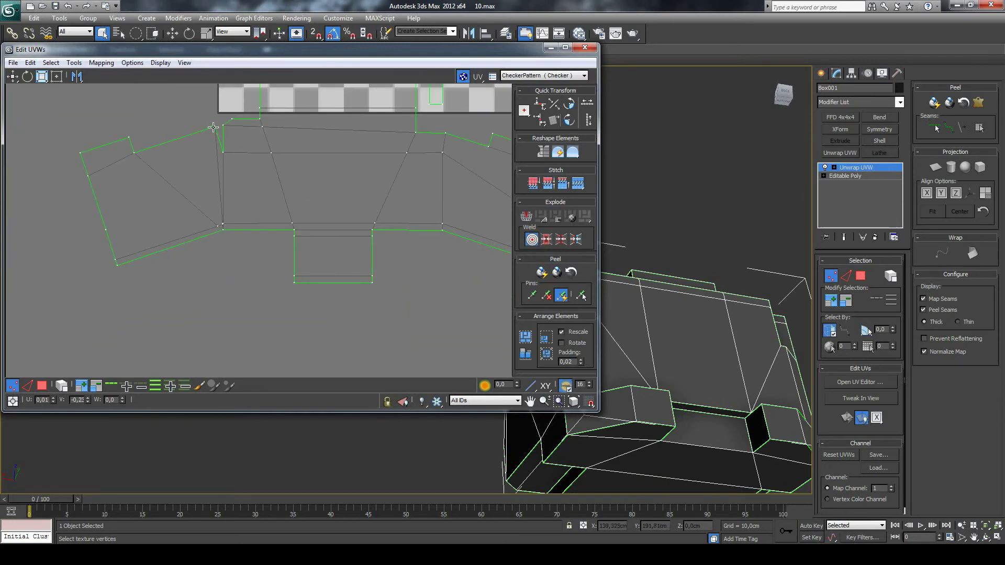
Target-weld the loose corner vertex onto its neighbour, then recentre the view on the UV square.
left_click_drag(216, 129, 222, 124)
scroll(264, 186, "down", 3)
scroll(283, 152, "down", 3)
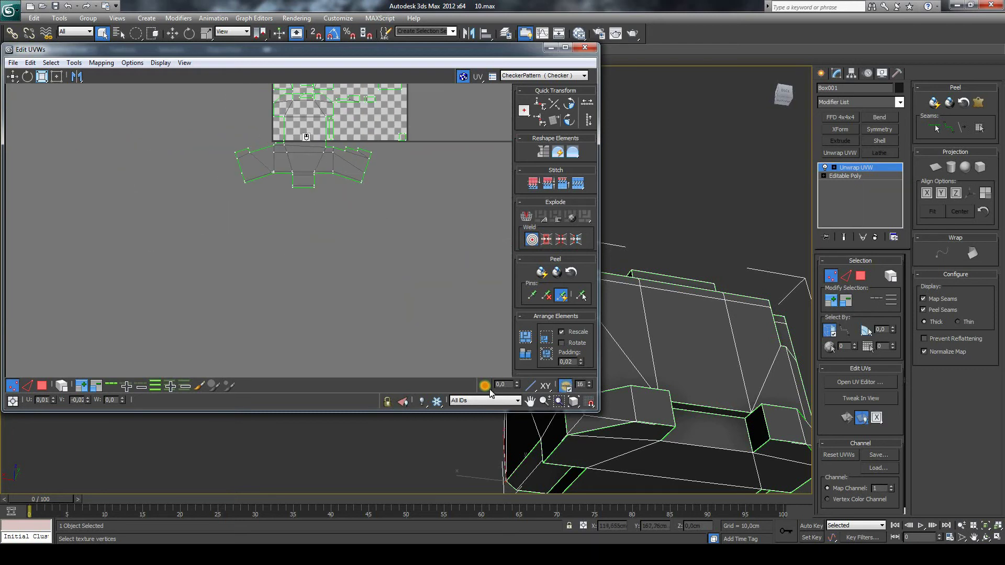
left_click(532, 400)
mouse_move(332, 249)
left_mouse_down()
mouse_move(301, 278)
mouse_move(359, 234)
left_mouse_up()
scroll(302, 286, "up", 2)
scroll(340, 261, "up", 2)
Stitch the pieces together along an edge of the chest piece island.
left_click(13, 77)
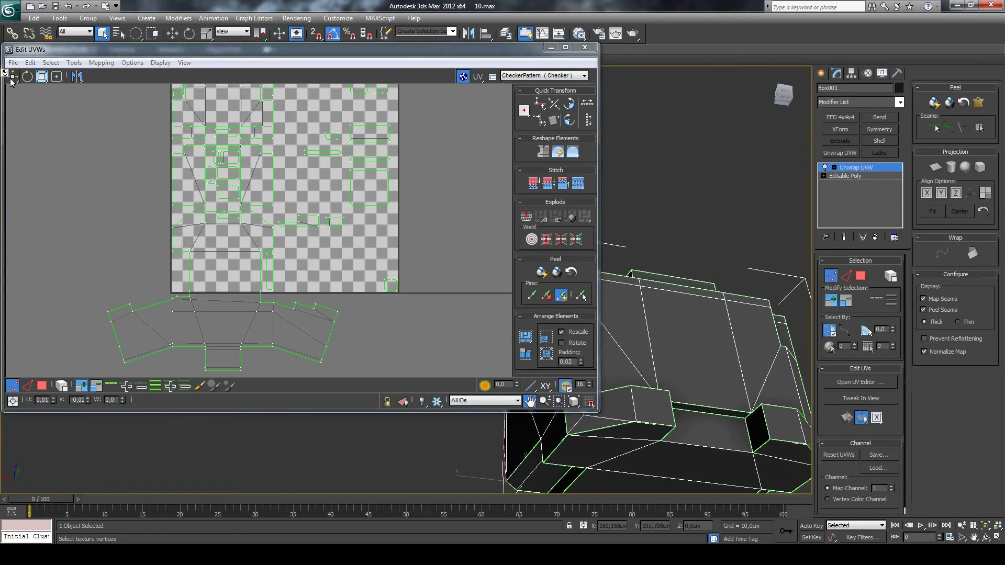
left_click(27, 386)
left_click(218, 213)
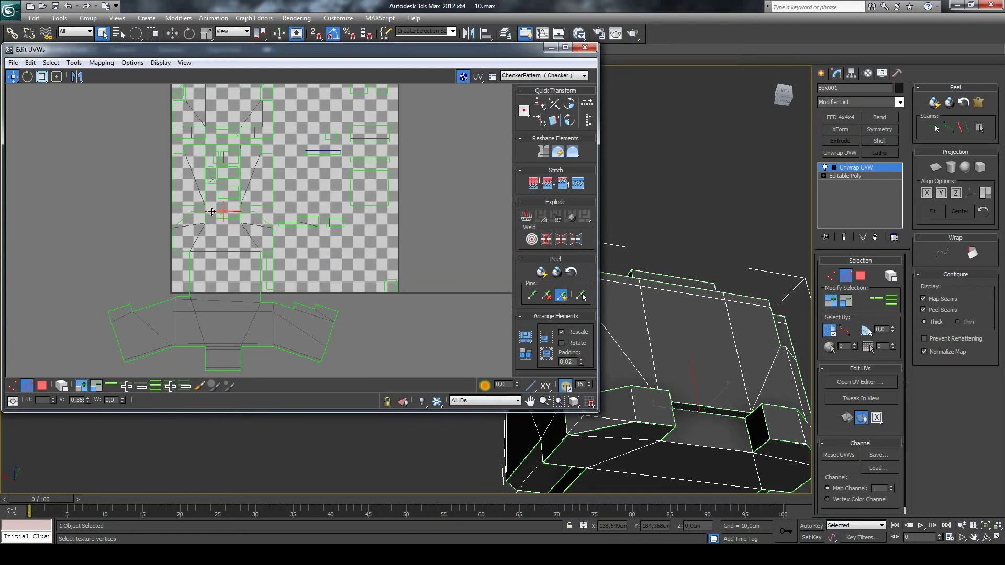
right_click(209, 211)
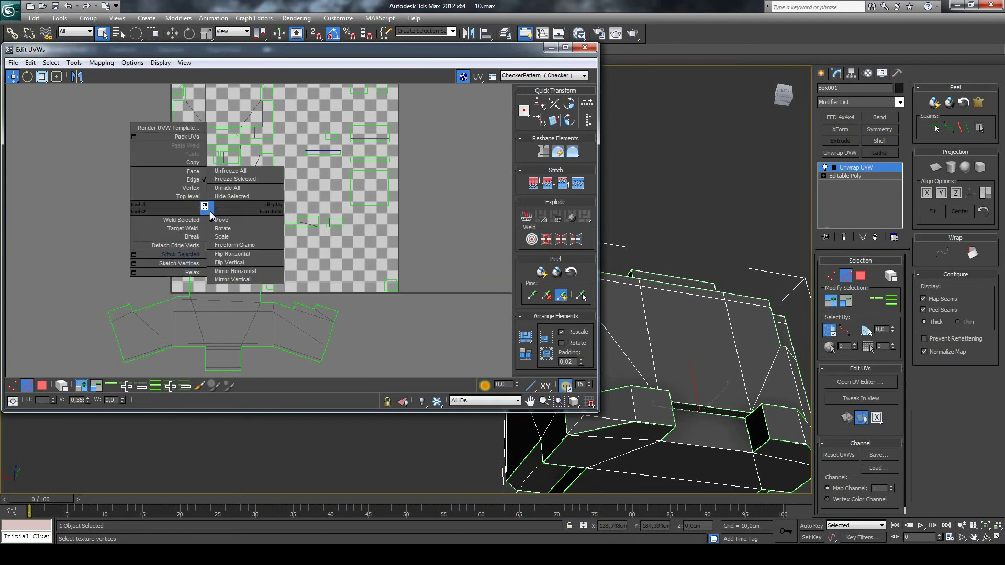
left_click(183, 256)
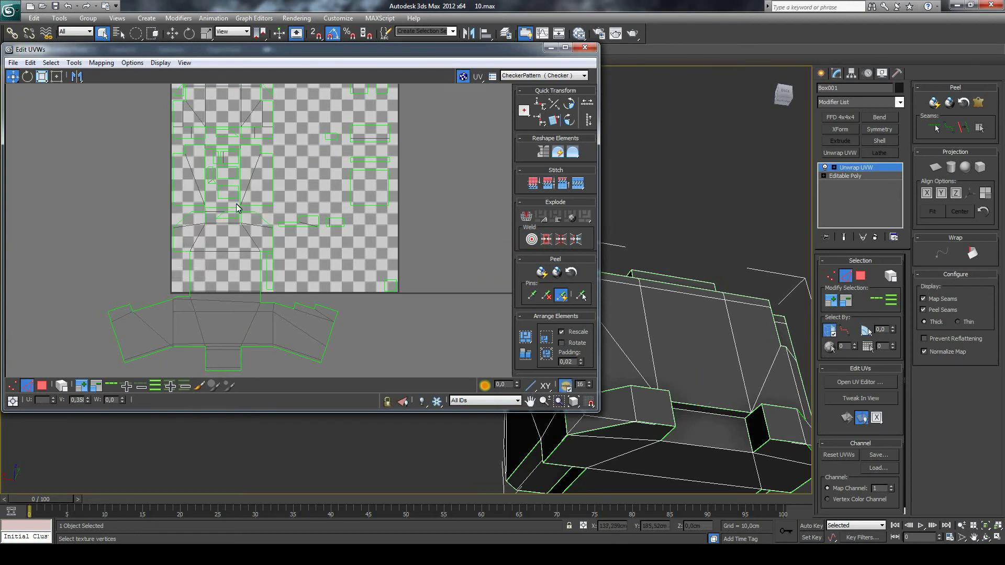
Move a small element up and right, then put the large cluster back inside the UV square.
left_click(42, 386)
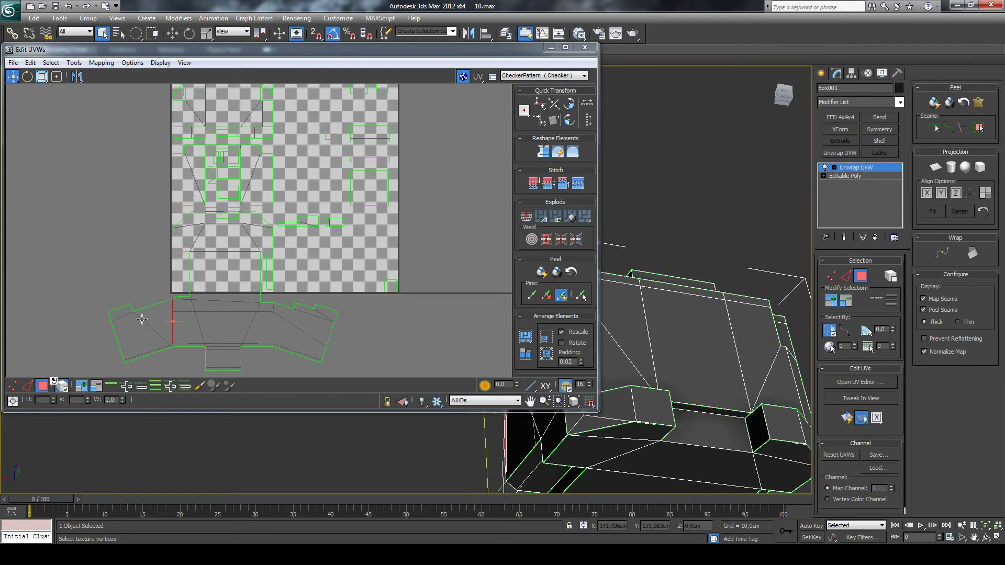
left_click(235, 224)
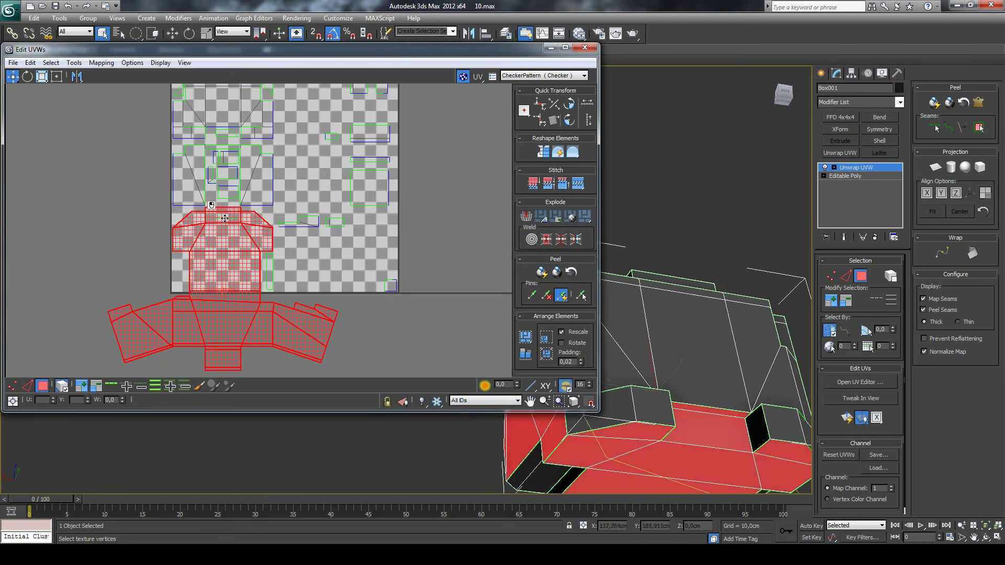
scroll(233, 224, "up", 1)
scroll(231, 236, "up", 1)
left_click_drag(228, 241, 117, 240)
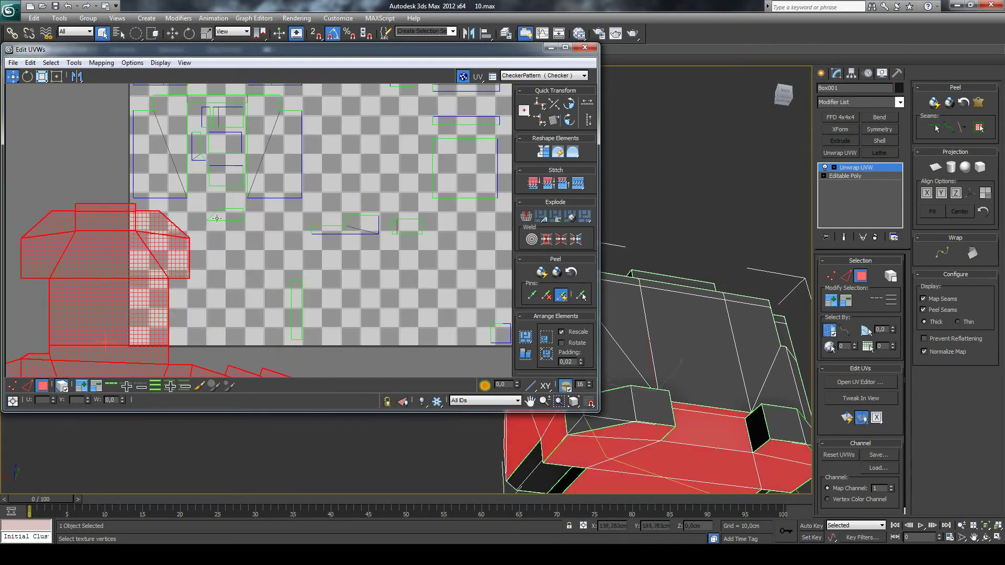
left_click(246, 213)
left_click_drag(247, 213, 407, 186)
left_click(135, 256)
left_click_drag(134, 256, 287, 232)
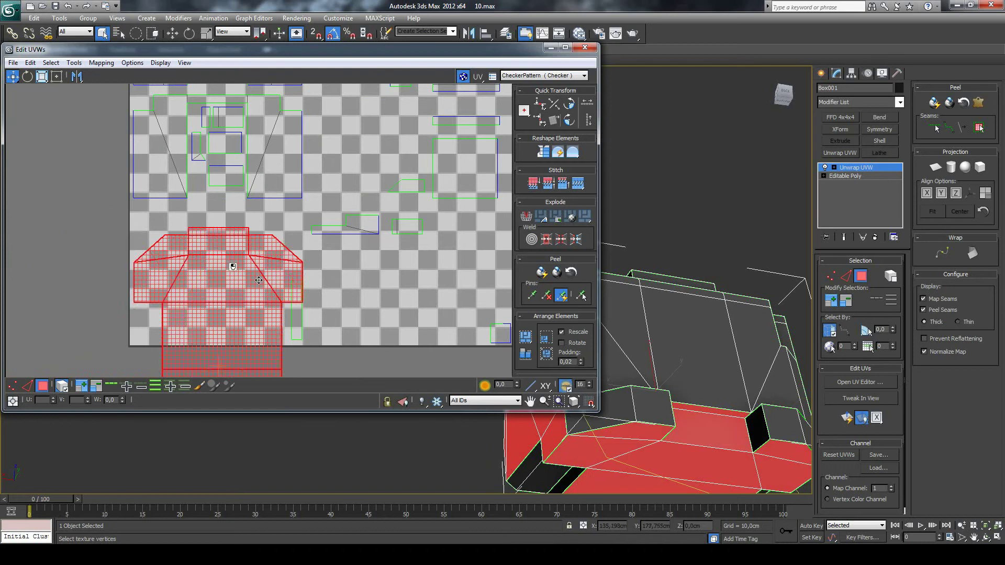
left_click(312, 199)
Reselect the large cluster and pick a horizontal edge on the chest piece.
scroll(312, 195, "down", 1)
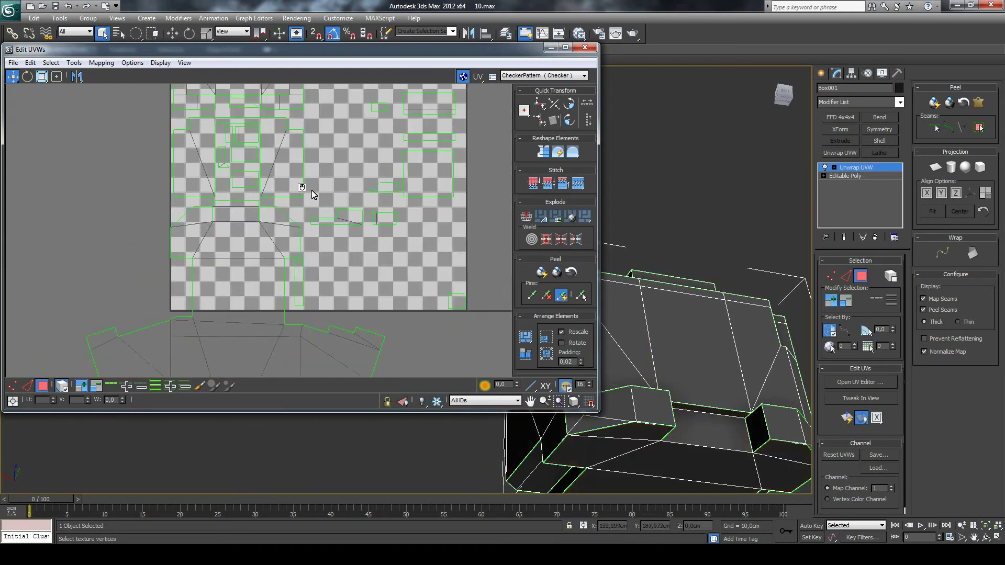
scroll(313, 195, "down", 1)
left_click(249, 221)
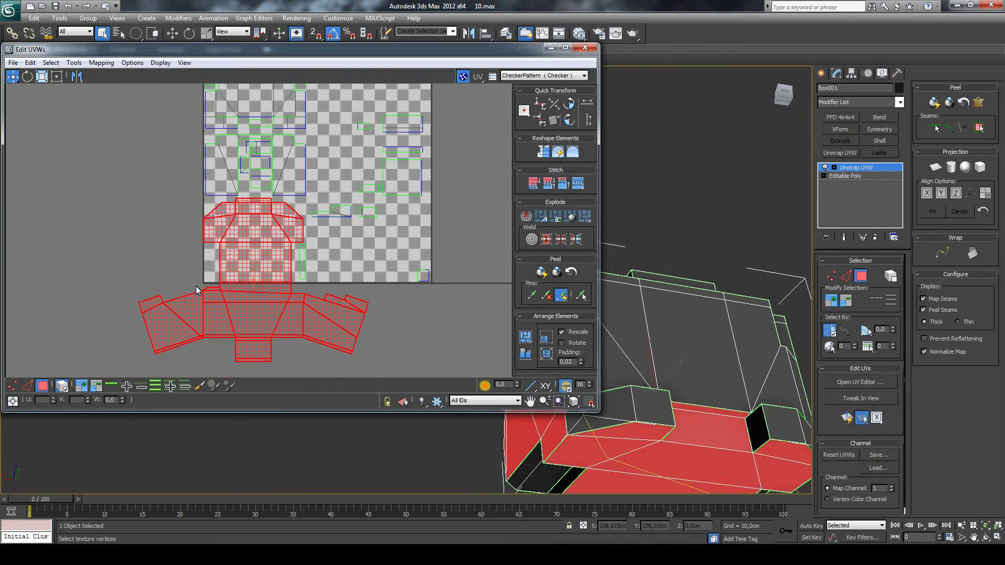
left_click(28, 386)
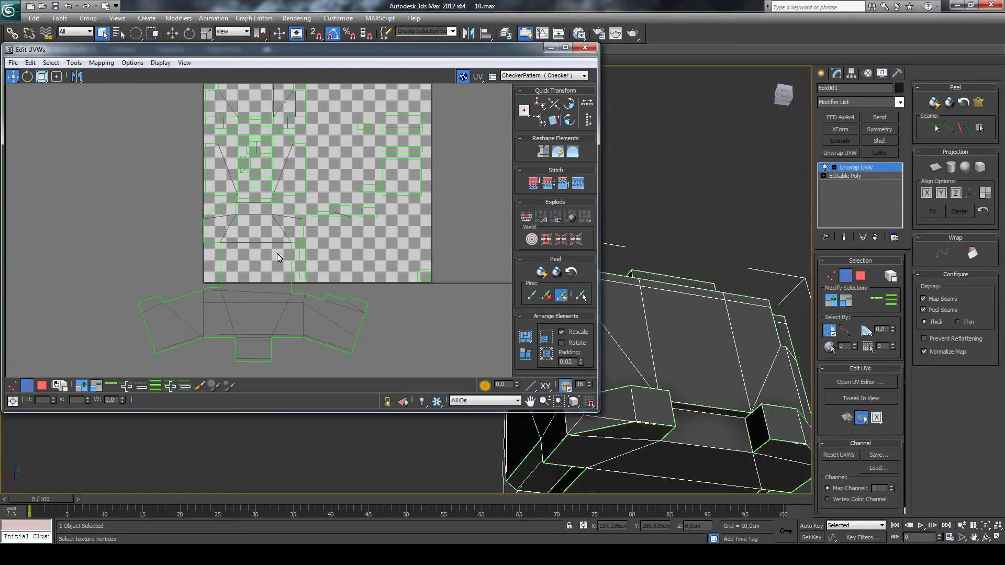
left_click(262, 199)
scroll(265, 184, "up", 1)
scroll(263, 157, "down", 2)
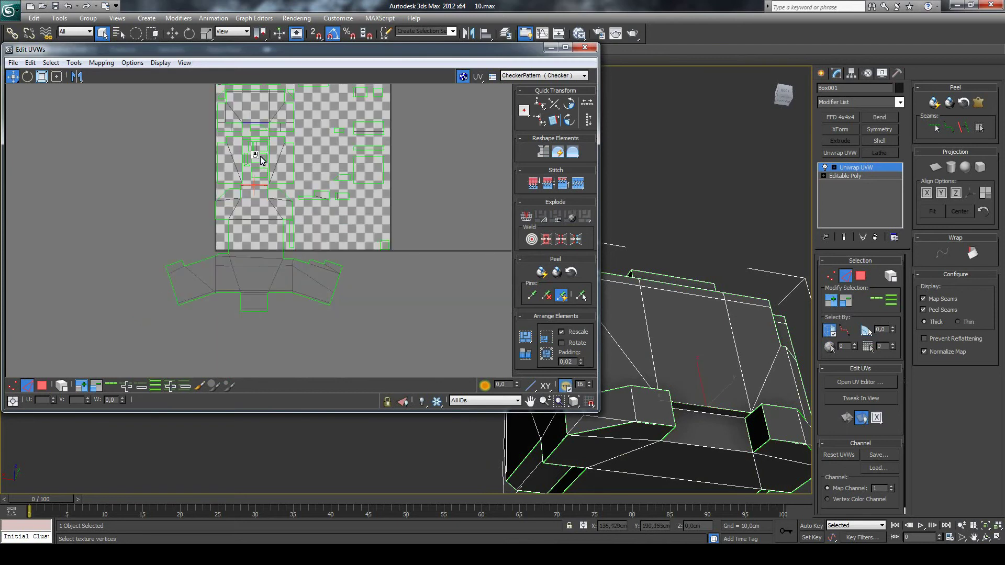
scroll(259, 157, "up", 1)
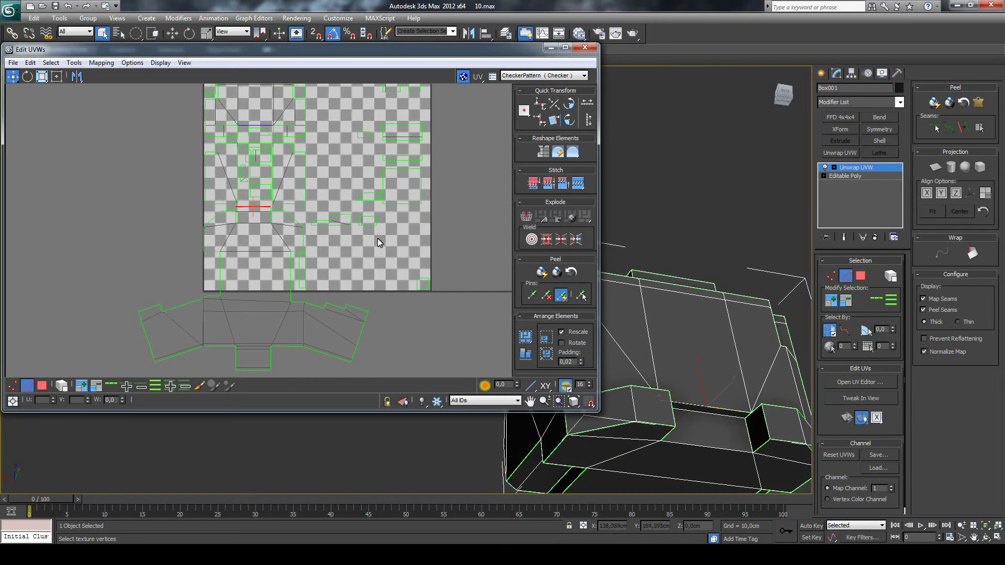
left_click(530, 401)
scroll(335, 209, "up", 2)
Stitch the upper element onto the selected edge.
scroll(338, 220, "up", 1)
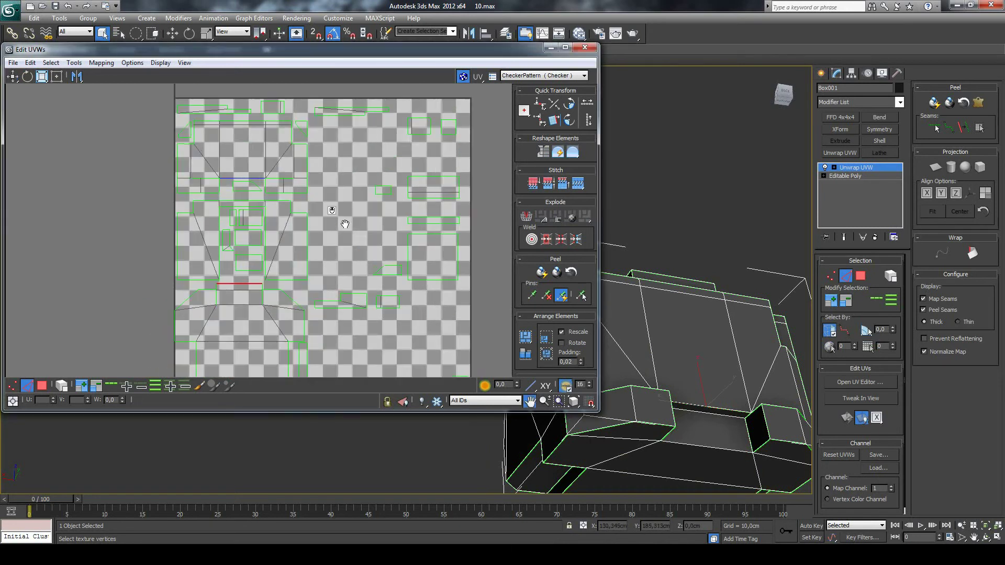
scroll(330, 236, "up", 1)
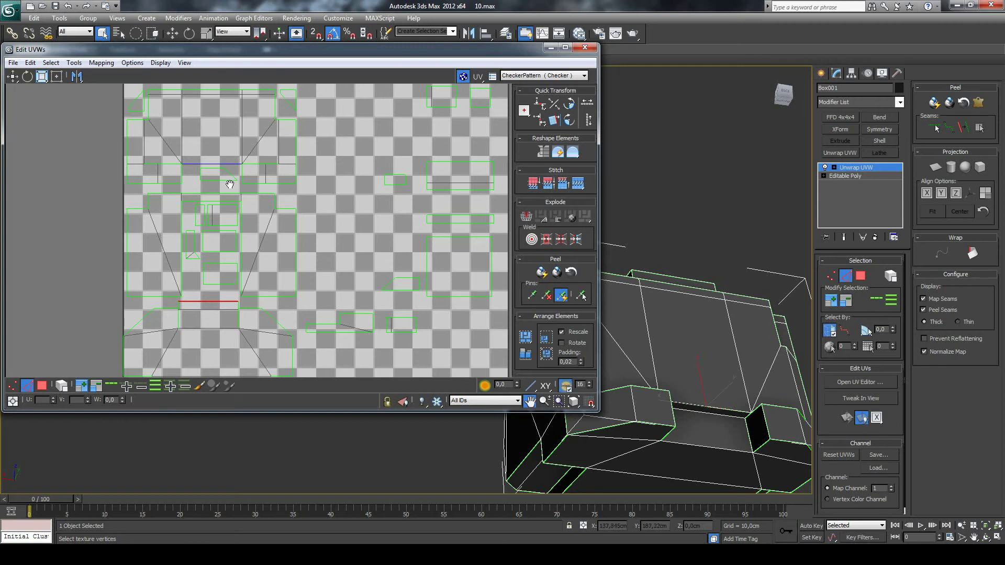
left_click(12, 78)
right_click(218, 303)
left_click(211, 295)
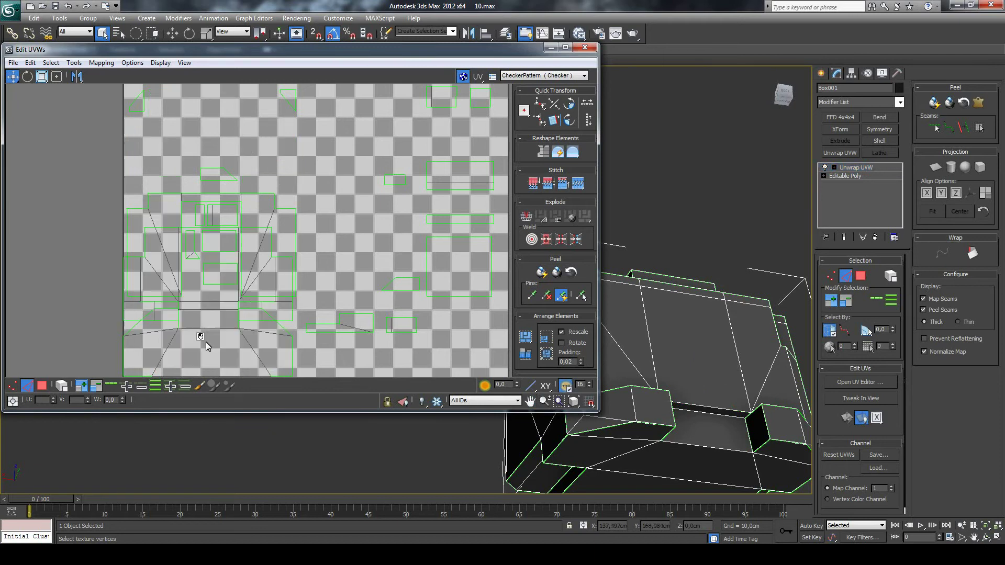
Move the horizontal edge near the island's bottom slightly upward, undoing a mistaken shell move.
left_click(207, 302)
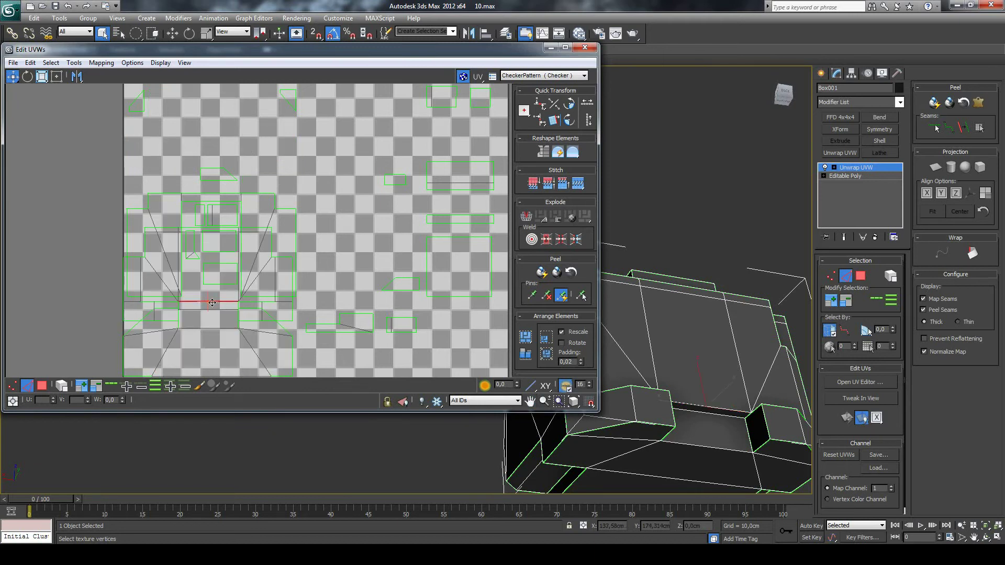
left_click_drag(213, 302, 193, 273)
key("ctrl+z")
key("ctrl+z")
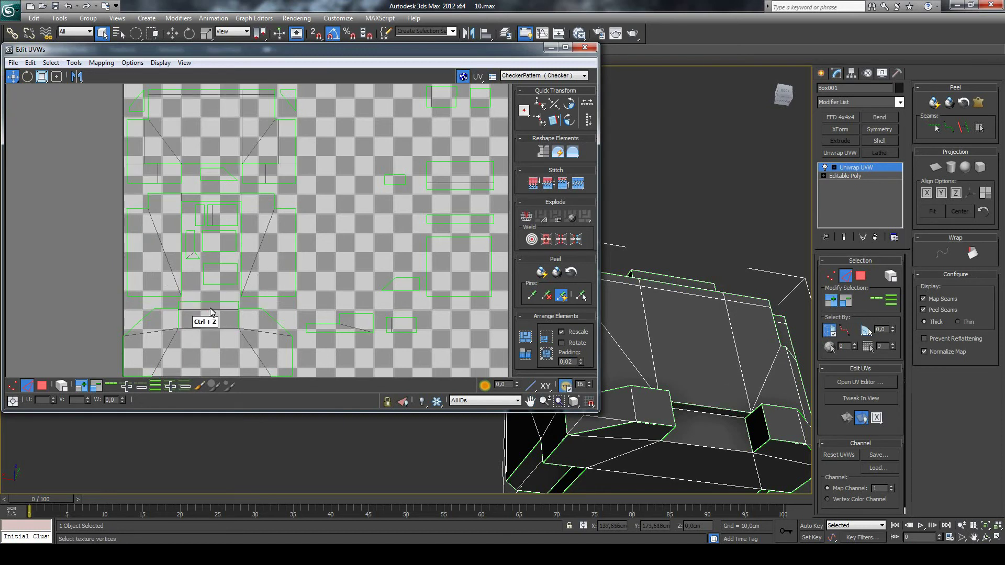
left_click(210, 302)
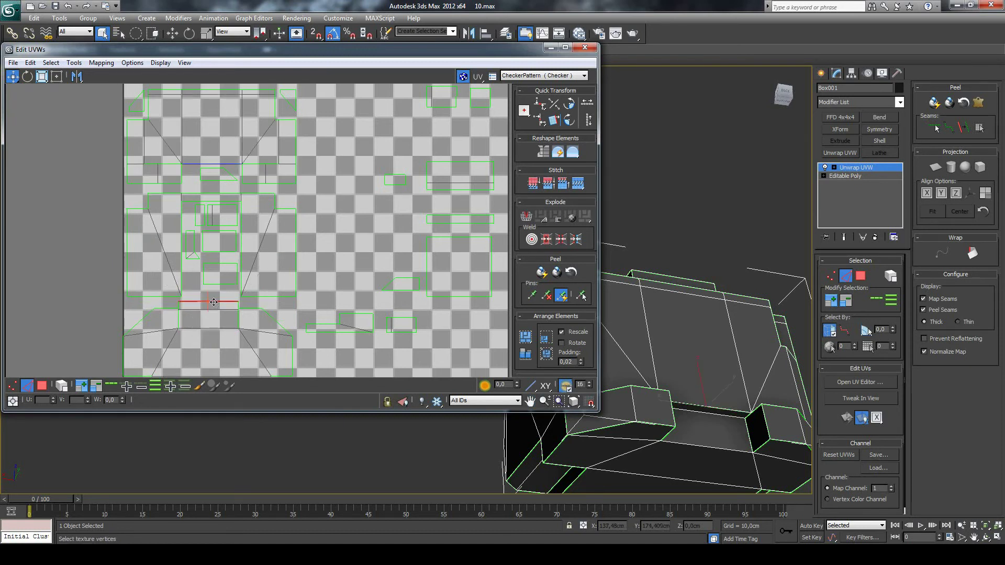
left_click_drag(213, 302, 214, 286)
left_click_drag(213, 287, 214, 286)
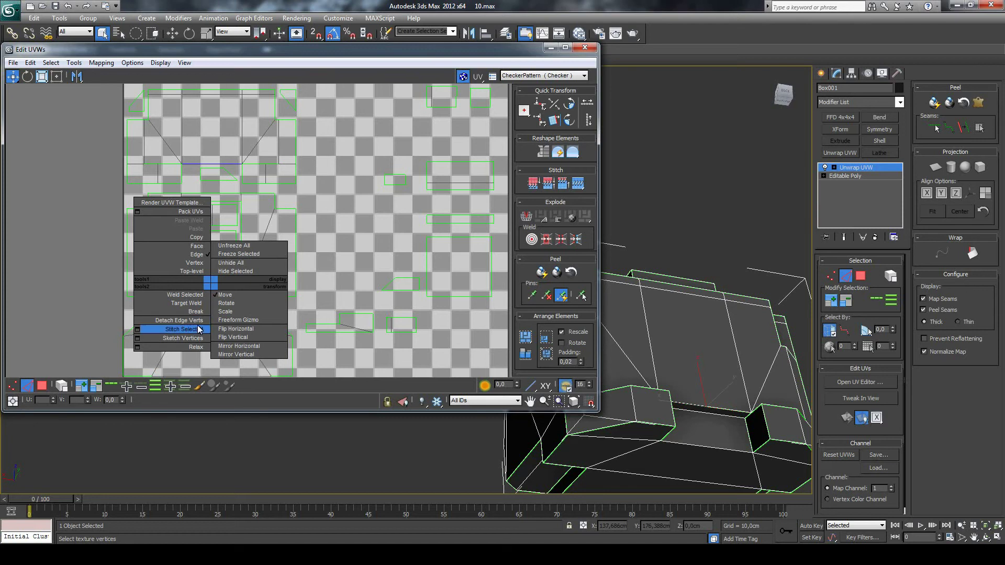
Stitch the selected UV pieces into one cluster.
left_click(199, 329)
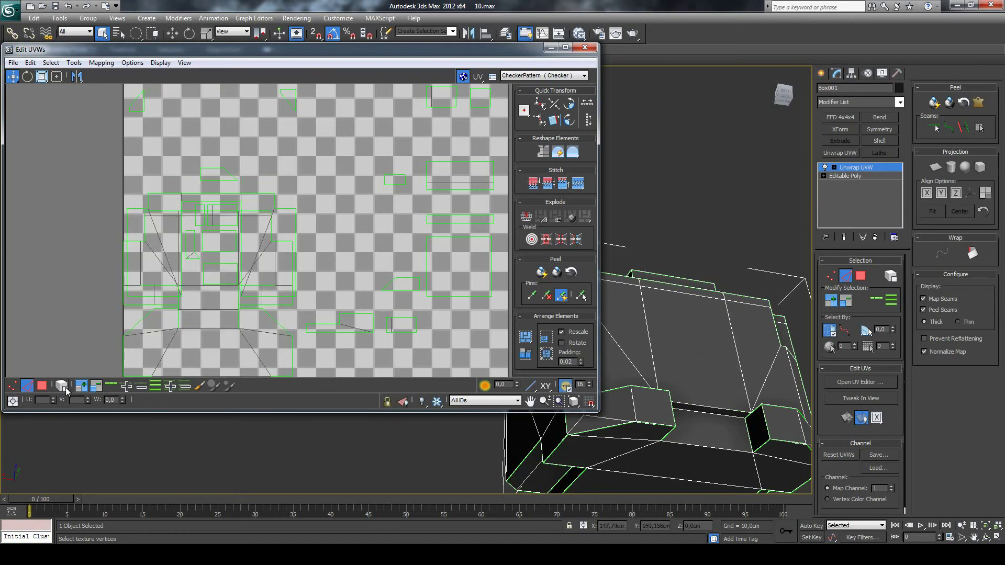
left_click(43, 386)
left_click(167, 344)
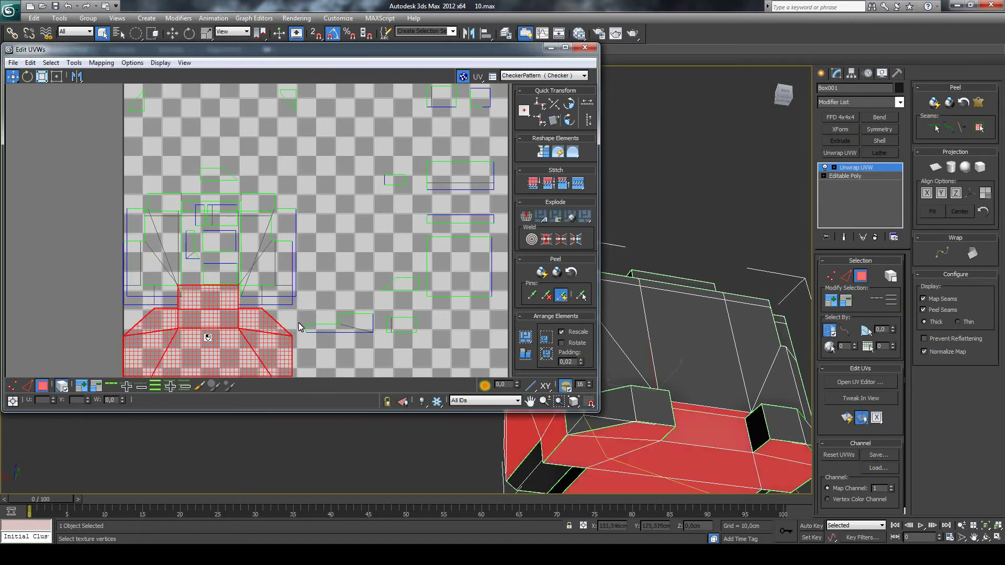
left_click(334, 299)
Move the whole stitched cluster left, outside the UV square, and deselect it.
left_click(253, 317)
scroll(246, 322, "down", 2)
left_click_drag(237, 328, 120, 252)
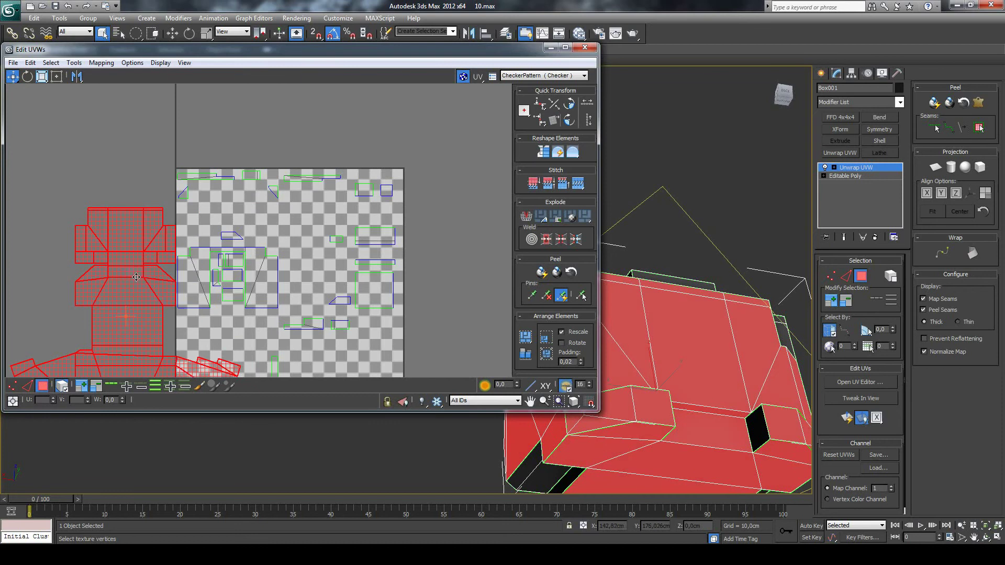
scroll(85, 242, "up", 2)
scroll(89, 230, "up", 4)
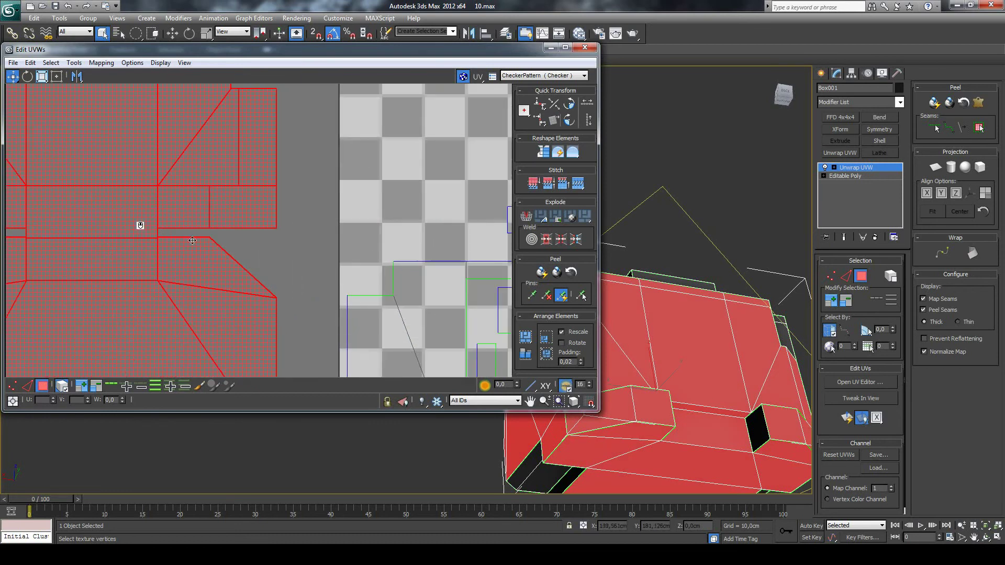
scroll(178, 231, "down", 4)
left_click(225, 238)
scroll(214, 240, "down", 3)
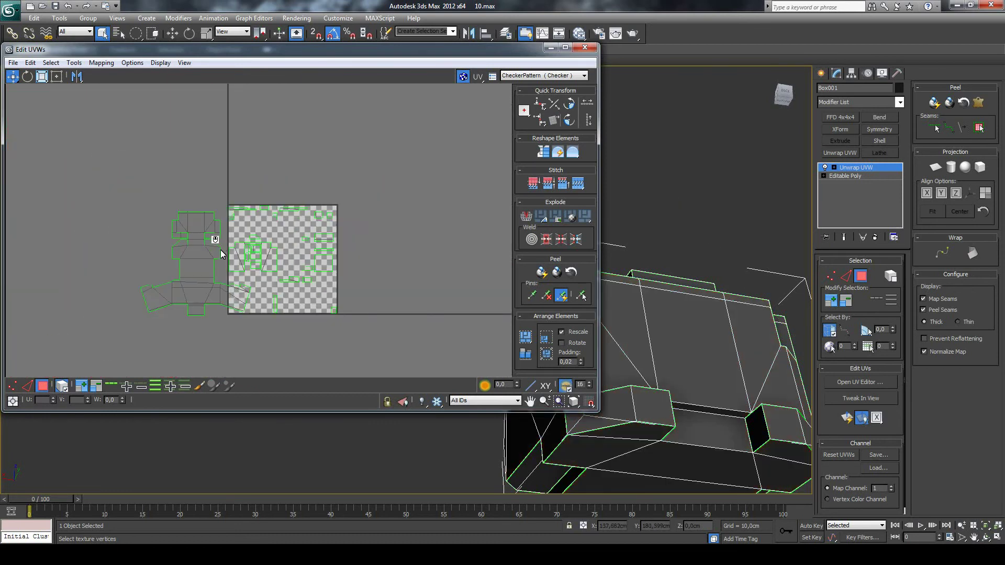
scroll(225, 259, "up", 2)
Marquee-select a row of vertices on the left strip.
scroll(168, 159, "up", 1)
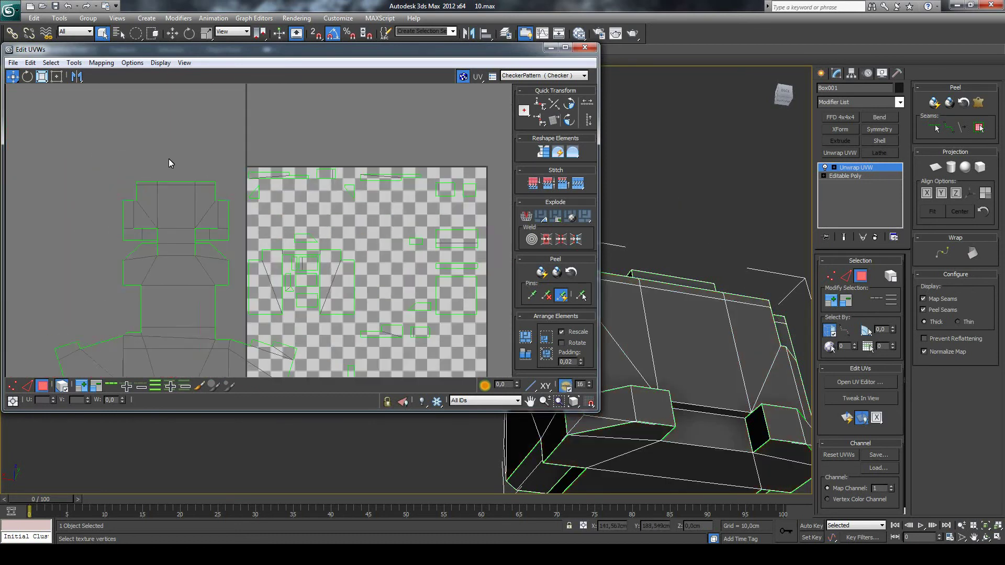
scroll(160, 156, "up", 1)
left_click(12, 386)
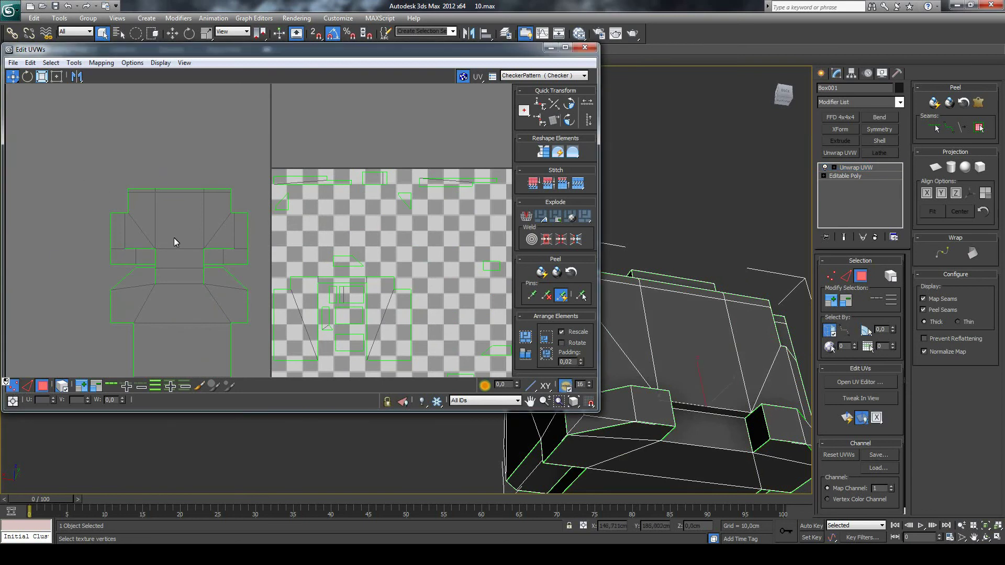
left_click_drag(78, 171, 259, 266)
scroll(226, 273, "up", 3)
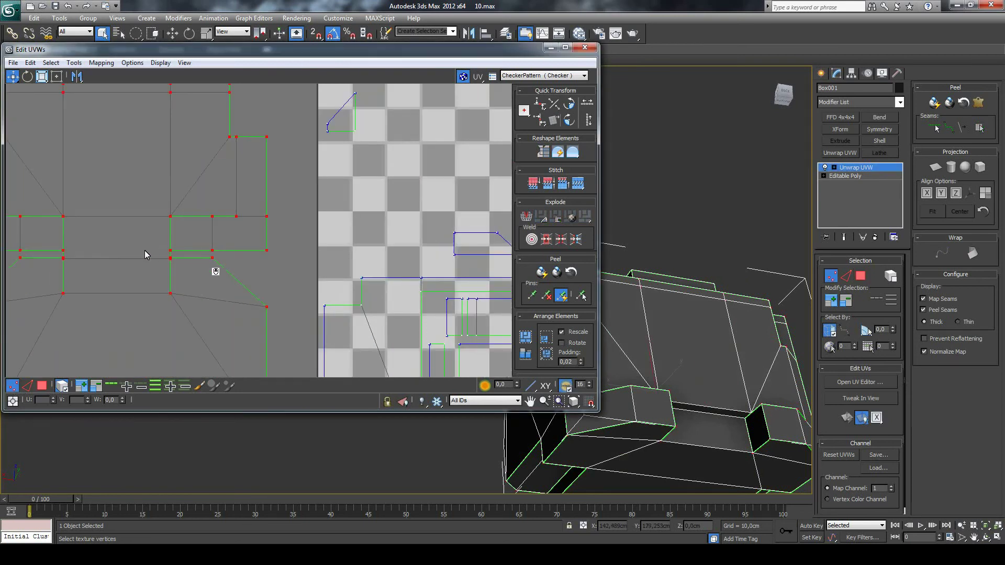
scroll(121, 251, "down", 3)
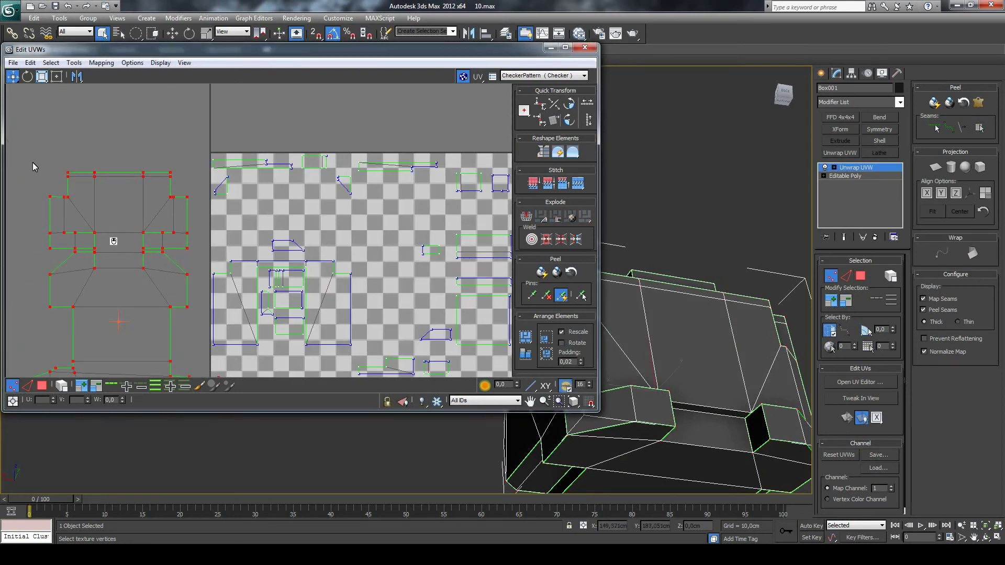
left_click_drag(30, 152, 195, 255)
Move the selected vertices down onto the adjoining seam edge.
scroll(157, 246, "up", 4)
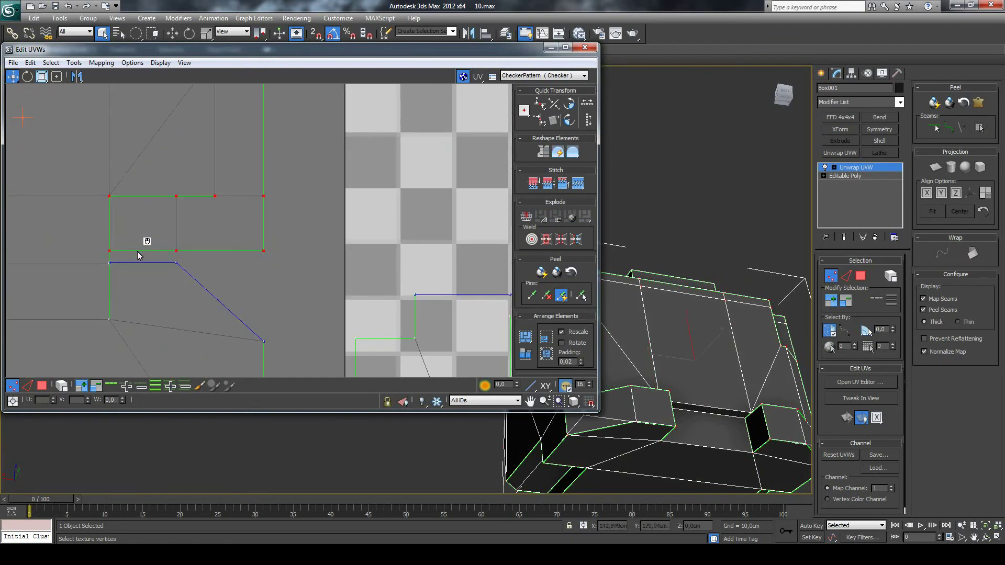
left_click_drag(106, 251, 108, 261)
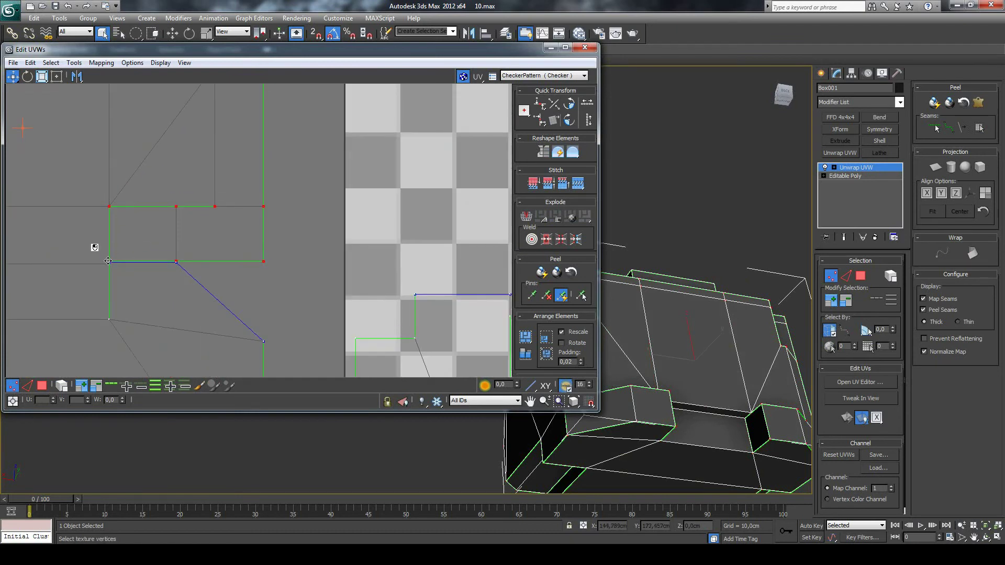
scroll(140, 231, "down", 5)
scroll(137, 228, "down", 1)
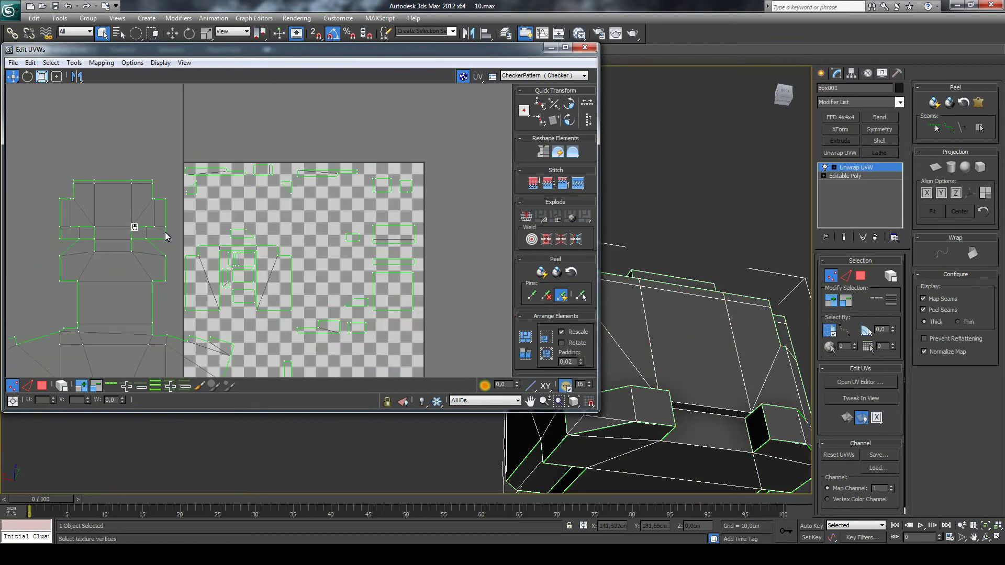
scroll(126, 183, "up", 2)
scroll(107, 251, "down", 1)
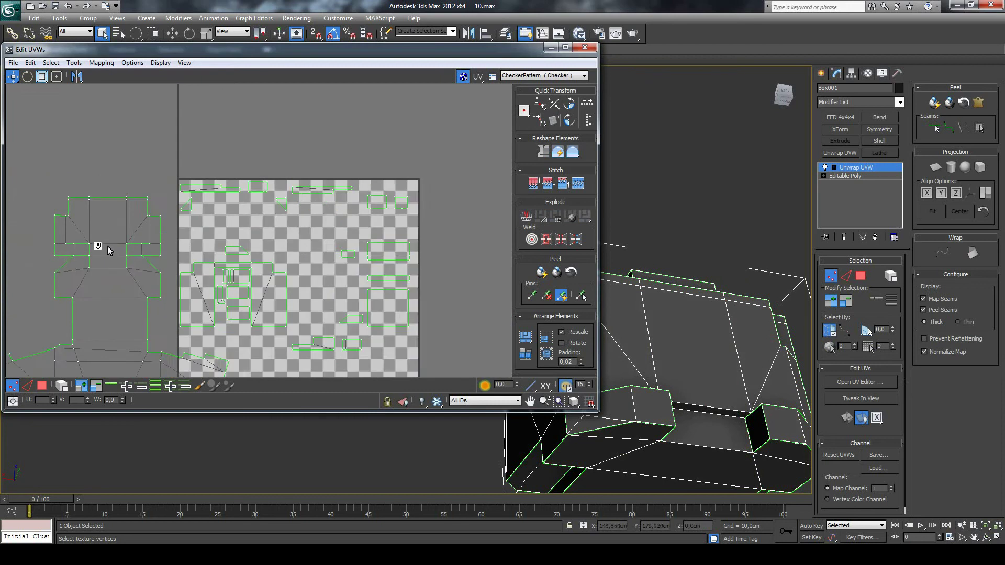
scroll(113, 249, "down", 1)
scroll(123, 283, "down", 1)
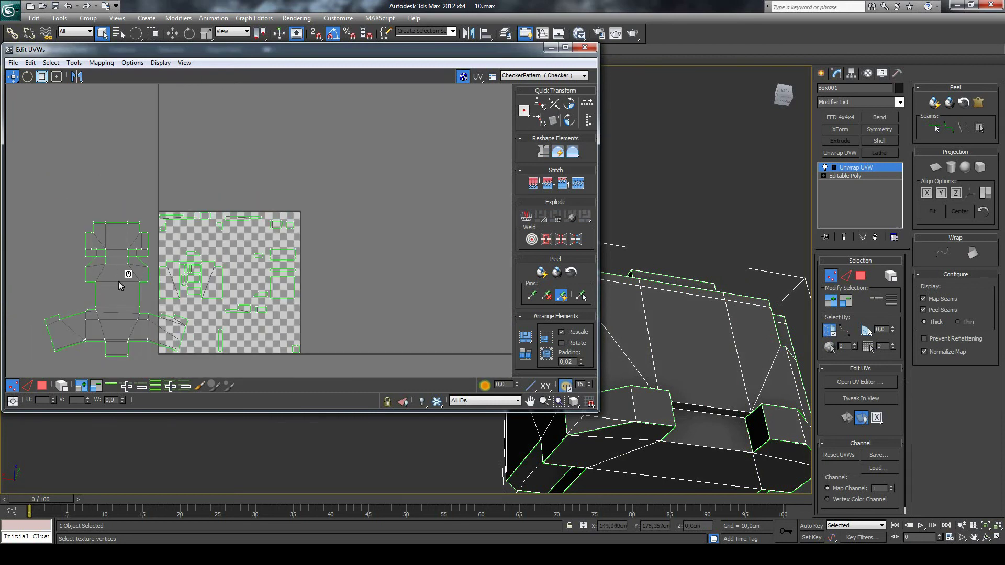
scroll(204, 321, "up", 1)
scroll(188, 309, "up", 1)
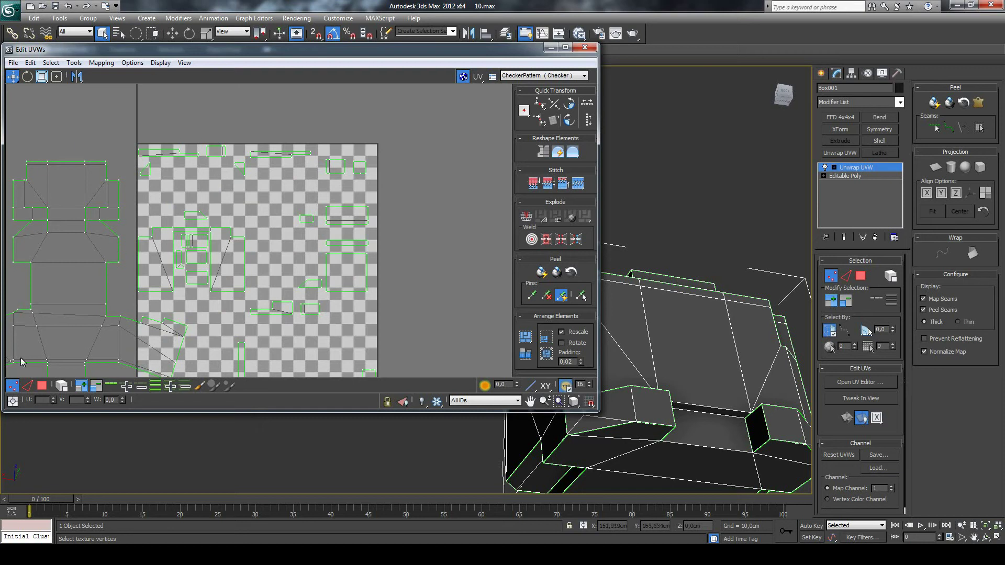
Select the strip edge where the next piece will be stitched.
left_click(28, 390)
scroll(99, 303, "up", 2)
left_click(154, 293)
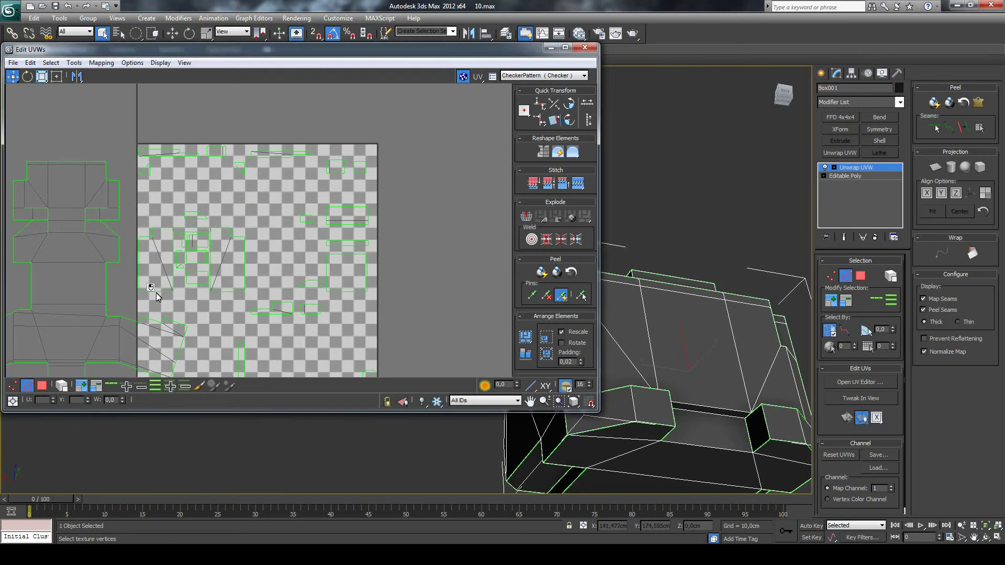
scroll(146, 306, "down", 3)
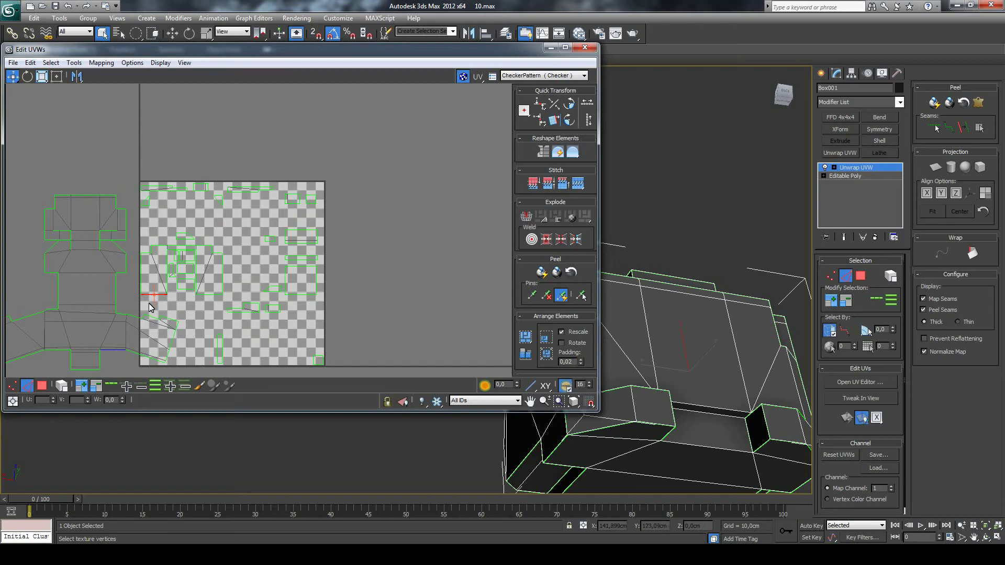
left_click(108, 351)
Stitch the piece along the selected edge and bring the strip's middle into view.
right_click(108, 348)
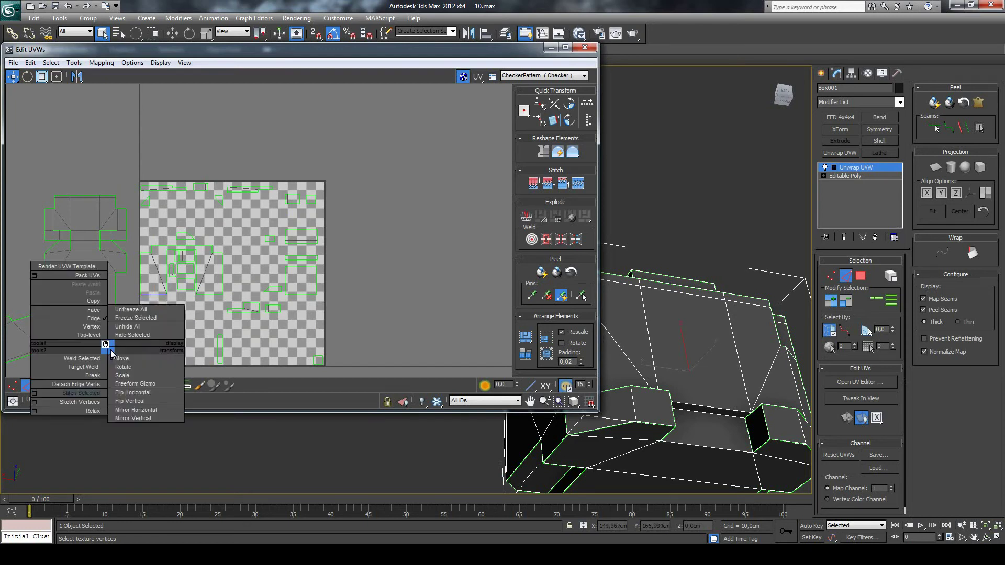
left_click(93, 397)
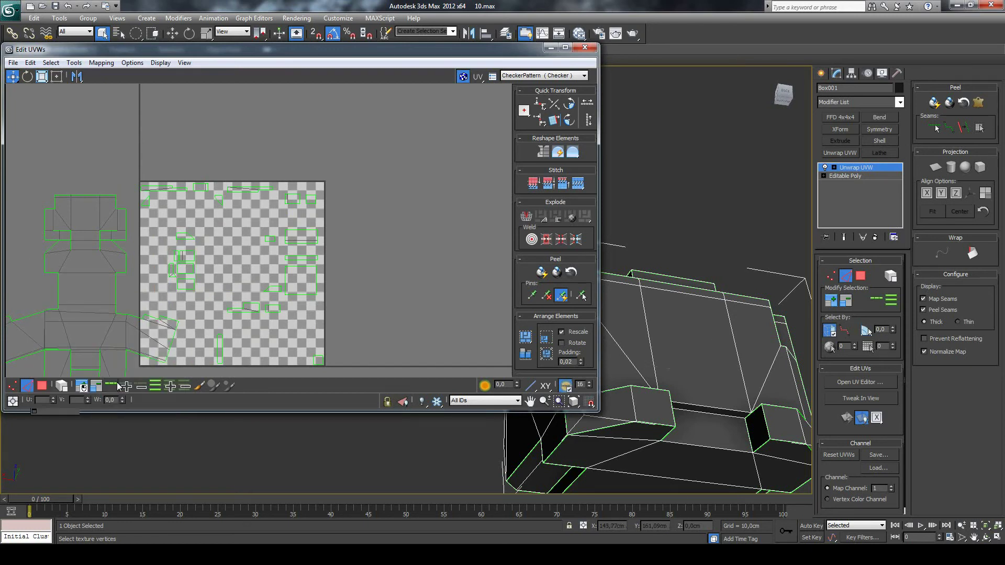
left_click(530, 401)
scroll(168, 198, "up", 1)
scroll(191, 198, "up", 2)
left_click_drag(191, 198, 282, 222)
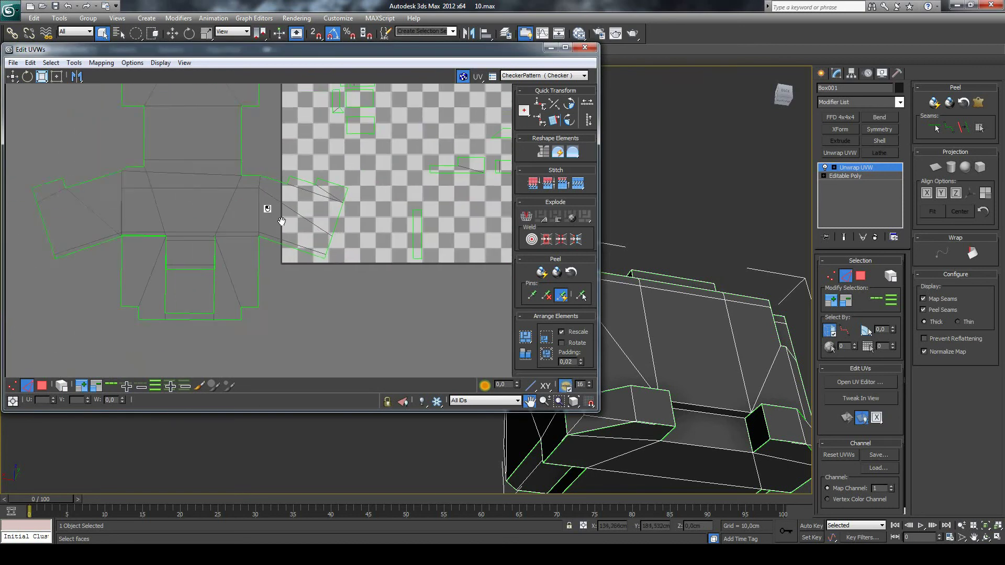
scroll(251, 220, "up", 3)
scroll(198, 258, "up", 1)
left_click_drag(197, 258, 332, 261)
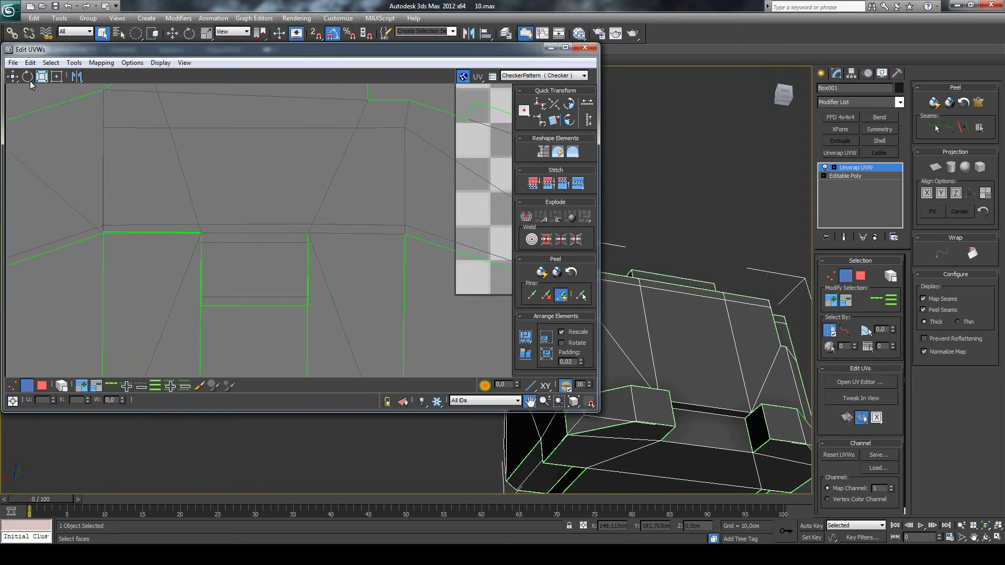
right_click(78, 171)
Target-weld the loose vertices along the strip's middle edge to close the horizontal seam.
key("1")
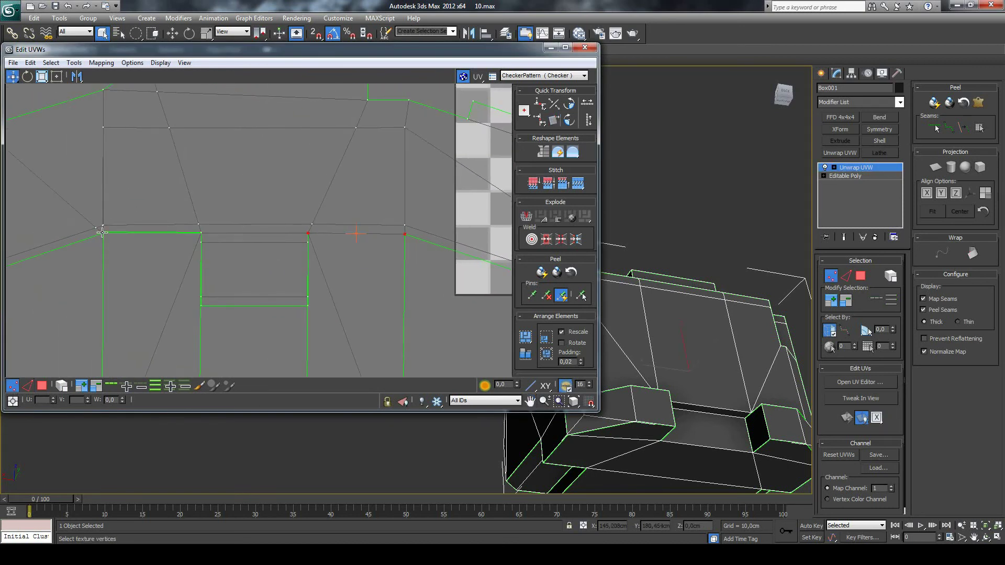
left_click(99, 230)
left_click_drag(96, 239, 205, 230)
left_click(564, 241)
scroll(246, 259, "down", 3)
scroll(238, 268, "up", 3)
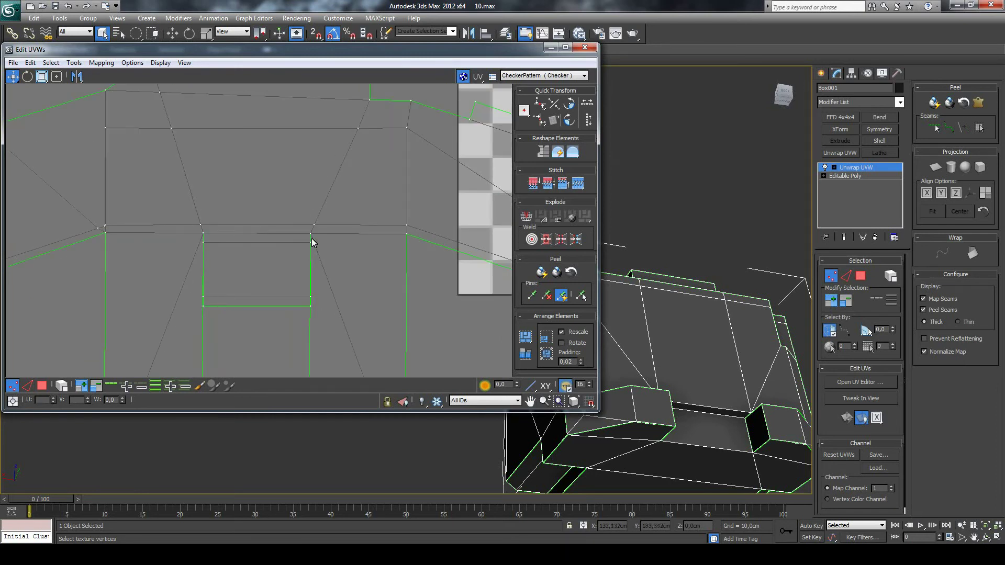
scroll(311, 293, "down", 2)
scroll(301, 263, "down", 2)
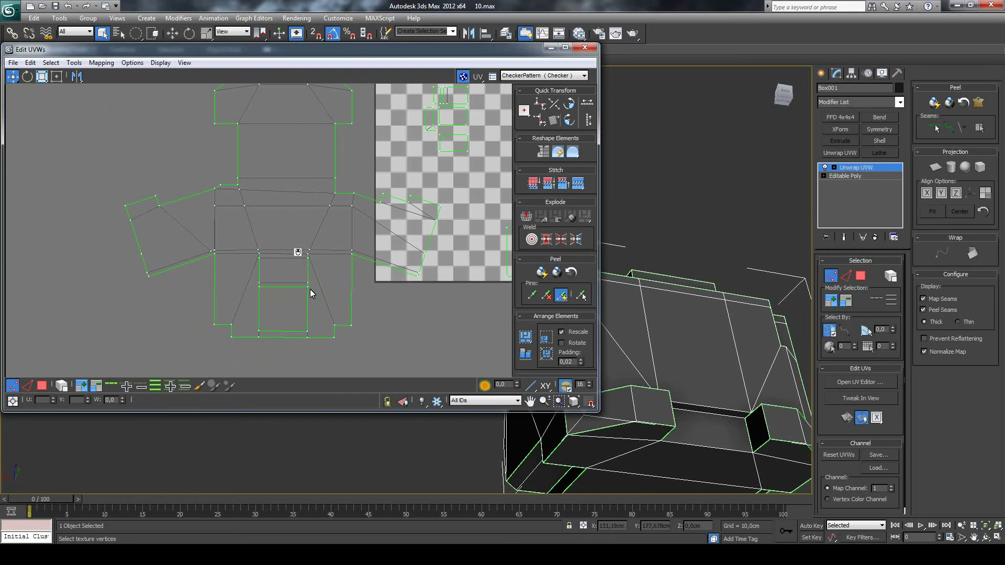
scroll(278, 233, "down", 2)
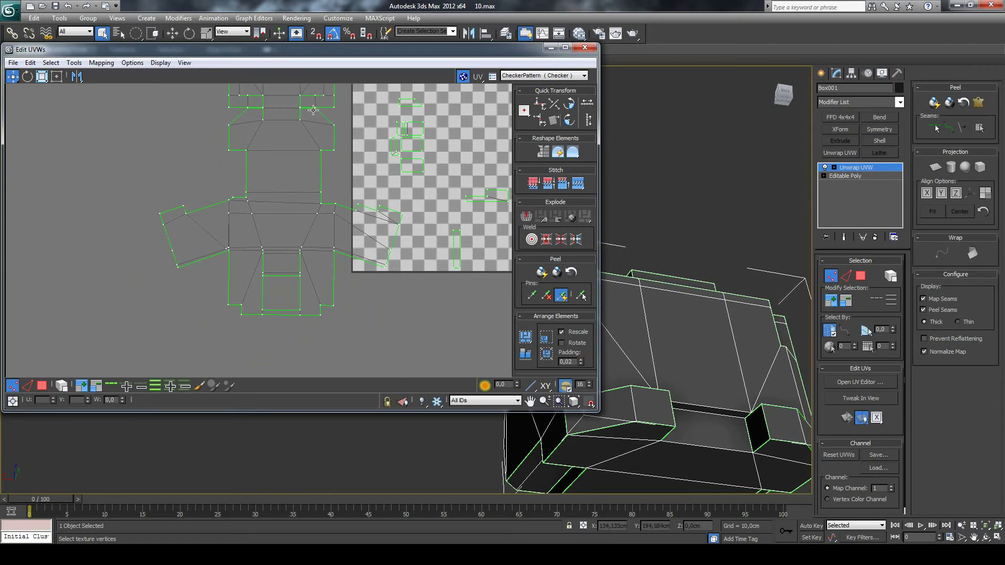
Zoom into the Edit UVWs layout and pan it down slightly with the Pan tool.
scroll(304, 108, "down", 2)
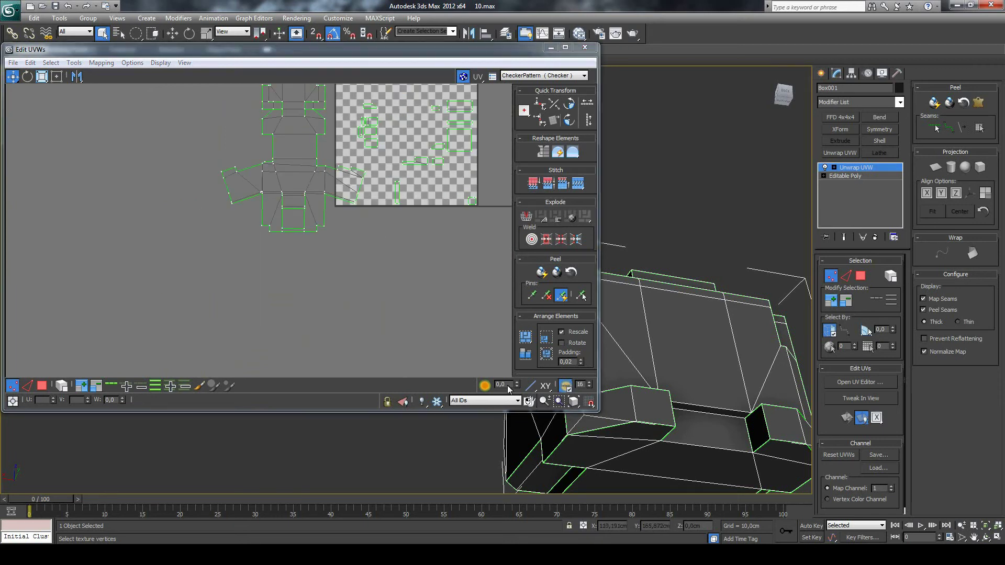
left_click(531, 401)
left_click_drag(344, 154, 321, 220)
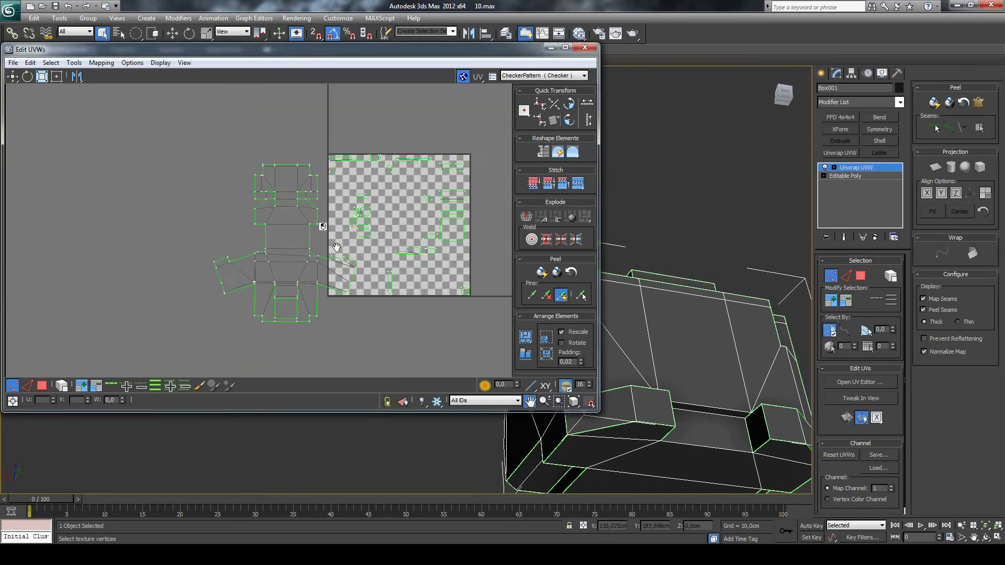
scroll(321, 224, "up", 1)
scroll(314, 215, "up", 2)
scroll(307, 195, "up", 2)
scroll(307, 196, "up", 2)
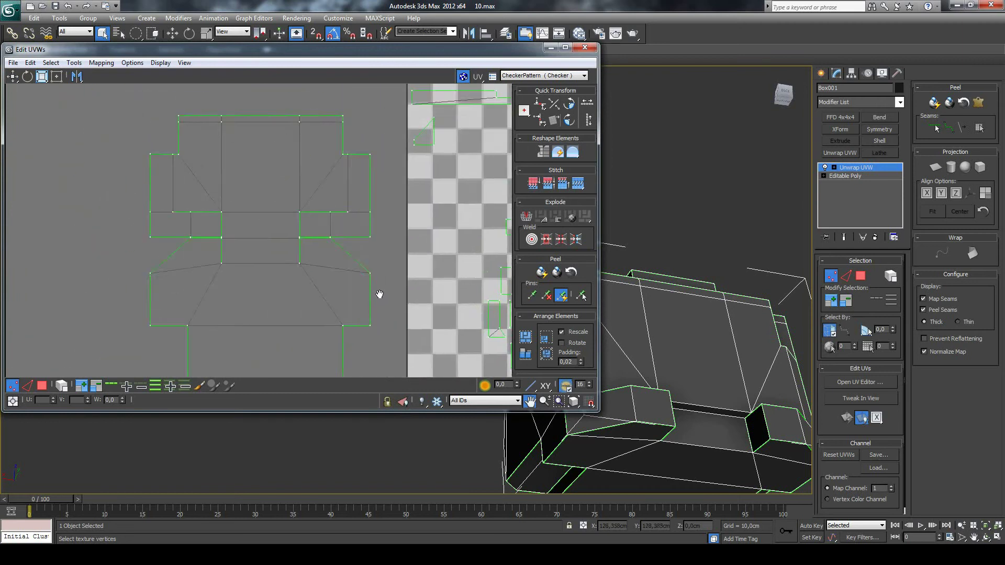
scroll(377, 291, "up", 1)
scroll(348, 261, "up", 2)
Fine-tune the zoom, reposition the unwrapped layout, and activate the Move tool.
scroll(338, 252, "down", 2)
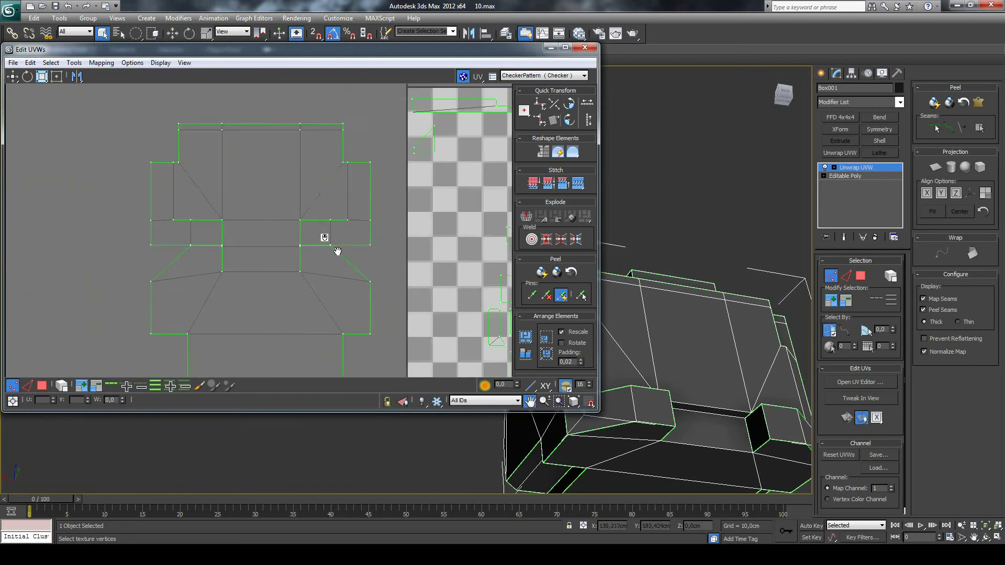
scroll(337, 247, "down", 2)
scroll(336, 247, "down", 2)
scroll(306, 204, "up", 1)
scroll(306, 203, "down", 1)
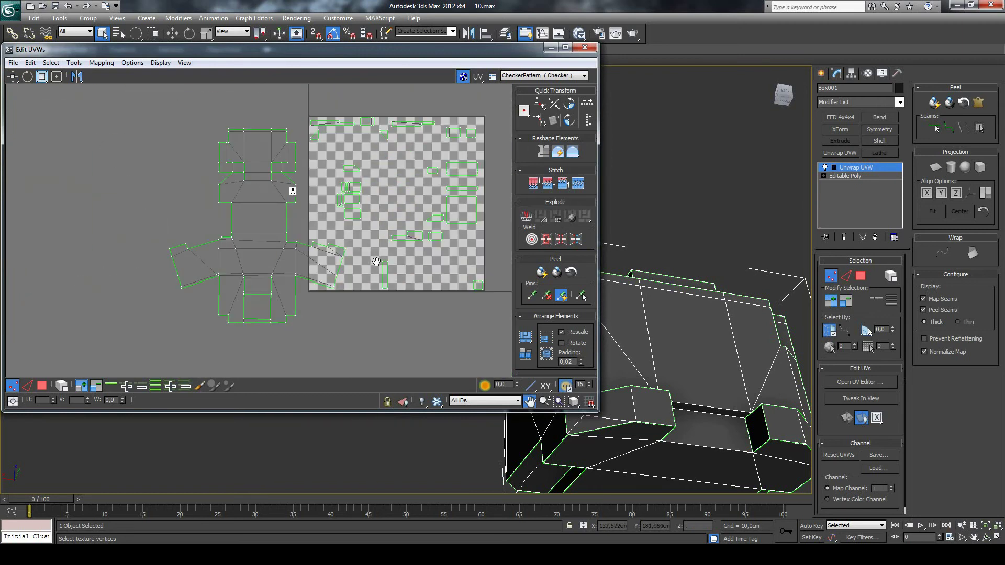
scroll(220, 194, "down", 1)
scroll(162, 171, "down", 1)
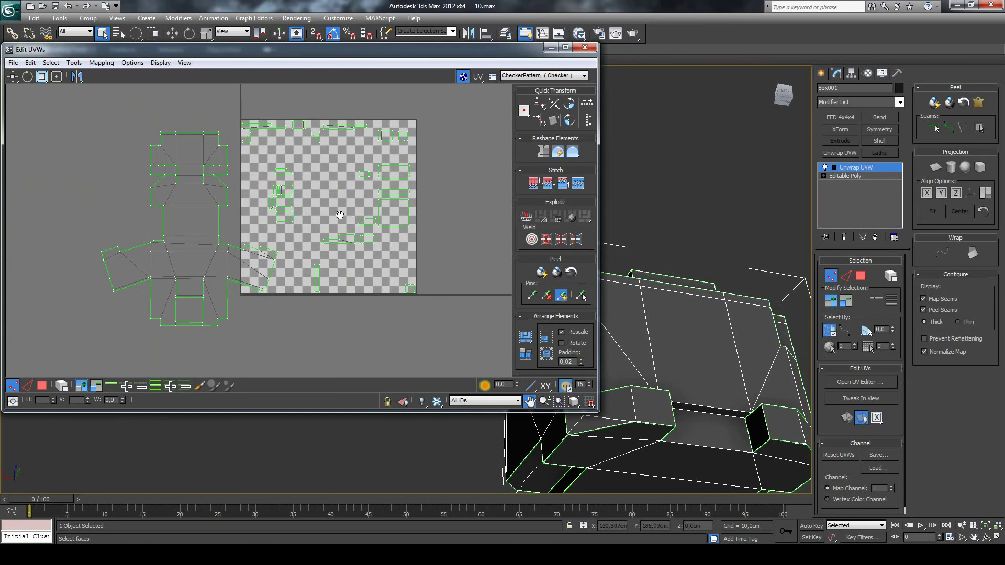
scroll(335, 212, "up", 1)
scroll(292, 179, "up", 1)
scroll(308, 204, "up", 1)
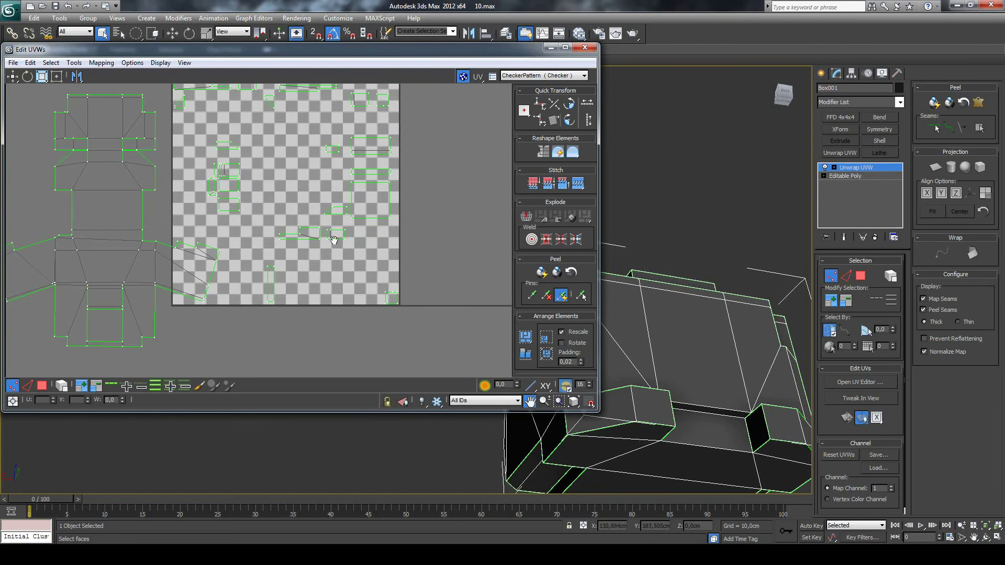
left_click_drag(332, 241, 325, 241)
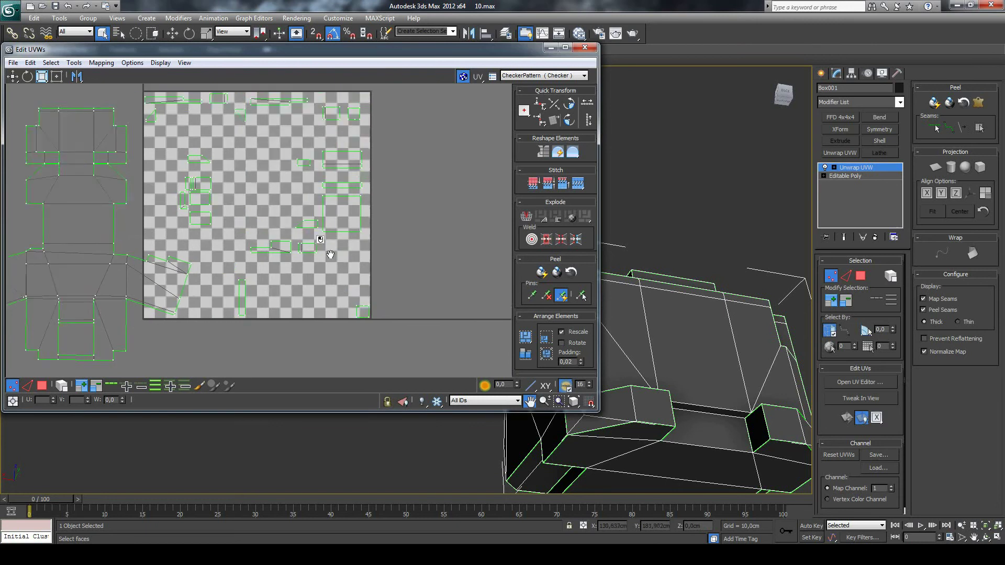
left_click(13, 76)
In Edge mode, stitch the shell's bottom edge to its matching edge with Stitch Selected.
key("2")
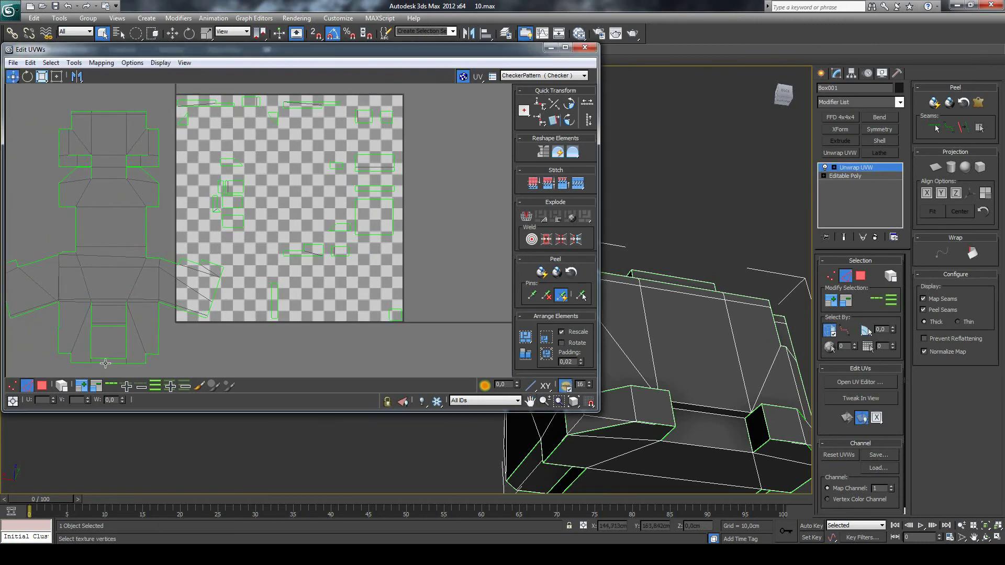
left_click(106, 363)
right_click(105, 363)
left_click(93, 407)
Select edges on the loose piece and switch to the Rotate tool.
middle_click_drag(145, 261, 115, 253)
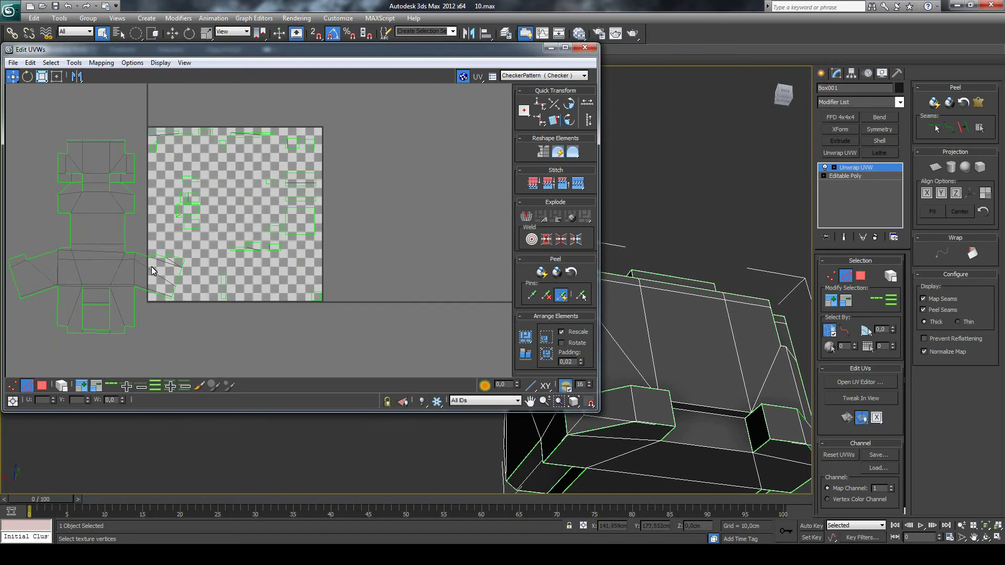
left_click(185, 284)
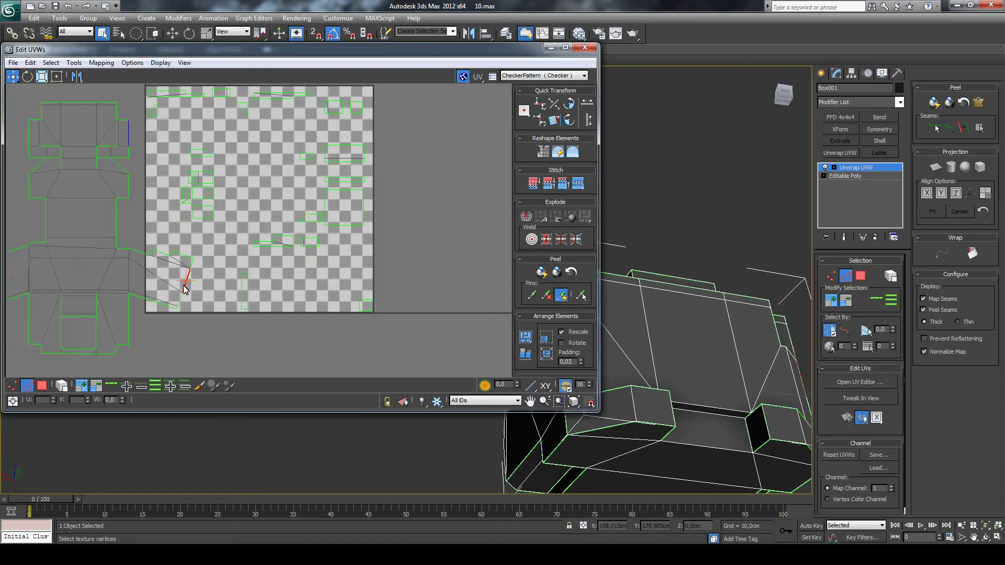
left_click(139, 251)
right_click(136, 251)
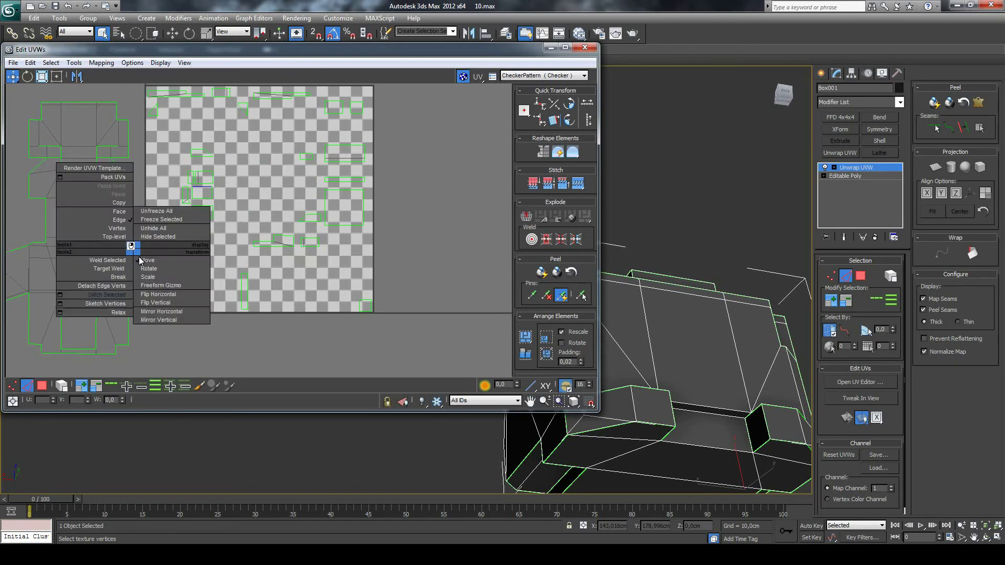
left_click(146, 268)
Check the edge quad menu without changes, then select an edge at the layout's left.
right_click(135, 252)
left_click(135, 254)
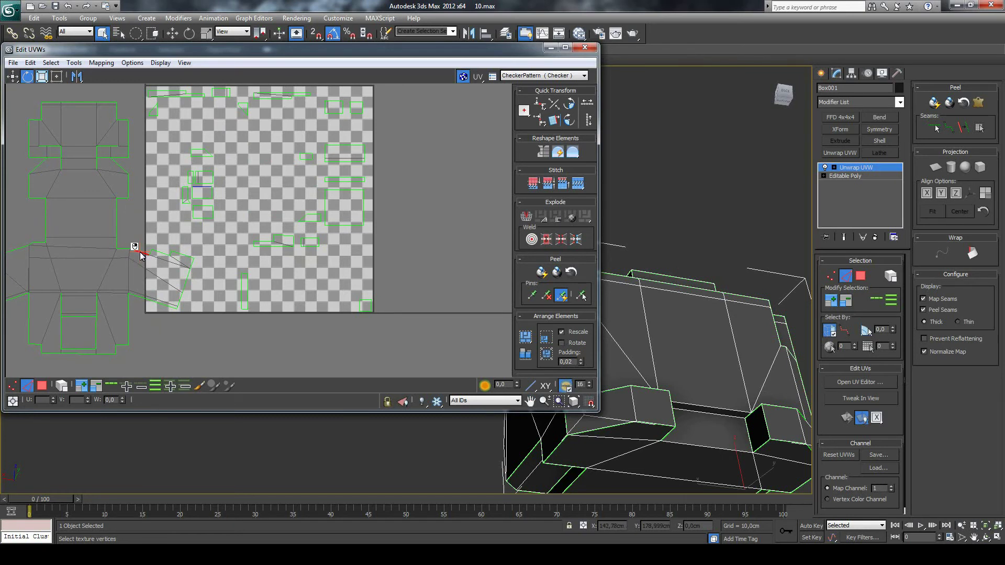
right_click(139, 252)
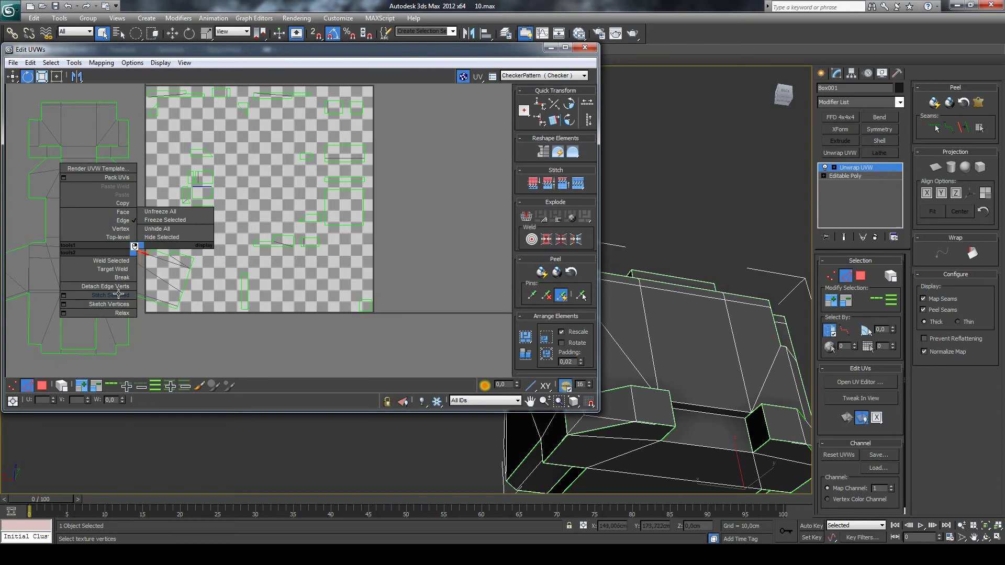
left_click(118, 294)
right_click(136, 253)
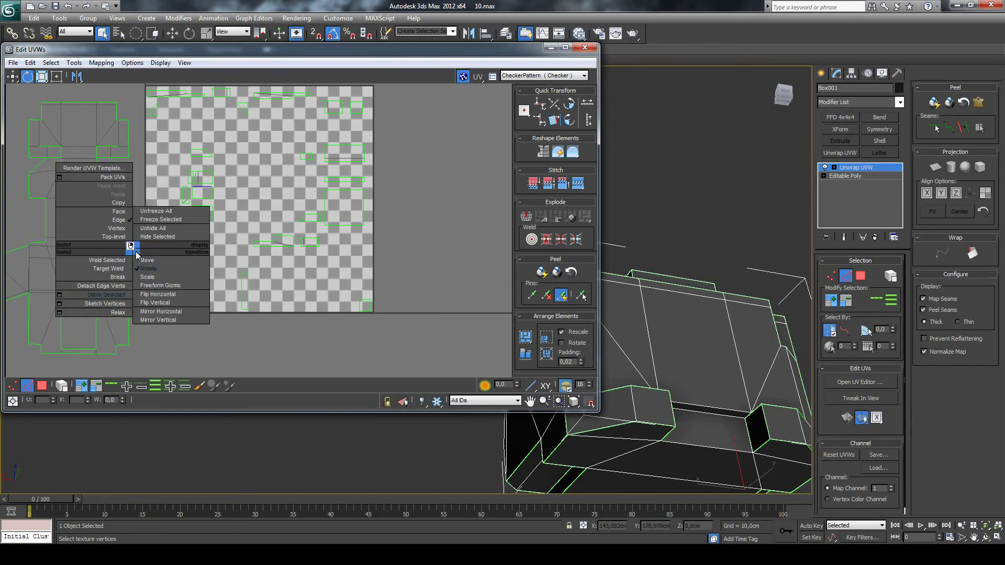
left_click(109, 286)
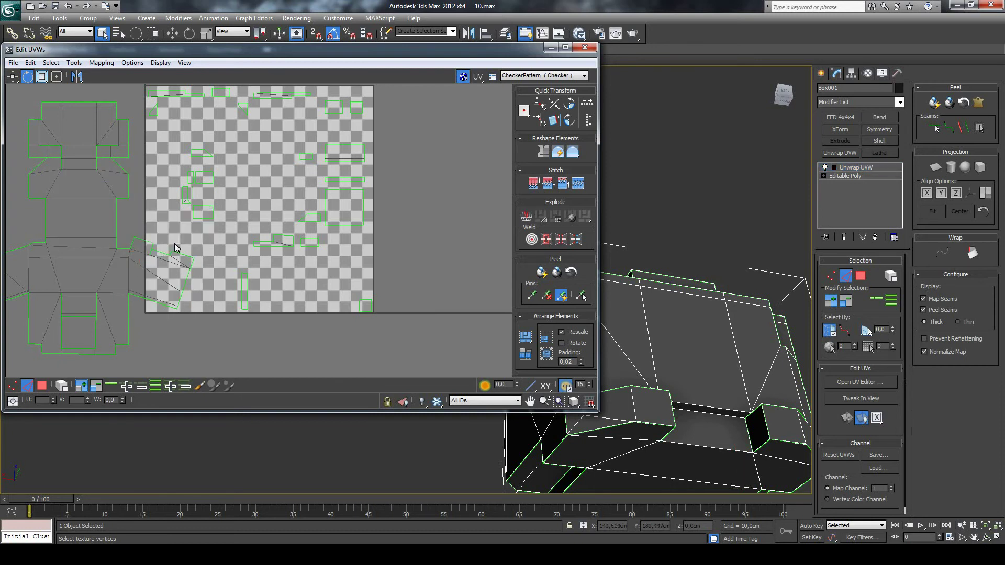
scroll(20, 254, "down", 2)
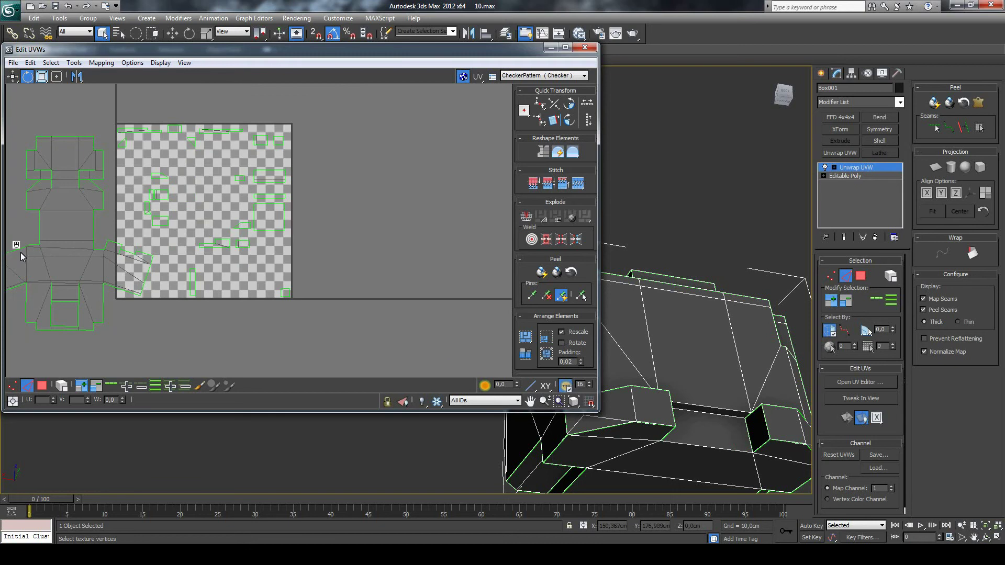
left_click(18, 254)
Stitch the selected left edge onto the shell and pan the view right.
left_click(12, 76)
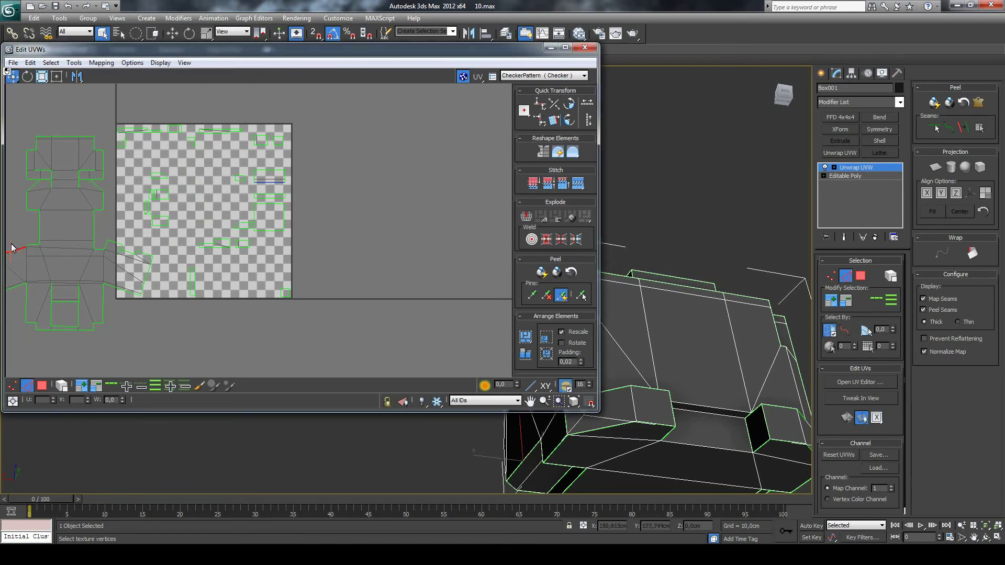
right_click(15, 249)
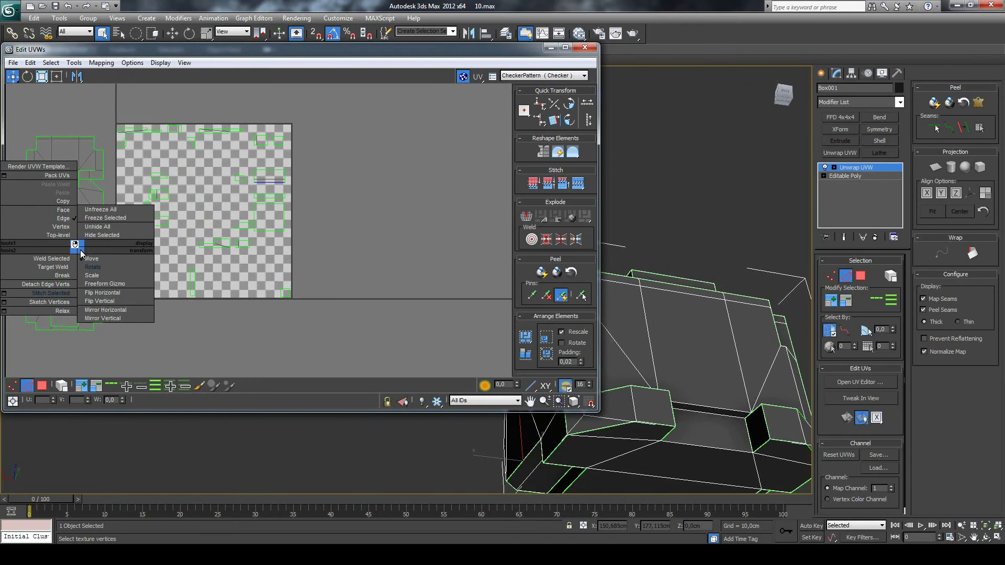
left_click(86, 295)
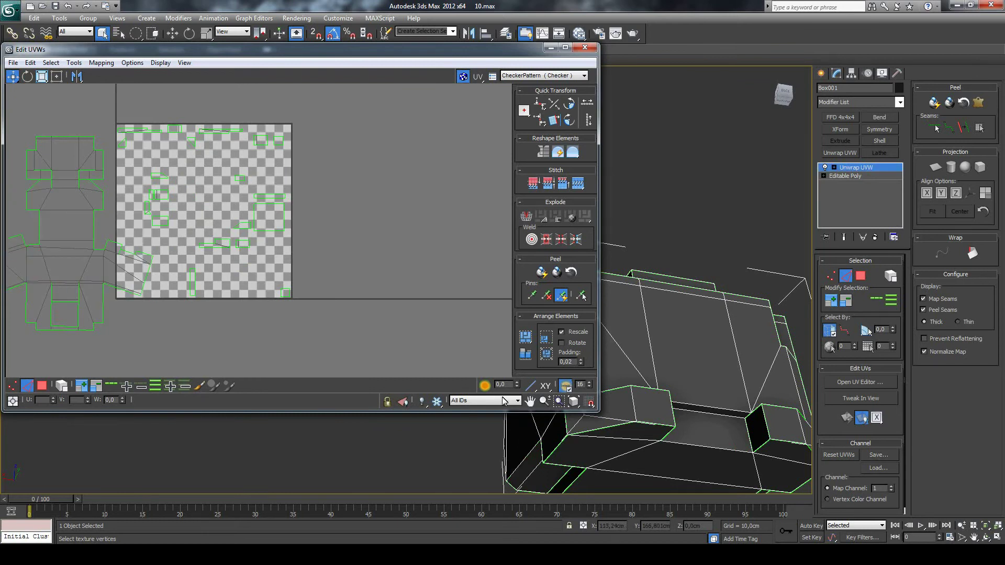
left_click(531, 401)
left_click_drag(210, 219, 330, 209)
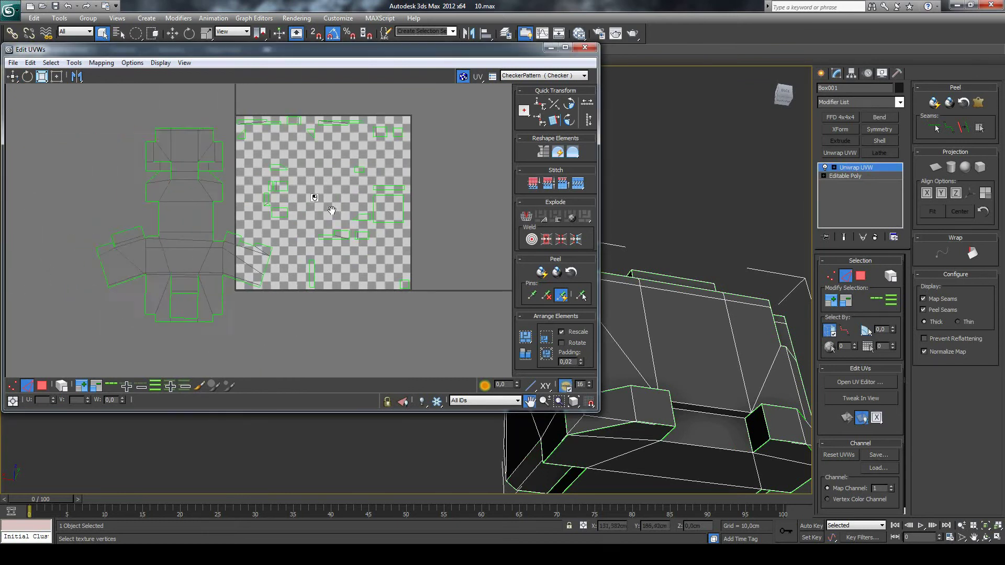
scroll(303, 204, "up", 2)
scroll(180, 175, "up", 2)
Split a vertical edge and the shell's left-side edge apart.
left_click(13, 76)
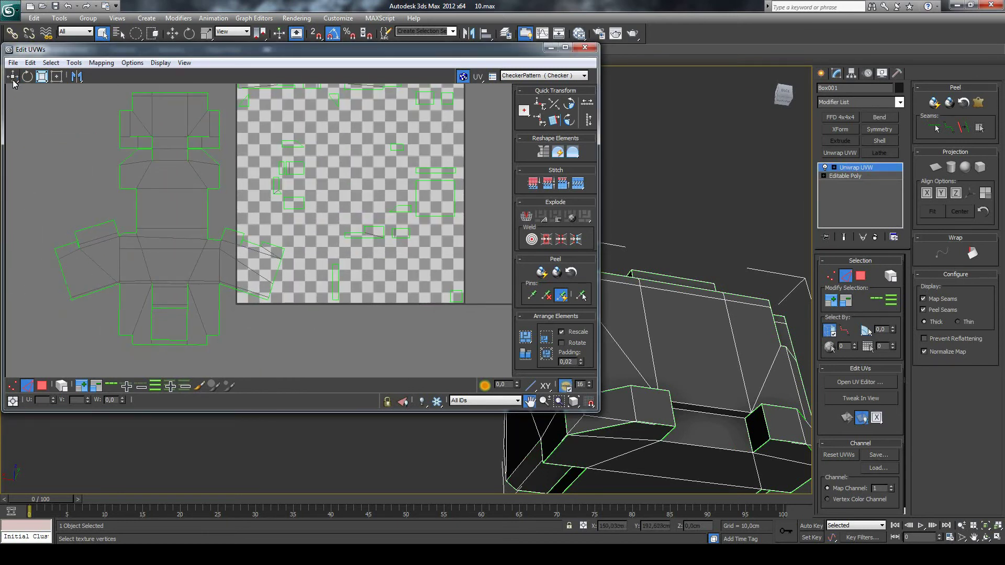
left_click(365, 239)
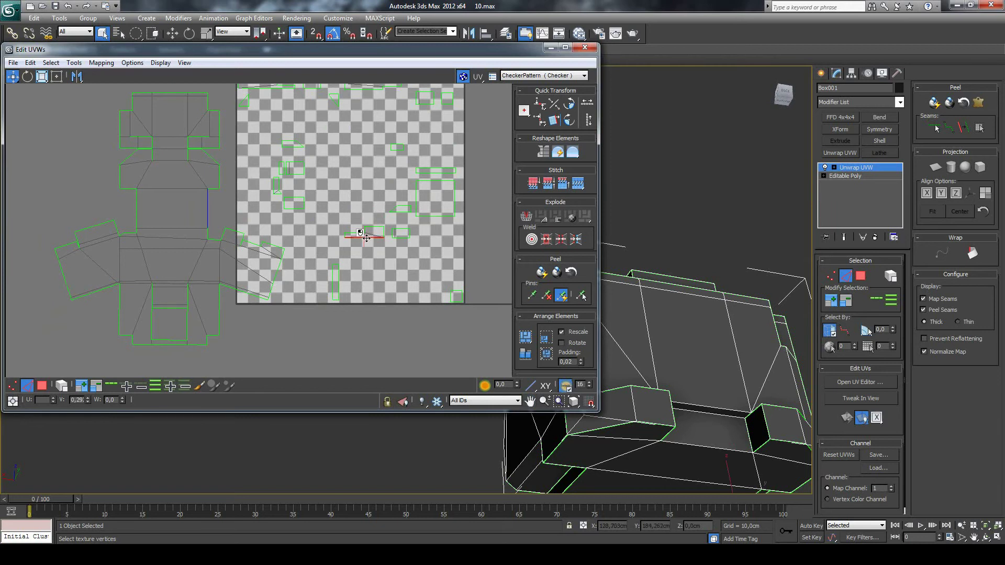
left_click(207, 207)
right_click(207, 206)
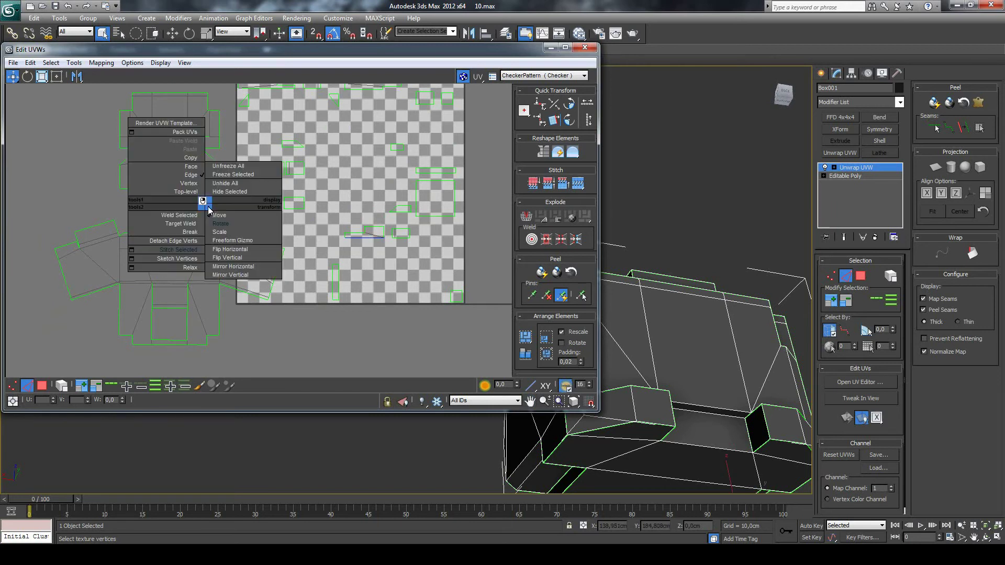
left_click(202, 250)
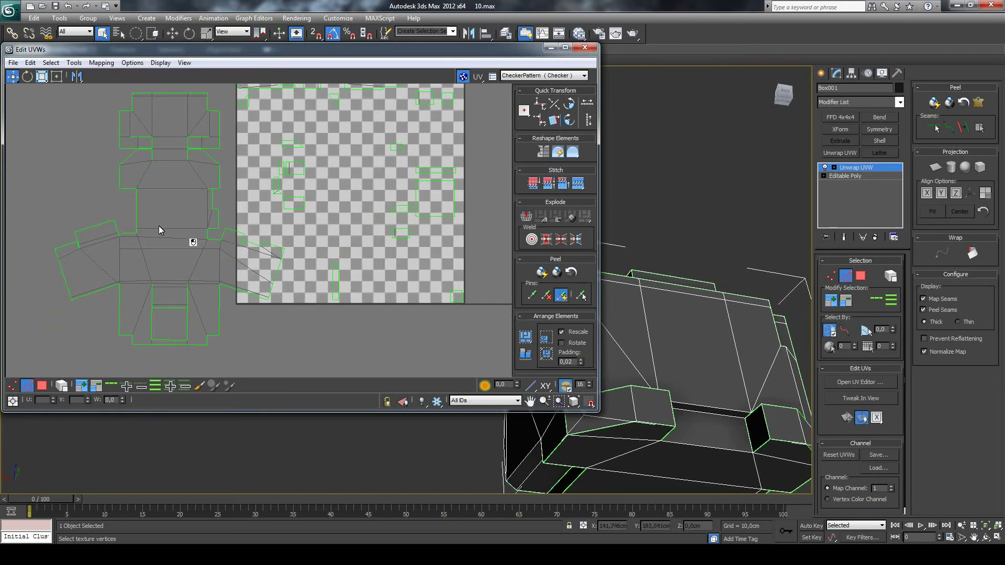
left_click(135, 208)
right_click(135, 209)
left_click(124, 252)
left_click(218, 219)
Pan the view down and break the small square's bottom edge.
left_click(530, 401)
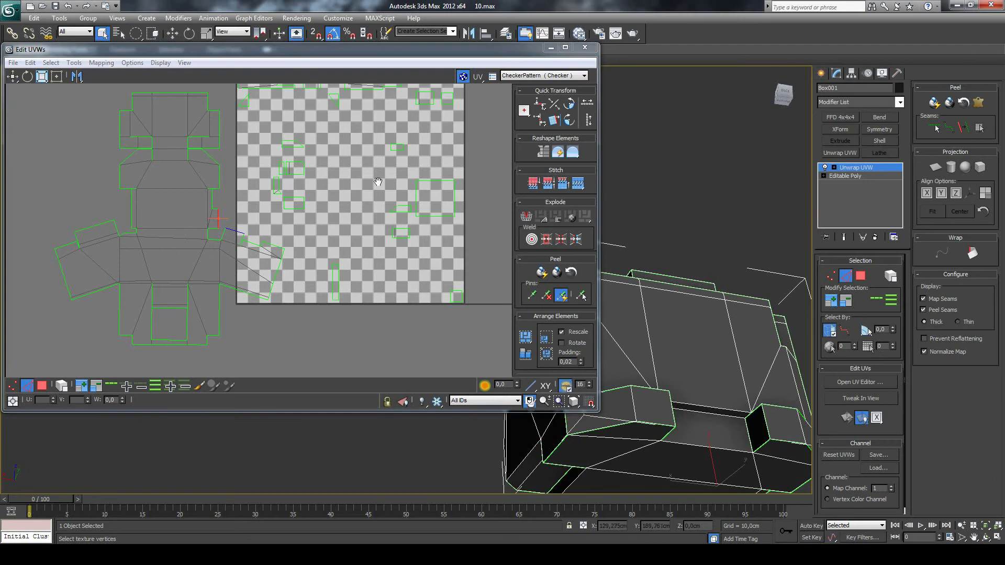
left_click_drag(377, 183, 375, 220)
left_click(12, 77)
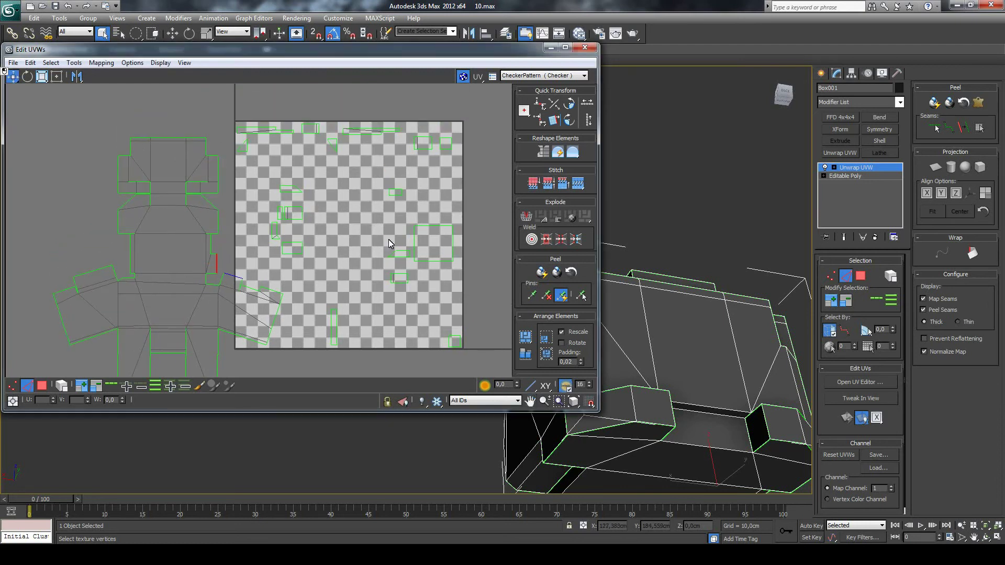
left_click(435, 261)
right_click(434, 265)
left_click(416, 305)
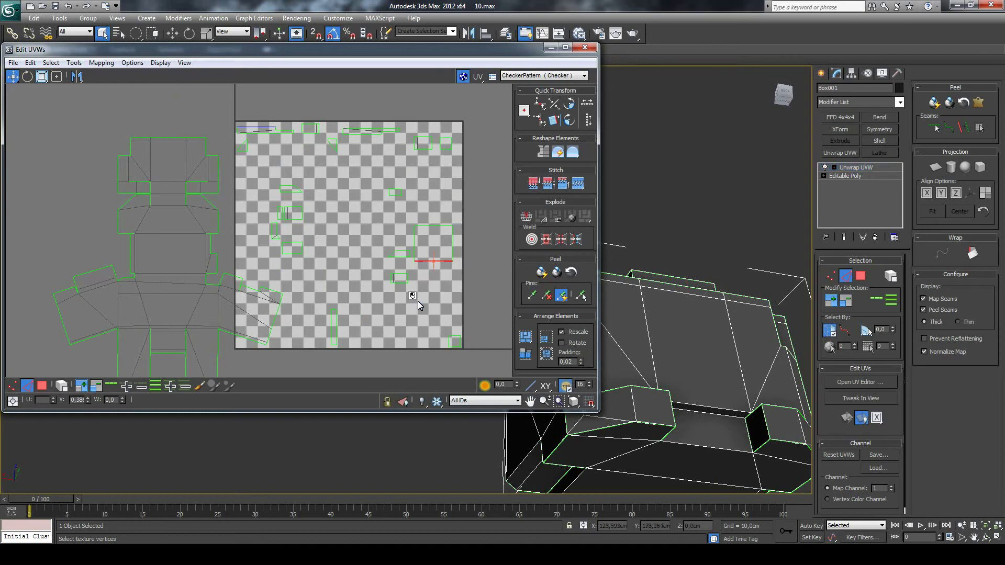
Break the square along its top and left edges, then drag it to the upper left.
left_click(432, 226)
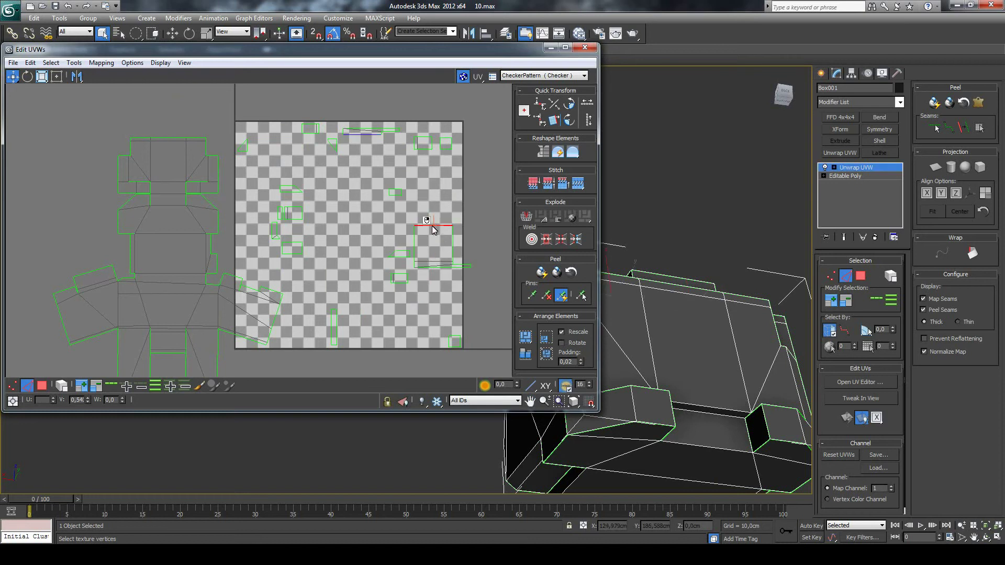
right_click(432, 227)
left_click(404, 262)
left_click(452, 239)
left_click(413, 241)
left_click(414, 242)
right_click(411, 242)
left_click(408, 285)
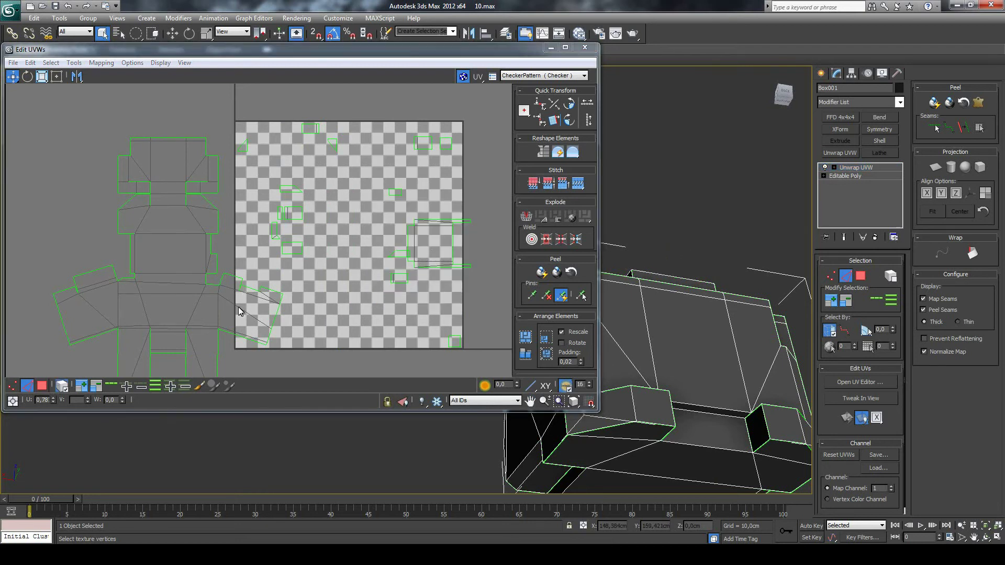
left_click(425, 250)
left_click_drag(426, 250, 62, 128)
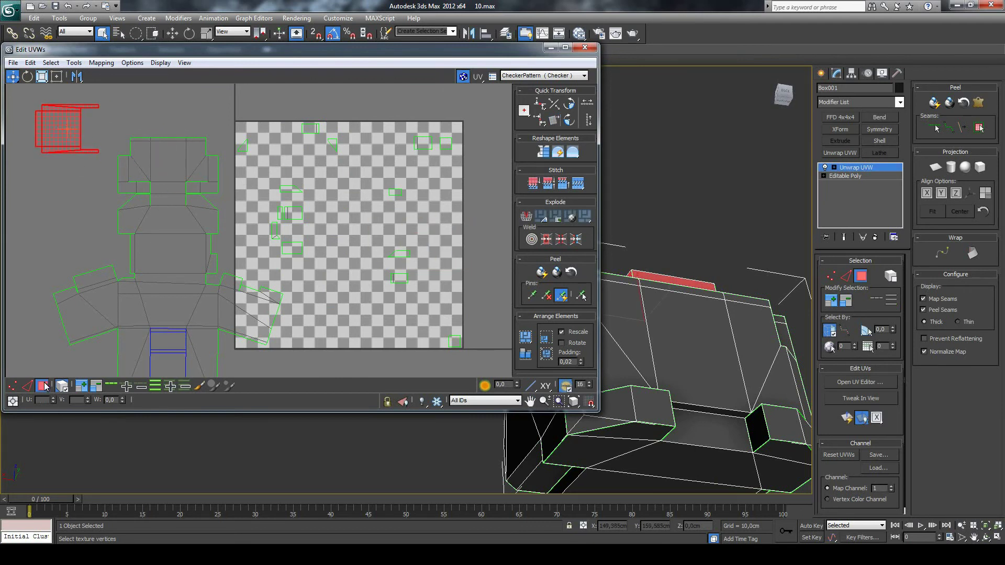
In Edge mode, try the moved piece's edges, then select an edge of a small checker piece.
left_click(27, 386)
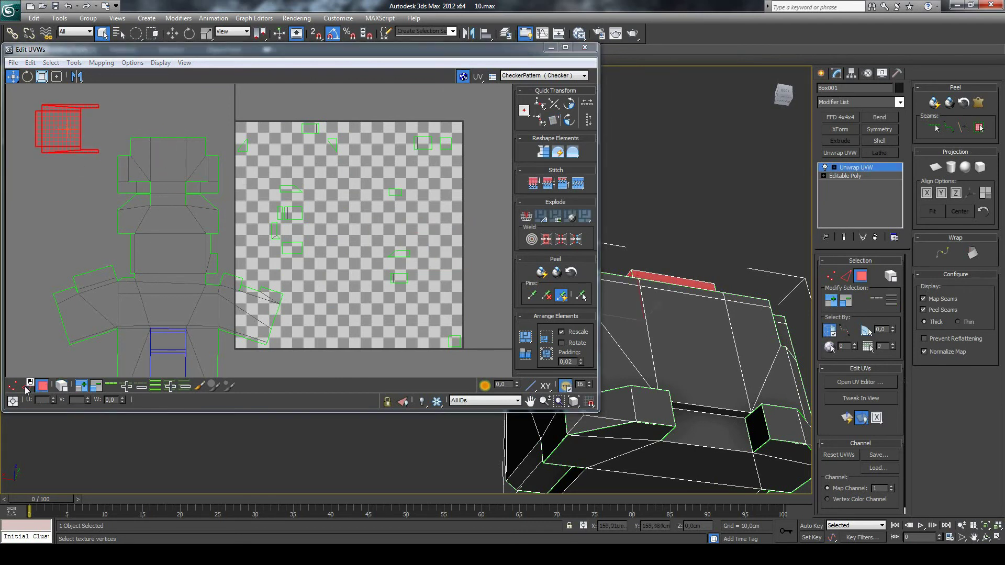
left_click(80, 134)
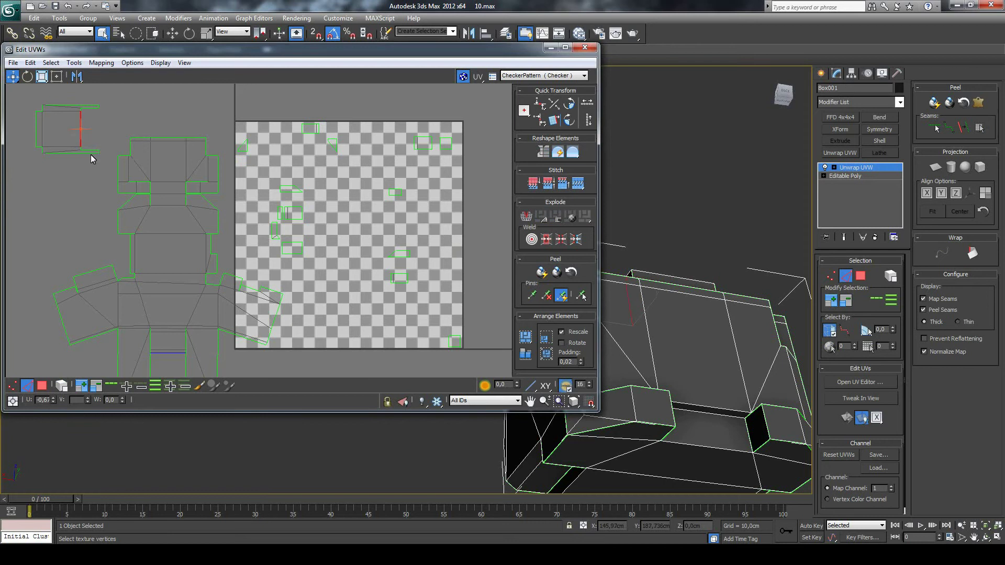
left_click(89, 153)
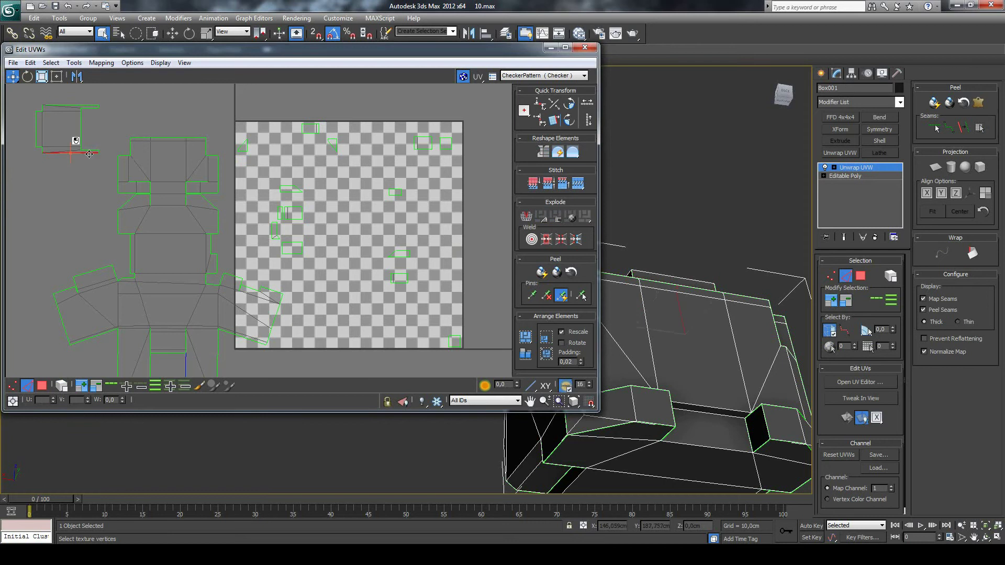
left_click(419, 144)
Switch to vertex selection and select a UV vertex on the small piece.
scroll(423, 138, "up", 3)
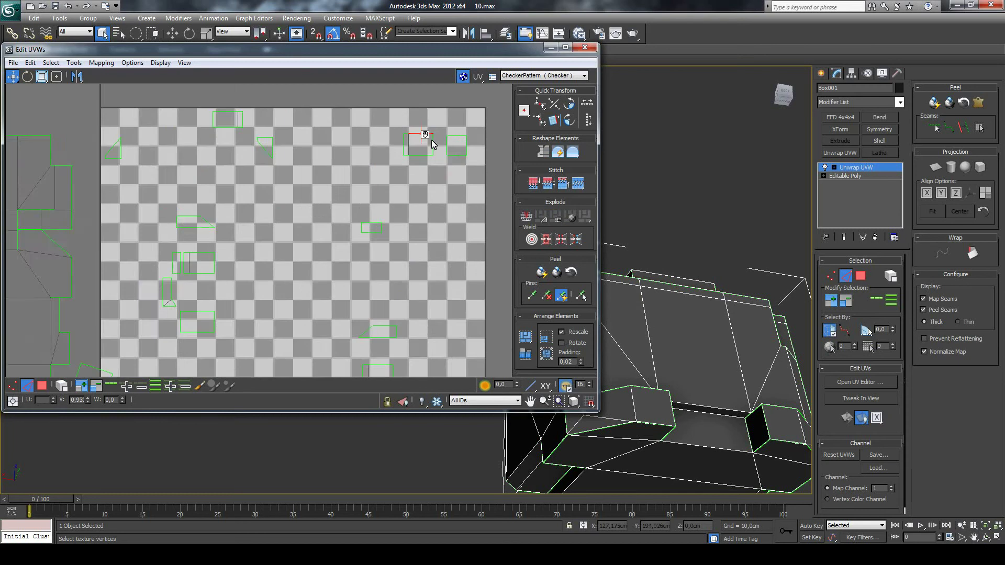
scroll(400, 139, "up", 2)
scroll(386, 152, "down", 2)
scroll(387, 168, "down", 3)
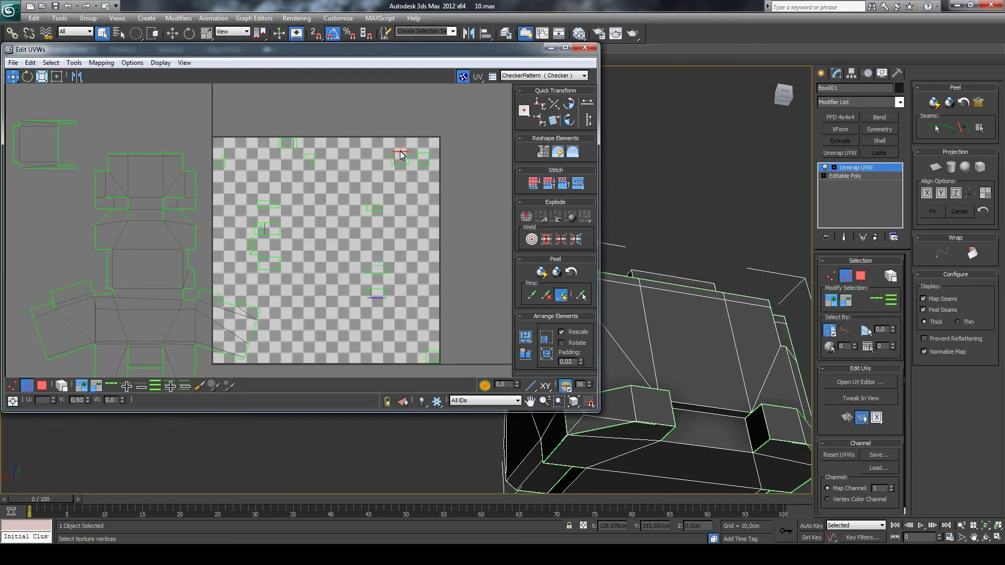
right_click(400, 152)
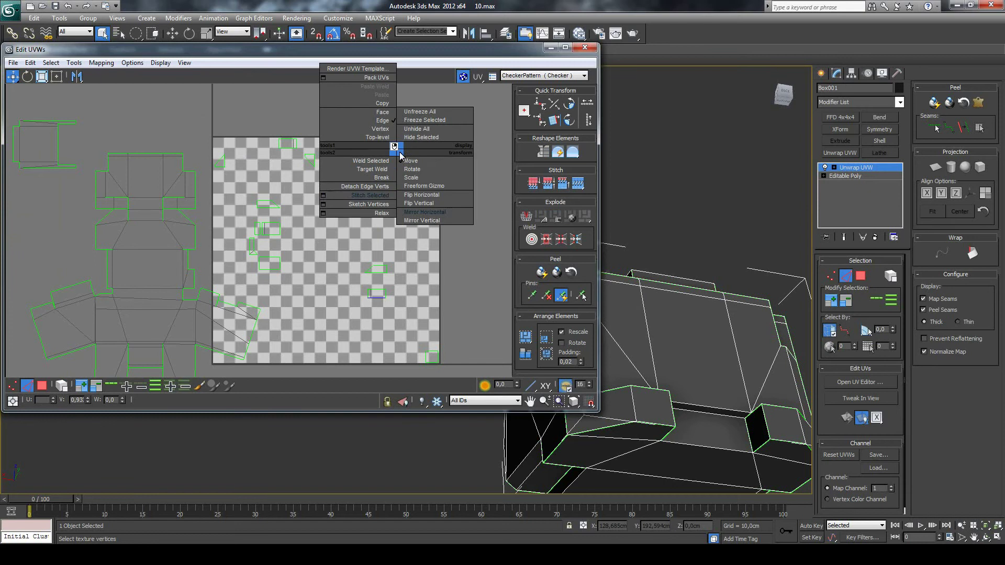
left_click(367, 195)
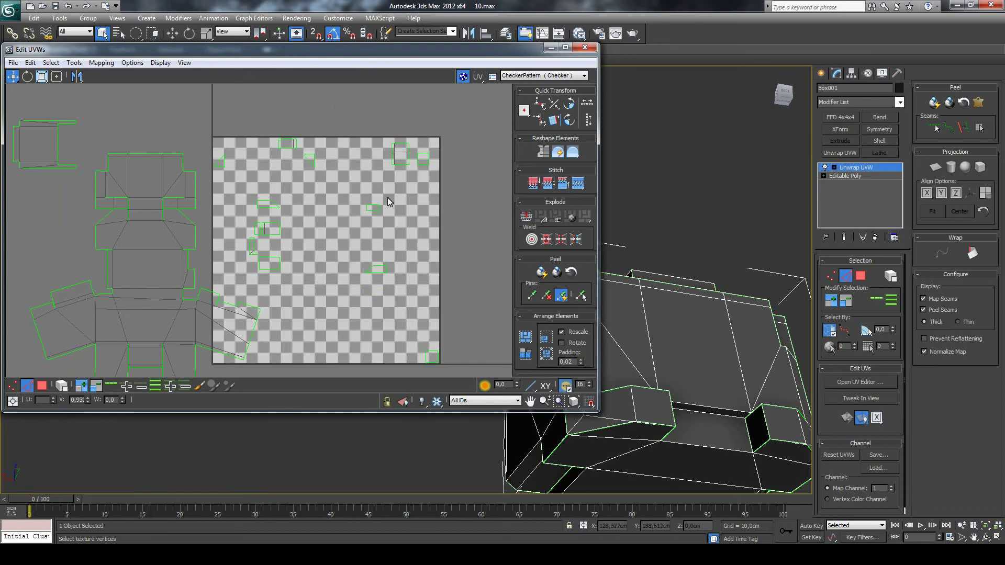
left_click(399, 166)
Select a vertex at the lower left of the unwrap and apply a quad menu command.
scroll(37, 364, "up", 2)
scroll(37, 364, "up", 1)
left_click(50, 346)
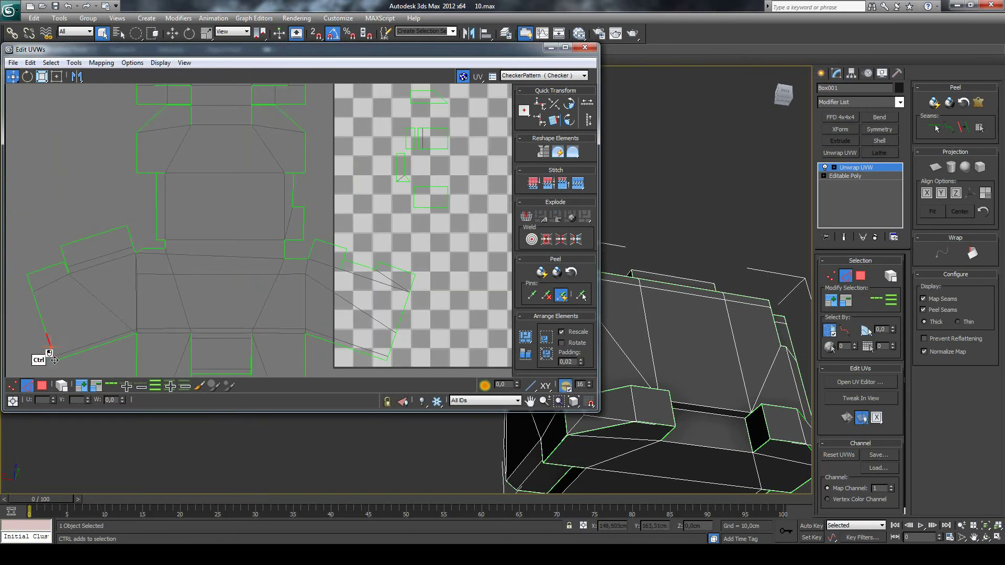
right_click(78, 355)
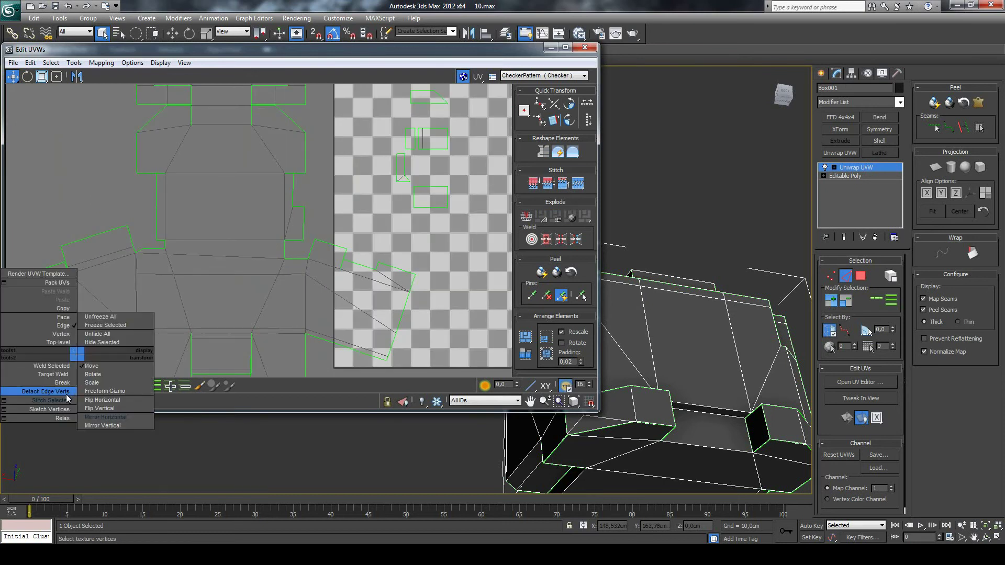
left_click(48, 393)
scroll(72, 318, "down", 3)
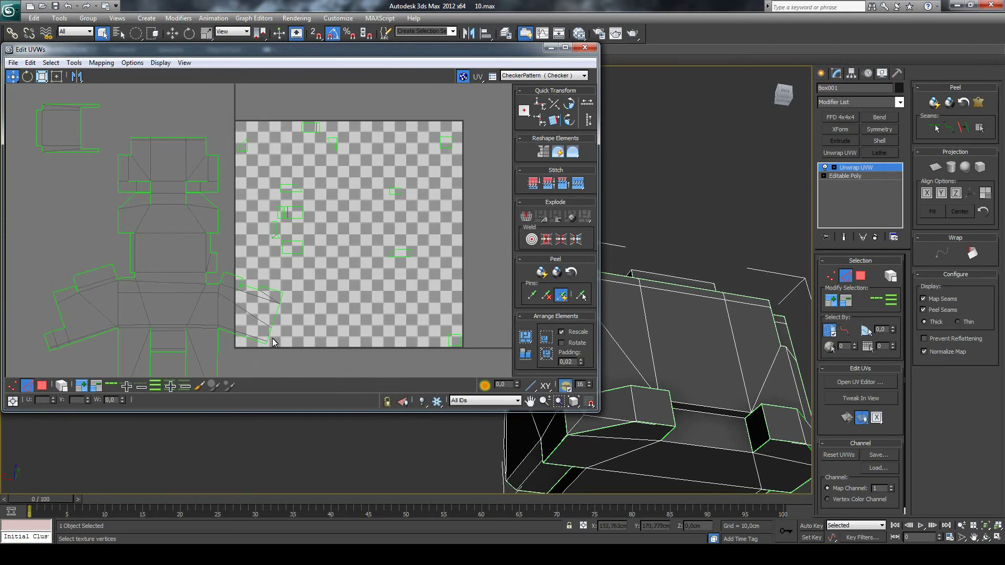
scroll(270, 362, "up", 2)
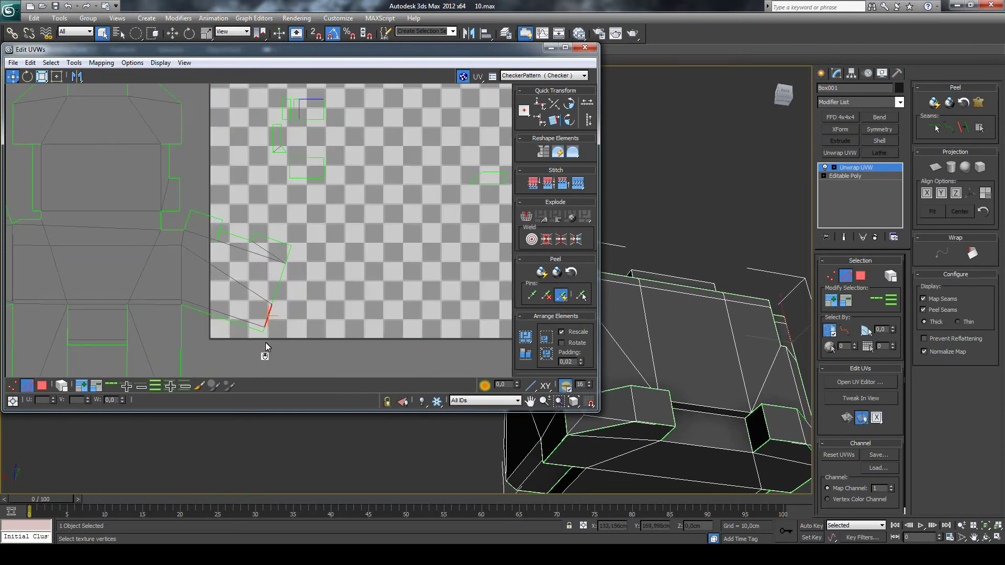
scroll(296, 184, "down", 2)
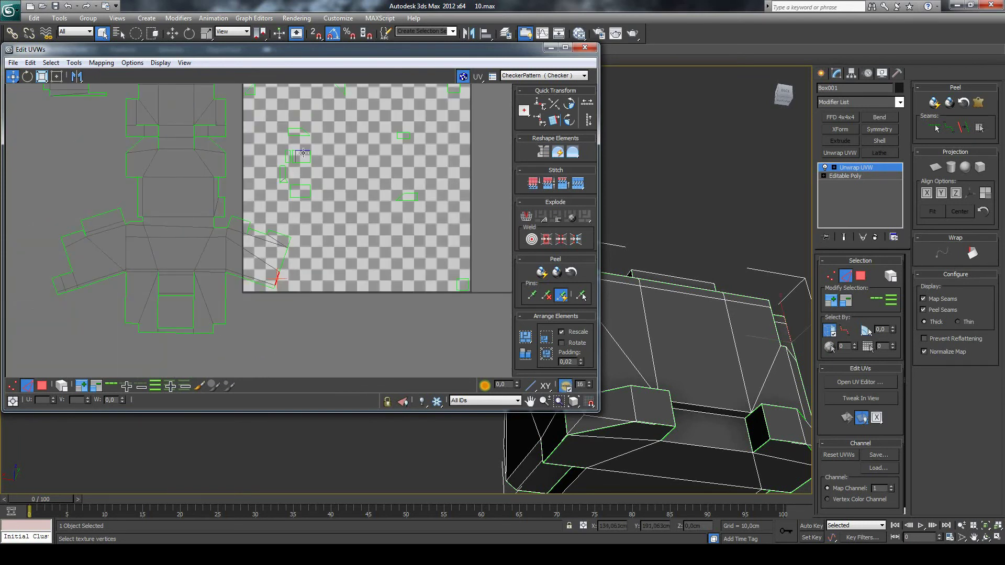
scroll(304, 166, "up", 1)
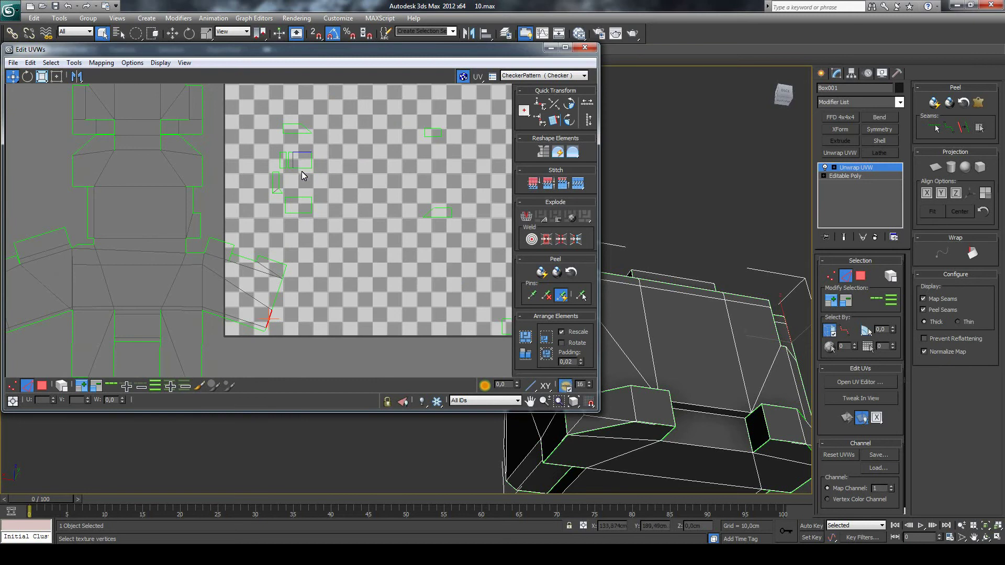
scroll(295, 169, "up", 1)
scroll(291, 167, "up", 1)
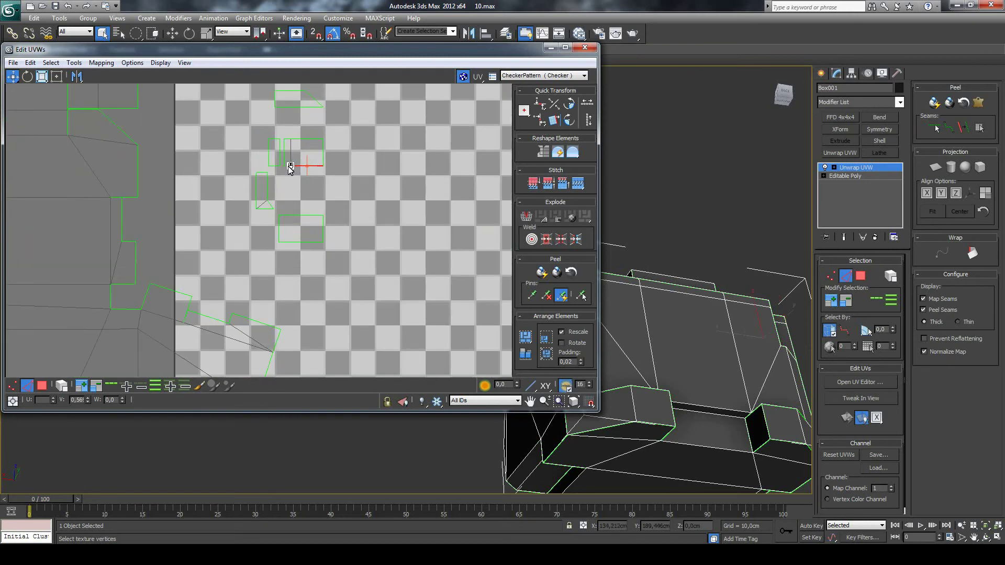
Ctrl-add a second vertex, then Stitch Selected and accept the Stitch Tool settings.
key("ctrl")
left_click(291, 165, "ctrl")
scroll(293, 166, "down", 2)
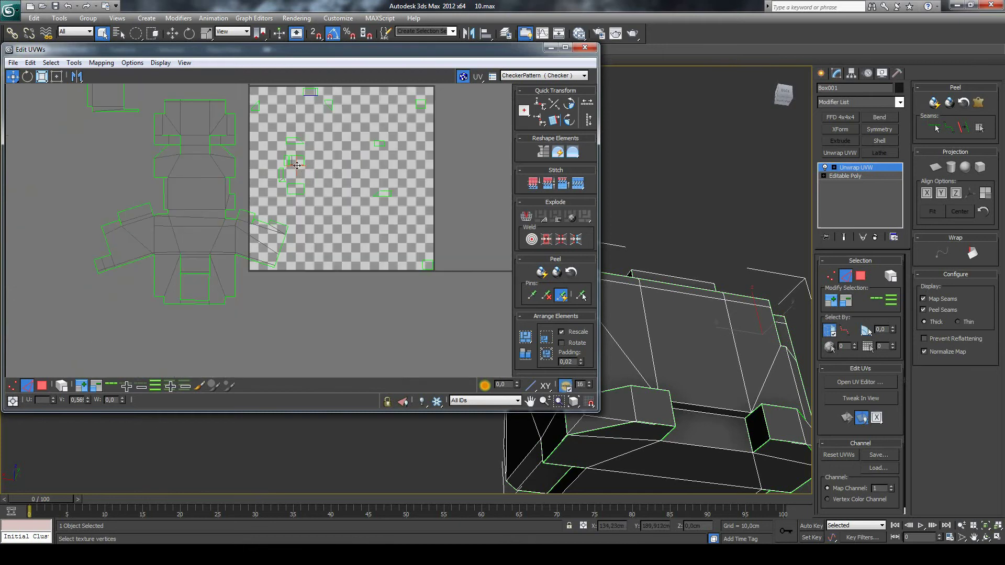
right_click(297, 165)
left_click(278, 203)
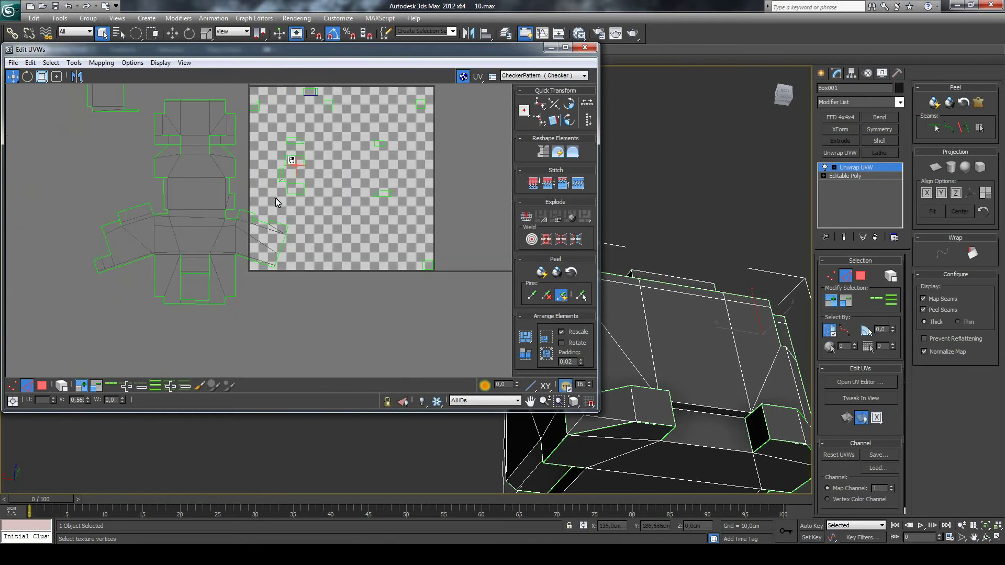
right_click(297, 166)
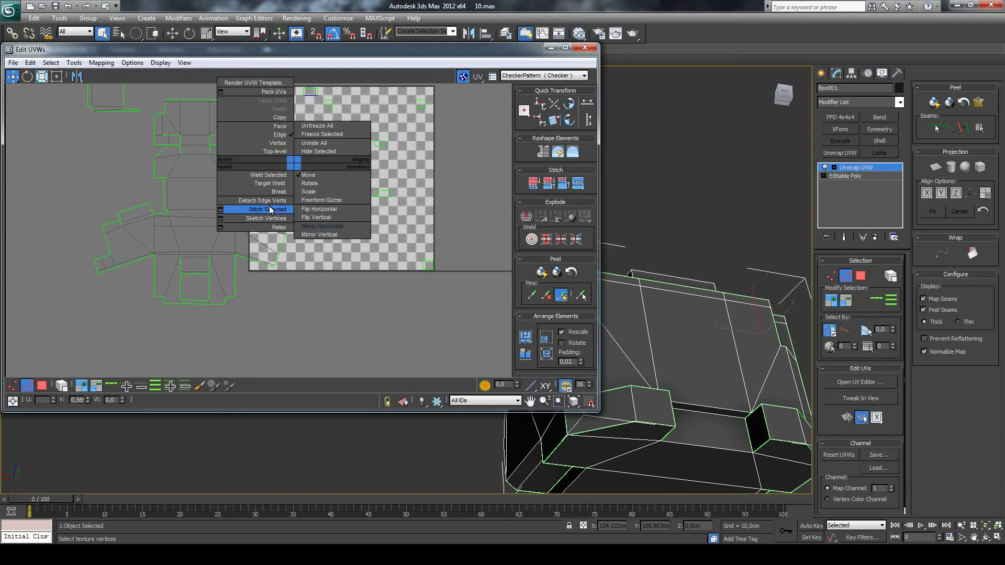
left_click(221, 209)
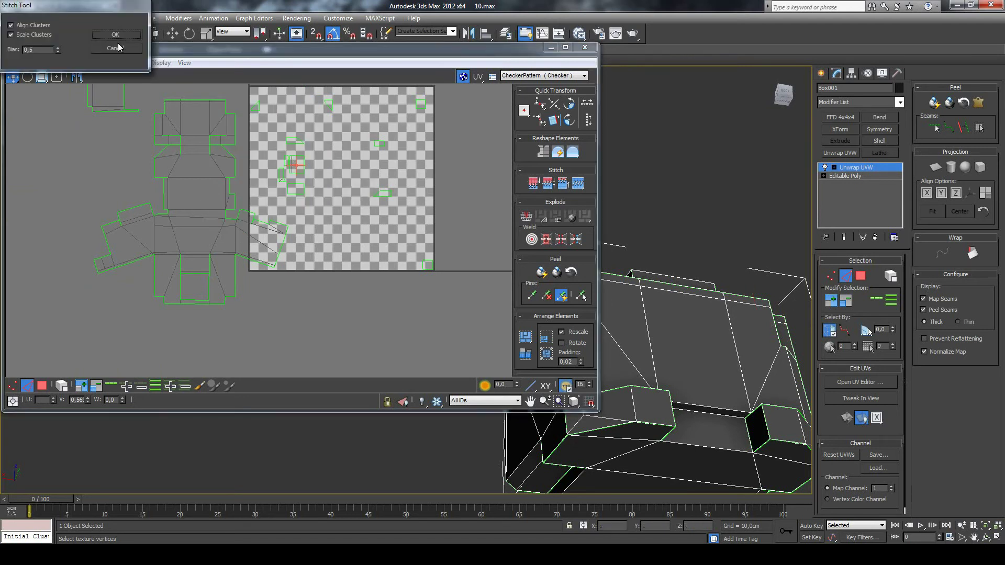
left_click(115, 34)
scroll(322, 165, "up", 2)
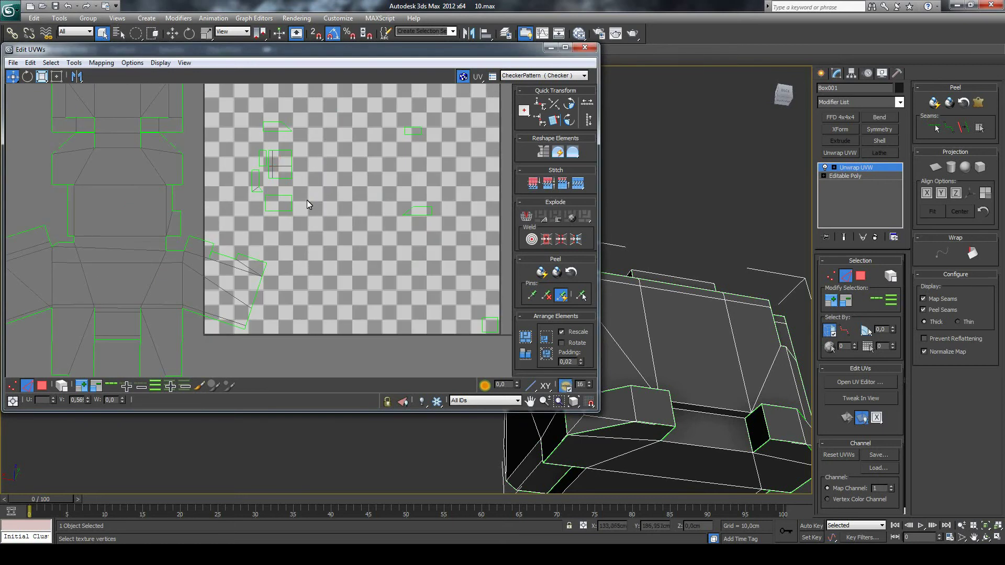
Stitch the short edge at the slanted piece's bottom to its partner.
scroll(307, 200, "down", 1)
scroll(252, 292, "up", 2)
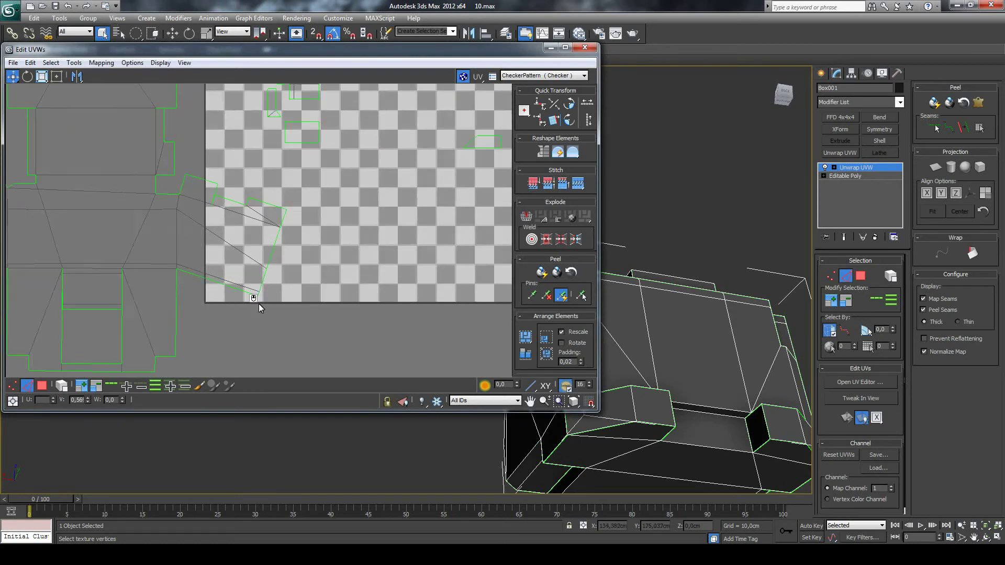
scroll(254, 287, "up", 1)
left_click(259, 283)
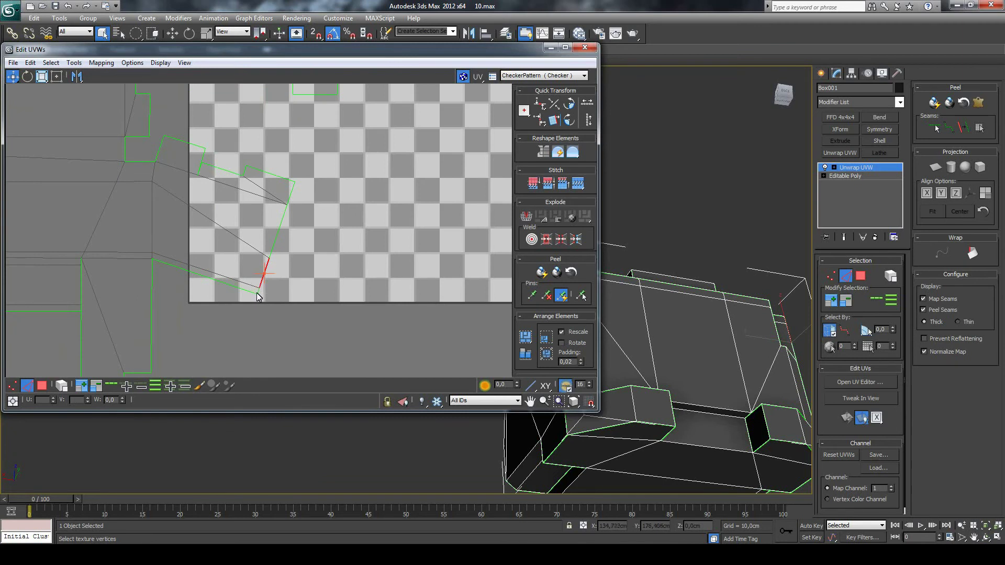
right_click(259, 272)
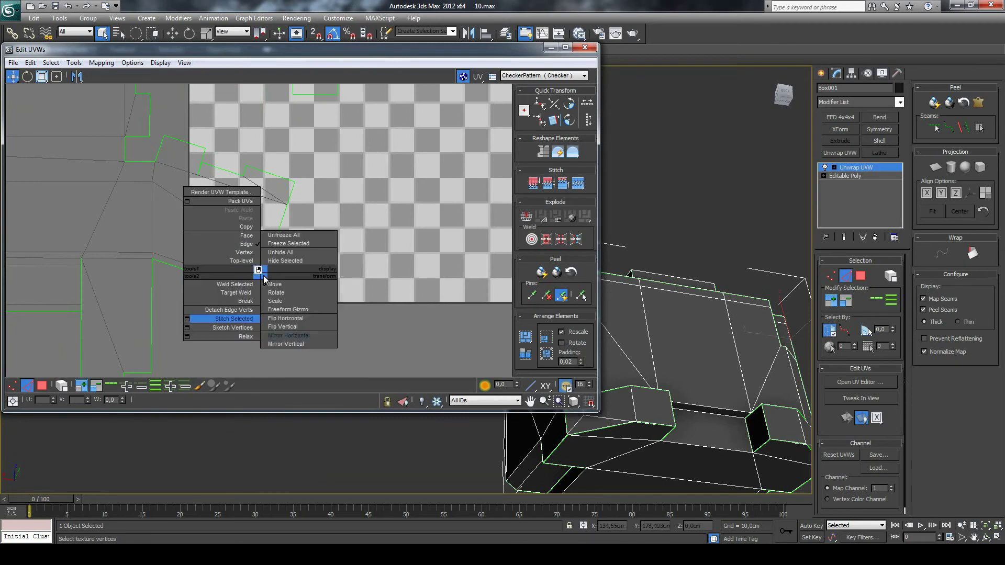
left_click(259, 319)
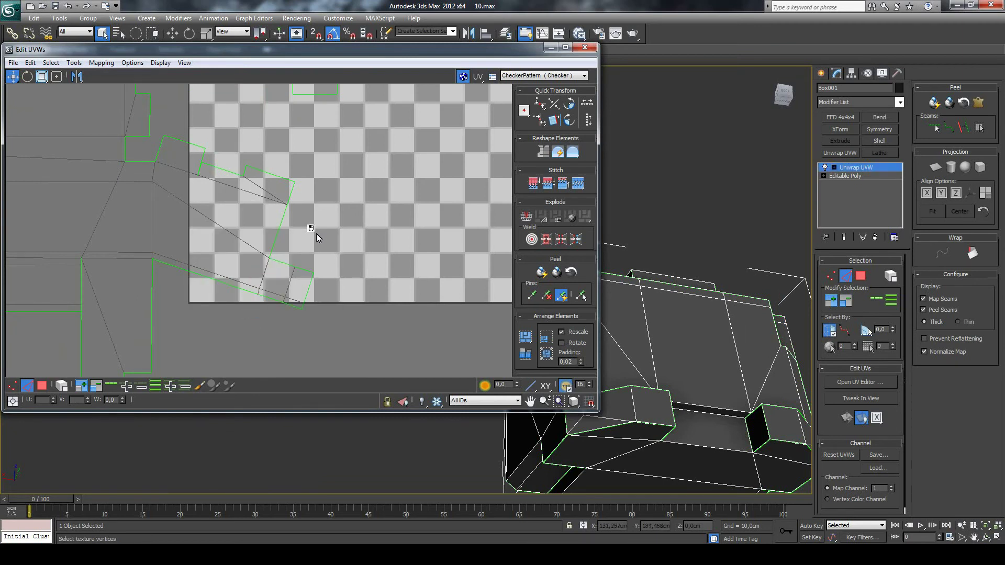
Stitch the small square onto the edge beside the central rectangle.
scroll(309, 220, "down", 5)
left_click(315, 180)
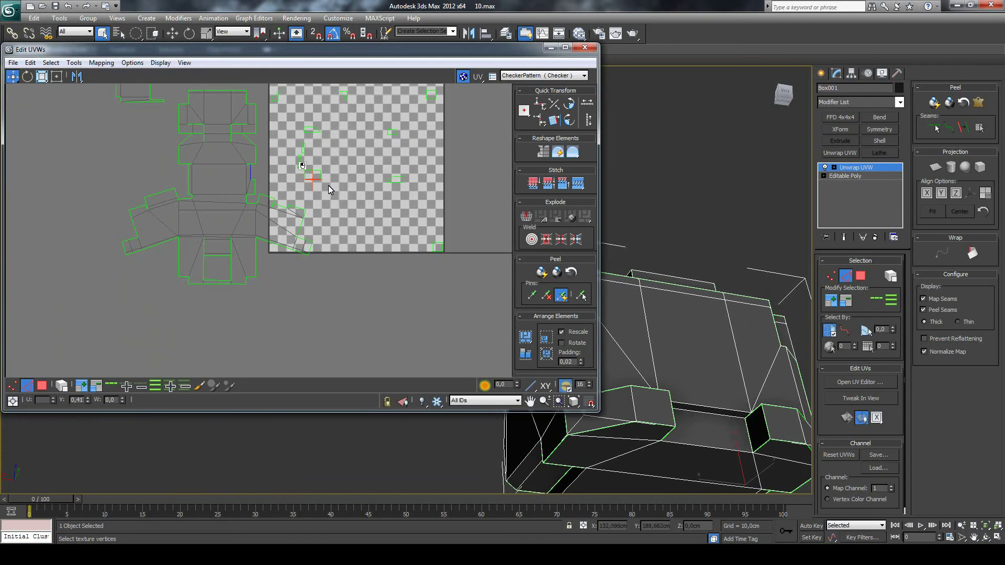
scroll(290, 175, "up", 3)
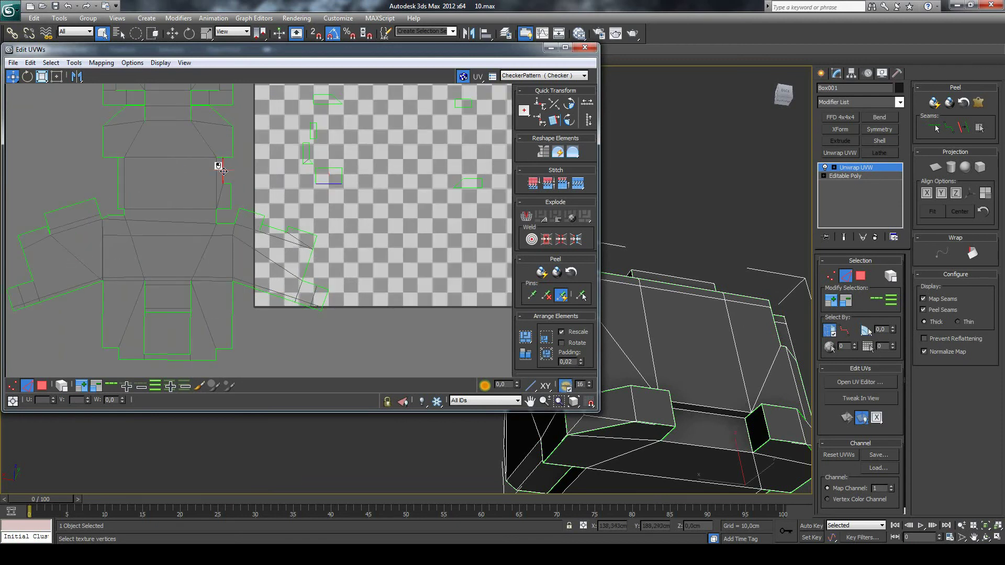
right_click(220, 167)
left_click(197, 206)
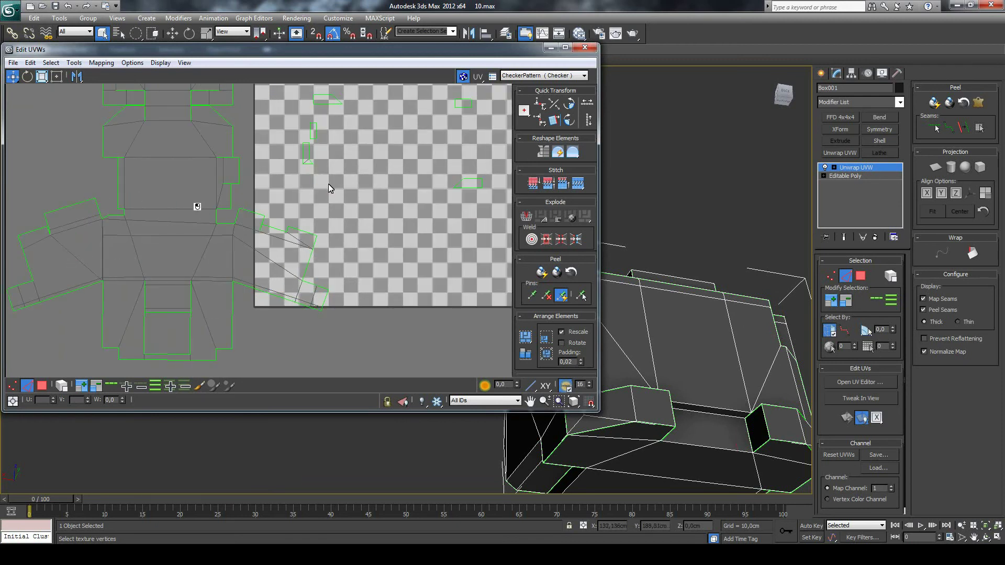
Select the vertical edge on the central shell's left and frame the whole layout.
left_click(117, 182)
scroll(249, 206, "down", 2)
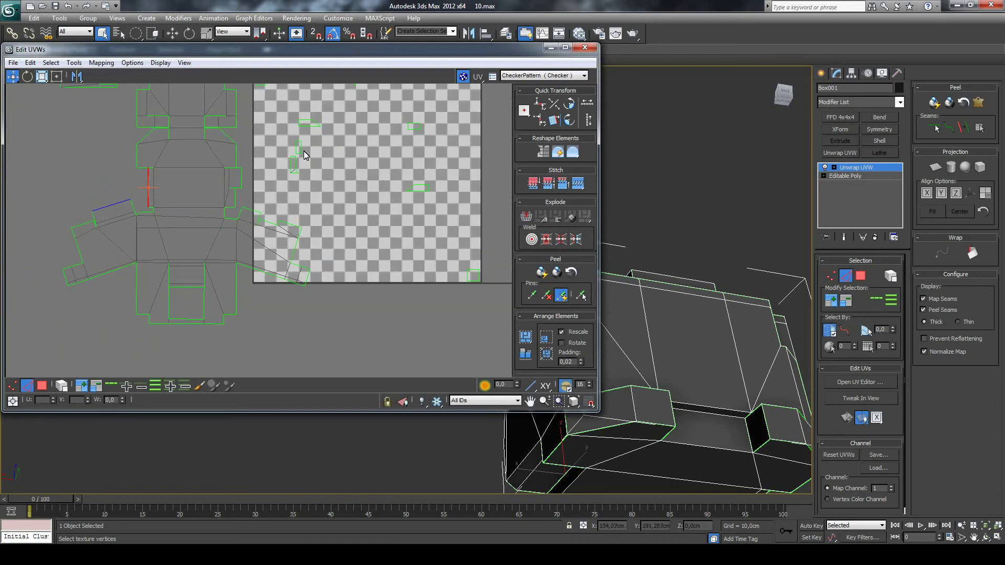
scroll(314, 131, "down", 1)
scroll(338, 109, "down", 1)
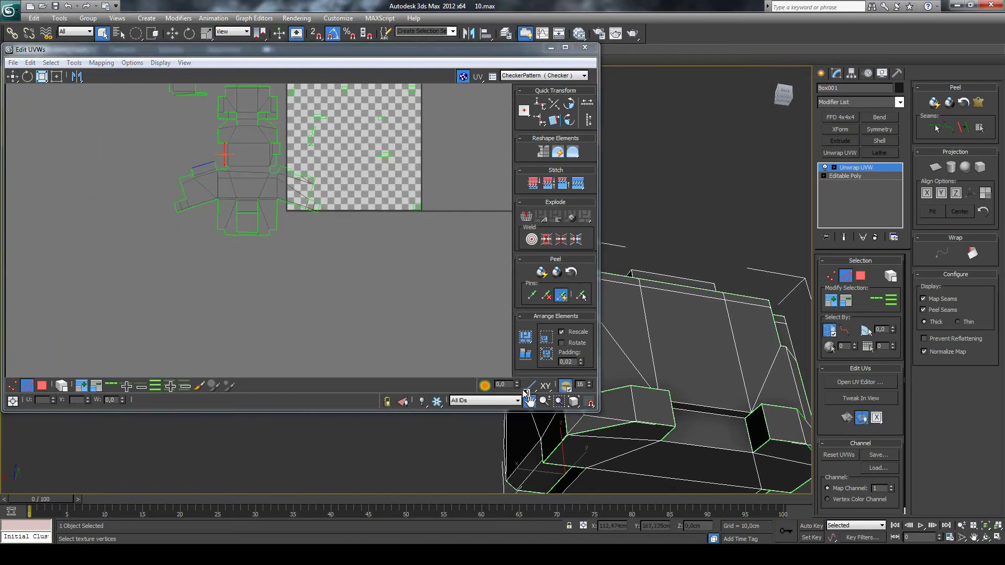
middle_click_drag(379, 165, 380, 205)
scroll(381, 205, "up", 3)
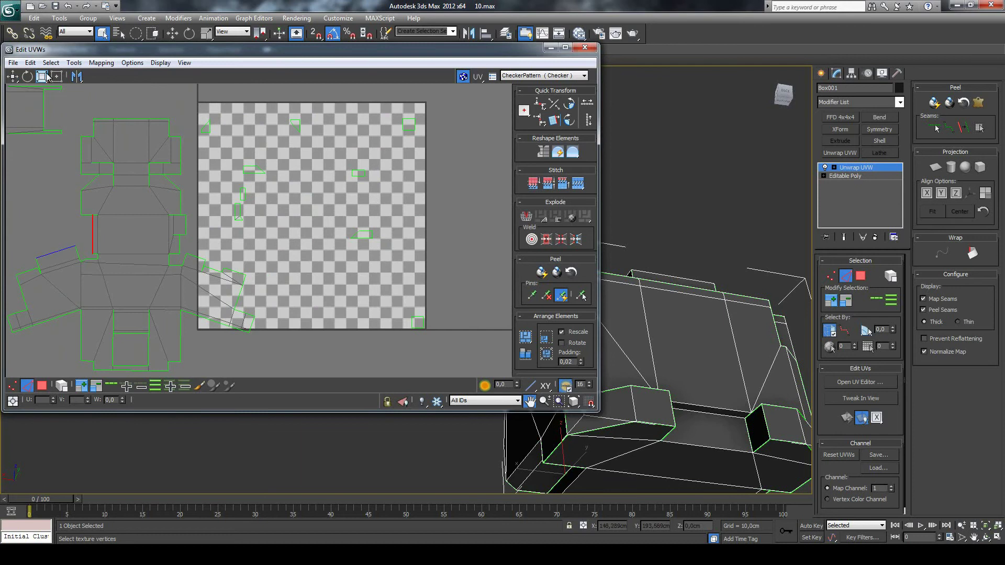
Select the checker's top-left vertex and apply a quad menu command to the lower island.
left_click(12, 76)
left_click(211, 127)
right_click(81, 314)
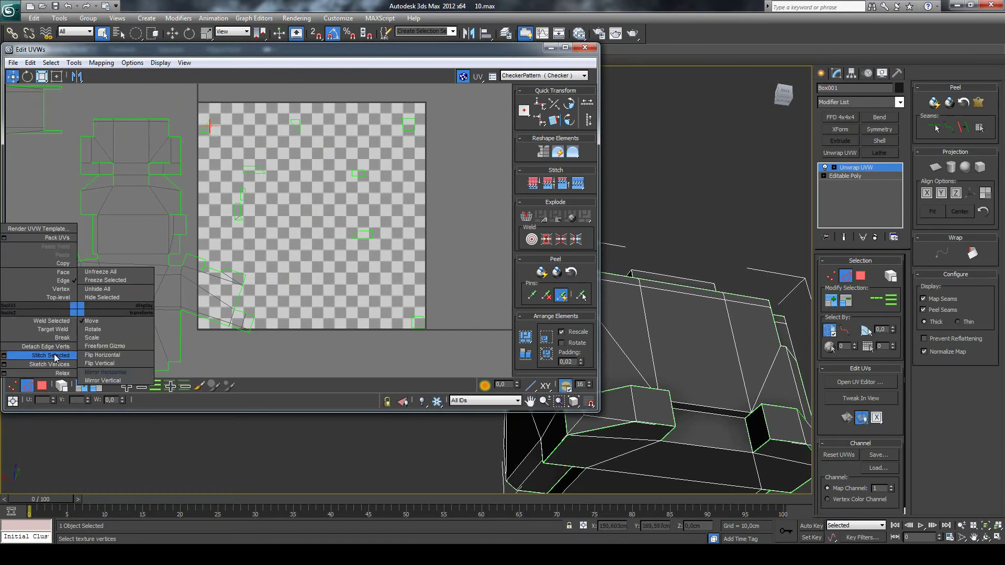
left_click(2, 360)
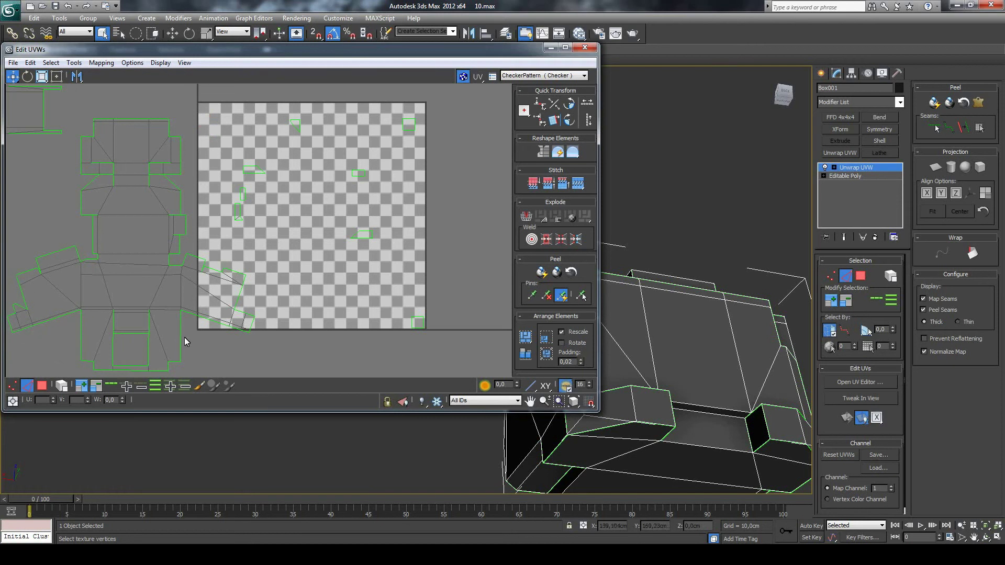
right_click(239, 309)
left_click(222, 352)
Move a vertex on the small UV shell slightly to reshape it.
left_click(239, 209)
left_click_drag(245, 193, 249, 194)
scroll(234, 219, "up", 3)
scroll(322, 212, "down", 2)
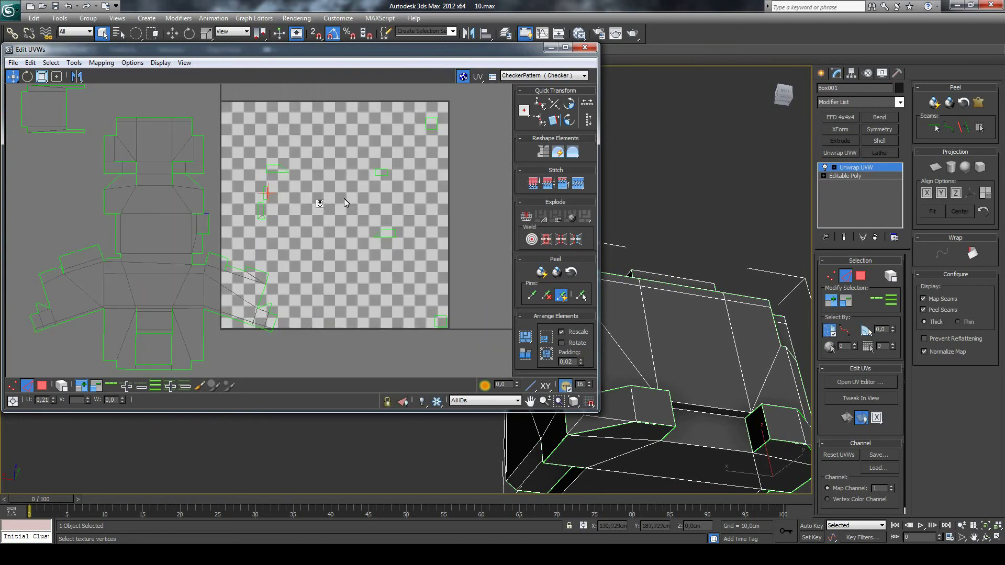
left_click(381, 175)
Box-select several small UV squares and shells, then clear the selection and zoom out.
left_click_drag(423, 115, 438, 133)
left_click_drag(431, 312, 463, 335)
scroll(335, 206, "down", 2)
left_click_drag(273, 184, 309, 222)
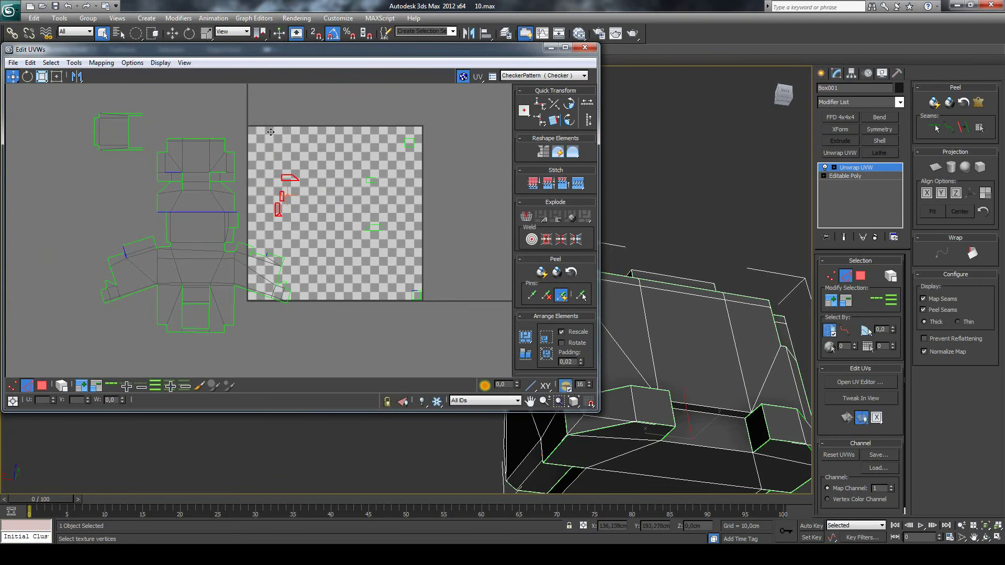
left_click_drag(413, 259, 390, 301)
left_click(334, 241)
scroll(319, 250, "down", 1)
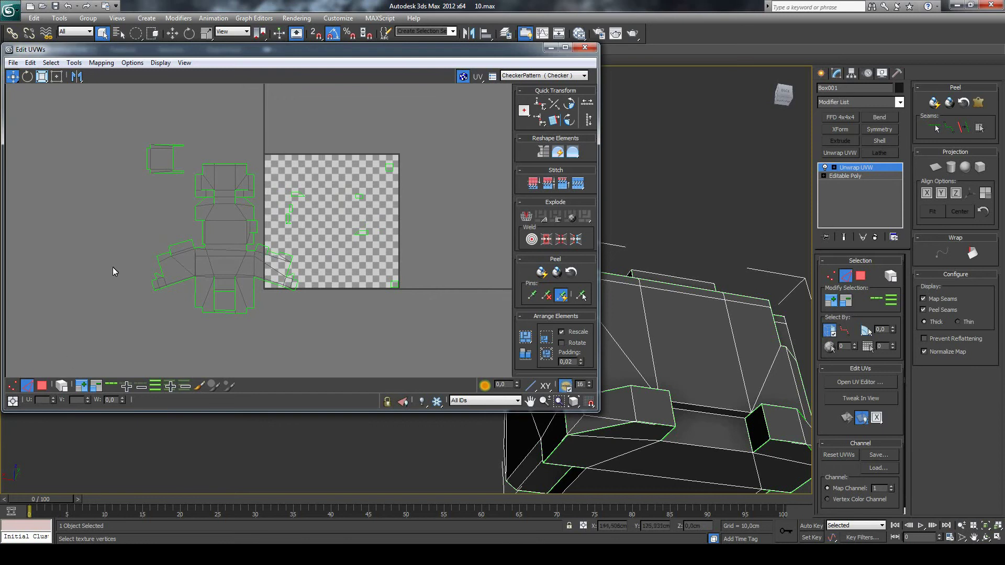
In Face mode with Select Element, reposition the large and small UV shells and pack them.
left_click(42, 386)
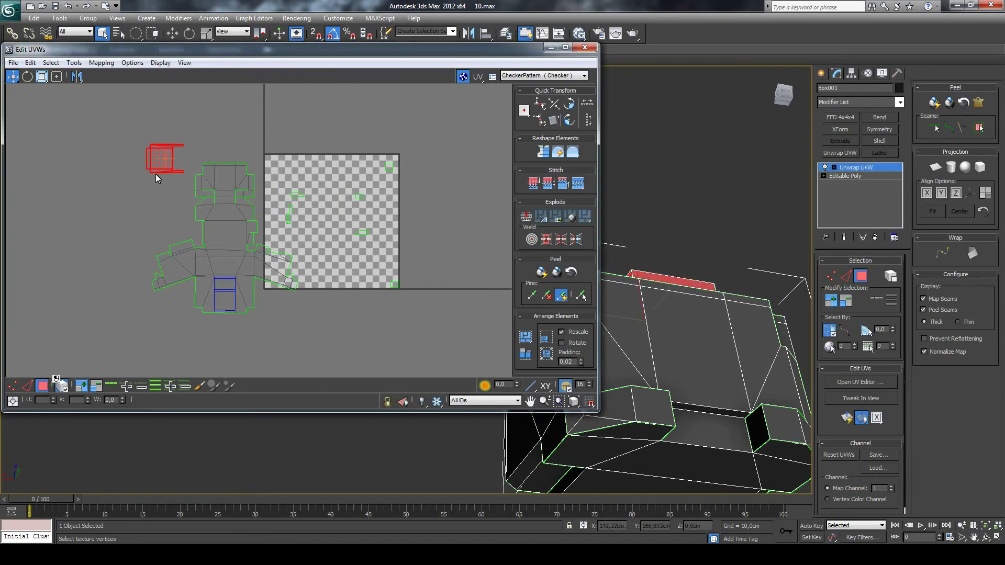
left_click(219, 251)
left_click_drag(231, 251, 299, 229)
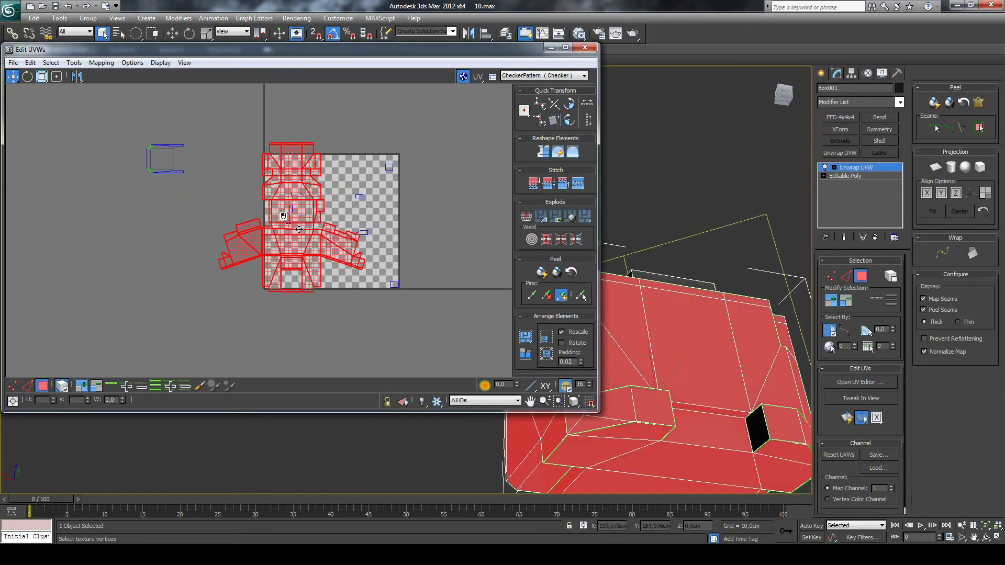
left_click(180, 170)
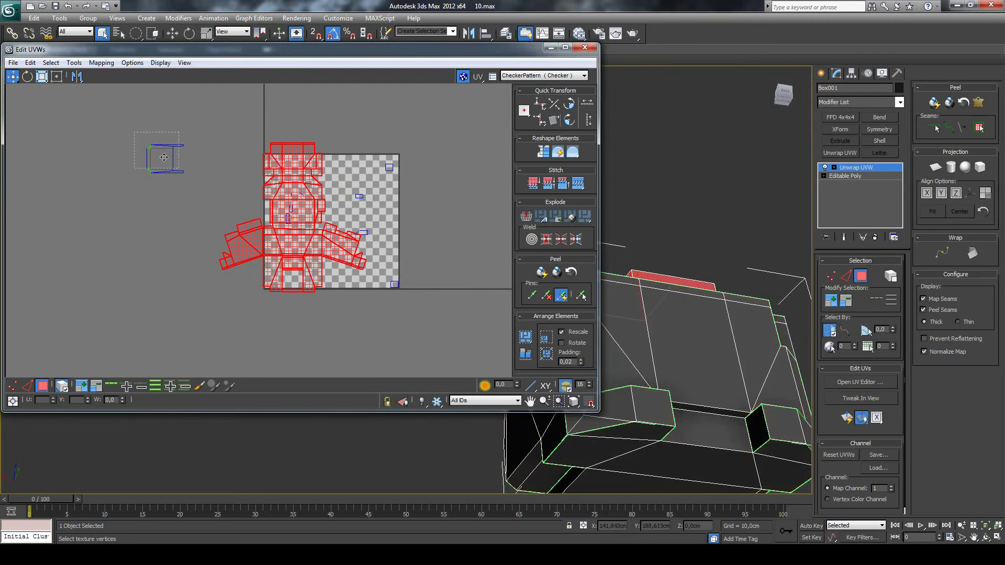
left_click_drag(167, 156, 237, 137)
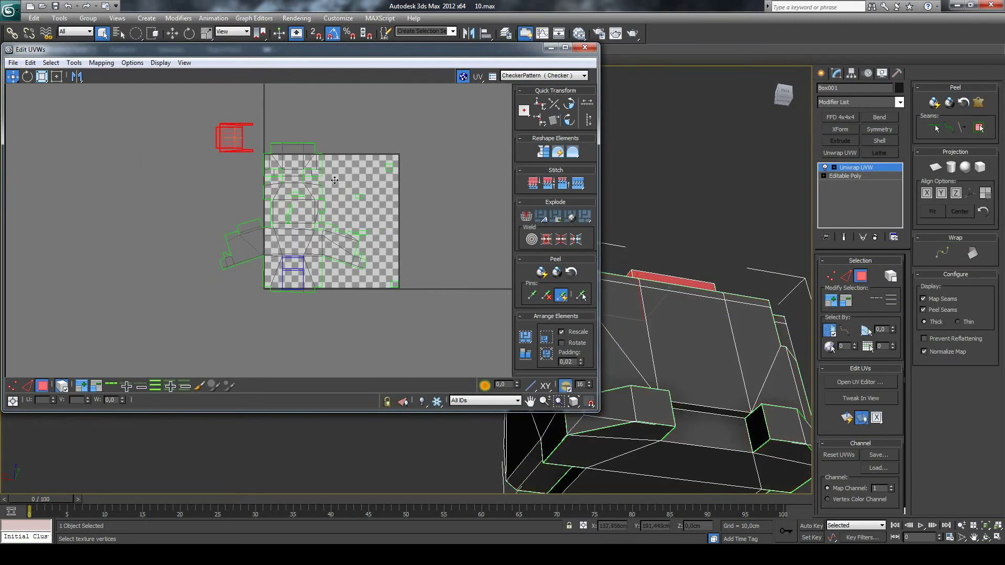
left_click(308, 189)
left_click_drag(307, 189, 227, 205)
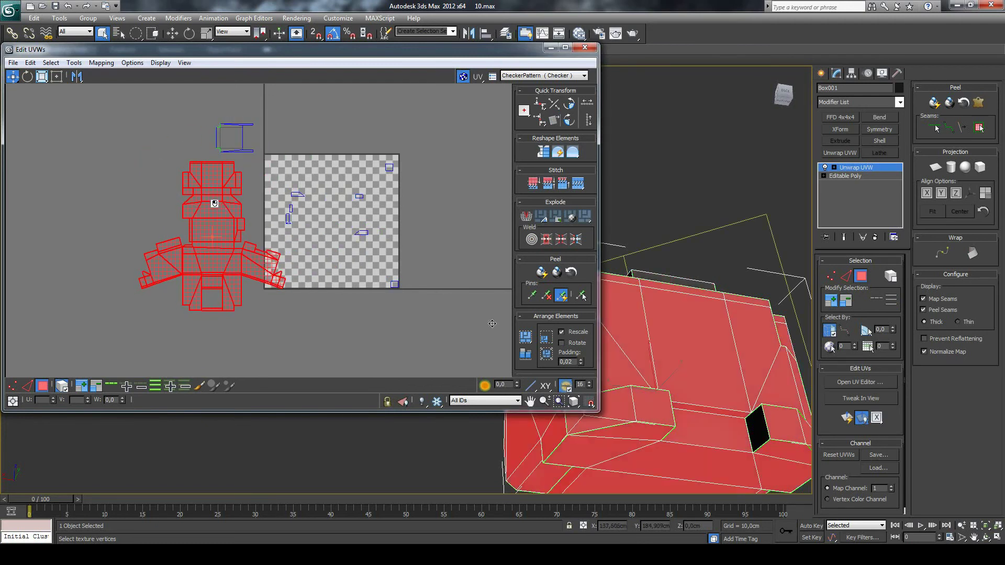
left_click(526, 337)
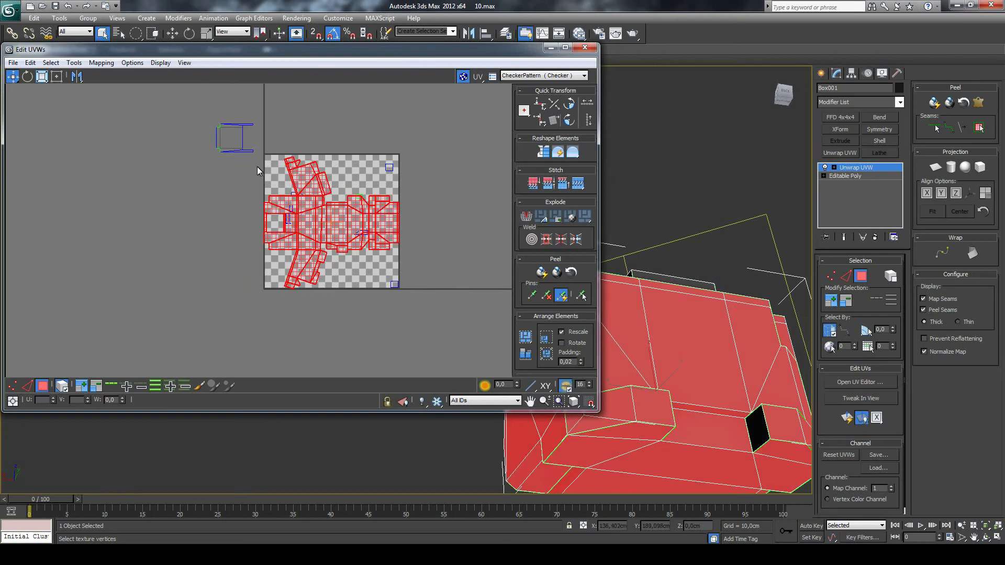
Select all UV shells and re-pack them, then undo that second pack.
left_click(441, 226)
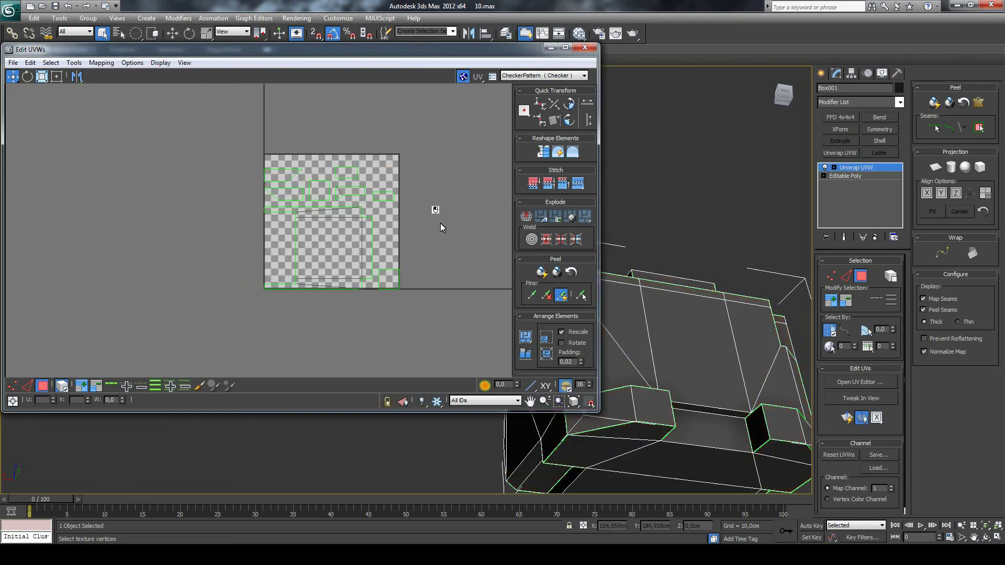
key("ctrl+a")
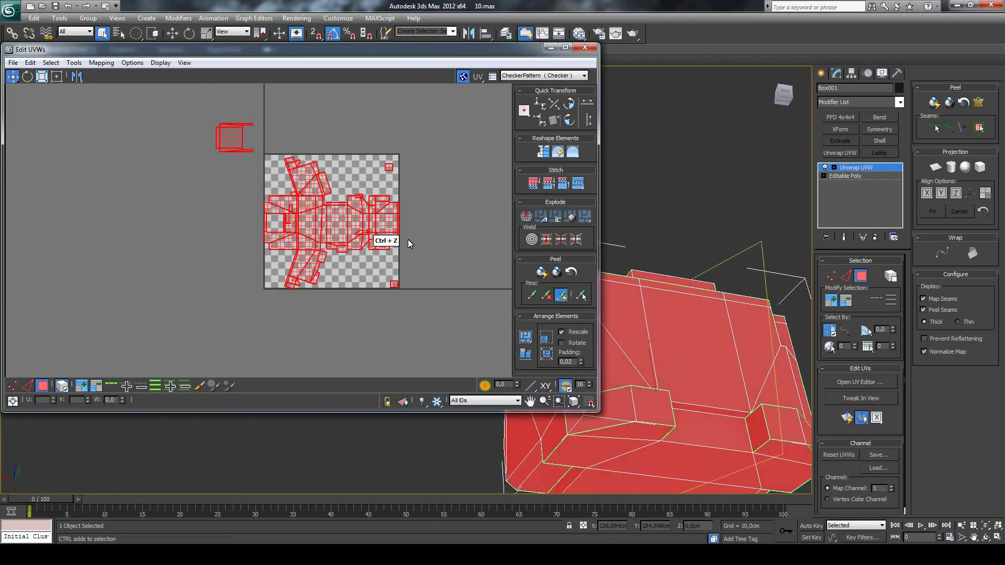
left_click_drag(183, 121, 208, 157)
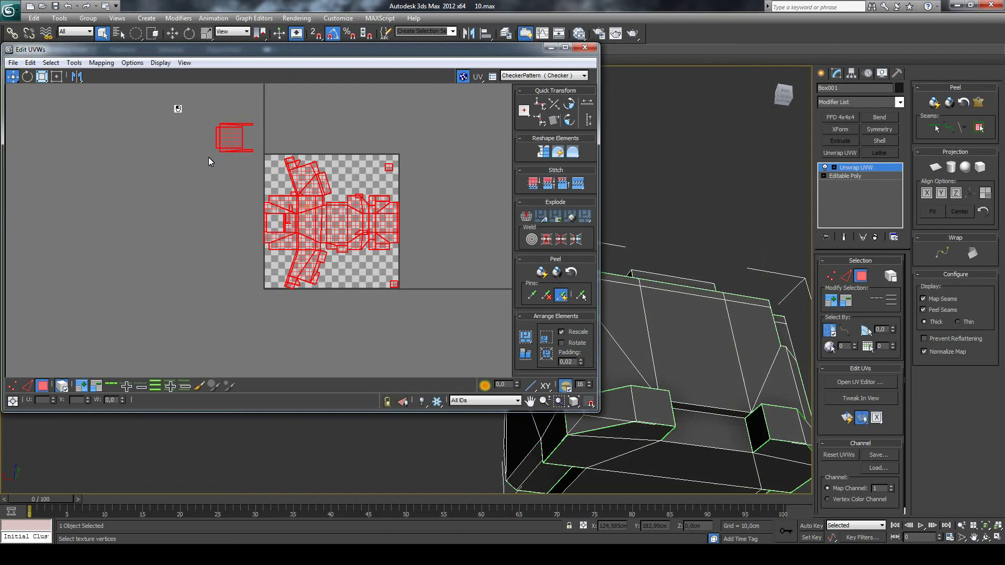
left_click(187, 235)
left_click_drag(210, 116, 415, 313)
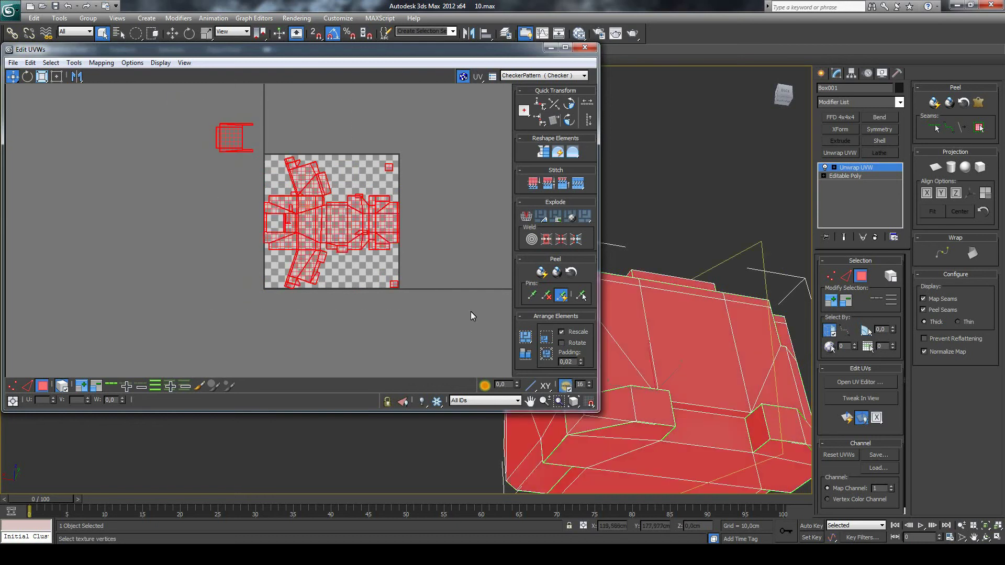
left_click(525, 337)
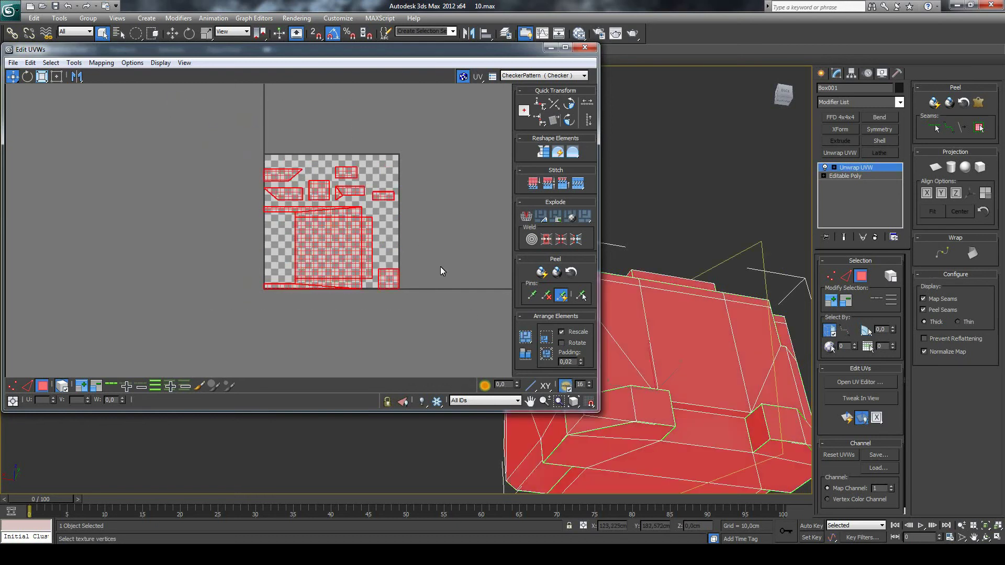
key("ctrl+z")
key("ctrl+z")
key("ctrl+z")
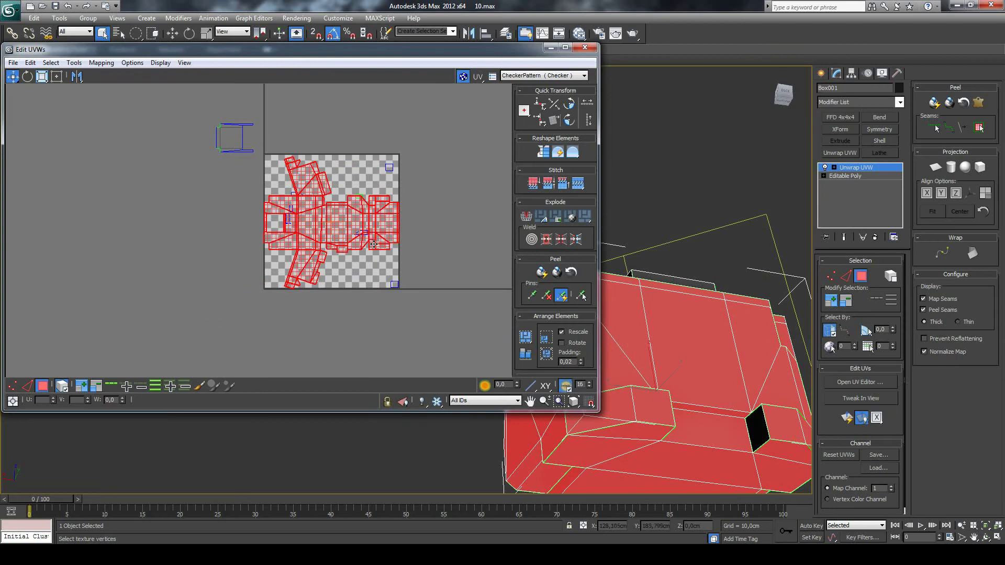
Select all the UV pieces and pack them into the checker square, redoing the pack once.
left_click_drag(374, 244, 221, 234)
left_click_drag(104, 104, 278, 258)
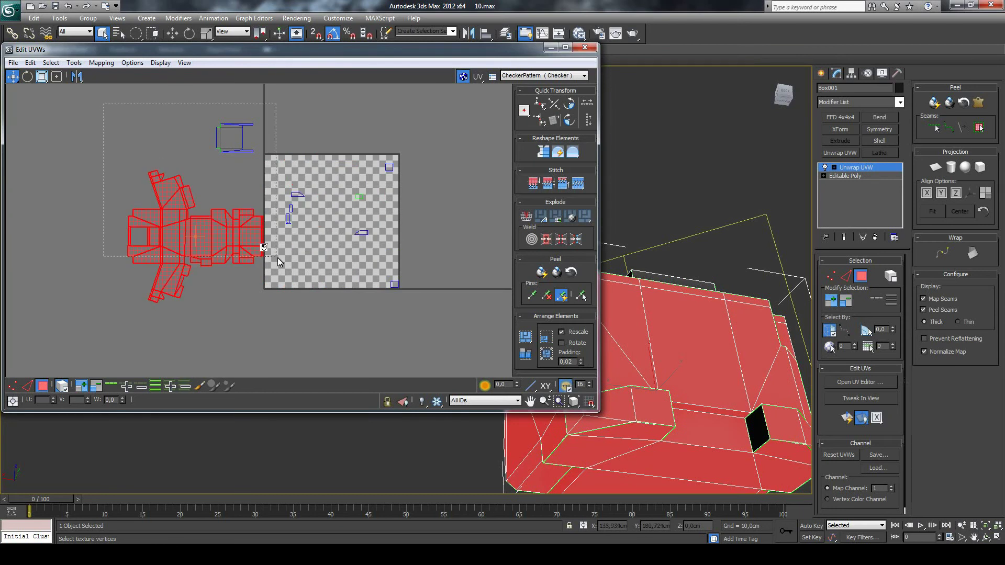
left_click_drag(410, 315, 414, 319)
left_click(526, 336)
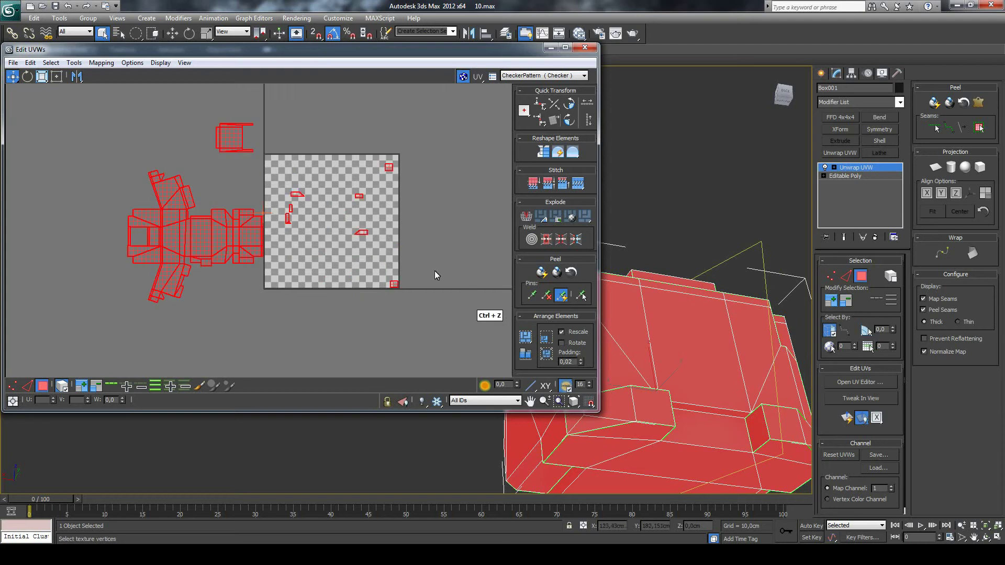
key("ctrl+z")
left_click(523, 334)
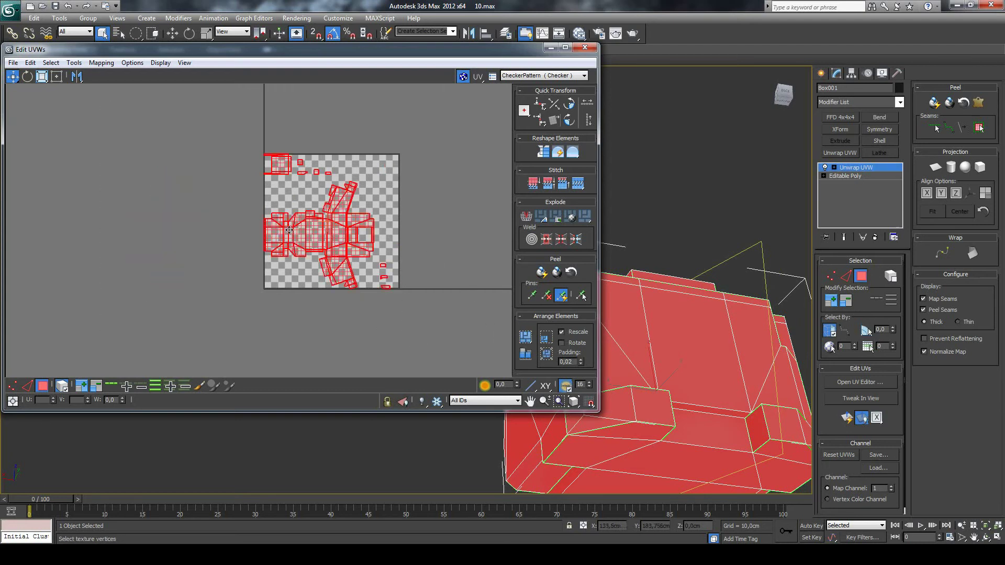
Move every UV shell left out of the checker square and close the Edit UVWs window.
left_click(444, 220)
scroll(433, 228, "up", 2)
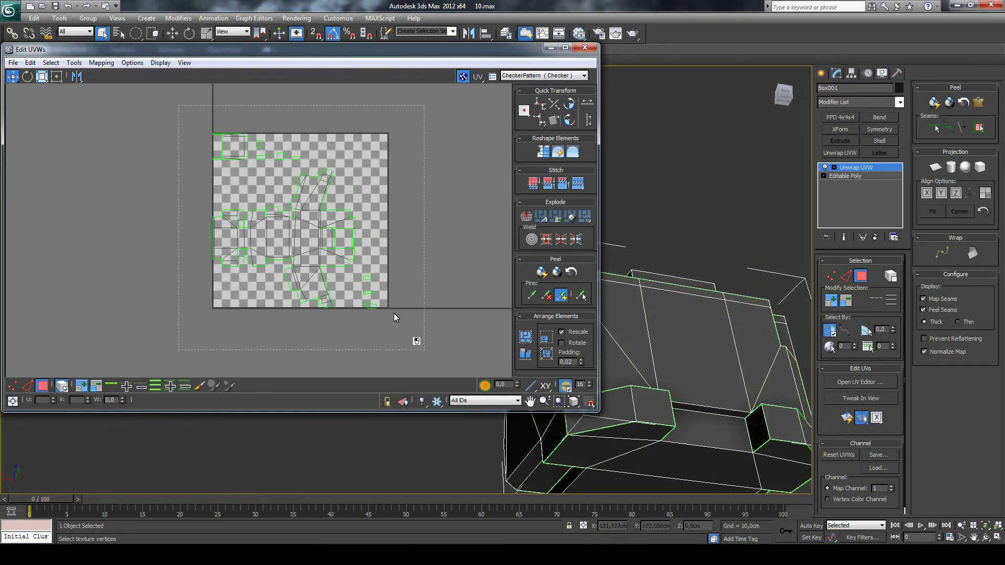
left_click_drag(393, 314, 424, 350)
left_click_drag(202, 249, 10, 242)
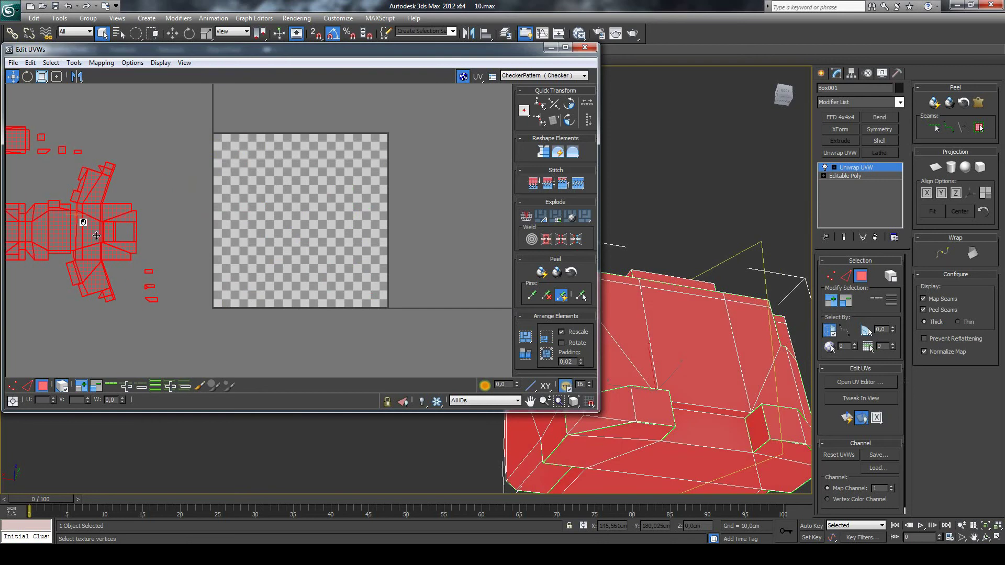
left_click(177, 181)
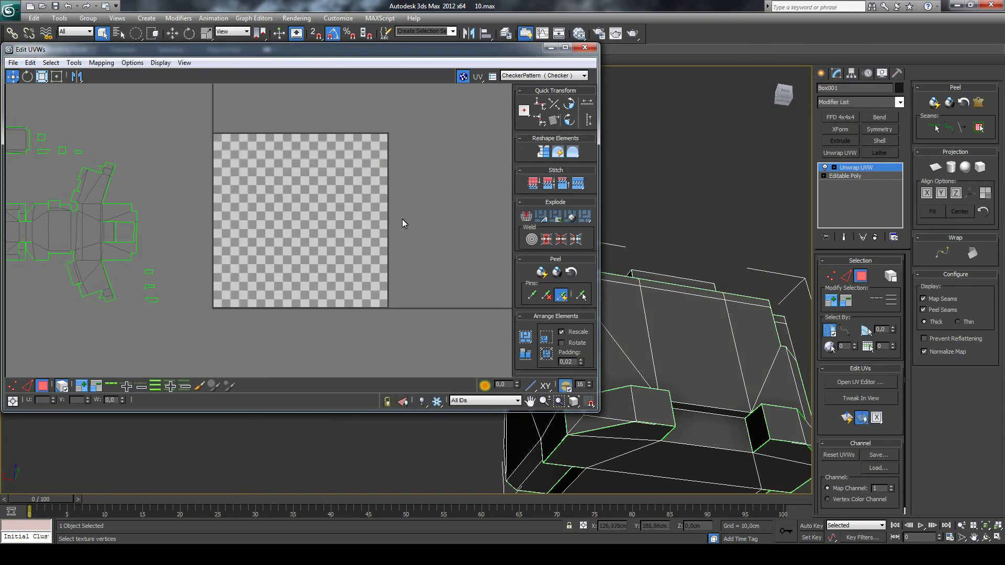
left_click(585, 47)
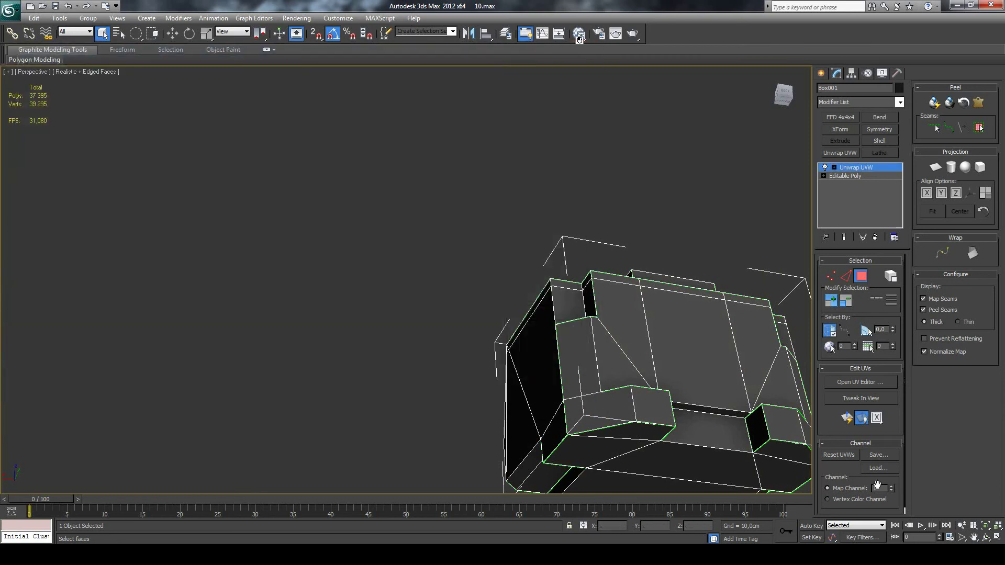
Open the Slate Material Editor and add a new fR-Advanced material node.
left_click(983, 535)
mouse_move(520, 281)
left_mouse_down()
mouse_move(507, 317)
mouse_move(471, 293)
left_mouse_up()
left_click(974, 537)
mouse_move(573, 261)
left_mouse_down()
mouse_move(507, 221)
mouse_move(438, 198)
left_mouse_up()
key("m")
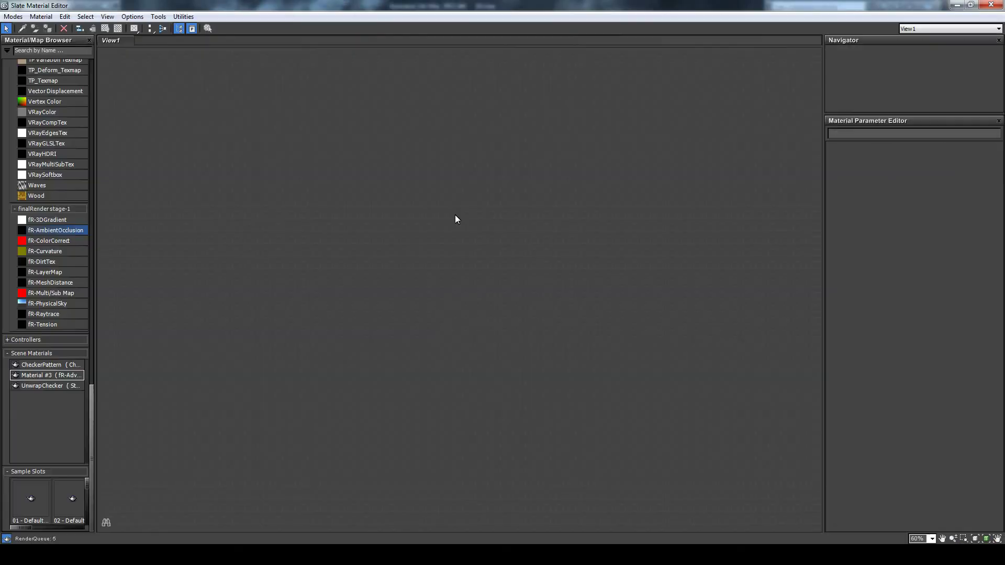
left_click_drag(92, 419, 92, 85)
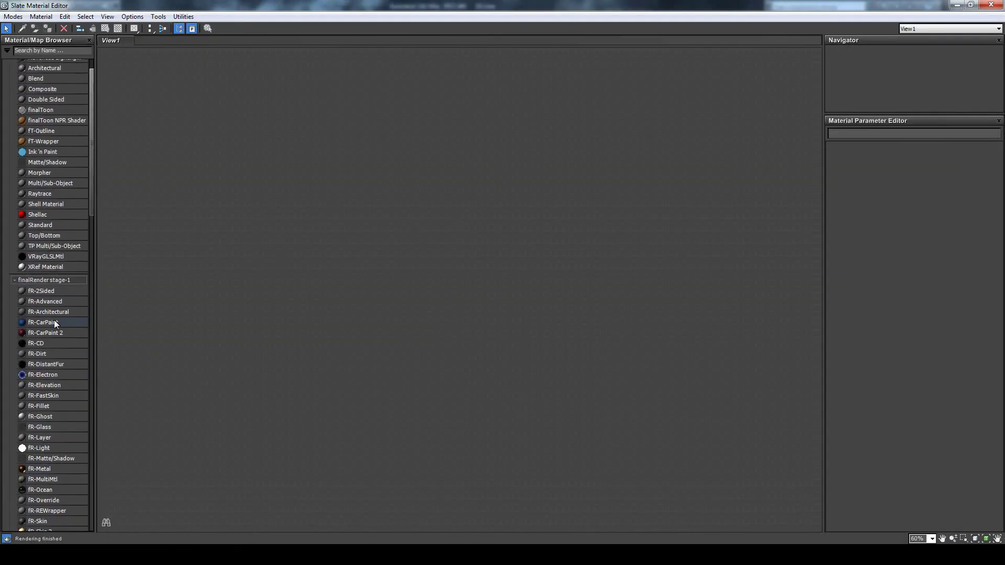
left_click_drag(41, 301, 420, 216)
double_click(410, 195)
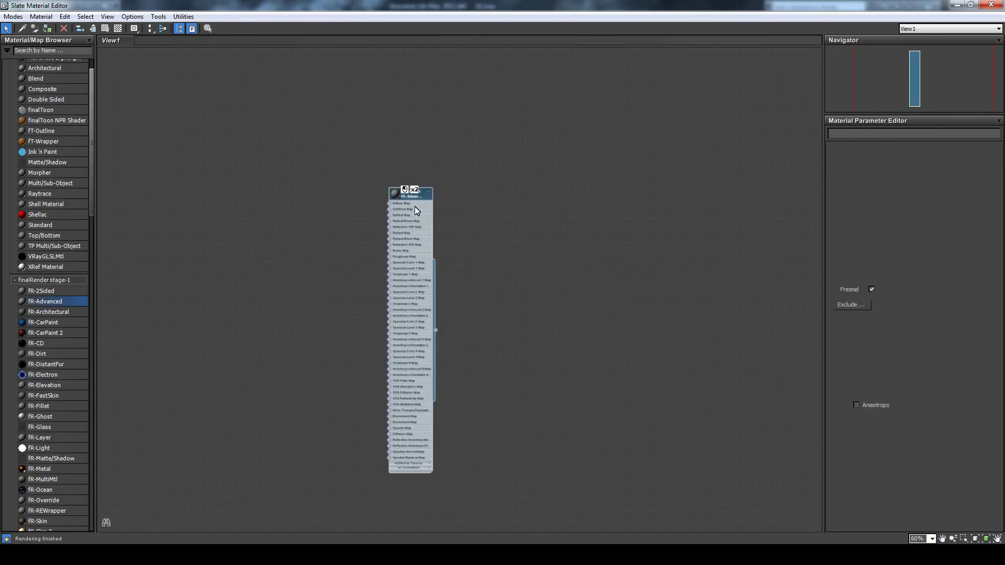
double_click(409, 186)
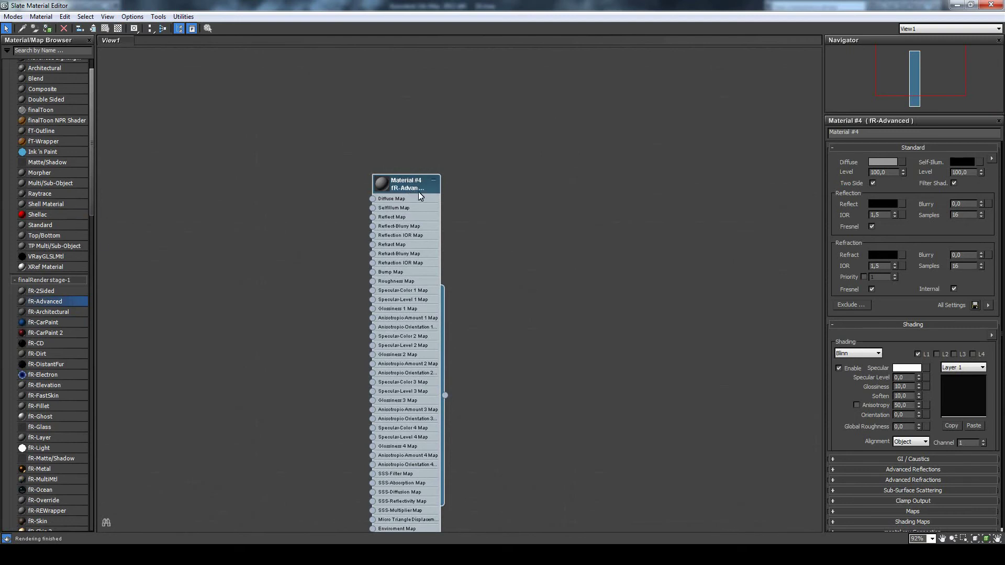
Plug a Checker map into the diffuse slot with U and V tiling of 30.
left_click(902, 162)
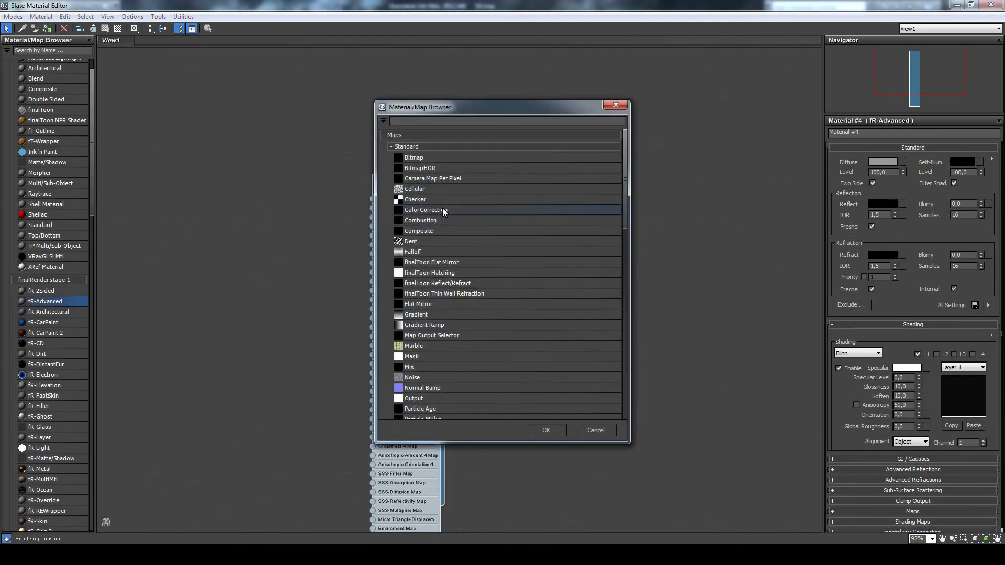
double_click(423, 200)
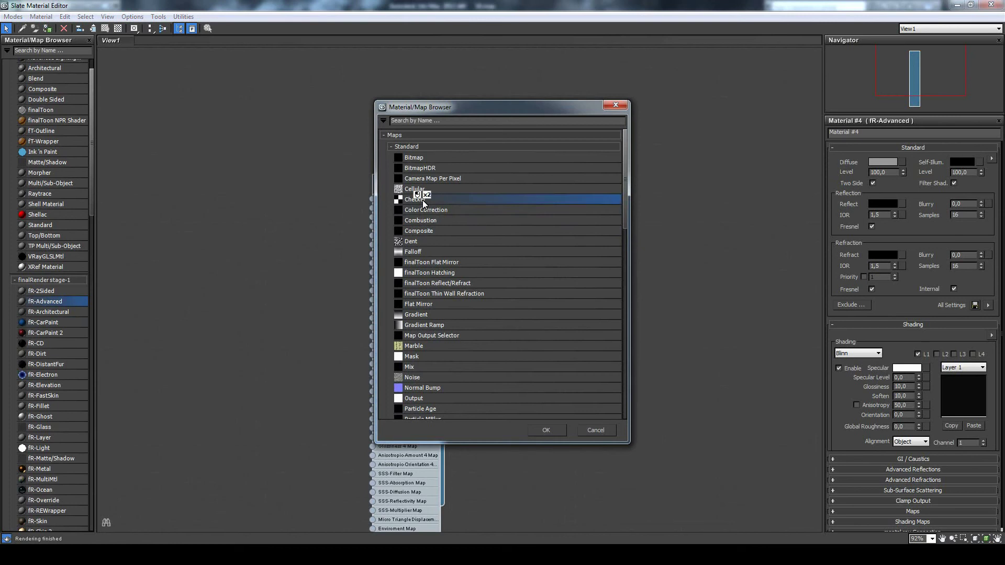
double_click(290, 188)
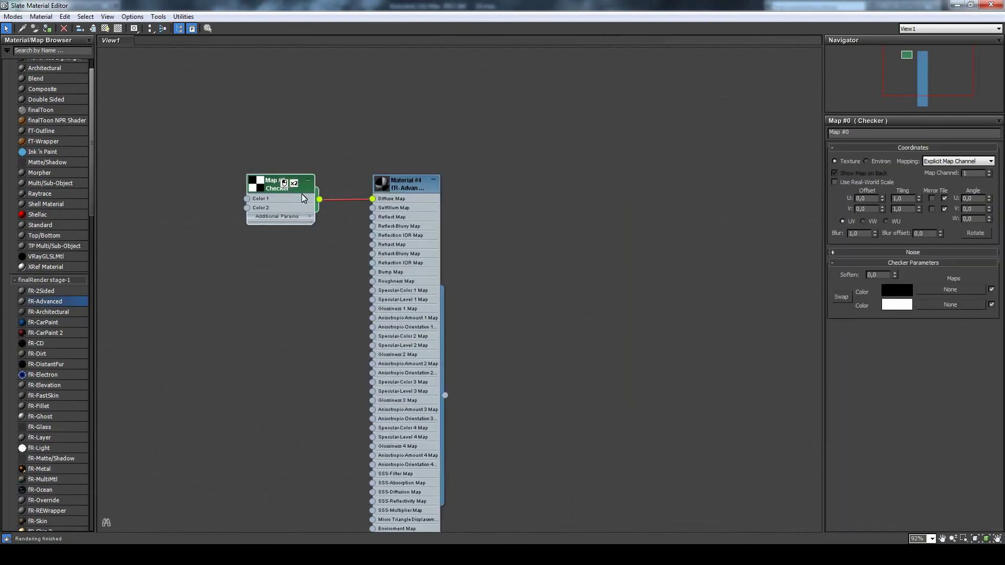
double_click(897, 198)
type("30")
key("Return")
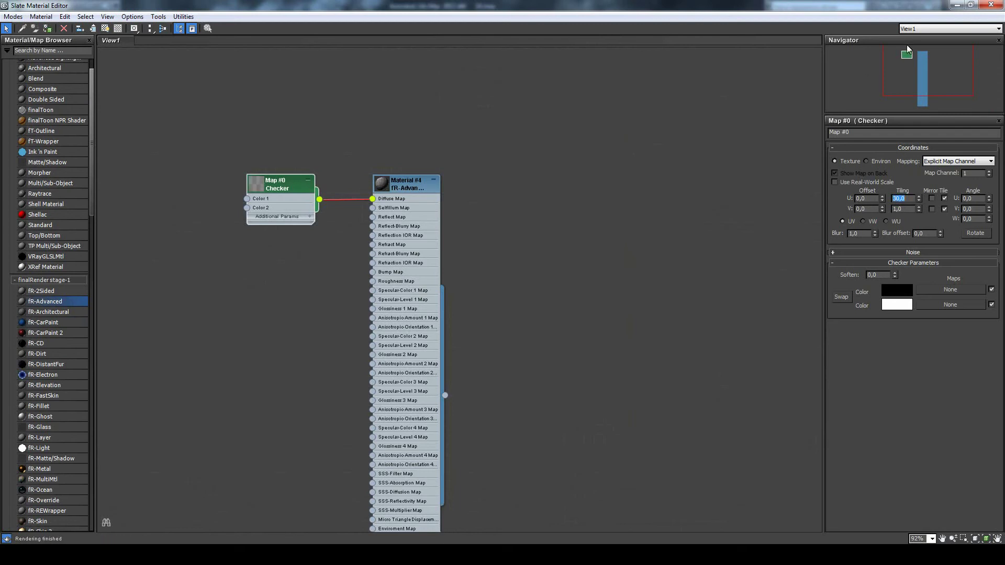
double_click(900, 208)
type("30")
key("Return")
Select Material #4 and restore the material editor to a smaller window.
left_click(588, 225)
left_click(391, 185)
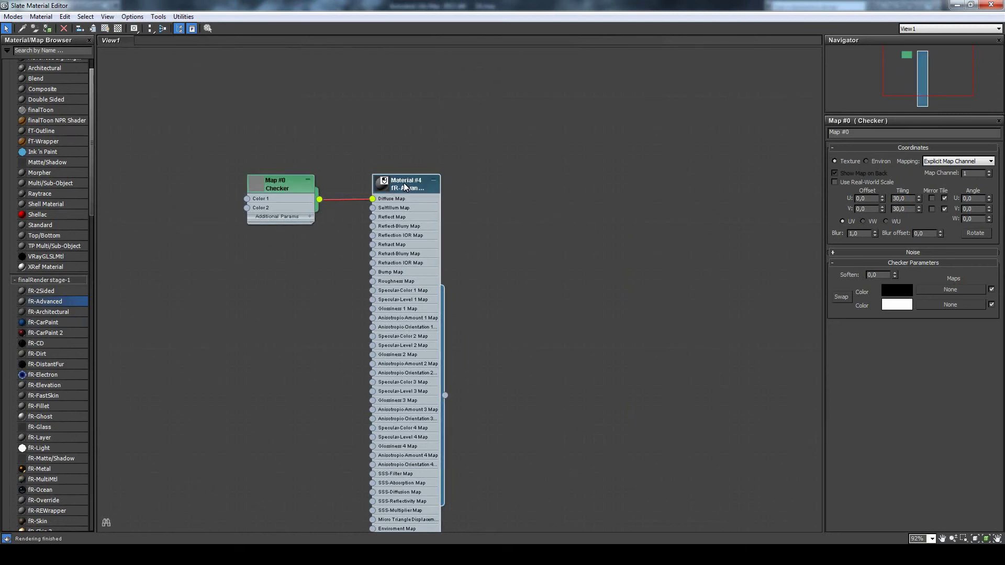
double_click(391, 185)
left_click(968, 5)
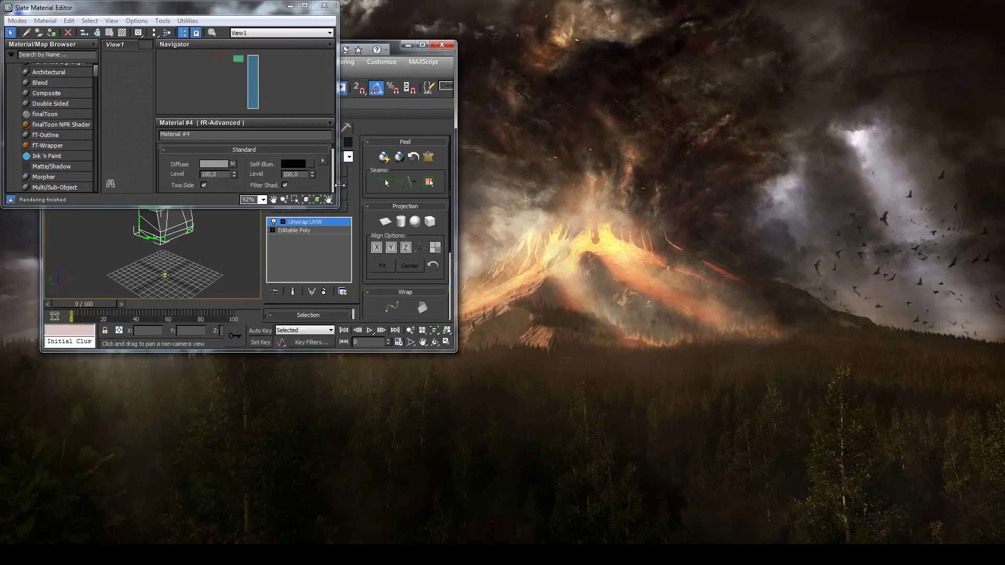
Maximize 3ds Max, reposition the floating Slate editor, and assign Material #4 to the box.
left_click_drag(243, 10, 722, 126)
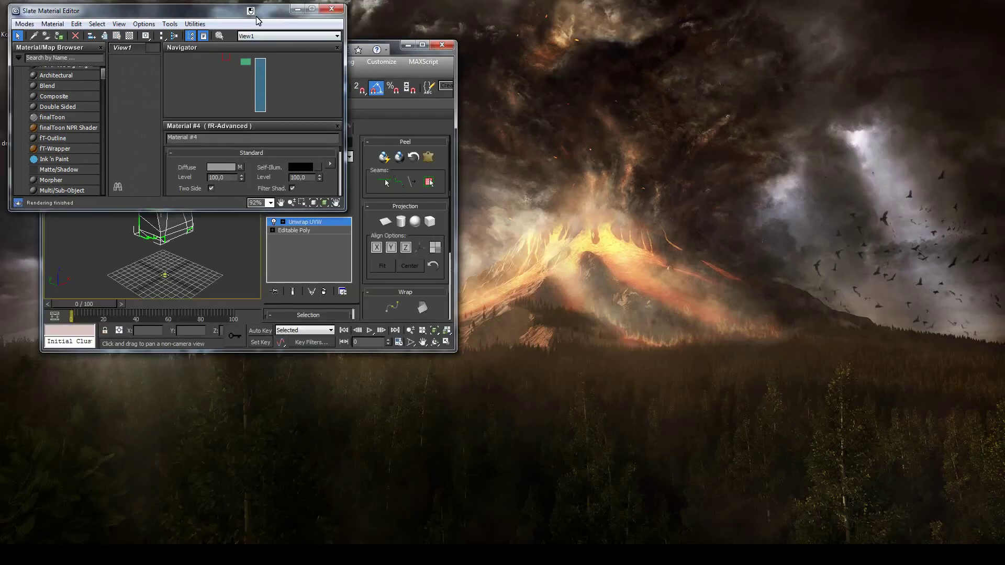
left_click(423, 45)
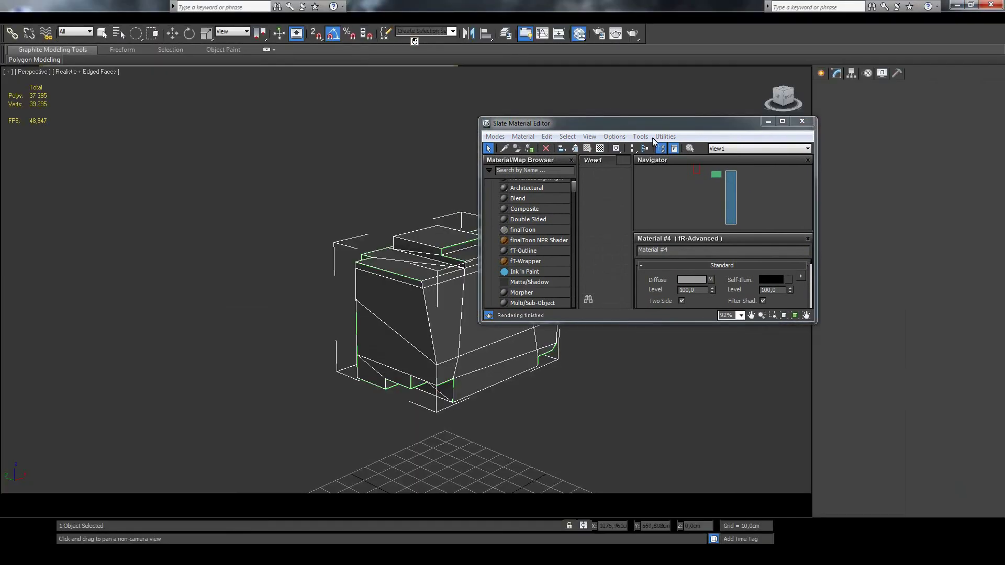
left_click_drag(680, 126, 692, 121)
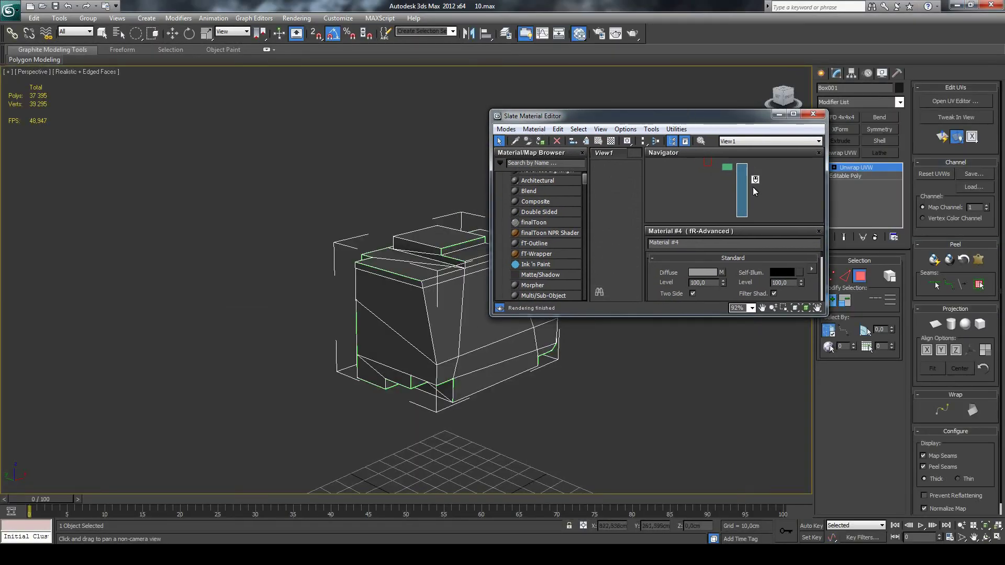
left_click_drag(689, 121, 674, 116)
left_click_drag(693, 160, 727, 163)
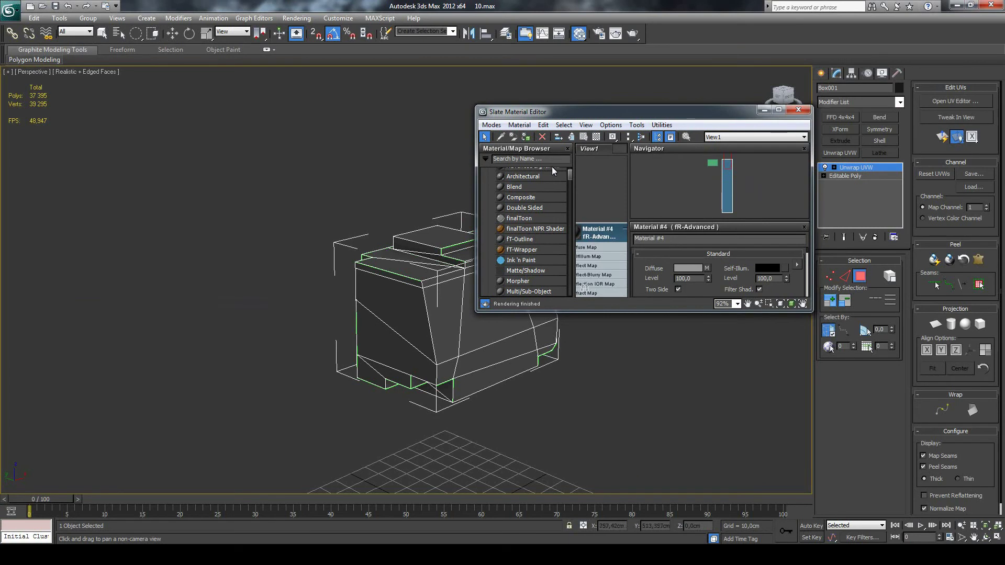
left_click(525, 137)
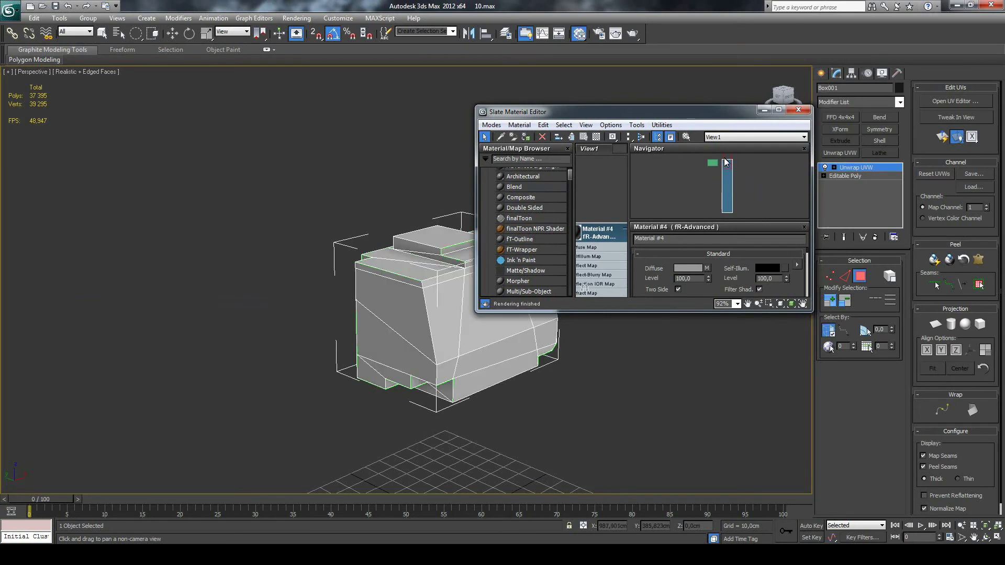
left_click_drag(728, 162, 712, 160)
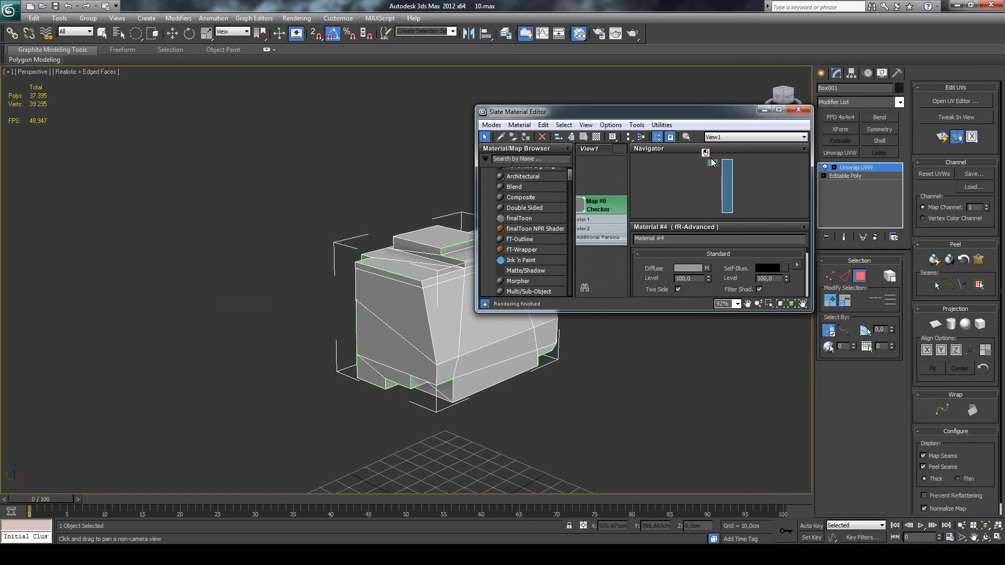
Turn on Show Shaded Material in Viewport for the Checker map and close Slate.
double_click(604, 205)
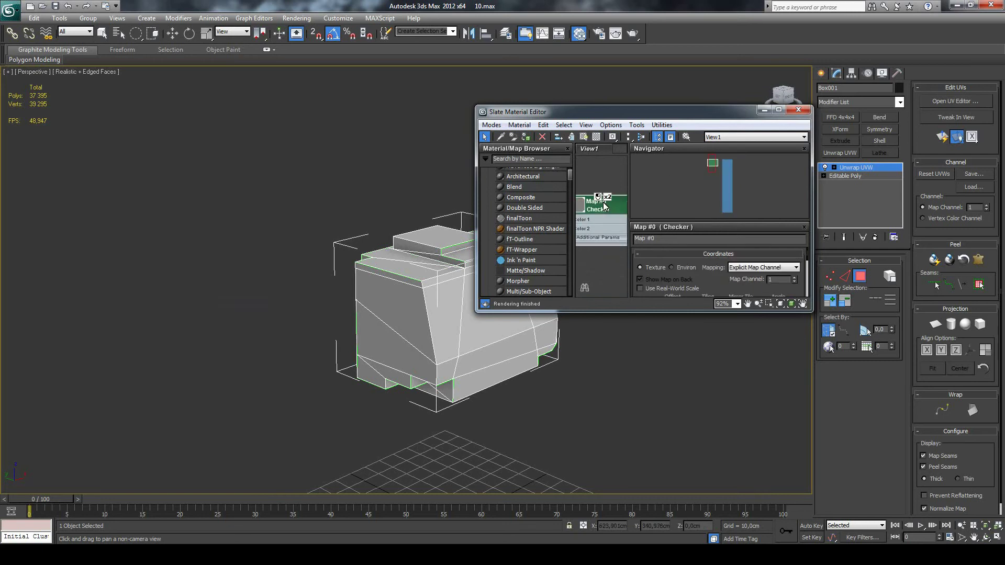
left_click(584, 137)
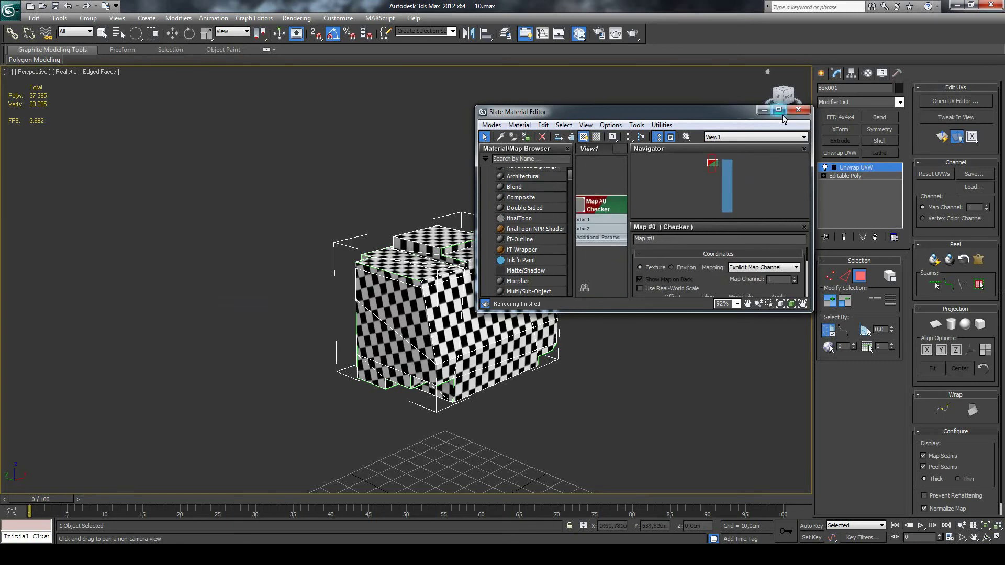
left_click(798, 110)
scroll(523, 157, "up", 3)
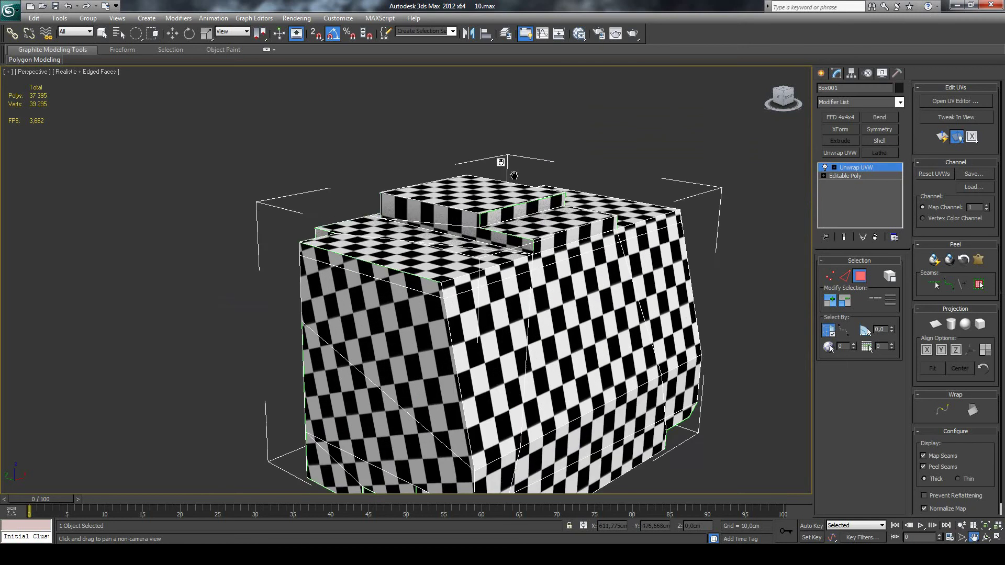
scroll(511, 181, "up", 3)
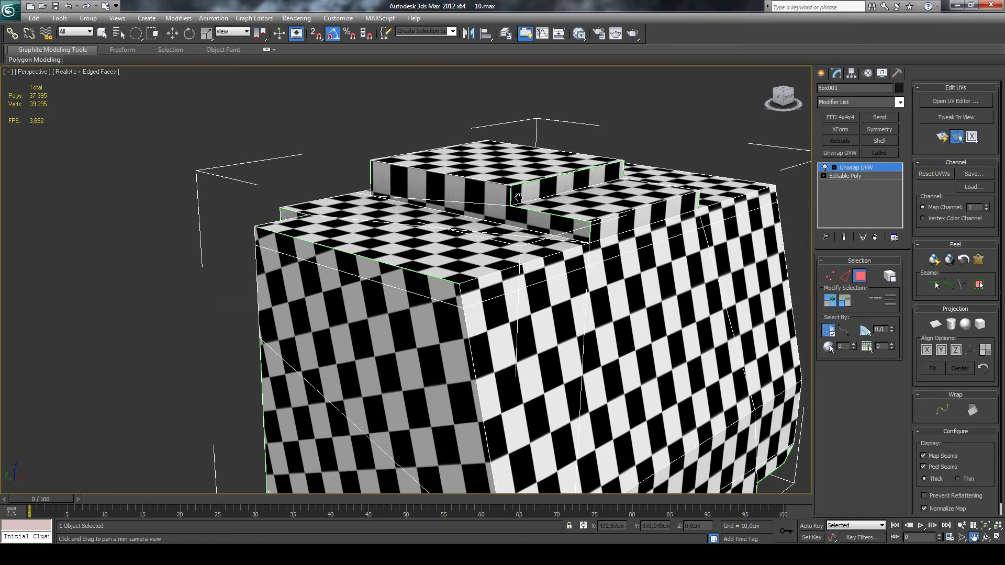
scroll(518, 197, "down", 3)
scroll(511, 183, "down", 2)
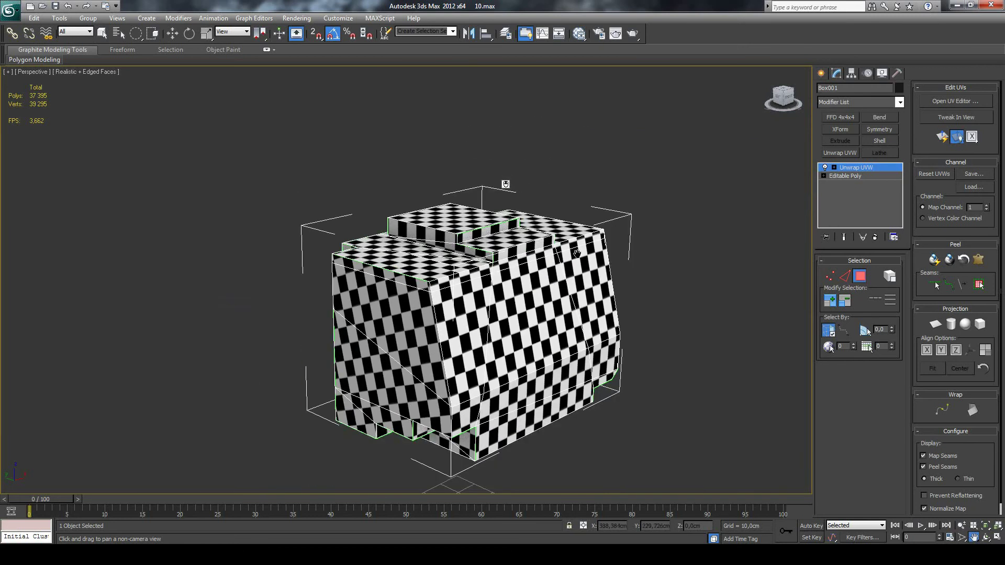
left_click(984, 539)
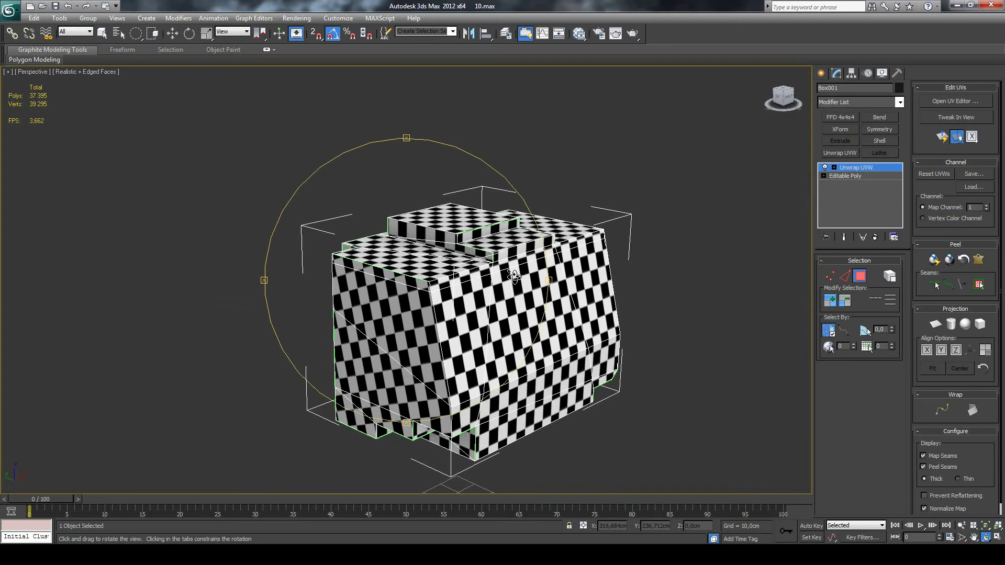
mouse_move(453, 286)
left_mouse_down()
mouse_move(527, 243)
mouse_move(508, 303)
left_mouse_up()
mouse_move(524, 270)
left_mouse_down()
mouse_move(510, 273)
mouse_move(502, 295)
mouse_move(517, 304)
left_mouse_up()
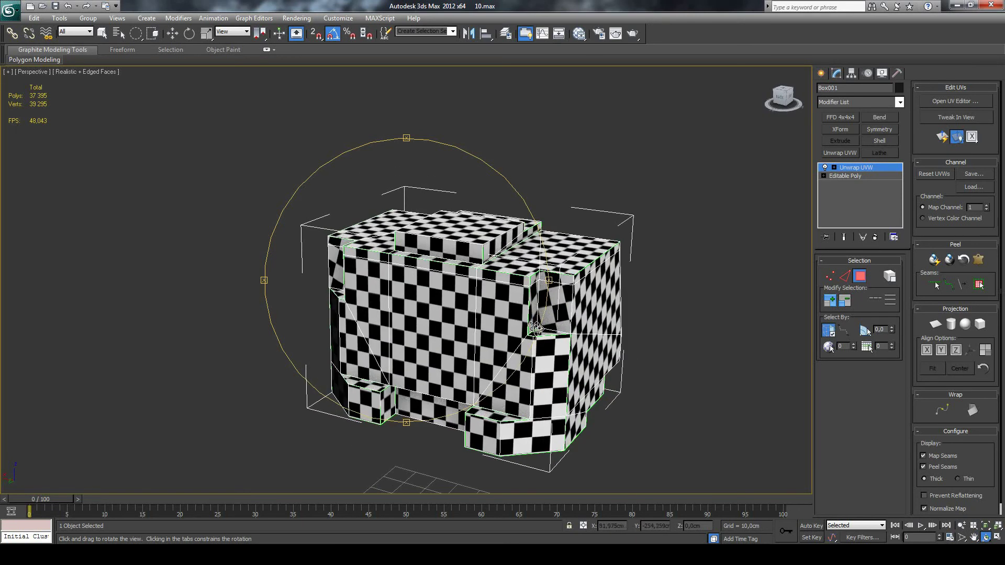
mouse_move(536, 327)
left_mouse_down()
mouse_move(433, 282)
mouse_move(579, 210)
mouse_move(597, 245)
mouse_move(642, 260)
mouse_move(637, 235)
mouse_move(642, 262)
mouse_move(689, 280)
mouse_move(700, 274)
mouse_move(709, 314)
mouse_move(745, 273)
mouse_move(549, 292)
mouse_move(432, 265)
left_mouse_up()
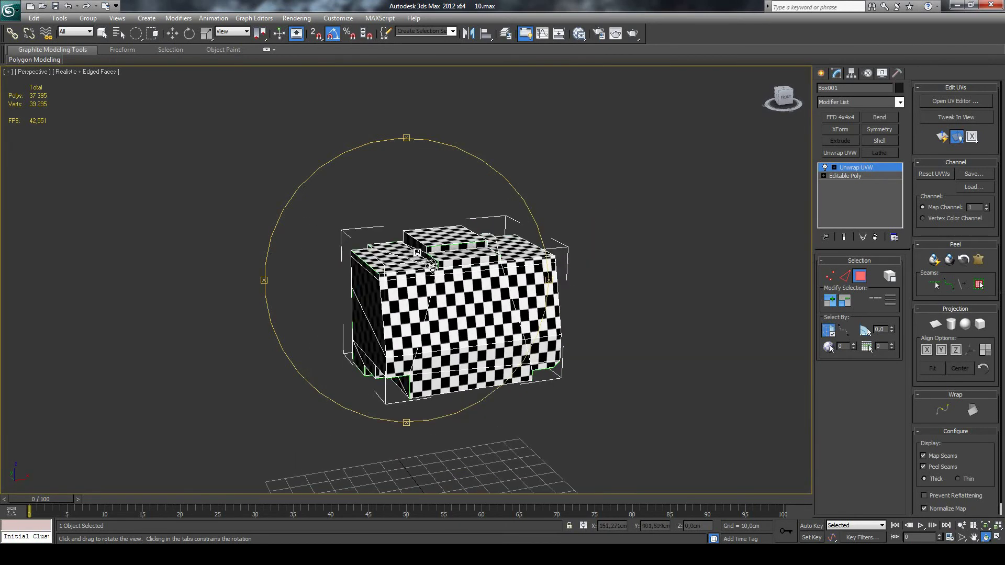
Use Unhide All in the Display panel, select Box003, then Hide Unselected.
mouse_move(783, 99)
left_click(883, 73)
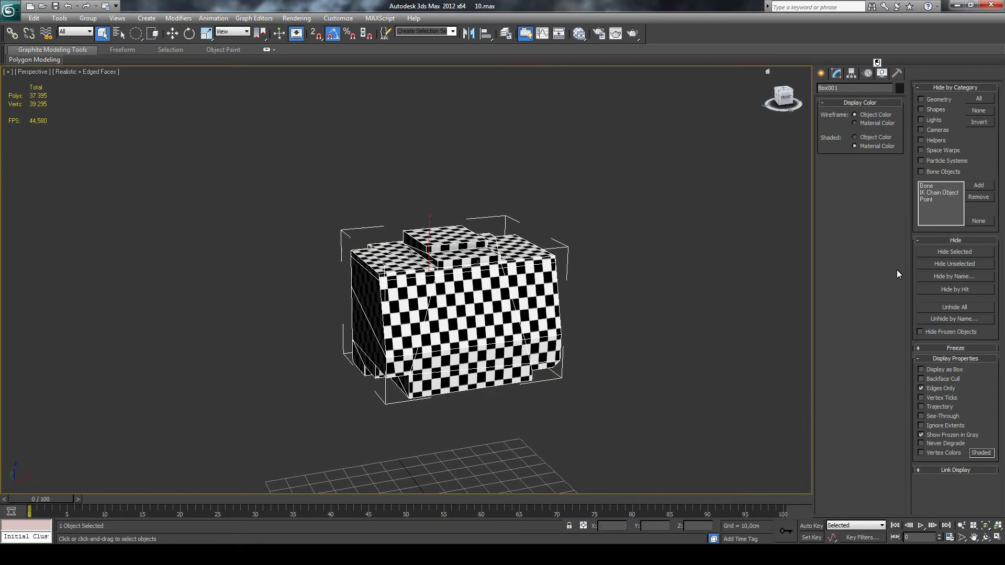
left_click(948, 308)
left_click(748, 275)
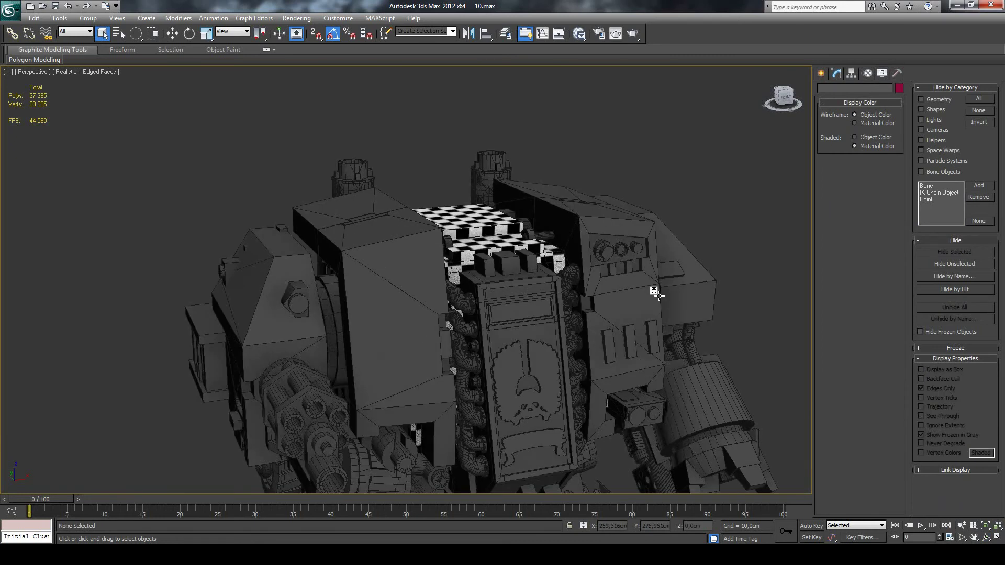
left_click(408, 270)
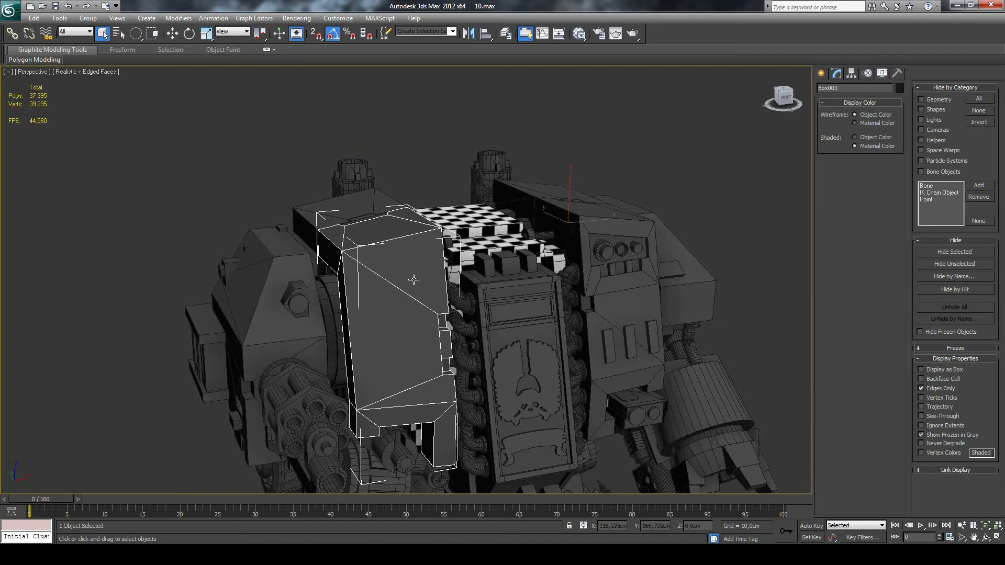
left_click(936, 264)
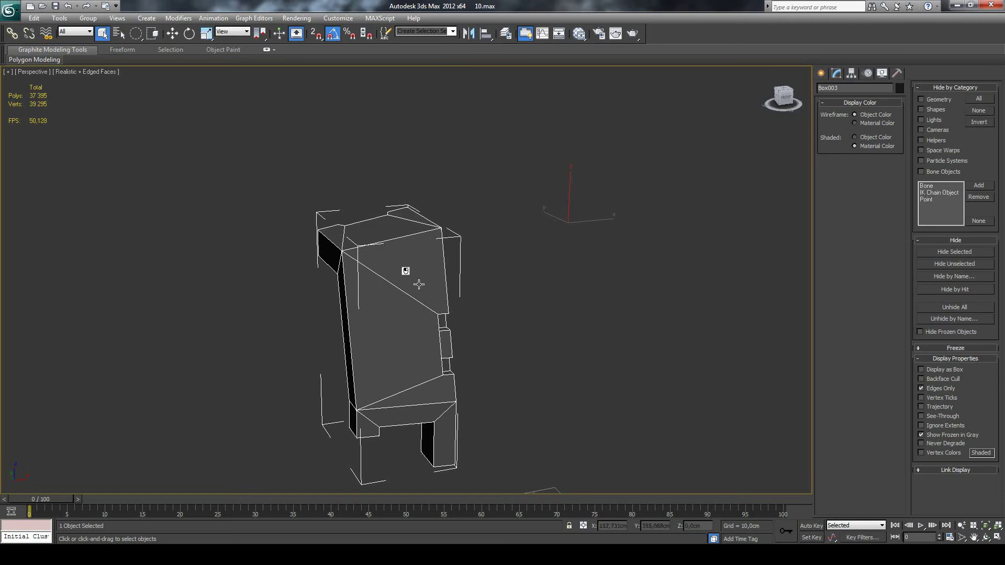
Add an Unwrap UVW modifier to Box003 from the Modify panel and open its UV Editor.
left_click(837, 73)
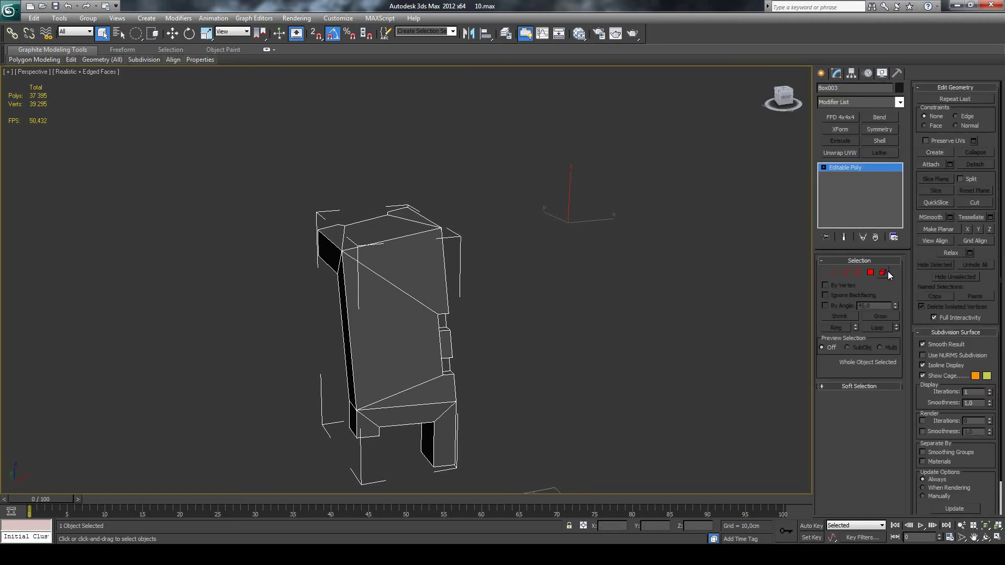
left_click(884, 272)
left_click(445, 288)
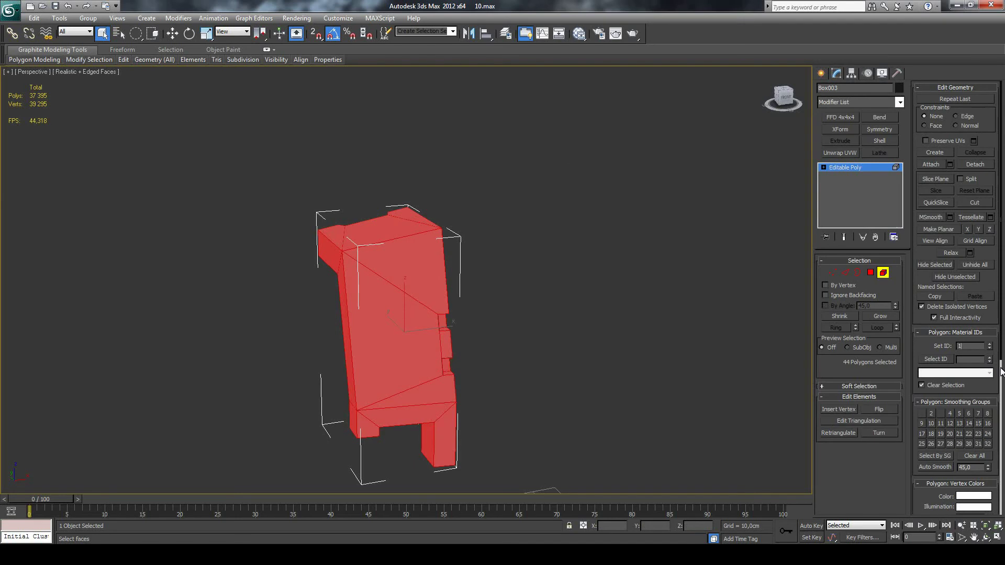
left_click(545, 281)
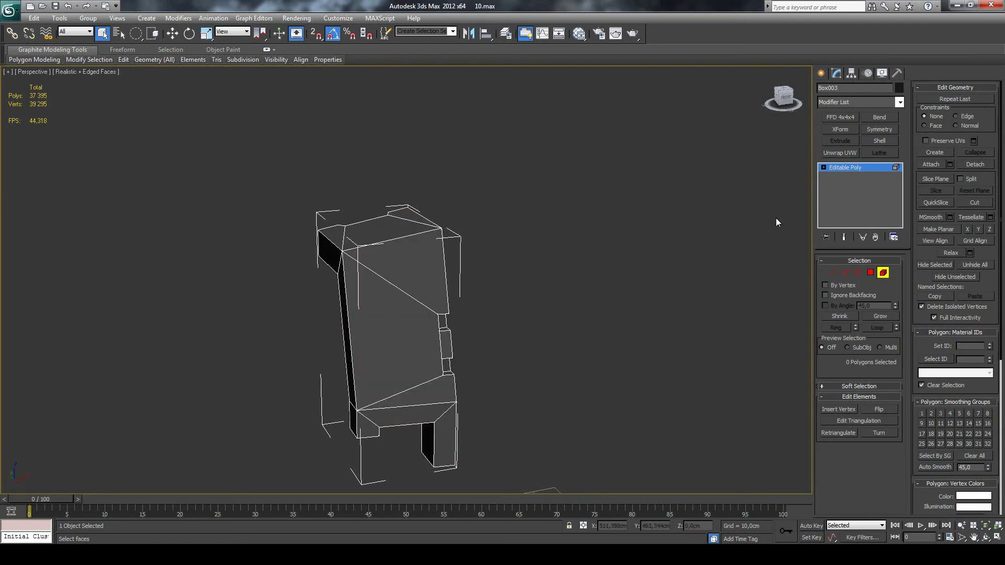
left_click(883, 273)
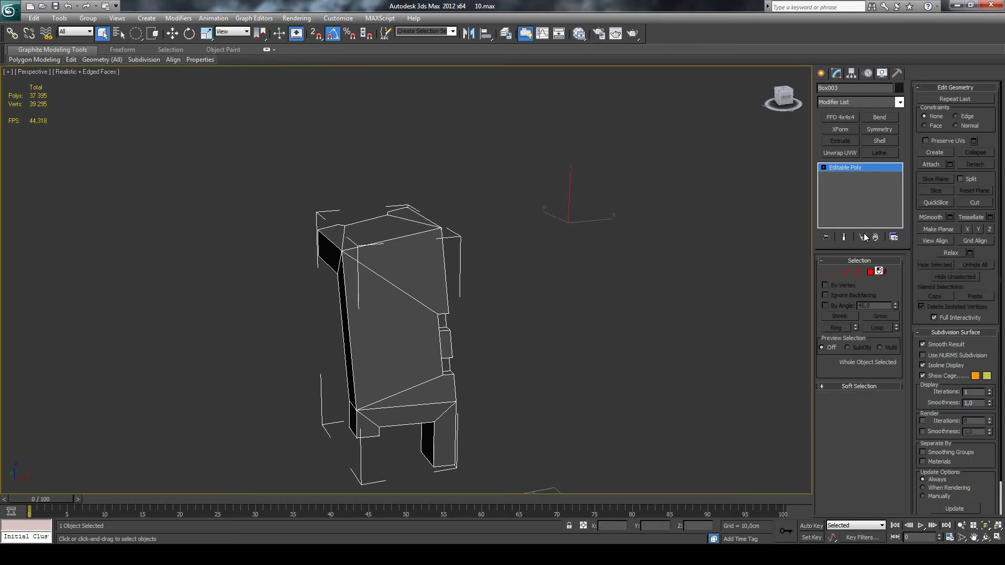
left_click(839, 153)
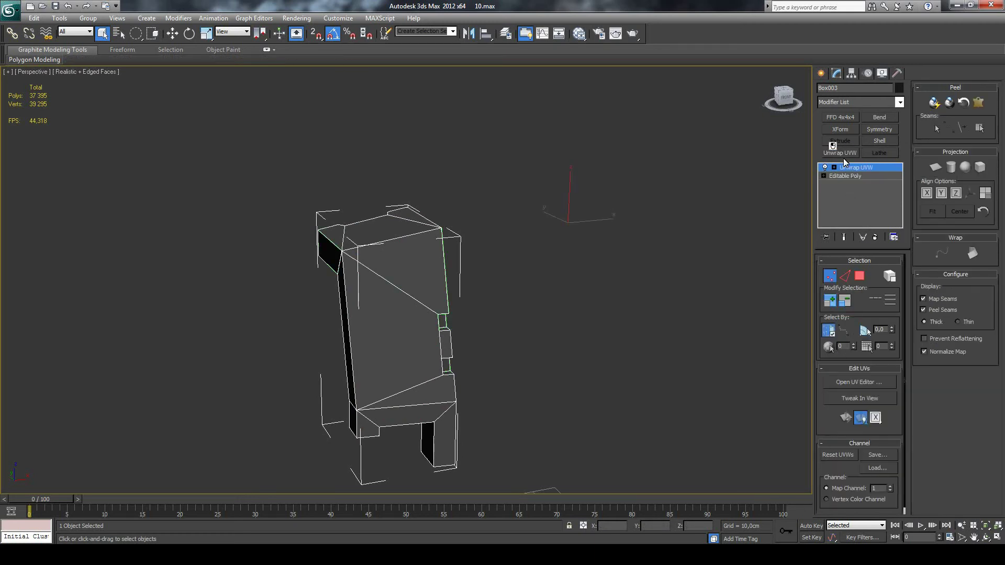
left_click(849, 382)
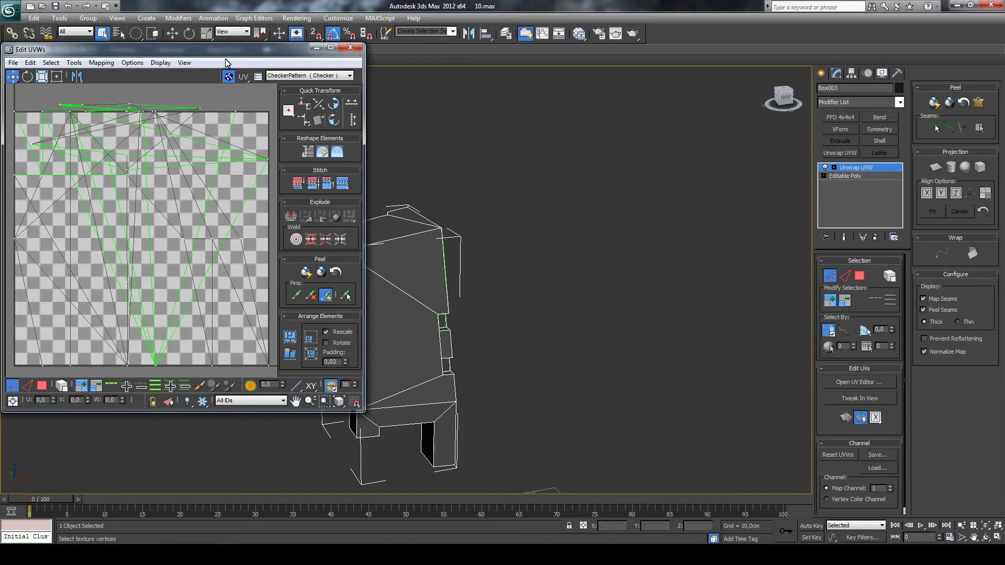
Float the Edit UVWs window over the viewport and marquee-select Box003's UV vertices.
double_click(231, 49)
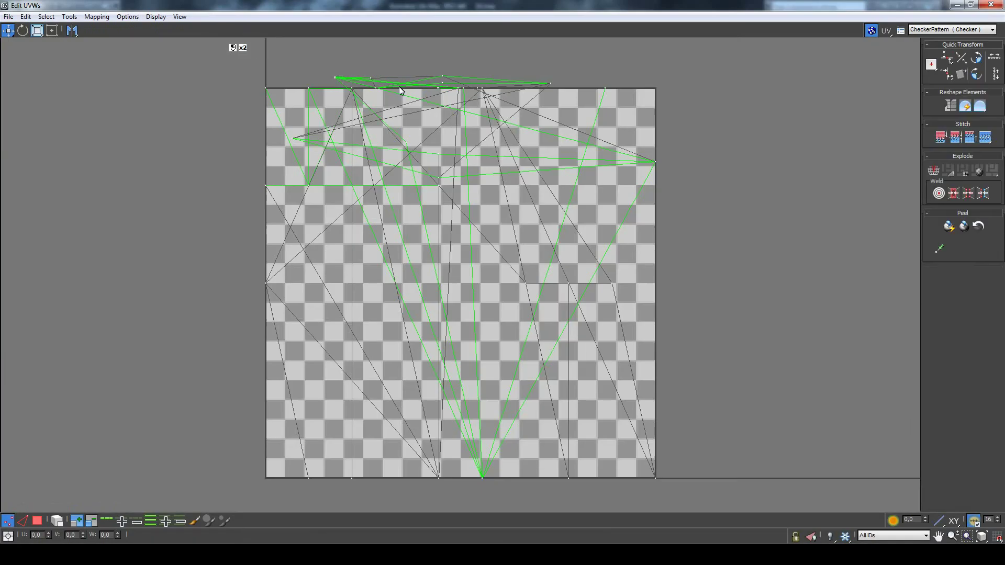
left_click(971, 5)
mouse_move(228, 64)
left_mouse_down()
mouse_move(630, 115)
mouse_move(714, 100)
left_mouse_up()
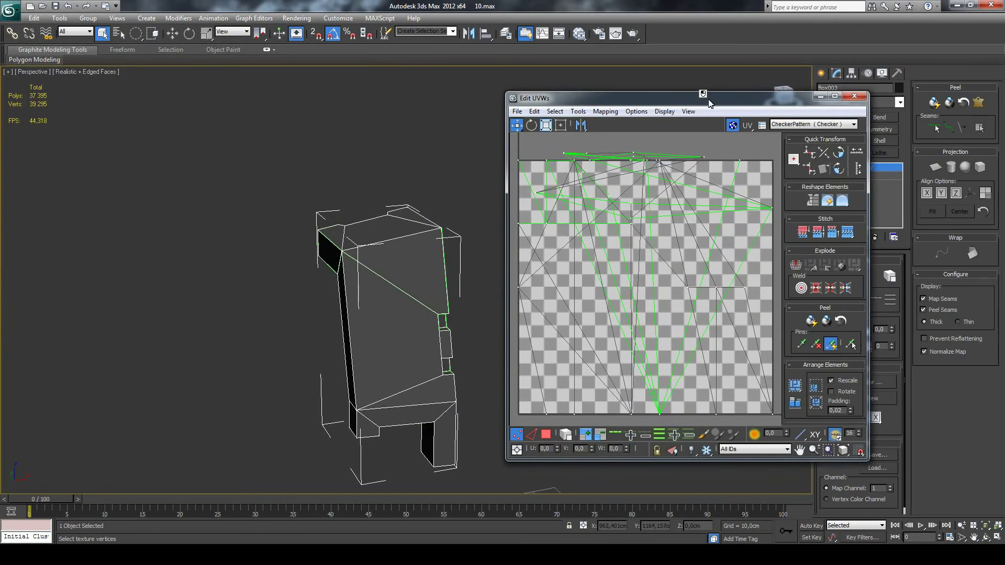
scroll(556, 140, "down", 5)
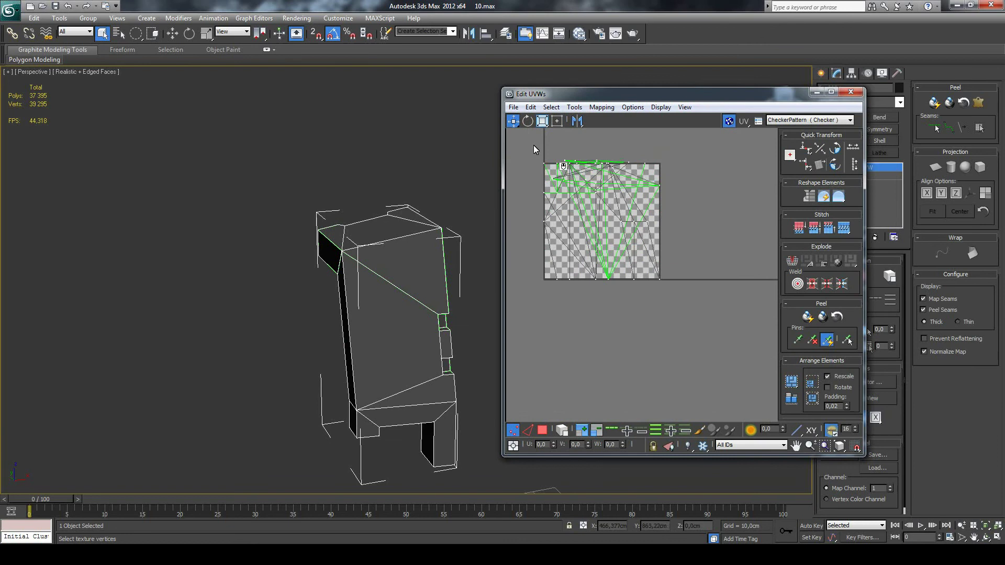
left_click_drag(534, 146, 672, 277)
scroll(610, 239, "up", 2)
left_click(563, 432)
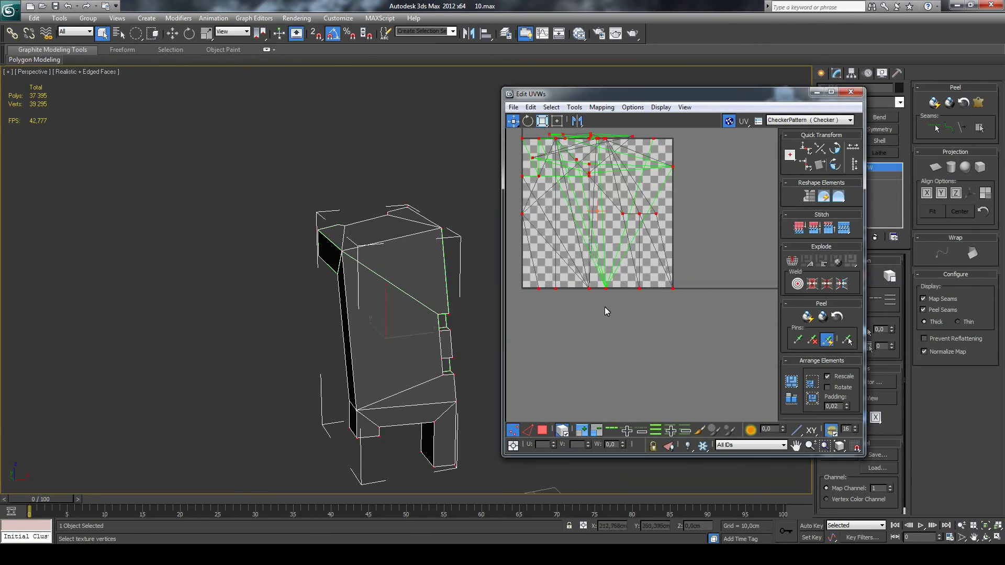
scroll(593, 304, "down", 1)
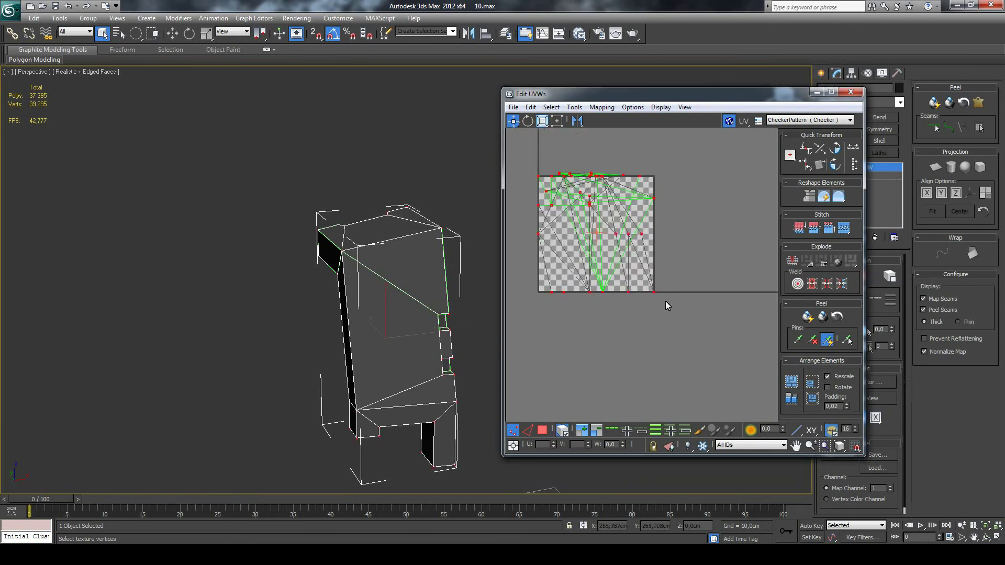
Assign the light-grey Material #4 to Box003 in Slate, then close the material editor.
key("m")
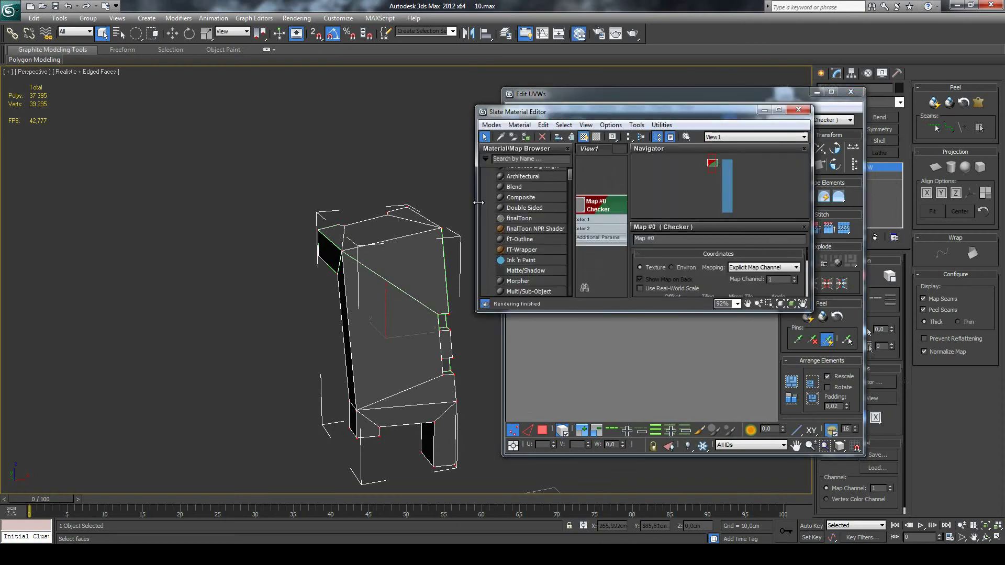
left_click_drag(713, 169, 728, 169)
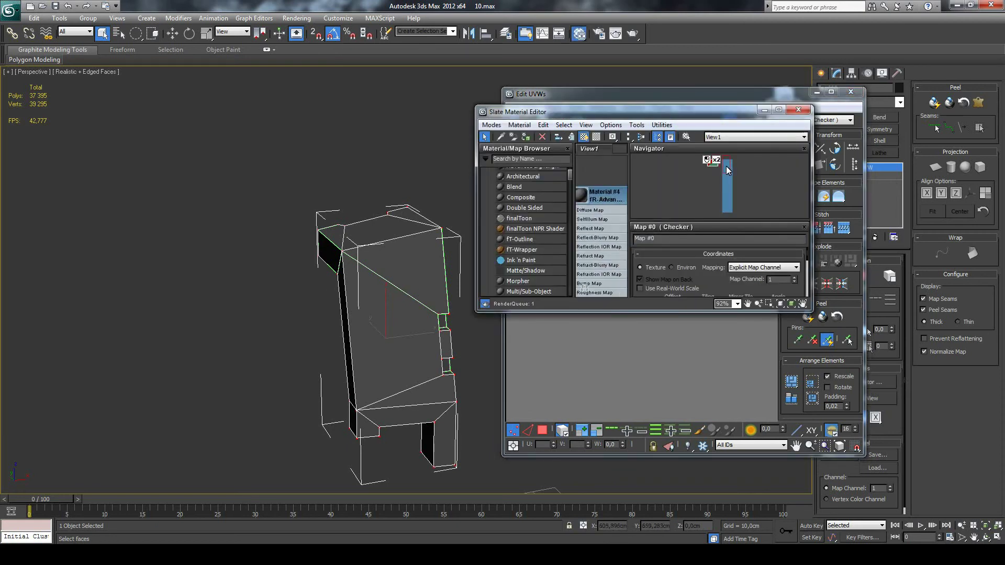
double_click(609, 199)
left_click(528, 137)
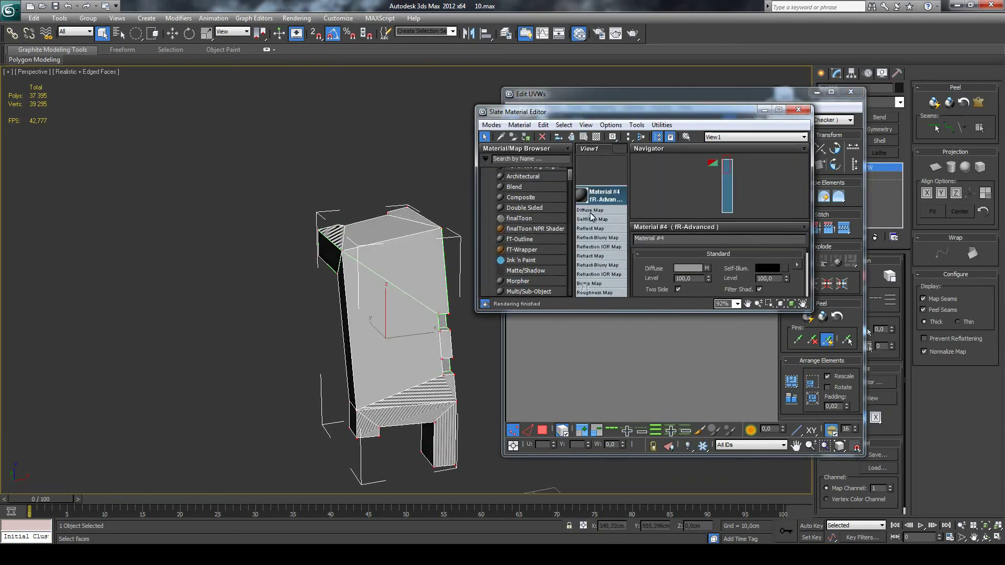
scroll(381, 234, "up", 2)
scroll(317, 226, "up", 1)
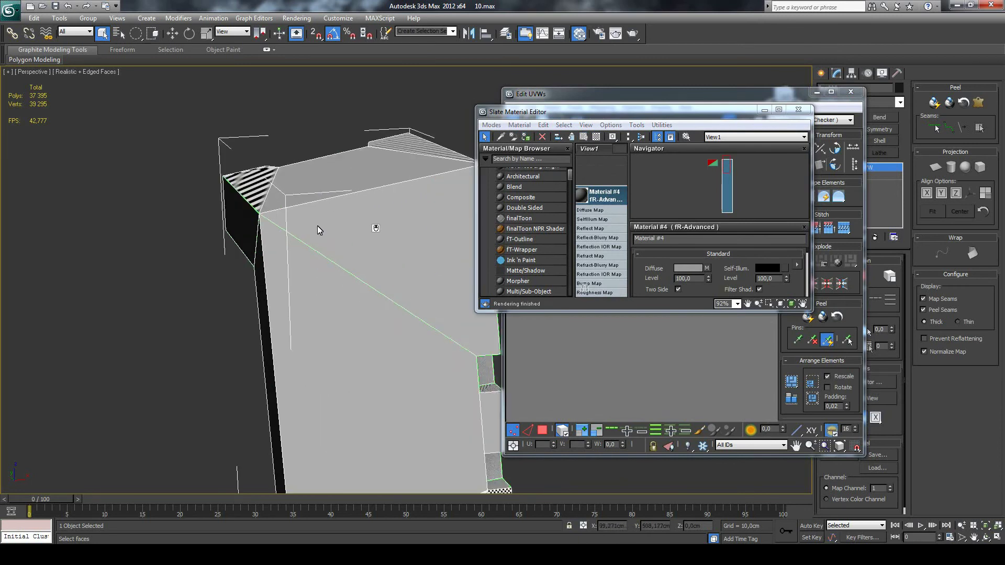
scroll(345, 231, "down", 1)
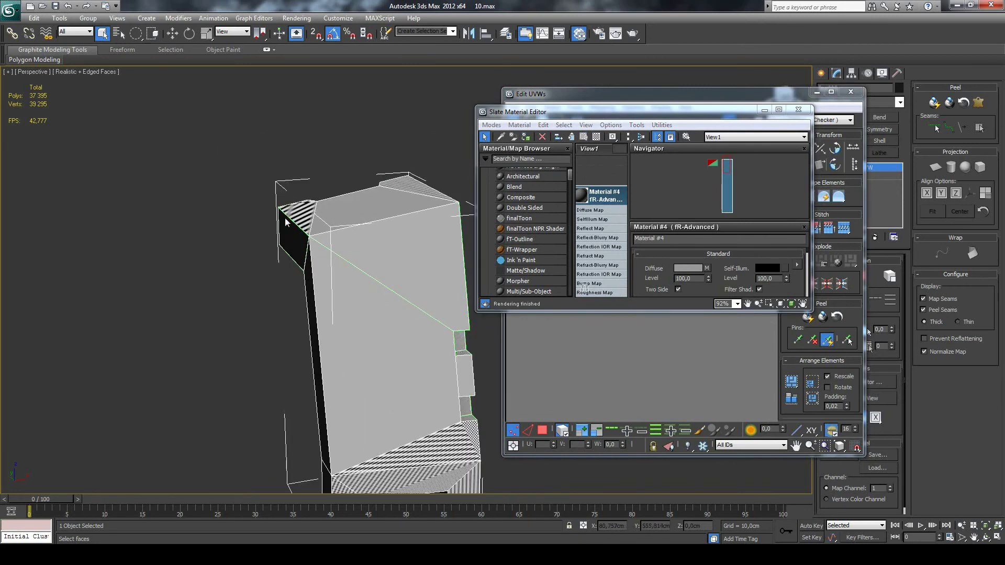
scroll(390, 338, "down", 1)
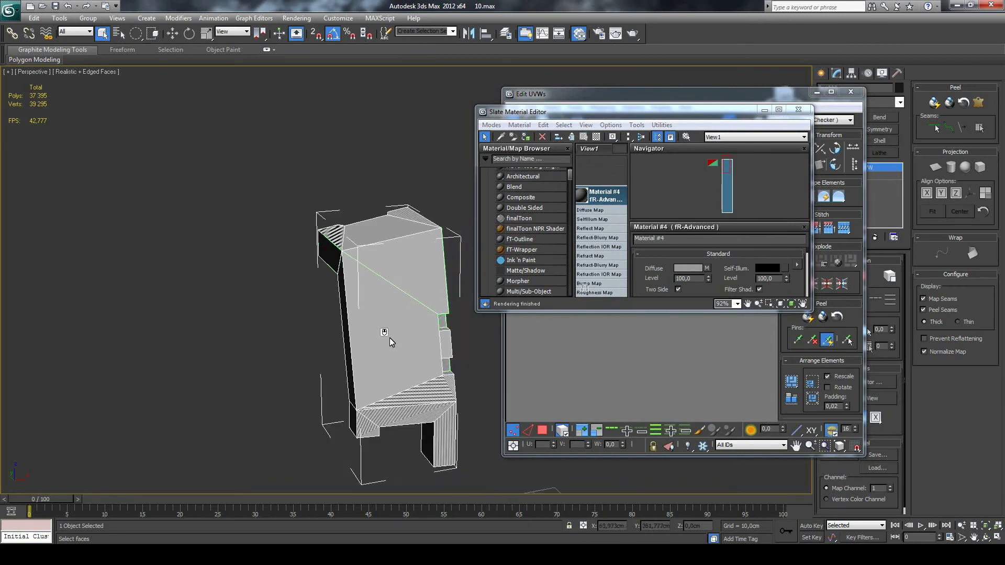
scroll(389, 338, "up", 1)
left_click(799, 109)
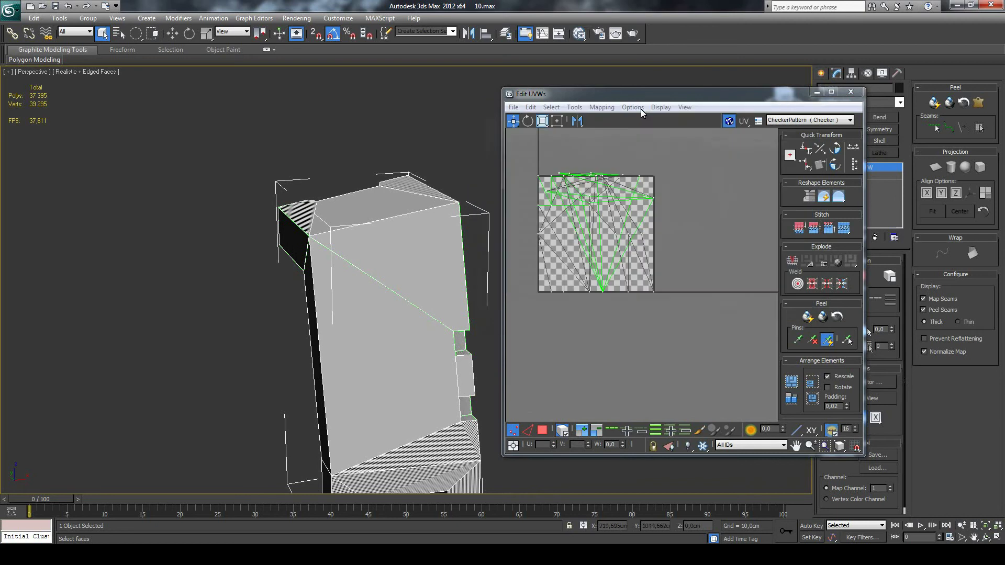
Nudge the UV editor, select all UVs, and switch to UV face selection.
left_click_drag(665, 95, 646, 81)
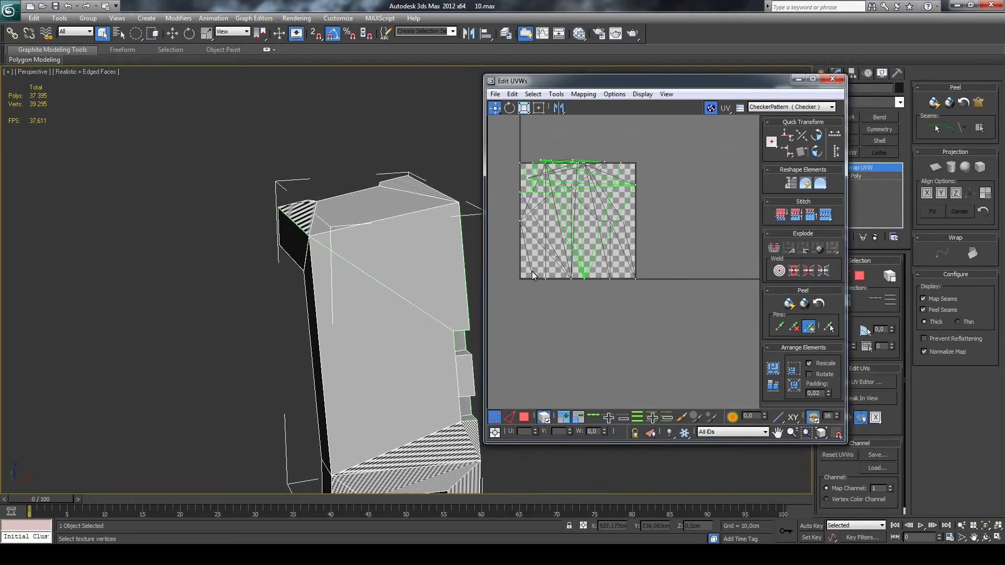
left_click_drag(497, 277, 497, 280)
left_click(584, 94)
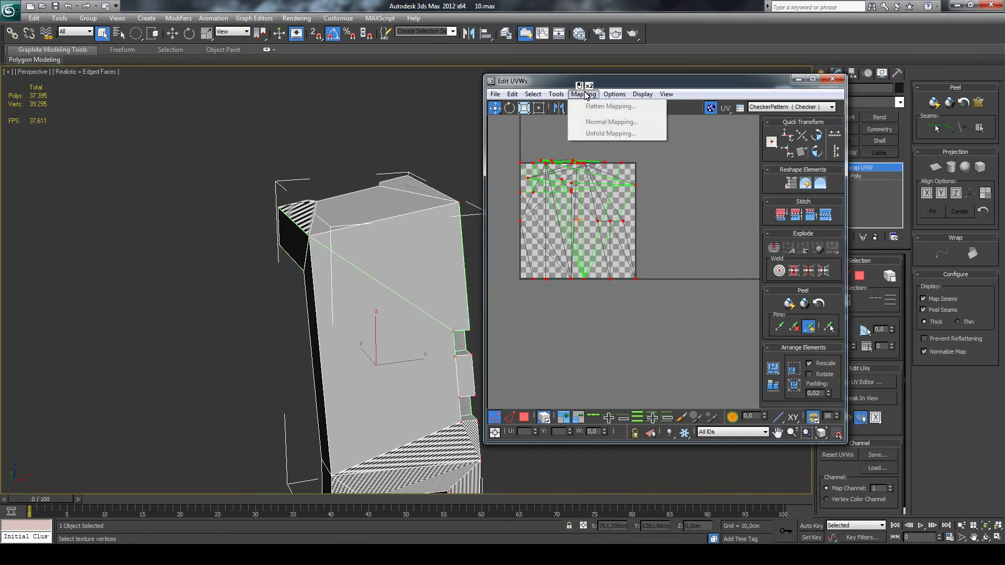
left_click(647, 193)
key("3")
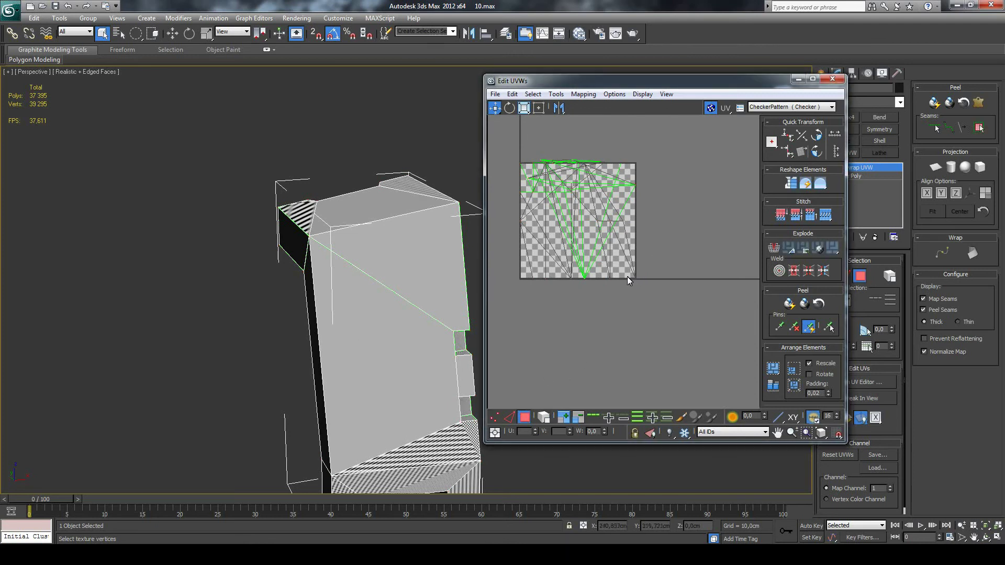
left_click(582, 95)
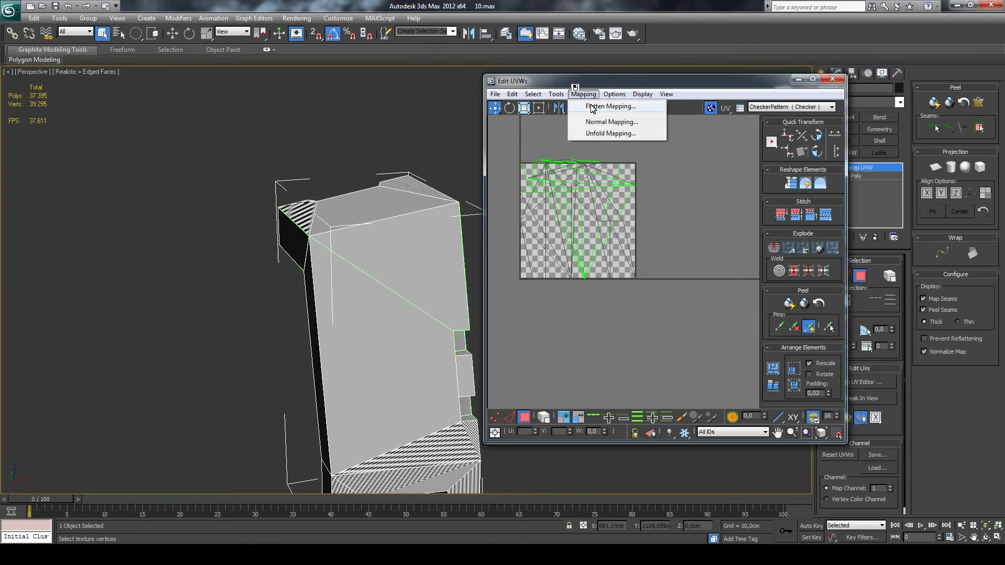
Apply Flatten Mapping with OK, inspect the new islands, and maximize the Edit UVWs window.
left_click(590, 107)
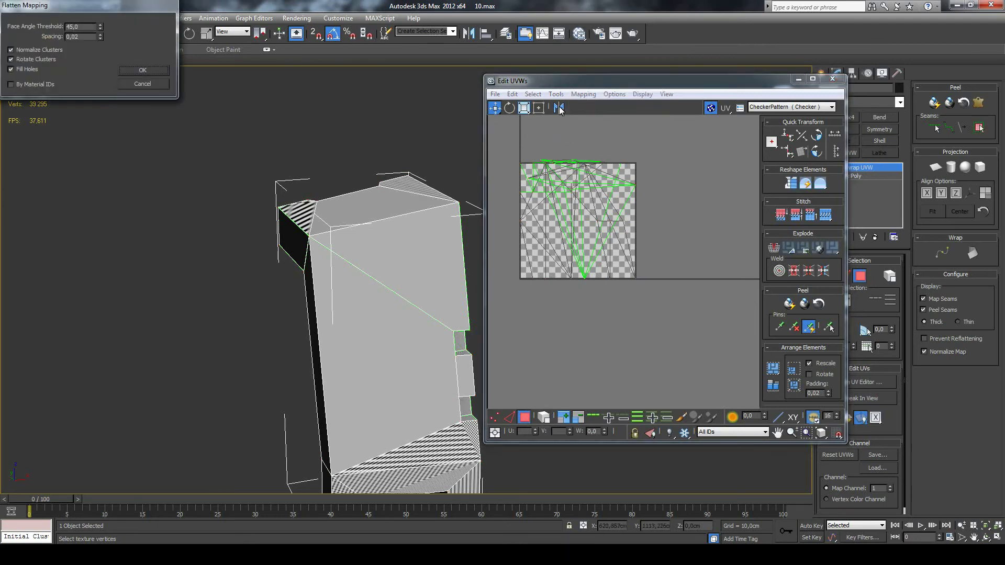
left_click(164, 70)
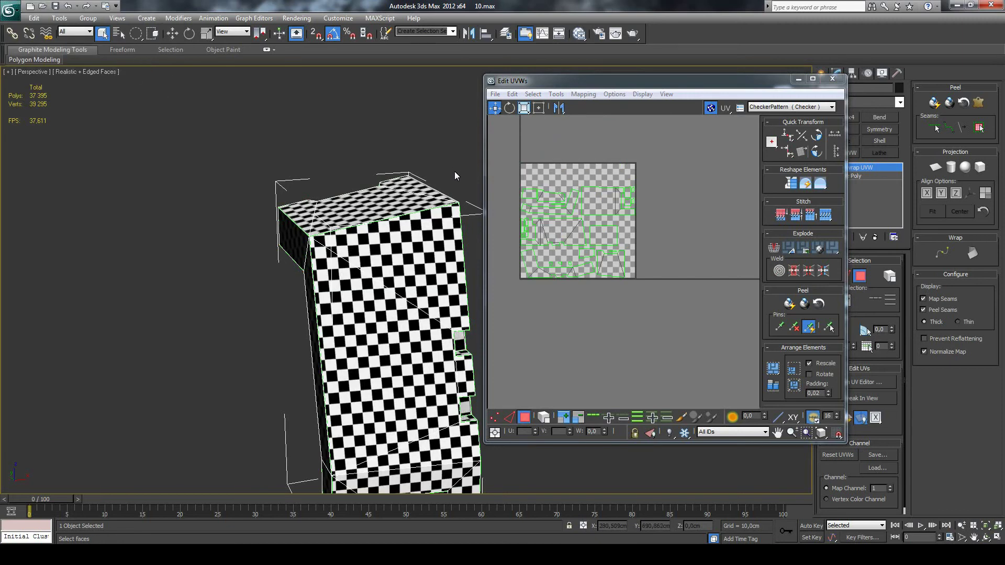
left_click(569, 175)
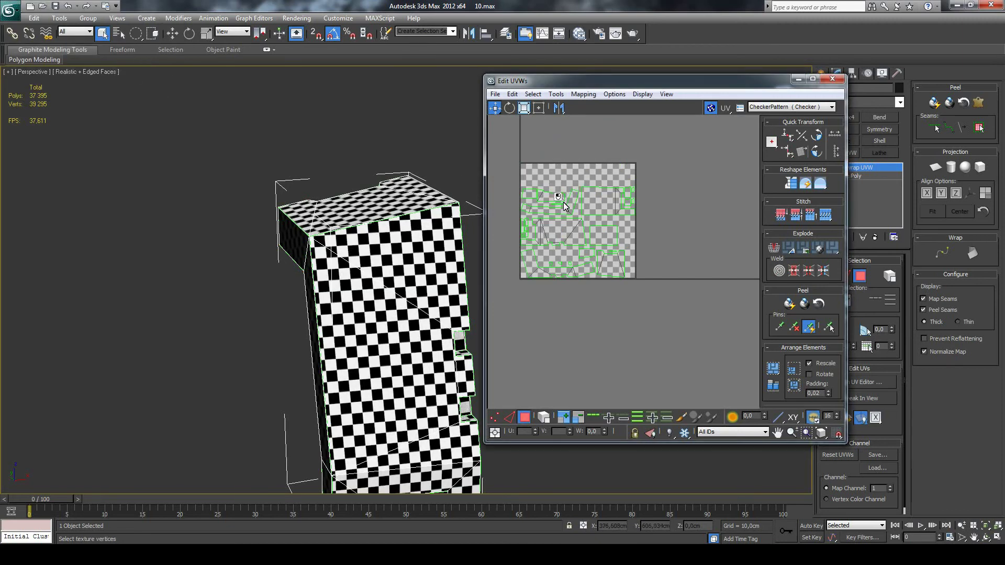
scroll(564, 202, "up", 5)
scroll(602, 222, "down", 3)
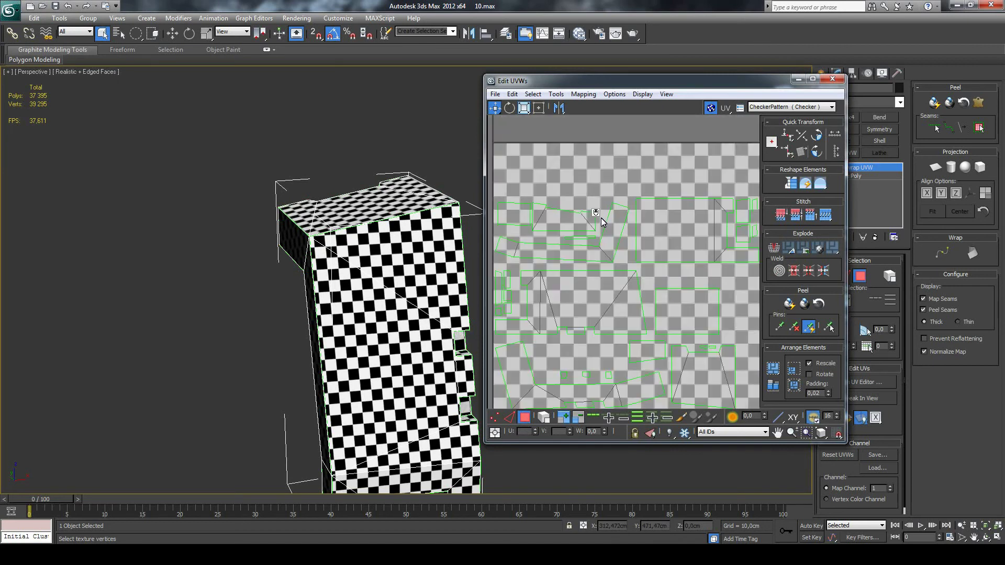
scroll(602, 223, "down", 3)
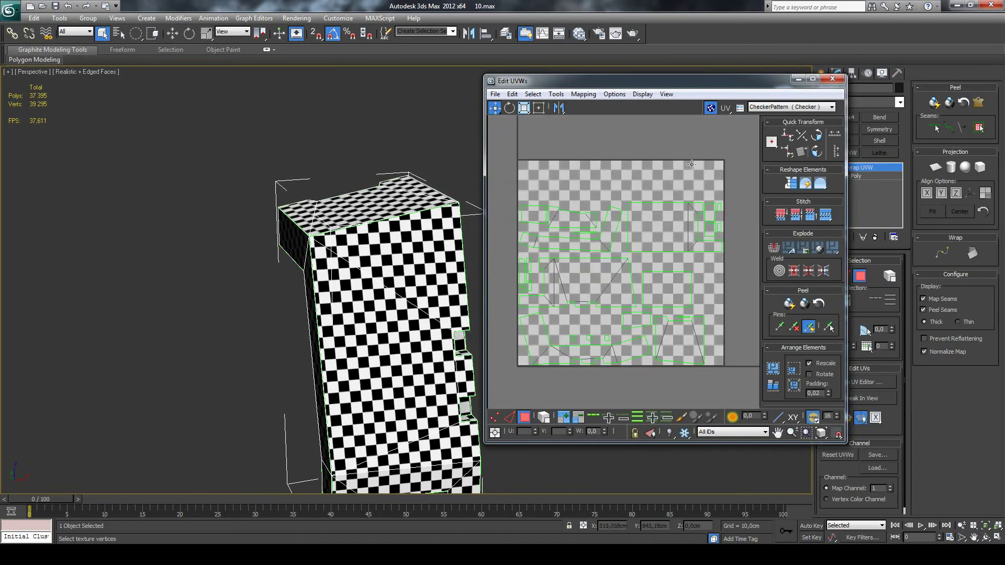
left_click(813, 79)
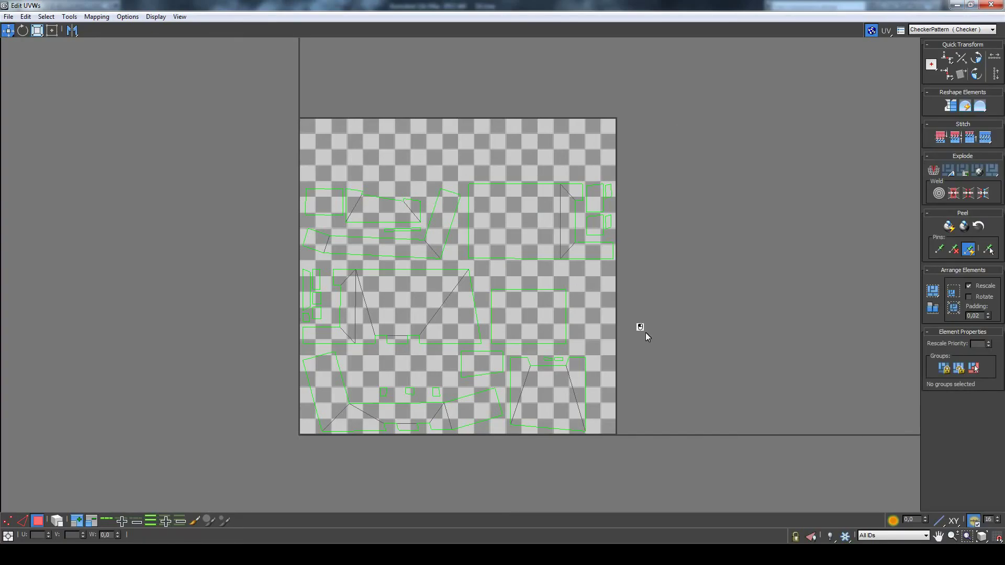
Switch to UV edge mode and try edge selections on the top-right and lower shells.
scroll(618, 338, "up", 2)
left_click(490, 233)
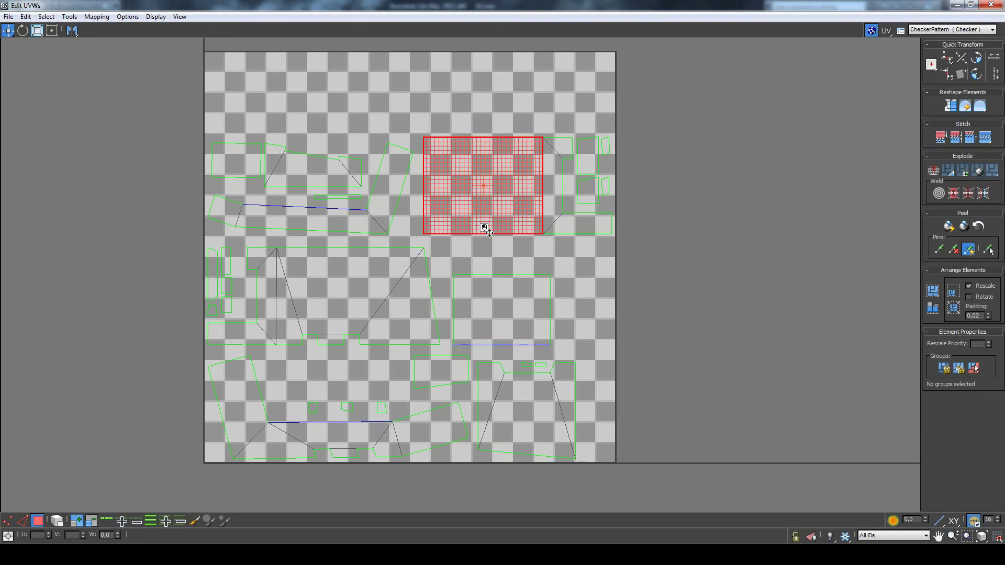
scroll(487, 234, "down", 2)
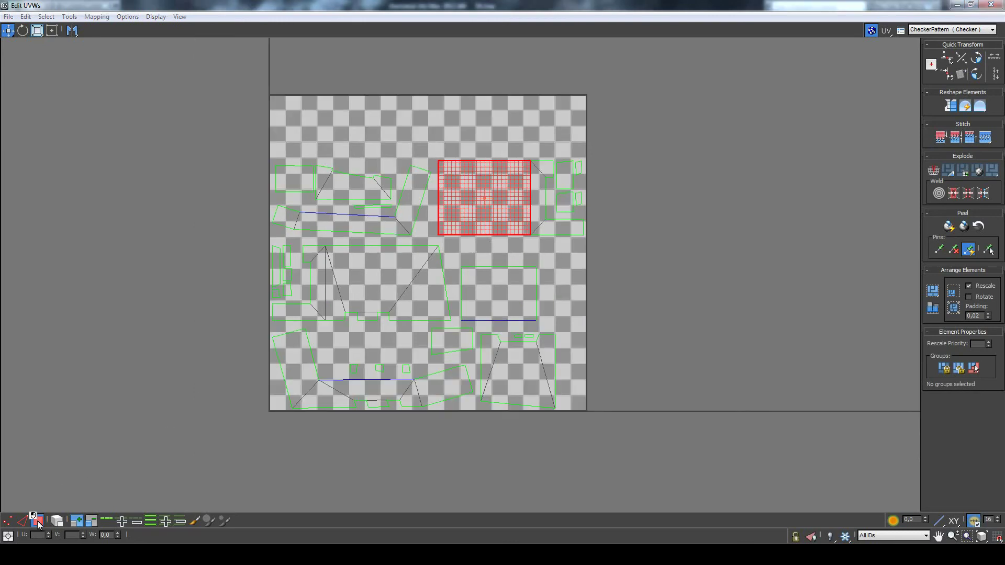
left_click(22, 521)
left_click(469, 235)
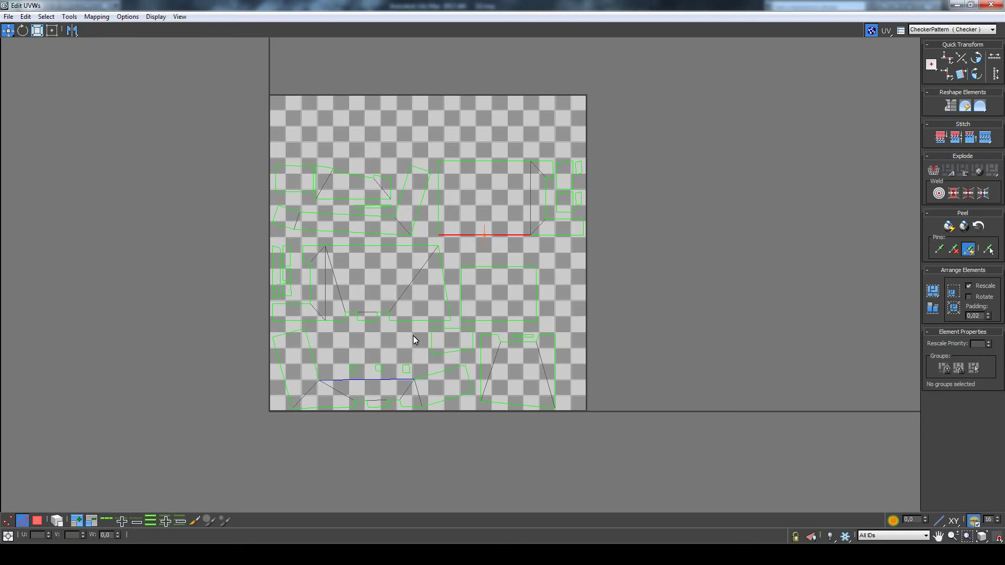
left_click(440, 373)
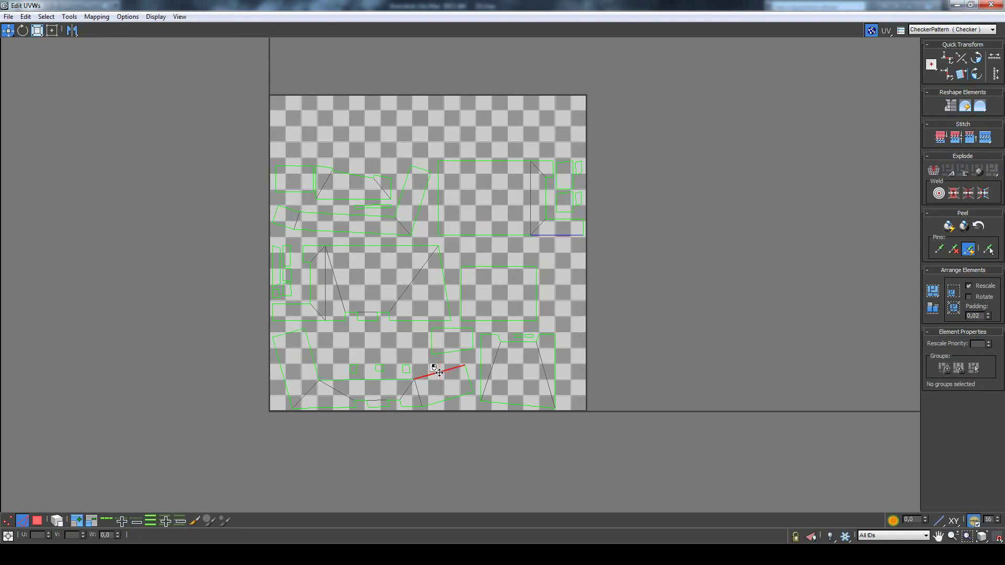
left_click(392, 380, "ctrl")
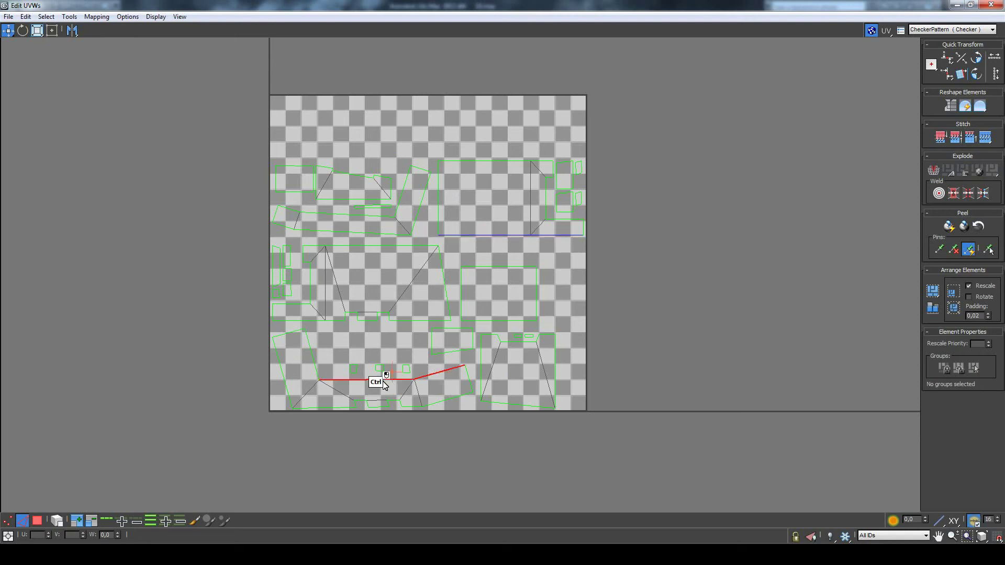
left_click(313, 357, "ctrl")
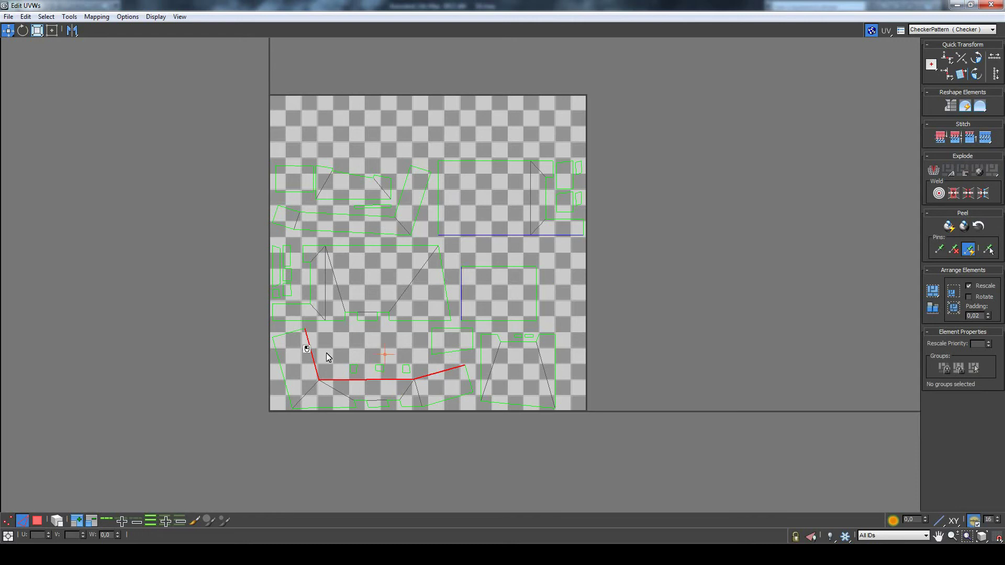
left_click(349, 354)
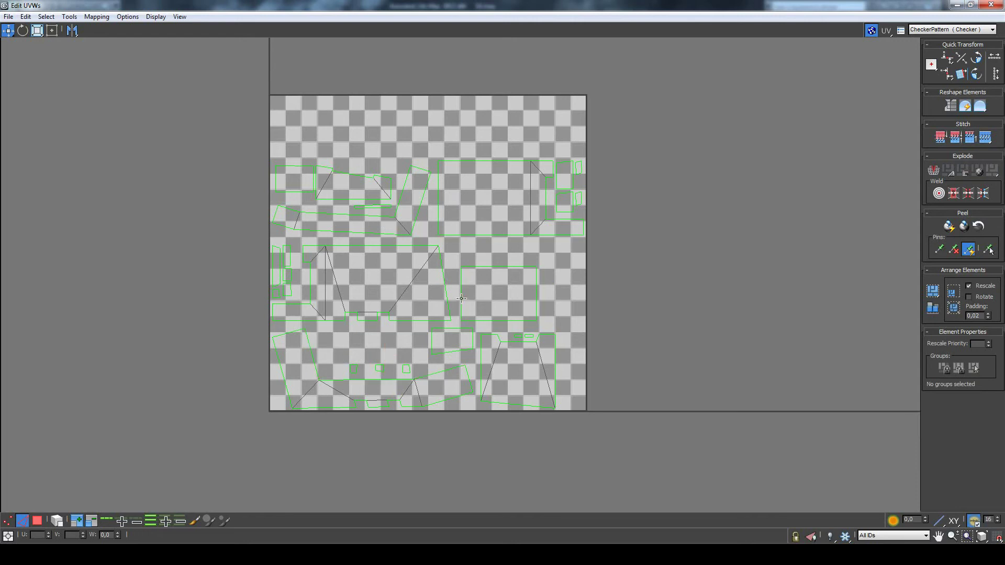
Stitch the lower-left shell's slanted edge to its match with Stitch Selected.
left_click(461, 298)
left_click(312, 355)
right_click(312, 354)
left_click(296, 399)
Move the lower-left UV island beside the tile, then pick the middle island's right edge as the seam.
left_click(37, 521)
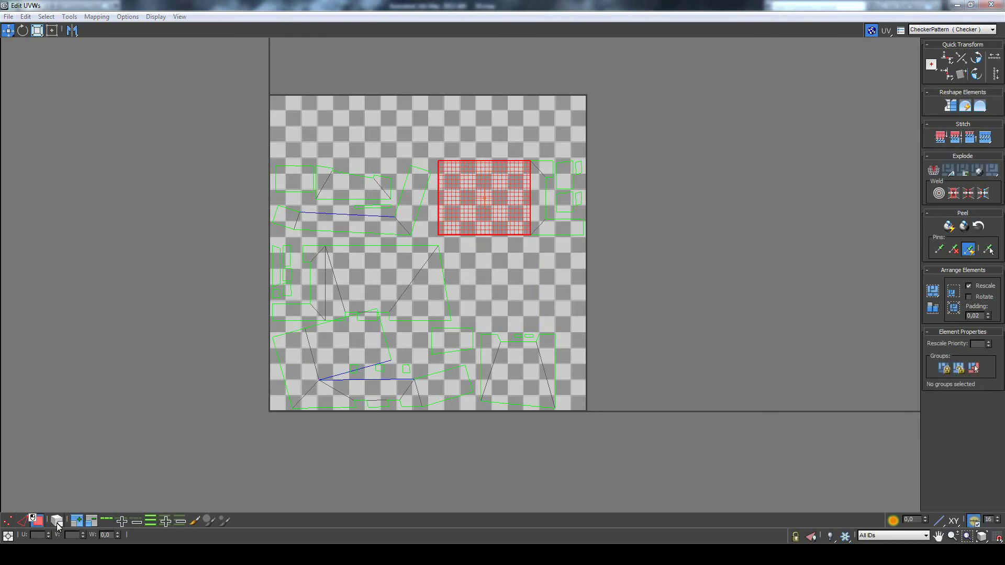
left_click_drag(289, 415, 102, 427)
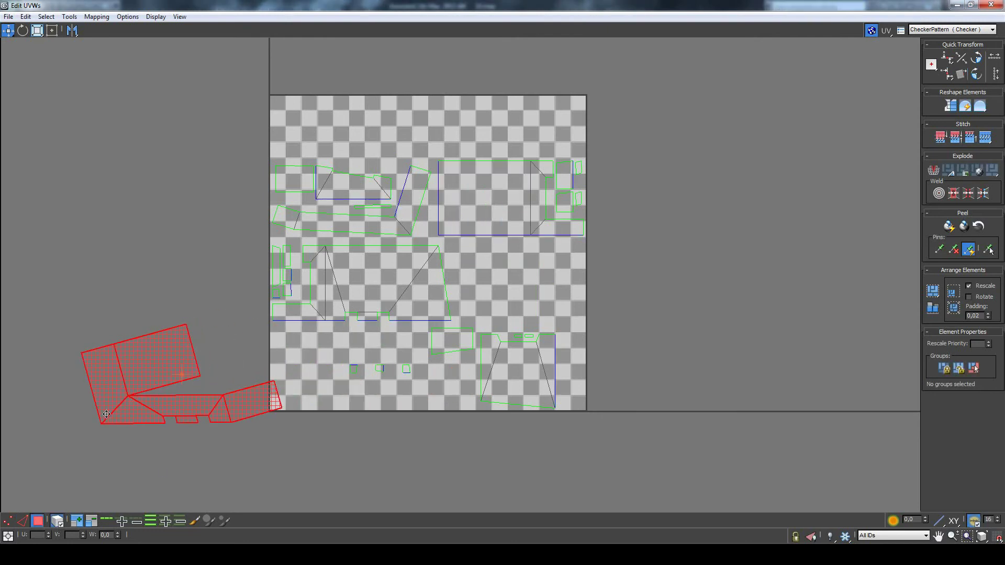
left_click(493, 228)
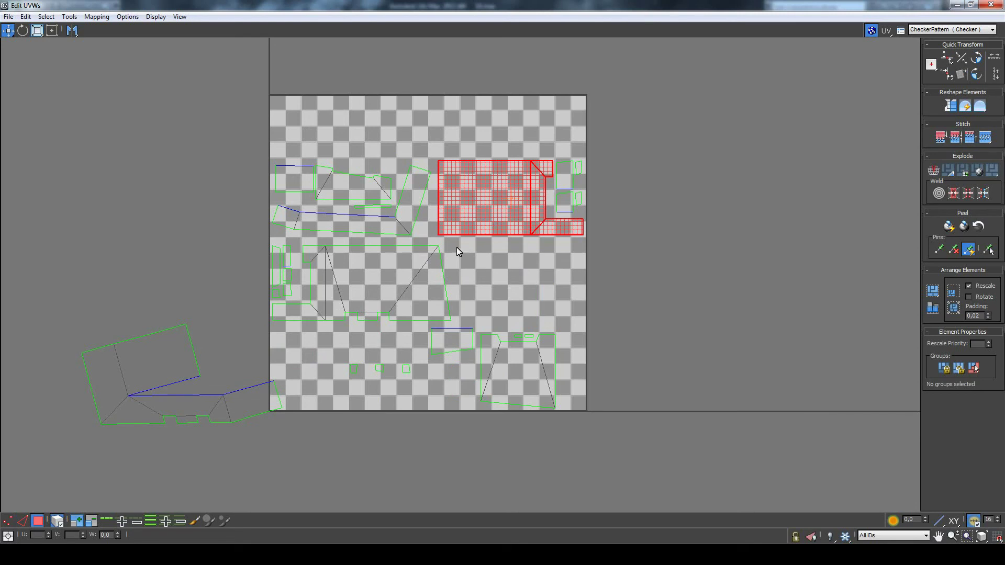
left_click(423, 273)
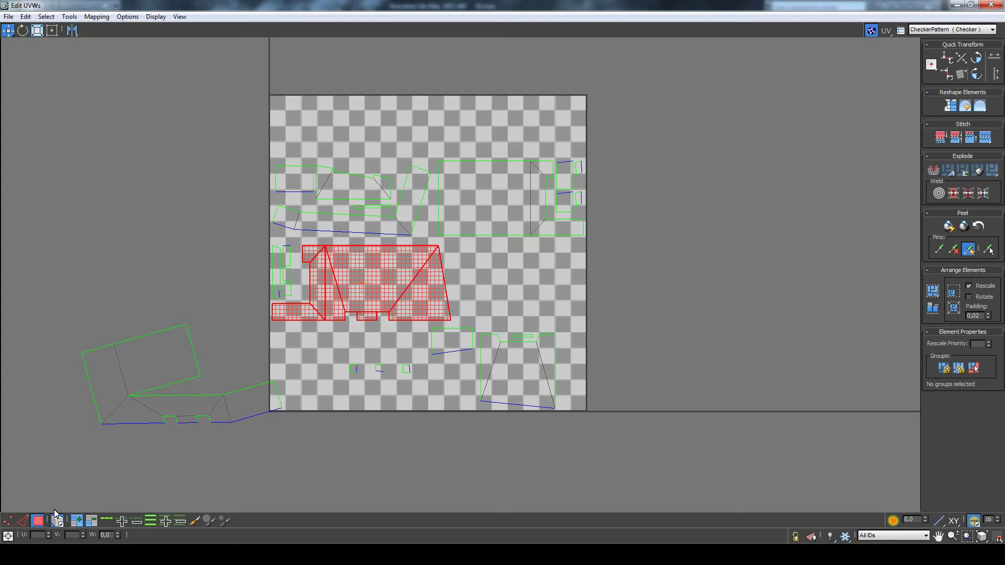
key("2")
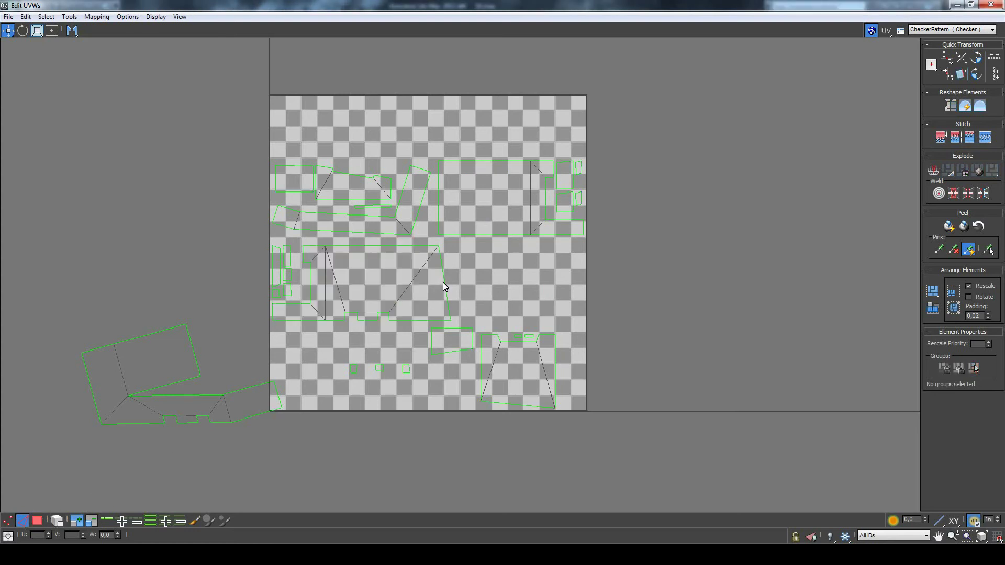
left_click(444, 288)
Stitch Selected on the middle island's right edge, then drag both joined elements to the upper left.
right_click(444, 279)
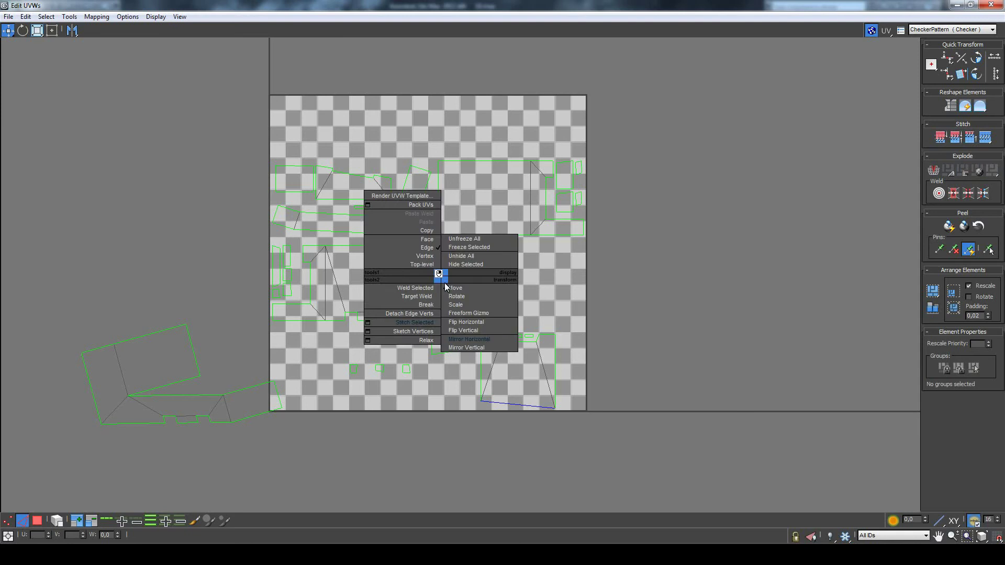
left_click(431, 323)
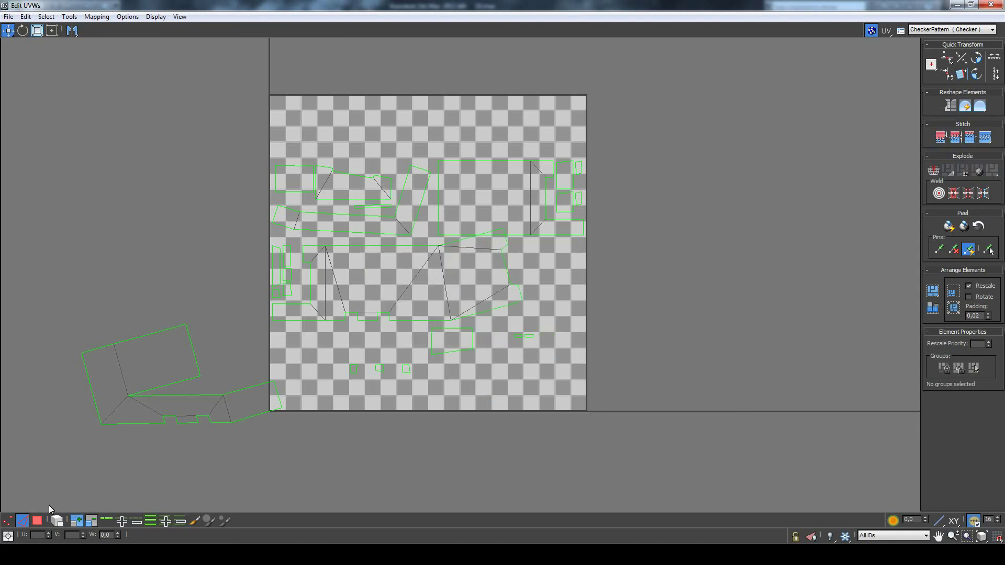
left_click(36, 521)
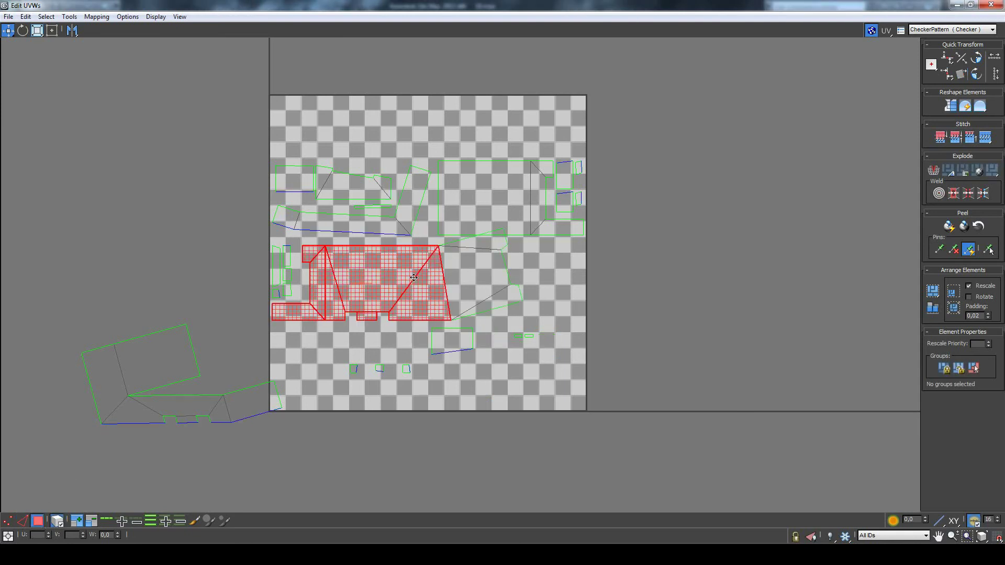
left_click(485, 295, "ctrl")
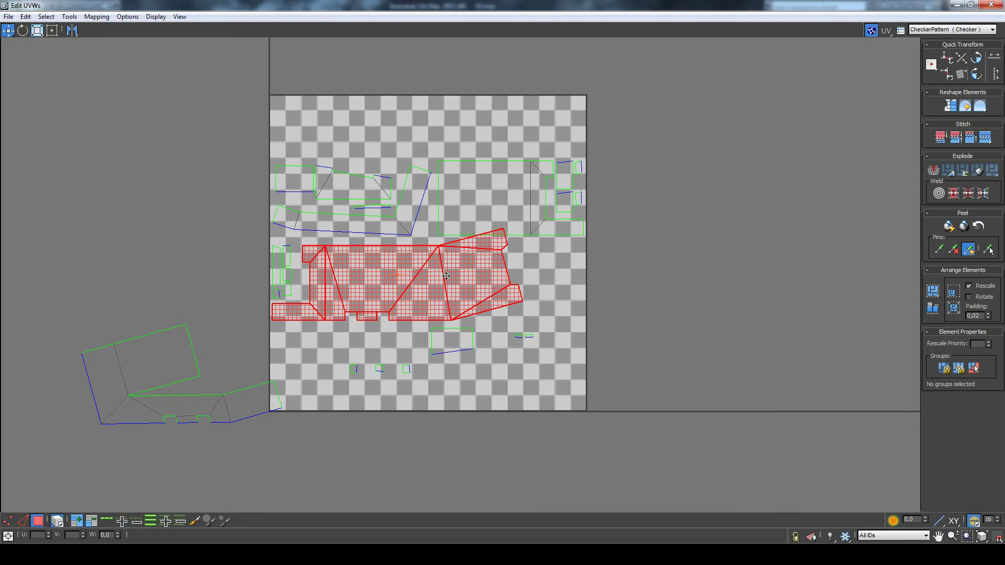
left_click_drag(446, 276, 186, 189)
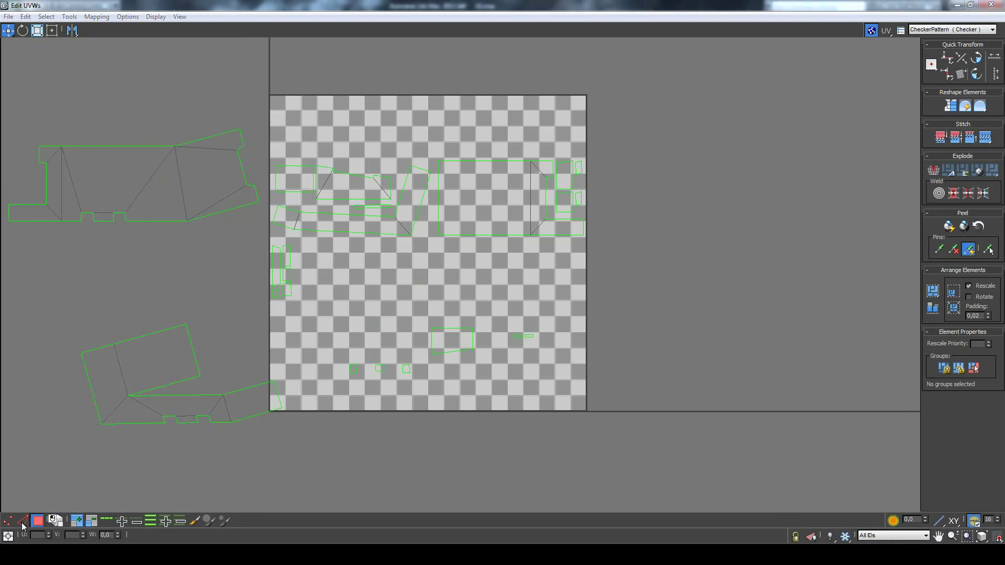
Select the outside island's top edges and the strip's slanted edge, stitch, then undo.
left_click(134, 146)
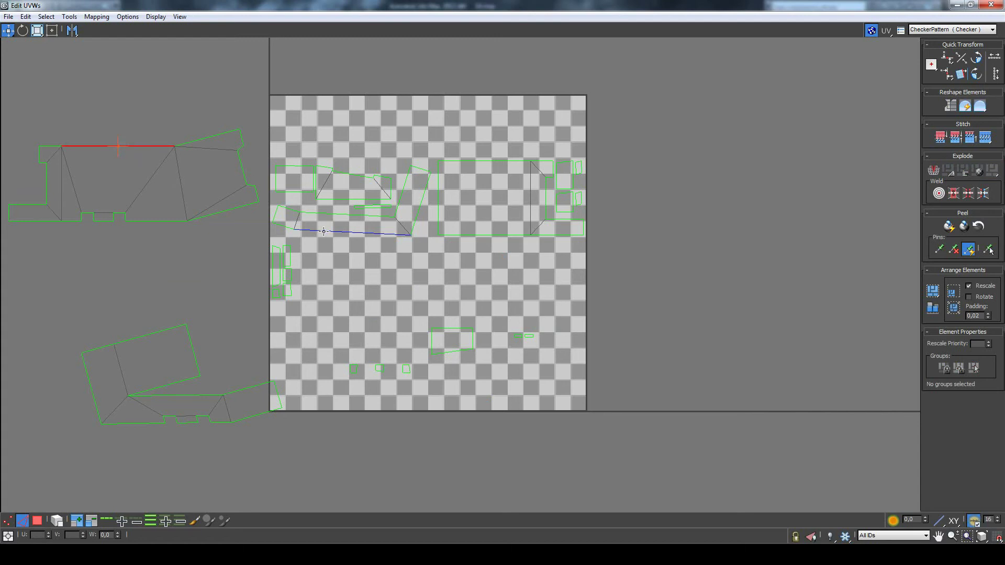
left_click(417, 216)
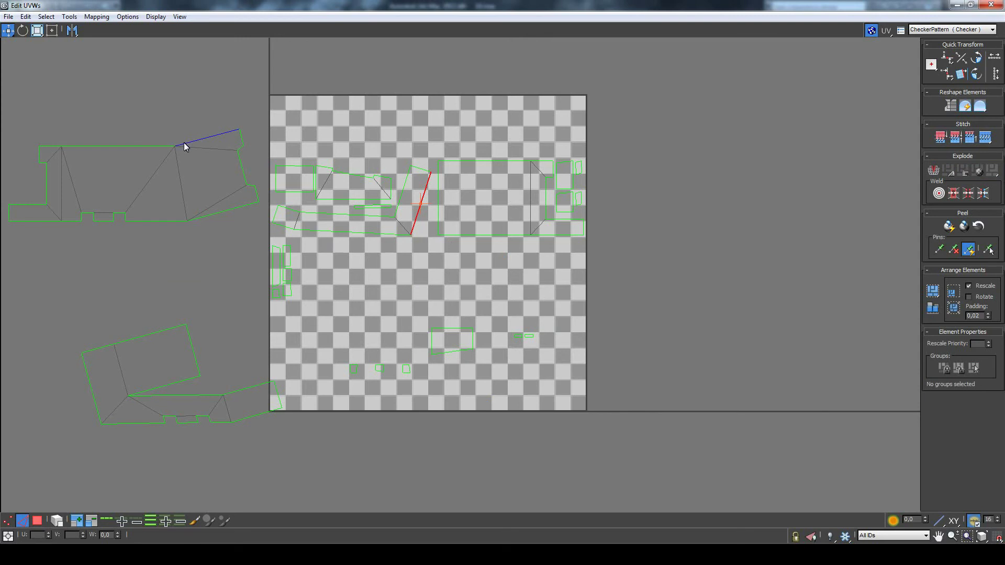
left_click(152, 146, "ctrl")
left_click(46, 146, "ctrl")
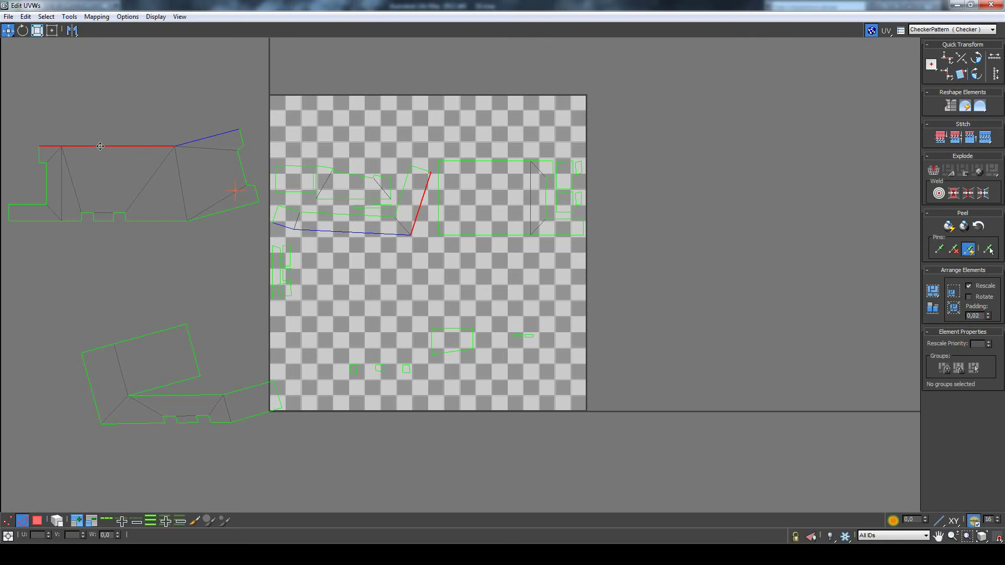
right_click(100, 146)
left_click(96, 181)
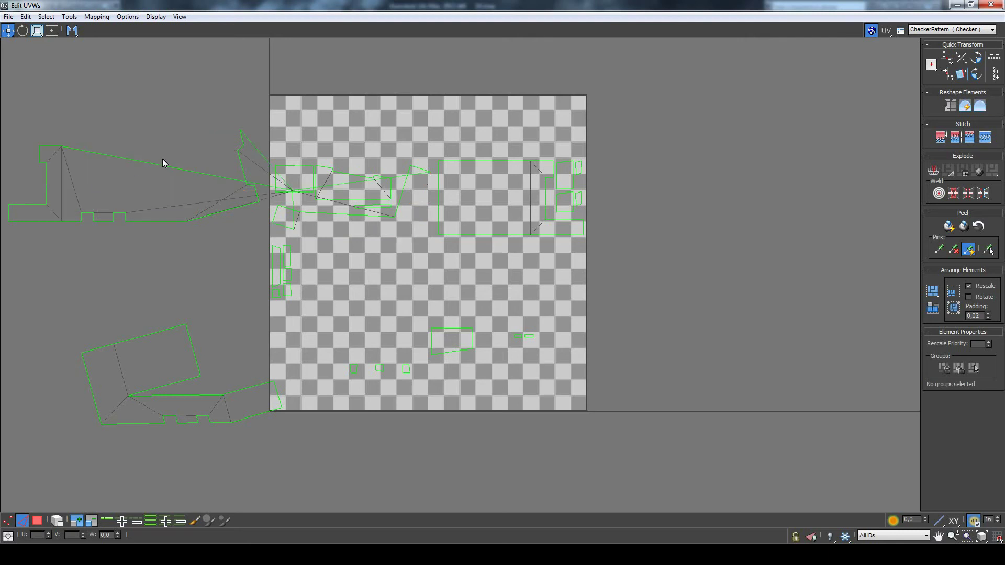
key("ctrl+z")
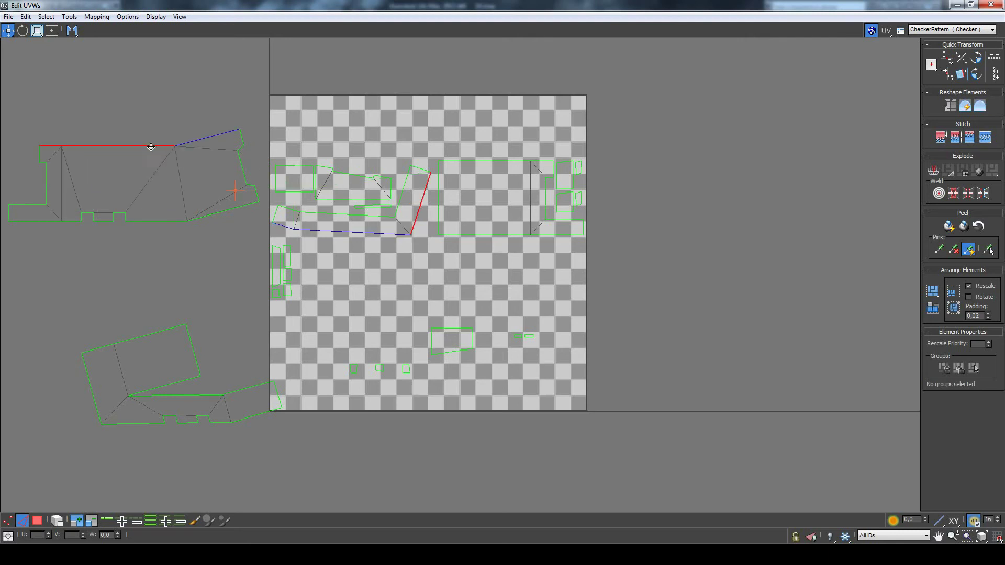
Deselect the stray slanted tile edge and stitch the strip onto the island's top edge.
left_click(199, 145, "ctrl")
right_click(202, 143, "ctrl")
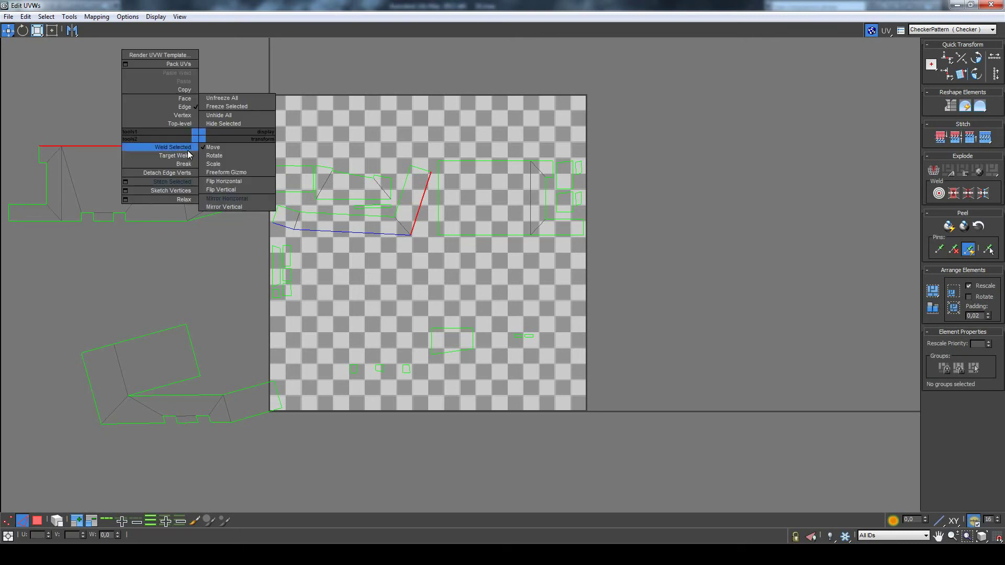
left_click(417, 213, "alt")
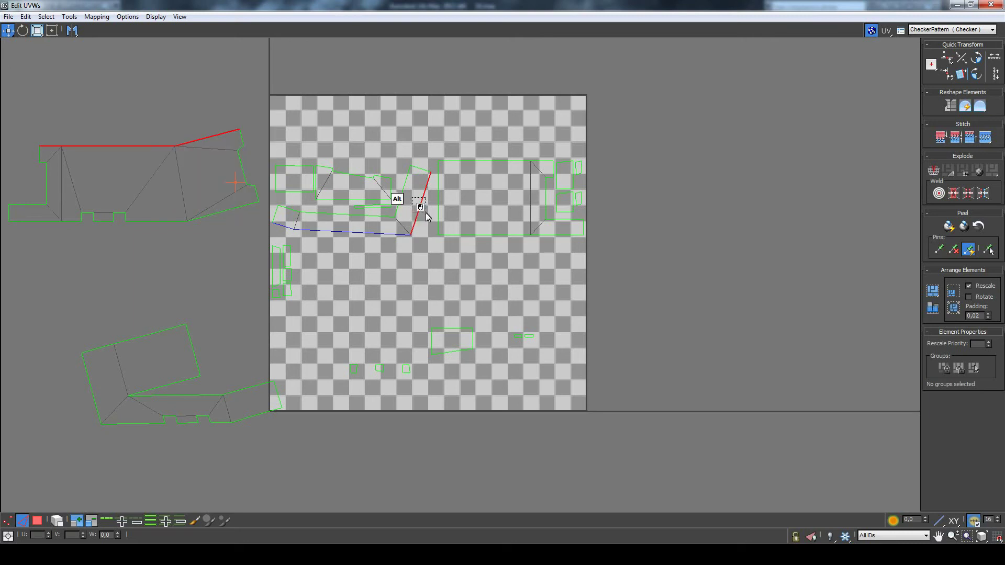
left_click(423, 197, "alt")
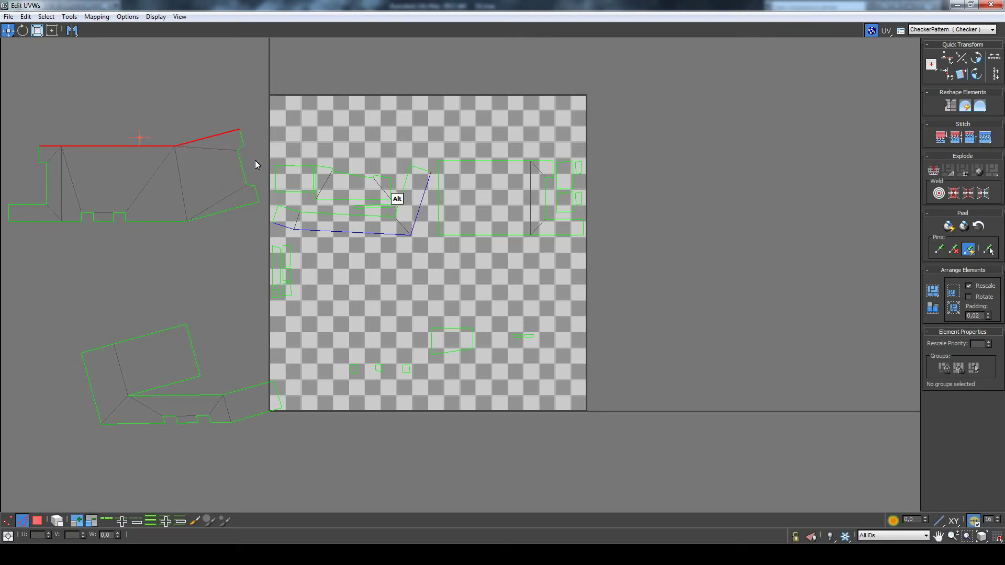
right_click(156, 143)
left_click(138, 190)
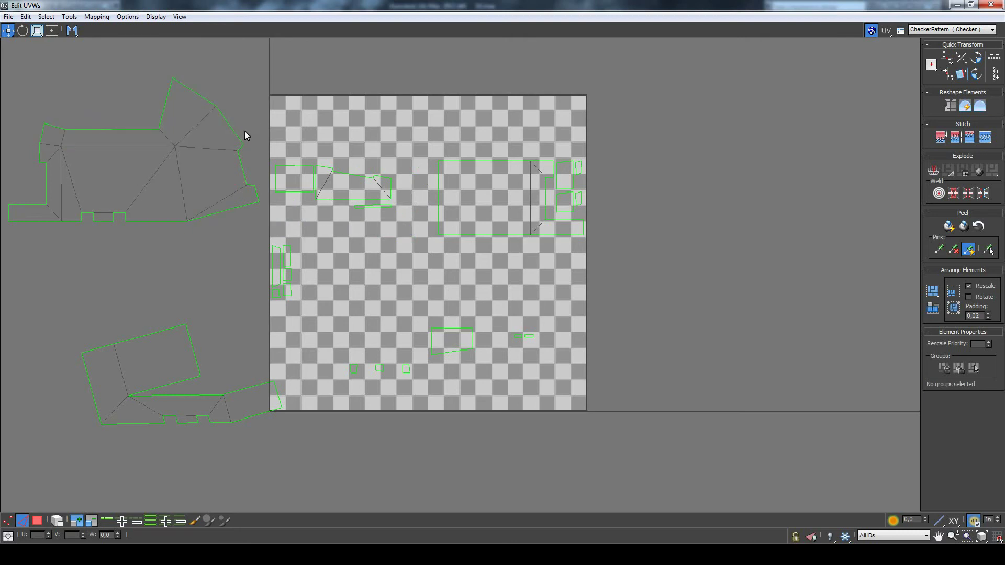
Select faces on the stitched island in Face mode, then switch to element selection.
left_click(38, 520)
left_click(213, 152)
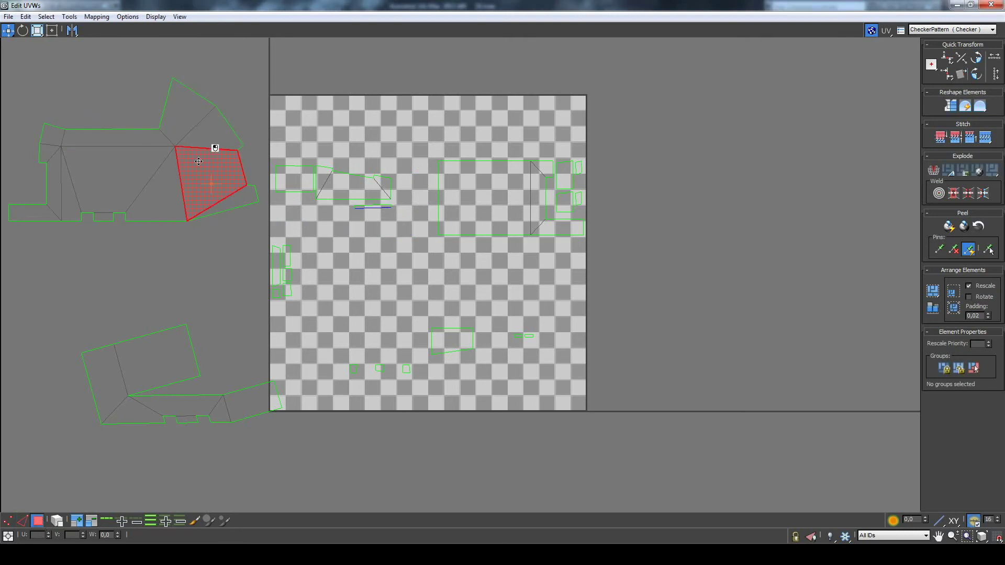
left_click(188, 140)
left_click(57, 521)
Relax the whole stitched island by Face Angles at amount 0,83, applied twice.
left_click(165, 136)
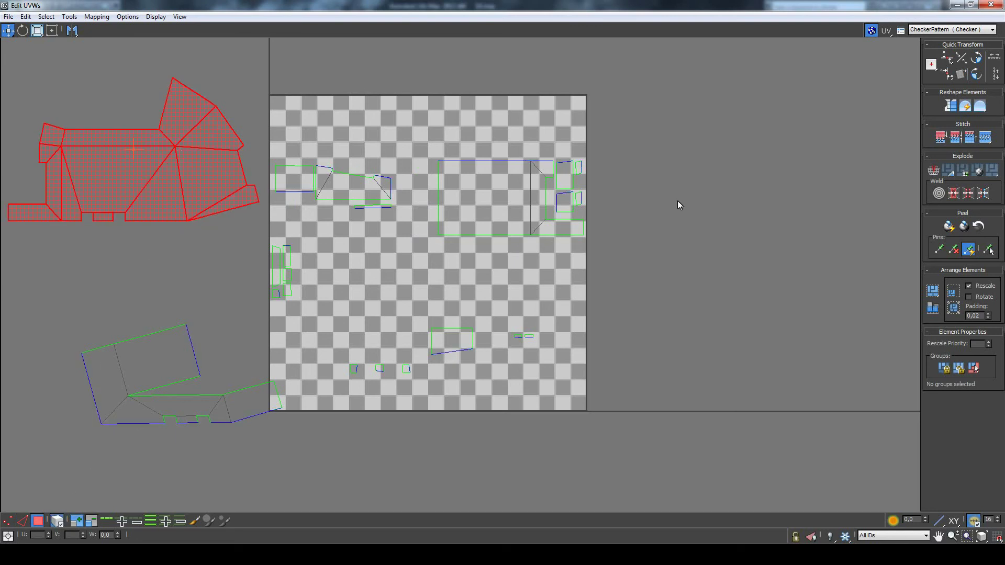
left_click_drag(980, 106, 980, 130)
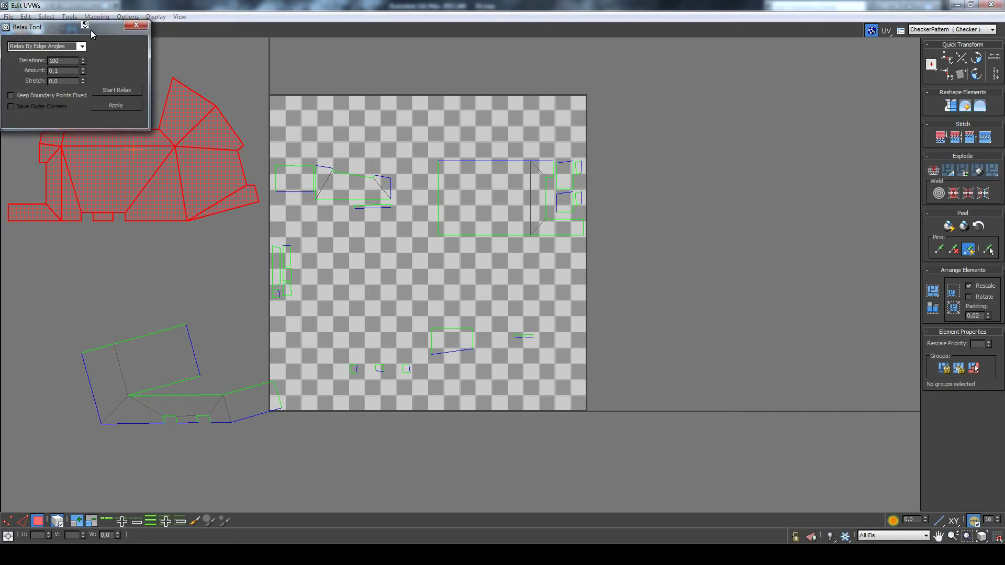
left_click_drag(90, 29, 485, 131)
left_click(475, 145)
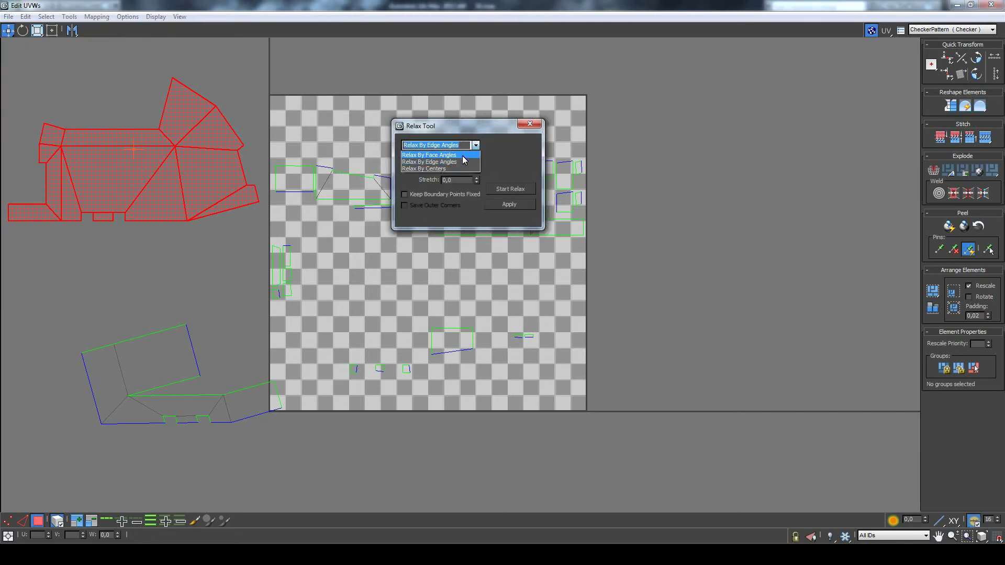
left_click(458, 152)
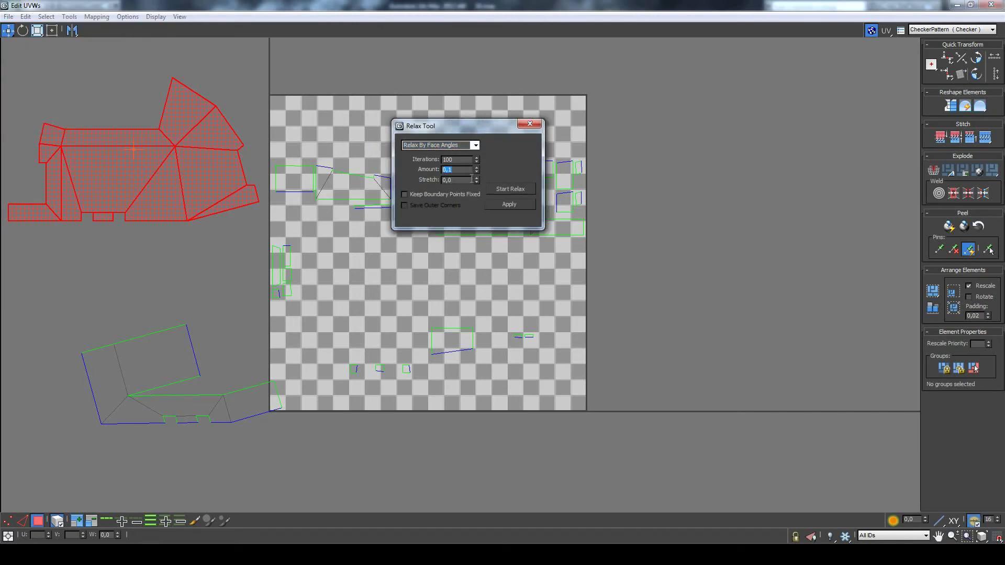
mouse_move(476, 169)
left_mouse_down()
mouse_move(472, 106)
mouse_move(461, 120)
left_mouse_up()
left_click(507, 203)
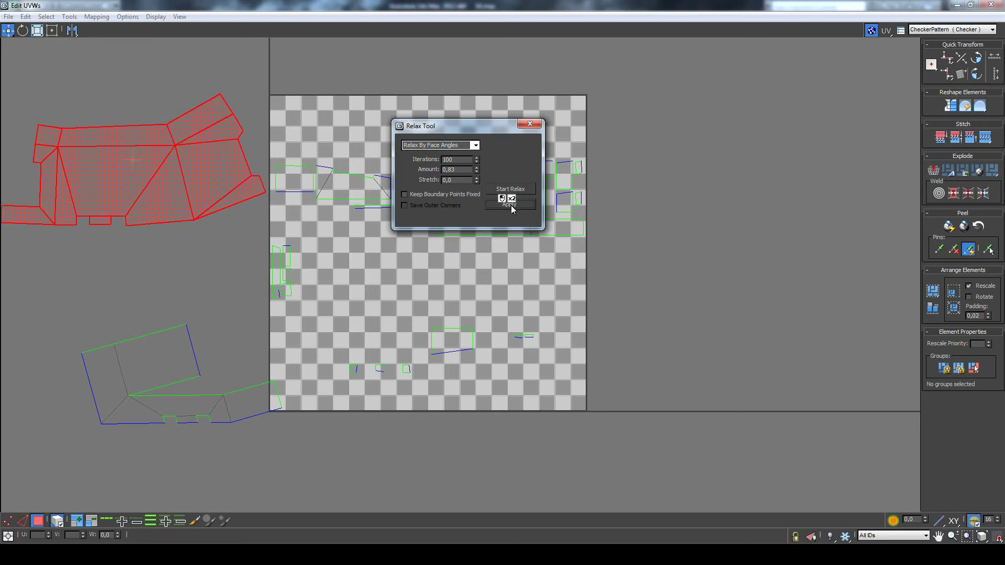
left_click(515, 204)
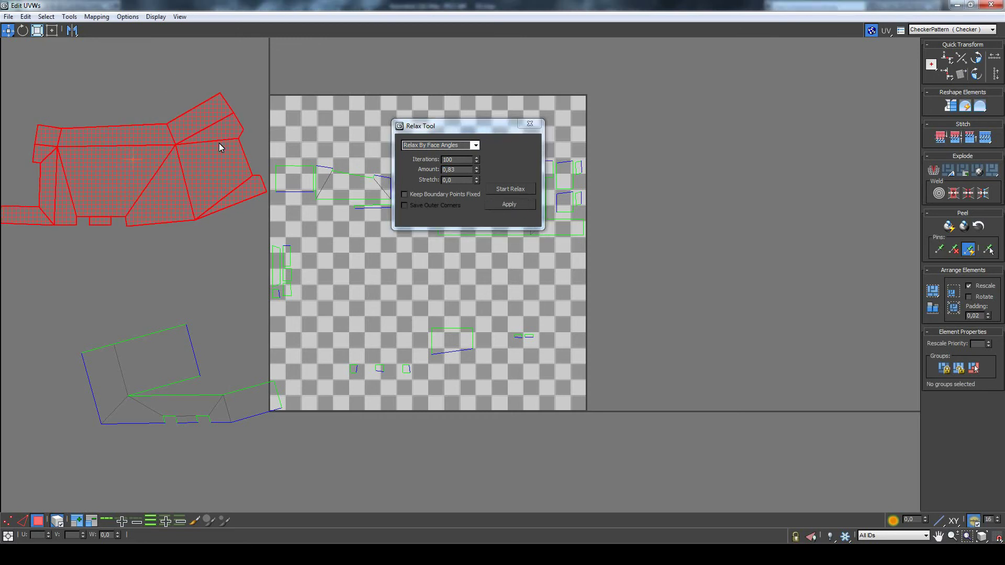
left_click(530, 124)
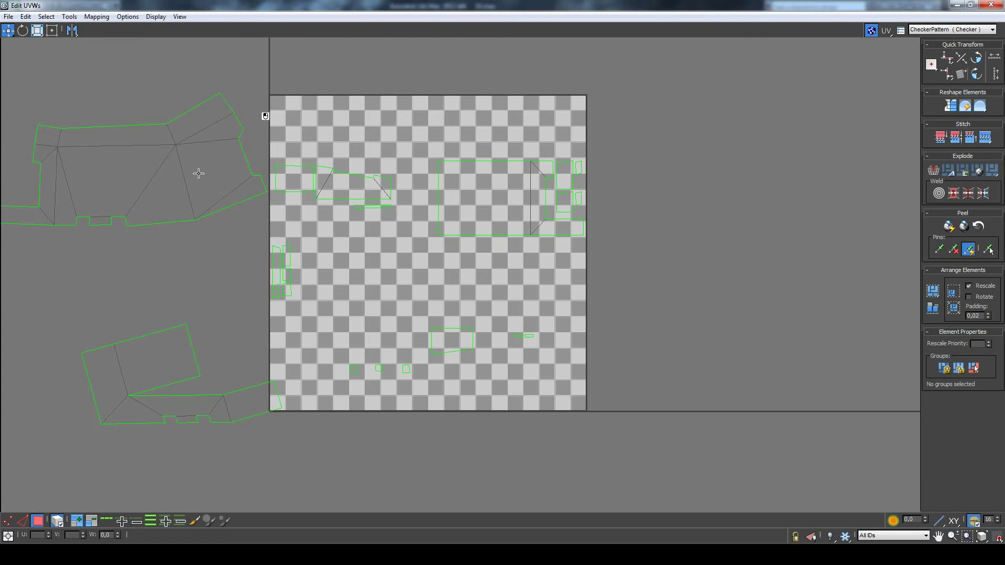
Shift the relaxed island down and left, then select the lower island.
scroll(157, 168, "down", 3)
left_click_drag(172, 183, 151, 201)
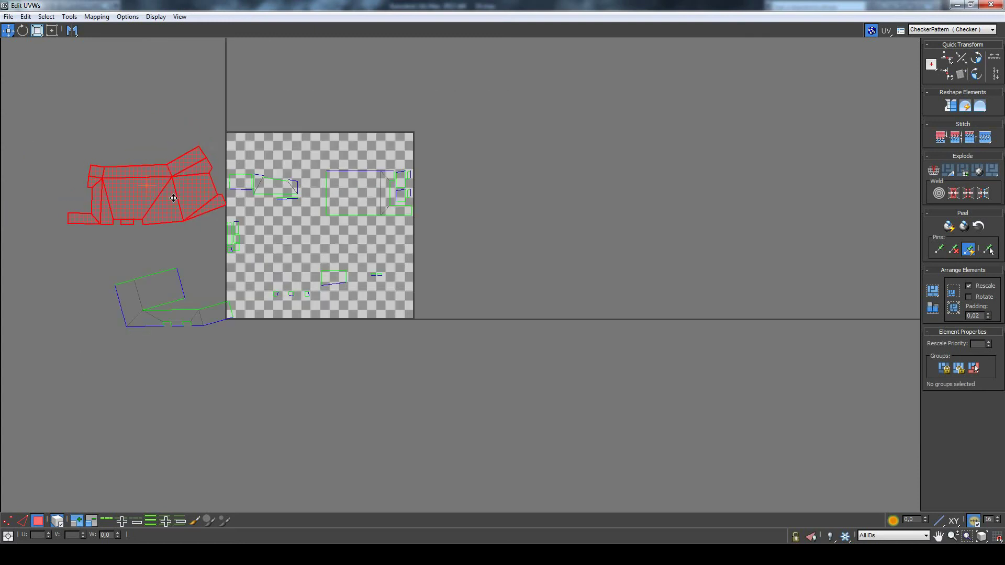
left_click(224, 107)
scroll(231, 136, "up", 2)
left_click(164, 169)
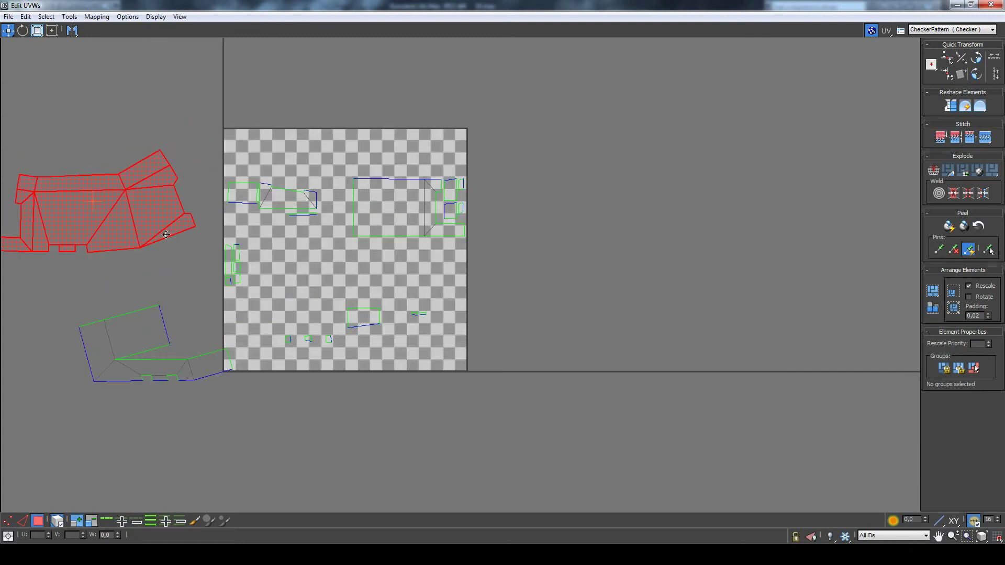
Try stitching the lower island onto the upper island's edge, then undo it.
left_click(21, 522)
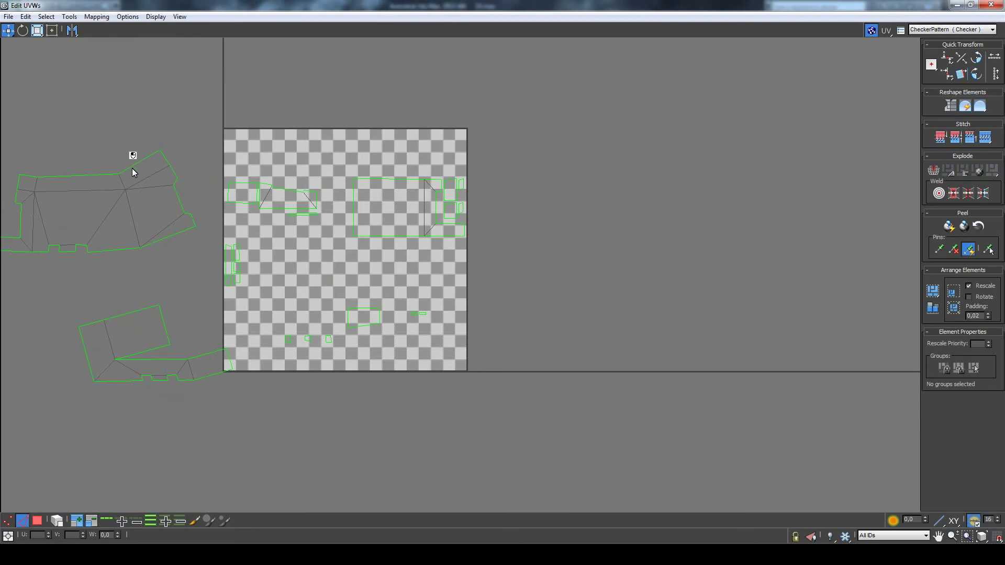
left_click(136, 169)
right_click(141, 160)
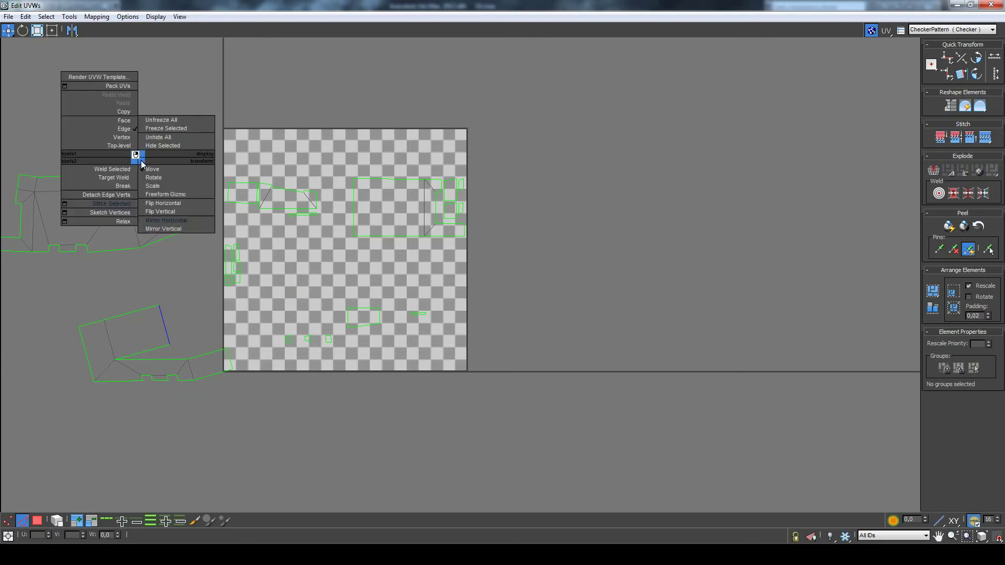
left_click(125, 204)
key("ctrl+z")
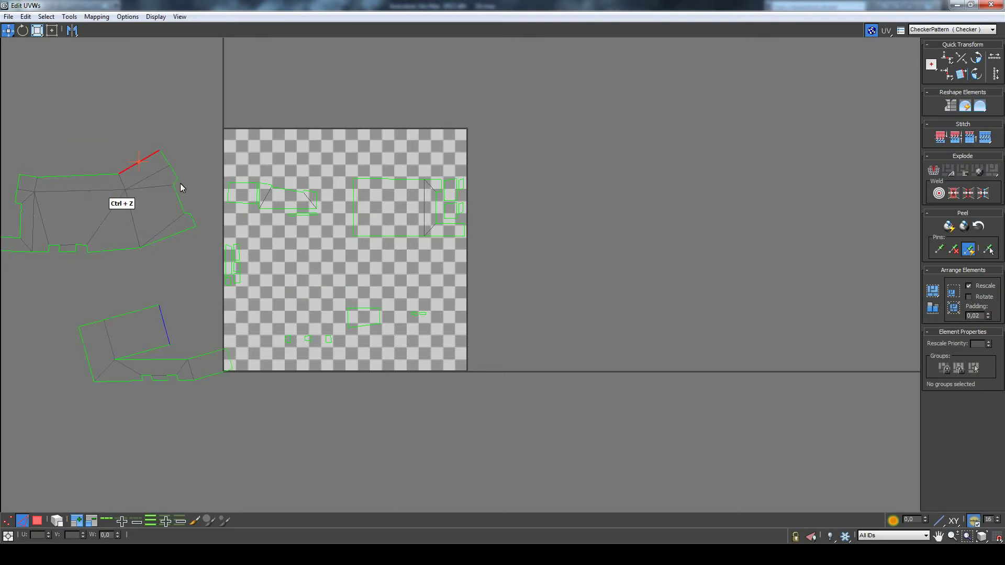
Stitch the small shell's left edge and a second edge onto their matching partners.
left_click(250, 260)
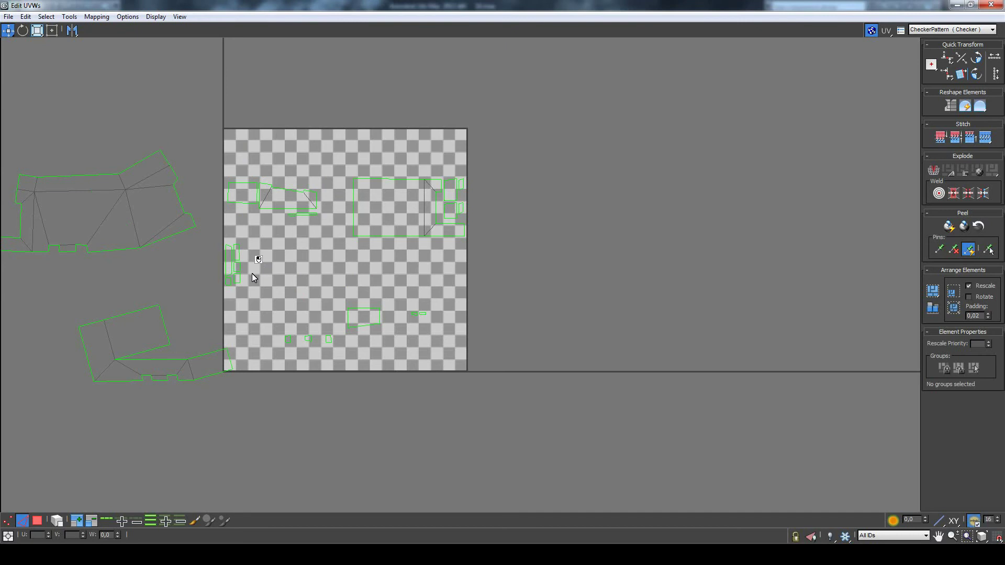
left_click(349, 319)
right_click(349, 324)
left_click(306, 361)
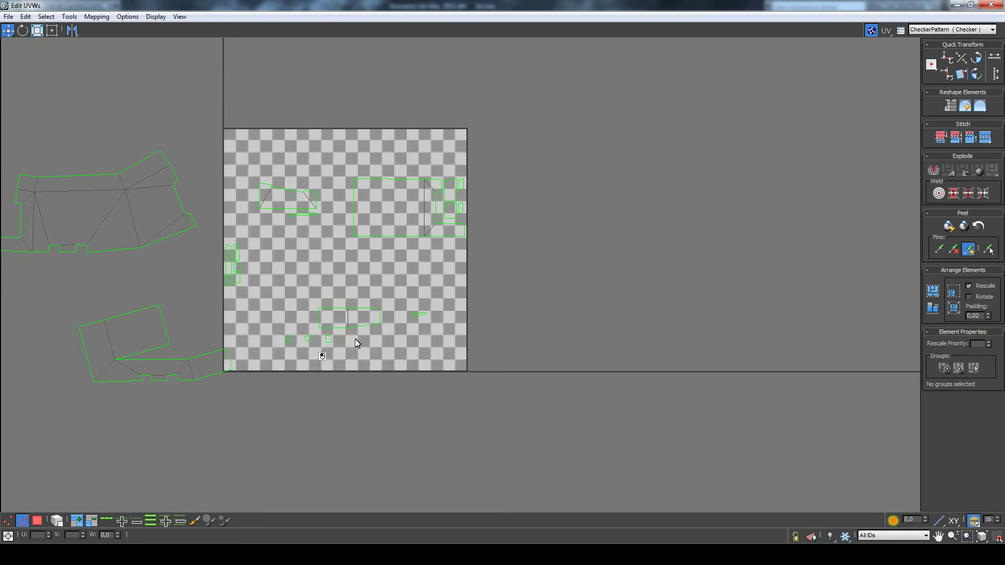
right_click(381, 321)
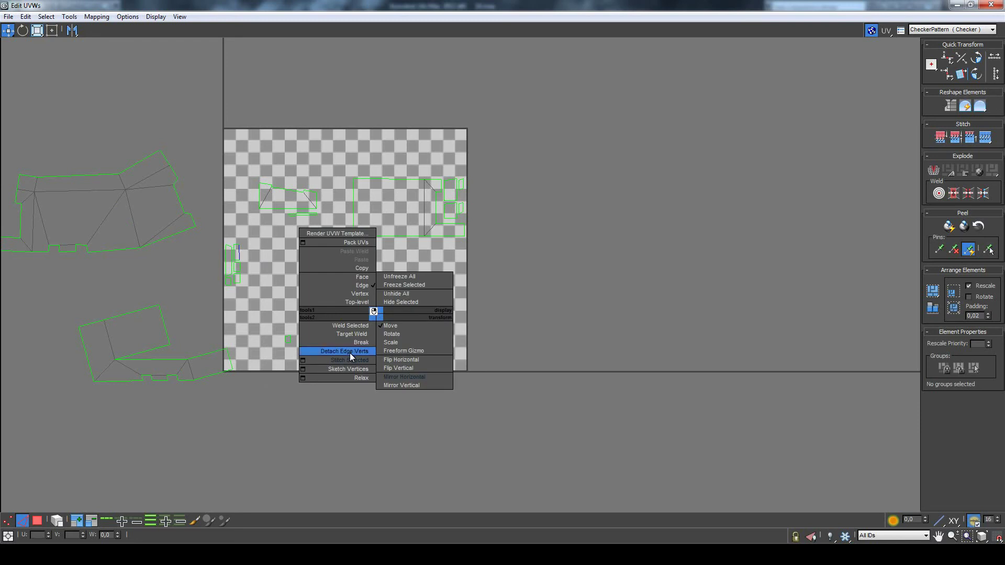
left_click(353, 354)
Stitch the right shell onto the lower shell, then undo it.
left_click(361, 308)
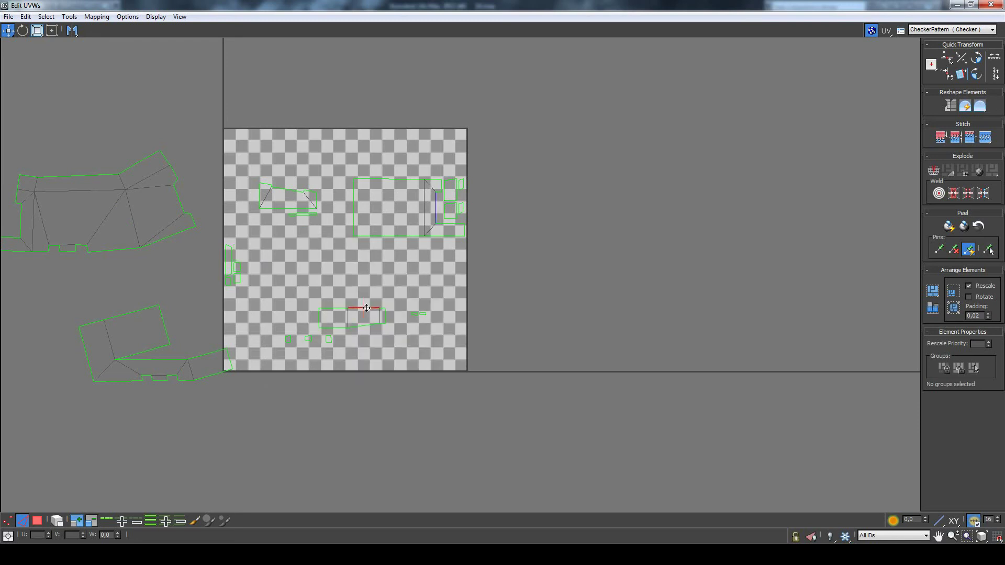
right_click(361, 303)
left_click(335, 351)
key("ctrl+z")
Stitch the small shell onto the left shell, then undo that stitch and clear the selection.
left_click(353, 215)
left_click(310, 192)
left_click(194, 222, "ctrl")
right_click(194, 223)
left_click(180, 266)
scroll(193, 165, "up", 3)
key("ctrl+z")
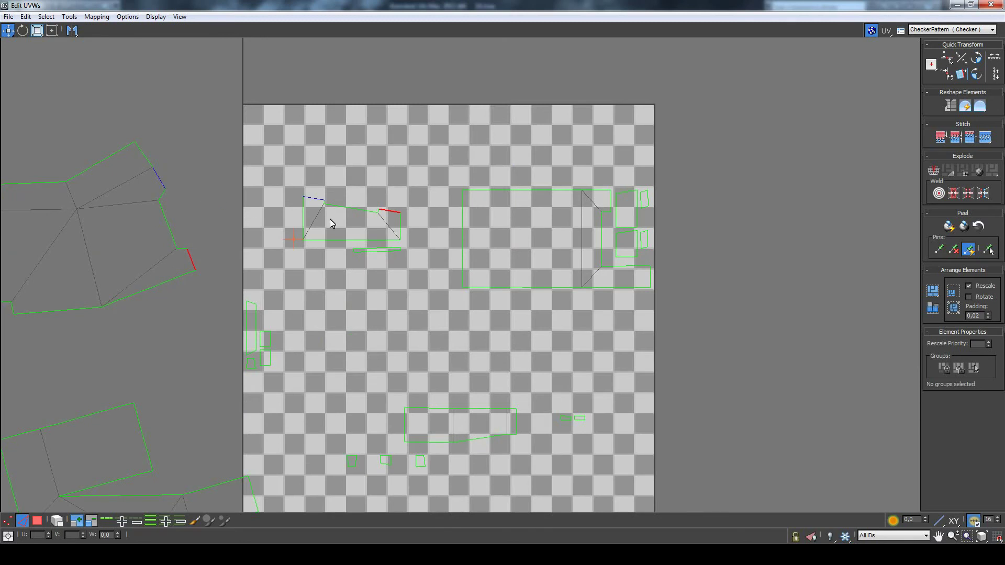
key("ctrl+z")
Stitch the left shell's short edge to its matching edge, attaching the small strip.
left_click(191, 258)
left_click(157, 178, "ctrl")
right_click(163, 183)
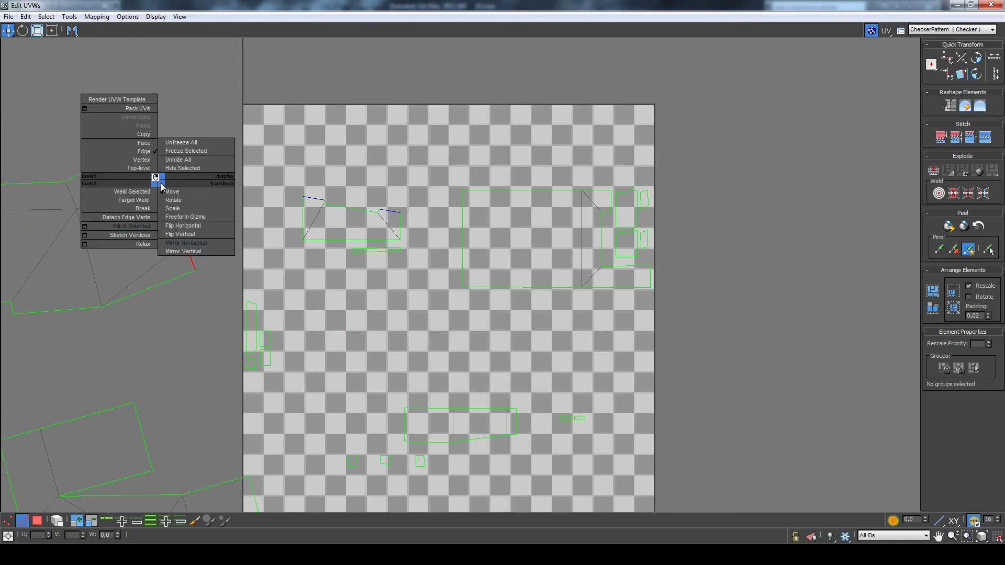
left_click(151, 227)
left_click(208, 165)
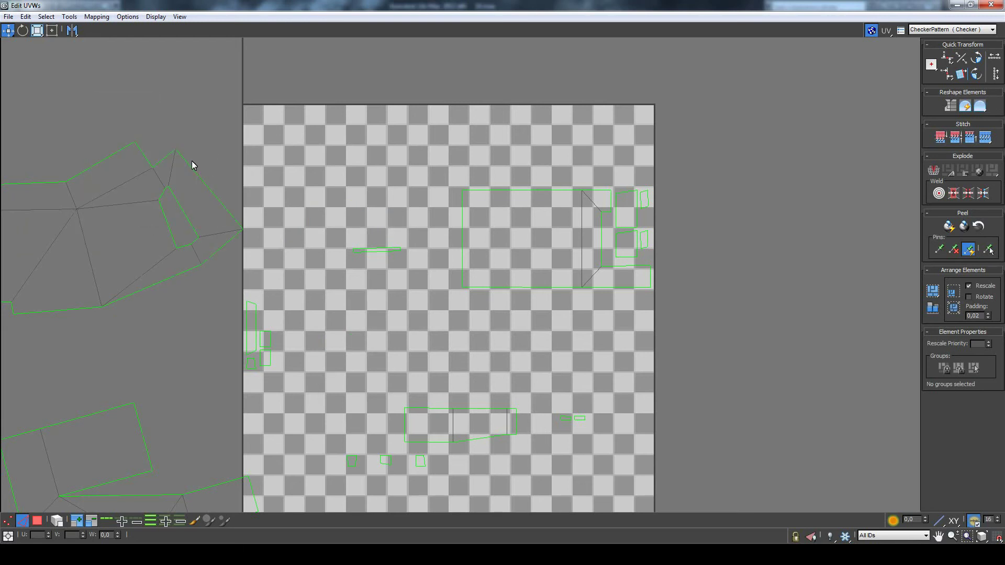
scroll(191, 165, "down", 4)
Select the whole left UV shell, apply Relax twice, and deselect it.
left_click(37, 521)
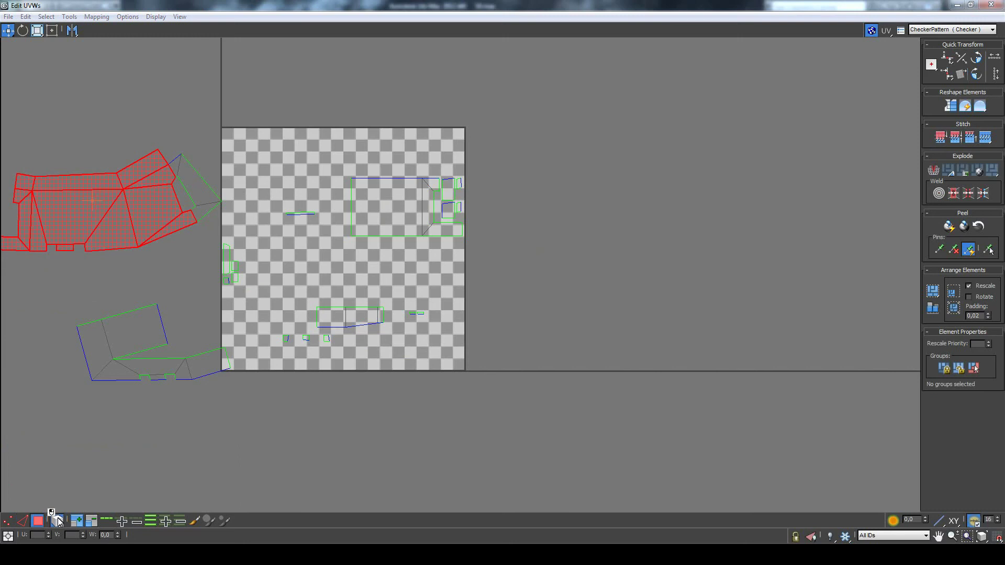
left_click(163, 139)
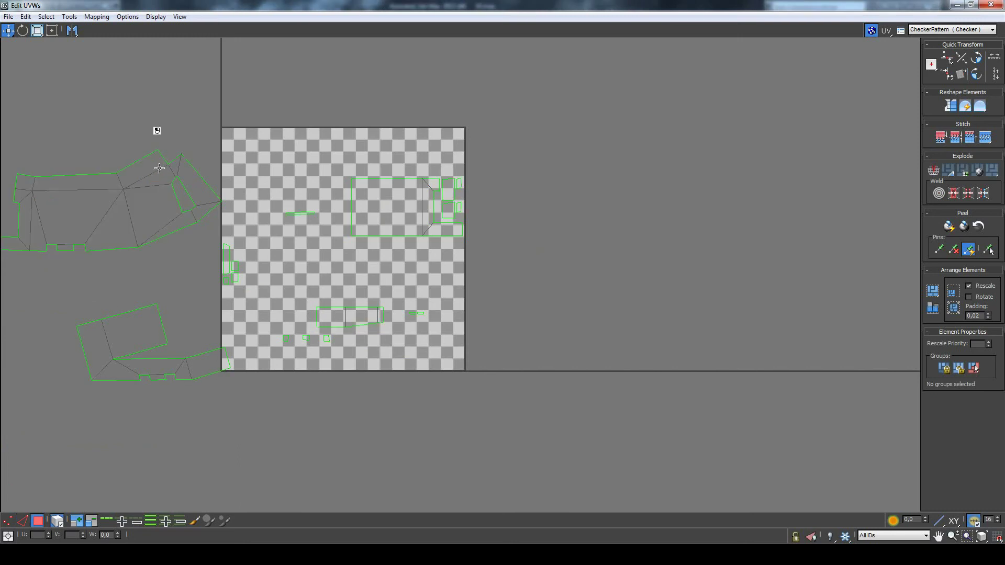
left_click(160, 168)
left_click(966, 105)
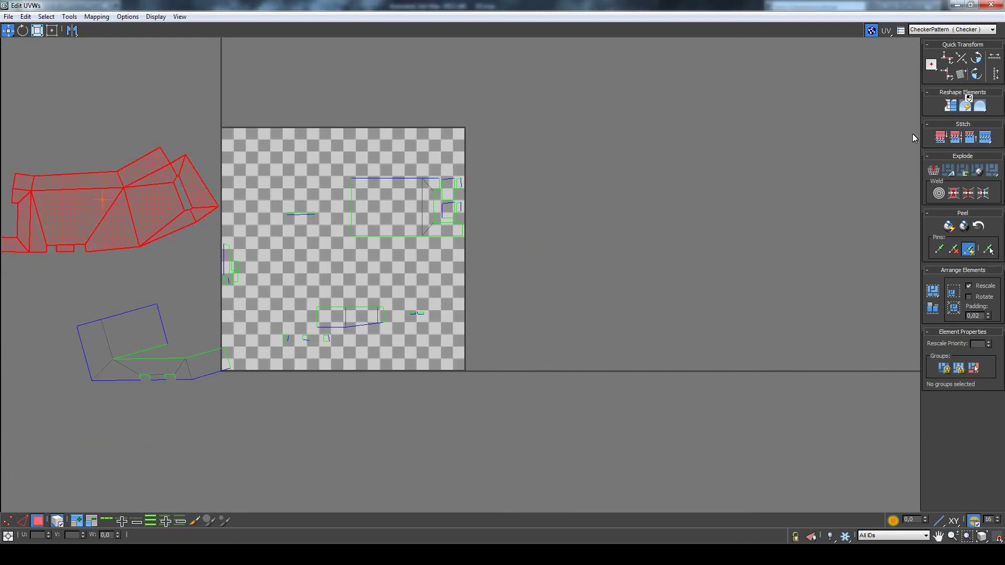
left_click(969, 105)
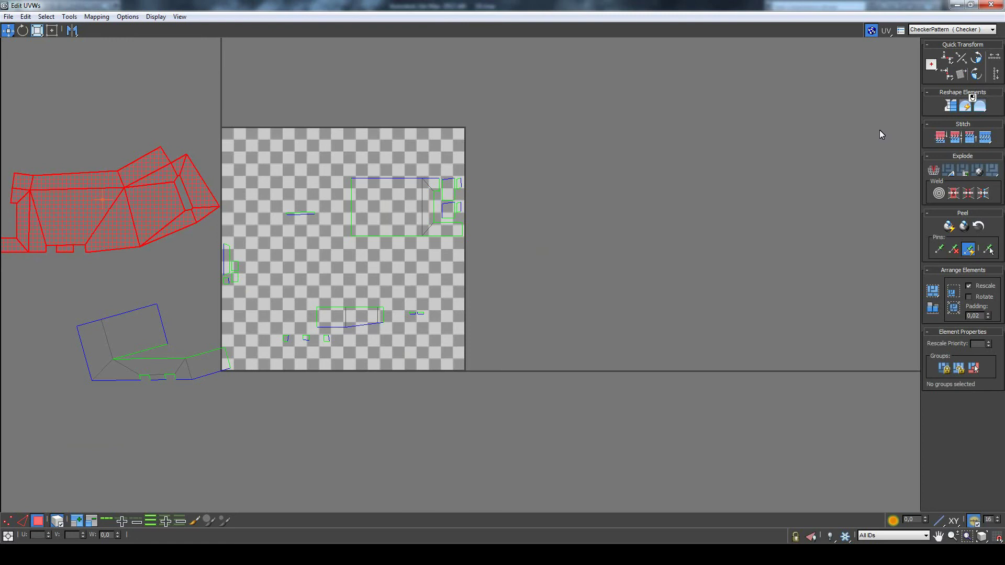
left_click(472, 143)
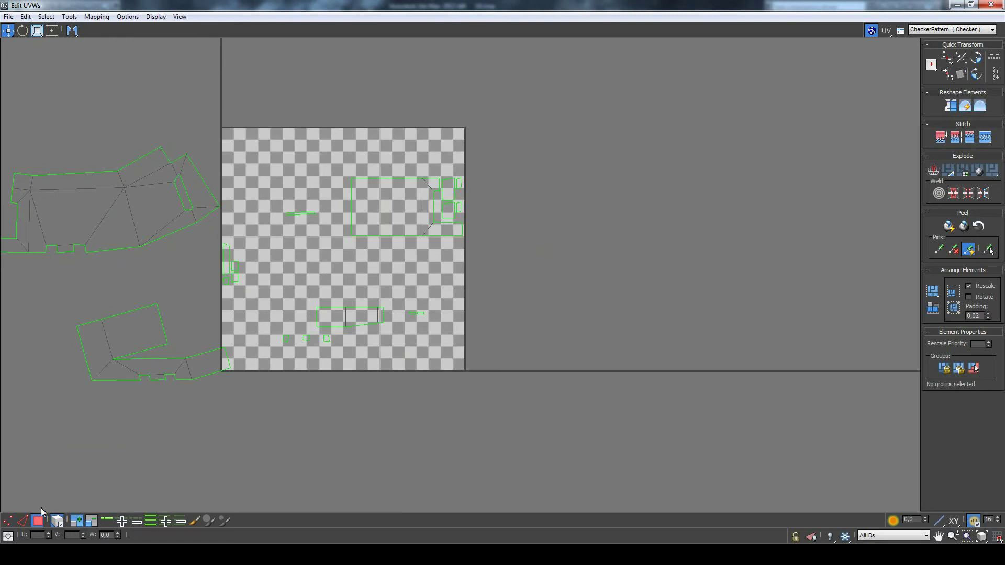
Break the unwanted seam edge on the left shell into open borders.
left_click(29, 522)
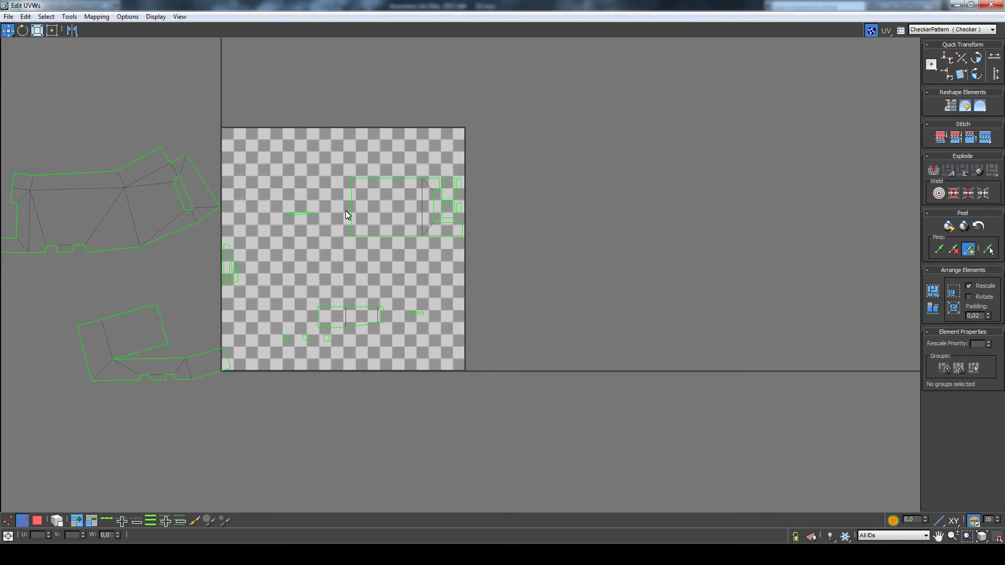
left_click(310, 215)
scroll(181, 200, "up", 2)
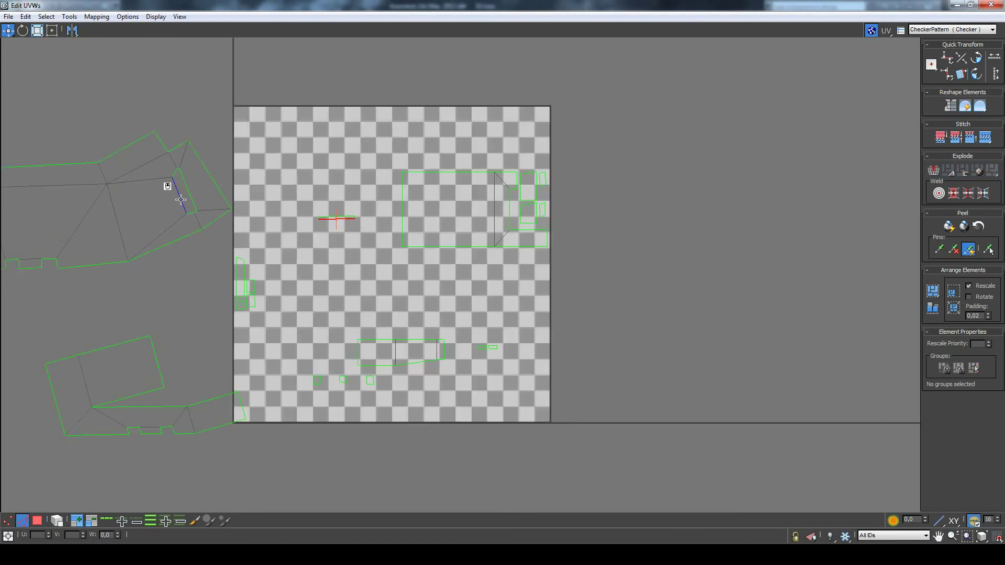
left_click(181, 202)
right_click(179, 198)
left_click(155, 234)
Split the thin shell's edge with Ctrl+B and detach the selected edge's vertices.
left_click(239, 273)
key("ctrl+b")
left_click(240, 259)
right_click(235, 254)
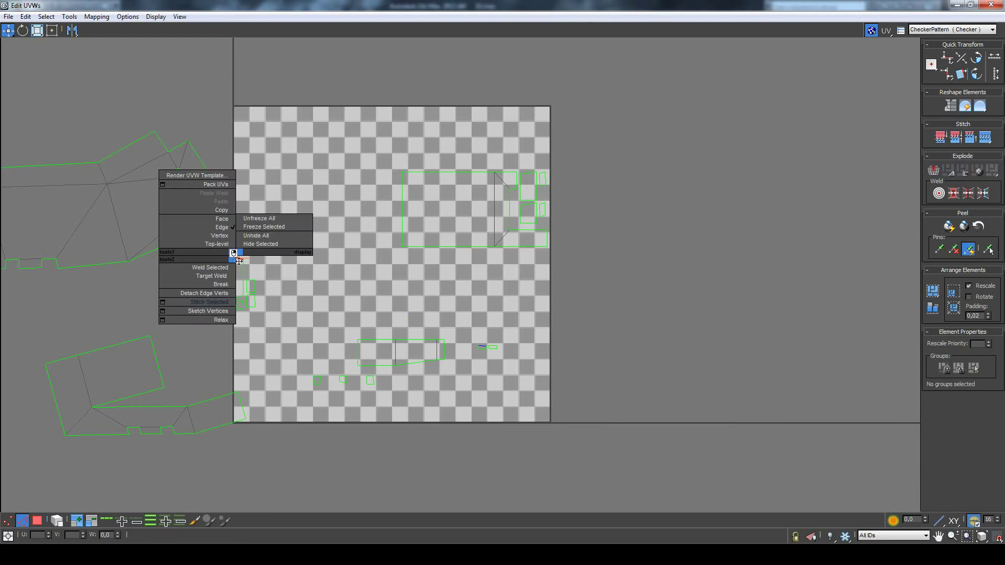
left_click(221, 303)
scroll(253, 257, "up", 1)
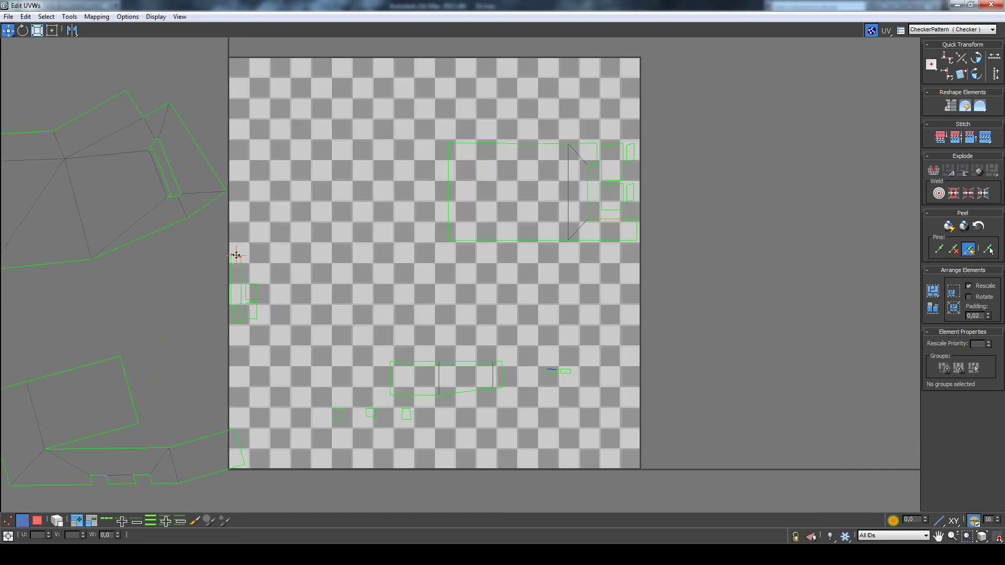
right_click(236, 256)
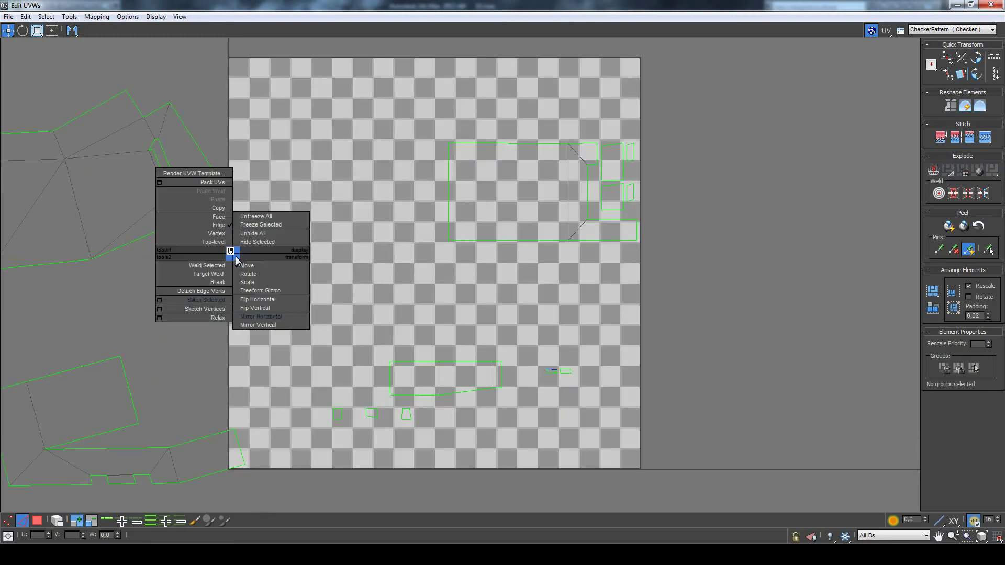
left_click(218, 293)
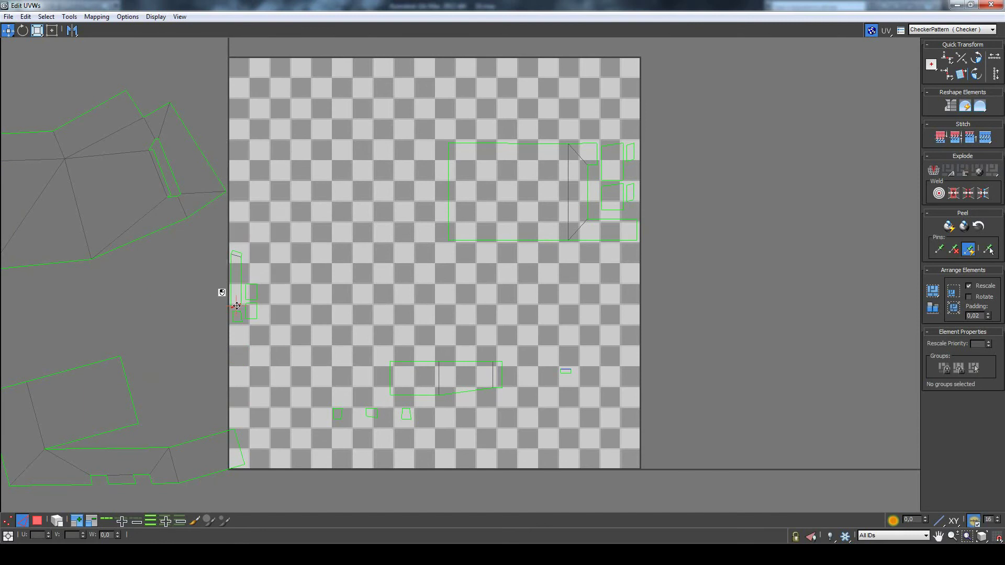
Select edges on the thin shell and stitch the small piece onto the left shell.
right_click(232, 304)
left_click(218, 360)
left_click(240, 277)
left_click(230, 281)
left_click(240, 317)
scroll(250, 315, "down", 4)
scroll(249, 313, "up", 2)
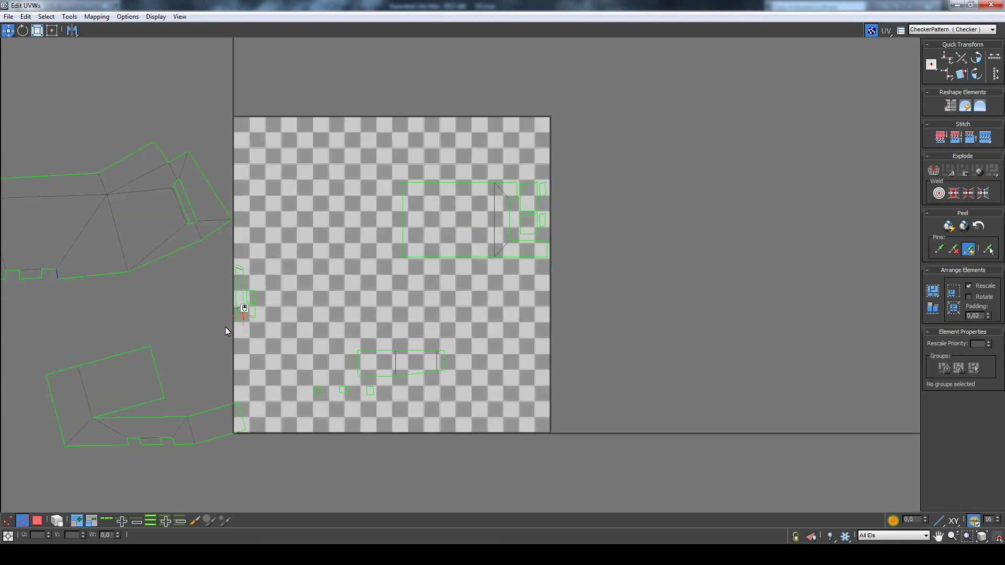
right_click(89, 272)
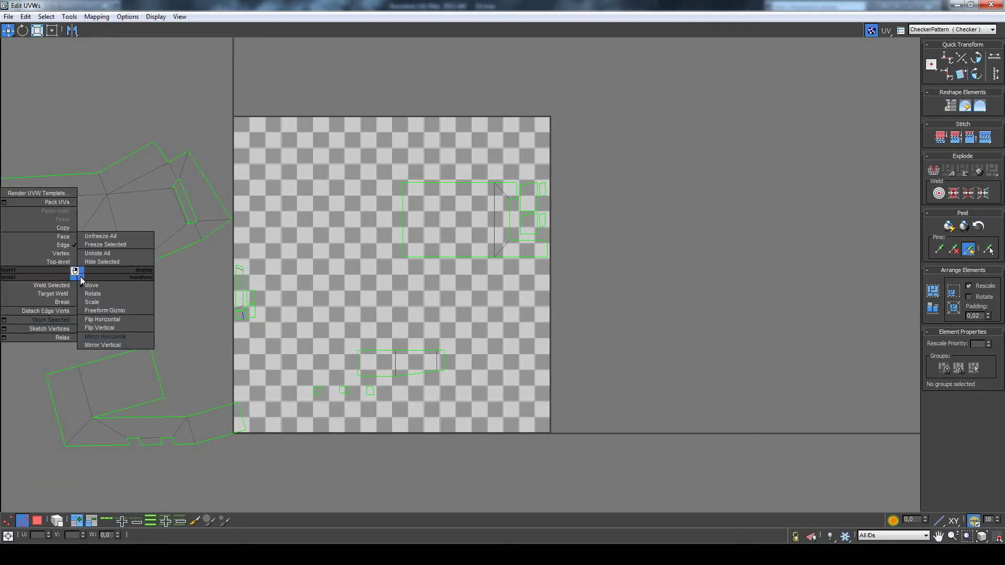
left_click(23, 316)
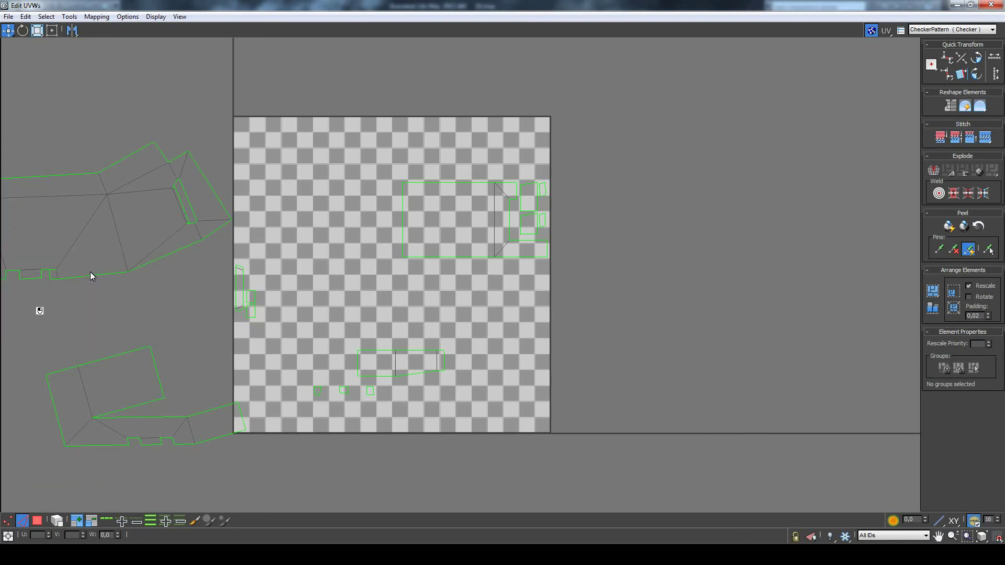
right_click(19, 276)
left_click(11, 319)
Nudge a vertex at the left shell's bottom notch with Move to close the gap.
left_click(7, 520)
middle_click_drag(157, 210, 326, 207)
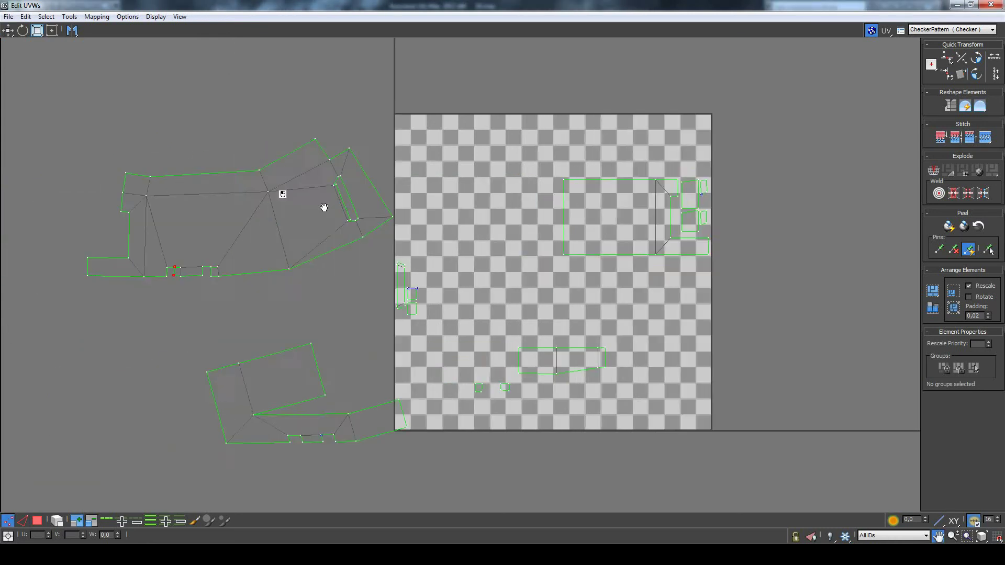
scroll(326, 230, "up", 2)
scroll(326, 231, "up", 1)
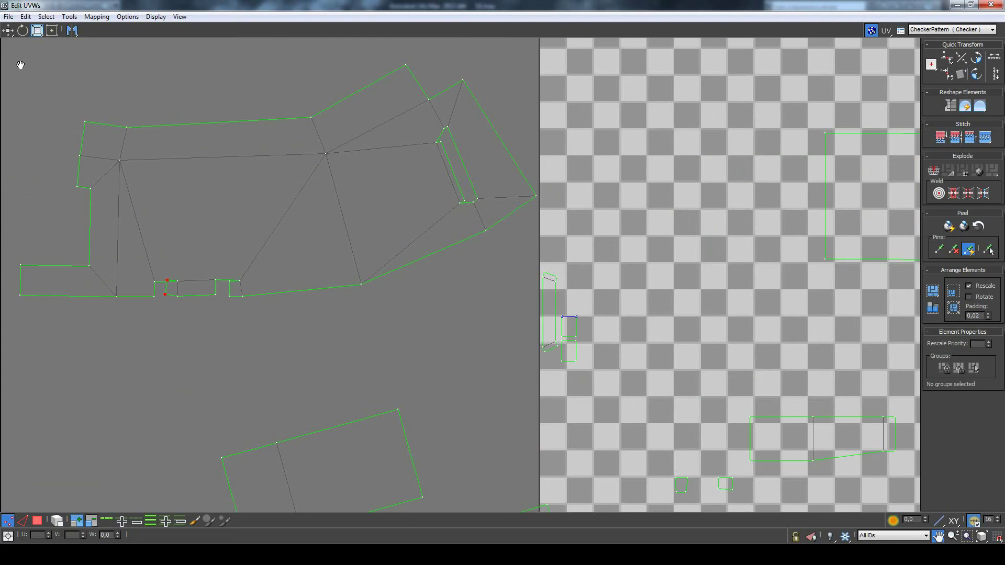
left_click(8, 31)
left_click_drag(165, 295, 166, 295)
scroll(316, 326, "down", 1)
scroll(434, 346, "down", 1)
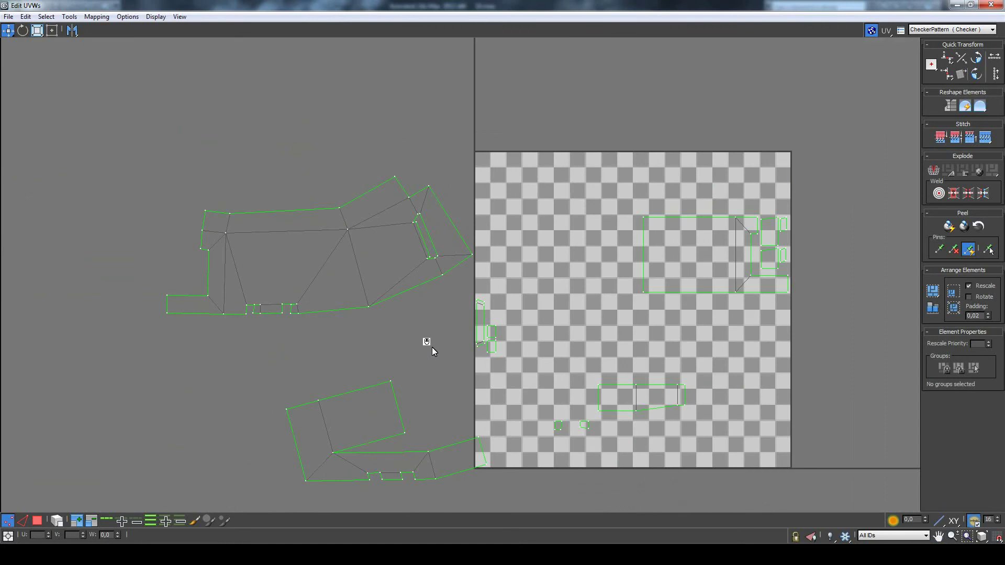
key("2")
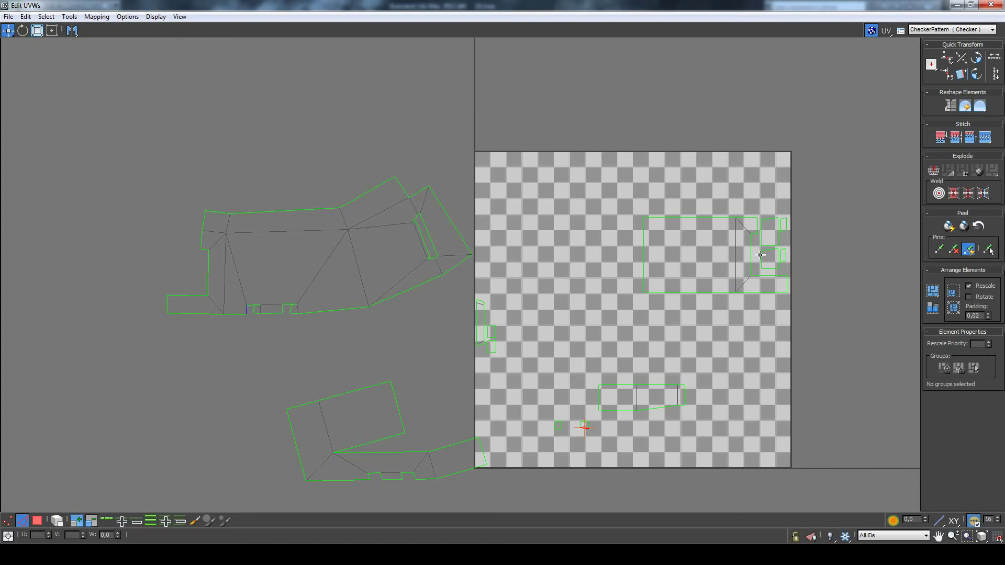
Stitch the first selected edges and a small loose piece onto the larger UV island.
left_click_drag(790, 254, 790, 255)
left_click(815, 242)
right_click(680, 394)
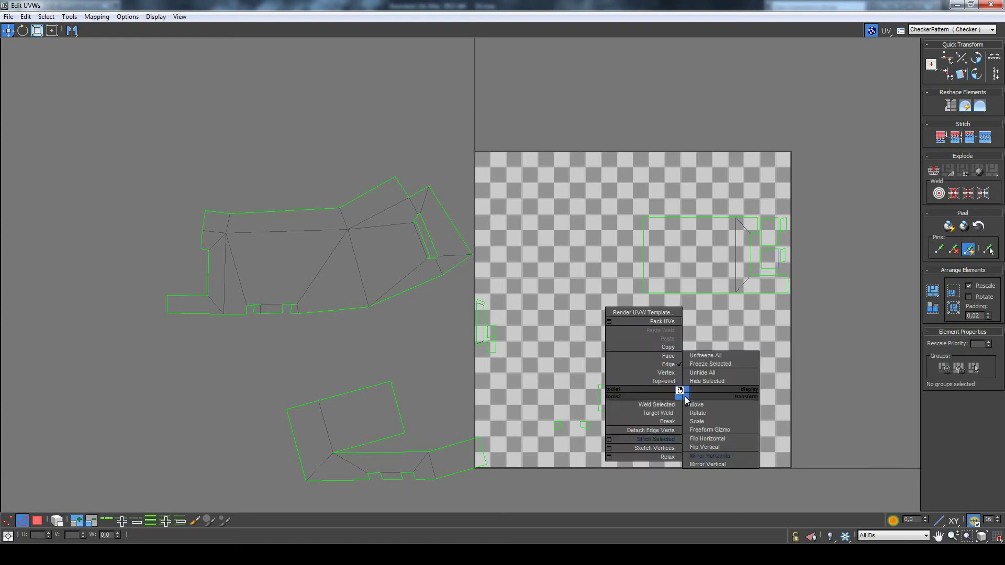
left_click(662, 439)
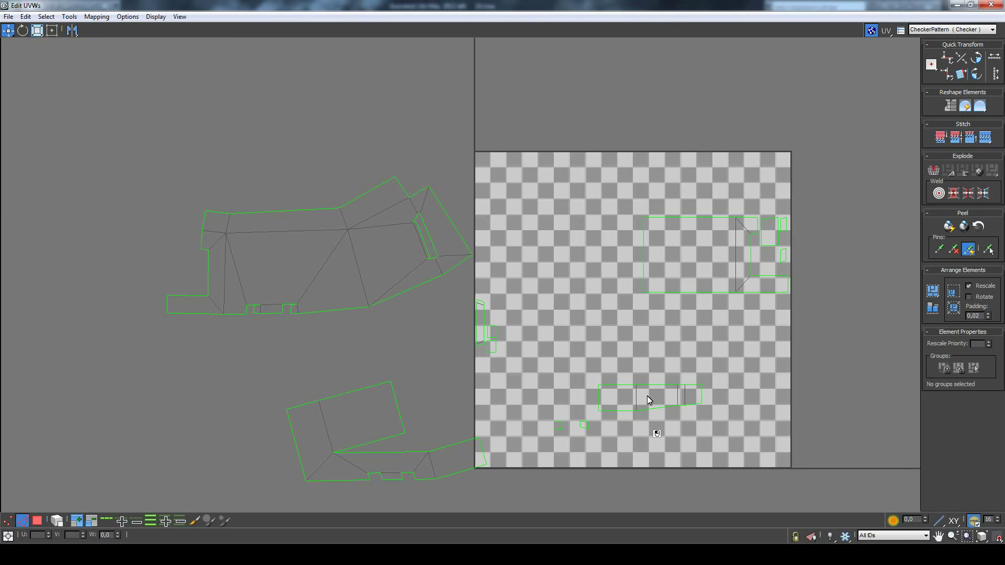
right_click(598, 399)
left_click(580, 442)
Stitch the bottom island's right edge onto the matching edge of the left island.
left_click(702, 397)
left_click(206, 219)
right_click(205, 220)
left_click(192, 267)
Stitch the small pieces onto the left island's end and at the square's left edge.
left_click(83, 224)
left_click(780, 260)
right_click(486, 341)
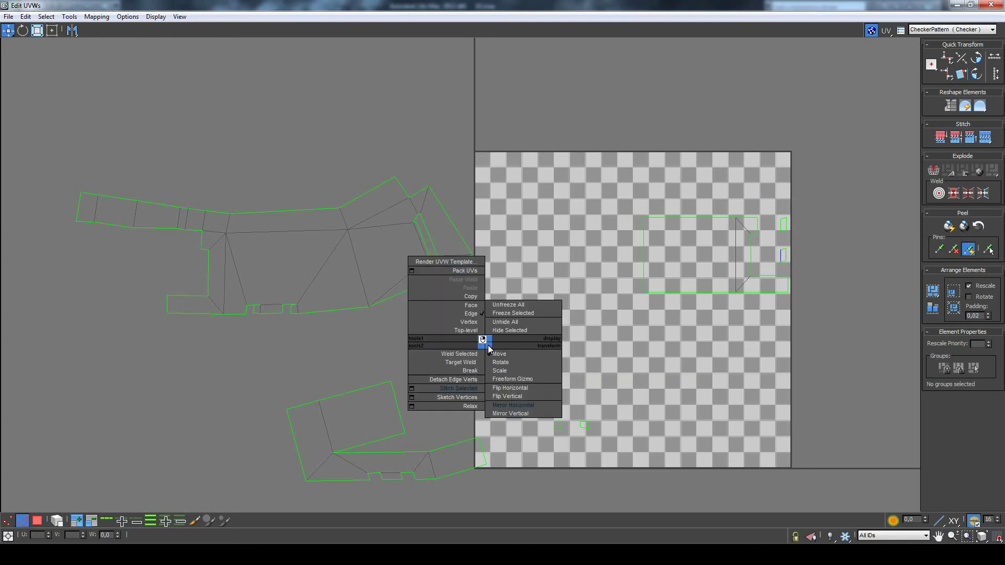
left_click(461, 382)
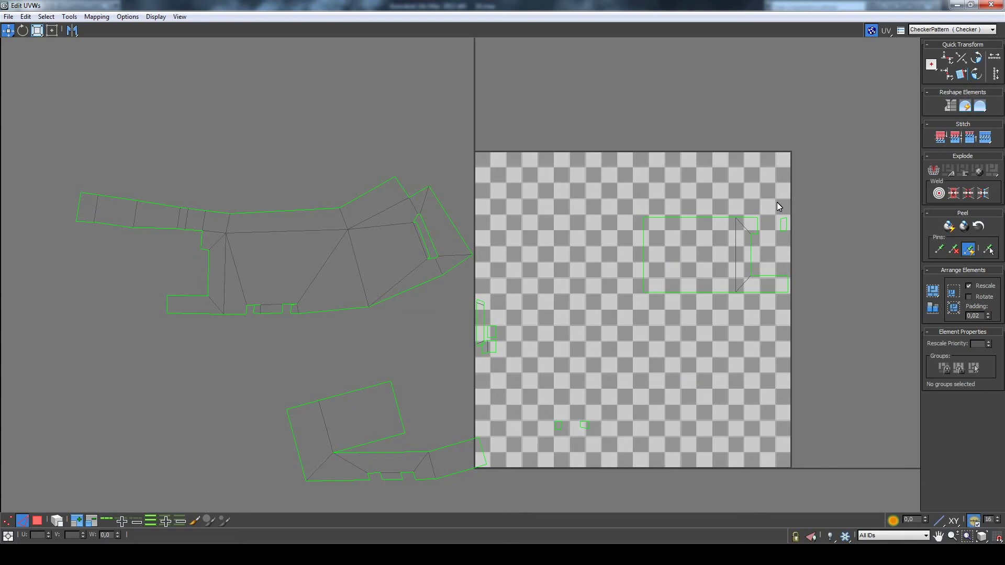
left_click(482, 332)
right_click(478, 361)
left_click(465, 369)
Stitch one of the two tiny pieces below the square back into its island.
left_click_drag(547, 416, 608, 440)
left_click(604, 388)
right_click(411, 469)
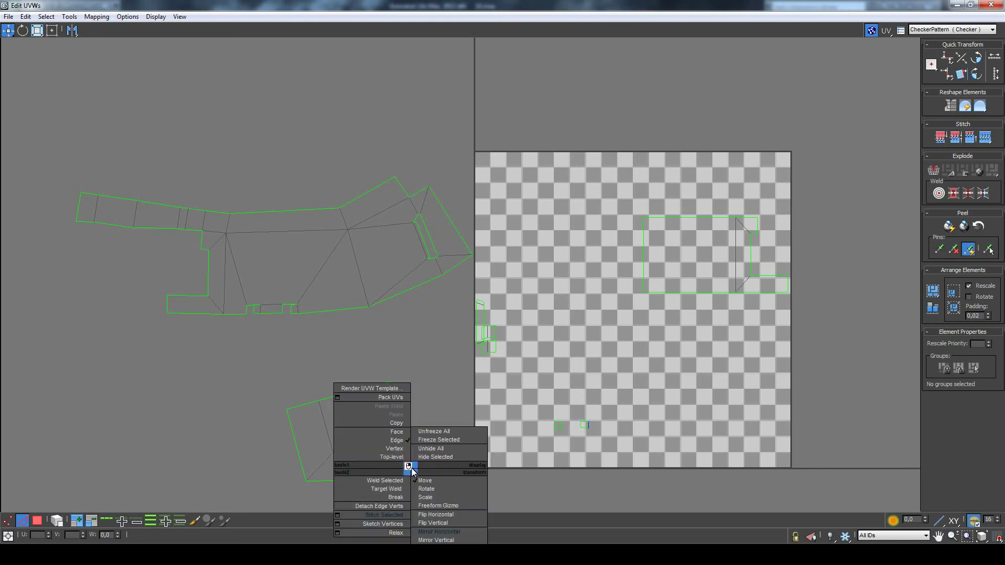
left_click(388, 507)
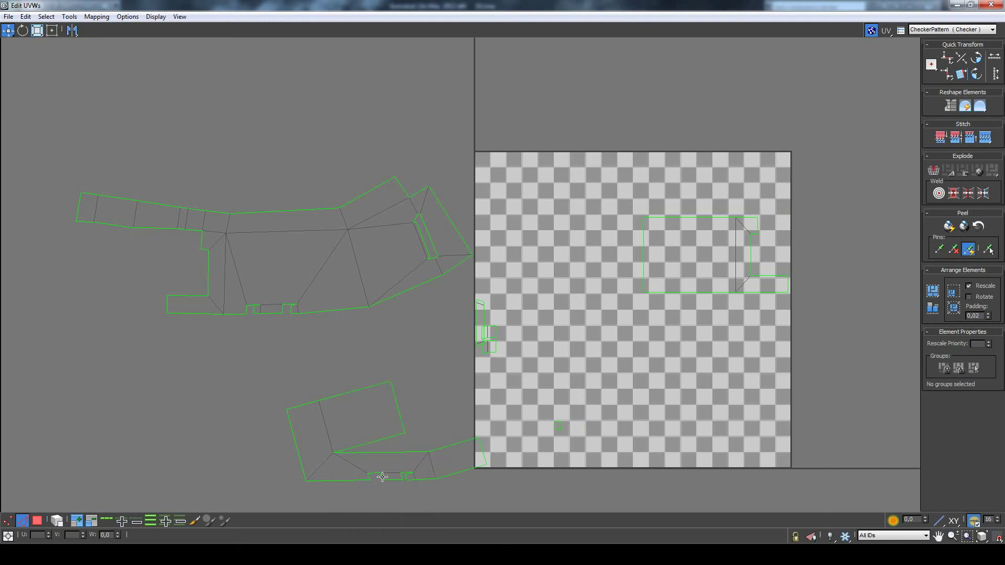
right_click(382, 477)
Stitch the last tiny piece, then move the small left-edge piece into the checker square in face mode.
left_click(356, 514)
left_click_drag(471, 309, 505, 357)
left_click(505, 329)
left_click(22, 520)
key("3")
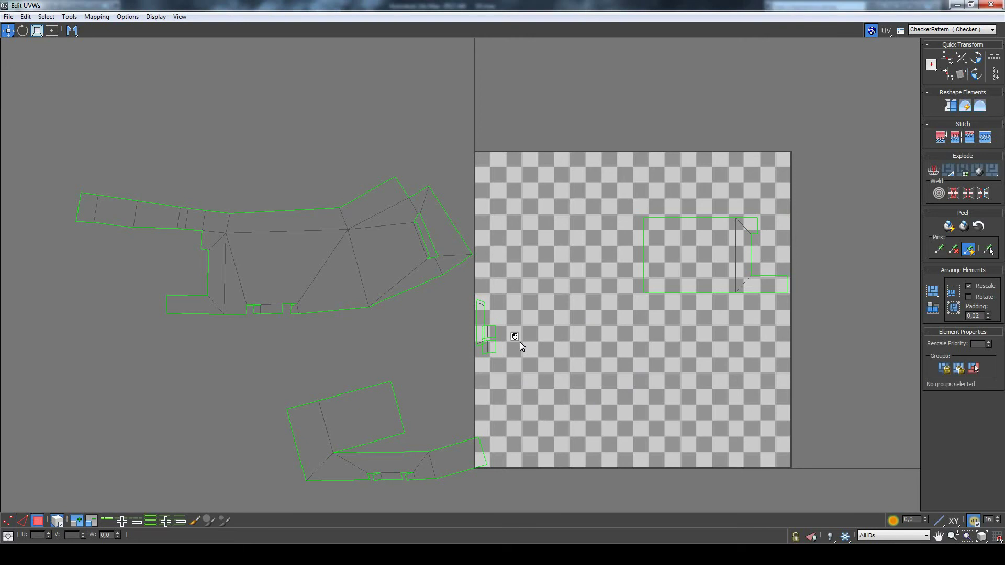
left_click_drag(489, 352, 555, 330)
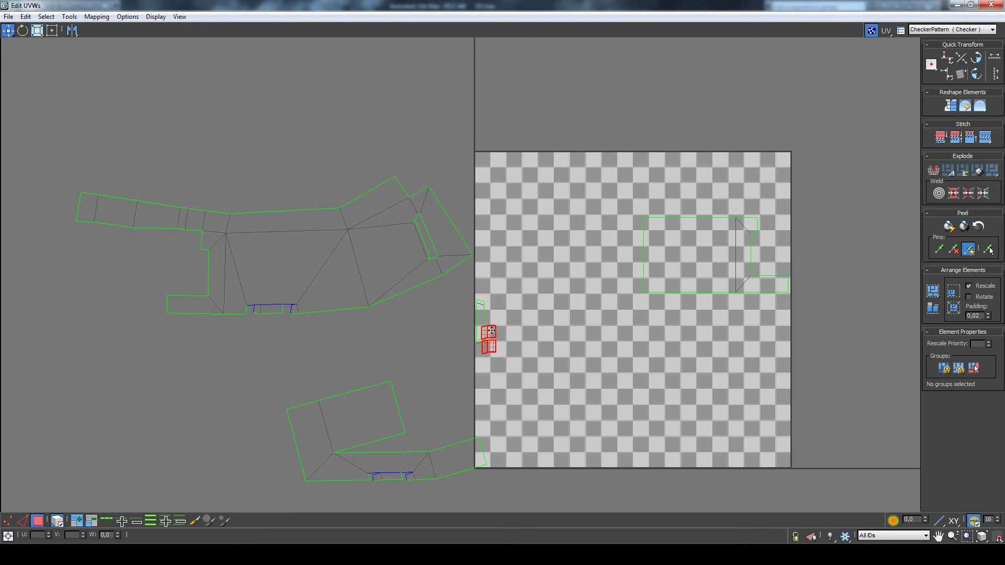
left_click_drag(491, 342, 529, 332)
left_click(508, 307)
Select every UV island and Pack Normalize them into the checker square.
left_click_drag(84, 128, 498, 428)
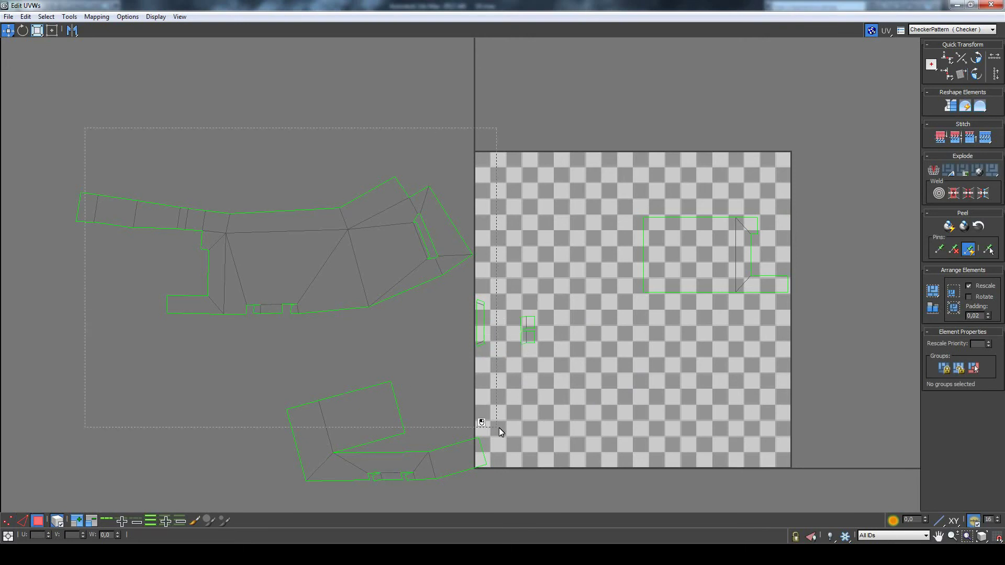
left_click_drag(800, 470, 922, 310)
left_click(933, 292)
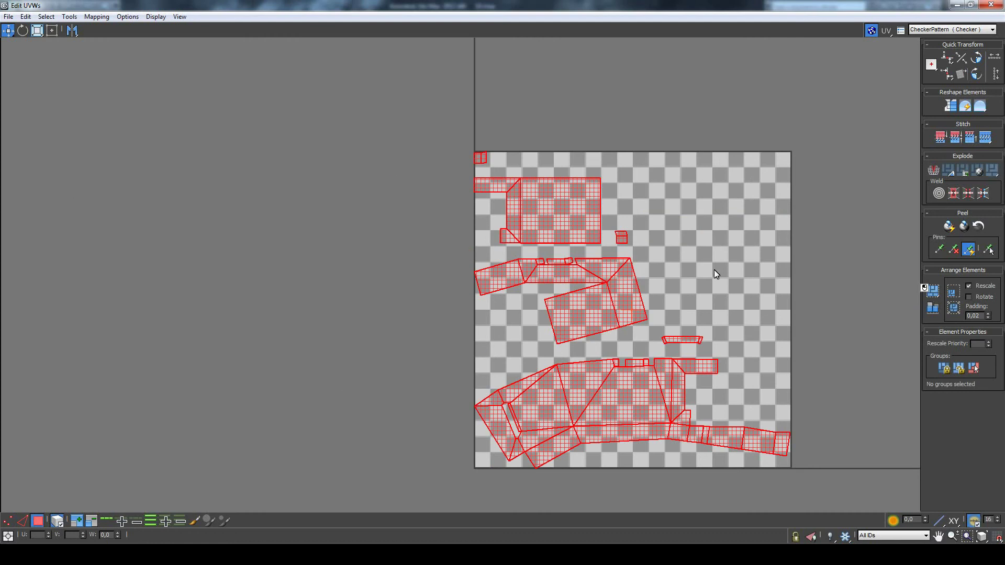
left_click(732, 275)
scroll(572, 225, "down", 3)
Move the packed islands up and right, outside the checker square.
left_click_drag(478, 158, 769, 398)
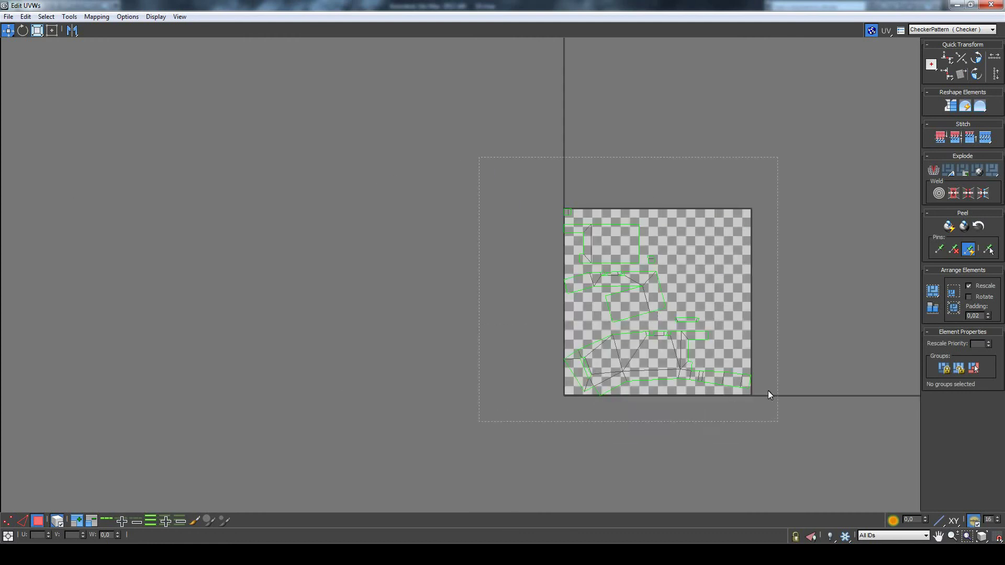
left_click_drag(661, 343, 834, 144)
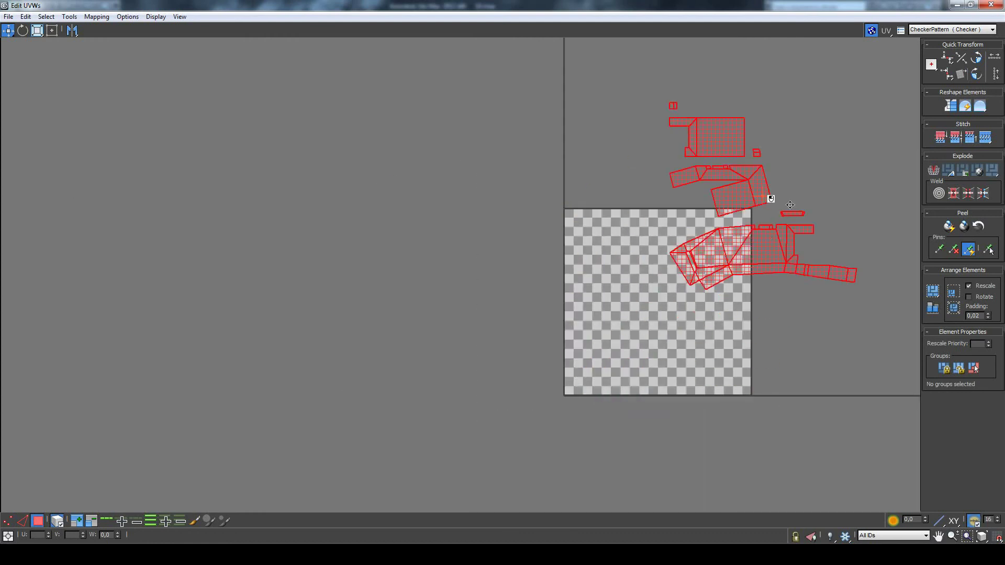
left_click(811, 286)
scroll(794, 280, "down", 3)
scroll(795, 269, "down", 2)
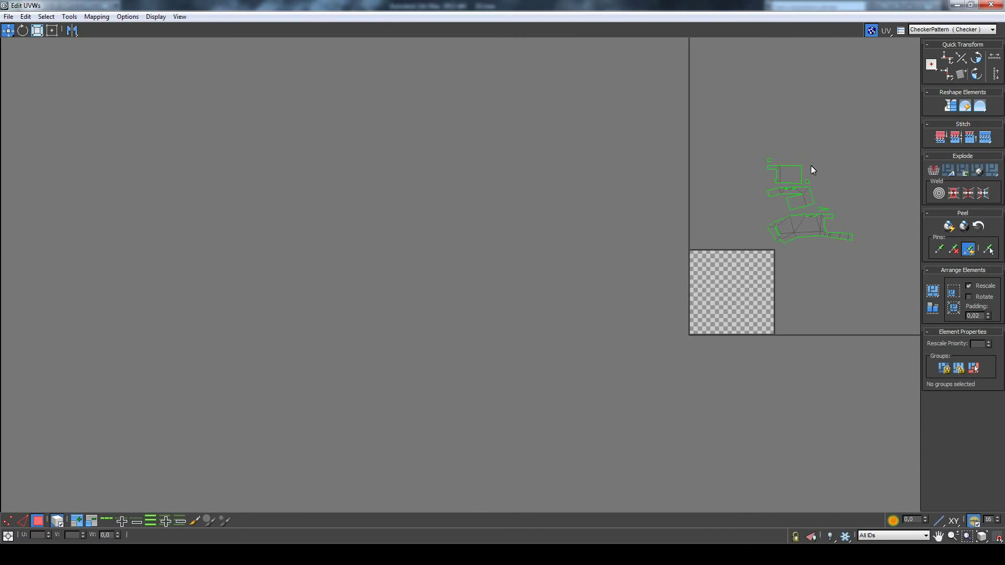
Close Edit UVWs, orbit around the box part, and Unhide All mech parts.
left_click(994, 6)
scroll(586, 253, "down", 3)
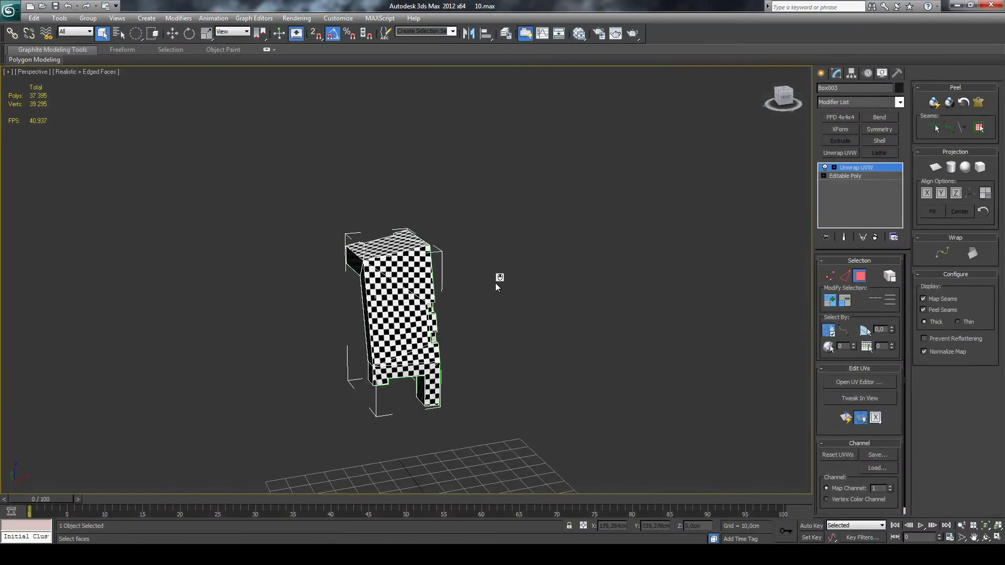
scroll(469, 287, "up", 3)
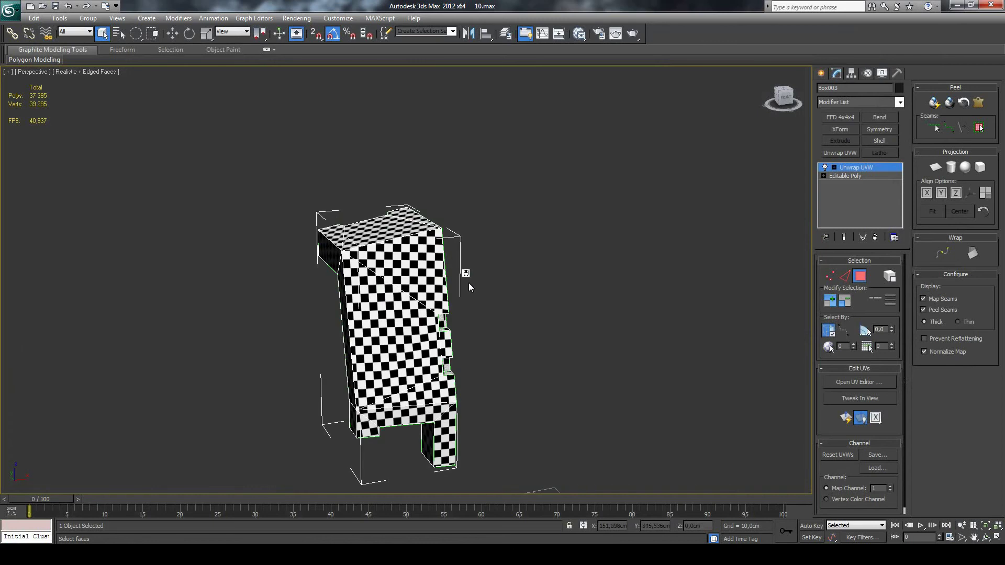
left_click(986, 539)
mouse_move(457, 286)
left_mouse_down()
mouse_move(531, 298)
mouse_move(601, 260)
mouse_move(527, 268)
mouse_move(351, 325)
mouse_move(411, 275)
left_mouse_up()
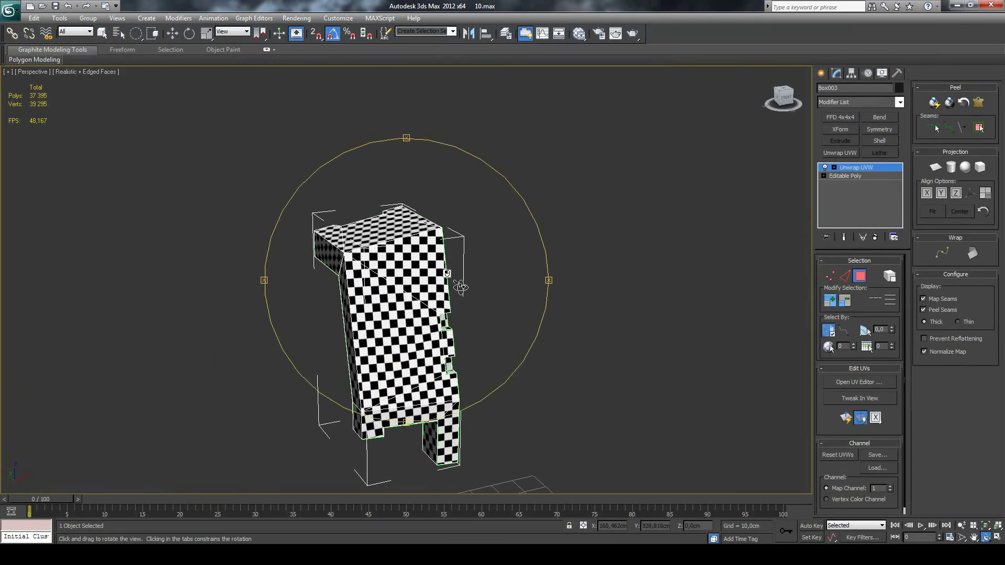
right_click(811, 105)
left_click(882, 72)
left_click(955, 307)
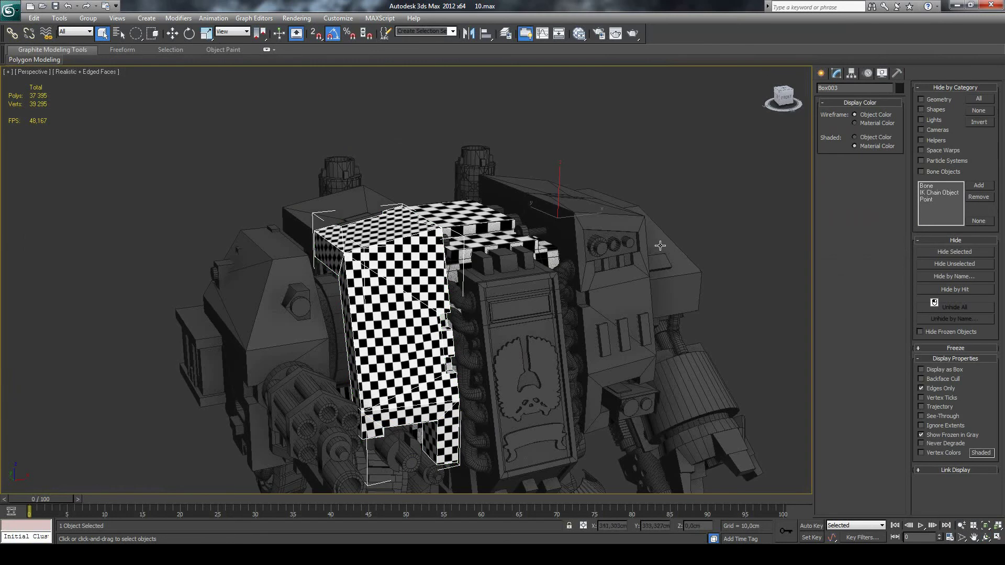
Select the smaller box part Object008 and add an Unwrap UVW modifier.
left_click(448, 212)
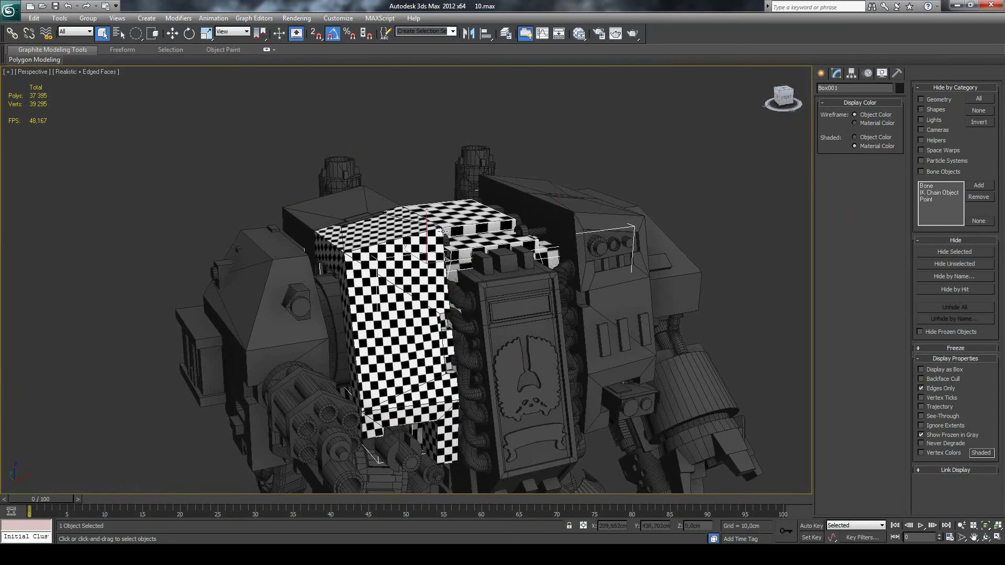
left_click(838, 74)
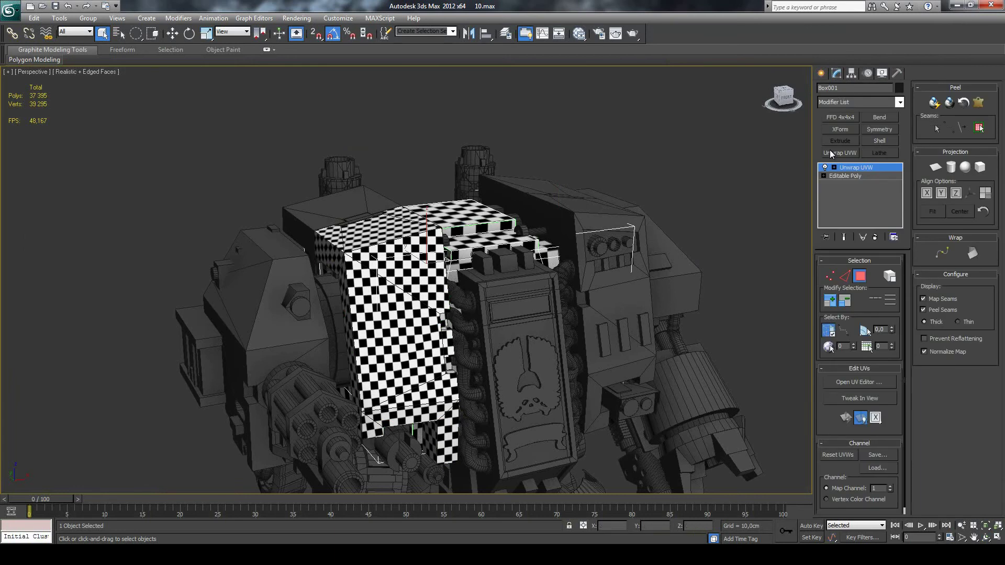
left_click(368, 207)
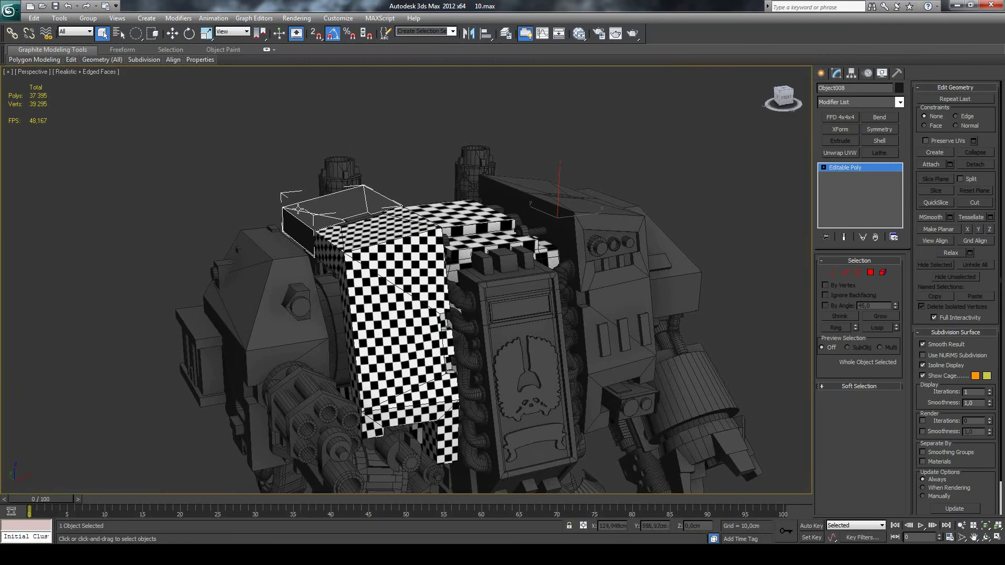
left_click(843, 154)
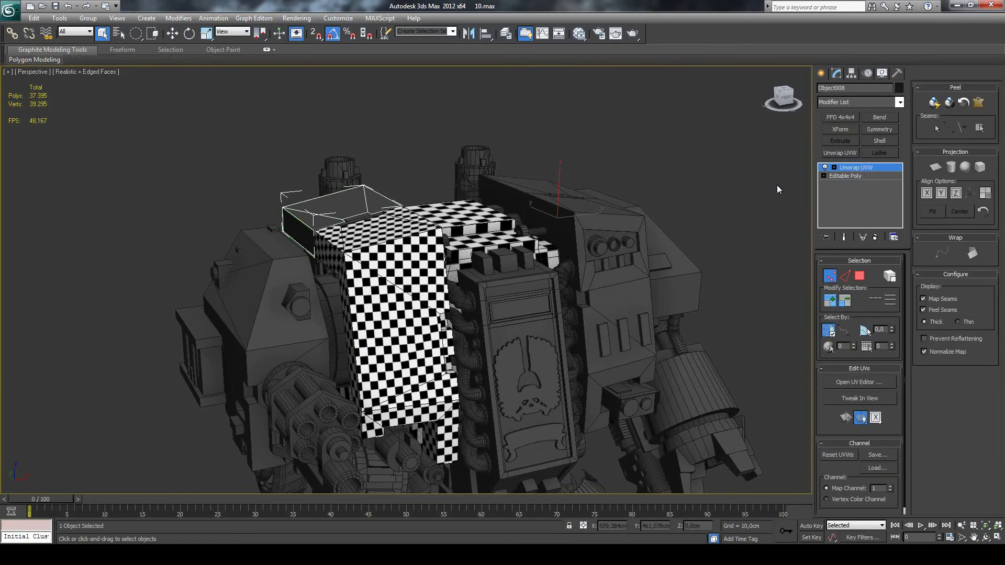
Open Object008's UVs in the maximized editor and Flatten Mapping all its faces.
left_click(852, 384)
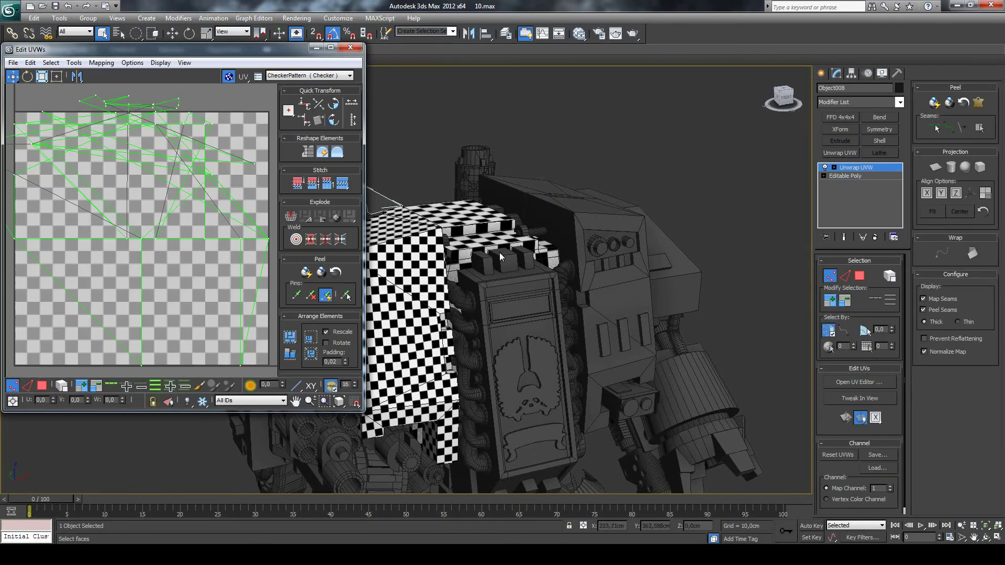
scroll(52, 118, "down", 2)
scroll(24, 115, "down", 1)
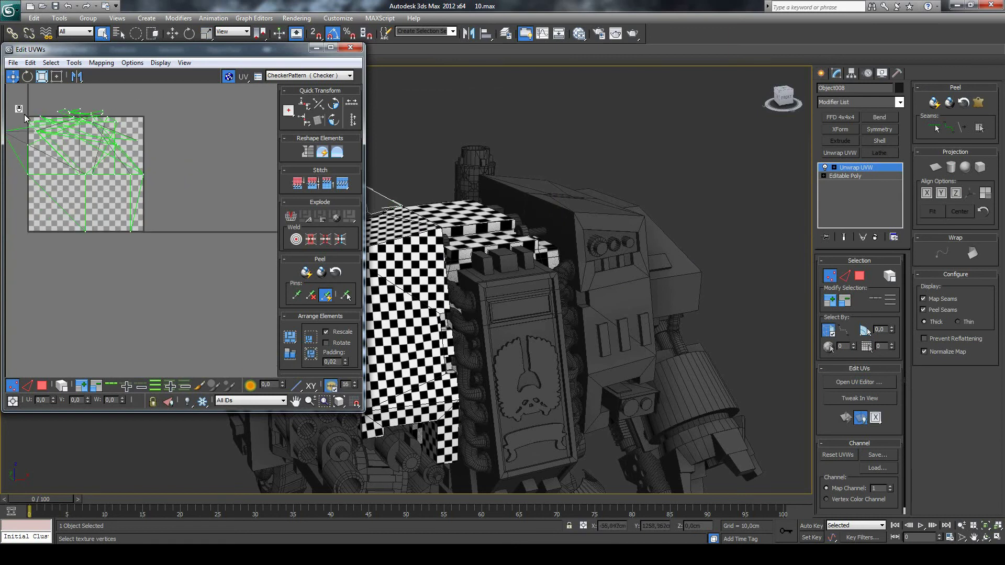
double_click(286, 50)
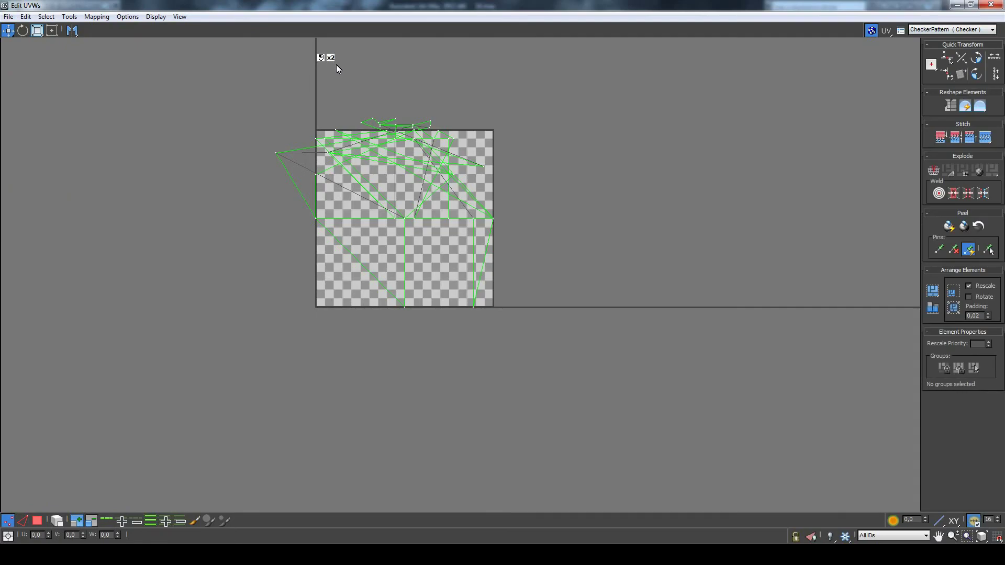
left_click(97, 17)
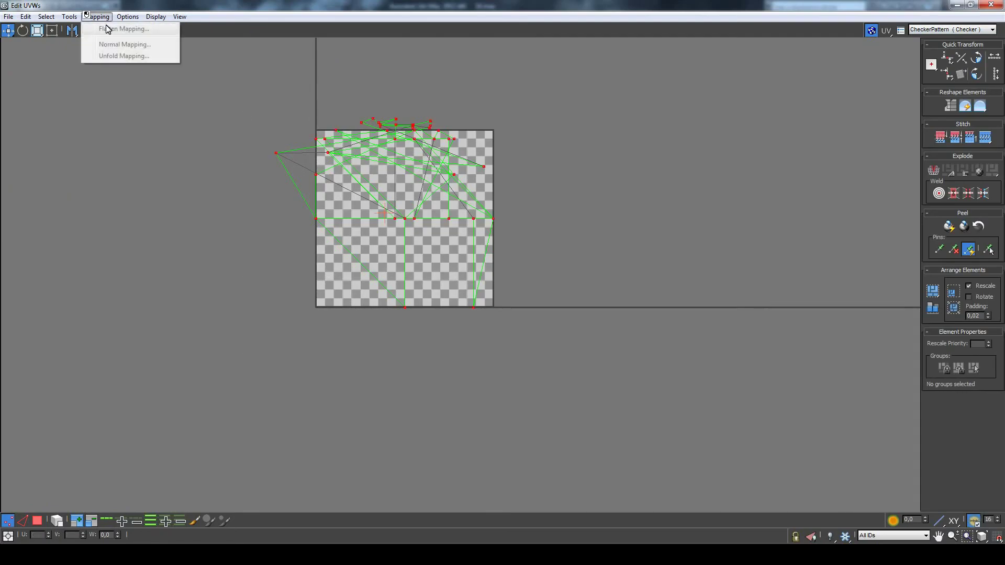
left_click(37, 521)
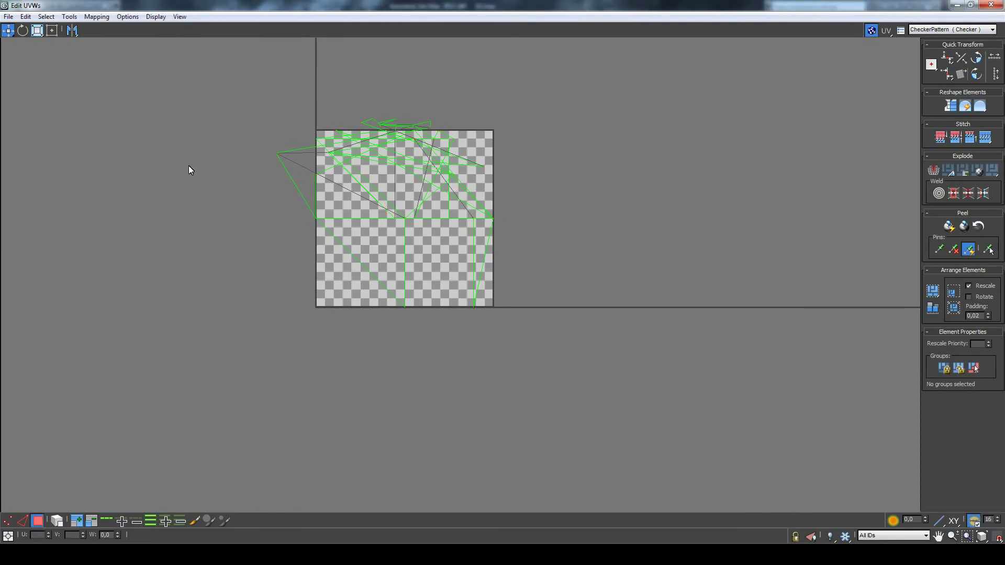
left_click_drag(218, 96, 539, 344)
left_click(97, 16)
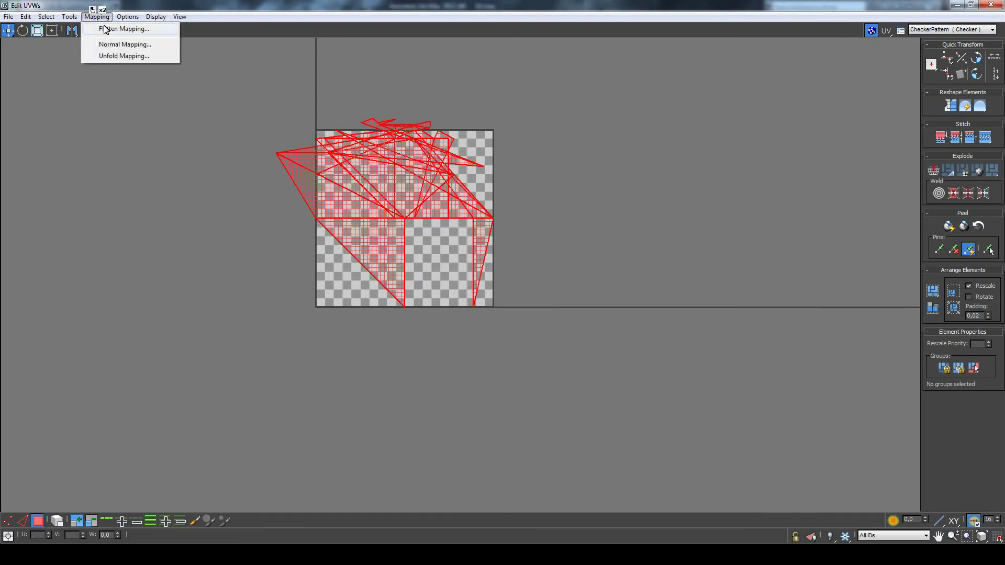
left_click(143, 69)
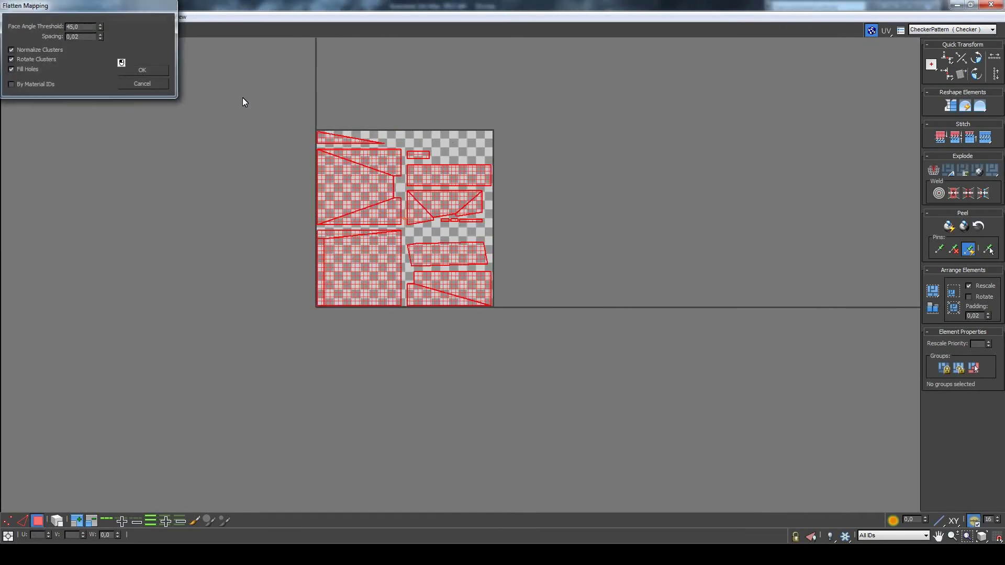
Move the top-left island element below the checker square's lower-left corner.
left_click(563, 225)
scroll(548, 244, "up", 1)
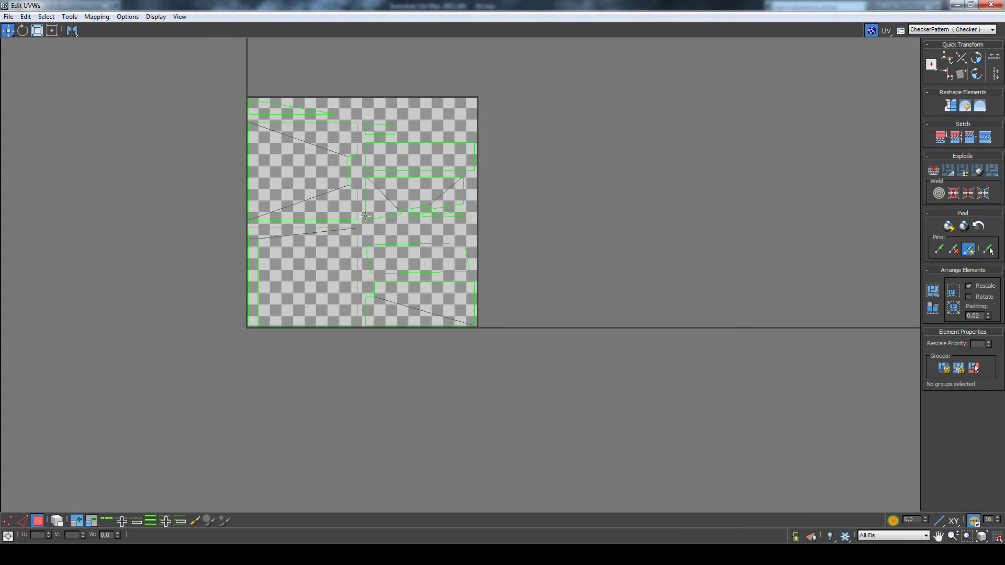
left_click(54, 520)
mouse_move(301, 167)
left_mouse_down()
mouse_move(156, 226)
mouse_move(238, 417)
left_mouse_up()
left_click(167, 379)
Test-select the moved island's right and left edges in Edge mode.
key("2")
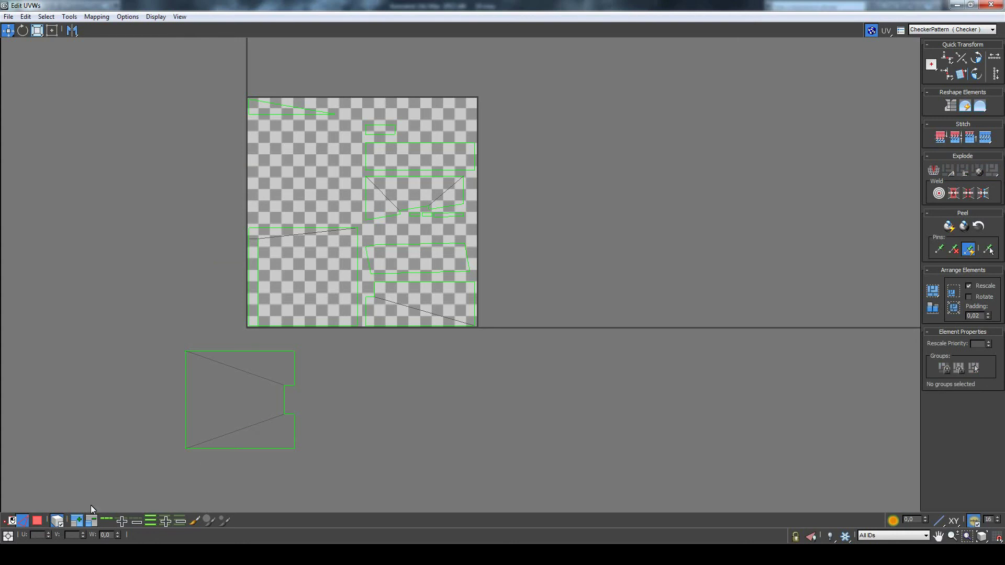
left_click(295, 427)
left_click(295, 429)
left_click(295, 371)
left_click(186, 392)
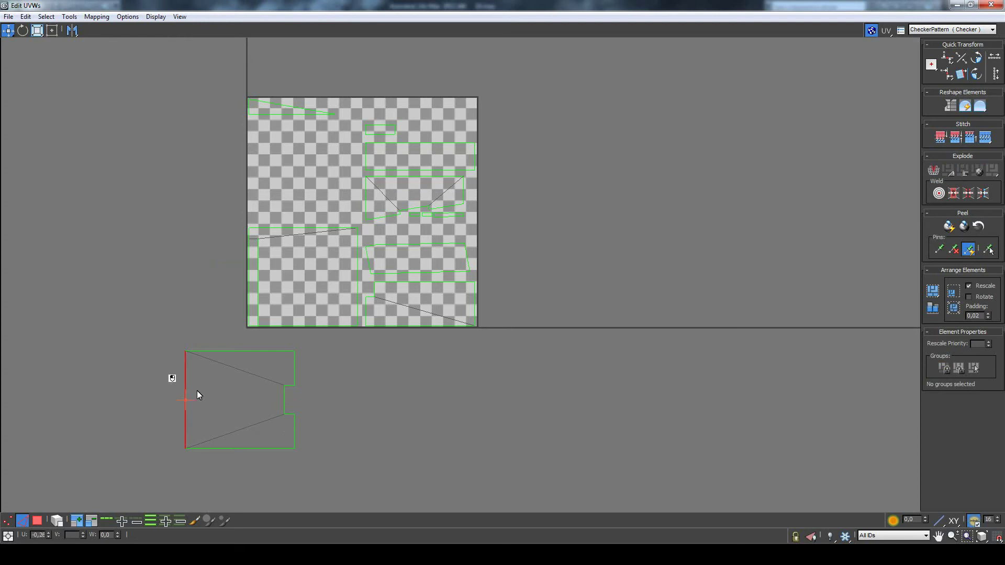
left_click(331, 372)
Close Edit UVWs and delete the box's existing Unwrap UVW modifier.
left_click(991, 5)
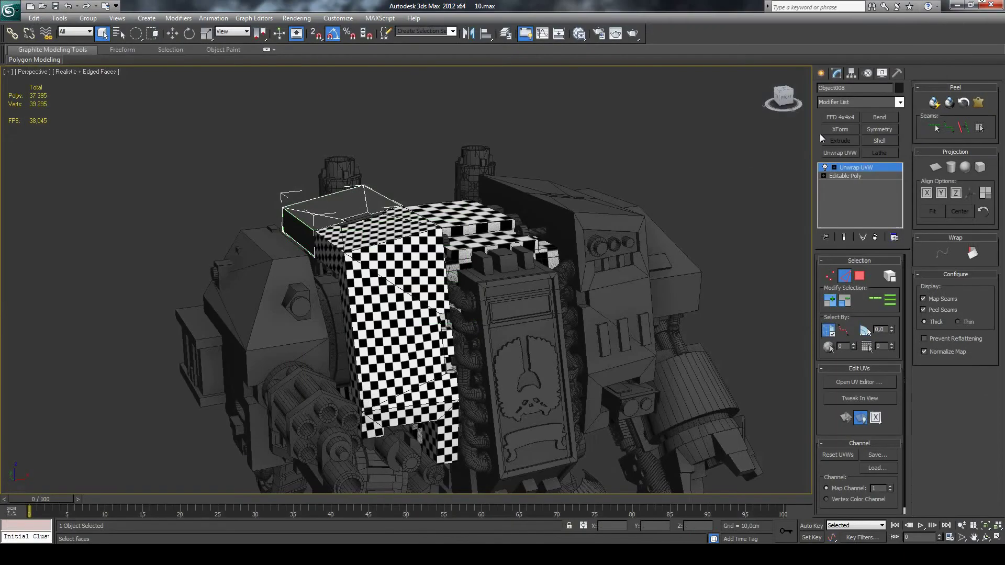
right_click(850, 167)
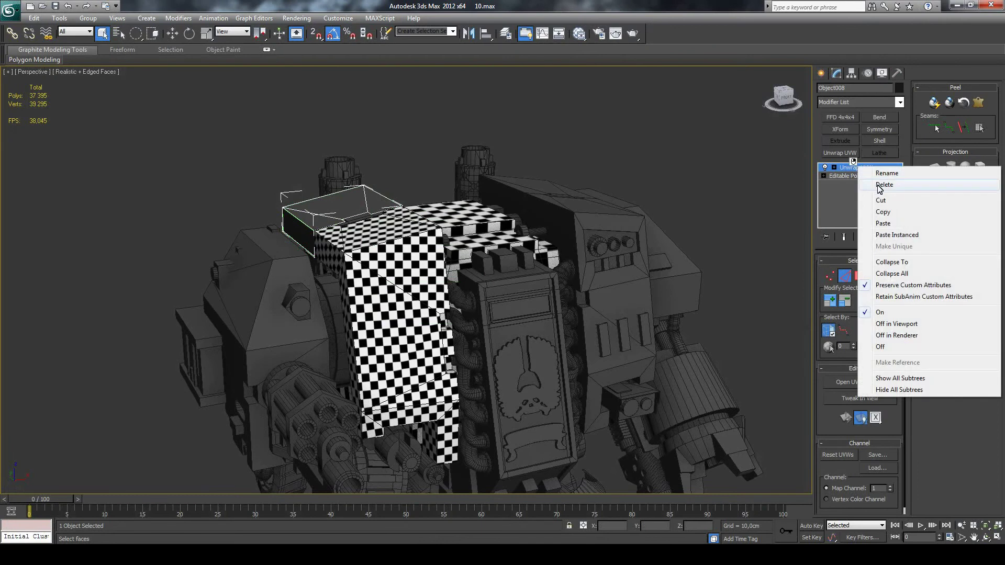
left_click(872, 183)
left_click(648, 151)
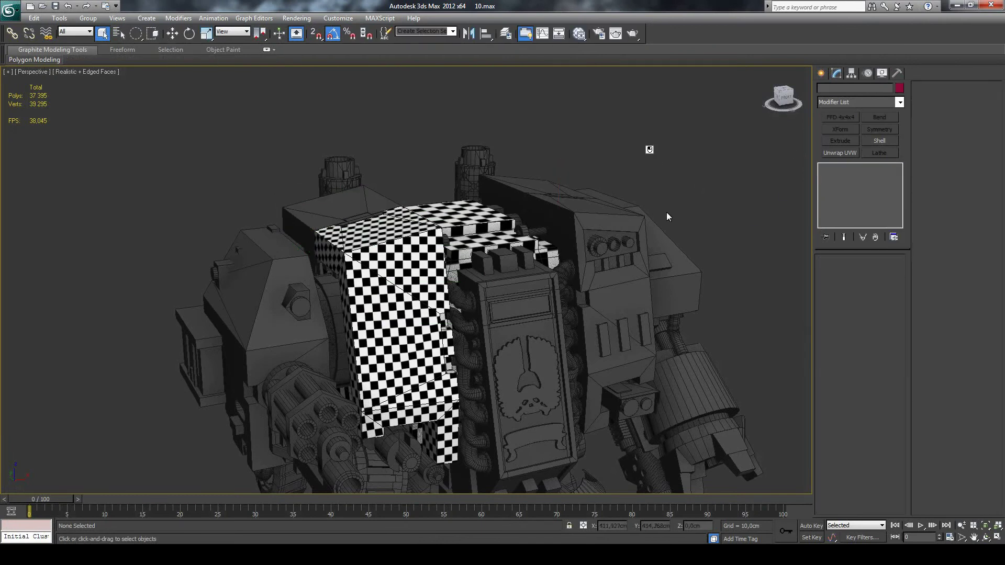
Add a fresh Unwrap UVW to the top box and open its UVs in face mode.
left_click(821, 73)
left_click(382, 200)
left_click(837, 73)
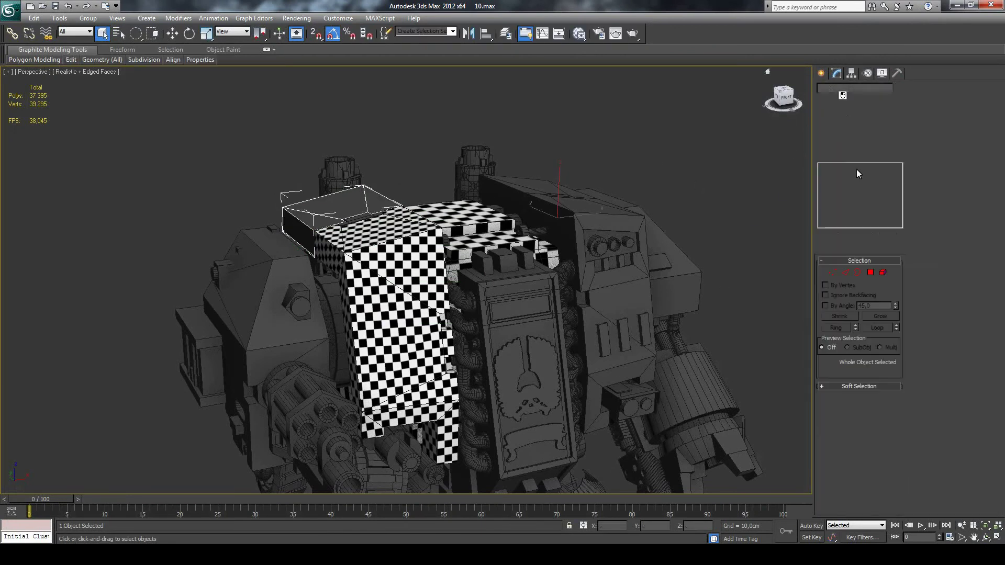
left_click(841, 152)
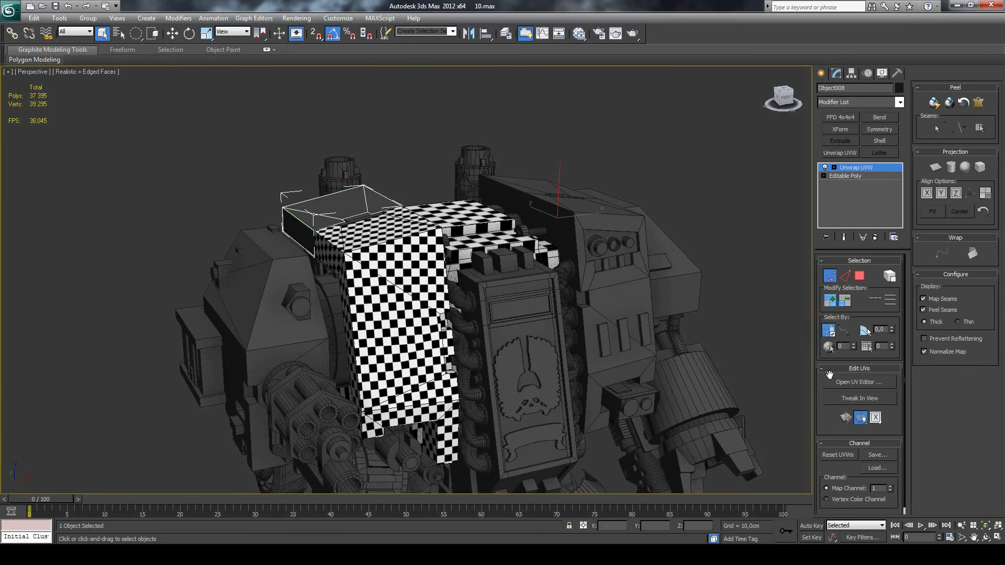
left_click(861, 382)
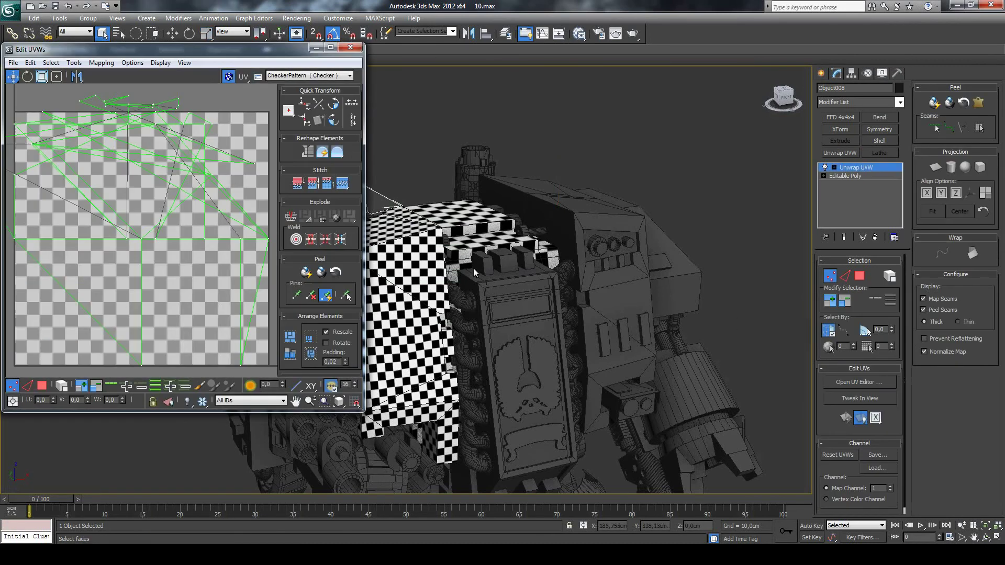
left_click(42, 385)
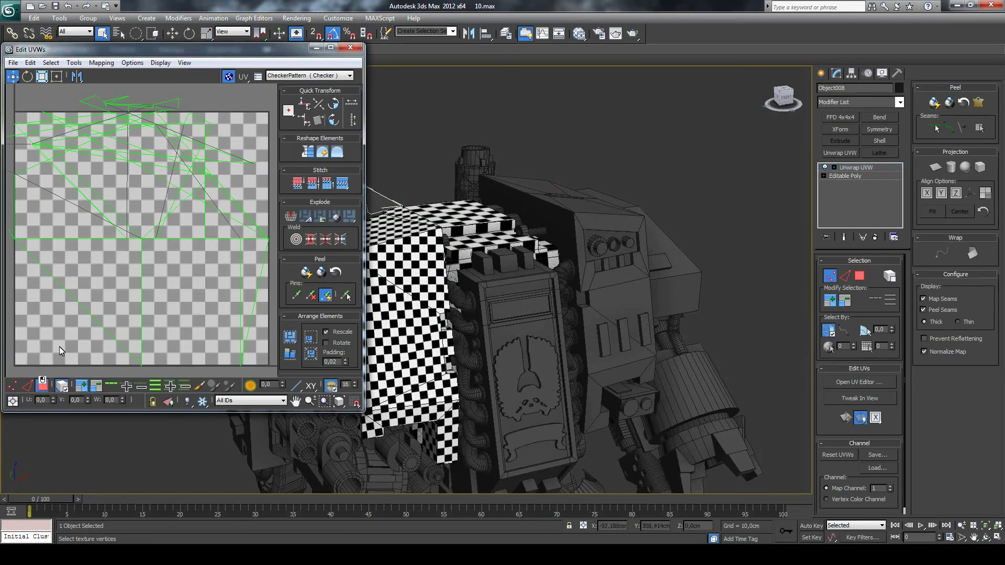
scroll(55, 105, "down", 2)
scroll(16, 108, "down", 2)
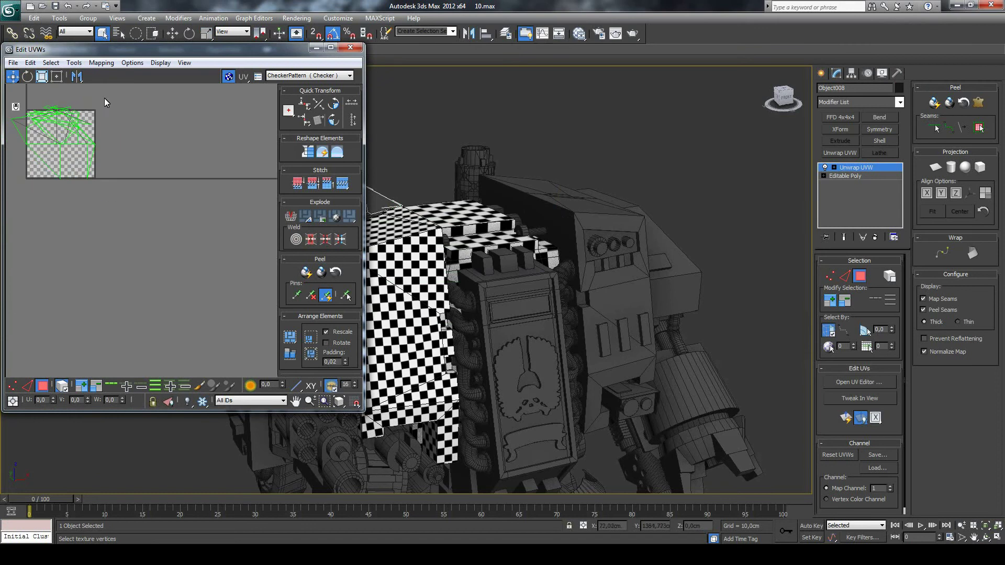
Flatten Mapping all of Object008's UV faces, then pick a left-island edge in Edge mode.
left_click_drag(15, 104, 104, 137)
left_click(101, 62)
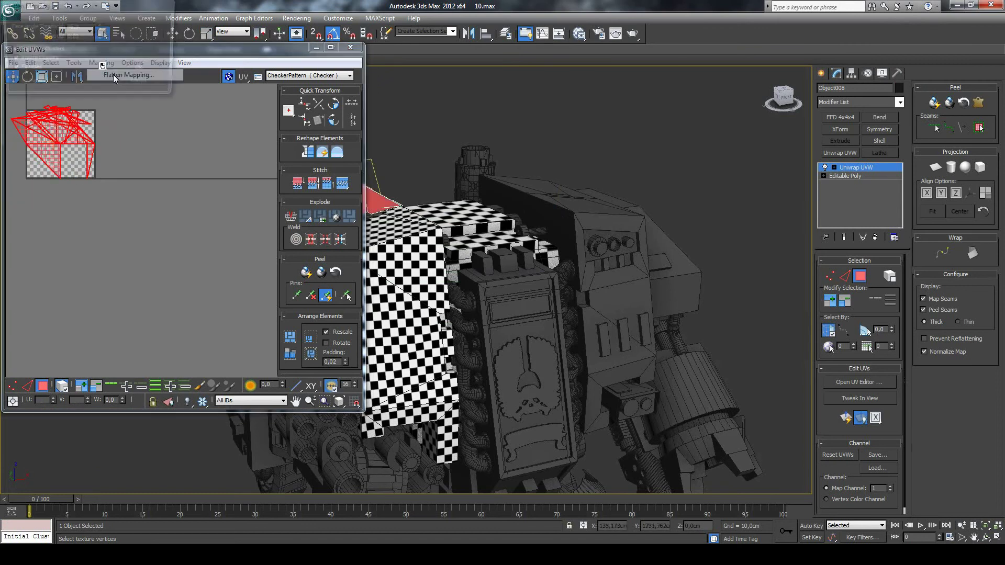
left_click(134, 78)
left_click(94, 186)
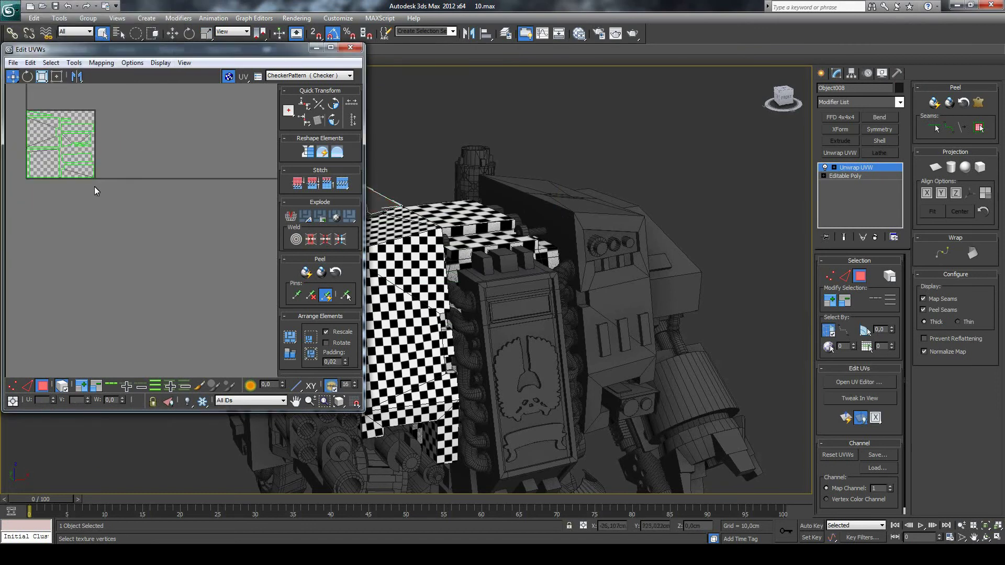
left_click(26, 386)
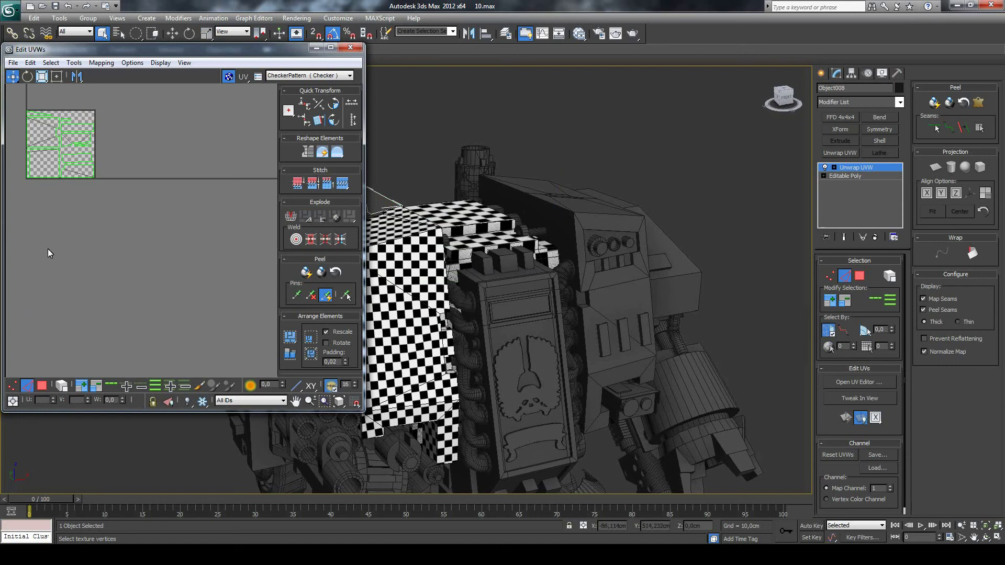
left_click(28, 167)
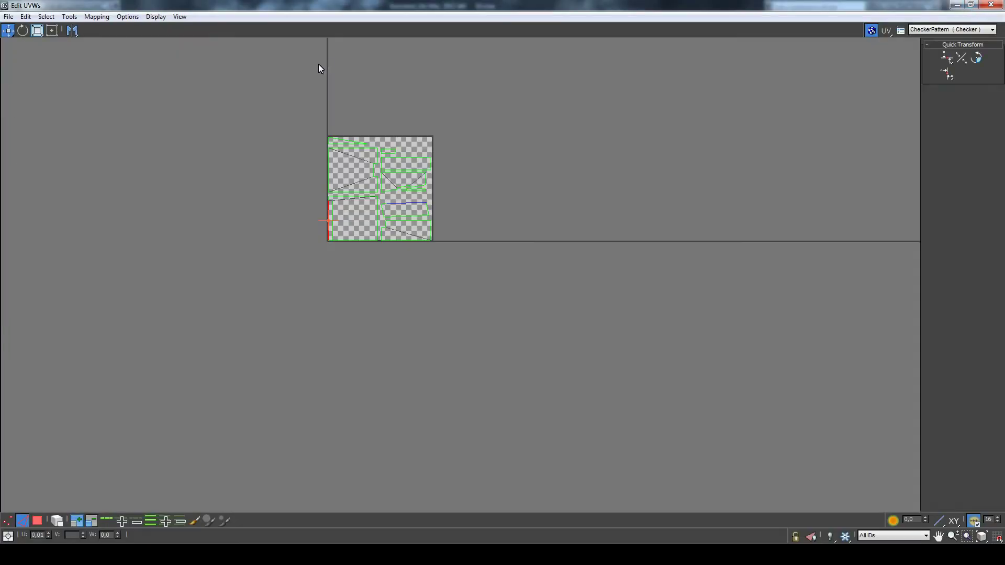
Maximize Edit UVWs and move the notched left island below the checker square.
left_click(331, 47)
scroll(389, 184, "up", 3)
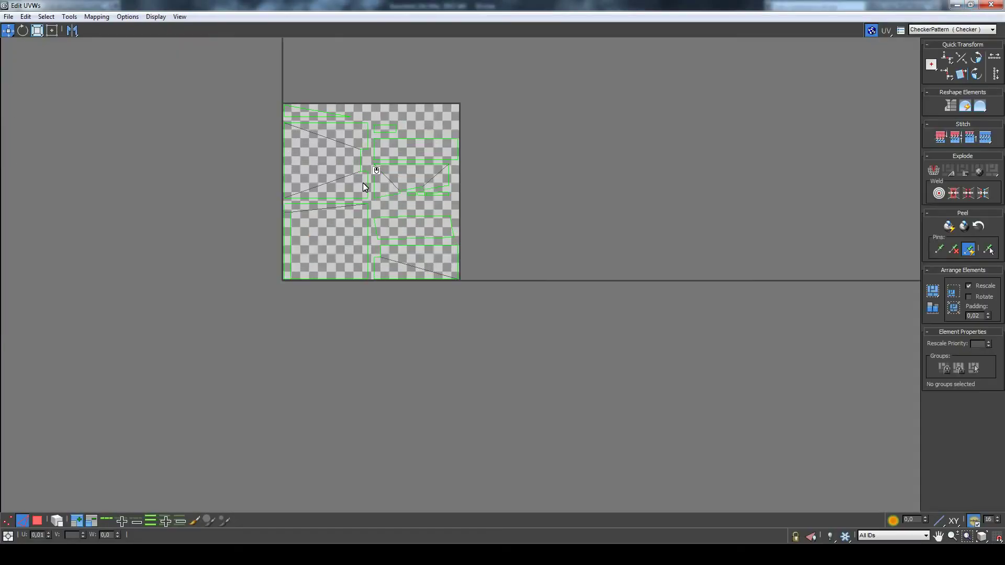
left_click(369, 187)
left_click(36, 521)
left_click(335, 177)
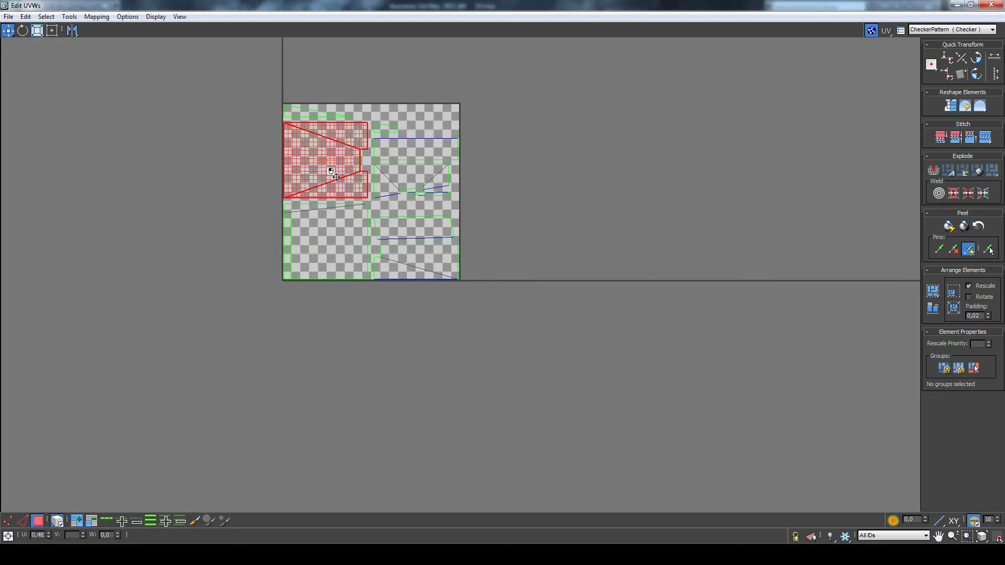
left_click_drag(336, 177, 262, 335)
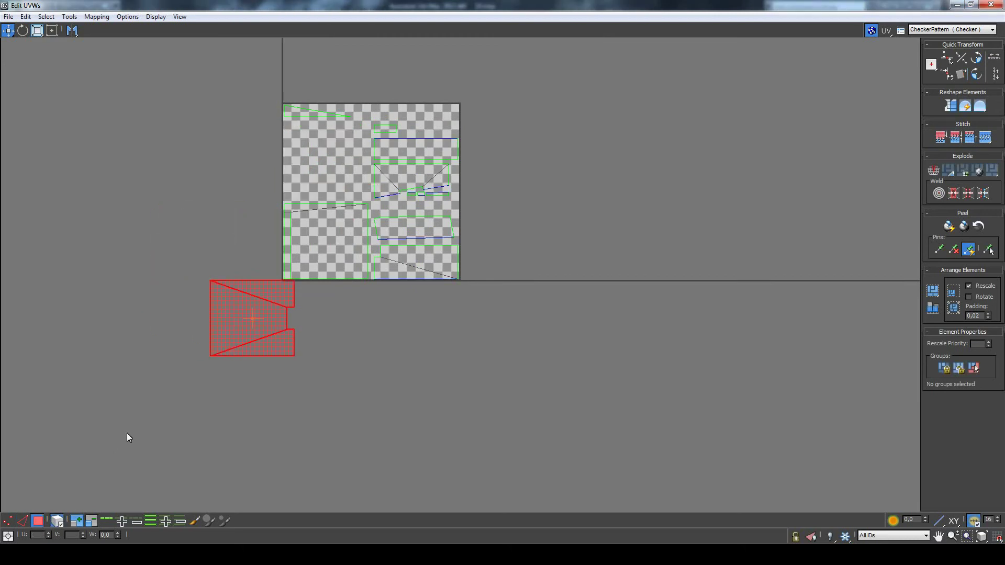
left_click(57, 521)
Stitch the neighbouring trapezoid face onto the island's right edge.
left_click(22, 521)
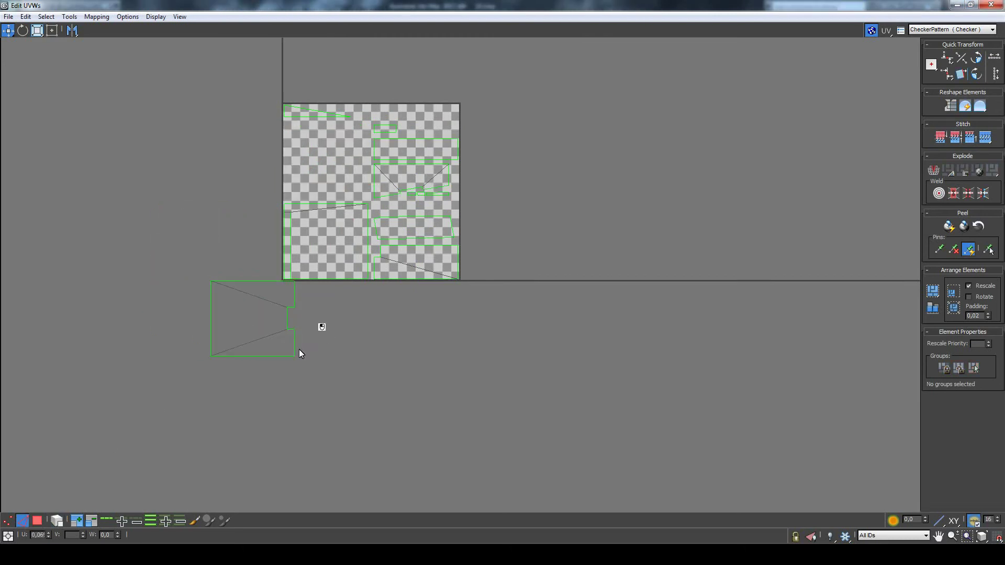
left_click(295, 341)
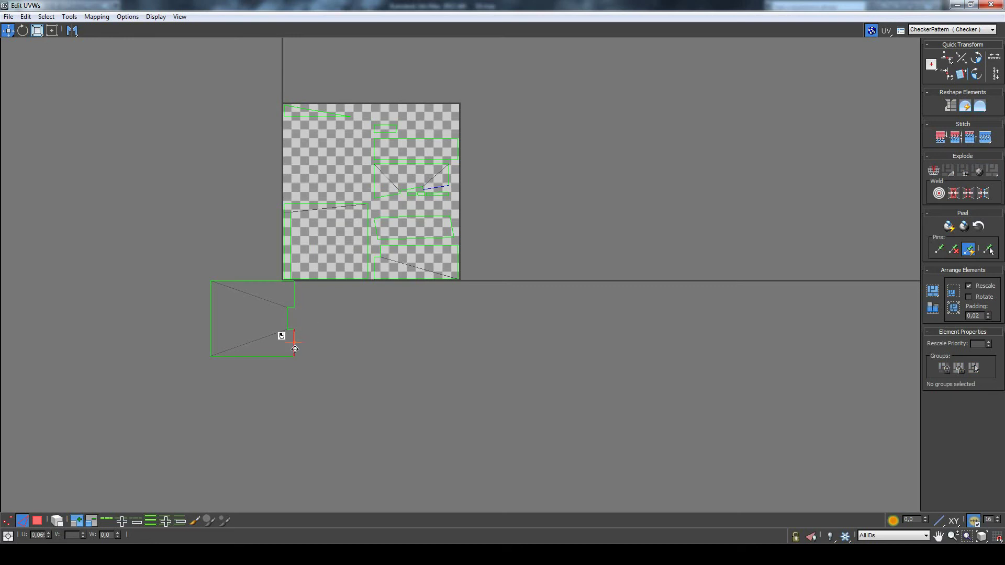
right_click(290, 293)
left_click(275, 344)
Move the joined island down and right, then select its right edge.
left_click(37, 521)
left_click(267, 335)
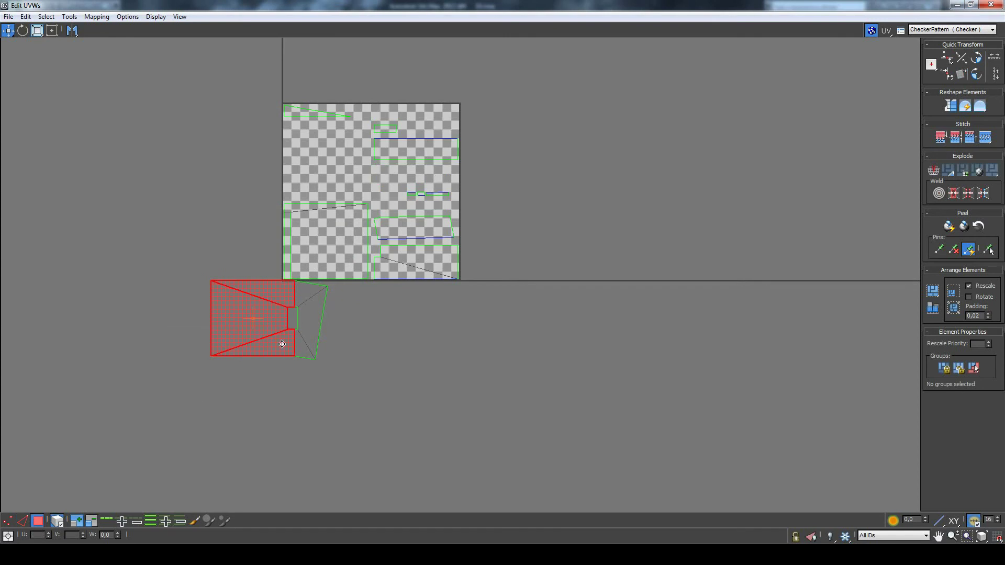
left_click(308, 338)
left_click_drag(309, 337, 329, 368)
left_click(360, 373)
left_click(22, 521)
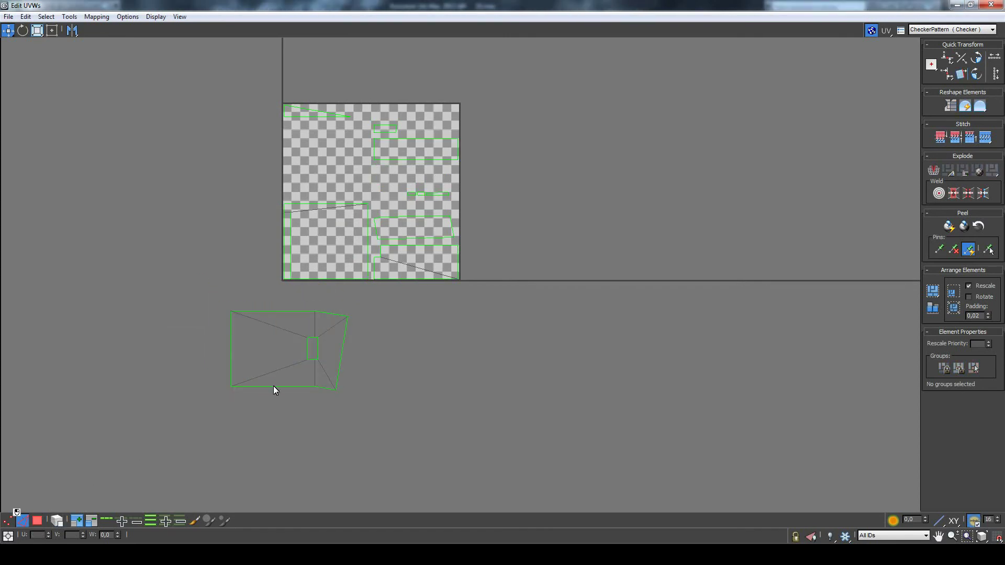
left_click(342, 351)
Stitch three more pieces onto the notched island's right, left and top edges.
right_click(341, 352)
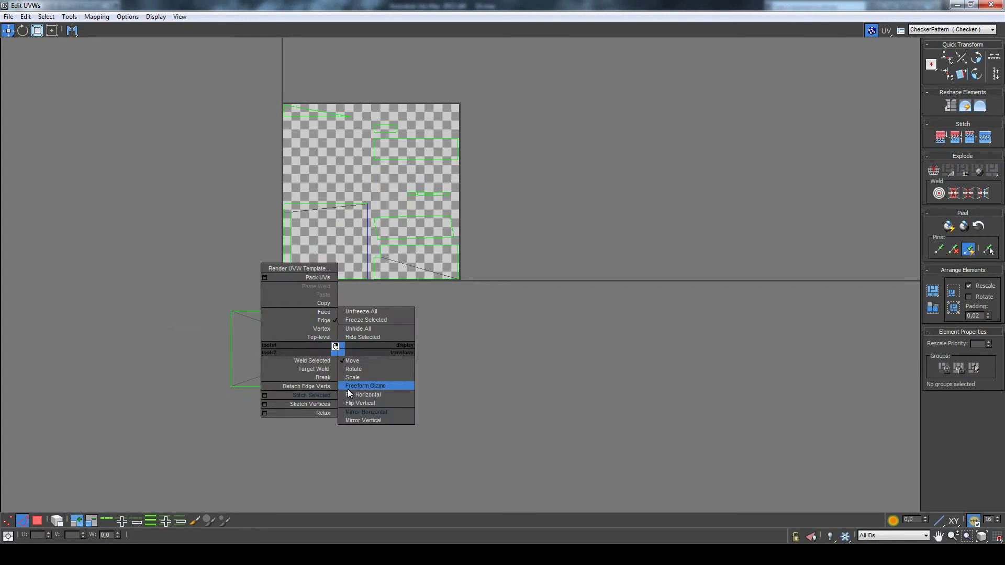
left_click(348, 388)
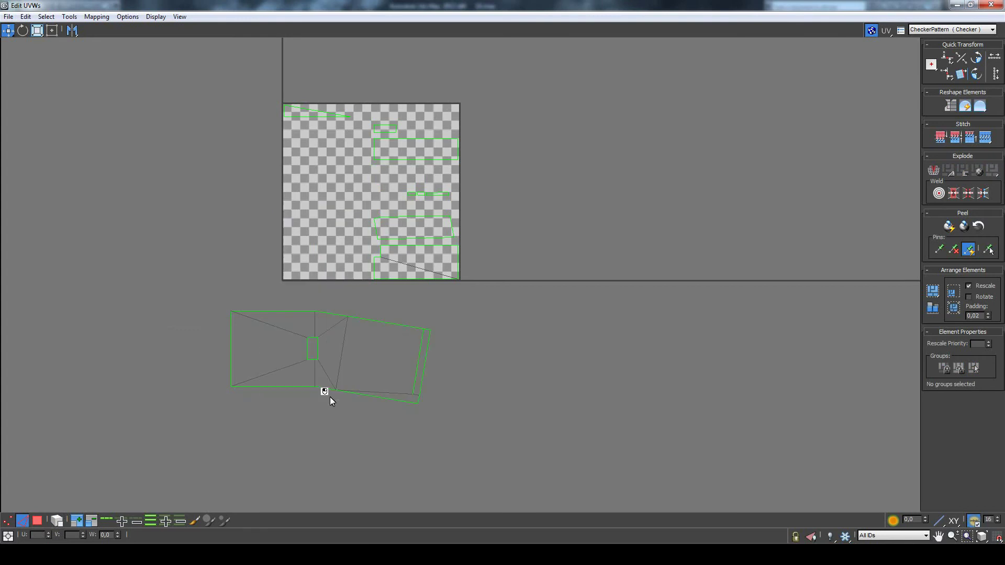
left_click(231, 355)
right_click(231, 354)
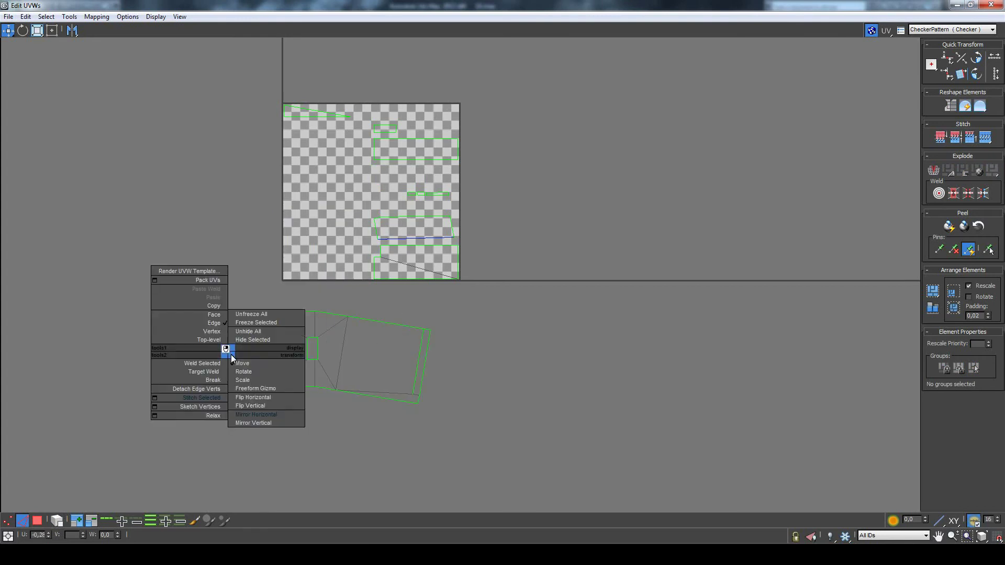
left_click(217, 399)
left_click(276, 307)
right_click(278, 307)
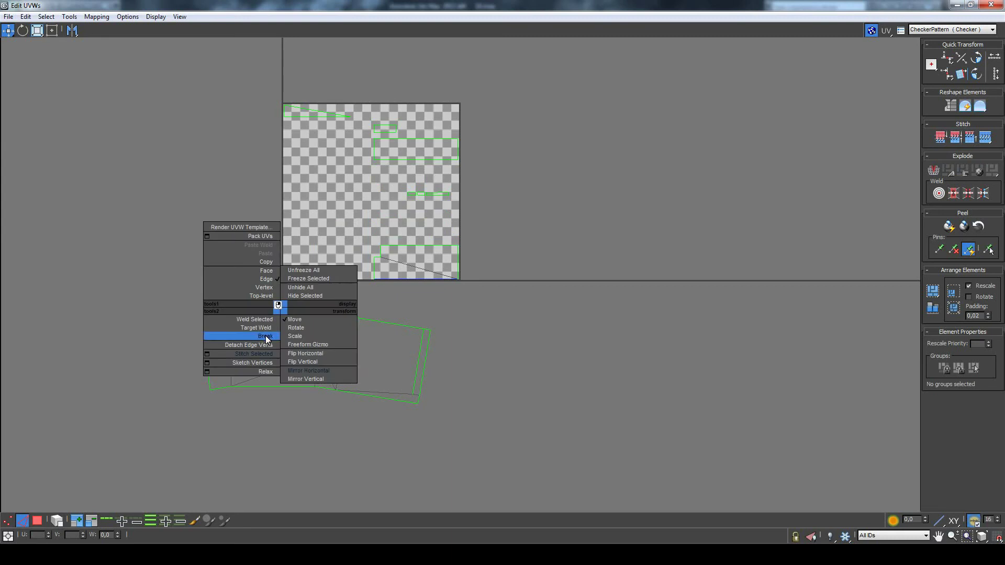
left_click(256, 353)
Break the island's bottom edge loose.
left_click(365, 320)
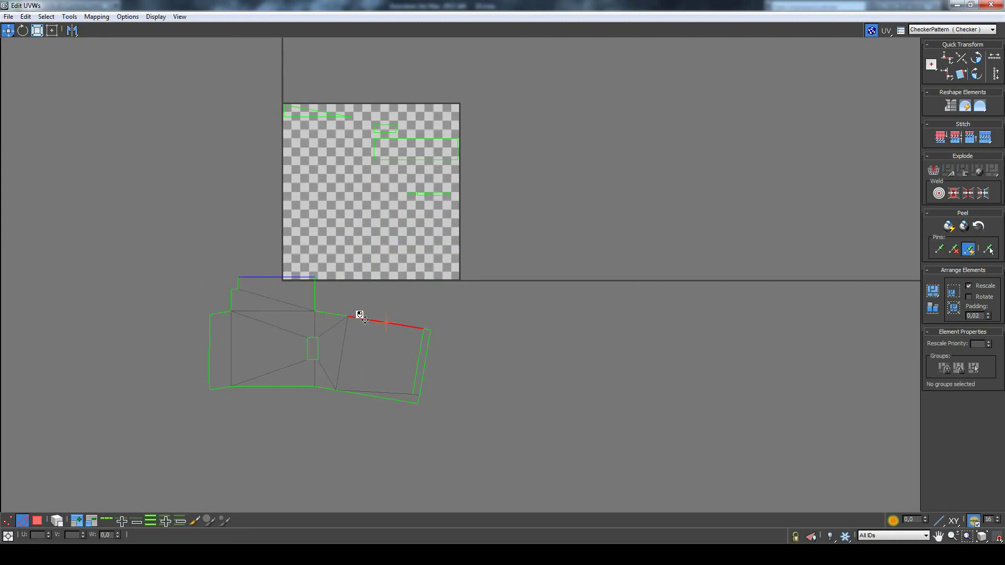
left_click(338, 317)
left_click(336, 315)
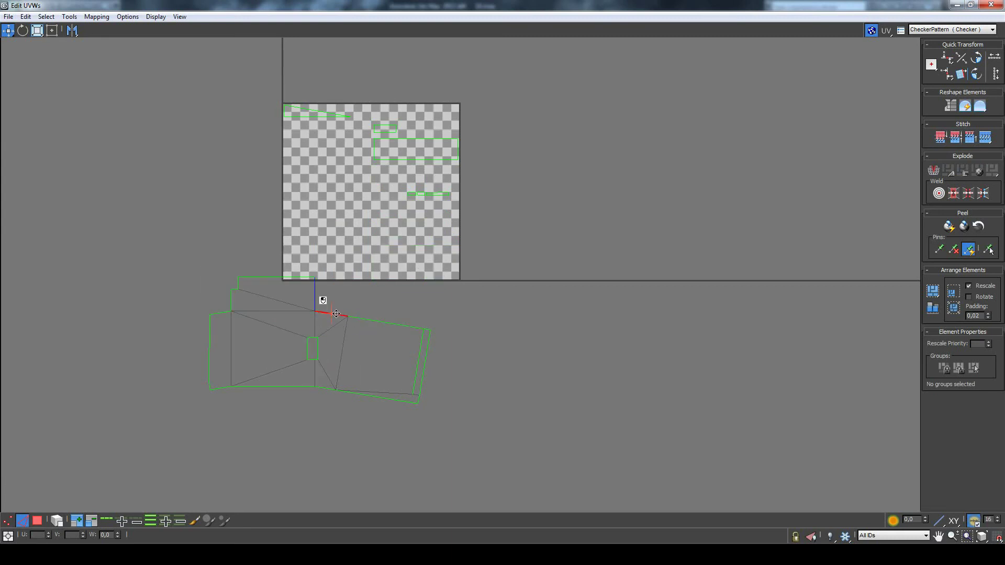
left_click(290, 387)
left_click(284, 390)
right_click(287, 391)
left_click(259, 426)
left_click(368, 396)
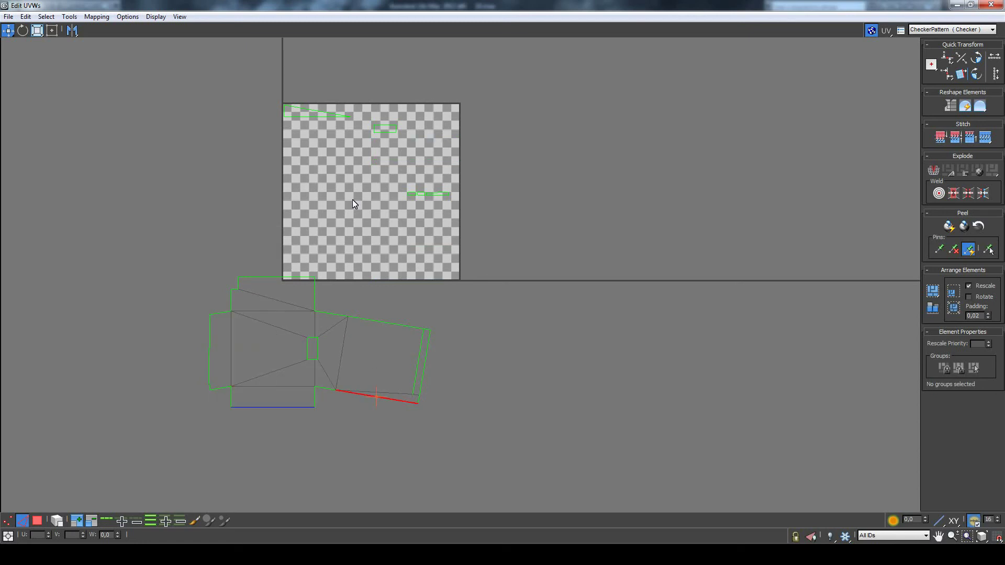
Detach Edge Verts on the small rectangle inside the checker square.
left_click(391, 131)
left_click(409, 205)
scroll(409, 206, "up", 2)
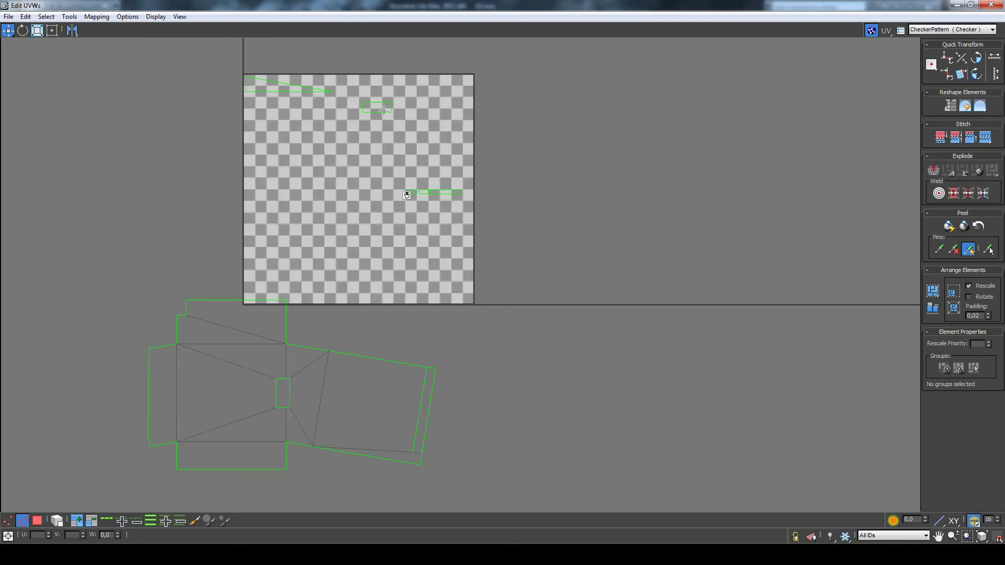
right_click(392, 108)
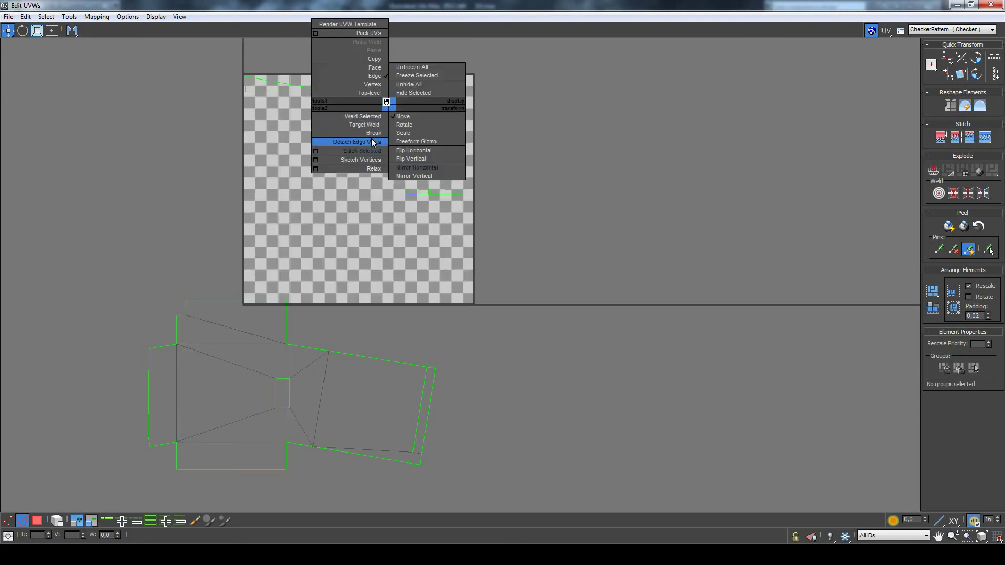
left_click(372, 138)
Break the small rectangle's edge apart from the neighbouring island.
left_click(378, 103)
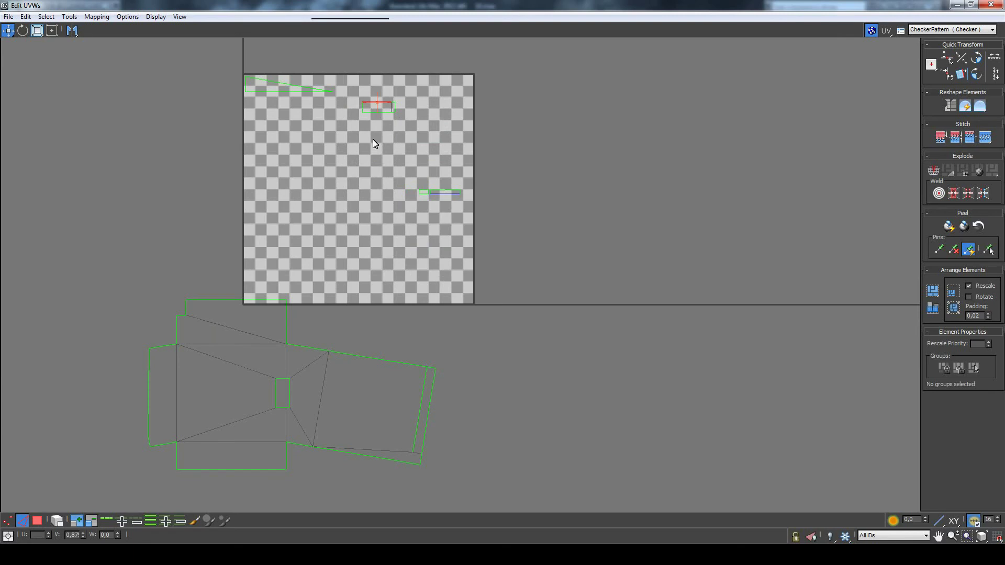
right_click(376, 102)
left_click(379, 126)
left_click(365, 105)
right_click(357, 104)
left_click(335, 141)
left_click(278, 82)
left_click(297, 185)
scroll(202, 207, "down", 2)
Select all UV islands and Pack Normalize them inside the checker square, declining to save.
scroll(191, 204, "down", 2)
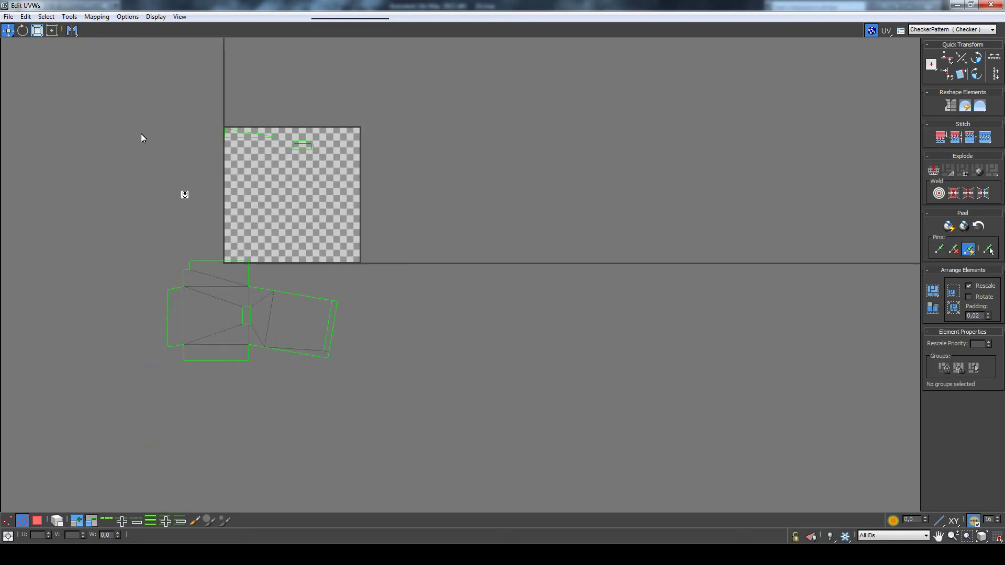
left_click_drag(124, 89, 422, 367)
left_click(933, 290)
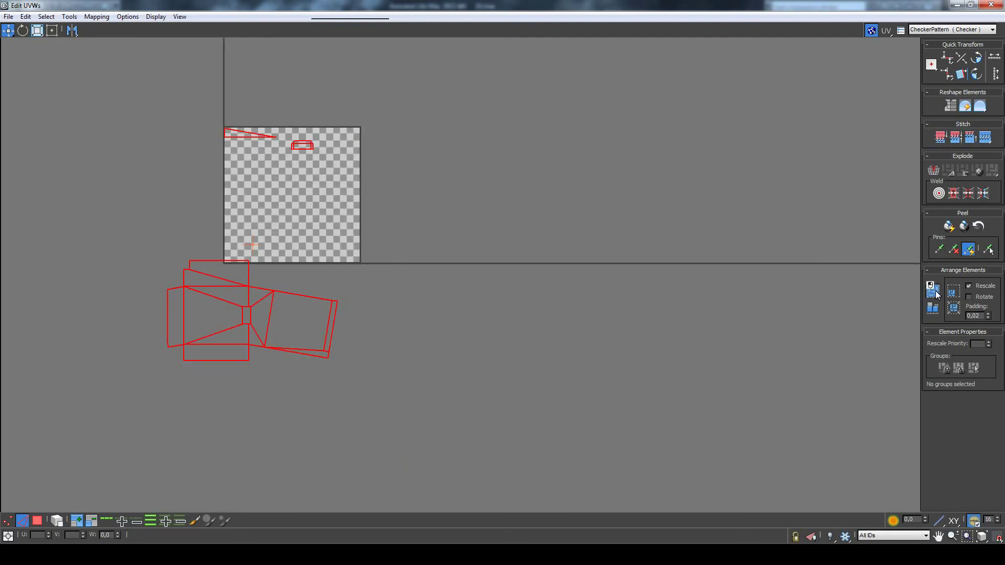
left_click(222, 147)
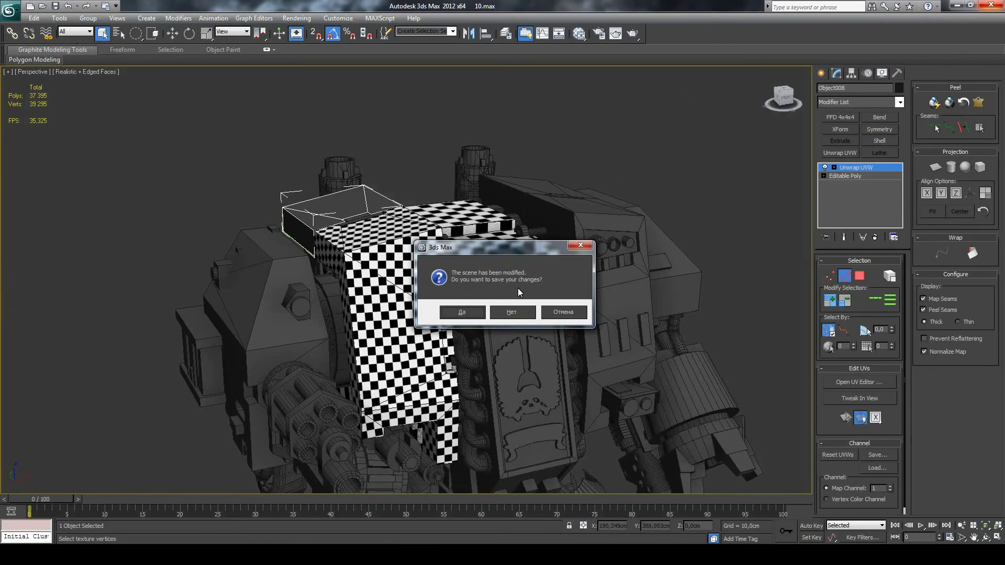
left_click(562, 312)
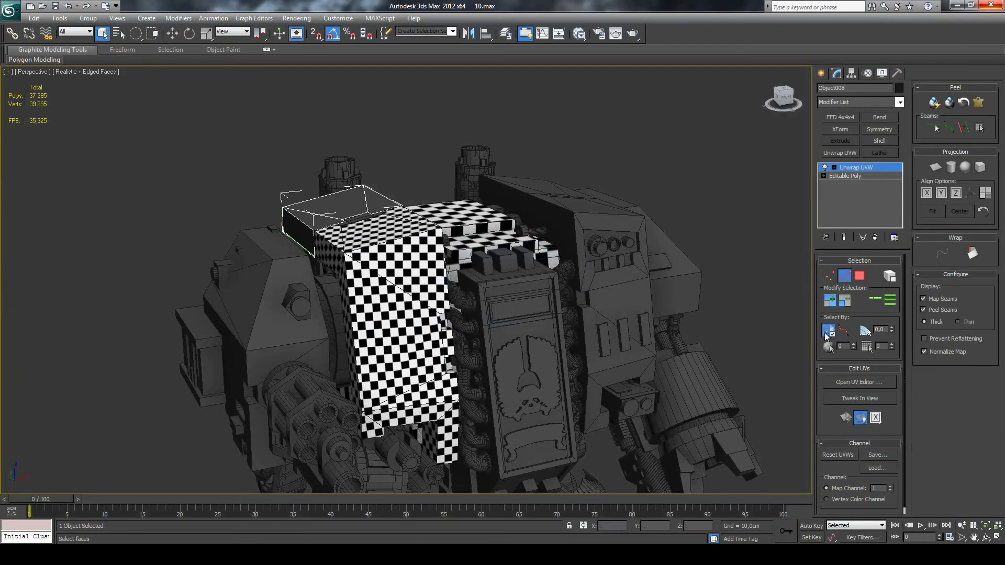
Reopen the UV editor to check the packed layout, then close it and the material editor.
left_click(846, 384)
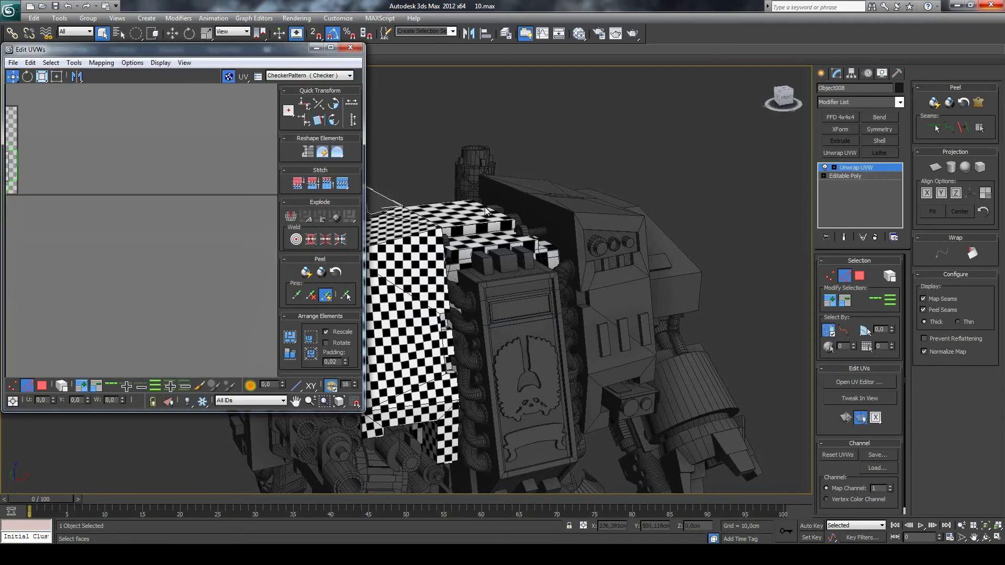
left_click_drag(247, 78, 477, 97)
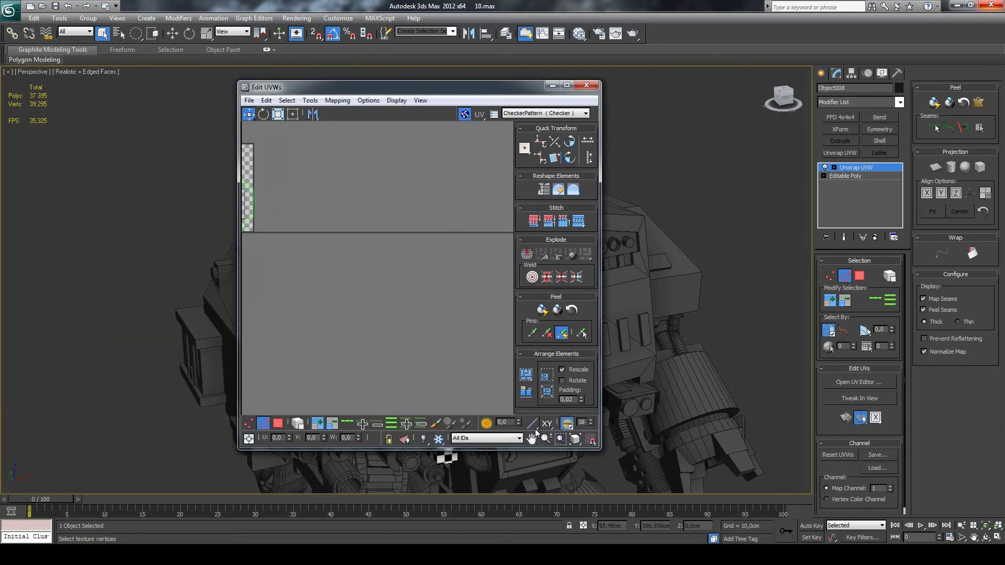
mouse_move(405, 183)
middle_mouse_down()
mouse_move(488, 200)
mouse_move(455, 242)
middle_mouse_up()
scroll(471, 207, "up", 3)
scroll(455, 242, "down", 1)
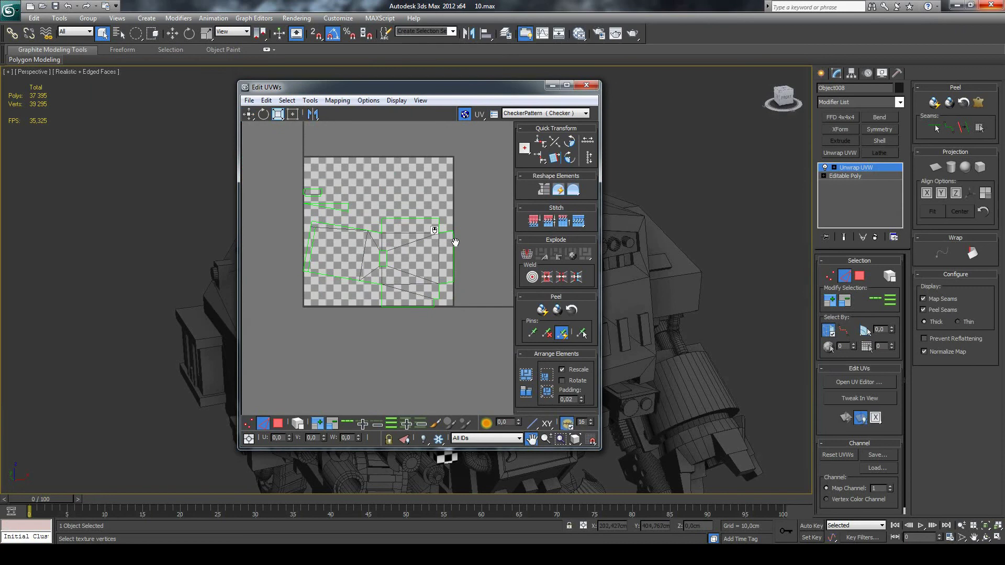
left_click(587, 85)
key("m")
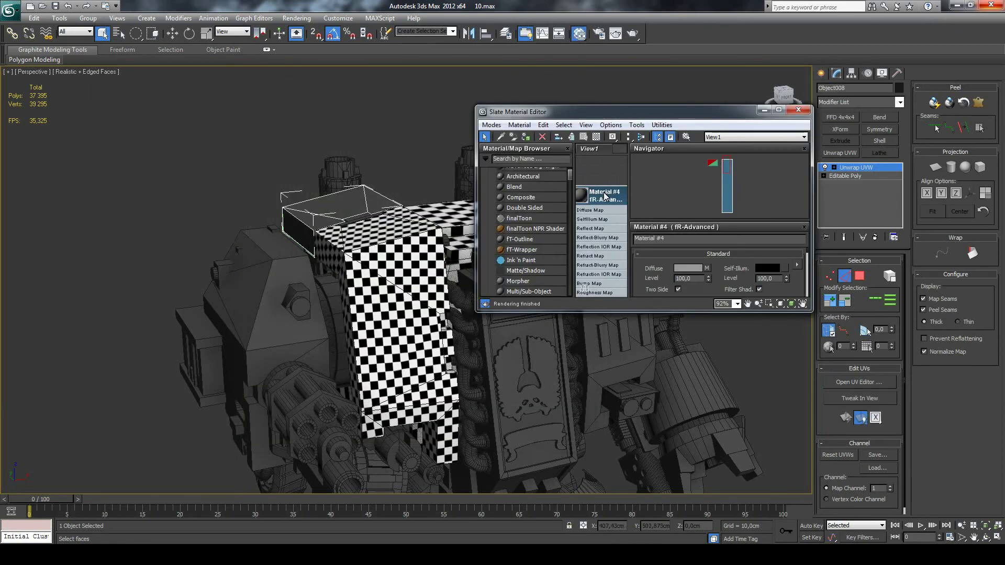
left_click(798, 109)
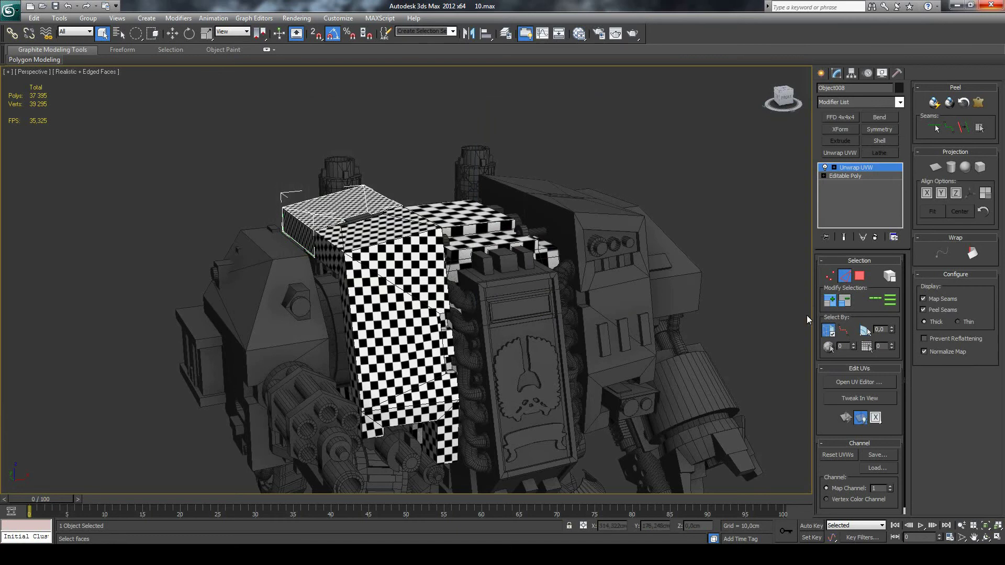
Scale the top box's UV islands smaller around the checker square's centre for a denser checker.
left_click(854, 383)
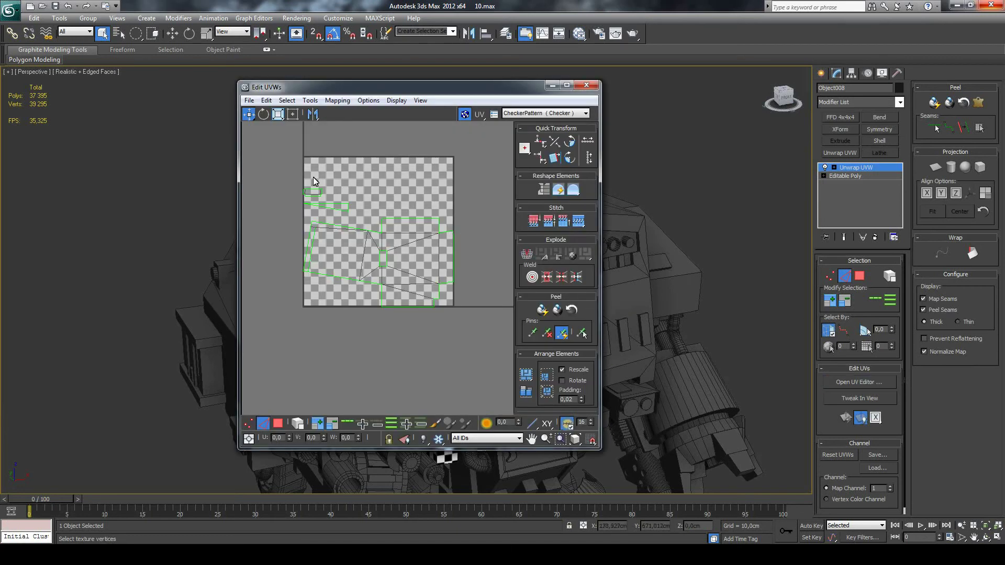
left_click_drag(457, 328, 450, 303)
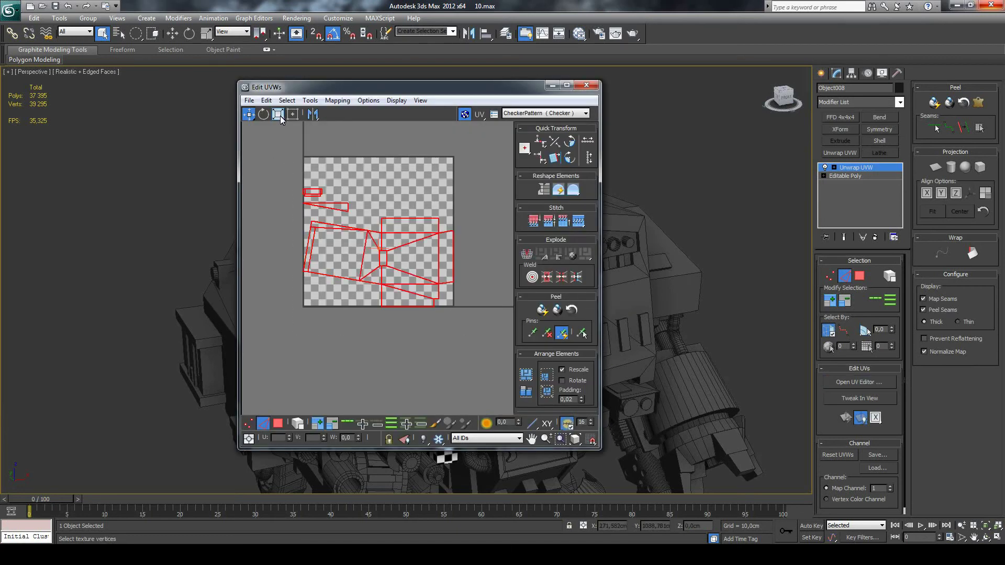
left_click(415, 239)
left_click_drag(296, 172, 473, 337)
left_click_drag(412, 244, 351, 313)
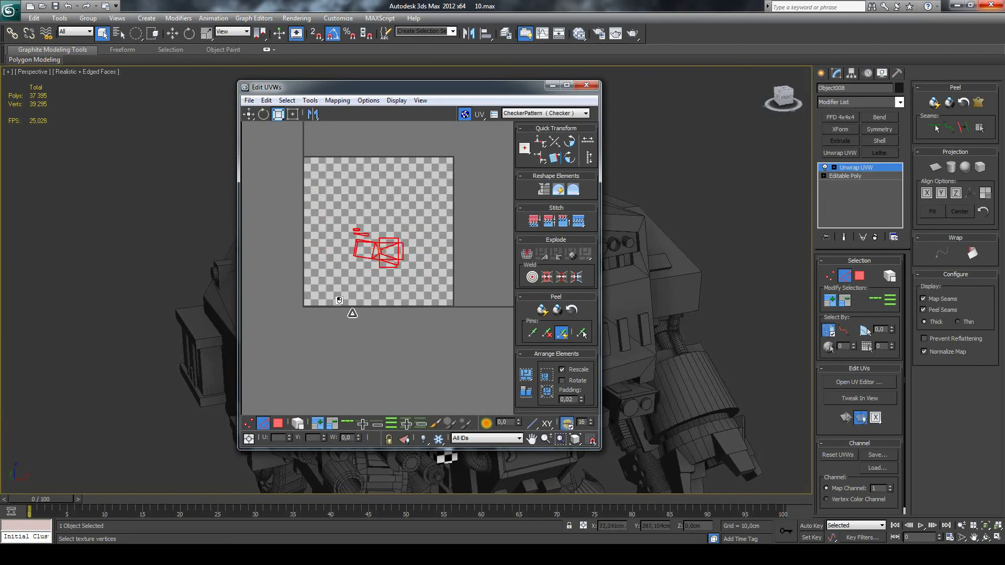
left_click_drag(403, 87, 628, 99)
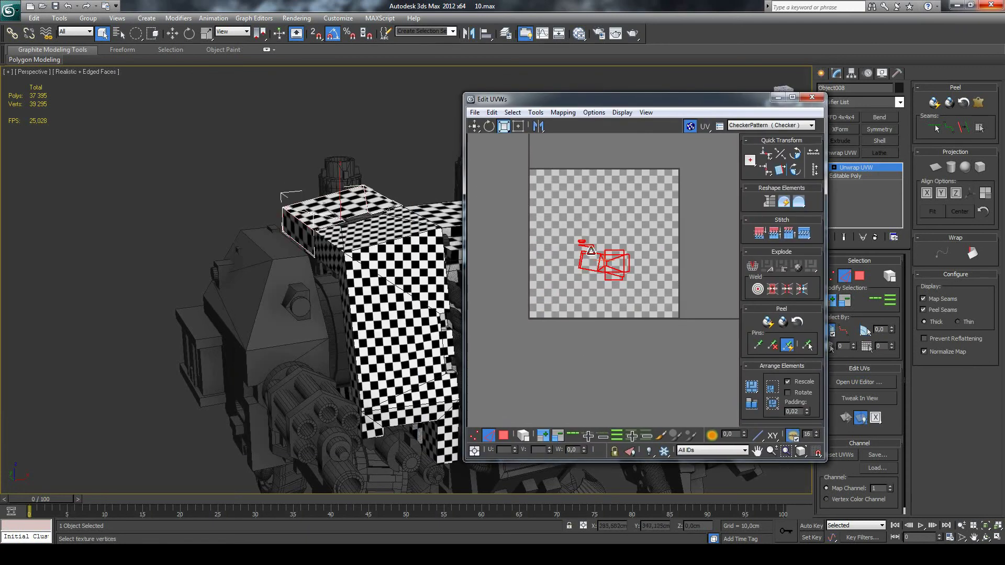
left_click_drag(592, 242, 596, 222)
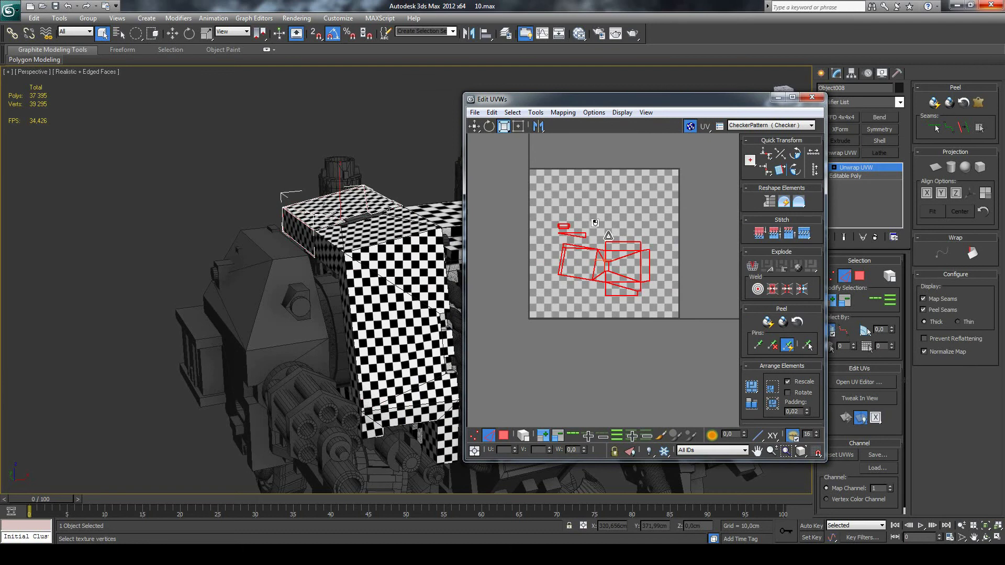
left_click(812, 97)
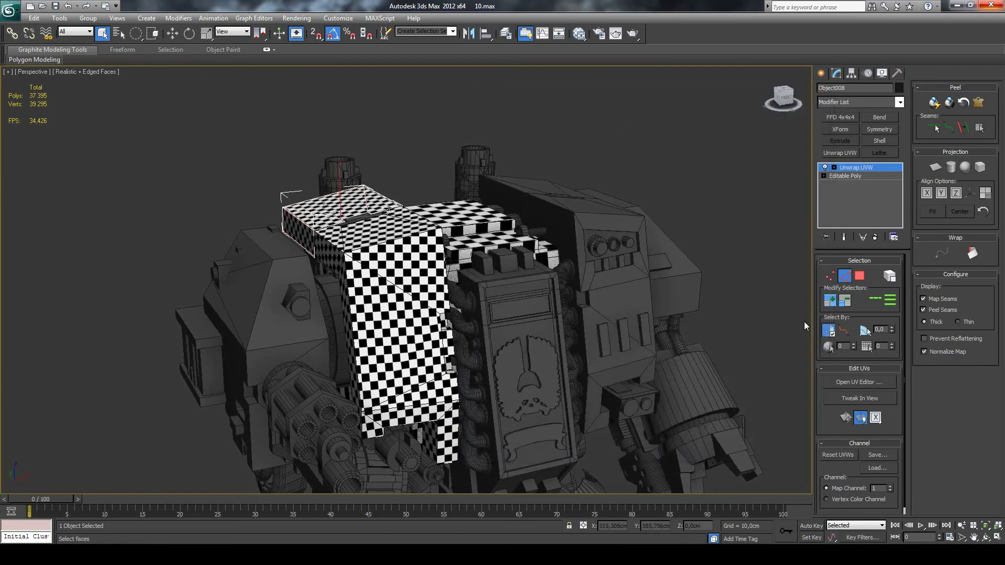
Save the UV layout as a new shoulder-back (задник) .uvw file in the dreadnought folder.
left_click(875, 455)
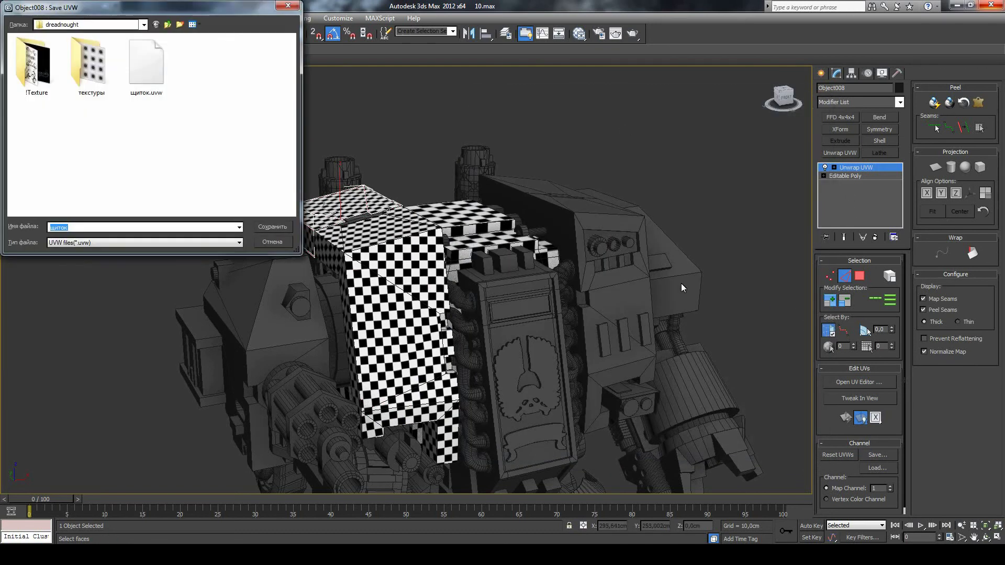
left_click(150, 84)
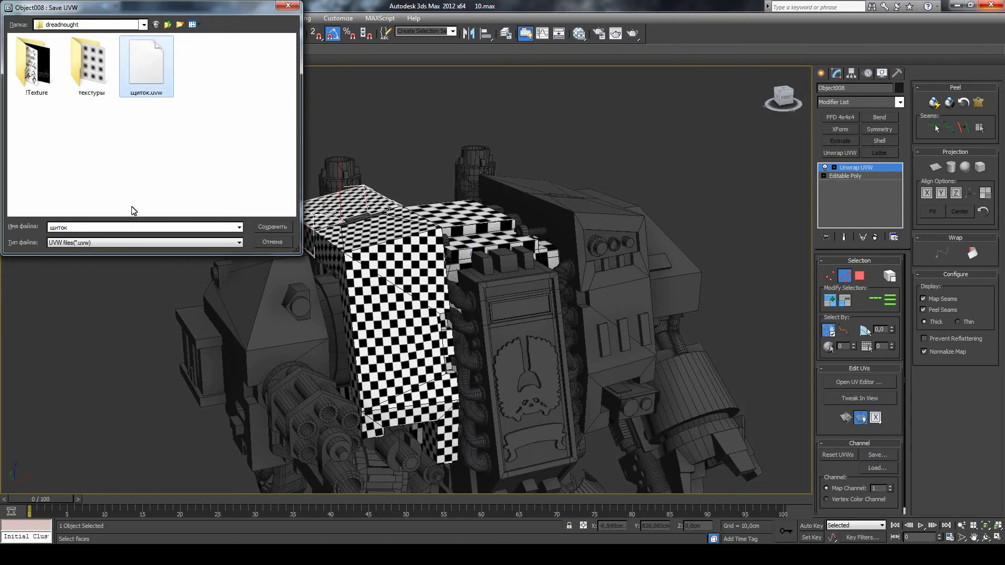
double_click(93, 227)
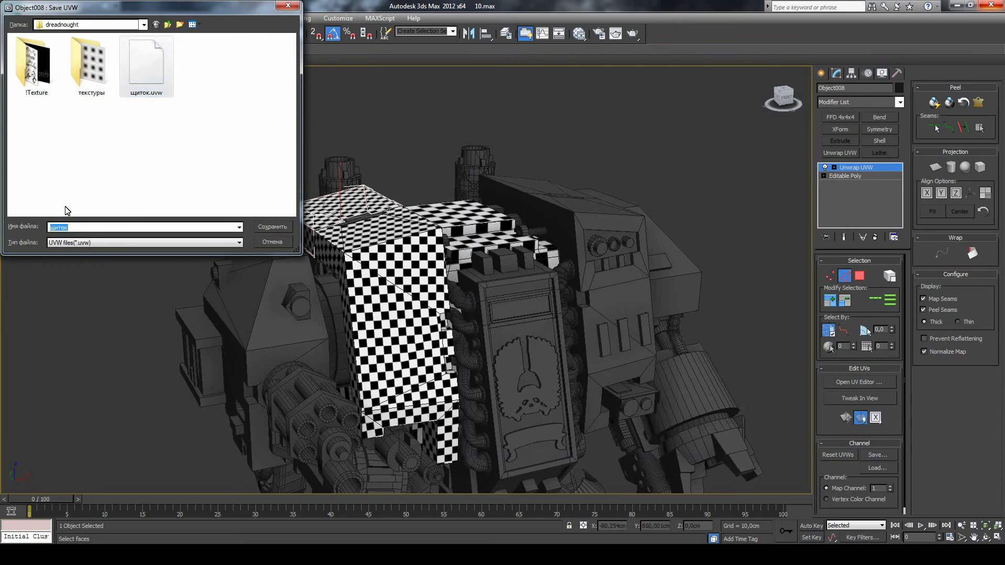
type("задник плеча")
left_click(270, 229)
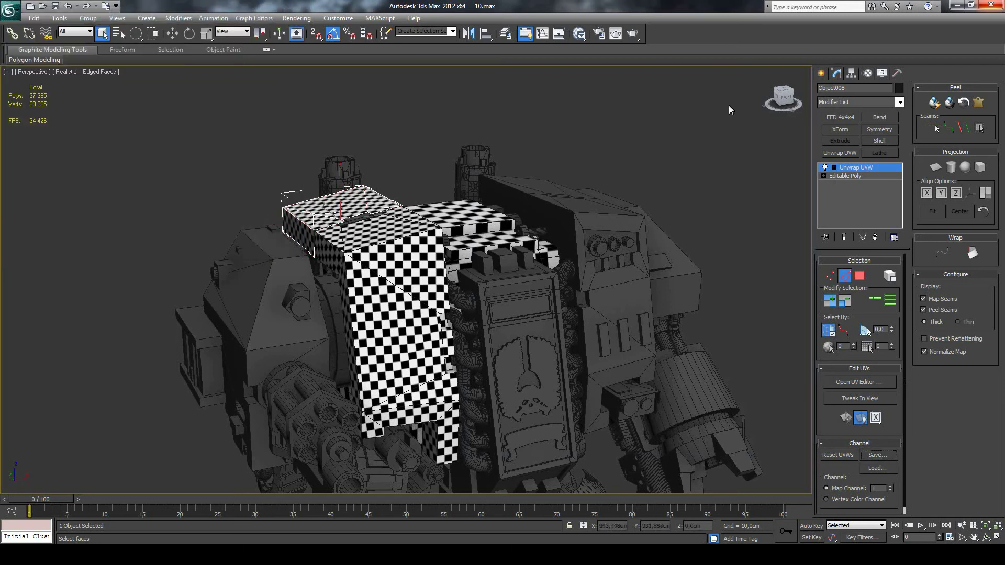
Select the grey untextured piece to the right and bring up the Slate Material Editor.
left_click(821, 73)
left_click(576, 187)
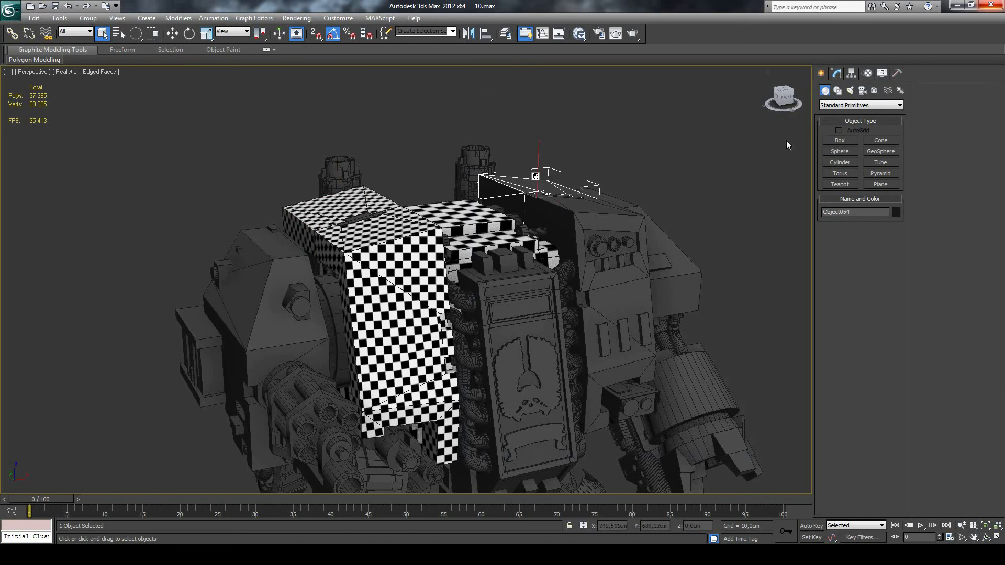
key("m")
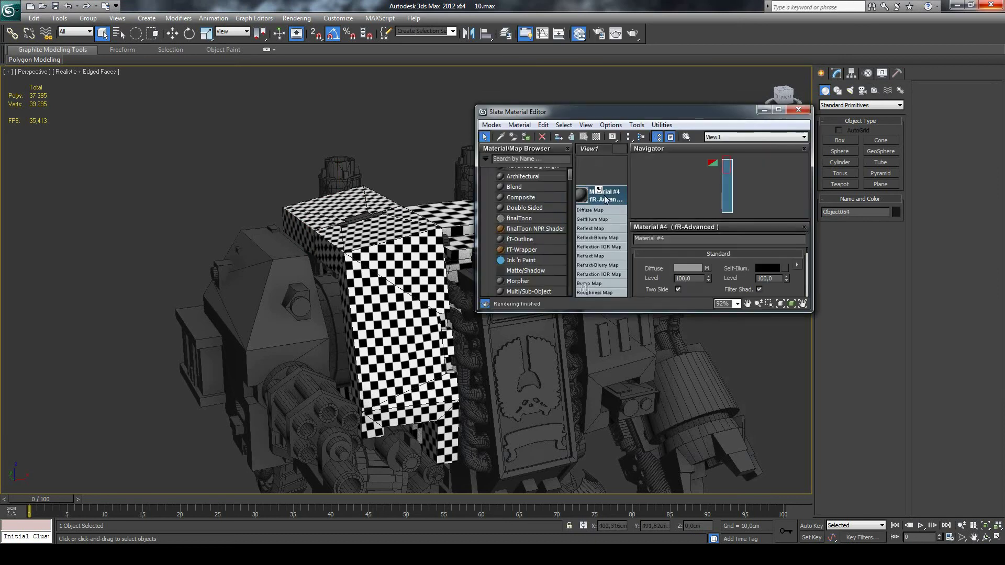
Close the material editor, orbit to look down, and add an Unwrap UVW modifier to Object054.
left_click(799, 110)
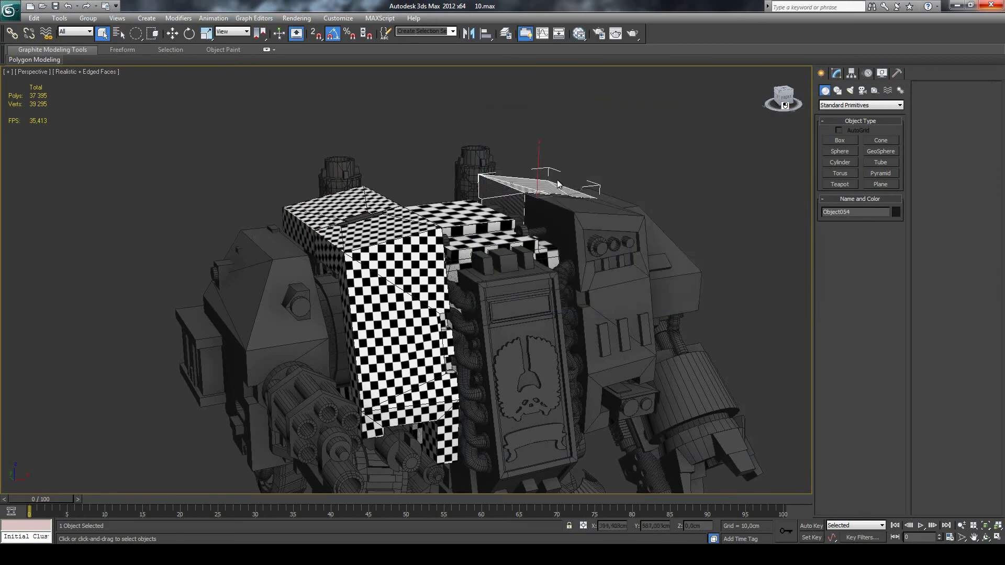
left_click(986, 538)
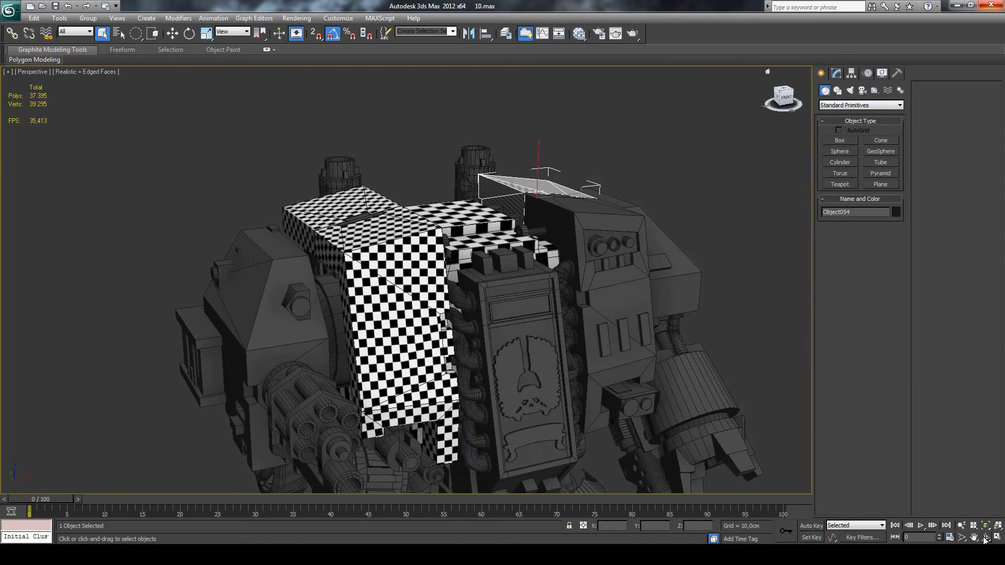
left_click_drag(557, 271, 512, 293)
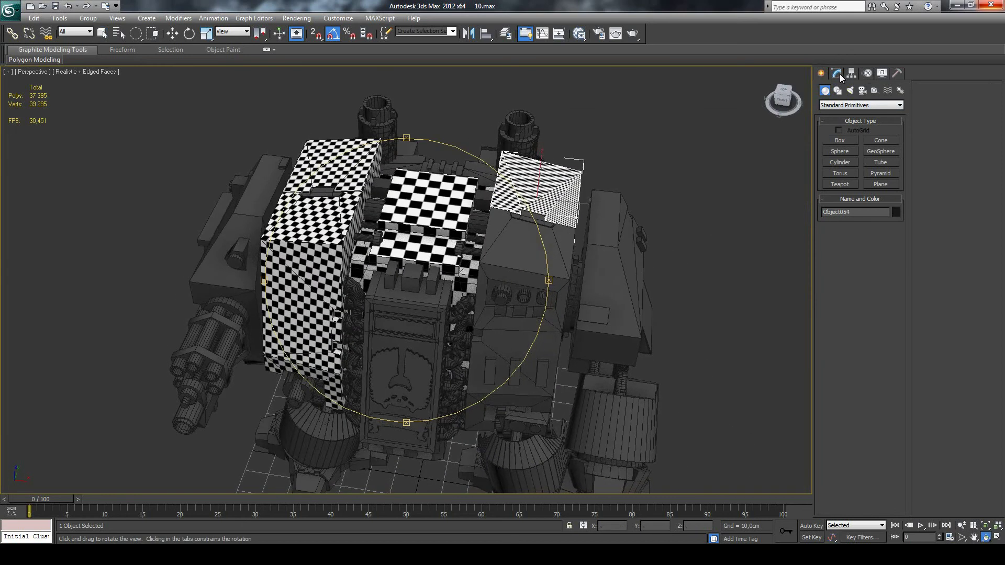
left_click(837, 73)
left_click(840, 153)
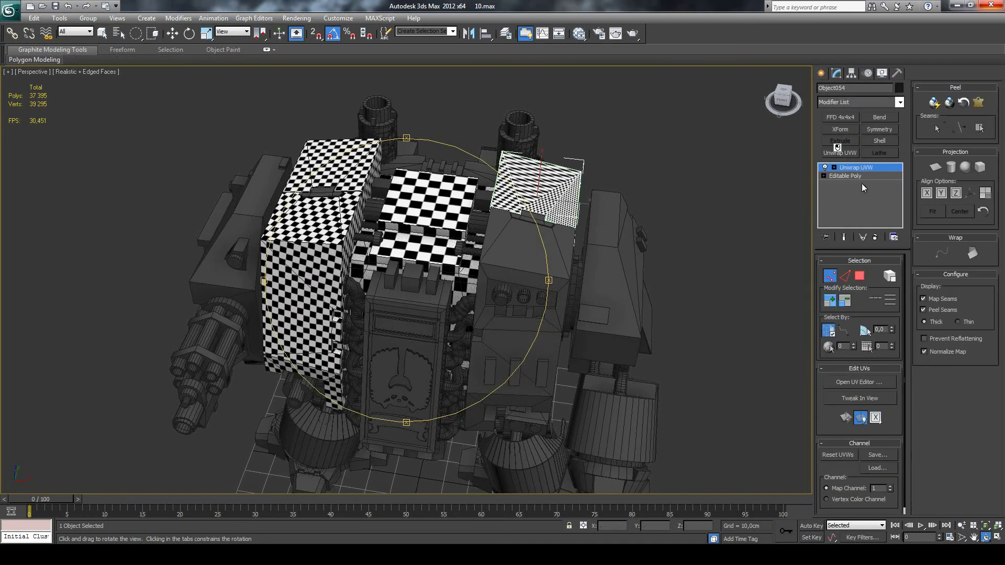
Load the saved задник плеча .uvw layout onto the shoulder piece.
left_click(884, 469)
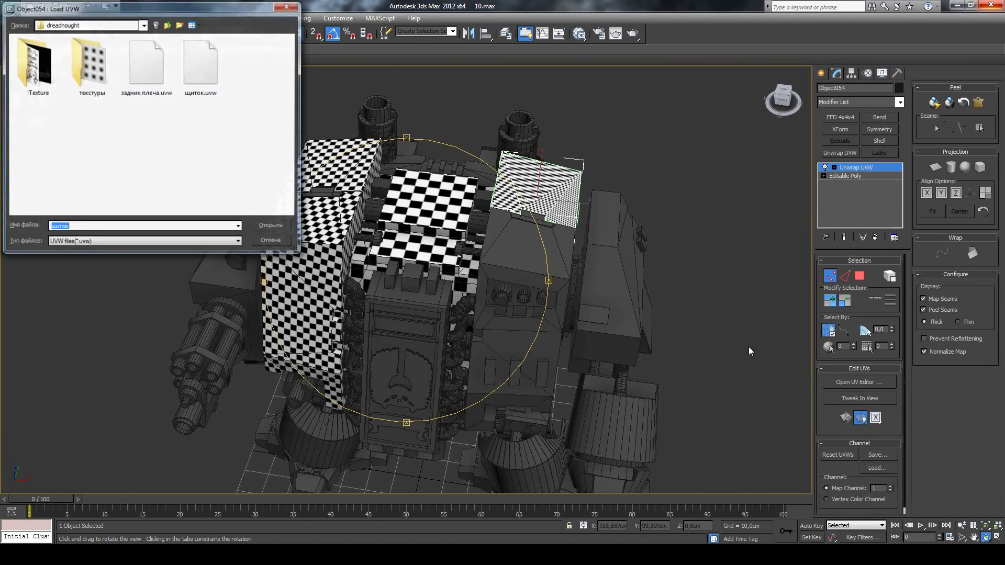
left_click(146, 65)
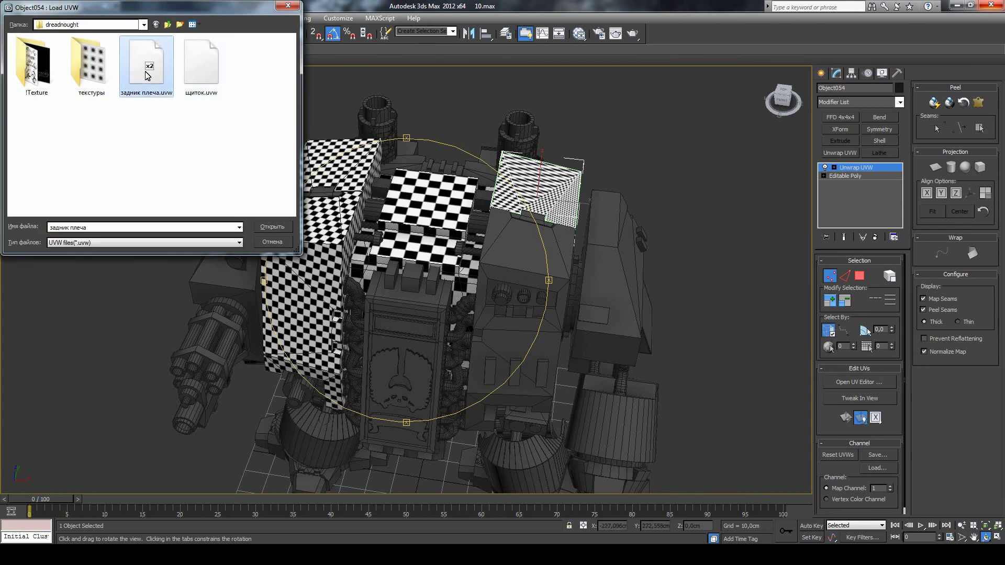
double_click(167, 93)
mouse_move(450, 231)
left_mouse_down()
mouse_move(602, 265)
mouse_move(480, 248)
mouse_move(481, 277)
left_mouse_up()
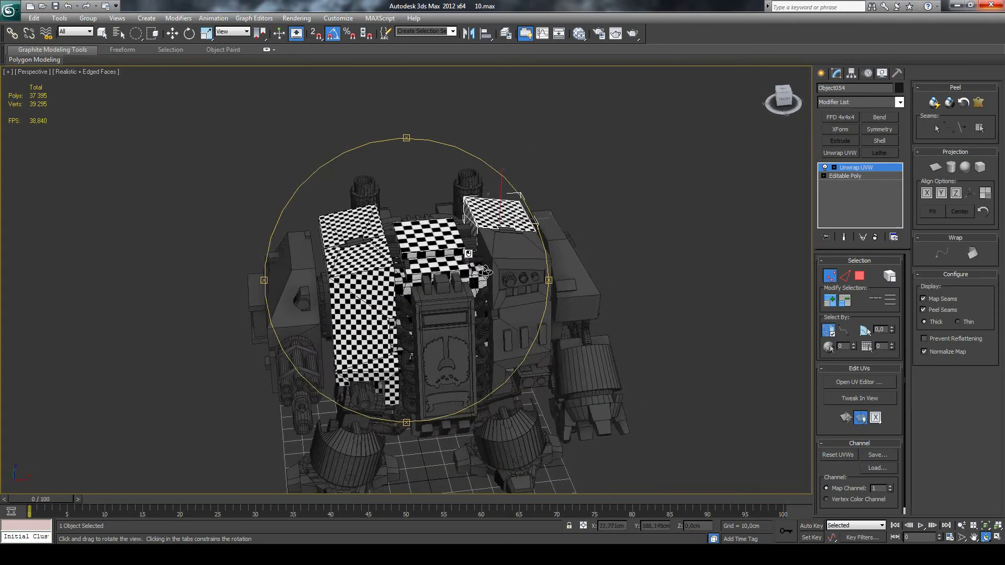
Select Object053, add an Unwrap UVW modifier, and bring up its raw UVs in the editor.
scroll(482, 278, "up", 3)
scroll(482, 277, "up", 1)
left_click(103, 33)
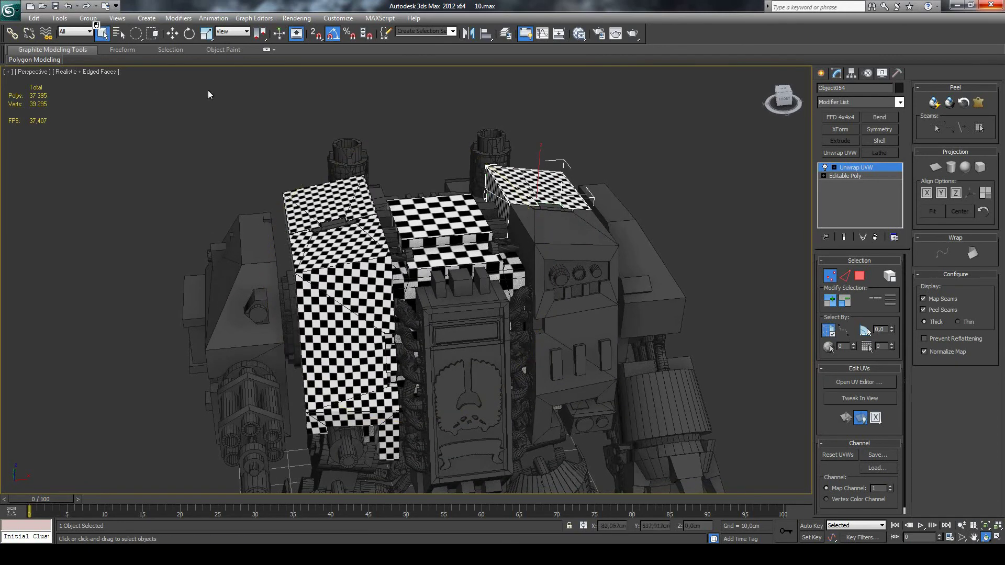
left_click(572, 267)
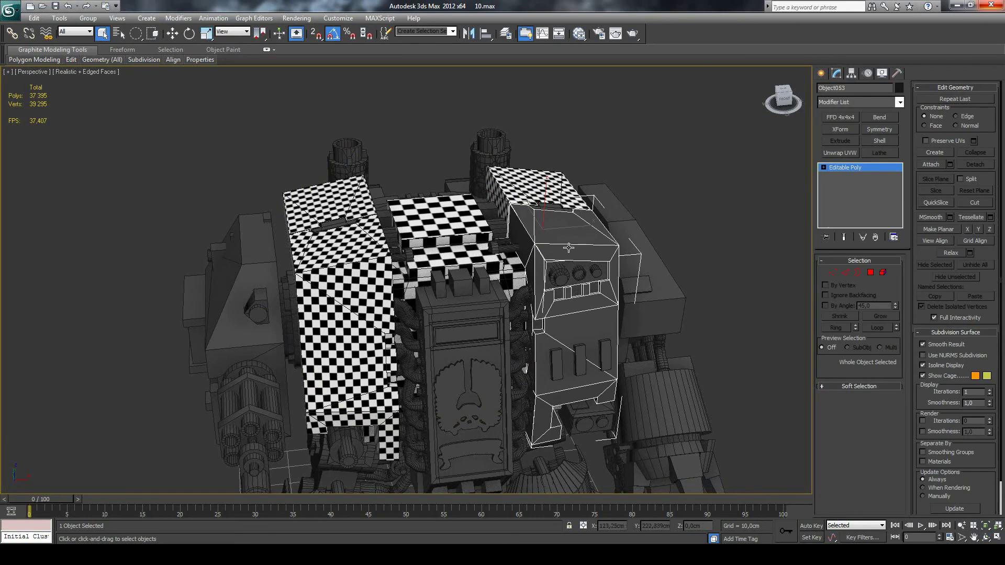
left_click(900, 102)
scroll(864, 418, "down", 6)
scroll(864, 418, "down", 6)
scroll(864, 418, "down", 5)
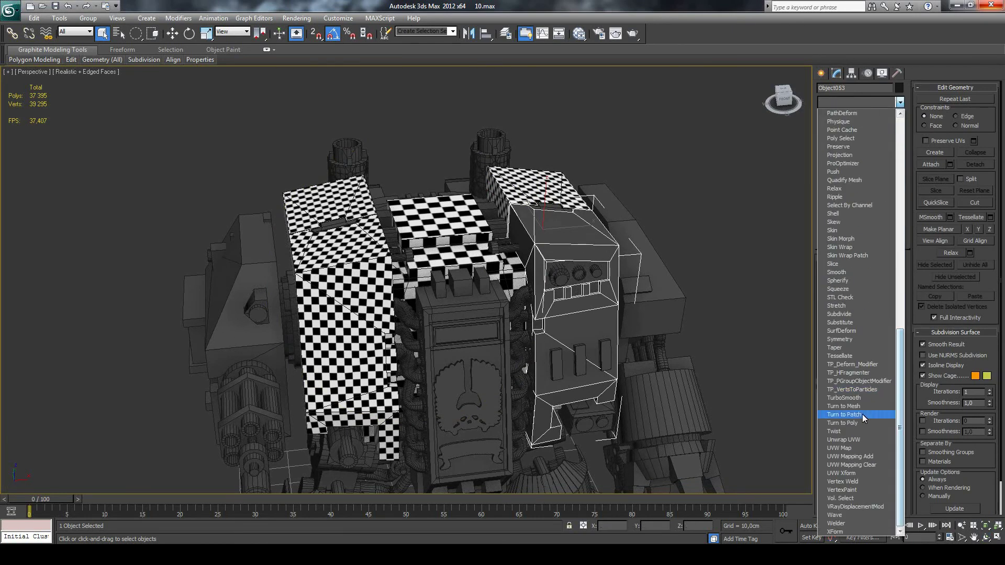
left_click(851, 103)
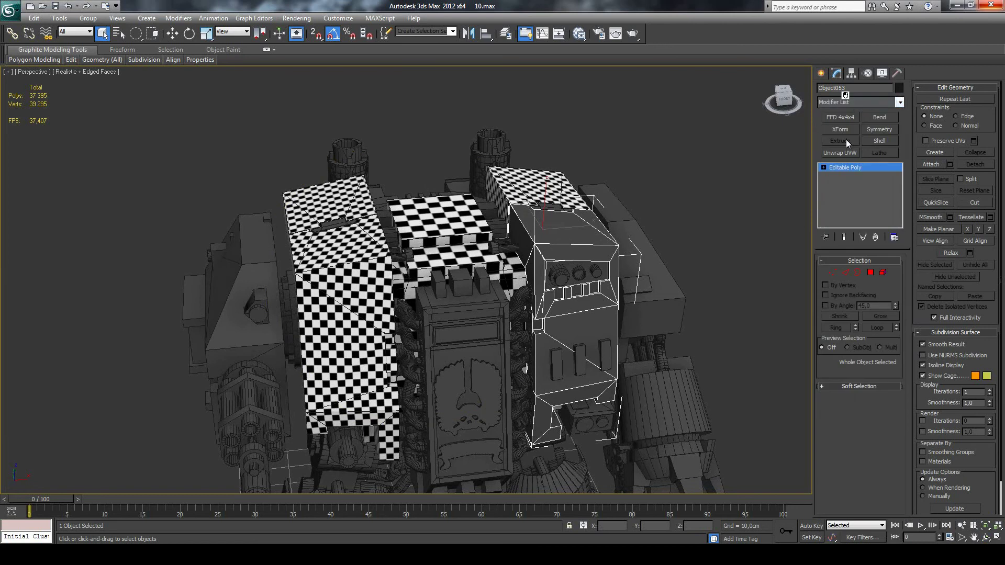
left_click(841, 153)
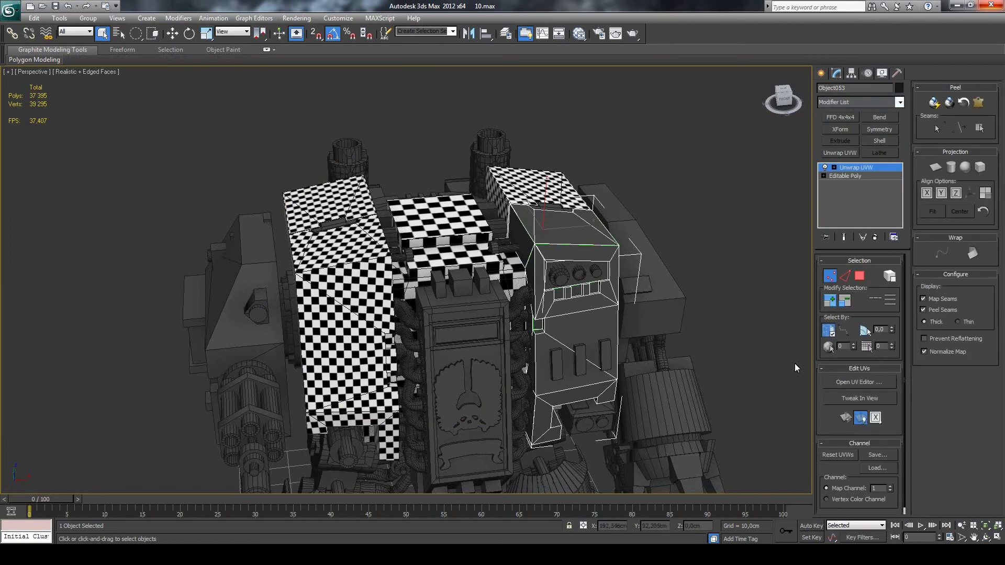
left_click(843, 383)
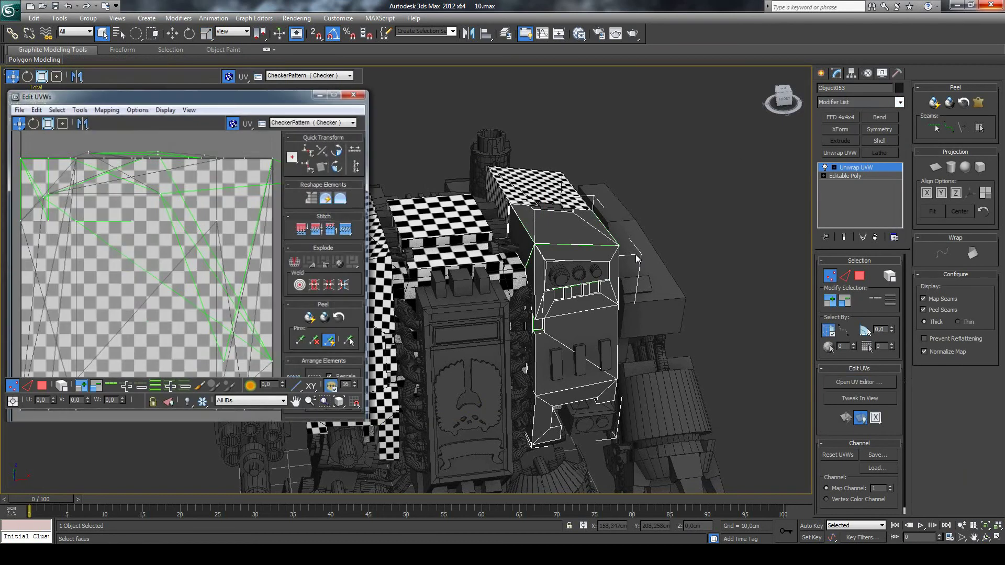
Select all of Object053's UV faces and apply Flatten Mapping to split them into islands.
scroll(228, 135, "down", 2)
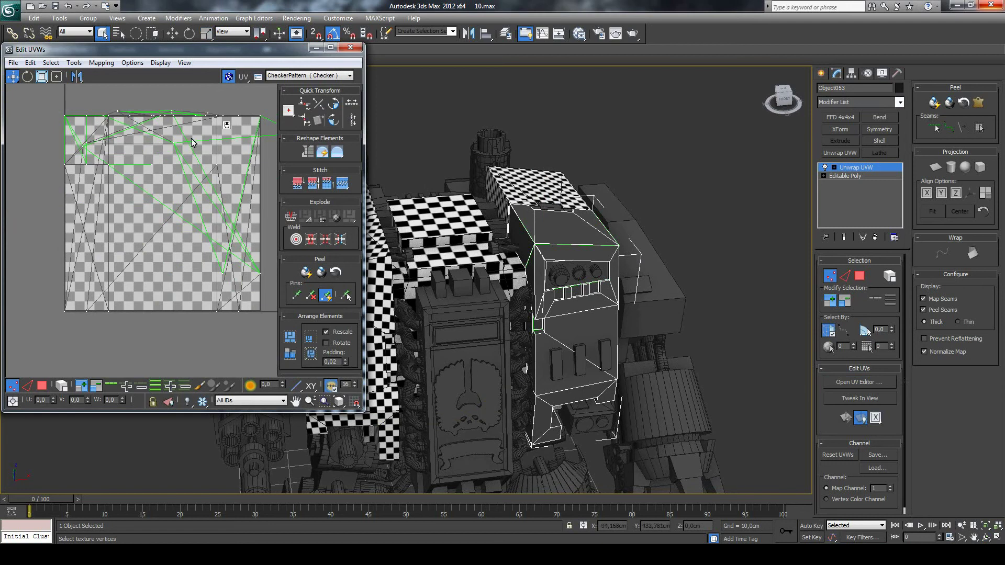
scroll(162, 105, "down", 3)
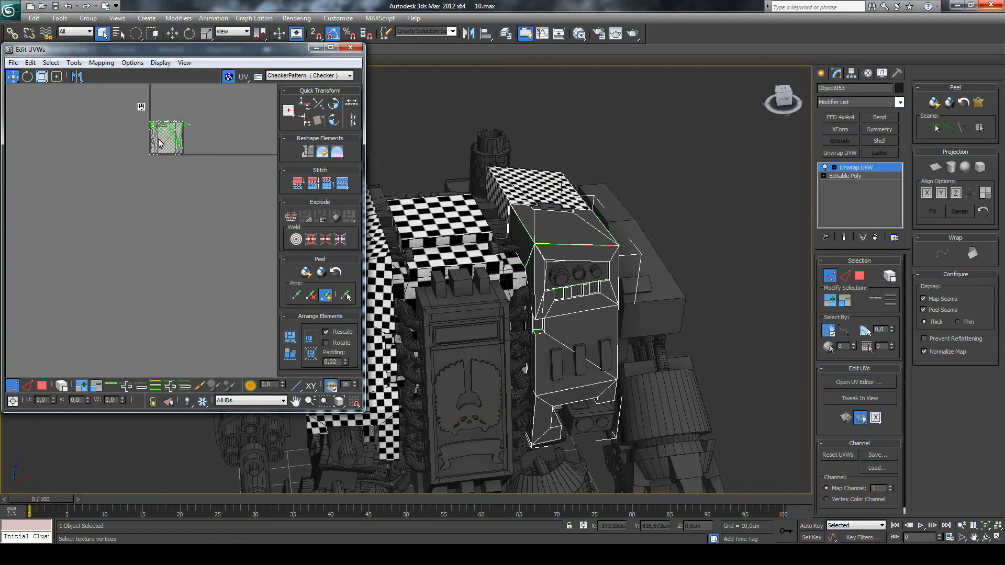
left_click_drag(119, 99, 190, 169)
scroll(180, 130, "up", 1)
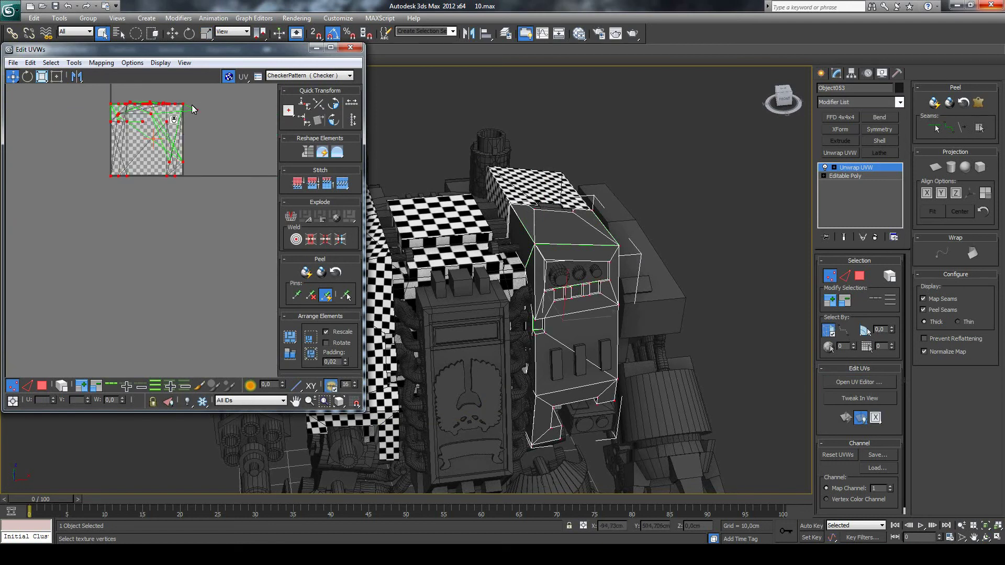
left_click(105, 63)
left_click(42, 387)
key("ctrl+a")
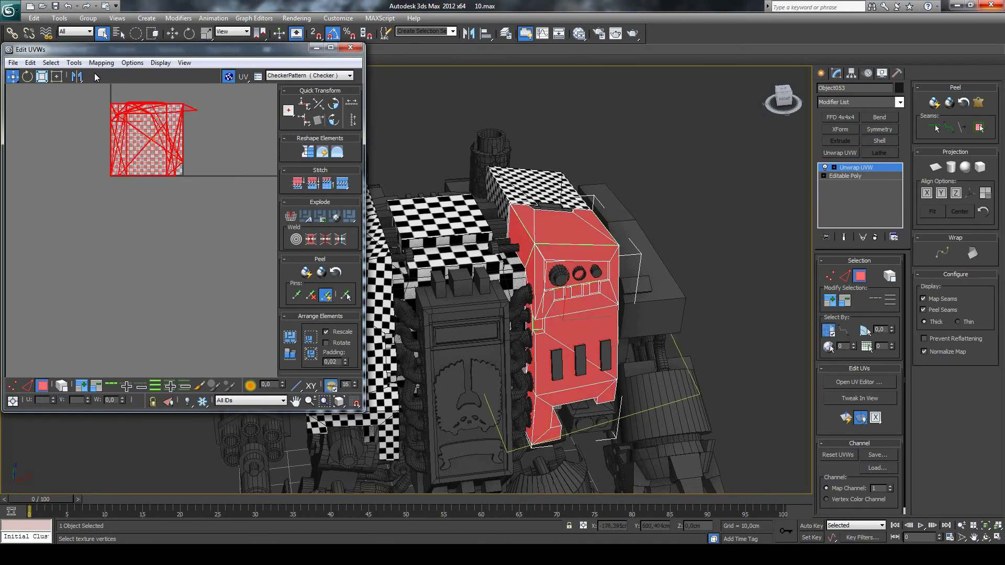
left_click(99, 63)
left_click(114, 75)
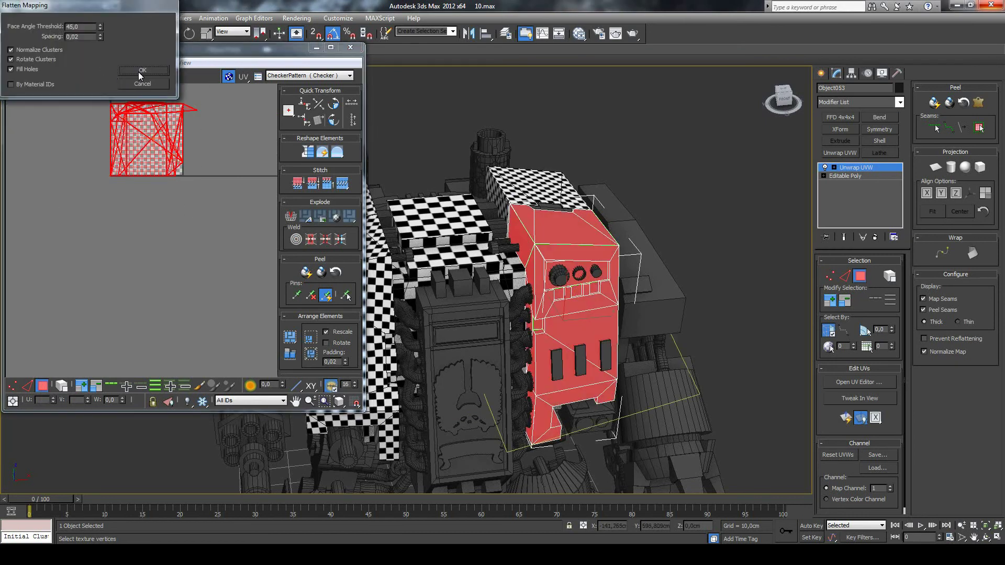
left_click(138, 71)
Maximize the editor and move the joined pair of pieces outside the checker square, upper left.
left_click(331, 48)
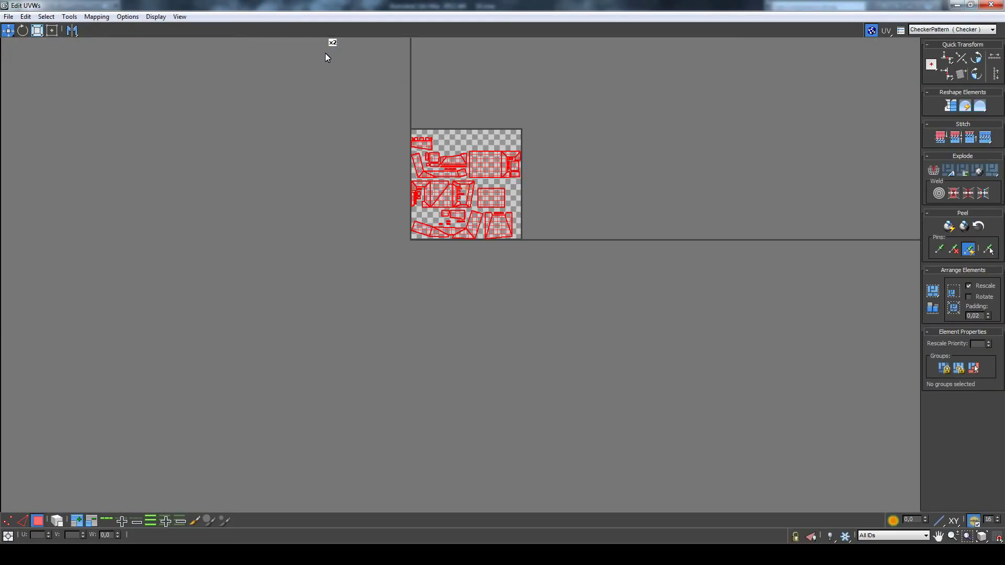
left_click(518, 129)
scroll(514, 128, "up", 3)
scroll(504, 157, "up", 2)
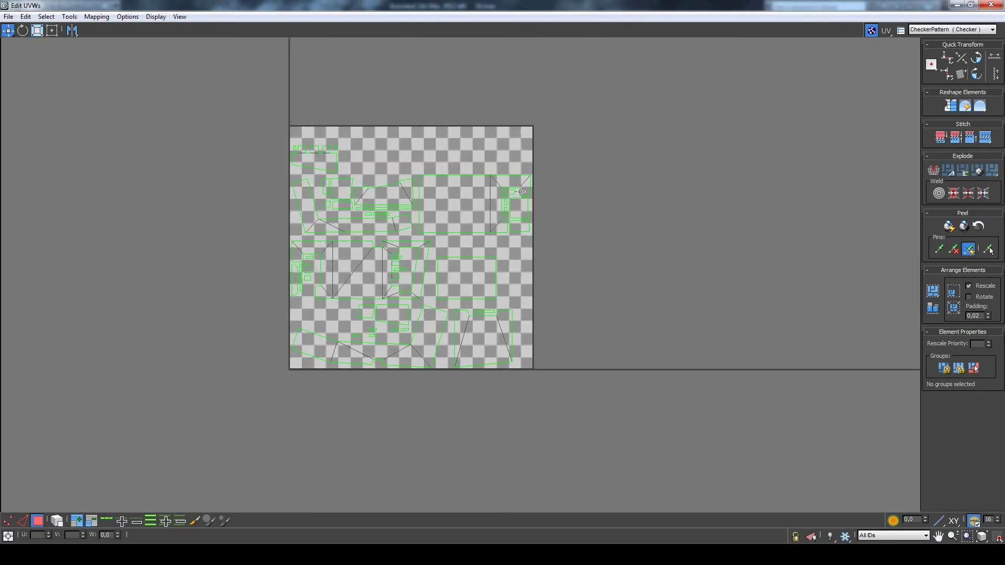
scroll(506, 171, "up", 2)
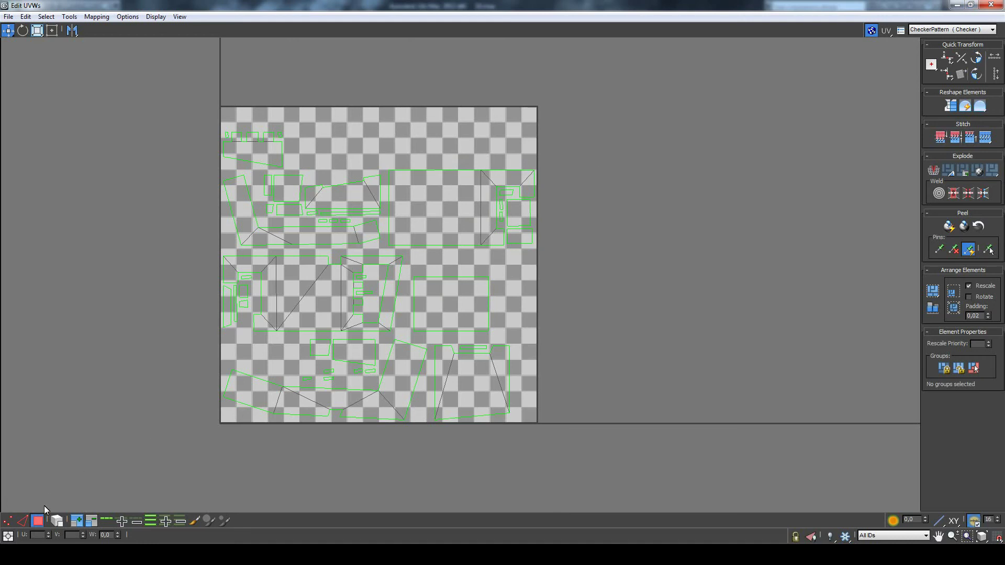
left_click(56, 520)
left_click(275, 286)
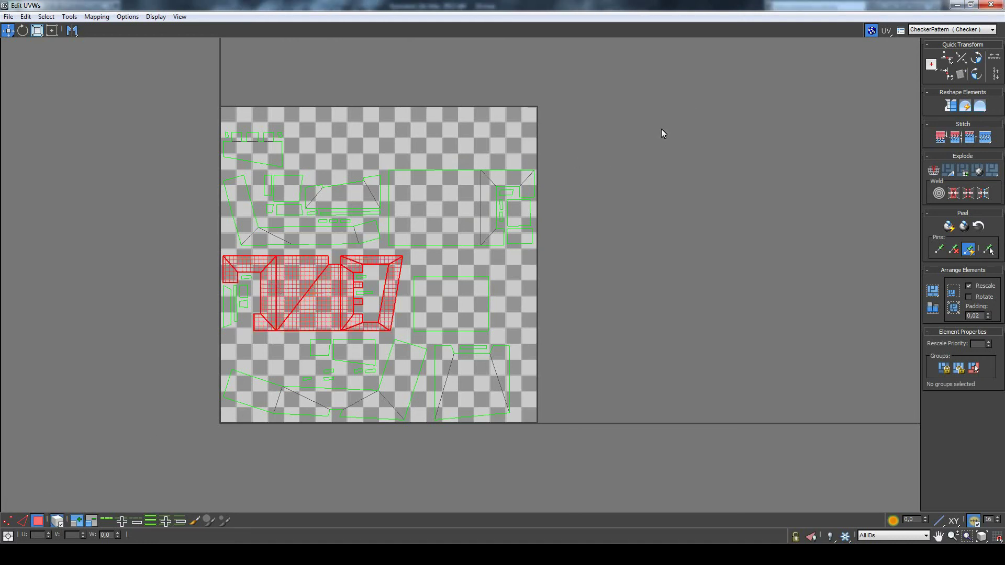
left_click_drag(299, 297, 104, 118)
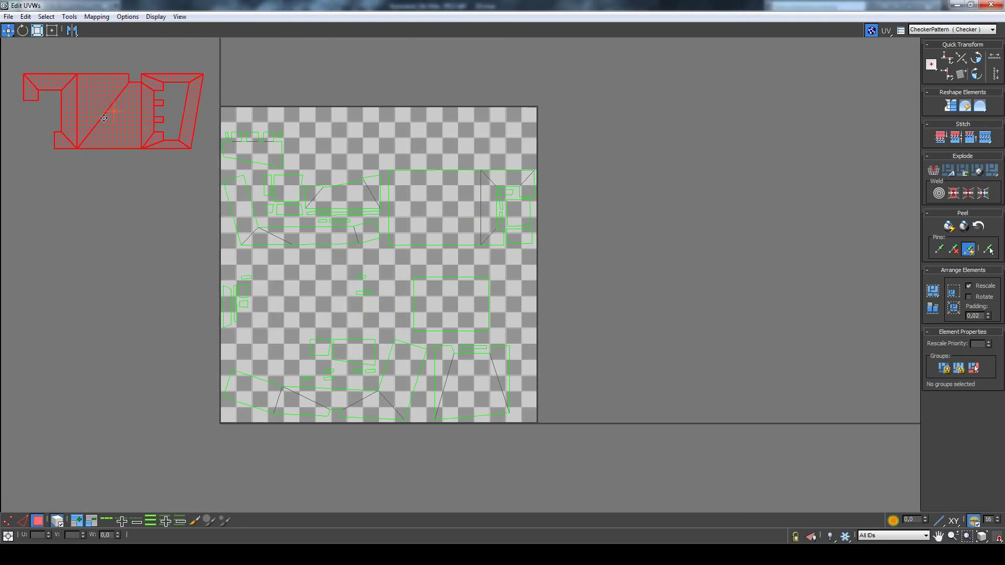
Select the moved piece's right edge, then close the UV editor.
left_click(24, 521)
left_click(196, 125)
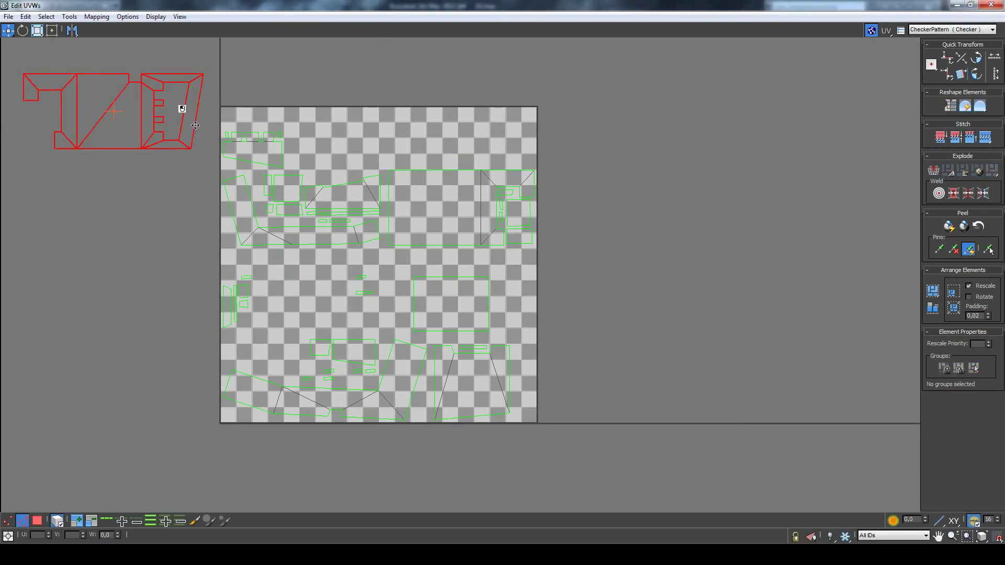
left_click(145, 294)
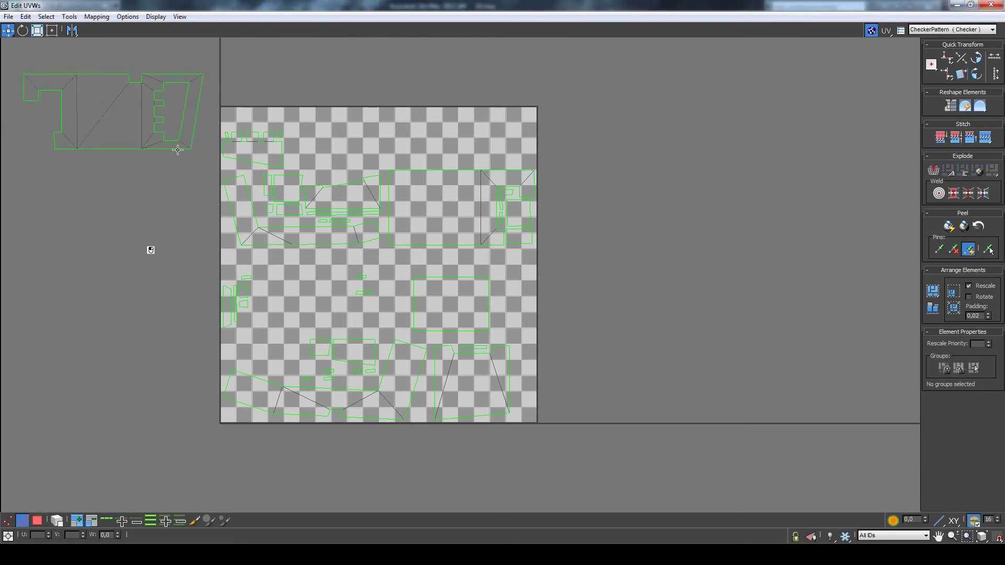
left_click(195, 129)
left_click(991, 5)
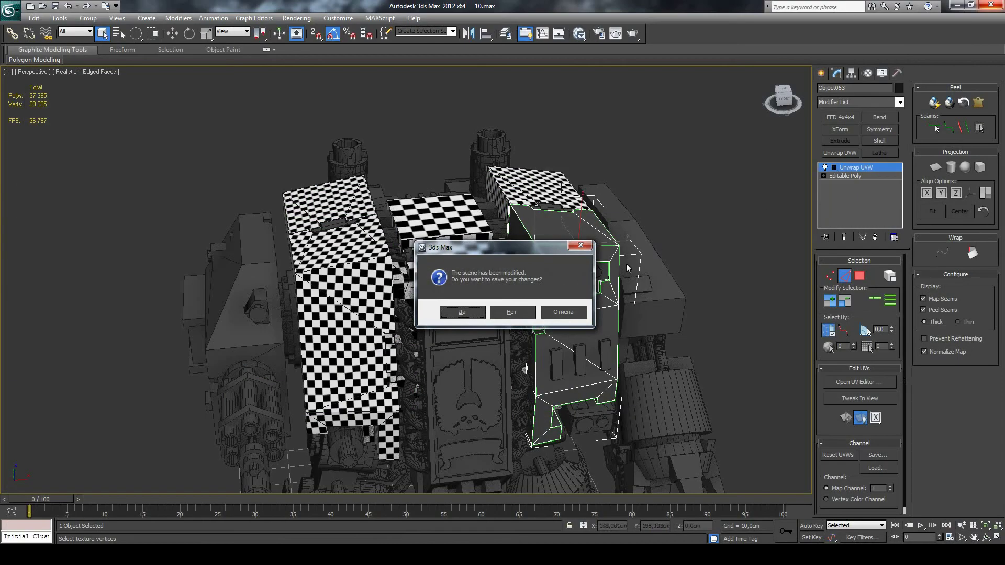
Discard the changes, replace Object053's Unwrap UVW modifier with a fresh one, and reopen the editor.
left_click(563, 312)
right_click(848, 168)
left_click(848, 185)
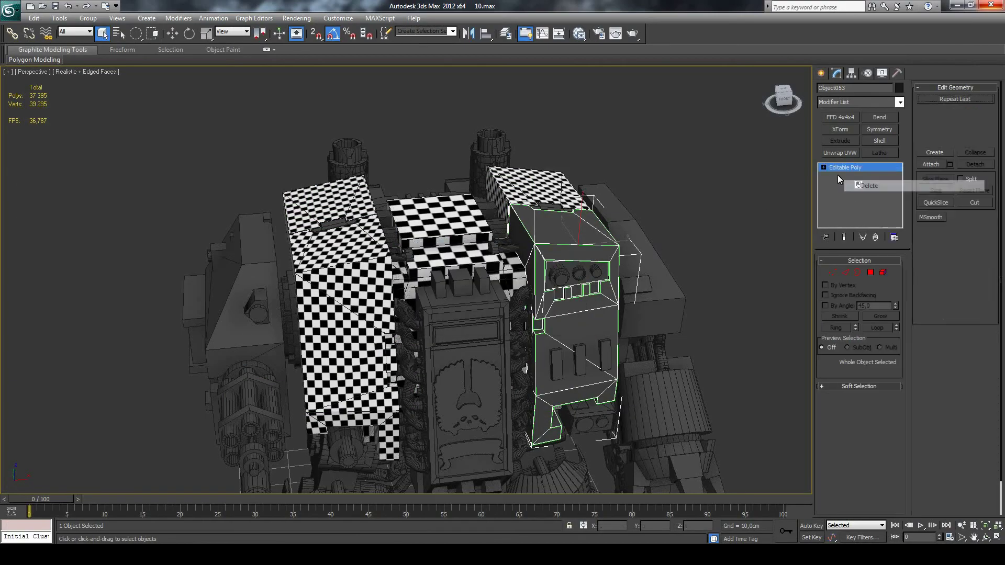
left_click(840, 151)
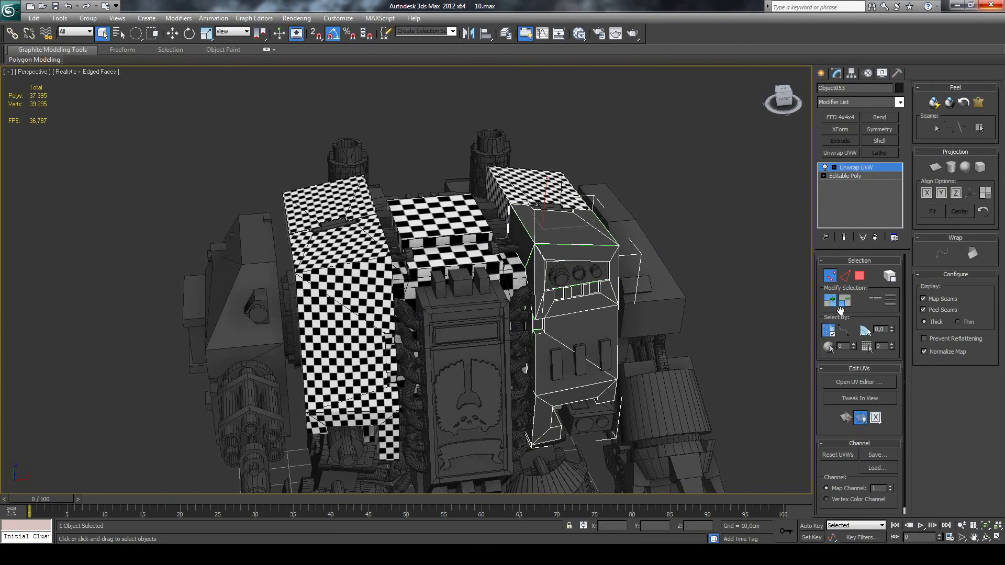
left_click(858, 382)
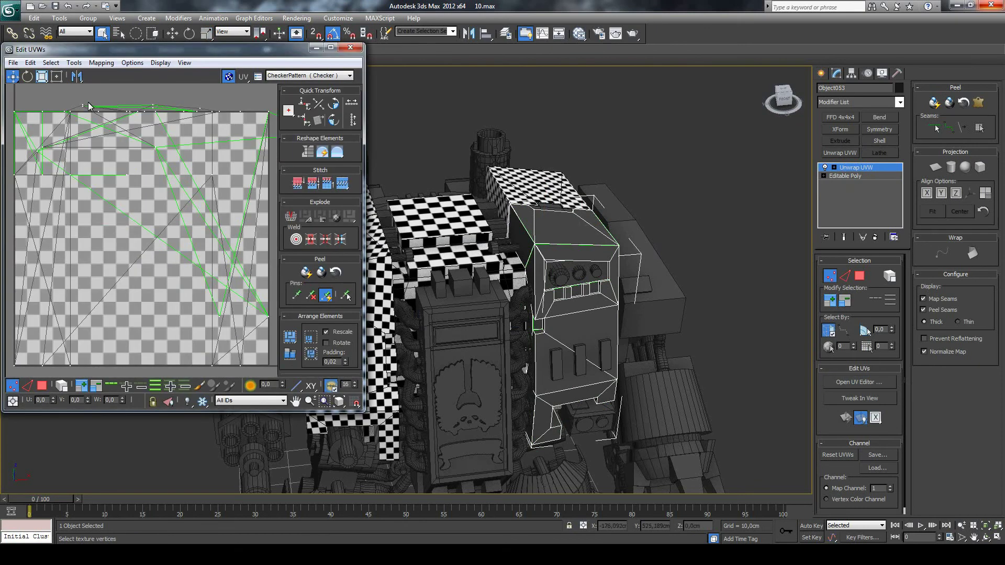
Select all of the part's faces and Flatten Mapping into separate islands again.
left_click(54, 102)
left_click(43, 385)
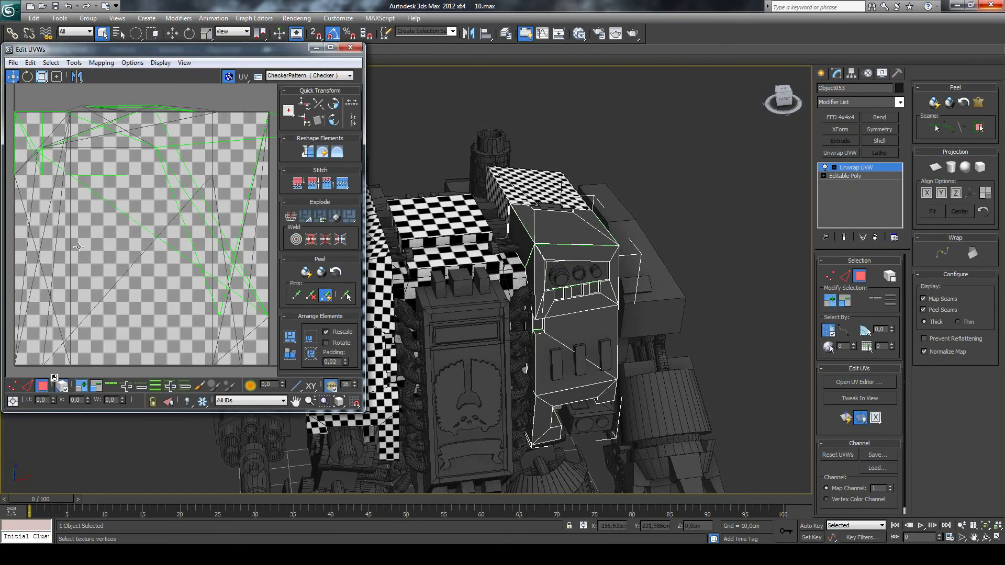
scroll(45, 113, "down", 1)
left_click_drag(45, 113, 127, 203)
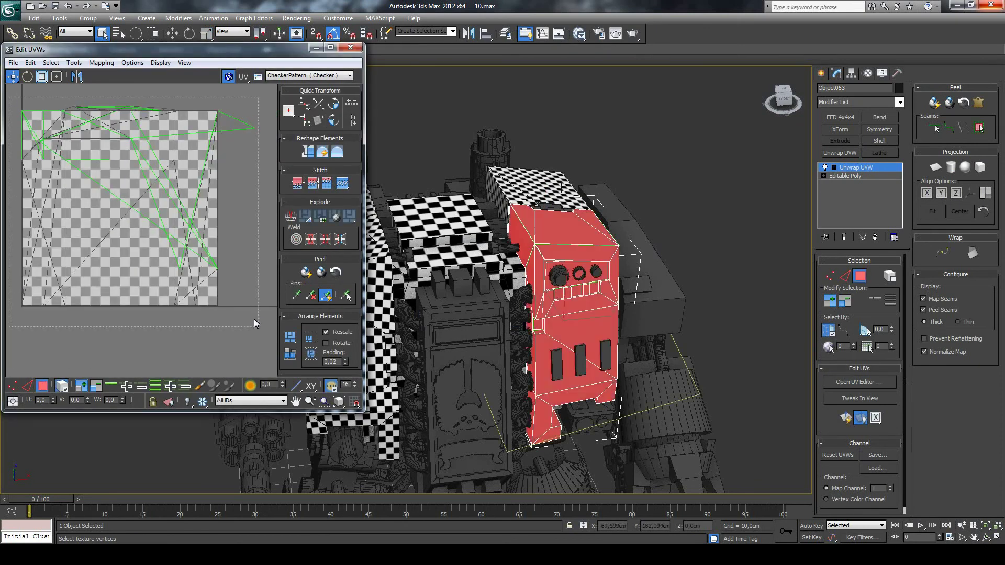
left_click(97, 63)
left_click(123, 75)
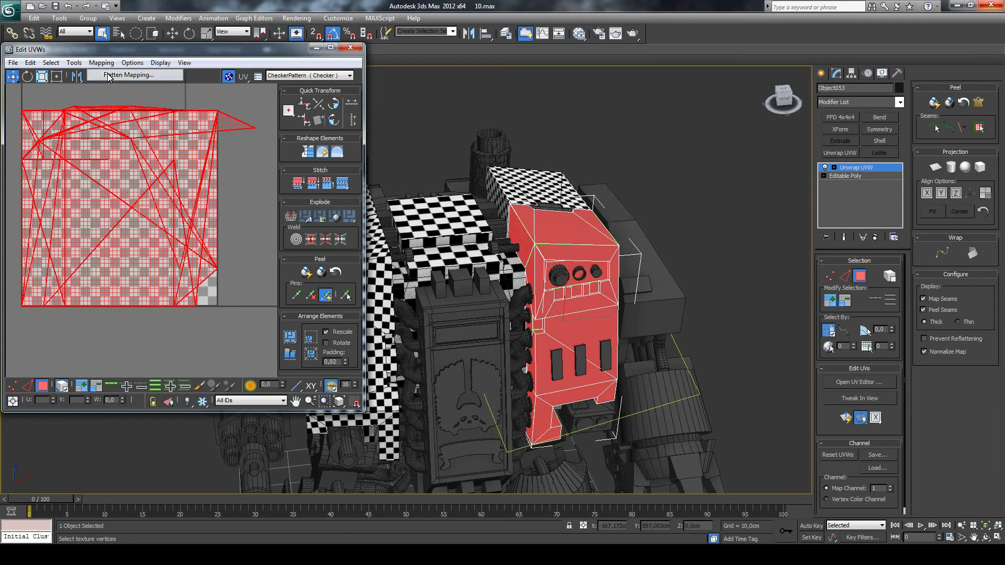
left_click(144, 71)
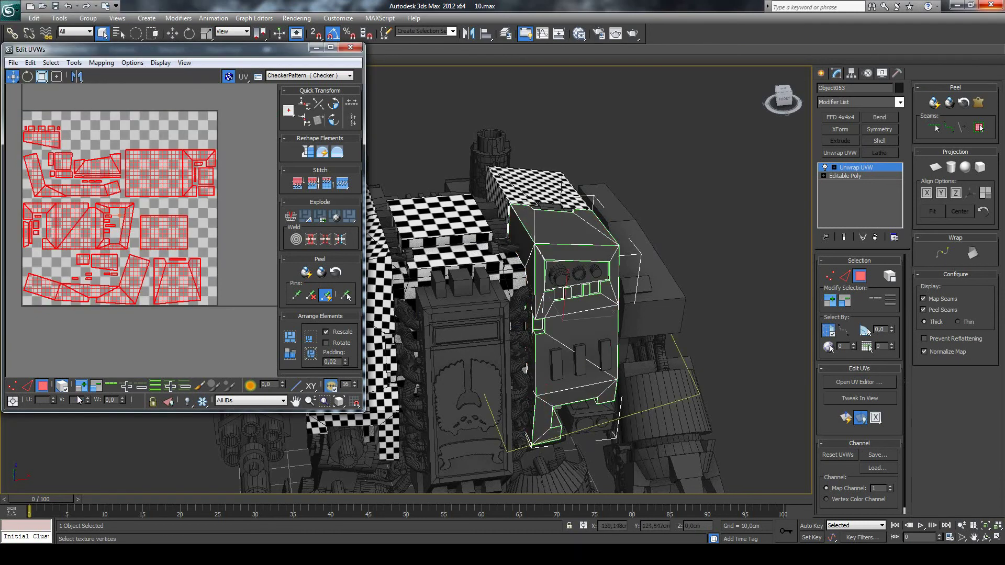
Pick a seam edge, then move the front panel island below the checker square.
left_click(27, 386)
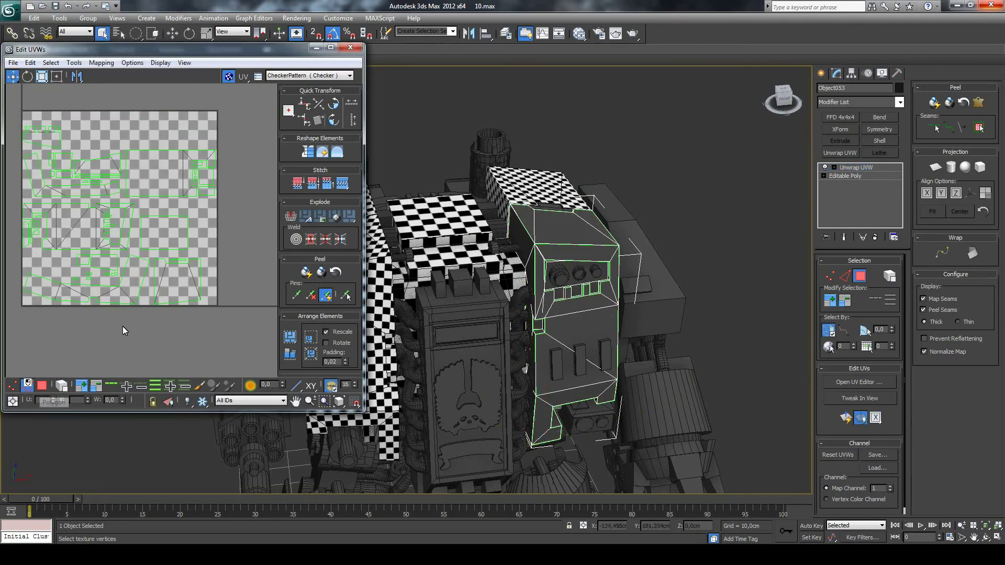
left_click(131, 229)
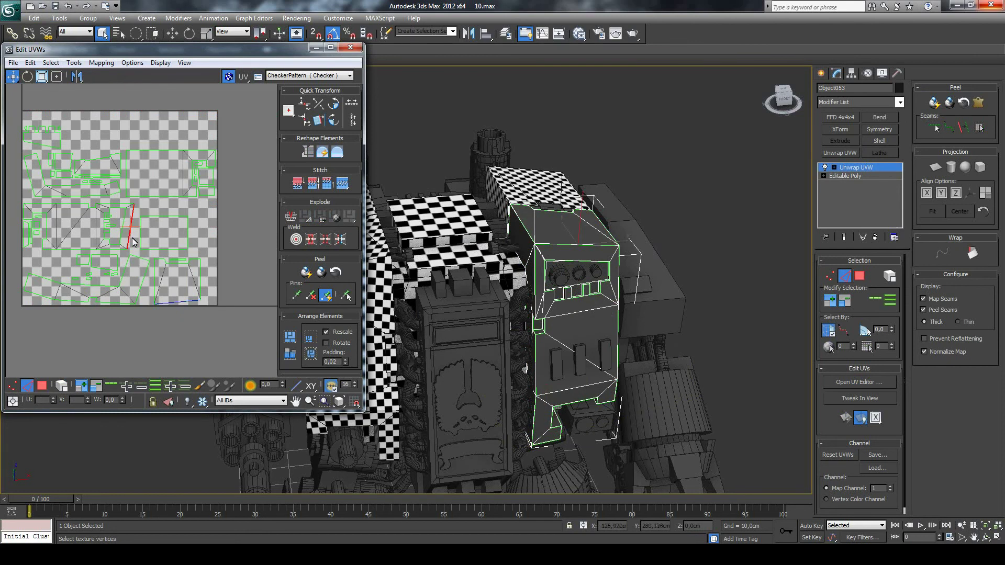
left_click(42, 386)
key("ctrl+a")
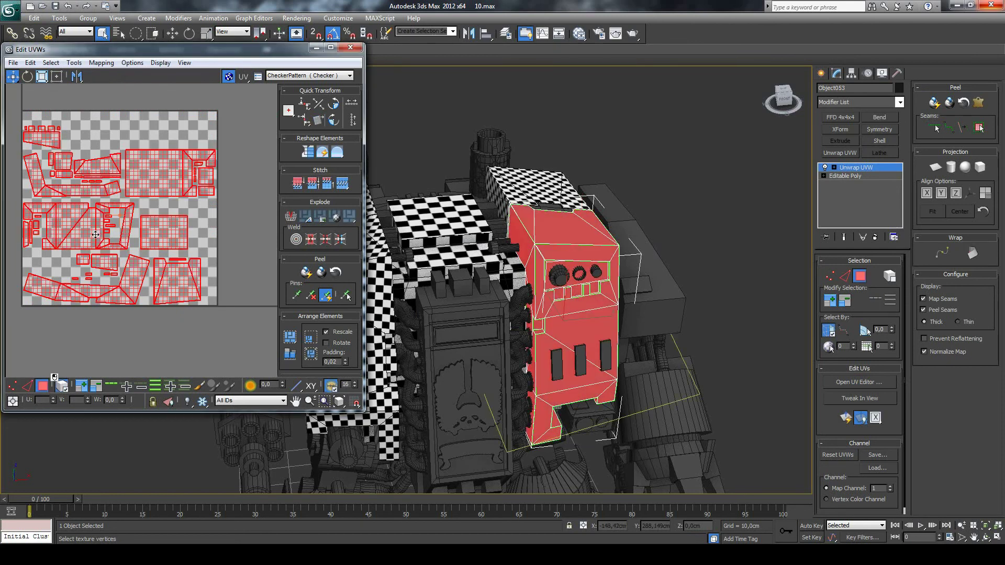
left_click(87, 231)
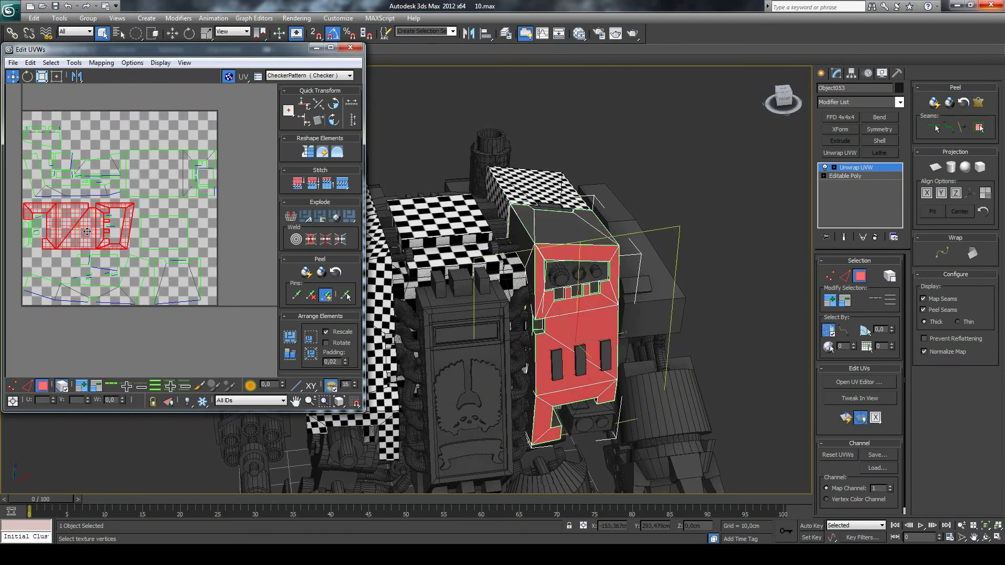
left_click_drag(87, 231, 87, 344)
left_click(141, 337)
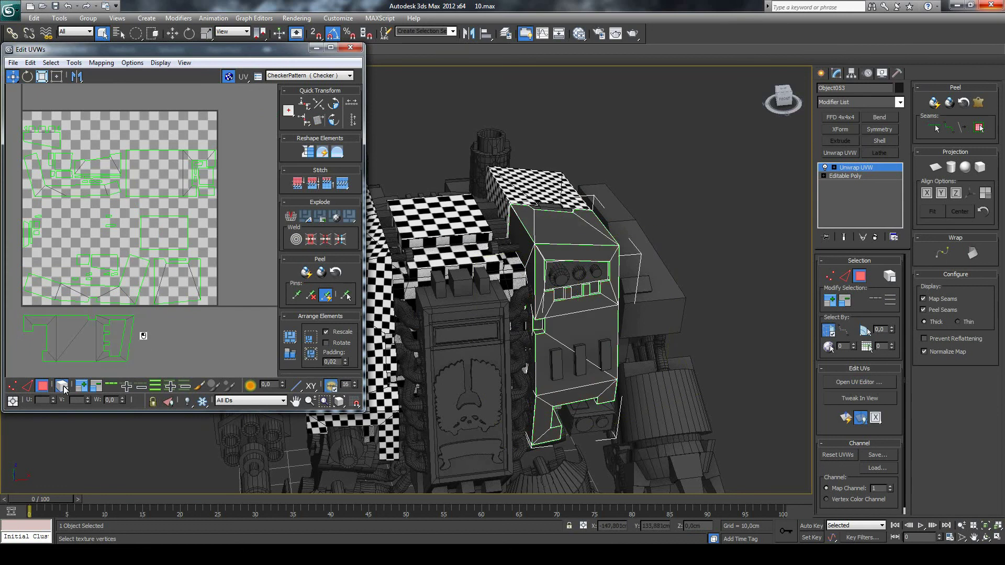
left_click(27, 386)
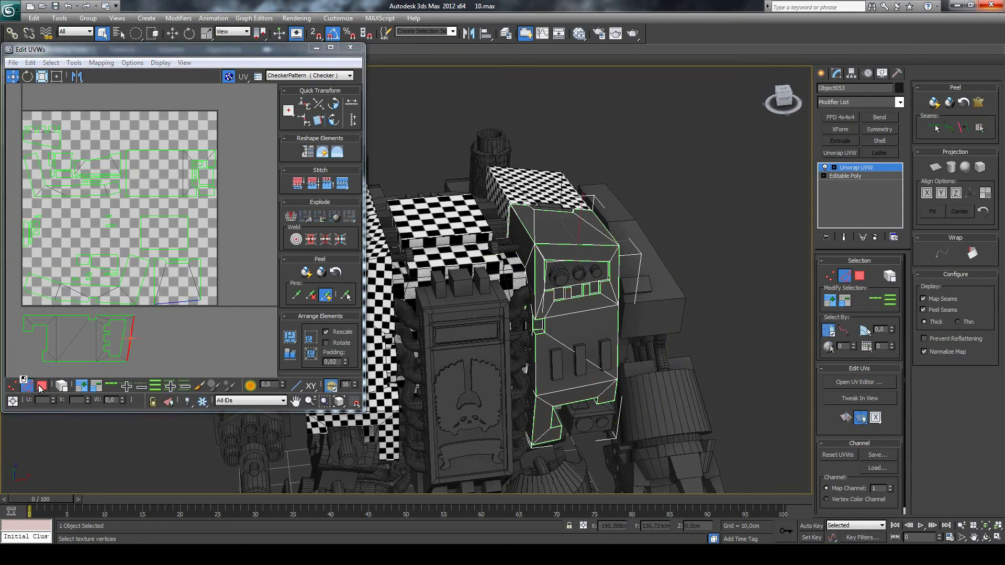
Stitch two neighbouring pieces onto the panel island below the square.
right_click(129, 341)
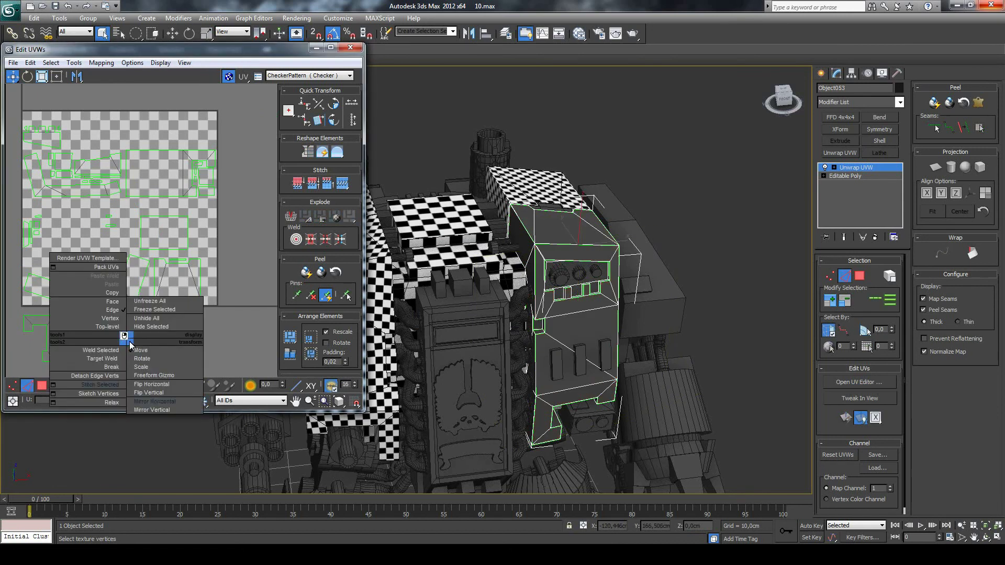
left_click(113, 388)
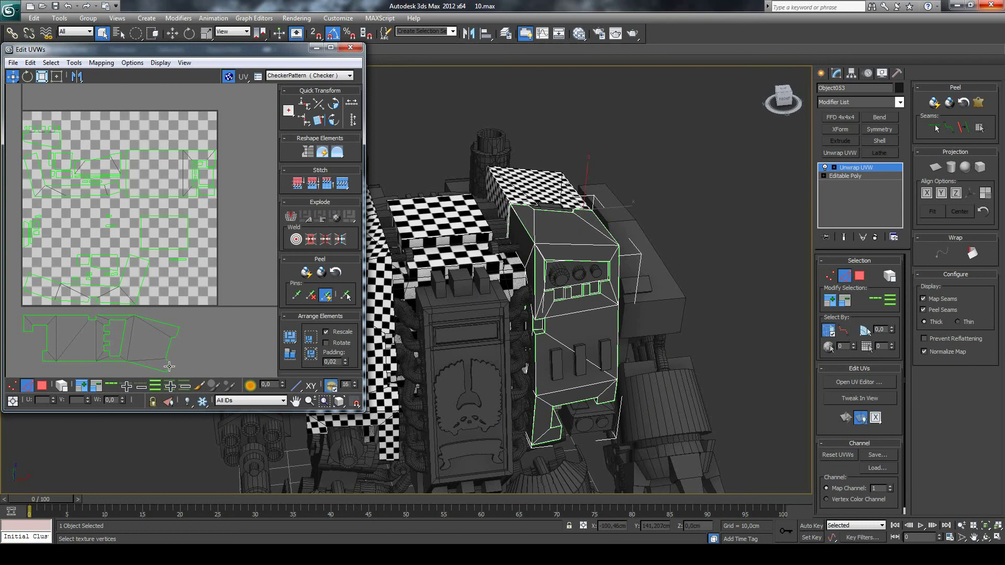
right_click(177, 336)
left_click(148, 376)
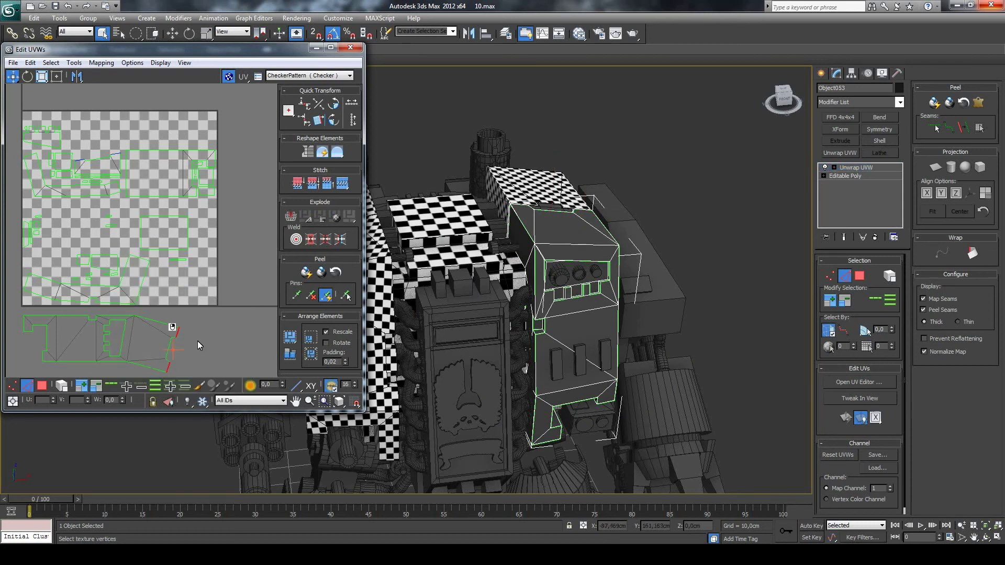
Select the island's bottom seam edges, Stitch Selected, then select the joined shell in face mode.
left_click(110, 361)
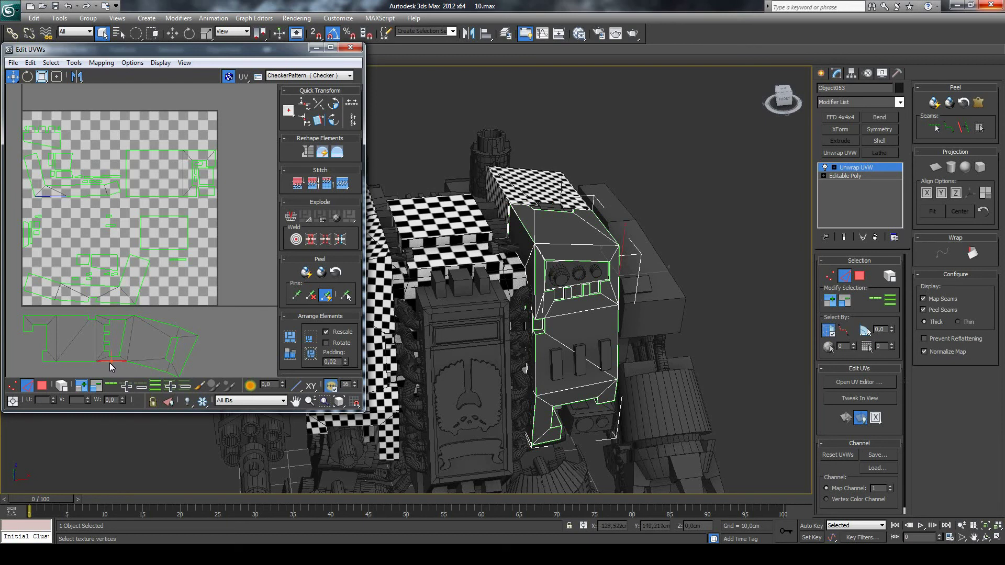
left_click(135, 366, "ctrl")
key("ctrl+z")
left_click(78, 361, "ctrl")
left_click(55, 362, "ctrl")
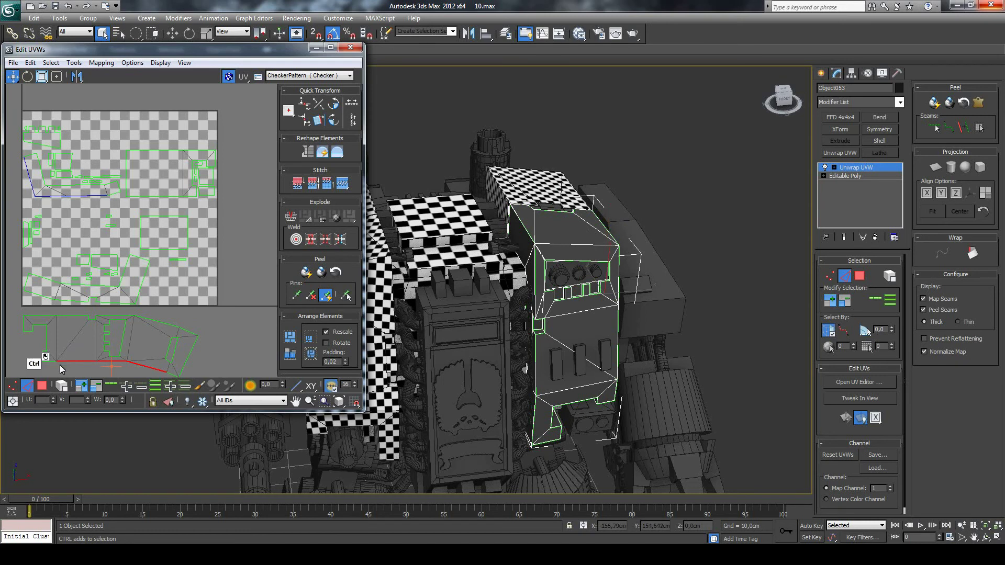
left_click(50, 362, "ctrl")
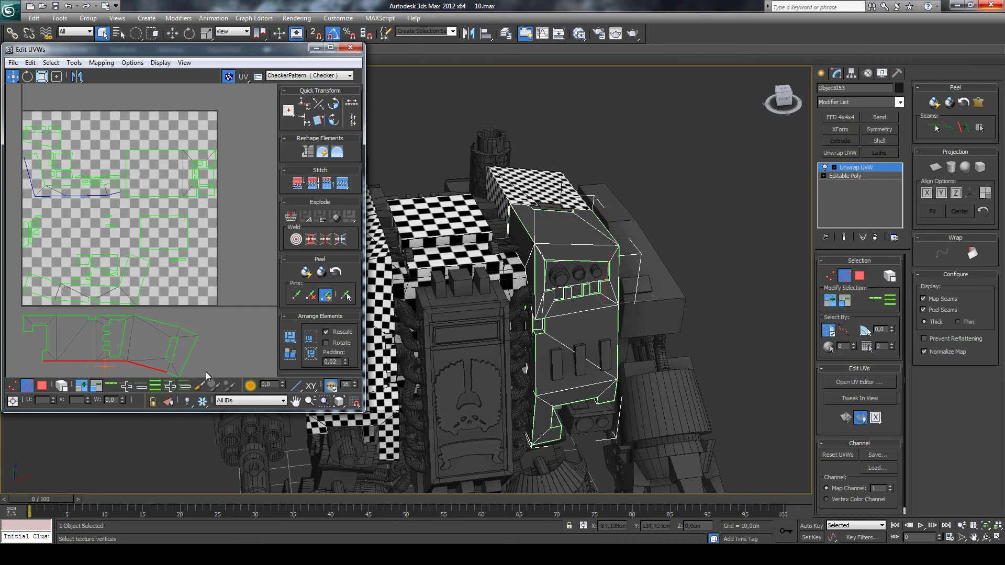
right_click(136, 365)
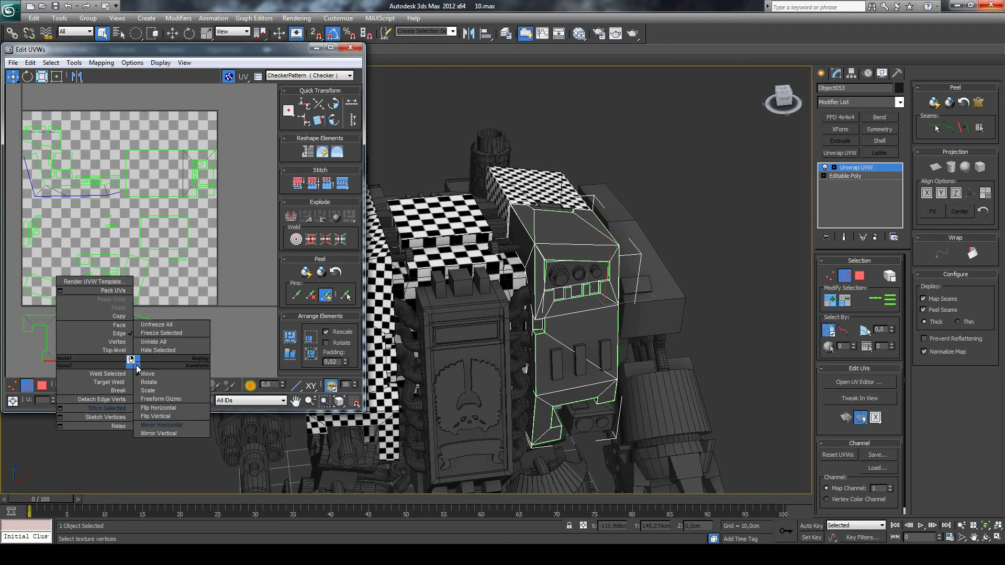
left_click(127, 402)
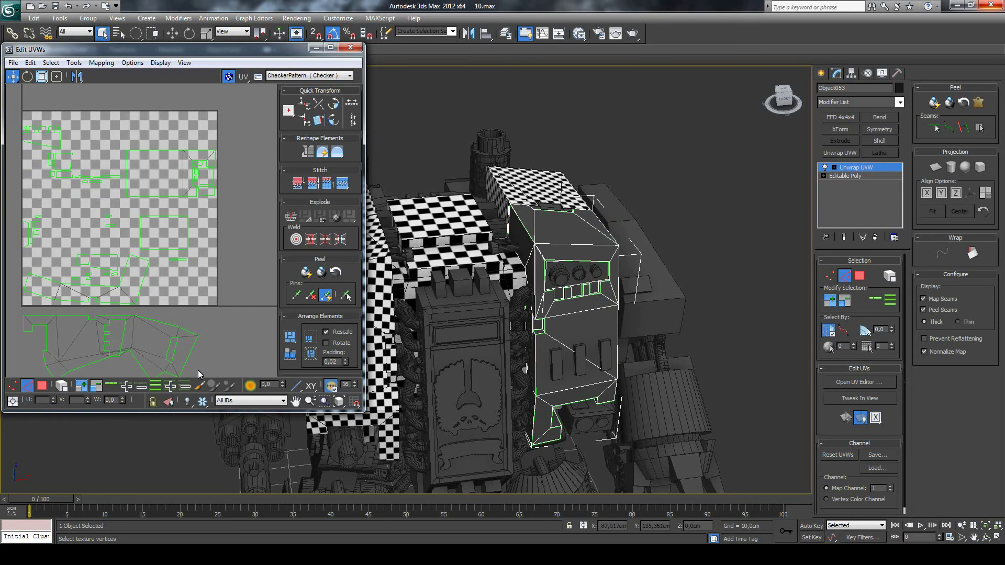
left_click(42, 387)
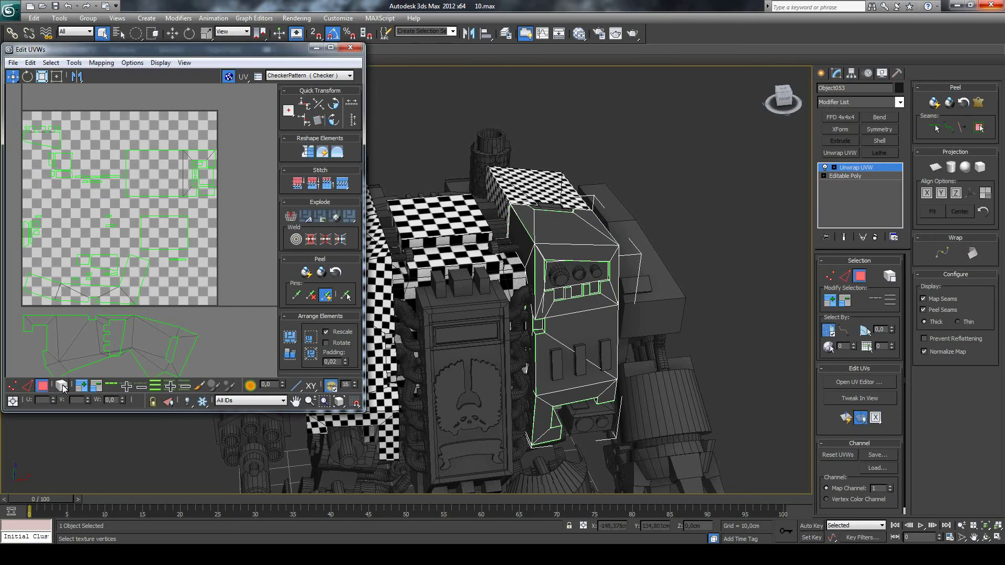
left_click(152, 343)
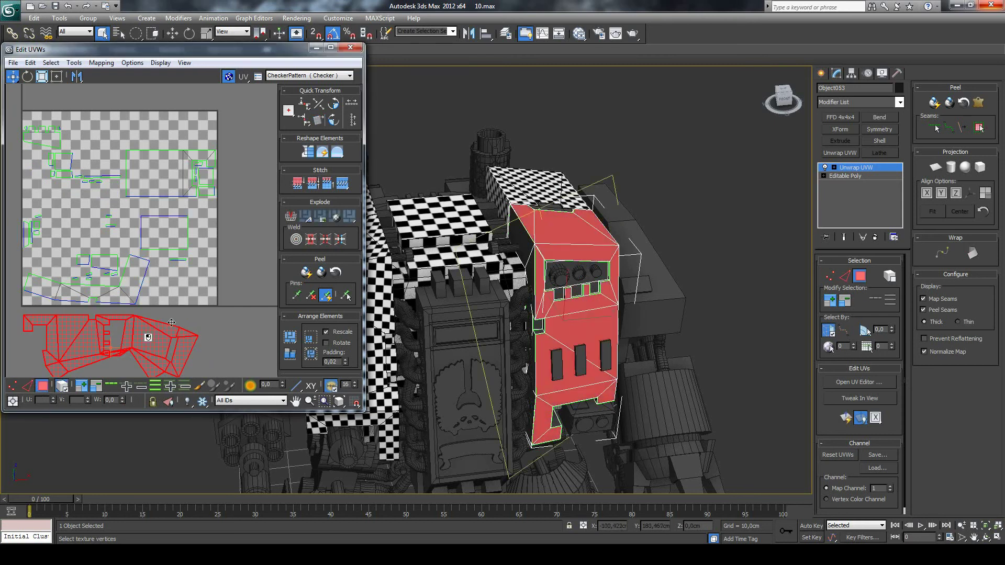
left_click(337, 155)
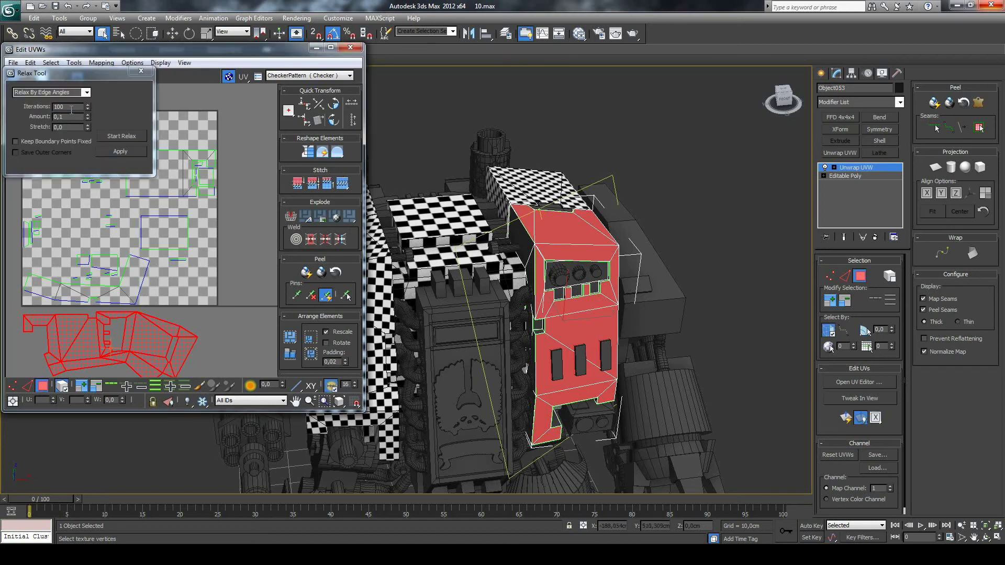
left_click_drag(70, 118, 45, 121)
type("1")
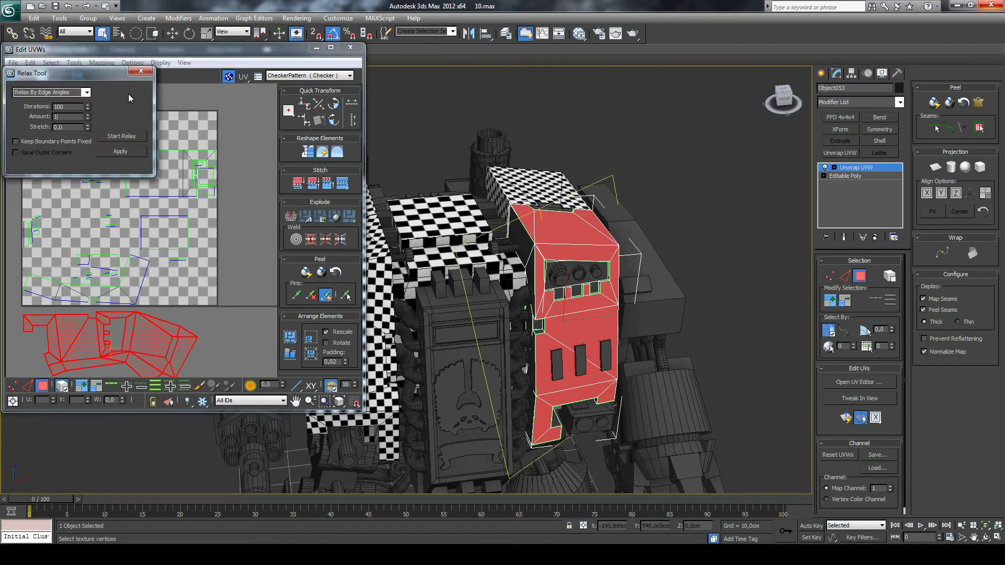
left_click(117, 149)
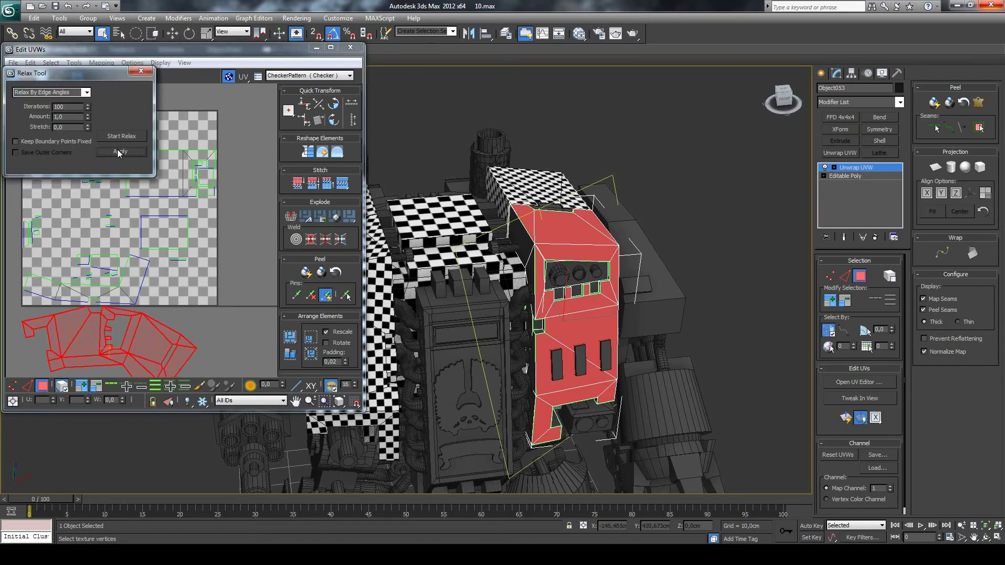
left_click(118, 149)
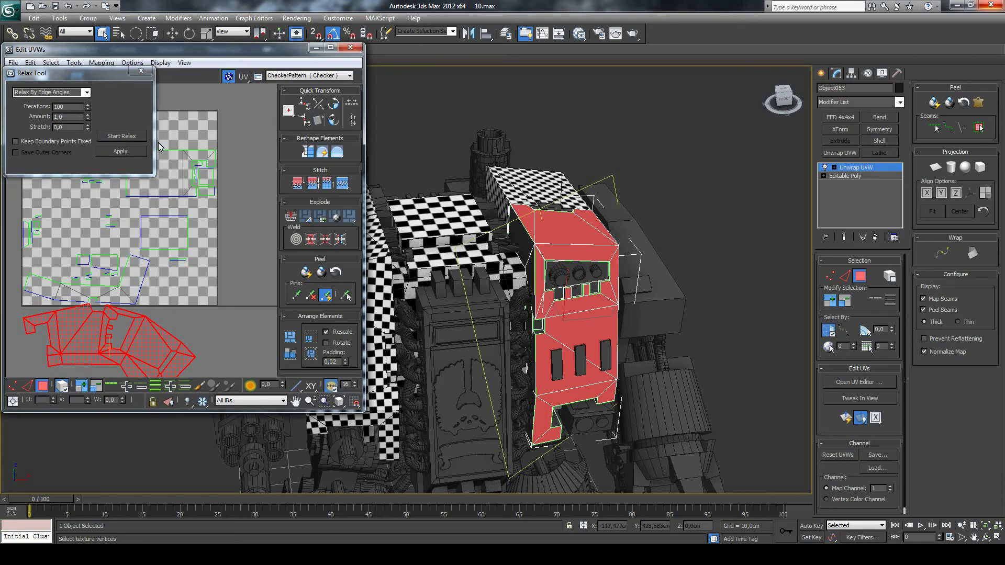
left_click(120, 151)
left_click(120, 152)
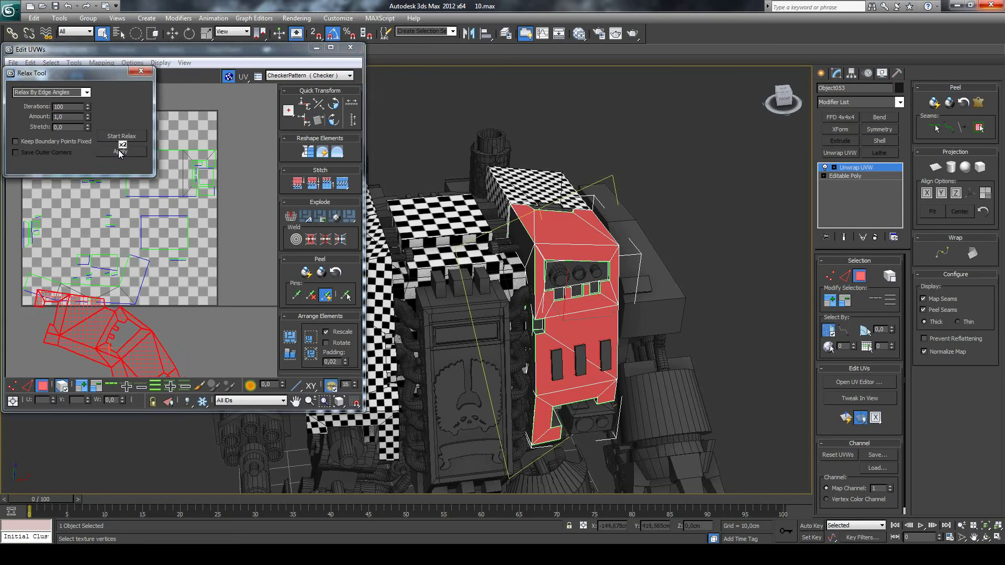
left_click(139, 73)
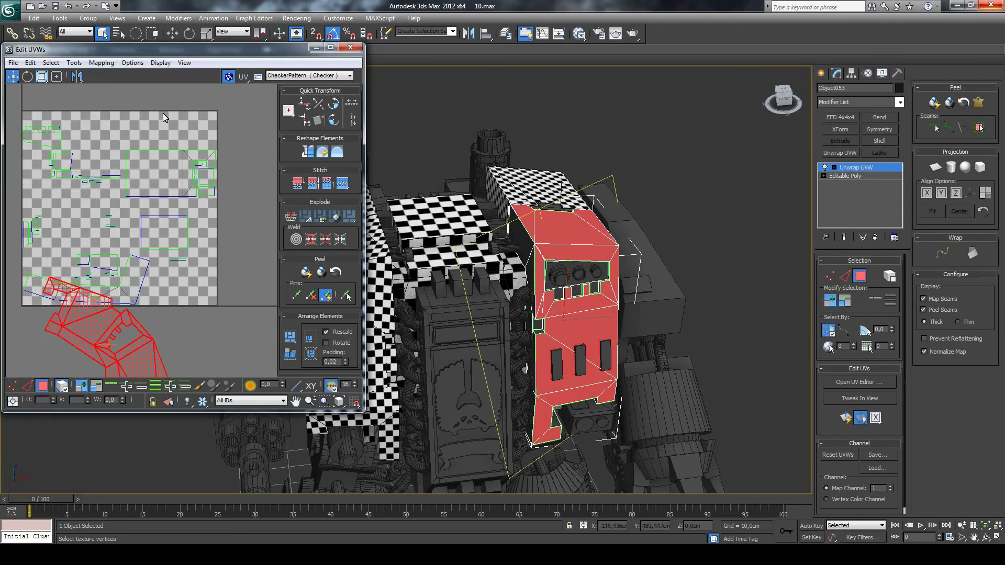
key("ctrl+z")
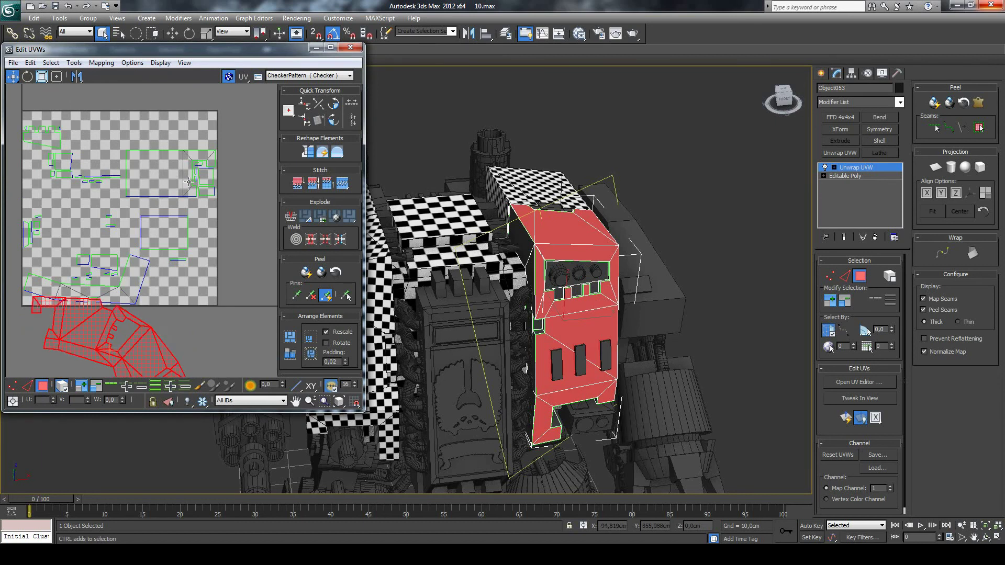
key("ctrl+z")
key("ctrl+z")
key("ctrl+z")
key("ctrl+z")
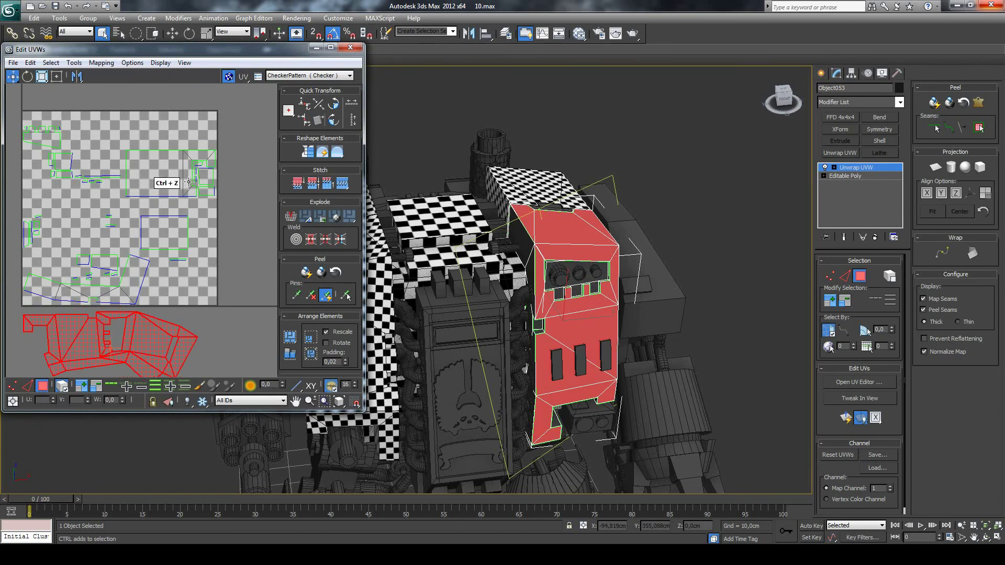
key("ctrl+z")
Undo the relax, select the lower shell's bottom edges, and Break them apart.
key("ctrl+z")
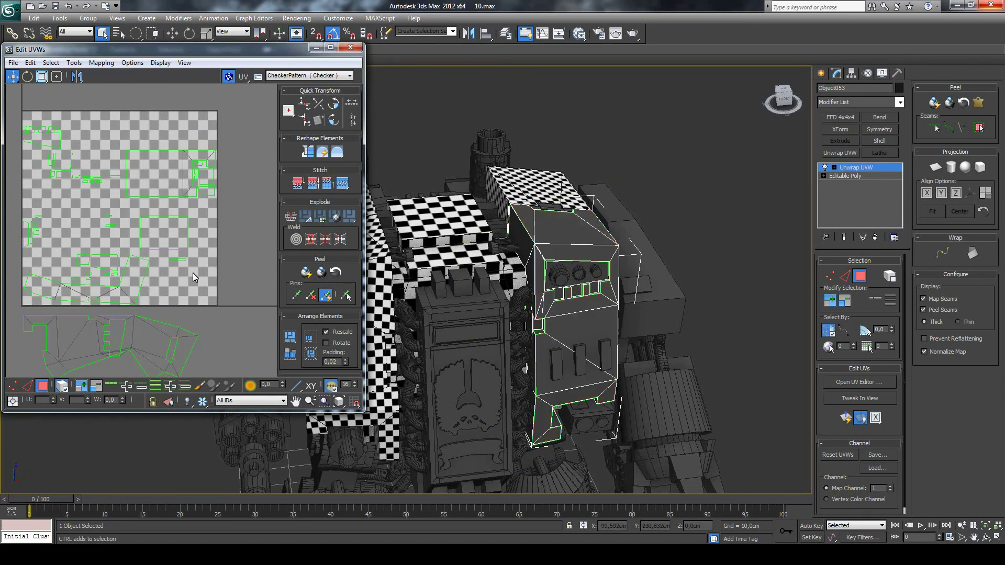
key("ctrl+z")
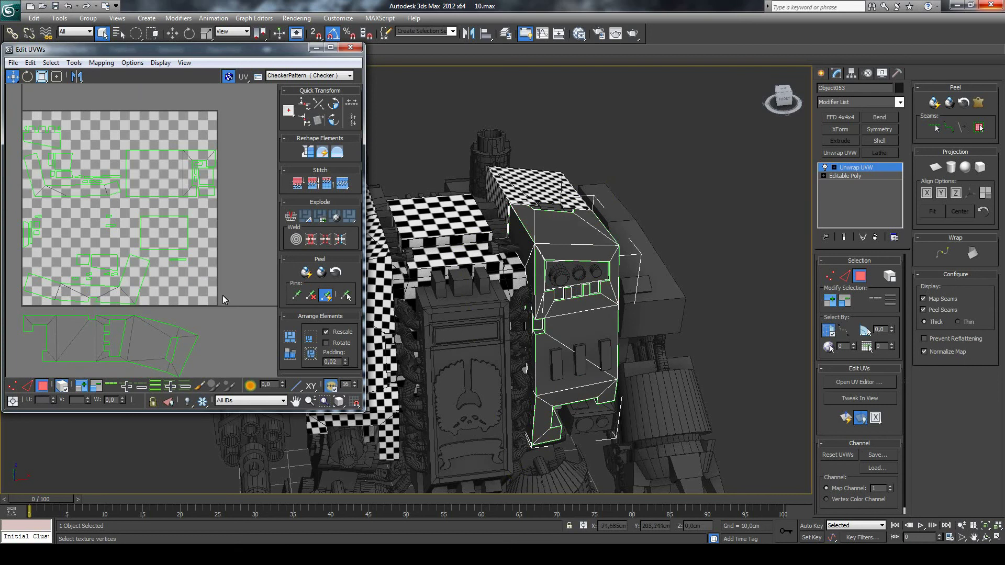
scroll(221, 304, "down", 2)
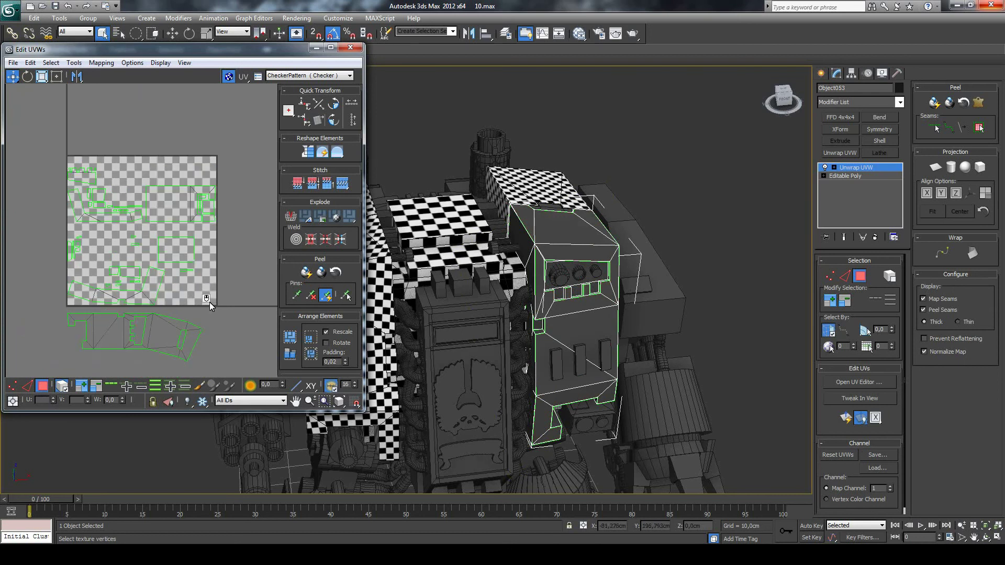
left_click(26, 386)
left_click(111, 350)
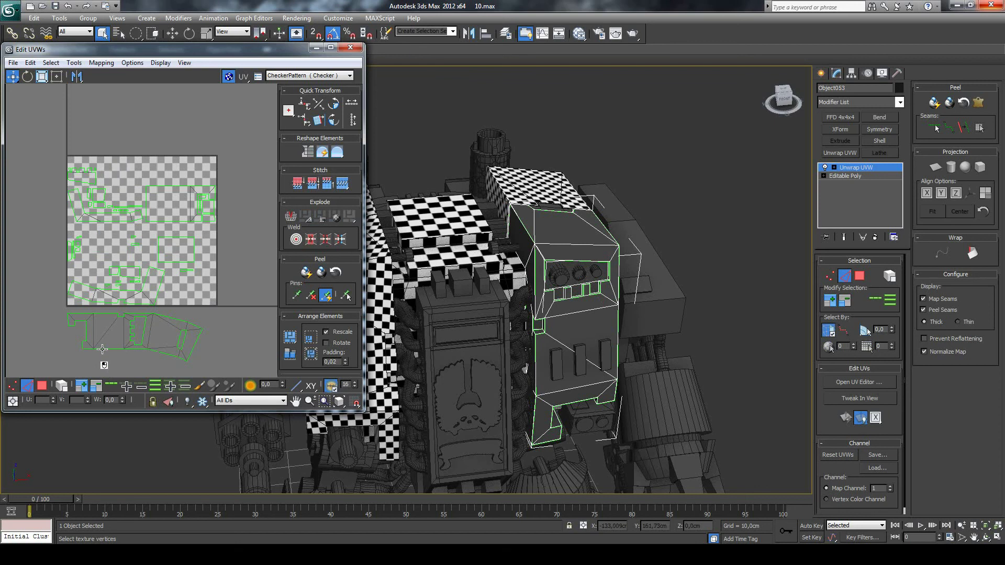
left_click(89, 348)
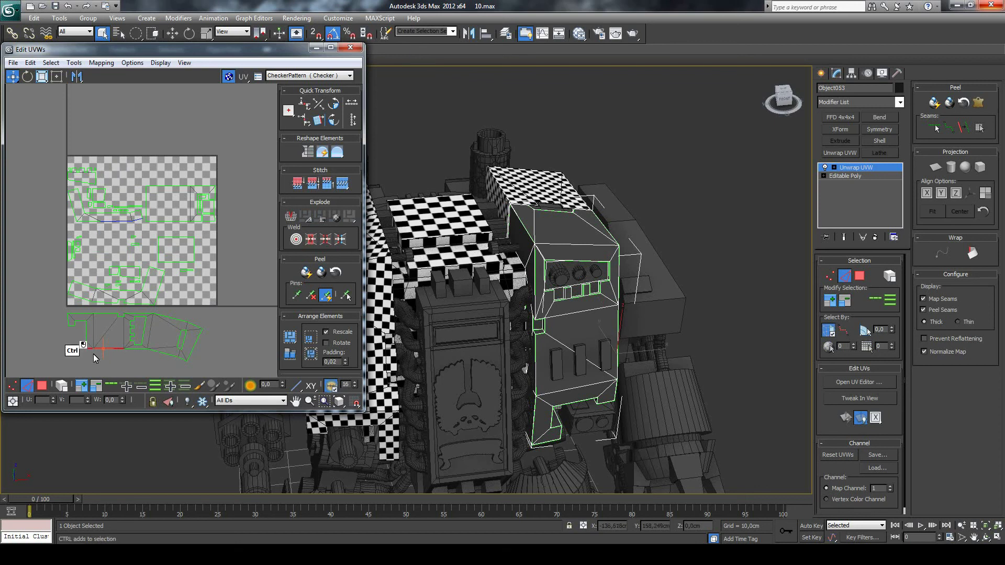
left_click(136, 351, "ctrl")
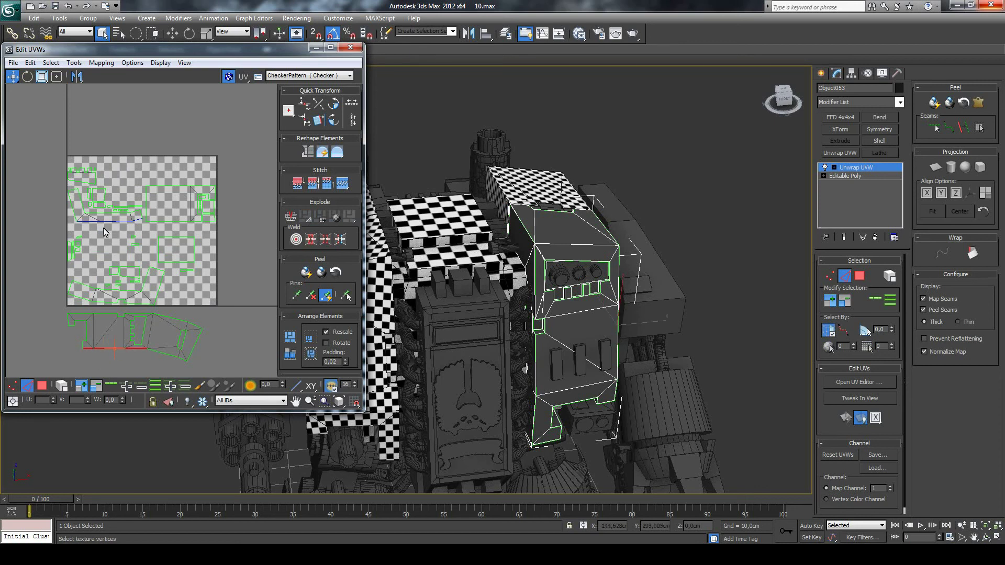
right_click(132, 349)
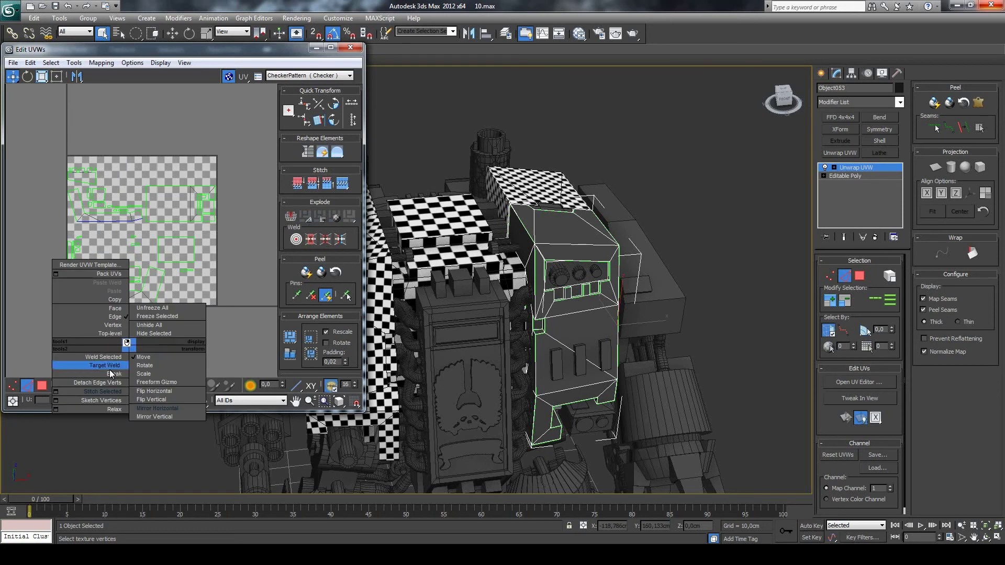
left_click(63, 388)
Pan and zoom the UV view to show the whole checker square, then return to face selection.
scroll(204, 342, "down", 3)
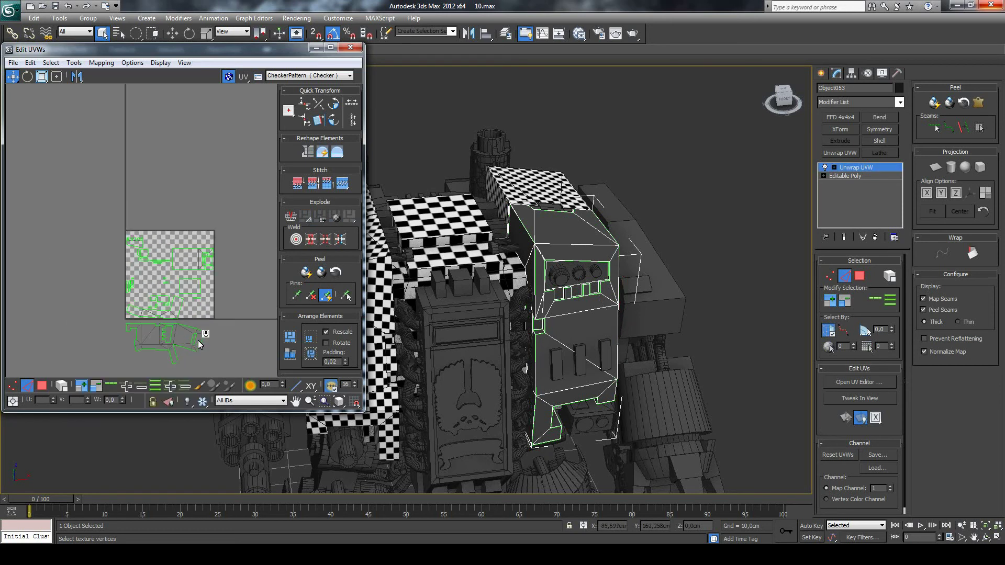
scroll(193, 360, "up", 2)
left_click(295, 401)
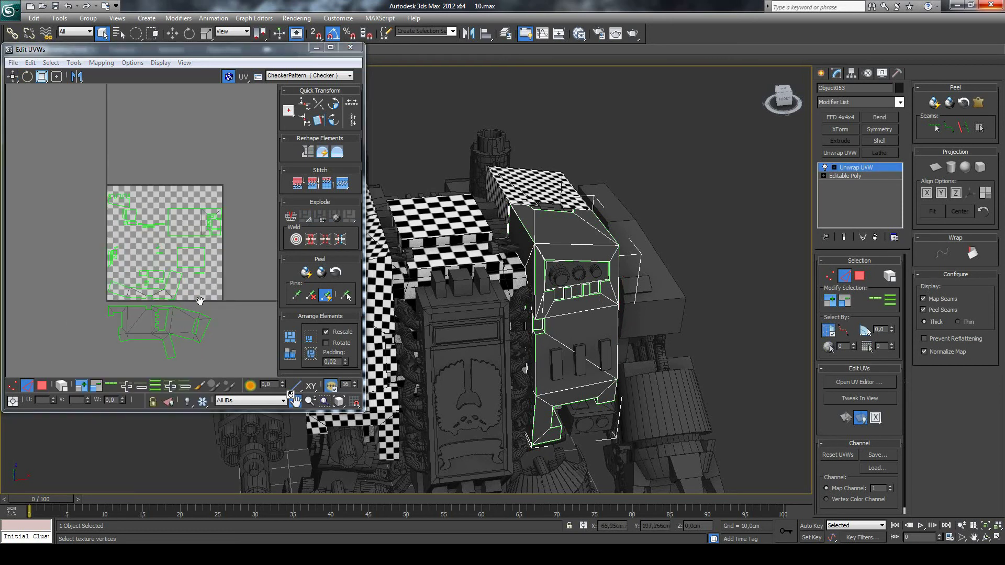
left_click_drag(197, 292, 228, 221)
scroll(228, 220, "up", 2)
scroll(226, 220, "up", 1)
scroll(234, 243, "down", 2)
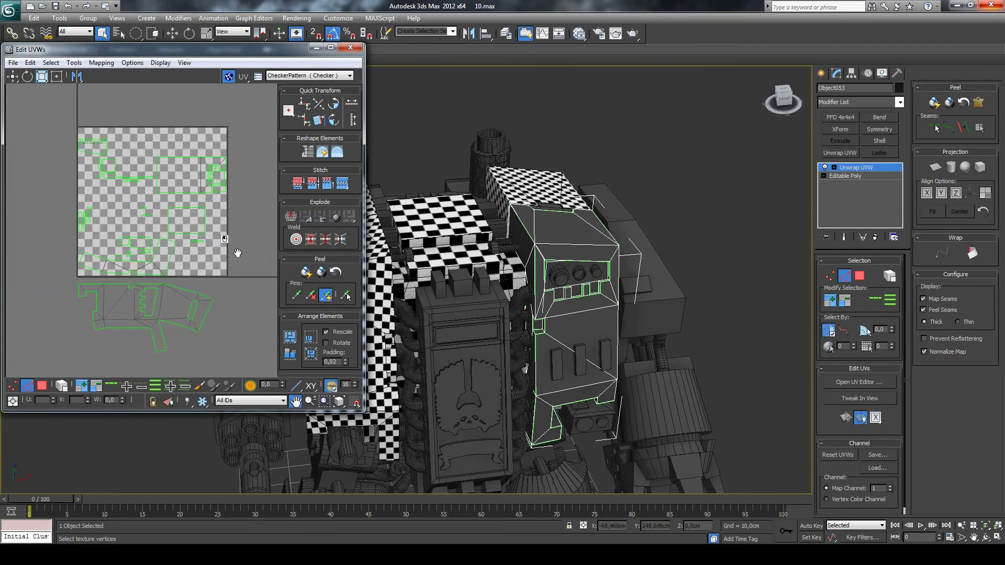
left_click(43, 385)
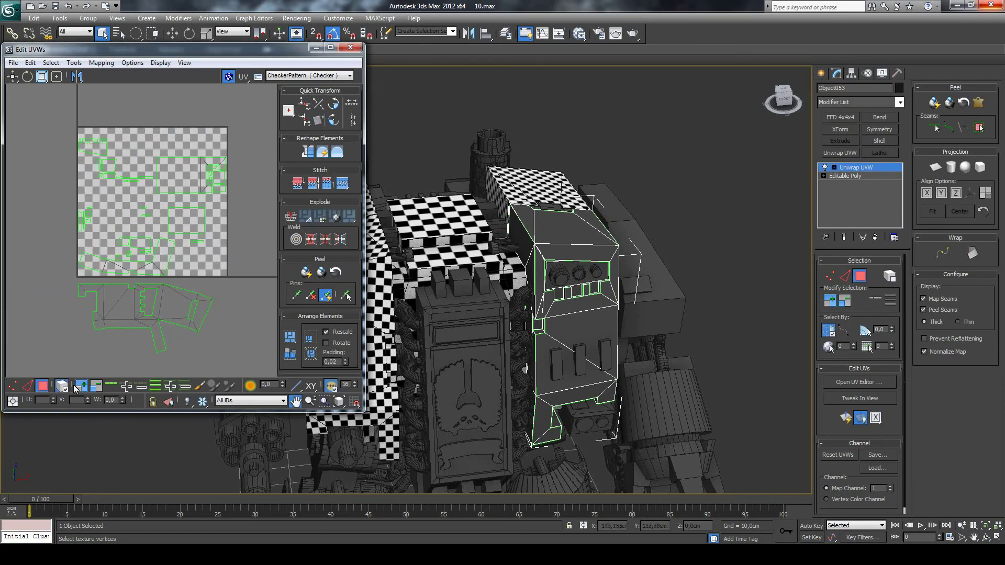
Move the lower UV shell down-left away from the checker square.
left_click(12, 77)
left_click(131, 303)
left_click_drag(131, 303, 111, 346)
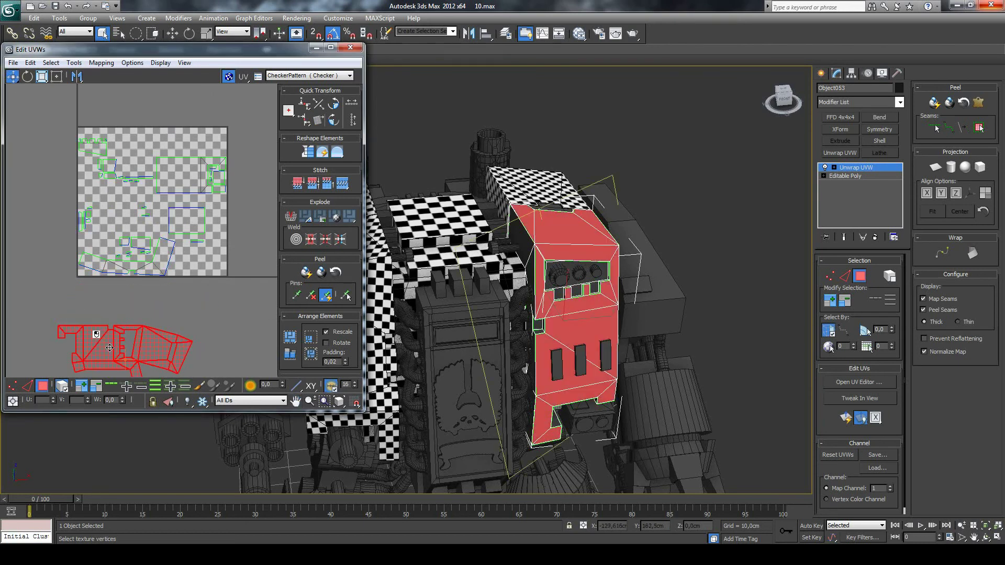
left_click(195, 322)
Select the lower shell's top edges and Stitch Selected to the matching upper seam.
left_click(27, 386)
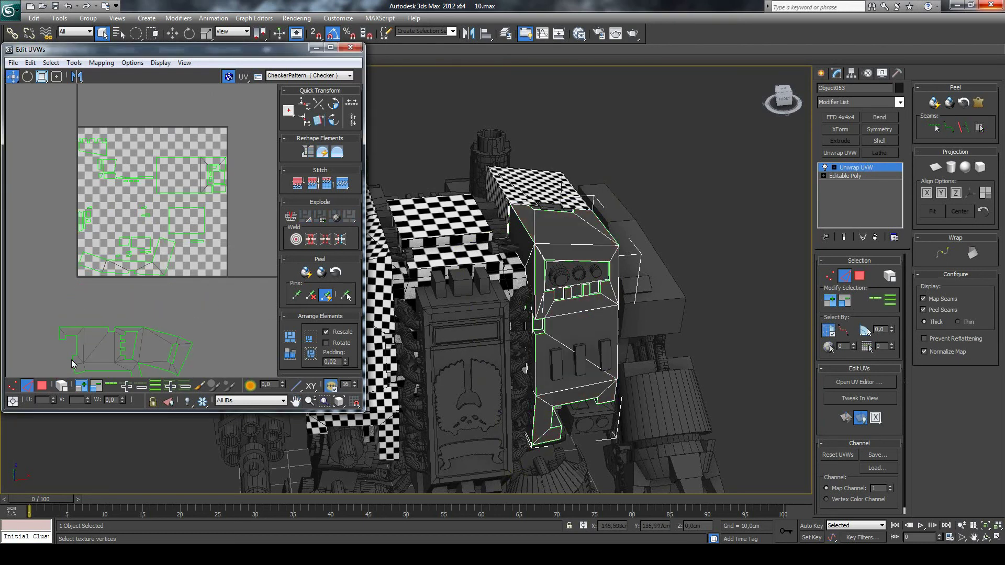
left_click(93, 328)
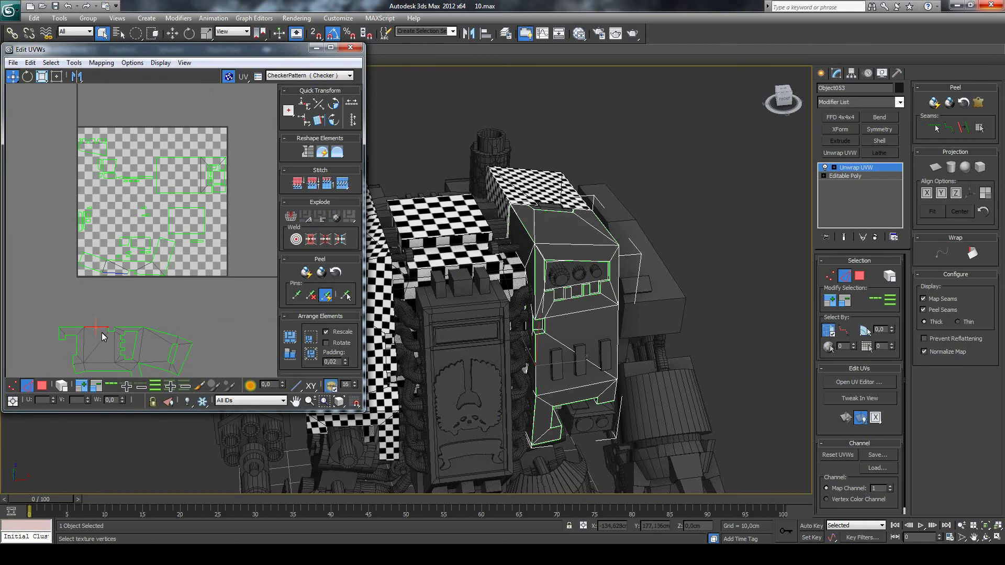
left_click(62, 328, "ctrl")
left_click(131, 328, "ctrl")
right_click(134, 328)
left_click(111, 372)
Select further seam edges on the lower and rectangular shells, then clear the selection.
left_click(148, 313)
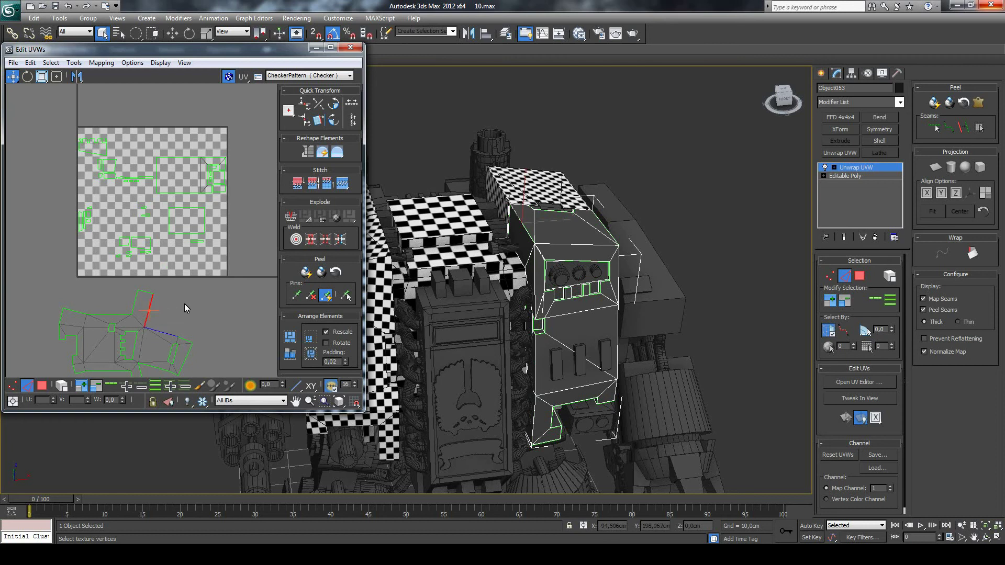
left_click(185, 341)
left_click_drag(167, 206, 211, 236)
left_click(192, 345)
Stitch the right section onto the lower UV shell and pull one vertex down-left.
right_click(188, 361)
left_click(168, 389)
scroll(231, 322, "down", 3)
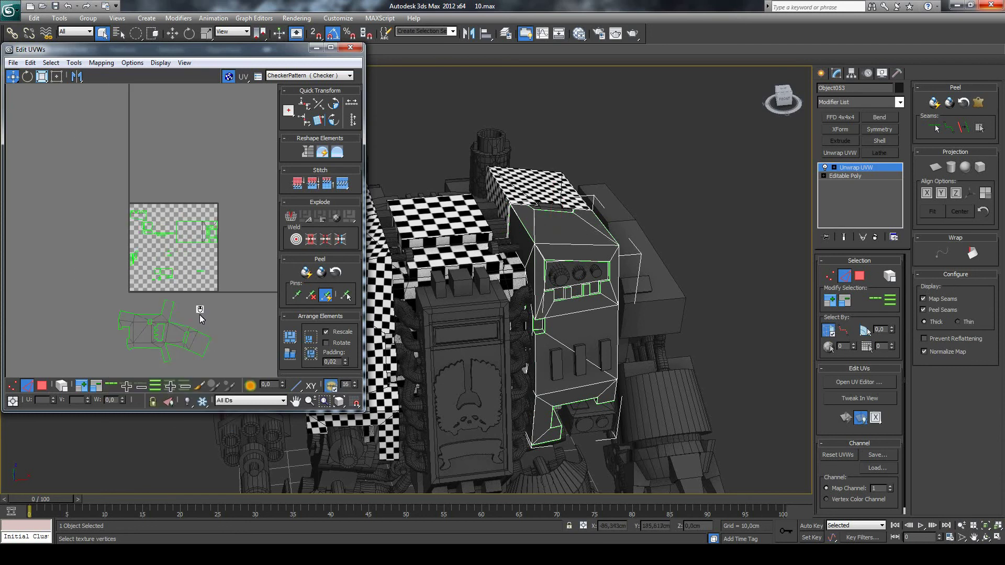
scroll(202, 338, "up", 2)
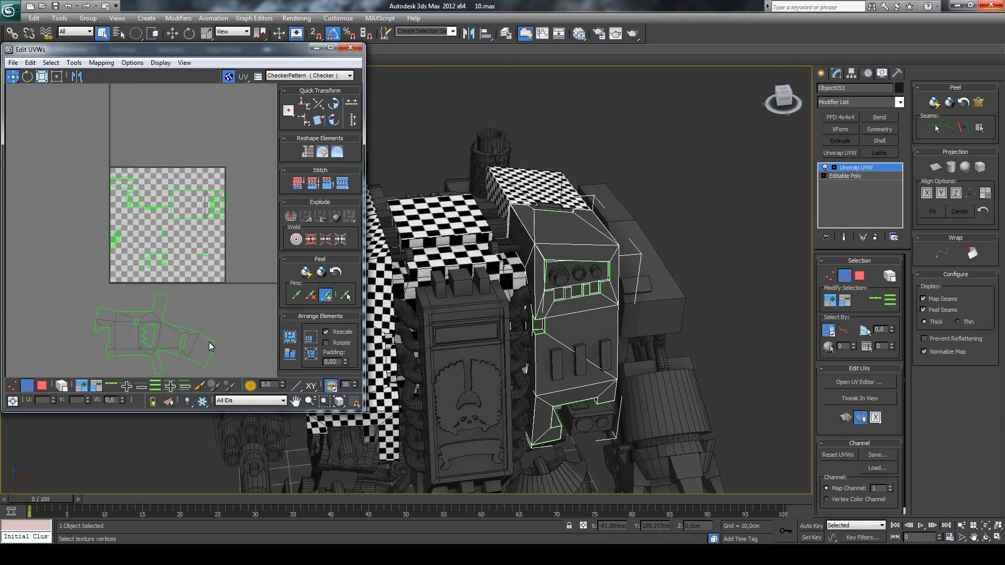
left_click_drag(212, 340, 195, 366)
Apply a quad-menu command to a lower-shell vertex, then undo the unwanted change.
left_click(106, 310)
right_click(106, 310)
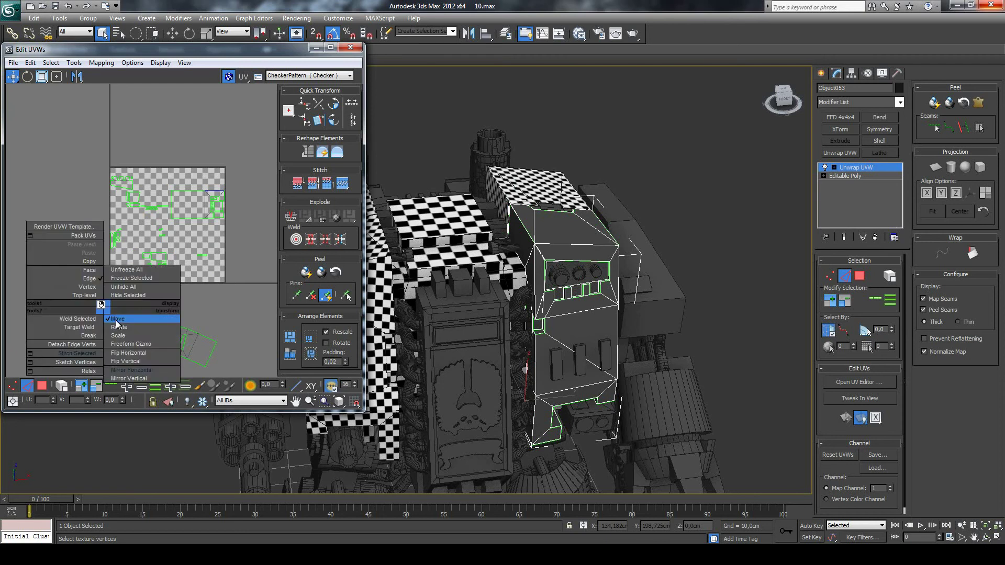
left_click(152, 336)
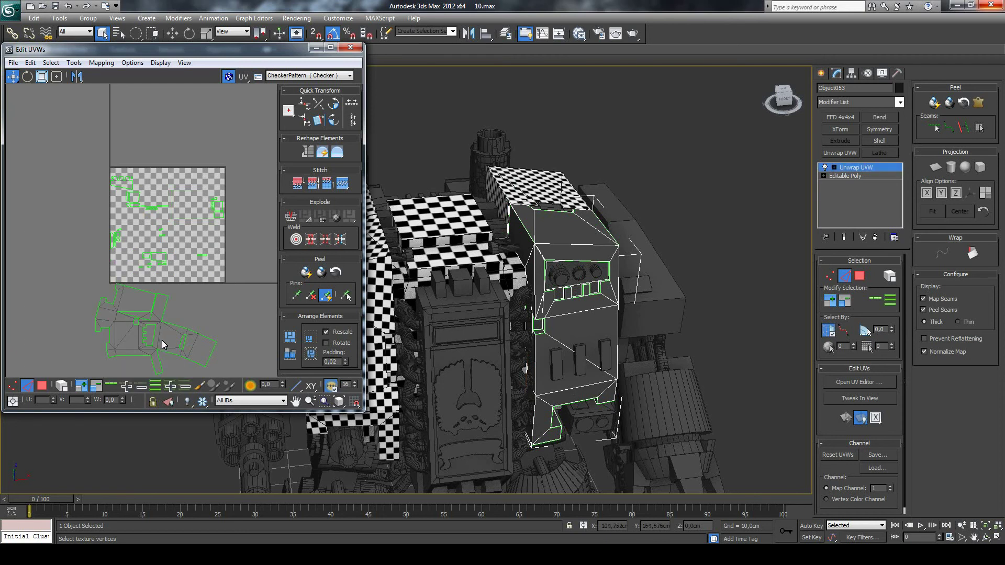
key("ctrl+z")
Zoom in and stitch a loose vertex near the checker square's top to its partner.
scroll(141, 169, "up", 2)
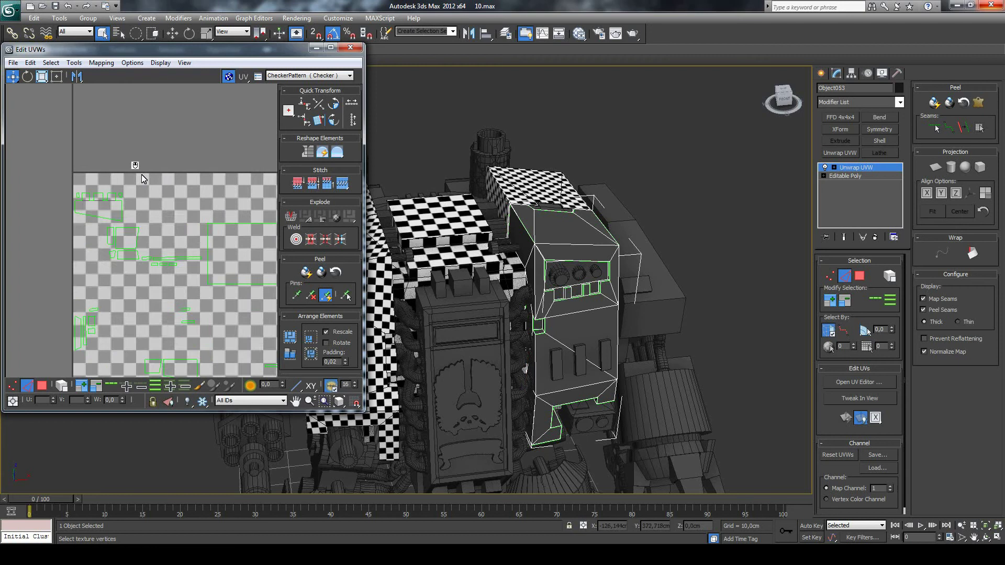
scroll(136, 163, "up", 2)
left_click(107, 203)
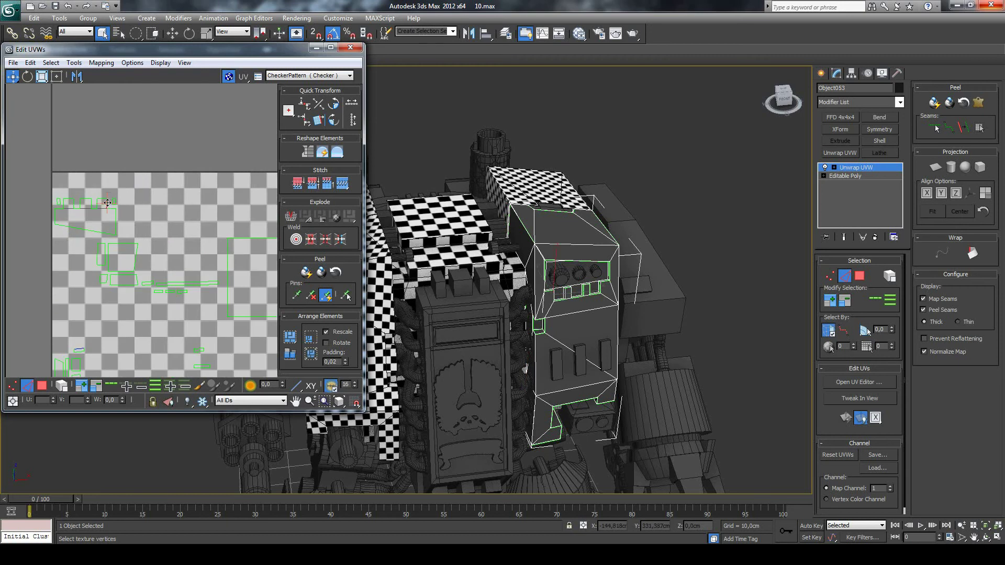
right_click(107, 203)
left_click(93, 232)
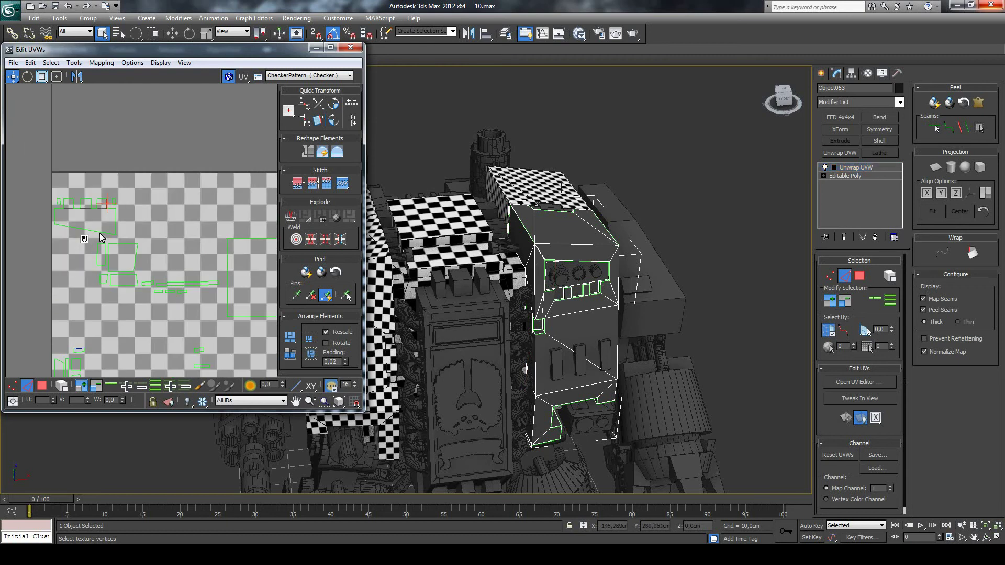
right_click(100, 200)
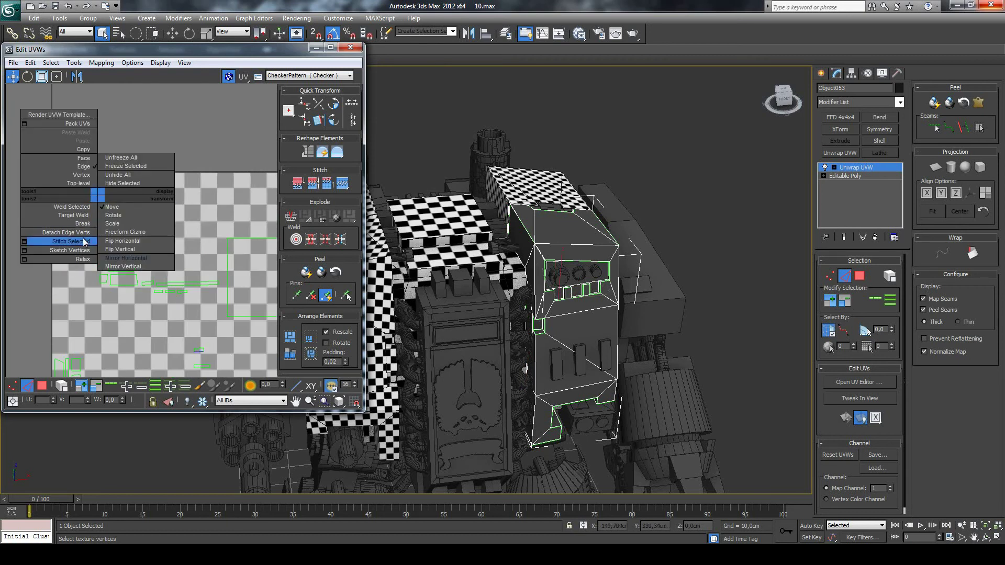
Stitch the top vertex again to close the gap, then select a neighbouring vertex.
left_click(97, 222)
left_click(98, 203)
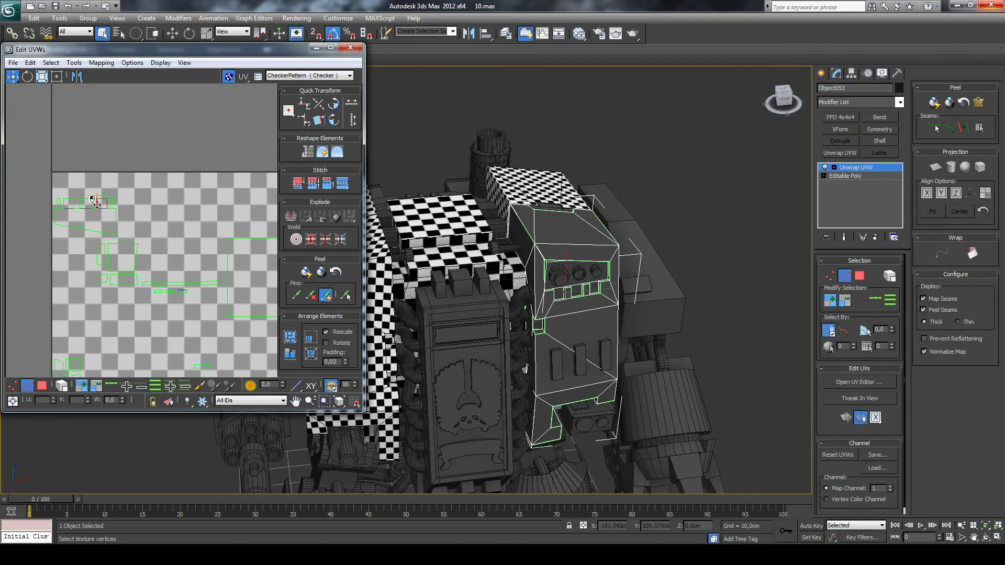
right_click(96, 201)
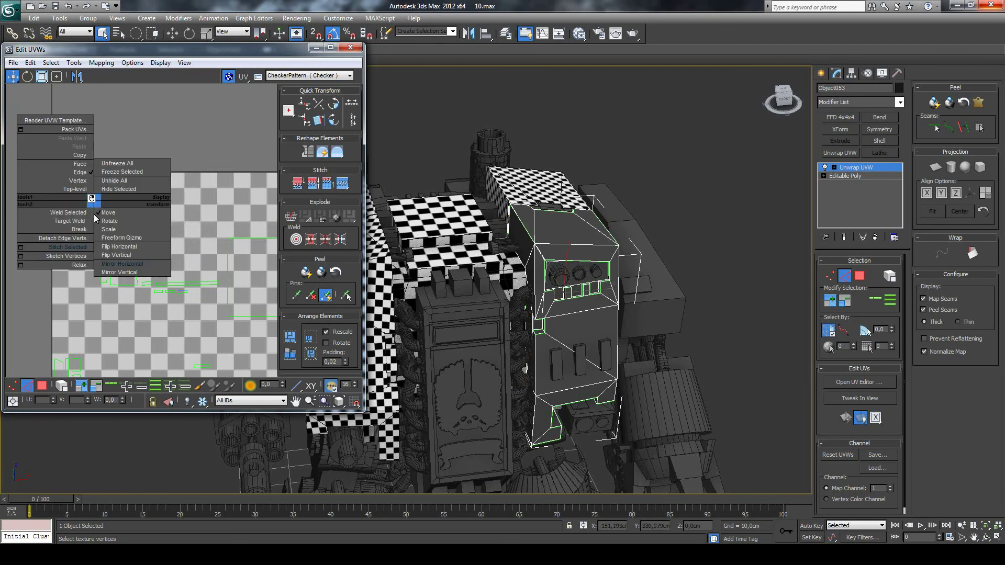
left_click(96, 189)
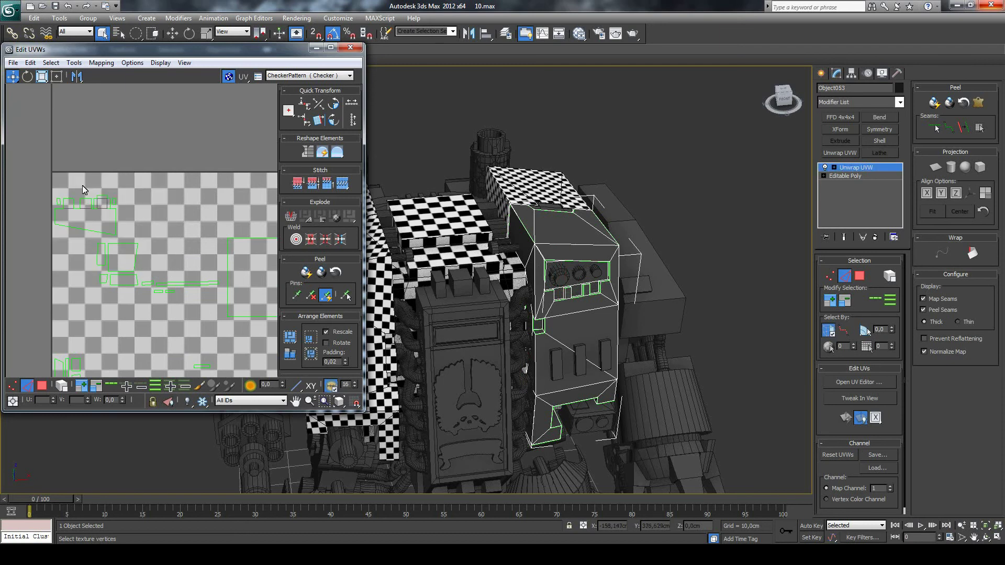
scroll(85, 193, "up", 1)
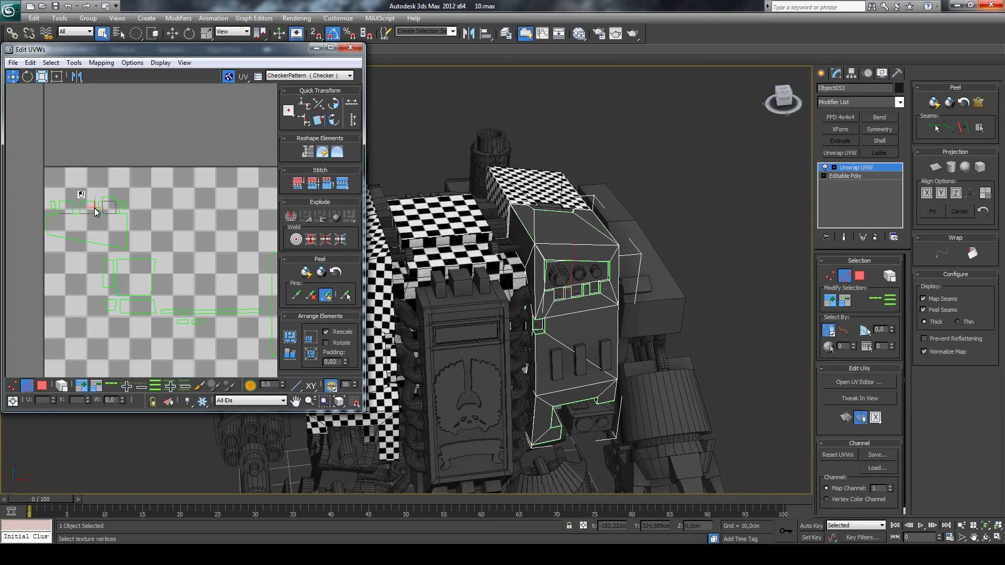
Detach Edge Verts on the selection, then Stitch Selected to rejoin the vertices.
right_click(91, 204)
left_click(83, 247)
right_click(86, 199)
left_click(58, 237)
right_click(78, 201)
left_click(63, 242)
right_click(71, 206)
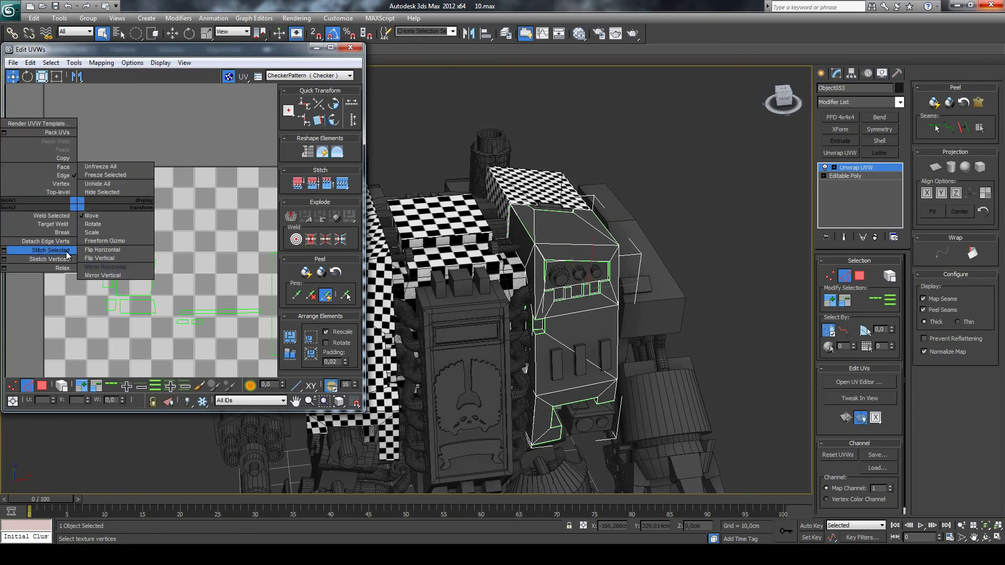
left_click(69, 255)
Stitch two more vertices along the top of the shell.
left_click(63, 202)
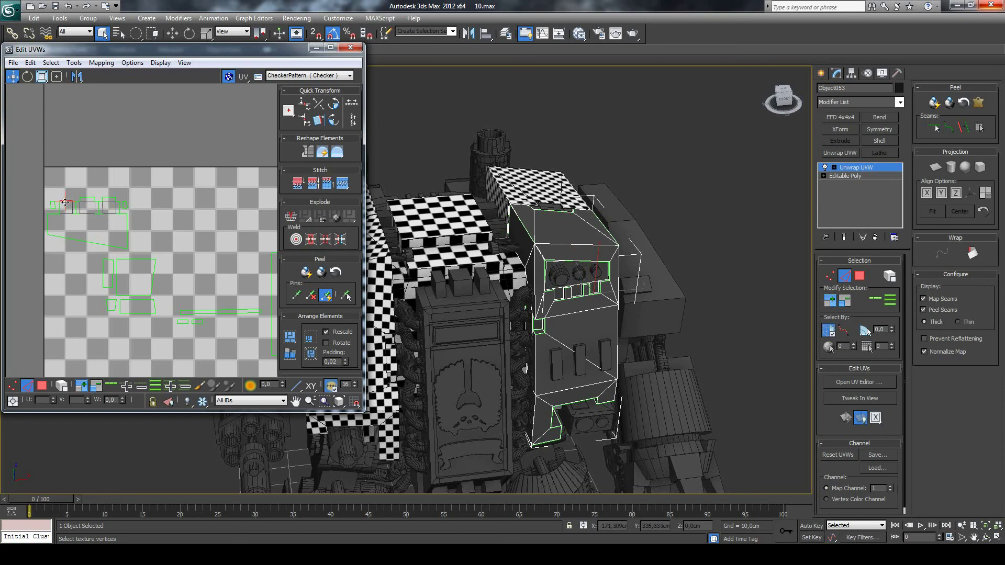
right_click(64, 203)
left_click(53, 247)
left_click(59, 209)
right_click(59, 207)
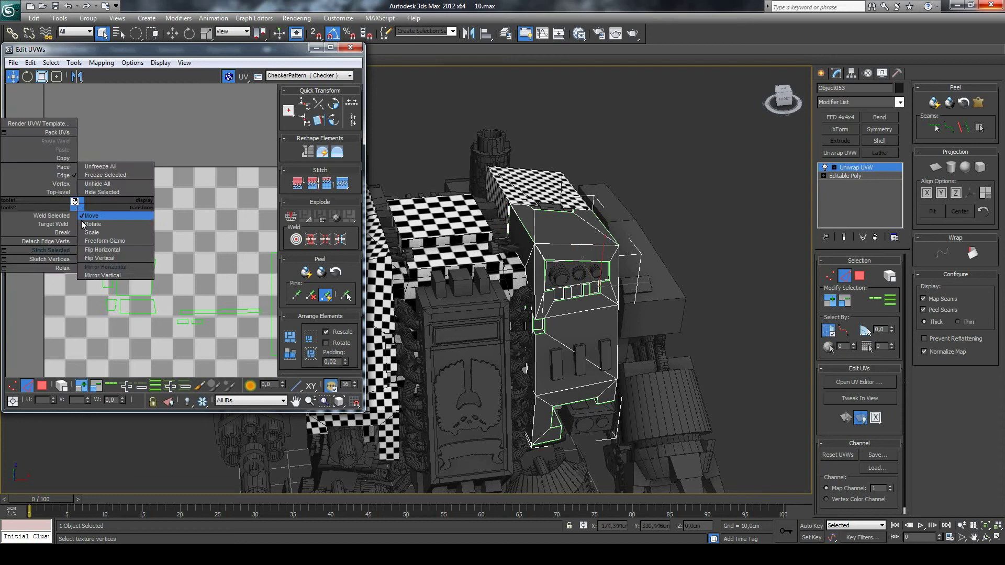
left_click(32, 246)
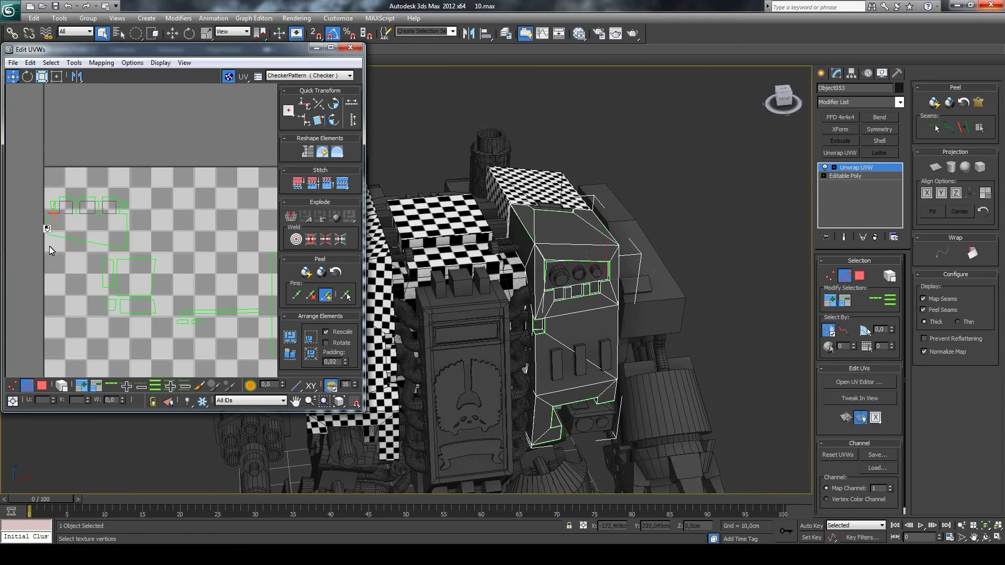
Detach the vertices of an edge on the shell's right side.
scroll(121, 234, "down", 2)
scroll(128, 233, "down", 2)
scroll(125, 235, "down", 2)
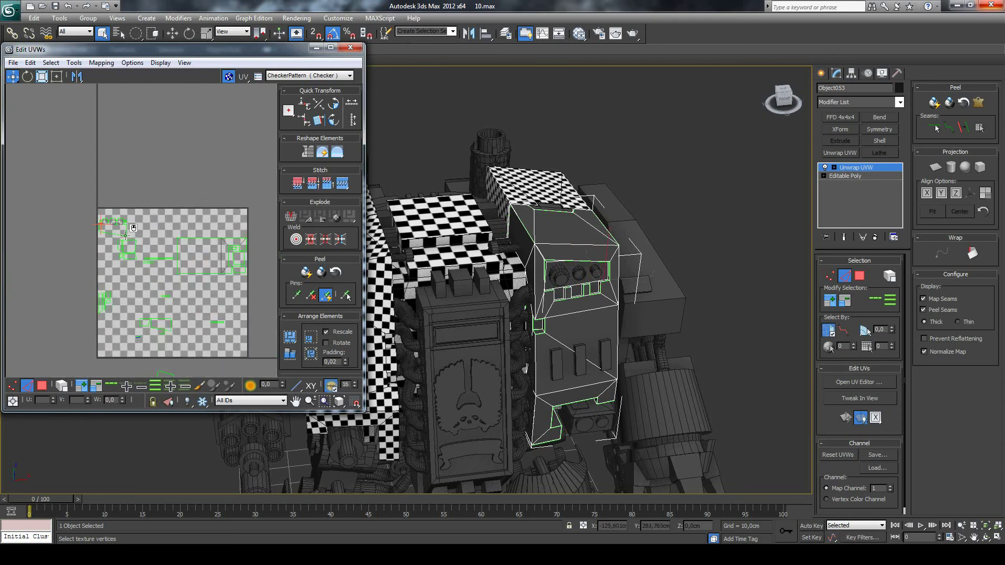
scroll(111, 236, "up", 2)
scroll(143, 219, "up", 2)
scroll(160, 214, "up", 2)
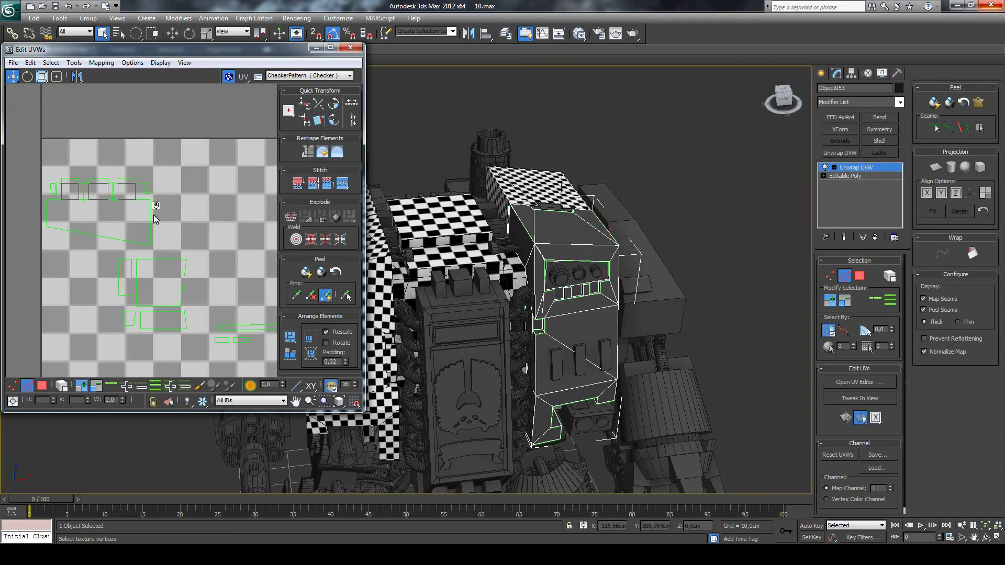
left_click(136, 208)
right_click(144, 215)
left_click(140, 256)
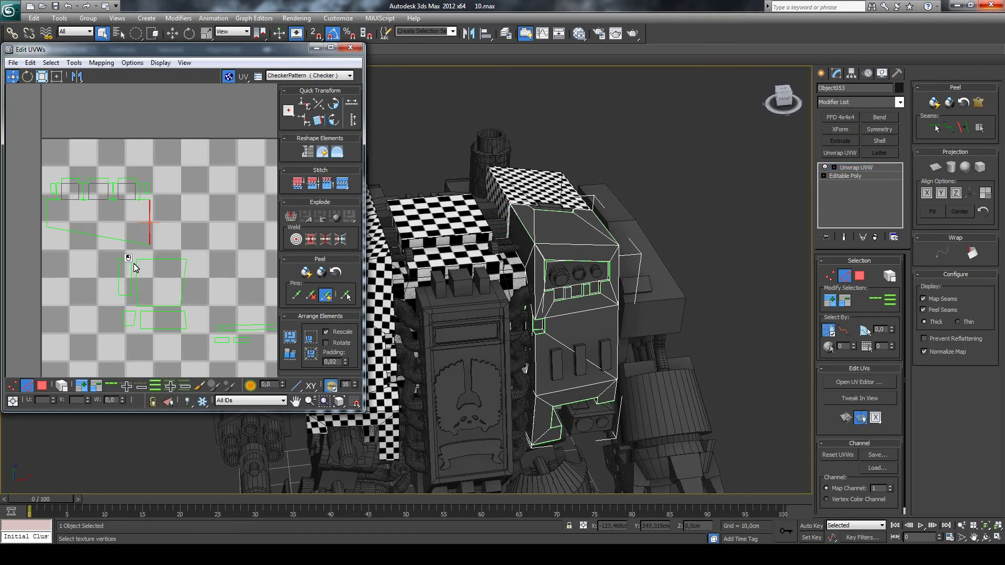
Detach the vertices along another selected UV edge of the shell.
left_click(121, 238)
right_click(120, 237)
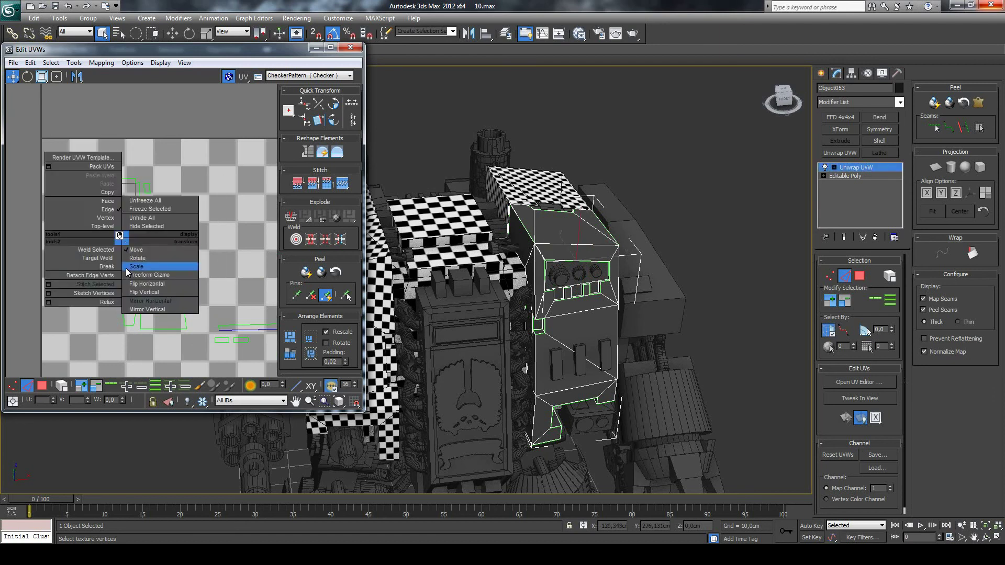
left_click(101, 276)
right_click(80, 216)
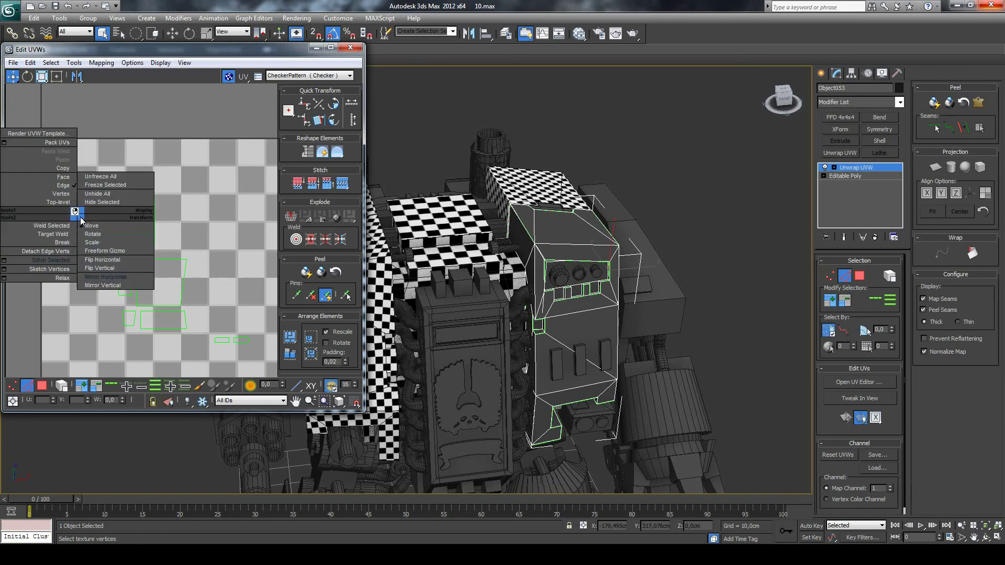
left_click(47, 252)
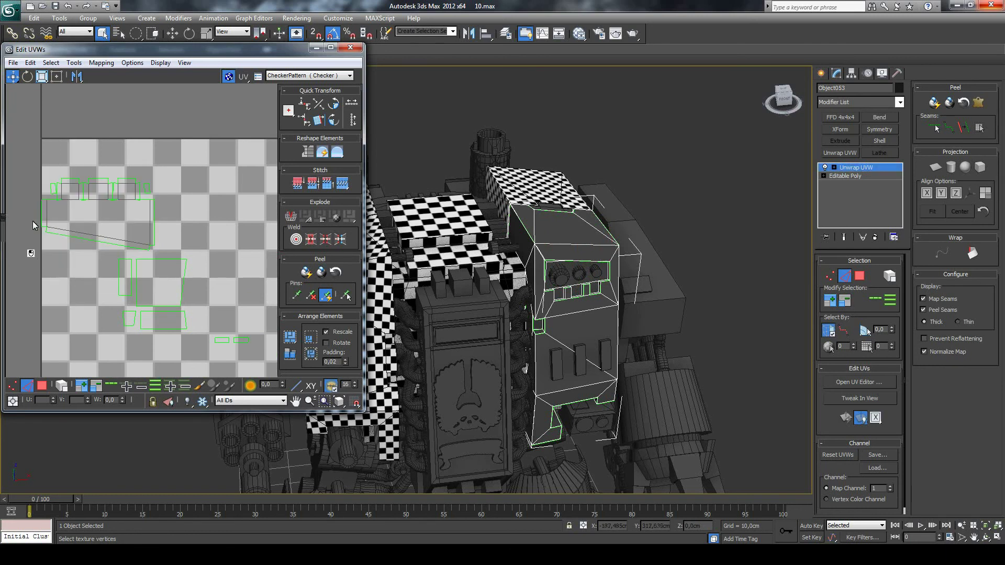
Select the small top-left UV piece and maximize the Edit UVWs window.
left_click(60, 193)
left_click(124, 193)
scroll(198, 231, "down", 3)
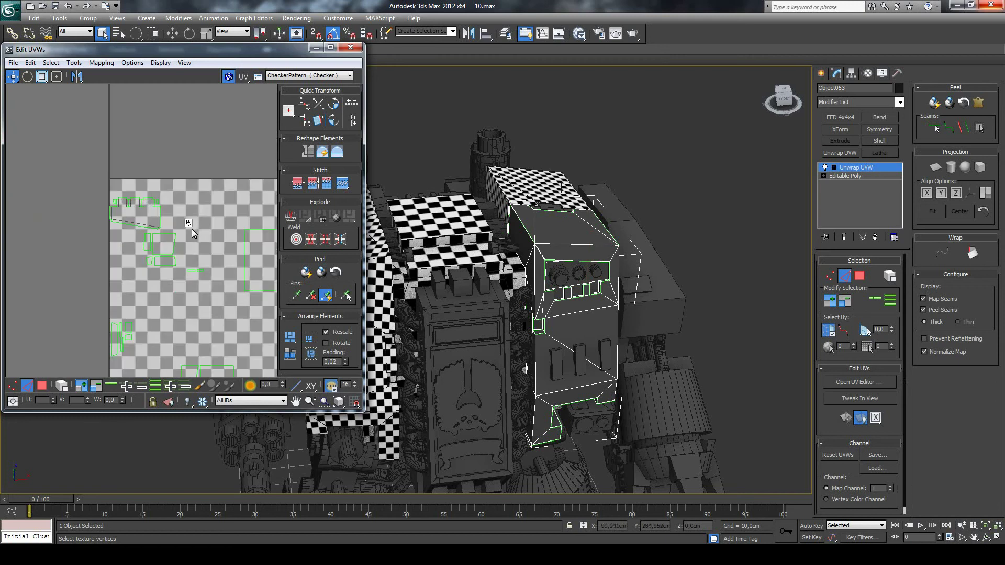
scroll(192, 228, "down", 2)
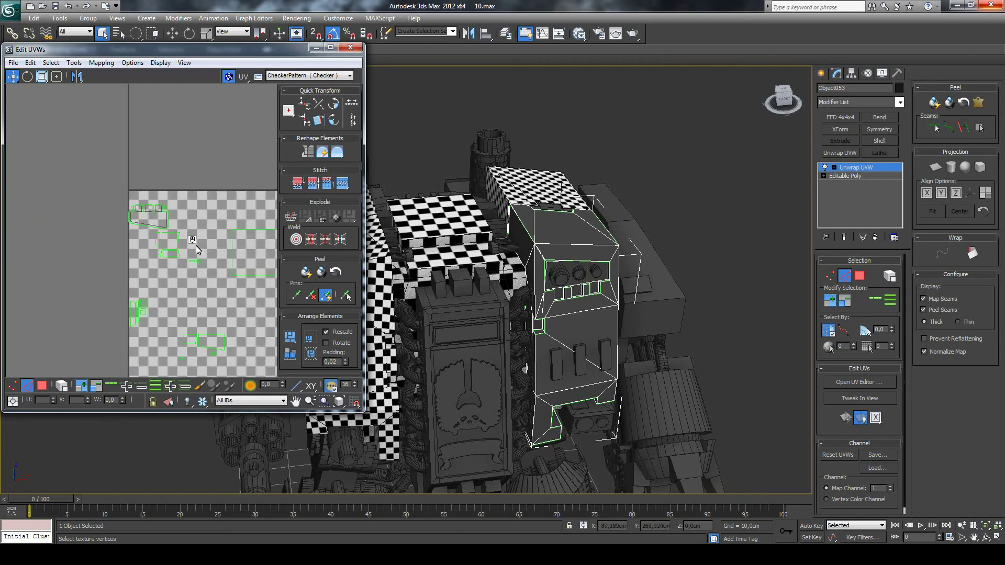
left_click(330, 47)
Break the bottom UV shell apart at the selected edge.
left_click(460, 255)
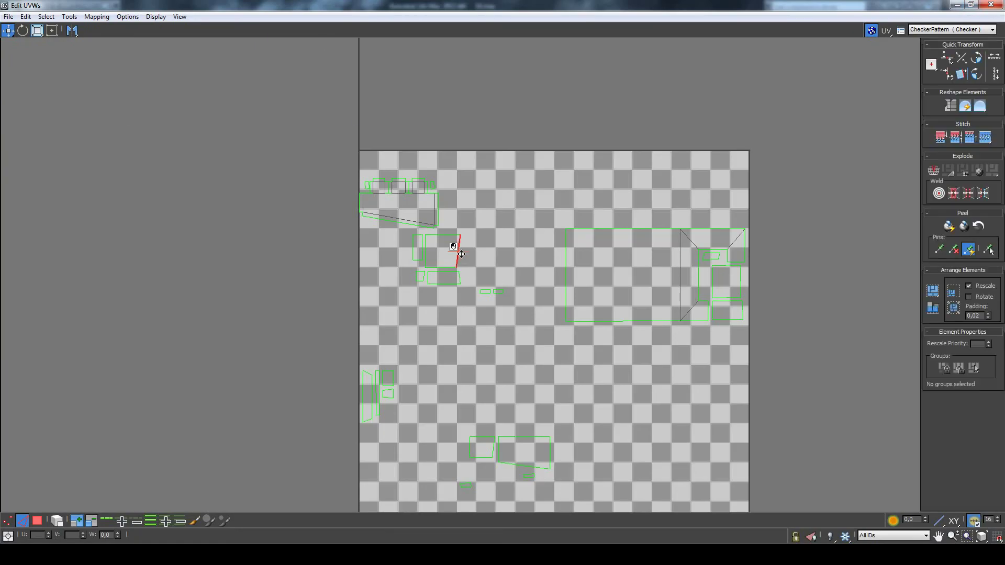
scroll(462, 256, "down", 2)
left_click_drag(474, 240, 471, 249)
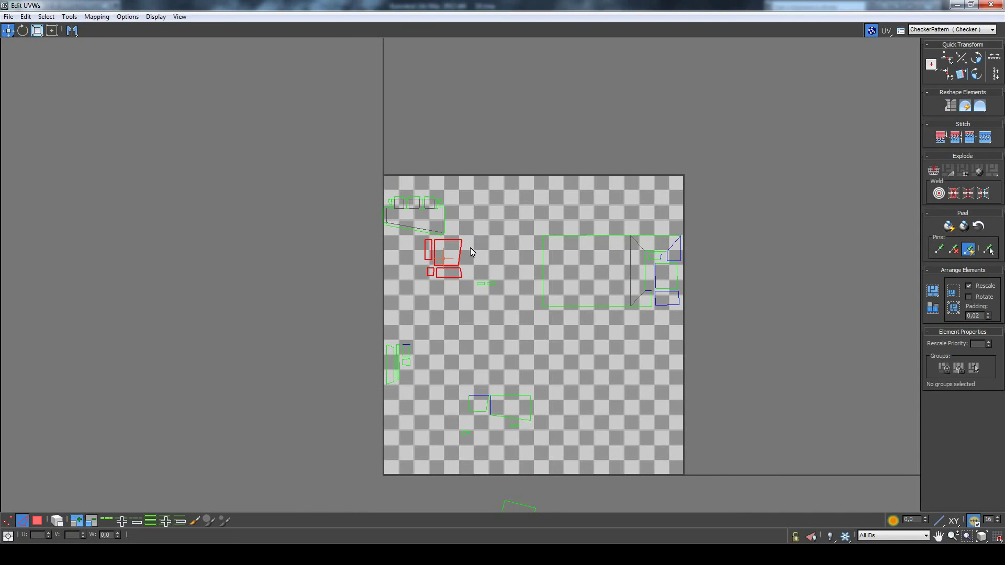
left_click(494, 343)
left_click(490, 404)
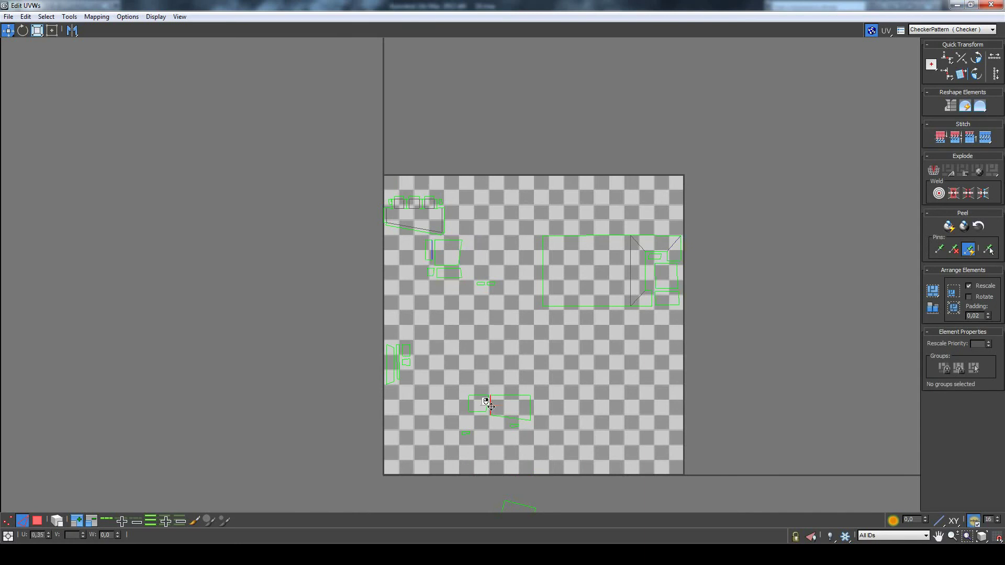
right_click(492, 406)
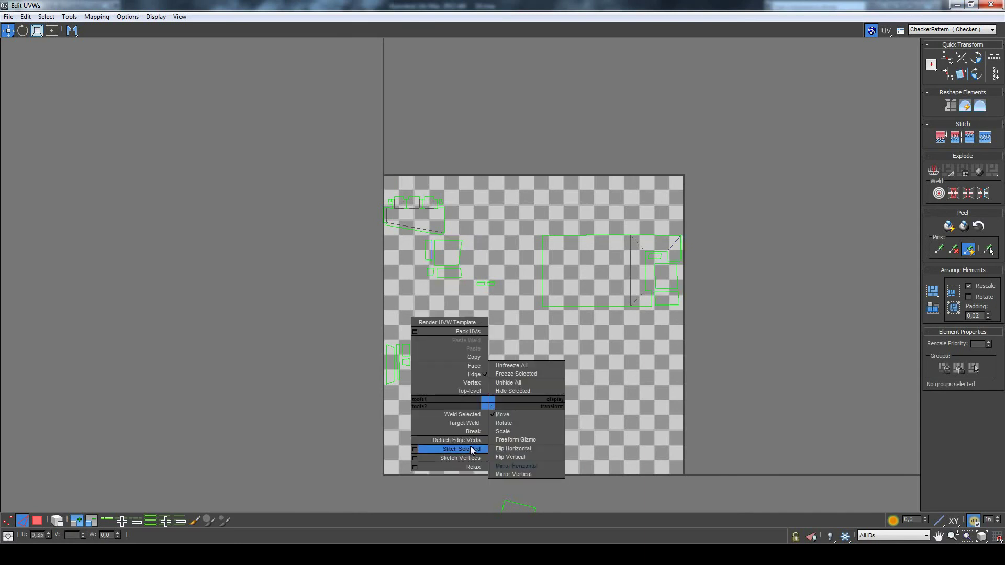
left_click(473, 449)
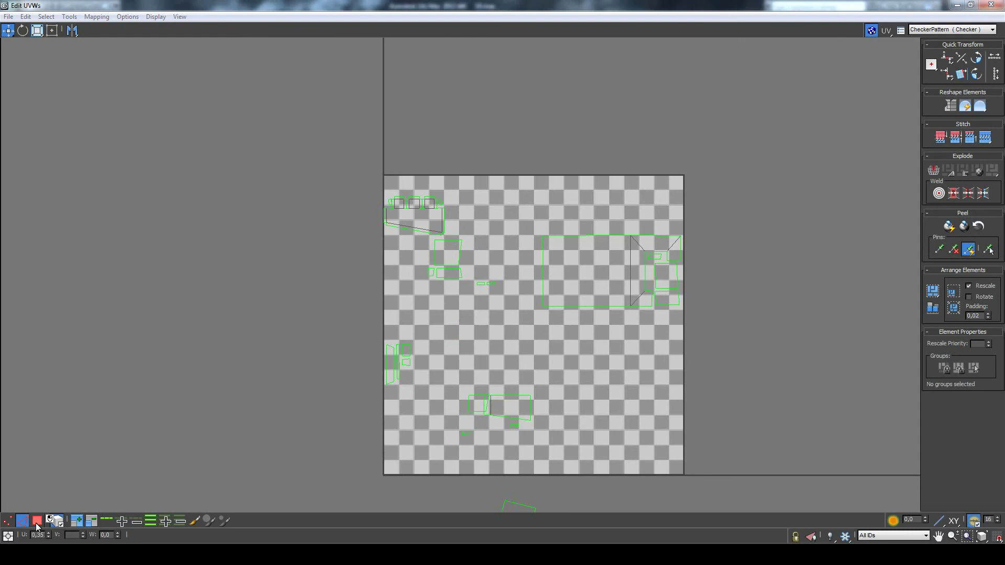
In face mode, move the cut piece up and to the right, then return to edge mode.
left_click(36, 521)
left_click(517, 403)
left_click_drag(517, 403, 546, 378)
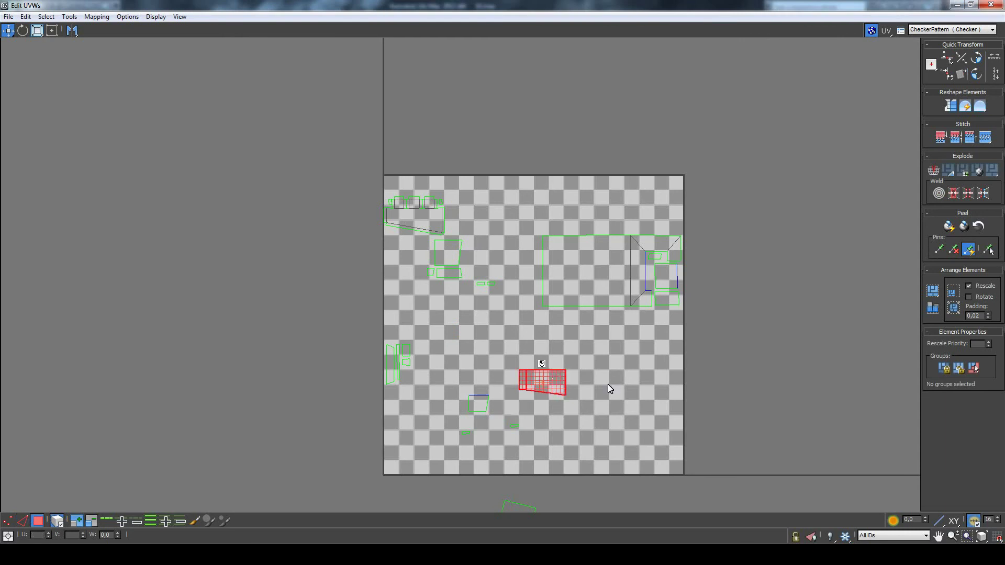
left_click(606, 391)
left_click(24, 522)
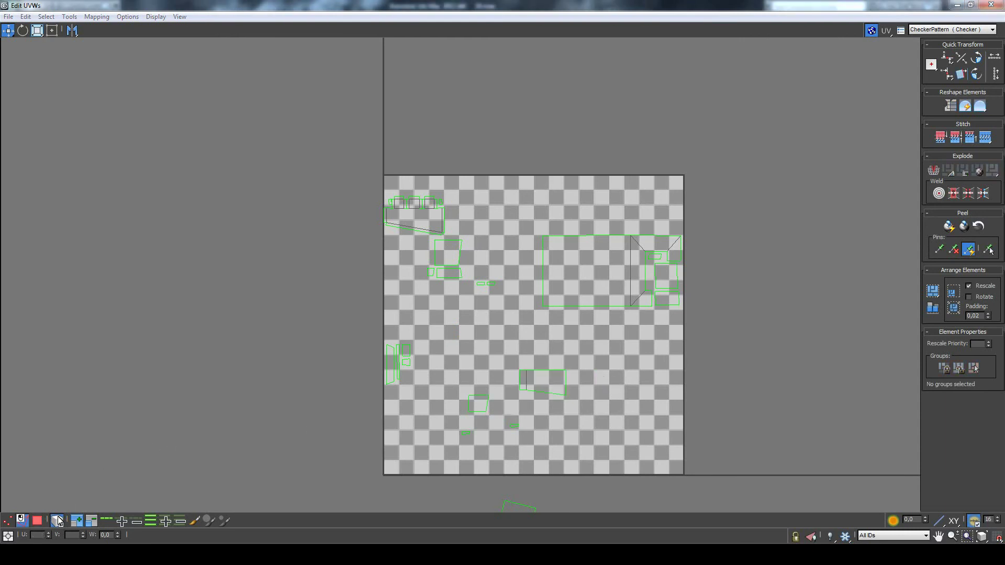
Stitch the moved piece and the small right piece onto the bottom shell, and join the right-side shells.
right_click(517, 379)
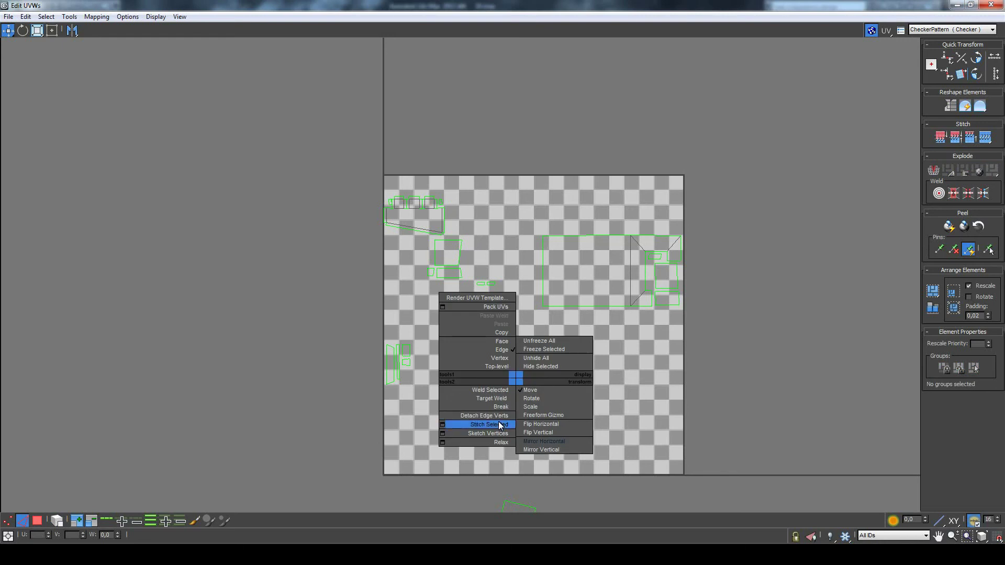
left_click(500, 426)
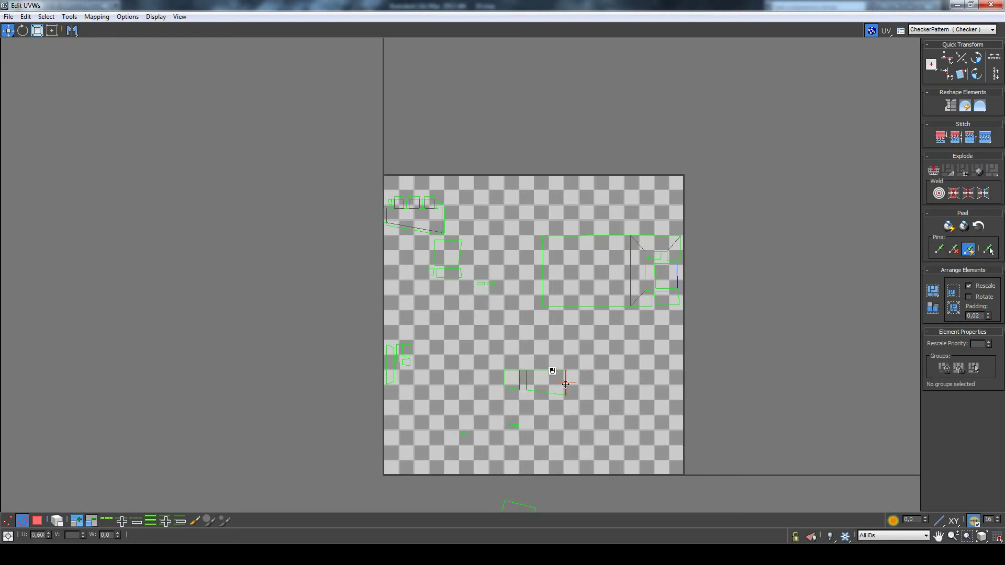
right_click(561, 380)
left_click(510, 425)
right_click(651, 300)
left_click(626, 335)
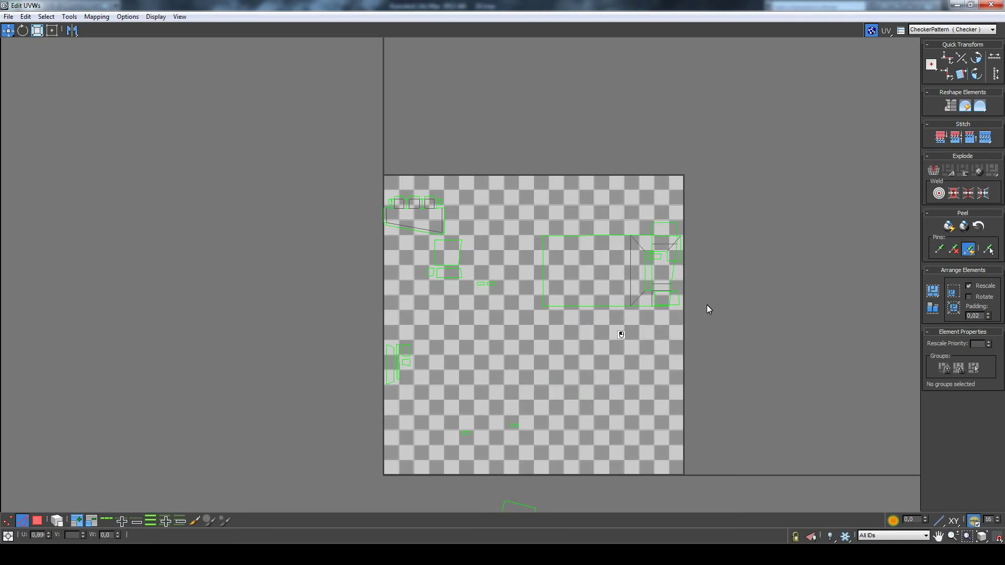
Stitch two small shells onto edges of the right-side shell.
left_click(681, 251)
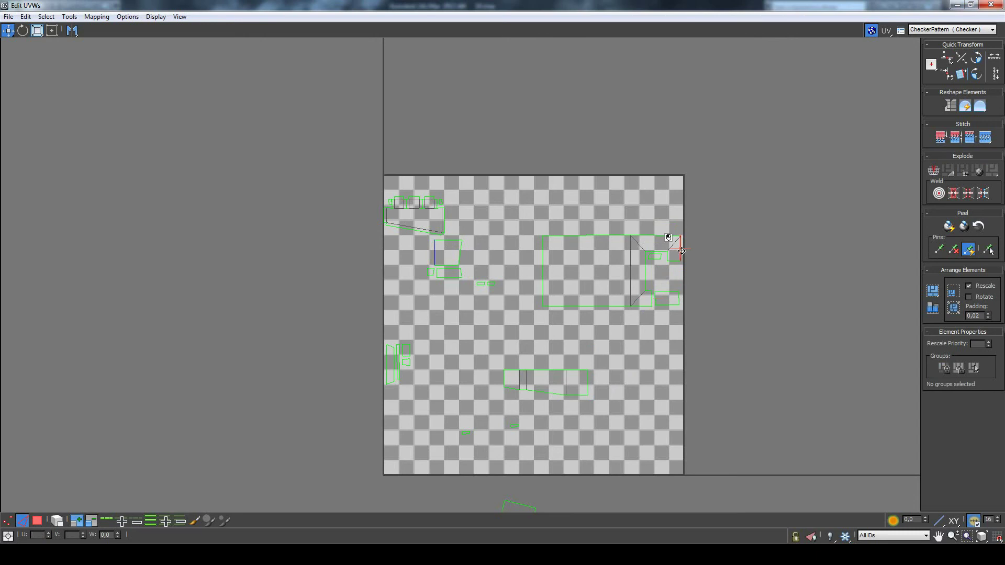
right_click(682, 251)
left_click(650, 293)
right_click(673, 259)
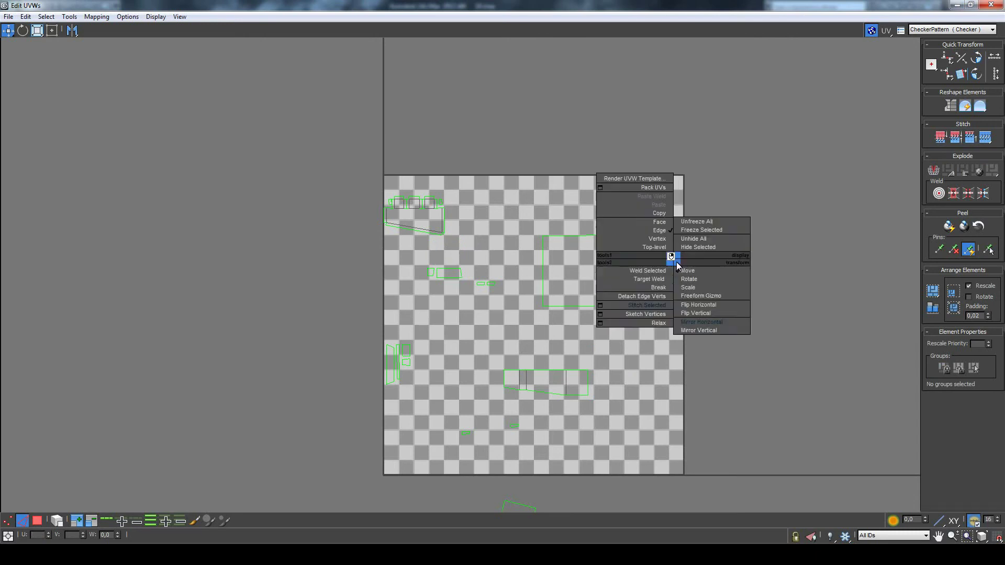
left_click(649, 303)
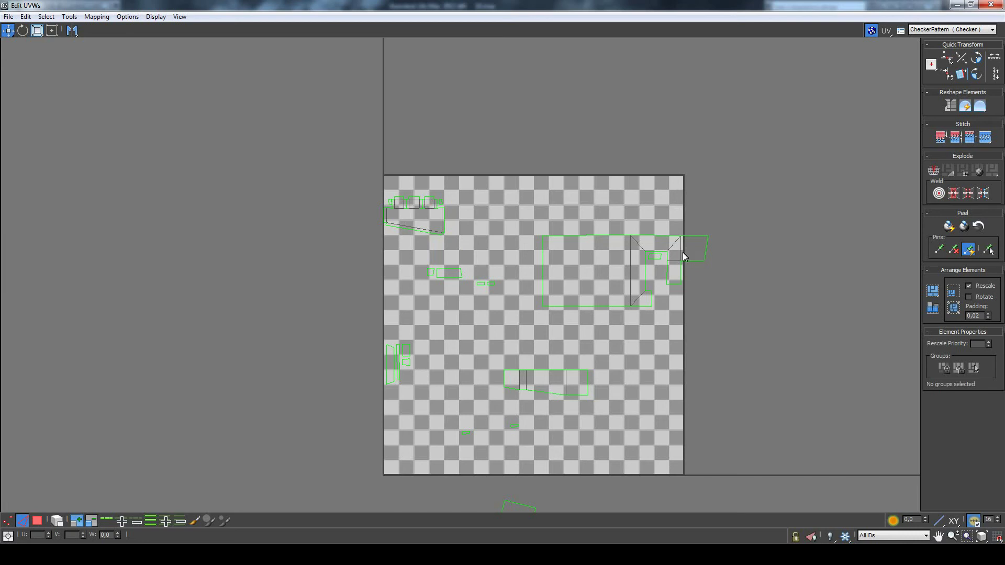
left_click(658, 237)
Zoom to check the layout and restore the Edit UVWs window to its smaller size.
scroll(656, 268, "down", 2)
scroll(655, 270, "down", 1)
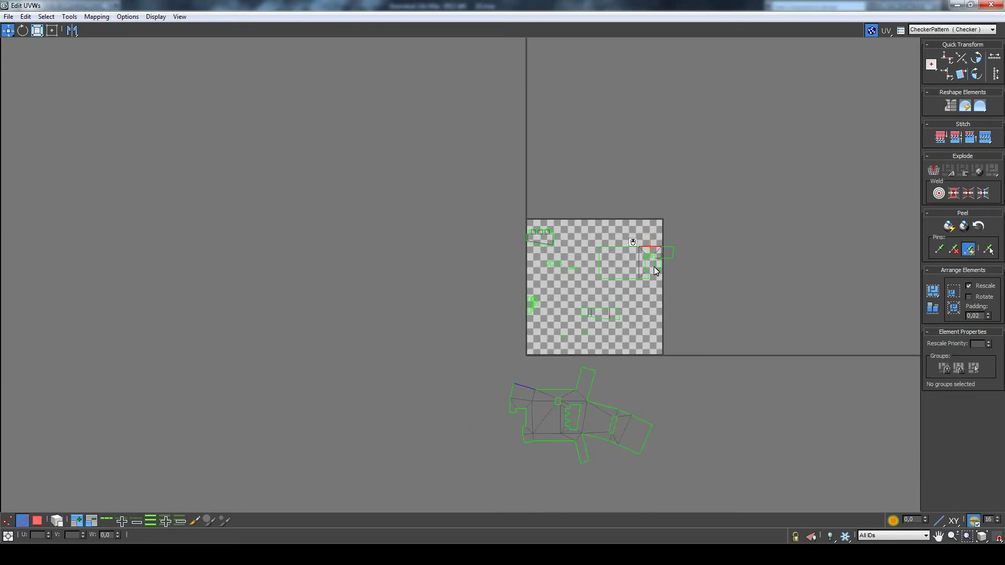
scroll(654, 268, "up", 2)
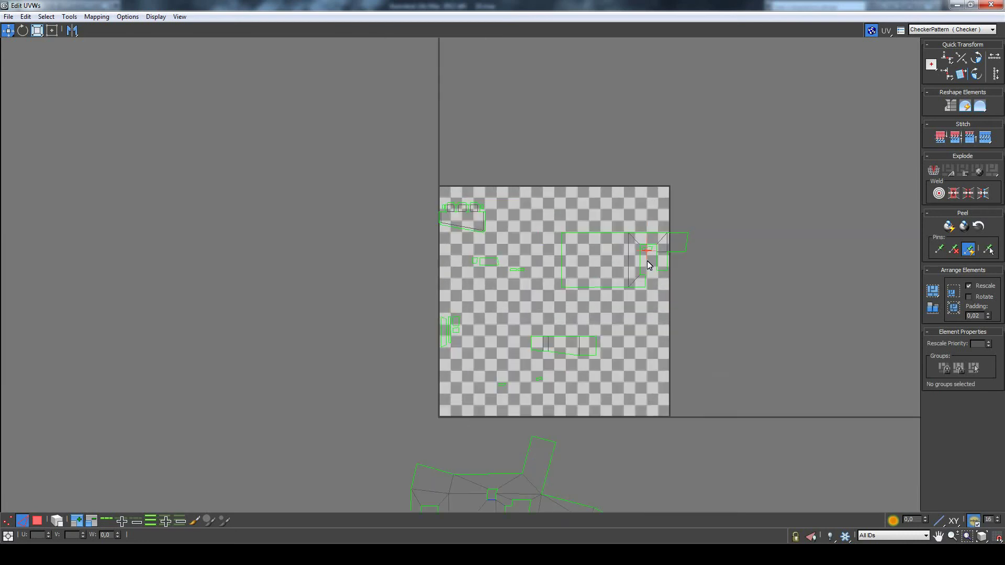
scroll(648, 262, "up", 1)
scroll(648, 261, "up", 1)
scroll(648, 262, "down", 1)
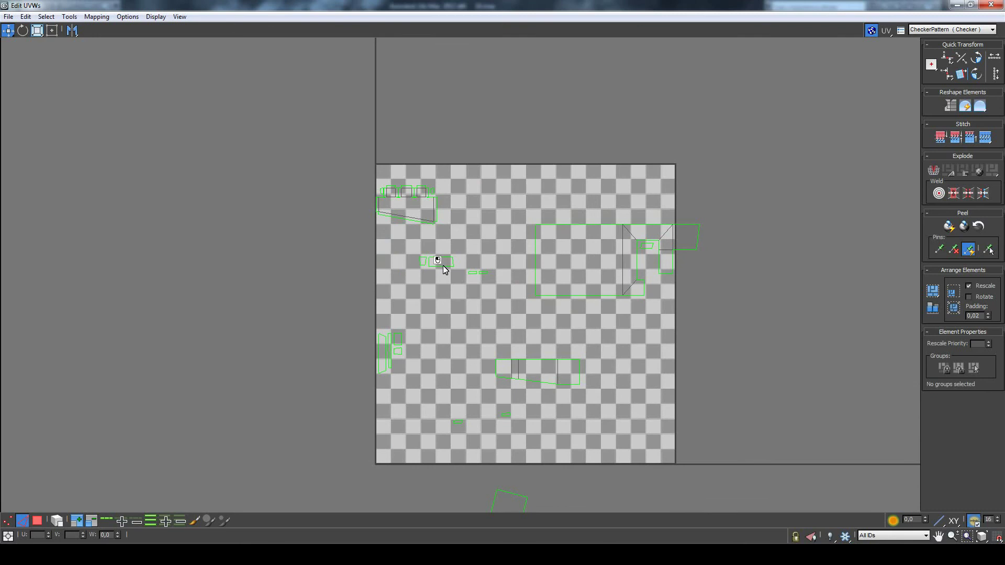
left_click(970, 5)
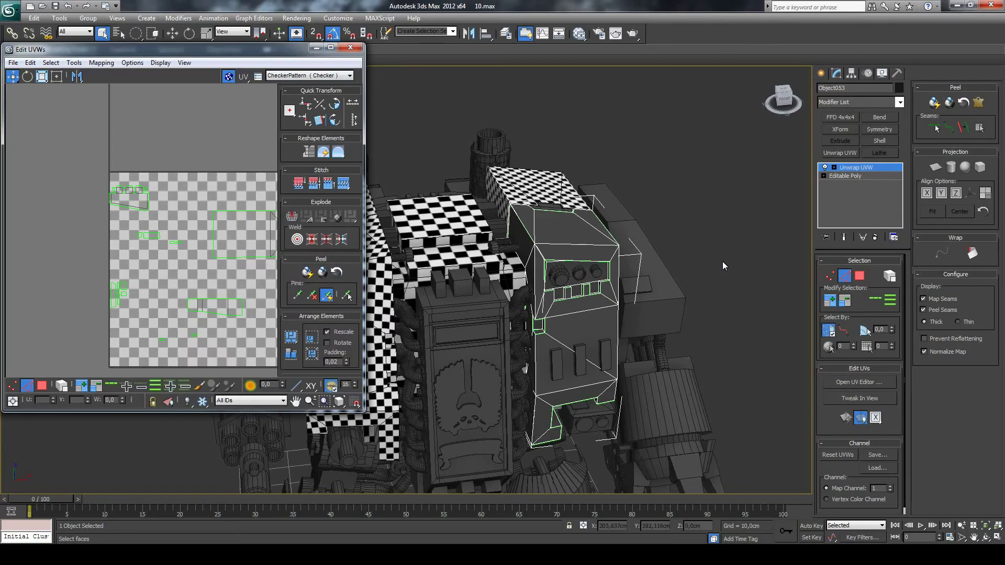
Hide Unselected so only Object053 remains, reopen its UV editor, and orbit the viewport.
left_click(882, 73)
left_click(935, 264)
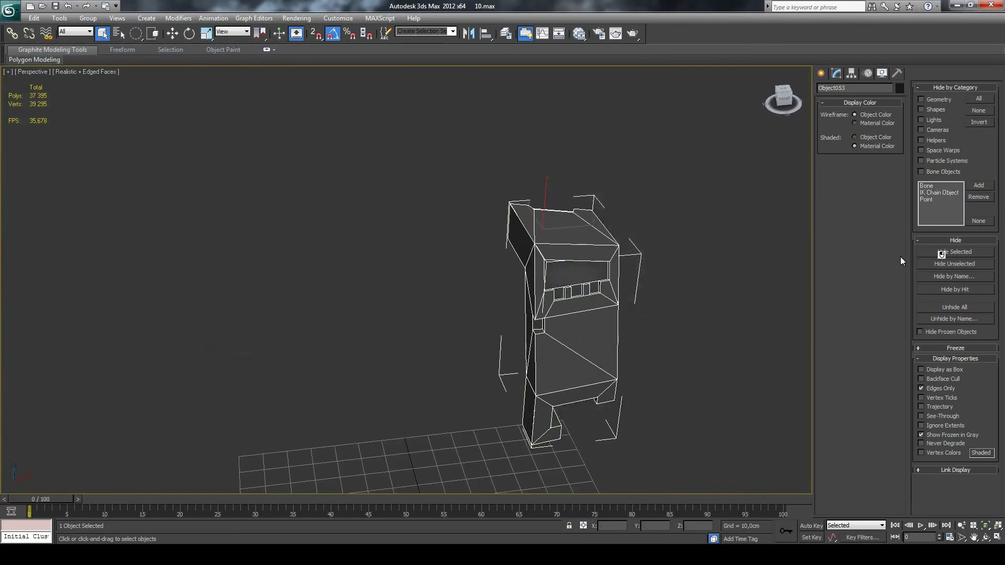
left_click(836, 72)
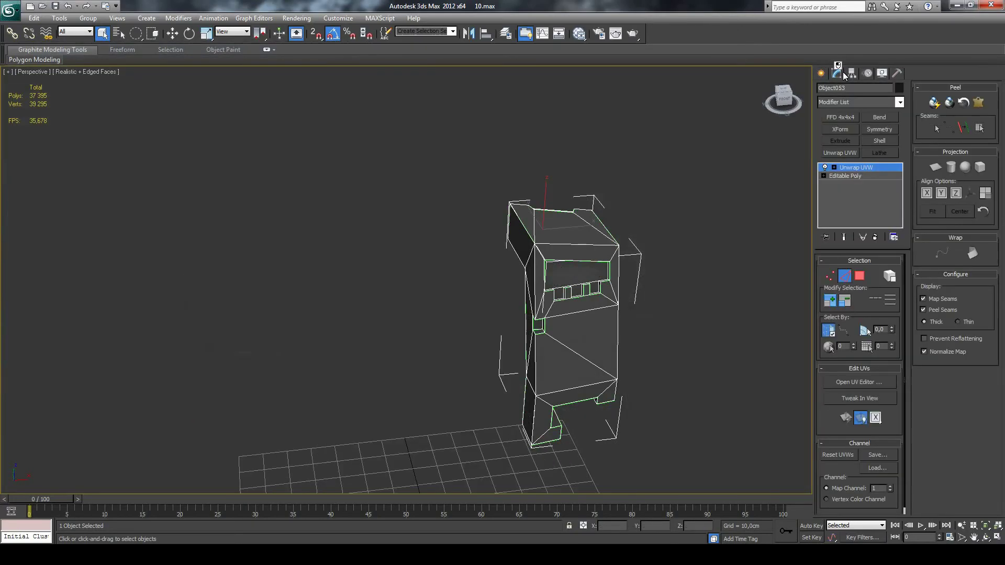
left_click(857, 383)
left_click(986, 537)
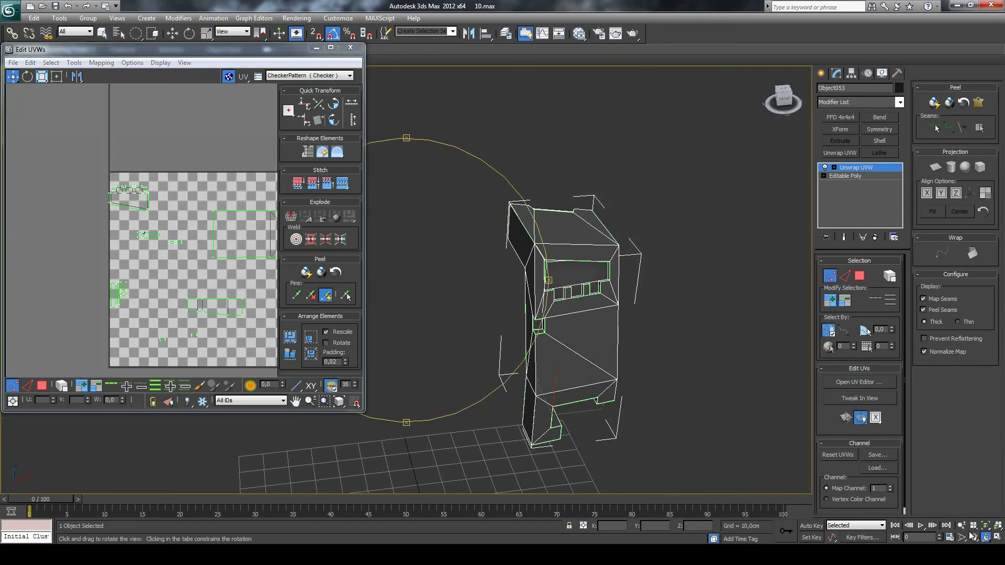
mouse_move(597, 340)
left_mouse_down()
mouse_move(462, 280)
mouse_move(480, 276)
mouse_move(472, 281)
left_mouse_up()
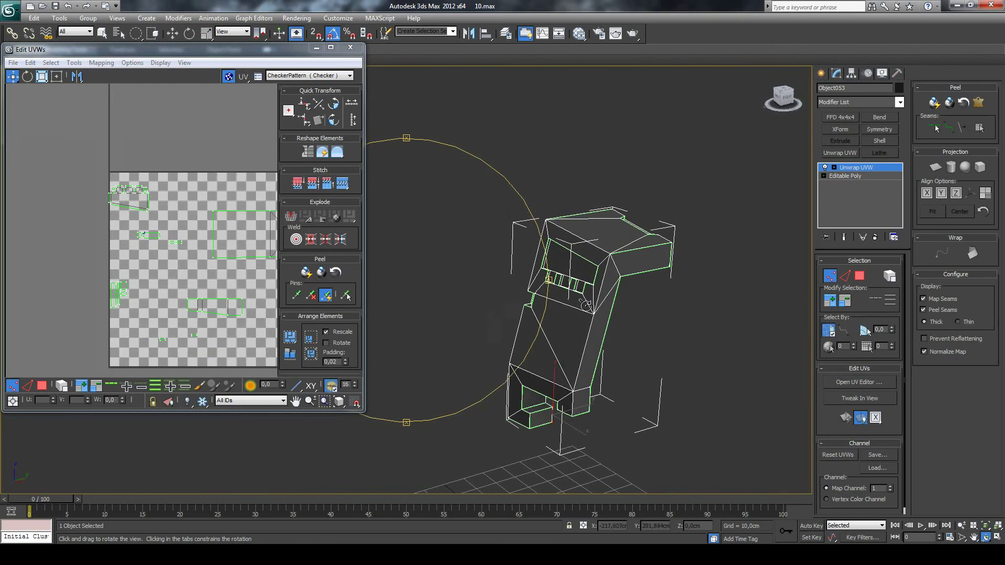
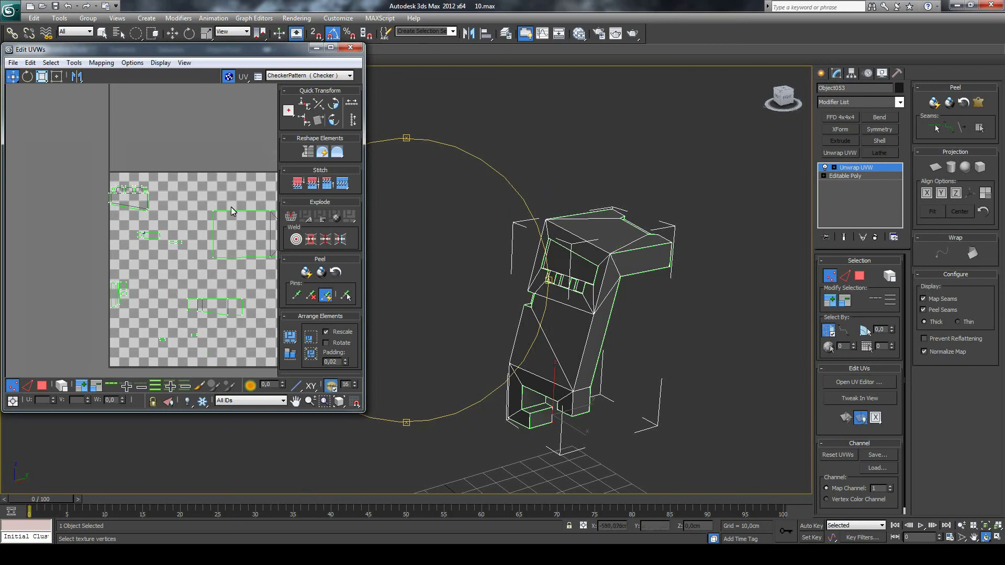
Orbit around the chest panel, switch to Left view, and maximize the Edit UVWs window.
mouse_move(485, 287)
middle_mouse_down("alt")
mouse_move(454, 265)
mouse_move(427, 270)
mouse_move(422, 258)
mouse_move(455, 274)
mouse_move(584, 234)
middle_mouse_up("alt")
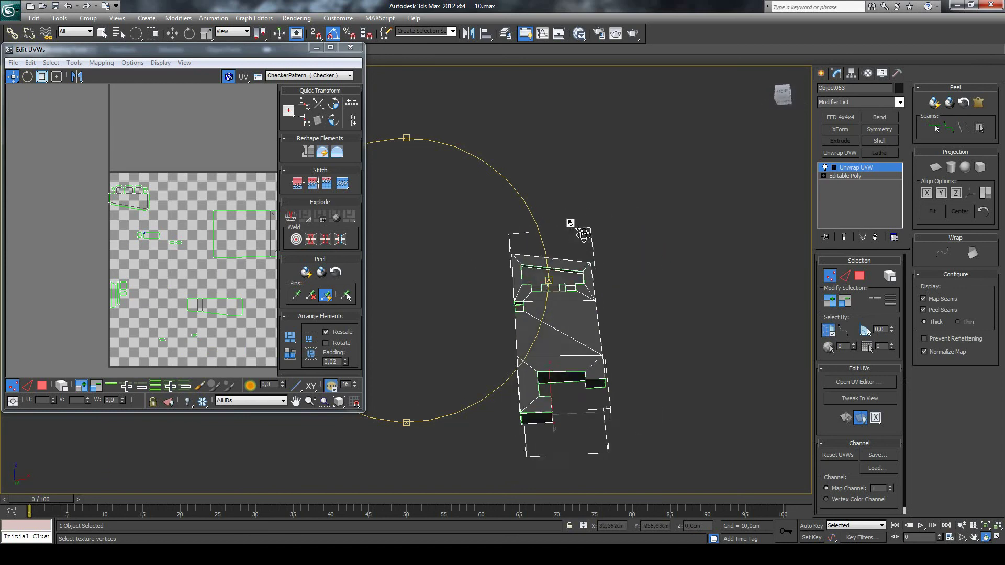
middle_click_drag(586, 369, 592, 384, "alt")
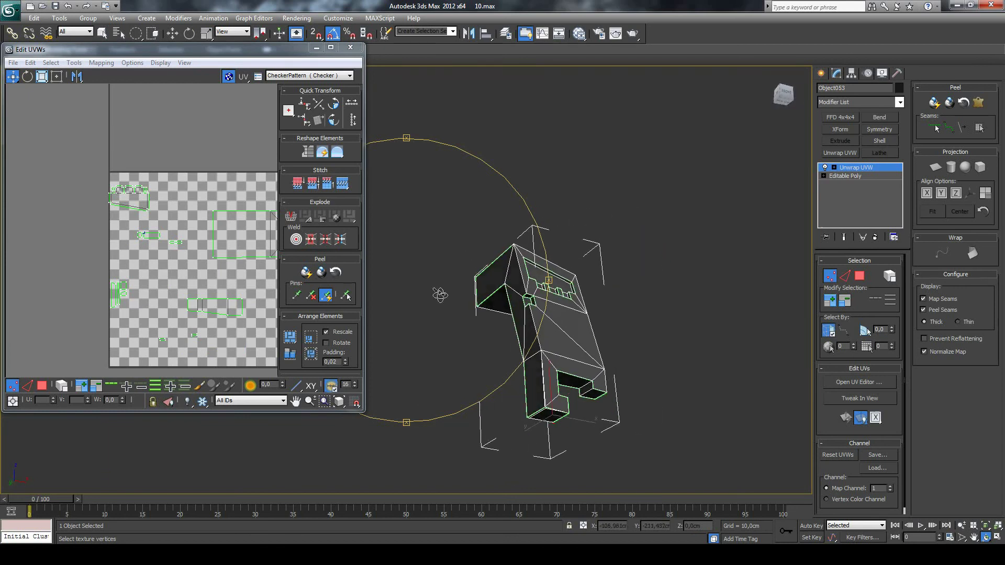
middle_click_drag(440, 295, 431, 316, "alt")
middle_click_drag(515, 221, 480, 220, "alt")
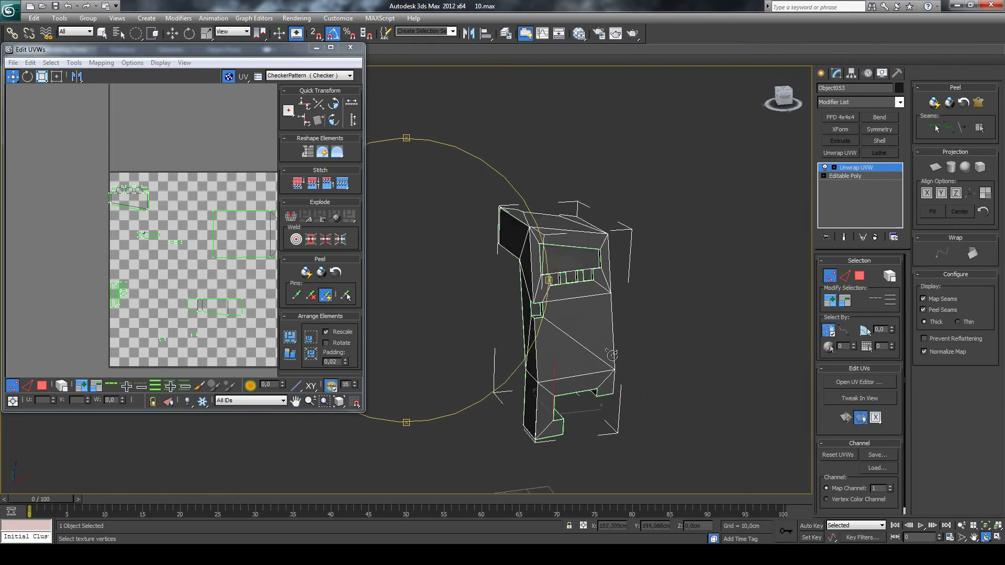
mouse_move(612, 356)
middle_mouse_down("alt")
mouse_move(485, 291)
mouse_move(539, 247)
middle_mouse_up("alt")
key("l")
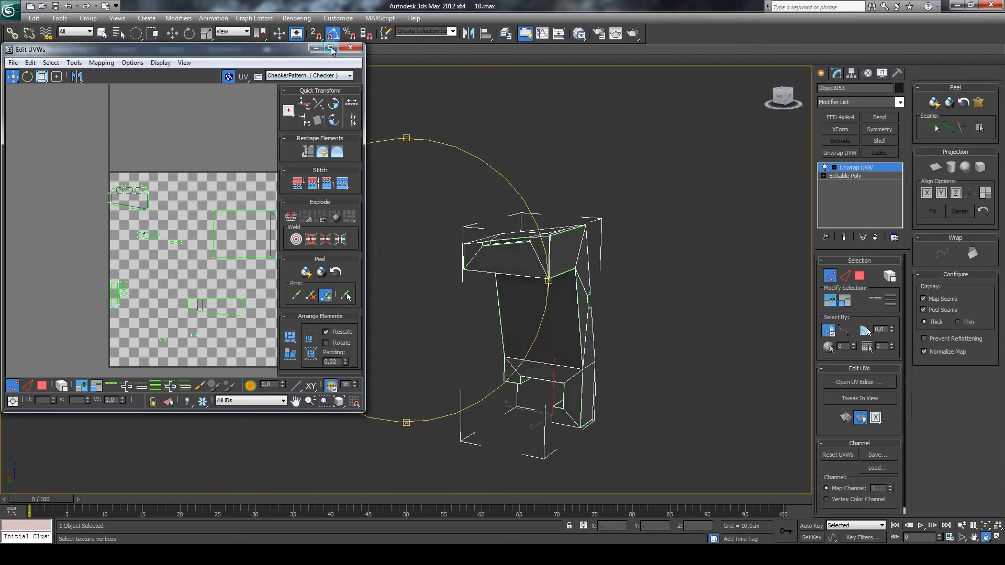
left_click(332, 48)
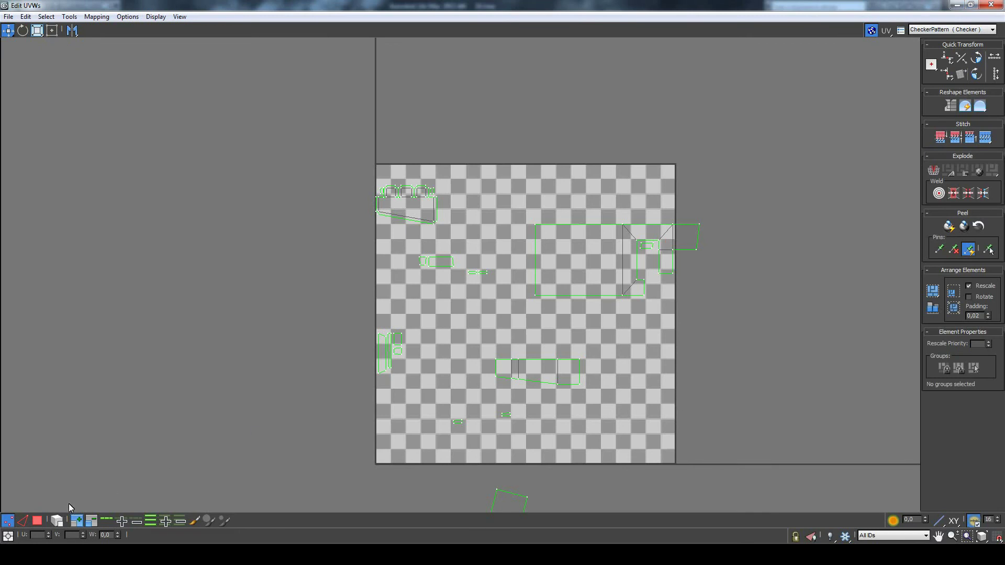
Set the UV editor to Edge mode and pan the checker map and unwrapped mesh into view.
left_click(23, 521)
scroll(552, 451, "down", 2)
scroll(552, 450, "down", 1)
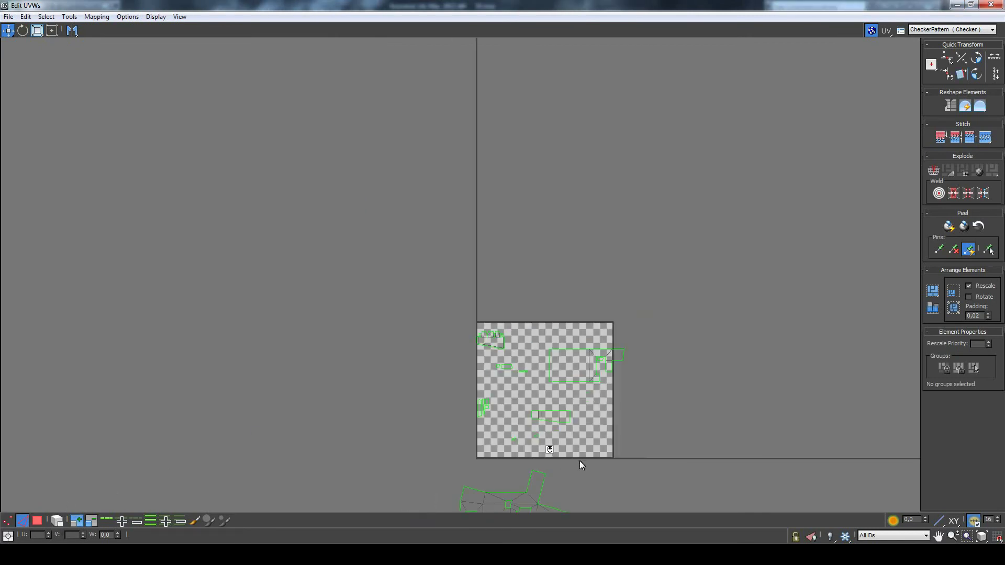
left_click(945, 540)
scroll(618, 246, "up", 2)
scroll(640, 262, "up", 2)
left_click_drag(639, 262, 636, 215)
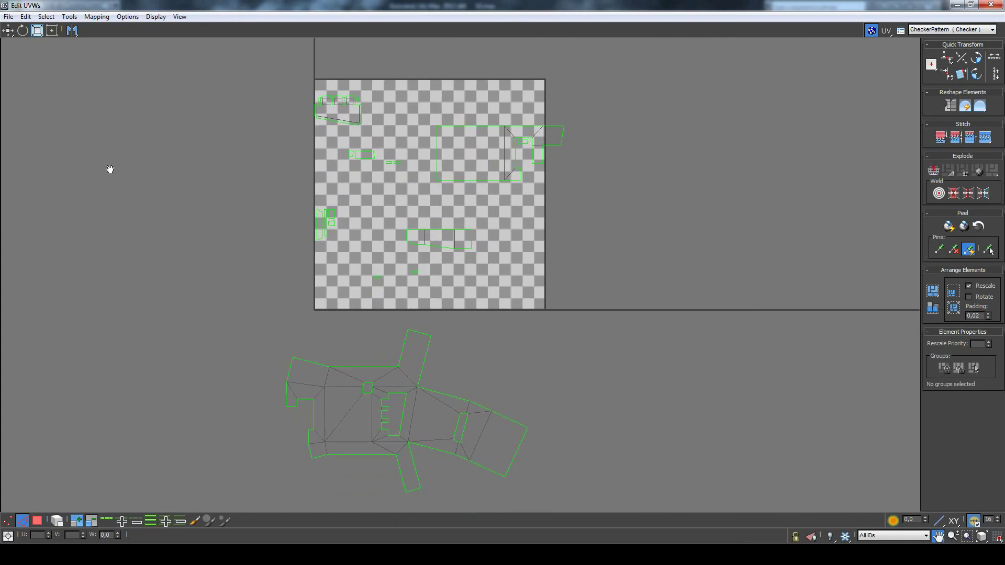
left_click(8, 30)
scroll(335, 217, "up", 2)
Break one edge of the small shell, then stitch two of its edges to their matching seams.
left_click(333, 213)
right_click(333, 209)
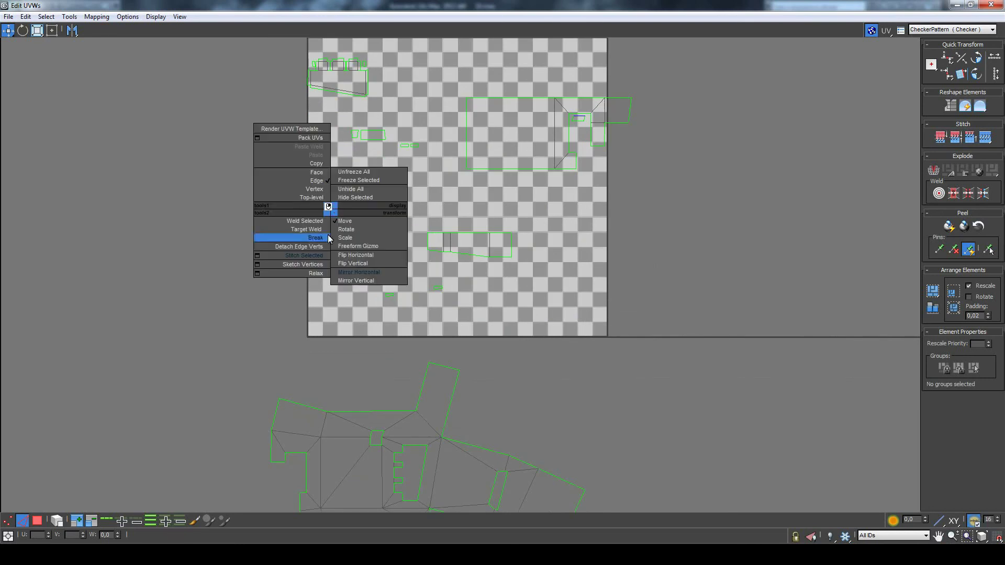
left_click(315, 256)
left_click(328, 208)
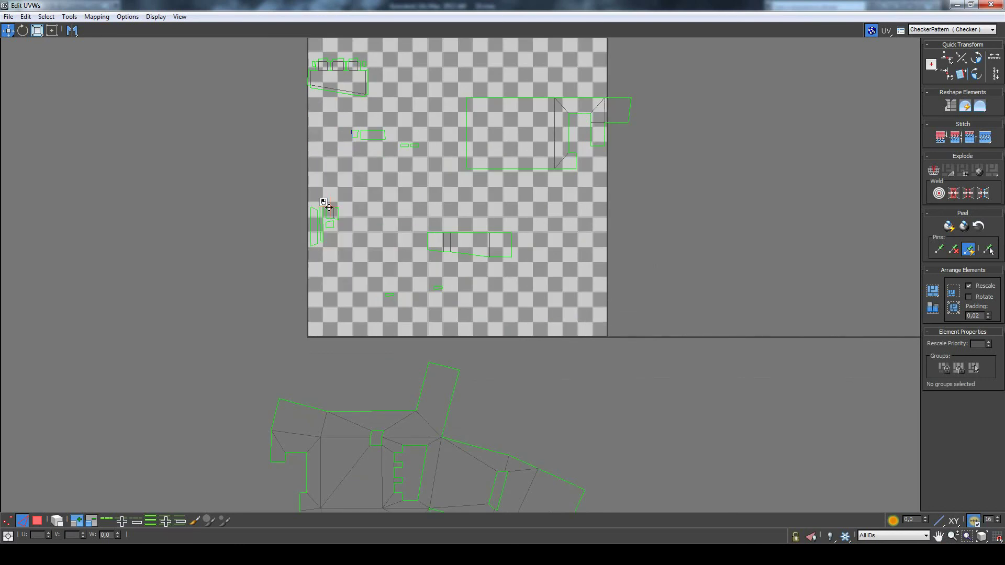
right_click(329, 207)
left_click(310, 251)
left_click(330, 219)
right_click(330, 223)
left_click(315, 262)
Split a vertical edge on the small shell into a seam.
left_click(322, 208)
left_click(323, 230)
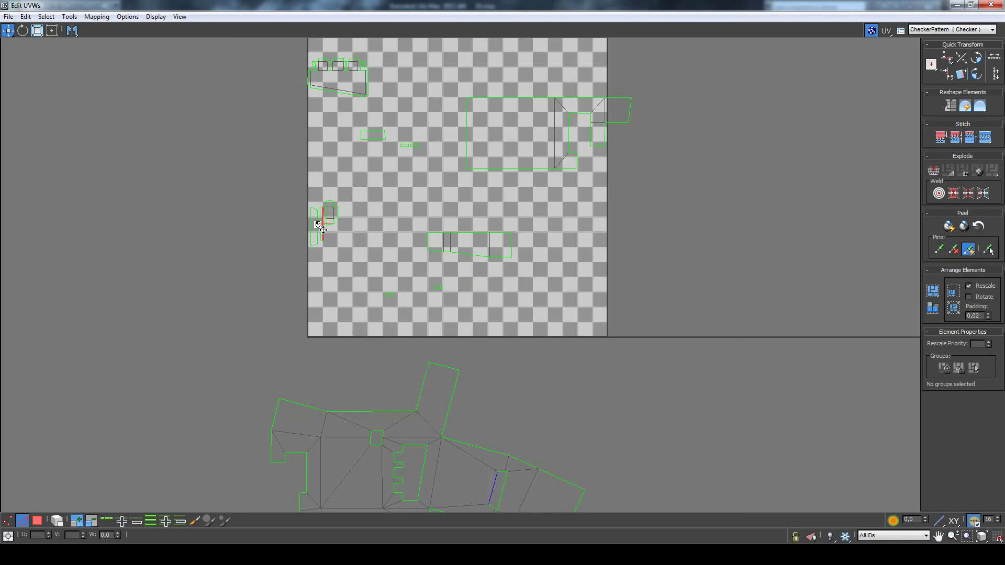
right_click(497, 487)
left_click(479, 518)
Apply quad-menu edits to the small UV element, then stitch its right vertical edge to its partner.
left_click(414, 148)
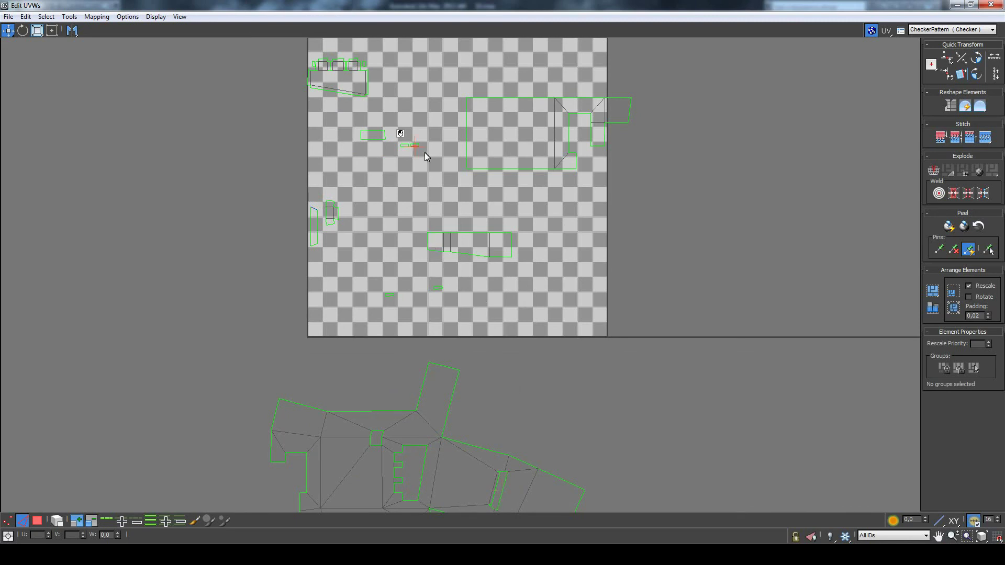
right_click(311, 203)
left_click(314, 259)
right_click(309, 238)
left_click(306, 285)
left_click(511, 244)
right_click(511, 246)
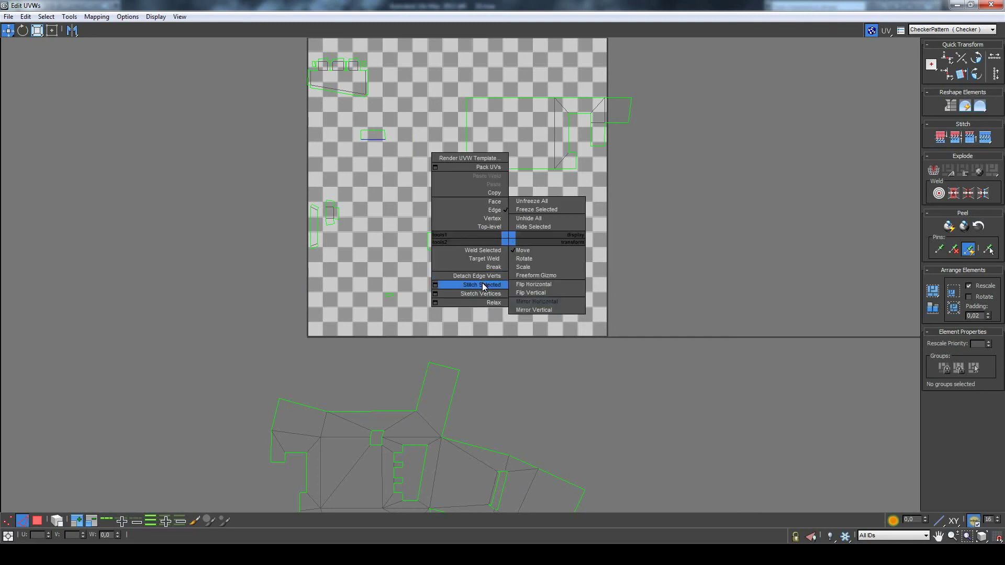
left_click(480, 285)
scroll(476, 197, "down", 2)
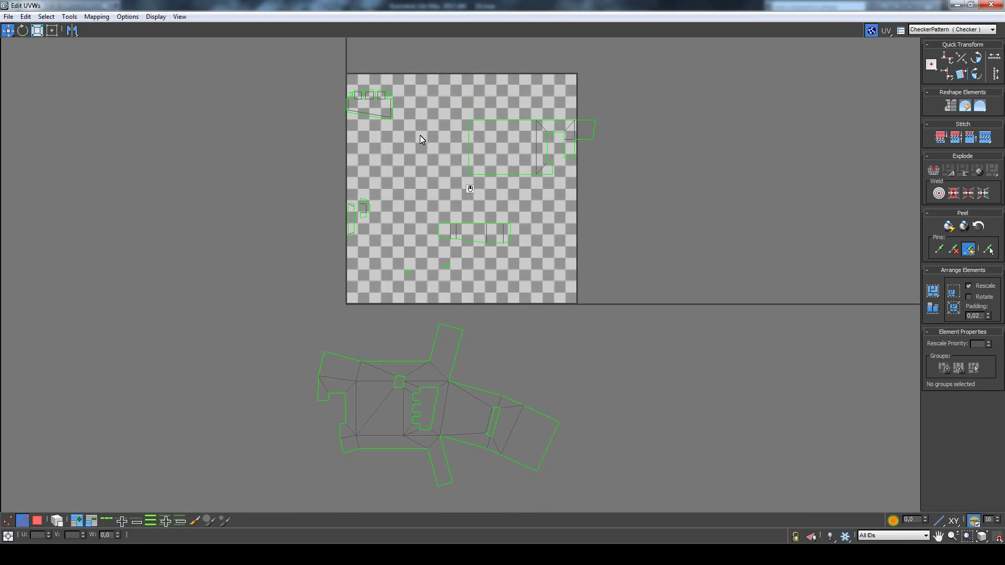
scroll(408, 86, "up", 2)
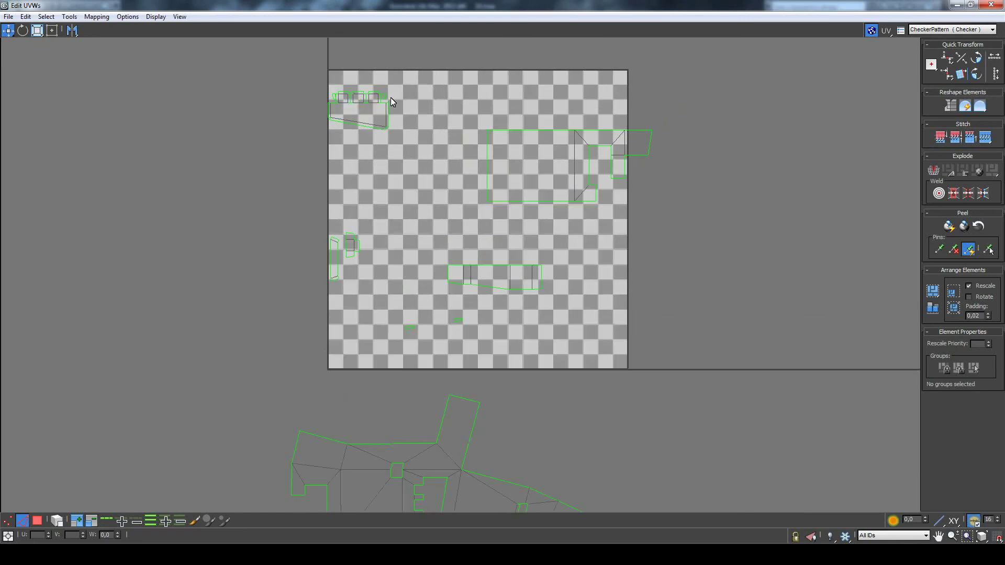
left_click(487, 172)
left_click(499, 287)
scroll(536, 287, "down", 2)
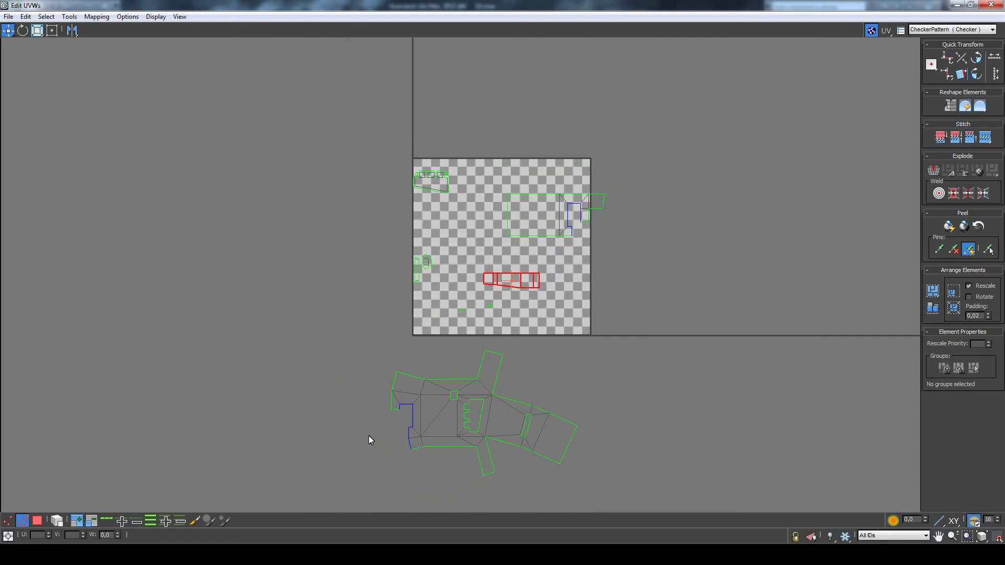
left_click(369, 426)
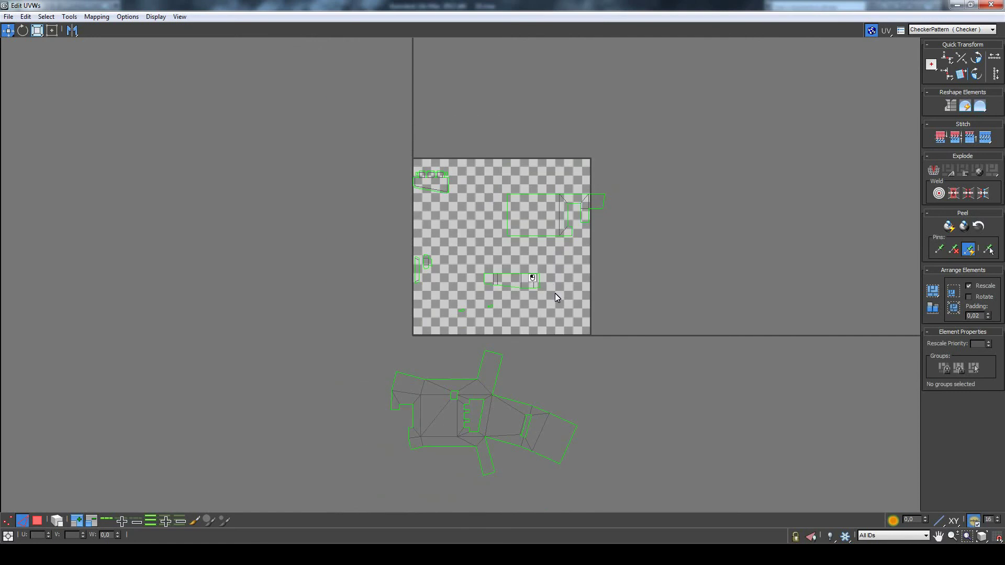
left_click(483, 288)
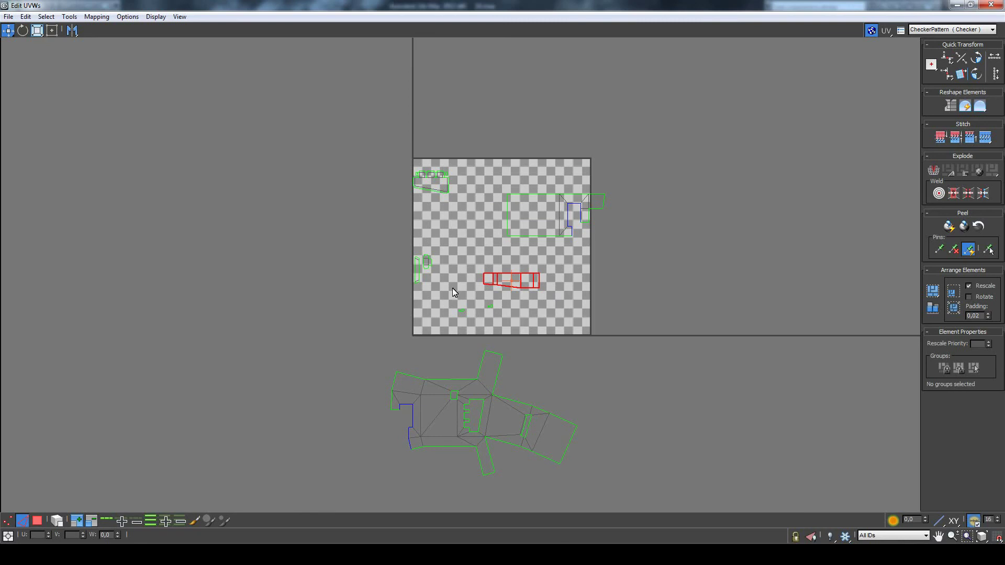
left_click(419, 284)
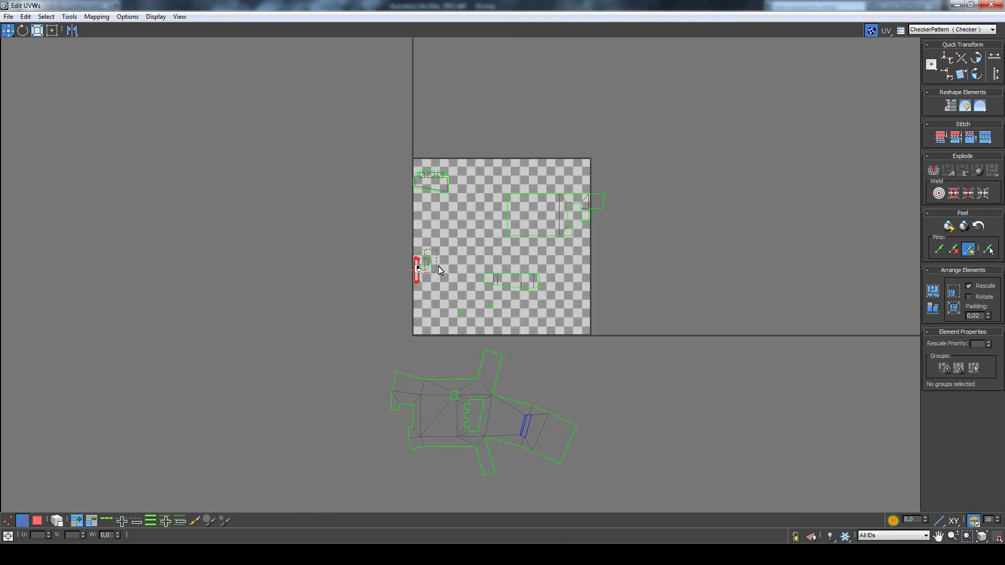
left_click(428, 262)
Select all the UV shells and try packing them into the checker square, then undo the pack.
left_click_drag(409, 195, 410, 196)
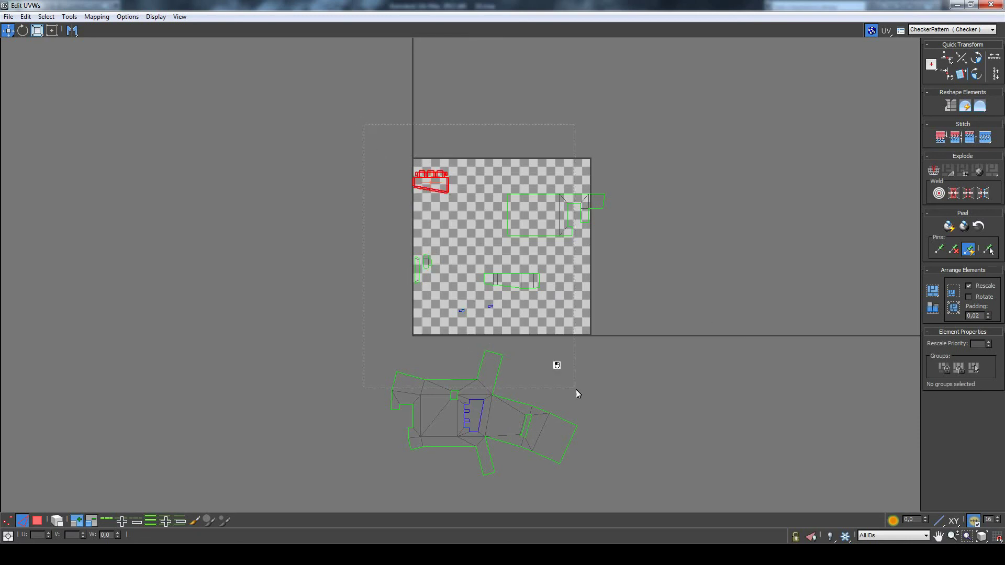
left_click_drag(577, 394, 577, 394)
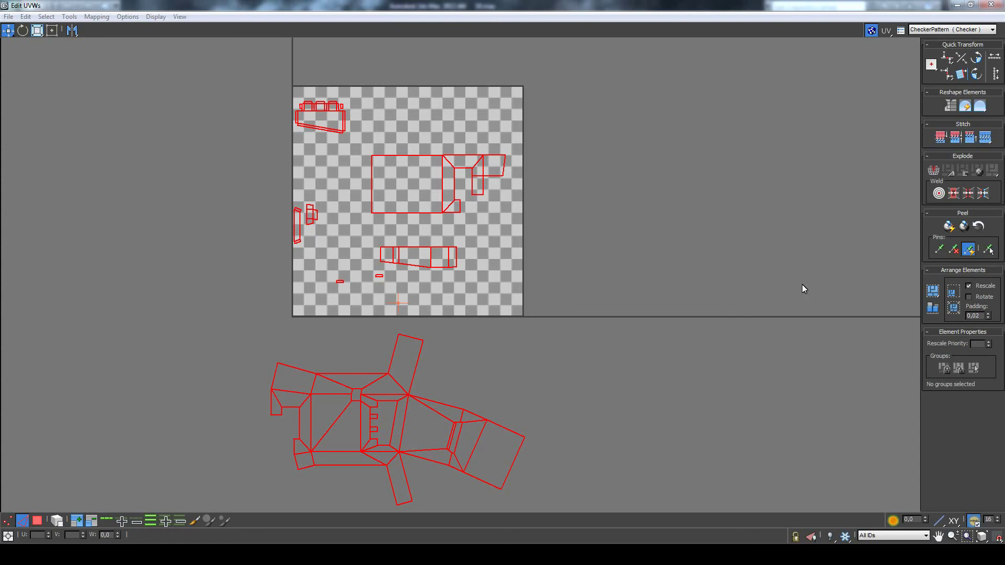
left_click(933, 290)
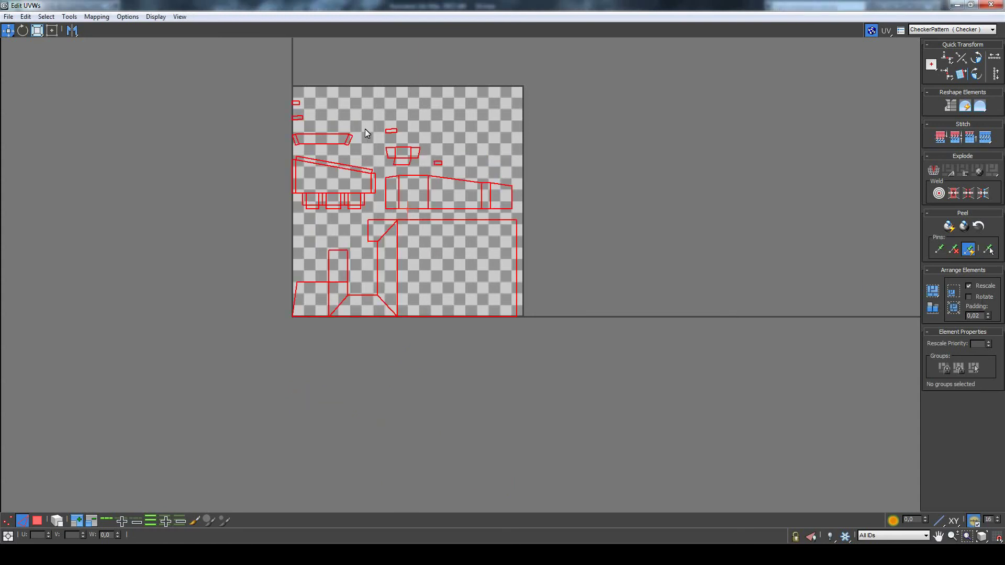
key("ctrl+z")
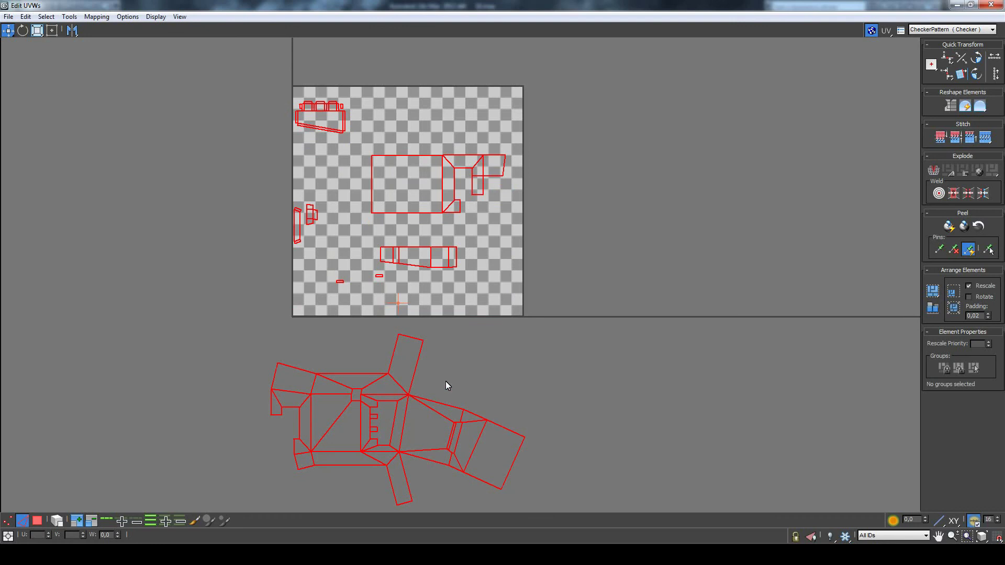
left_click(446, 386)
left_click_drag(488, 395, 557, 411)
left_click(521, 370)
left_click_drag(574, 492, 574, 494)
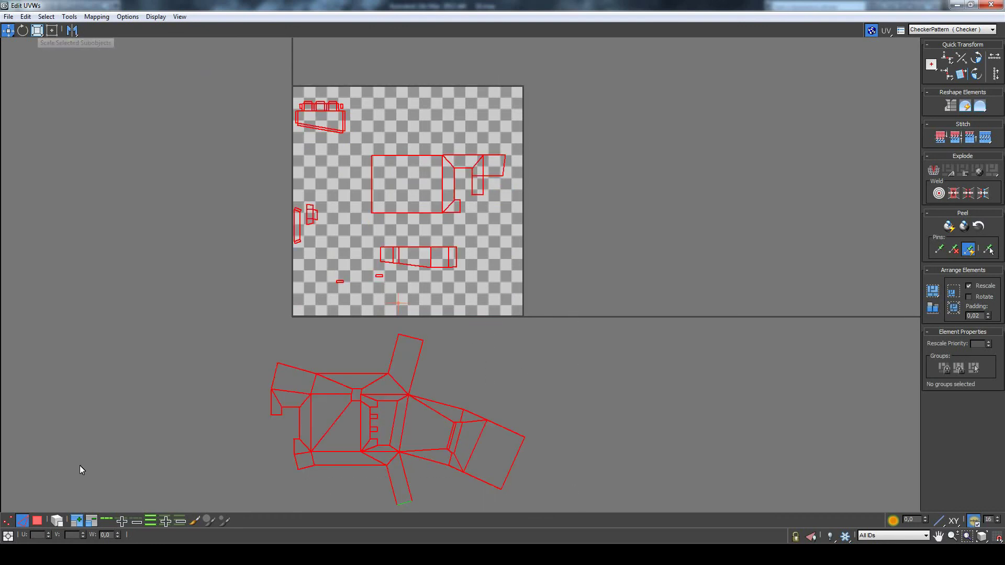
Select all UV faces in Polygon mode and scale the shells down.
left_click(53, 523)
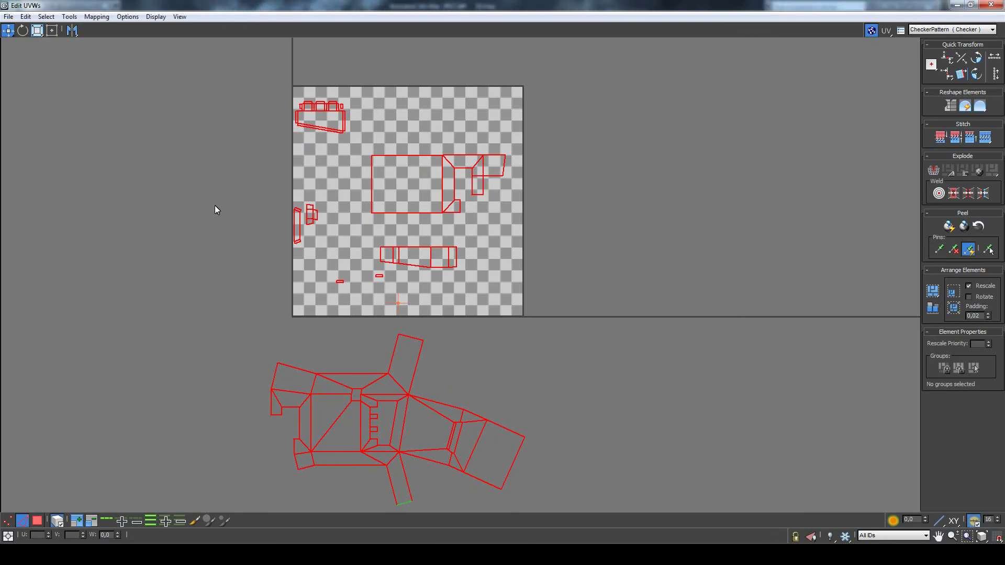
left_click(38, 521)
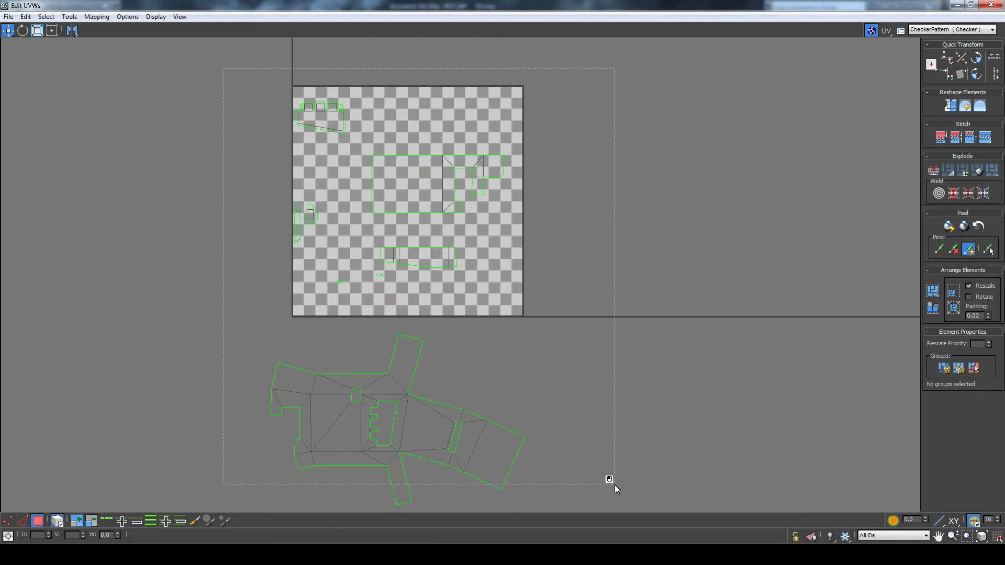
left_click_drag(615, 485, 615, 486)
left_click(37, 30)
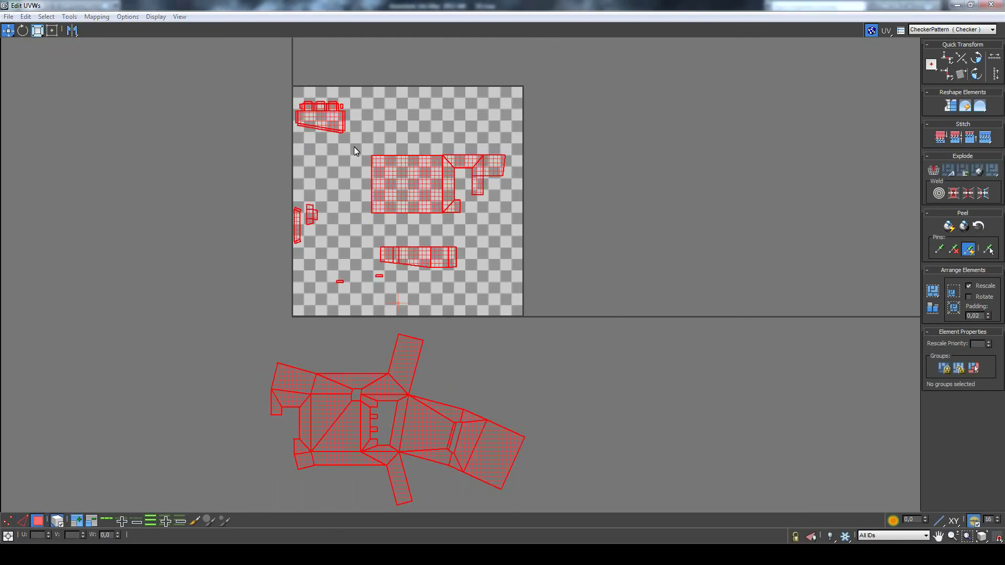
left_click_drag(393, 162, 411, 409)
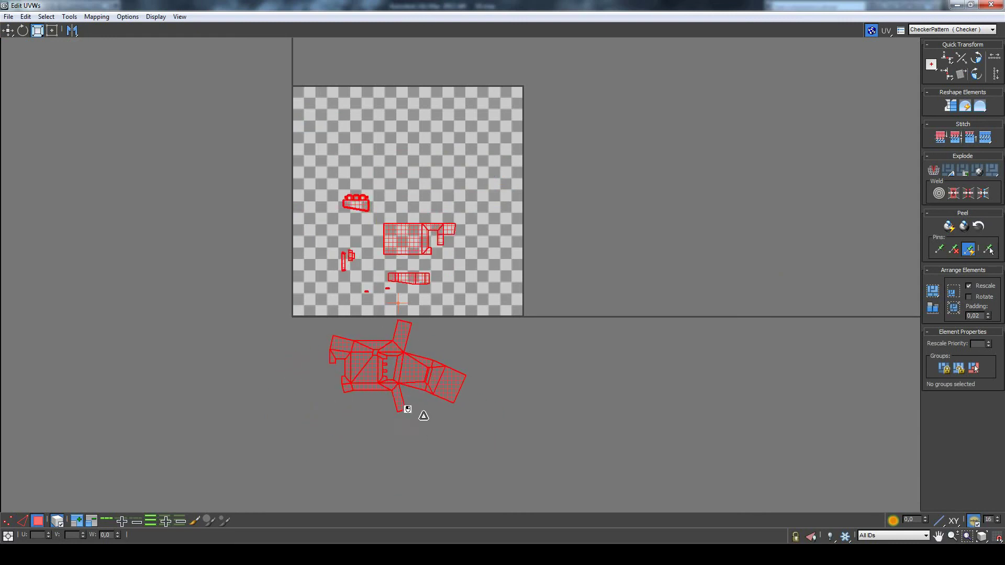
Park the shrunk shells left of the checker square and close the UV editor.
left_click(11, 28)
mouse_move(444, 345)
left_mouse_down()
mouse_move(676, 198)
mouse_move(709, 232)
left_mouse_up()
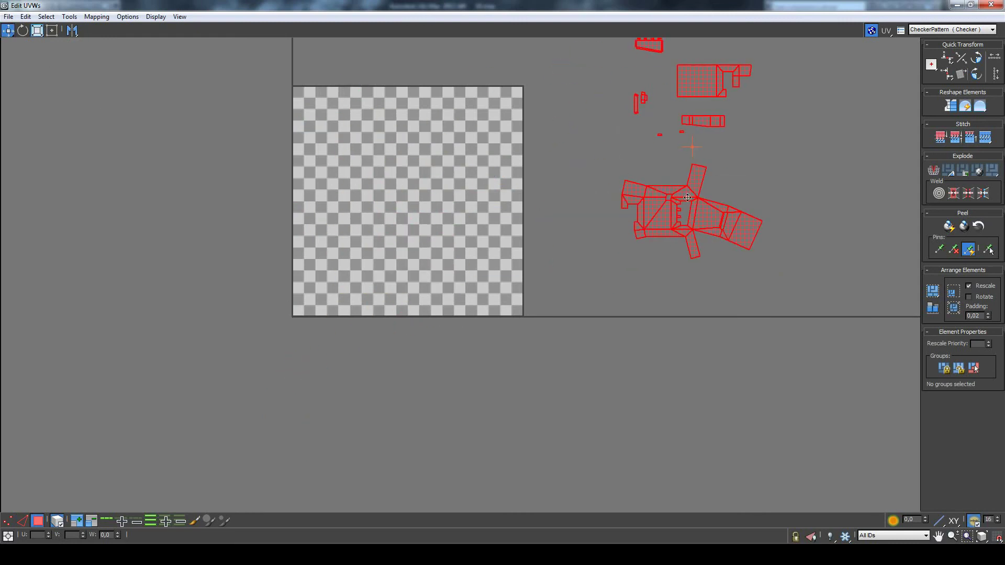
left_click_drag(687, 197, 139, 246)
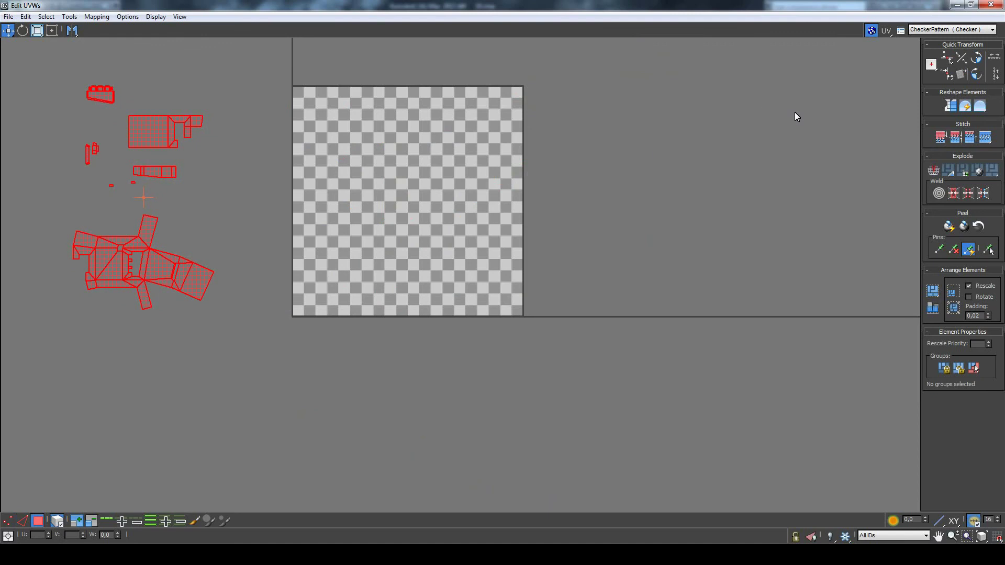
left_click(991, 5)
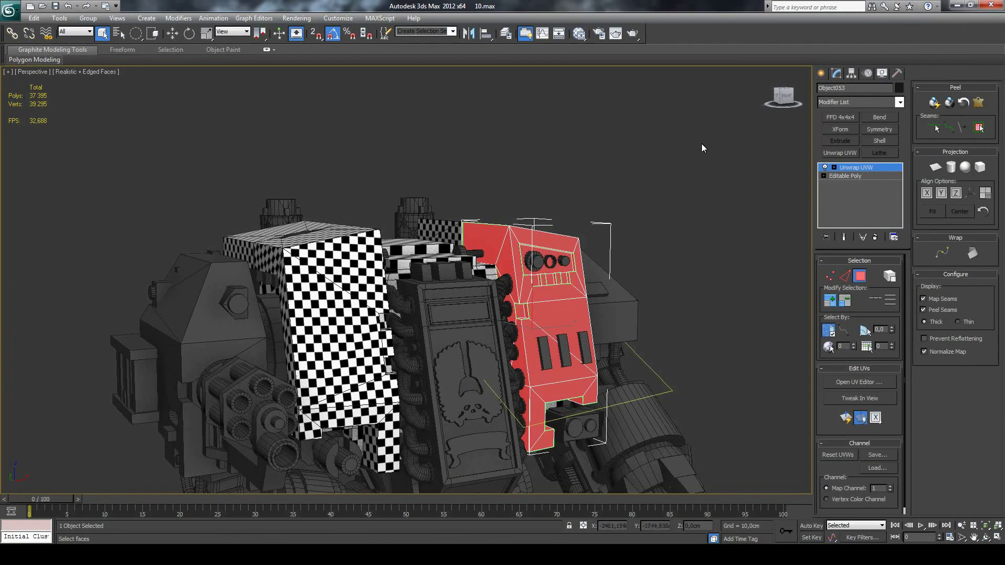
Assign Material #4 from the Slate Material Editor to the right chest block.
left_click(680, 217)
key("m")
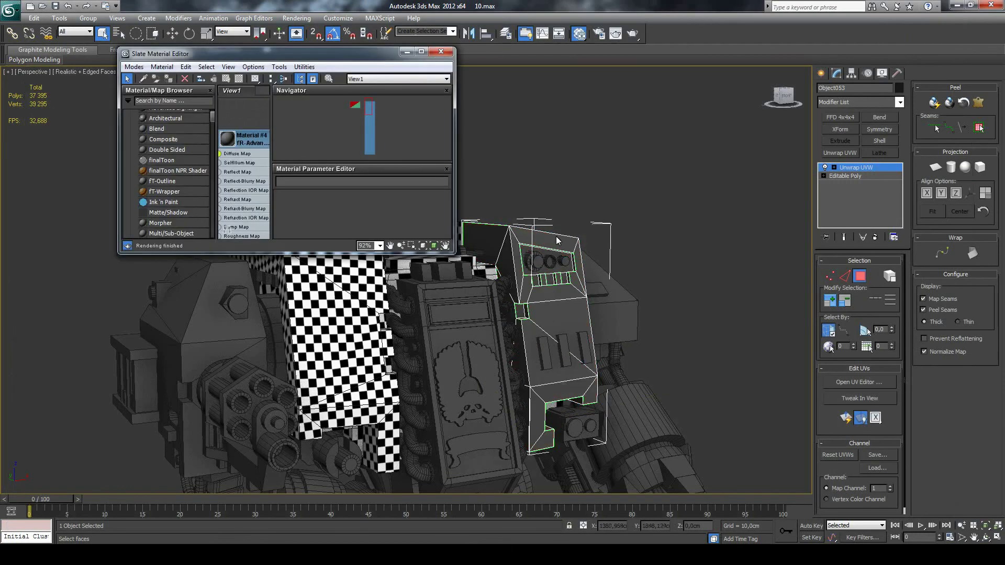
double_click(245, 139)
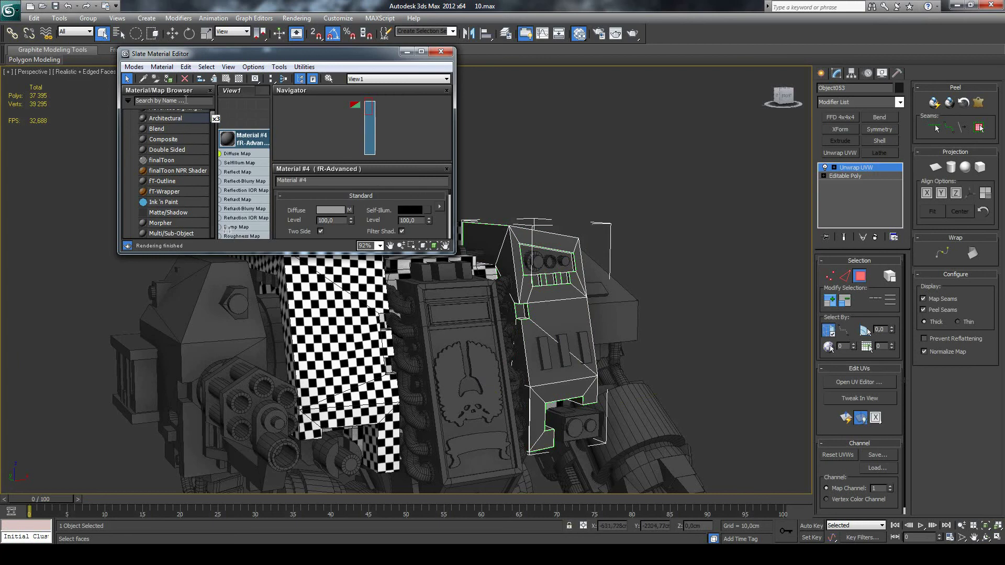
left_click(168, 78)
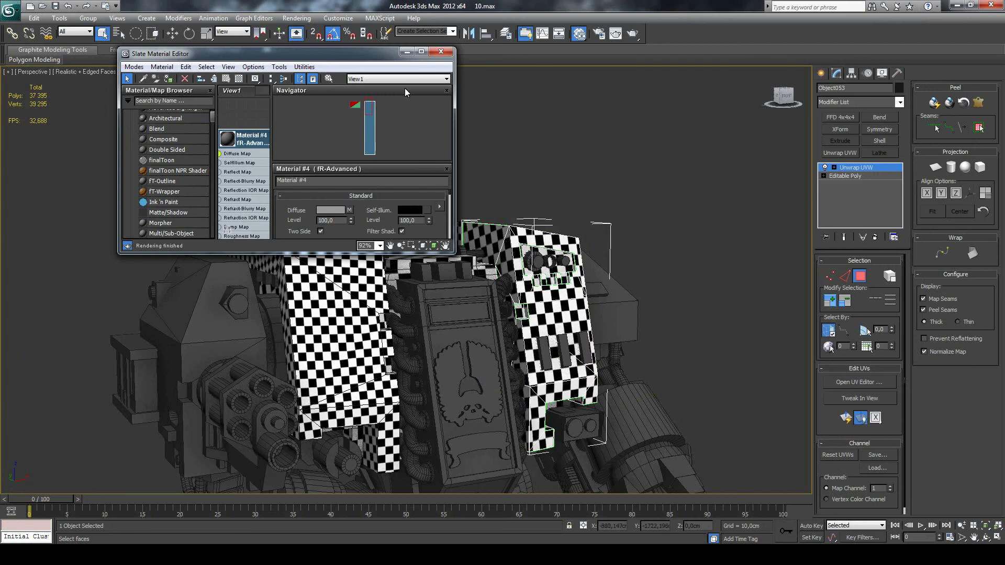
left_click(441, 53)
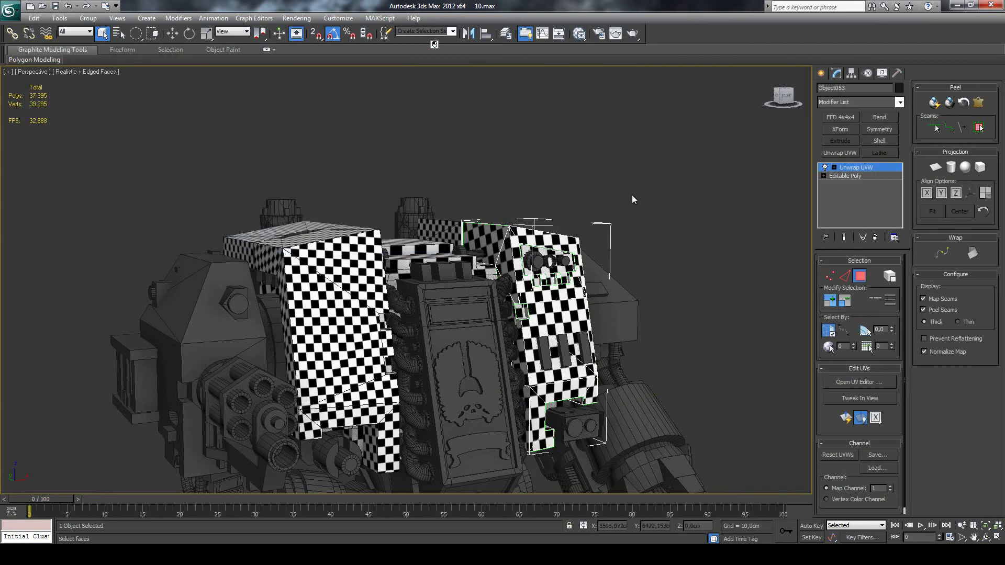
Orbit to a front view of the chest and select the left block's top plate.
left_click(987, 537)
mouse_move(419, 272)
left_mouse_down()
mouse_move(454, 268)
mouse_move(492, 298)
left_mouse_up()
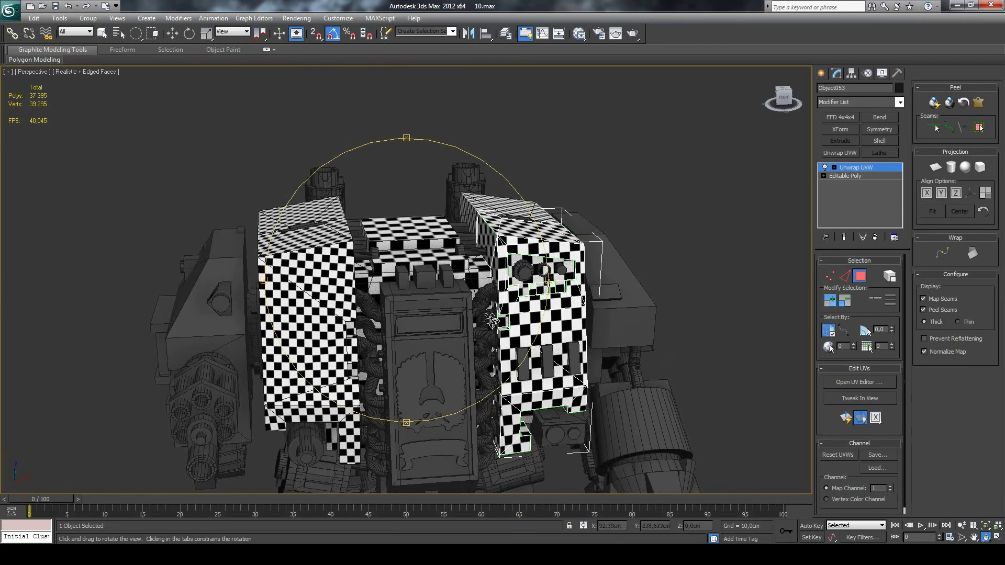
left_click(102, 33)
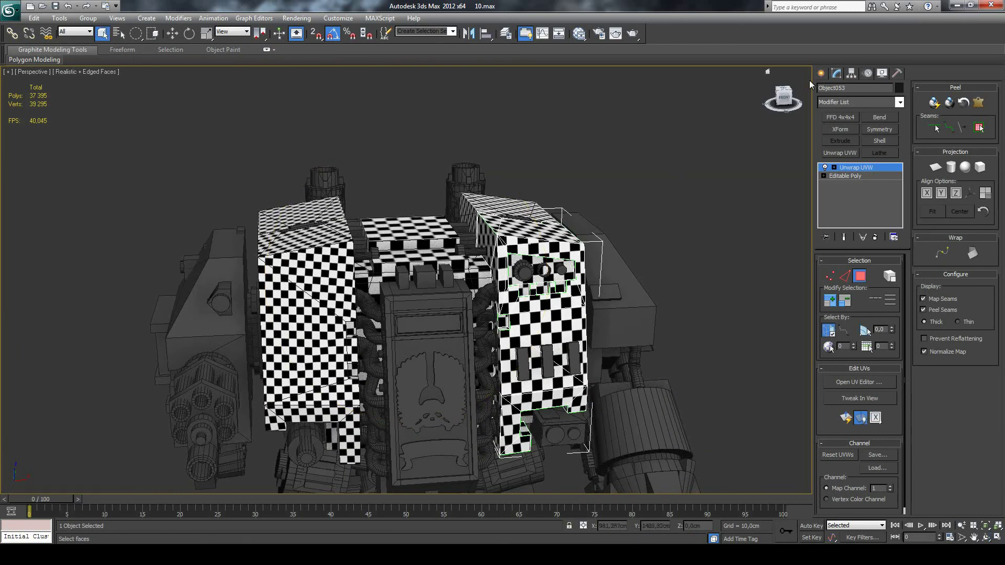
left_click(821, 73)
left_click(516, 186)
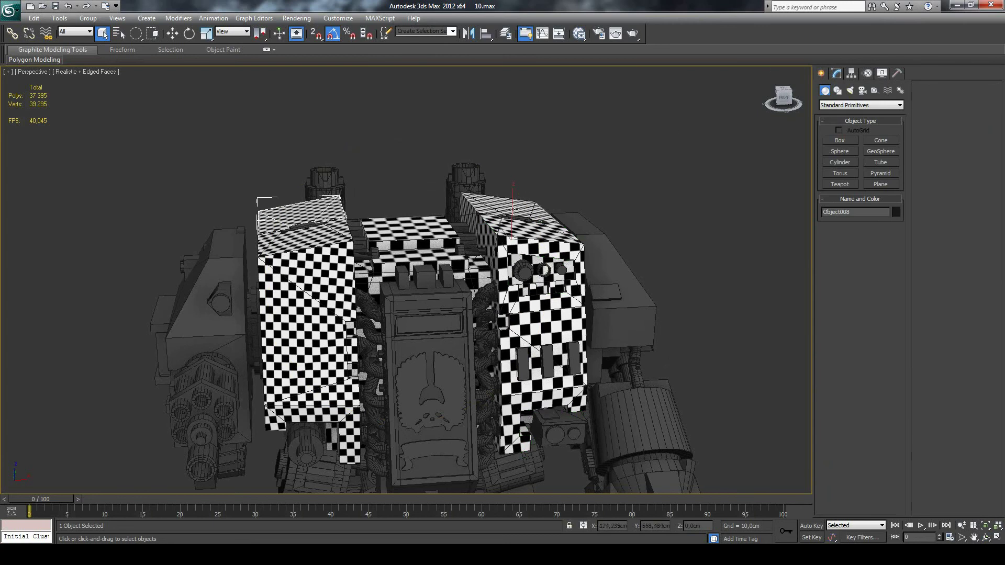
Convert the left top plate to Editable Poly and give its polygons material ID 1.
left_click(836, 73)
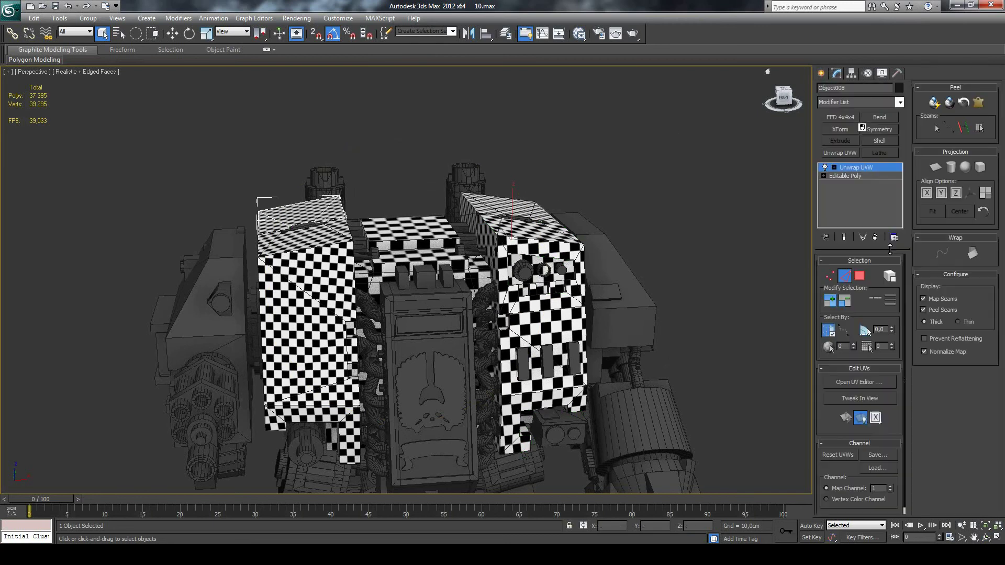
right_click(319, 208)
mouse_move(337, 303)
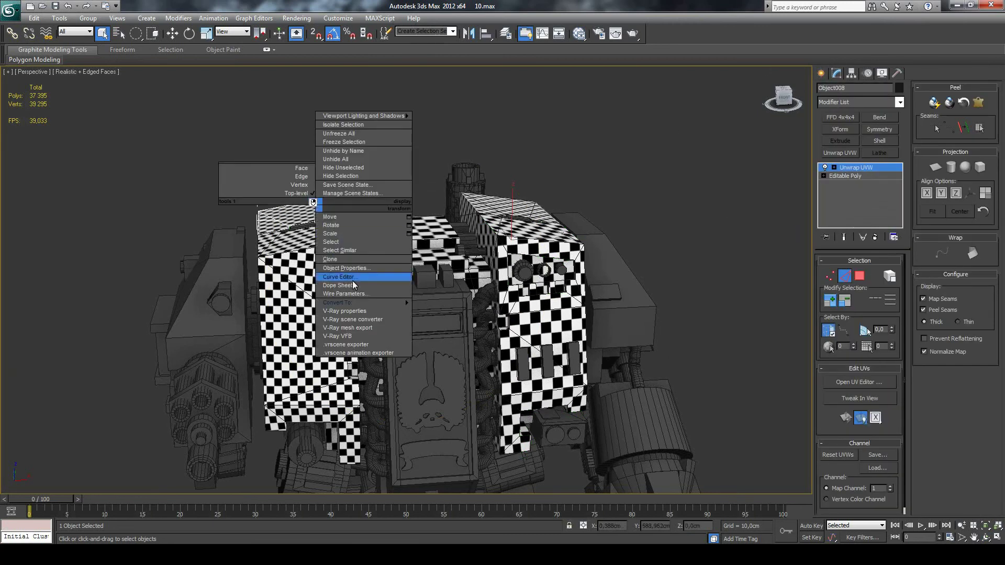
left_click(462, 313)
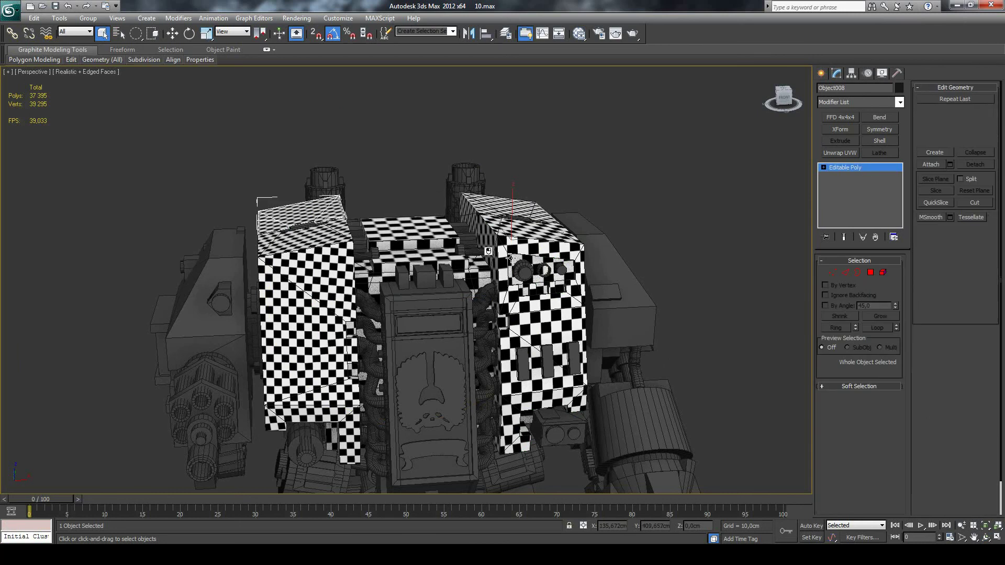
left_click(877, 271)
left_click(301, 215)
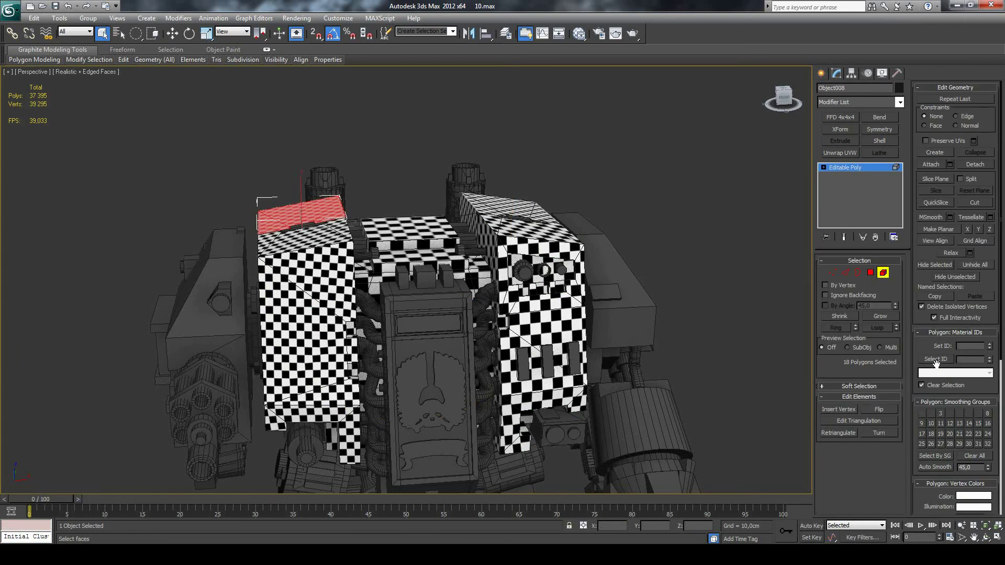
key("Return")
Convert the right top plate to Editable Poly and set its element to material ID 1.
left_click(821, 73)
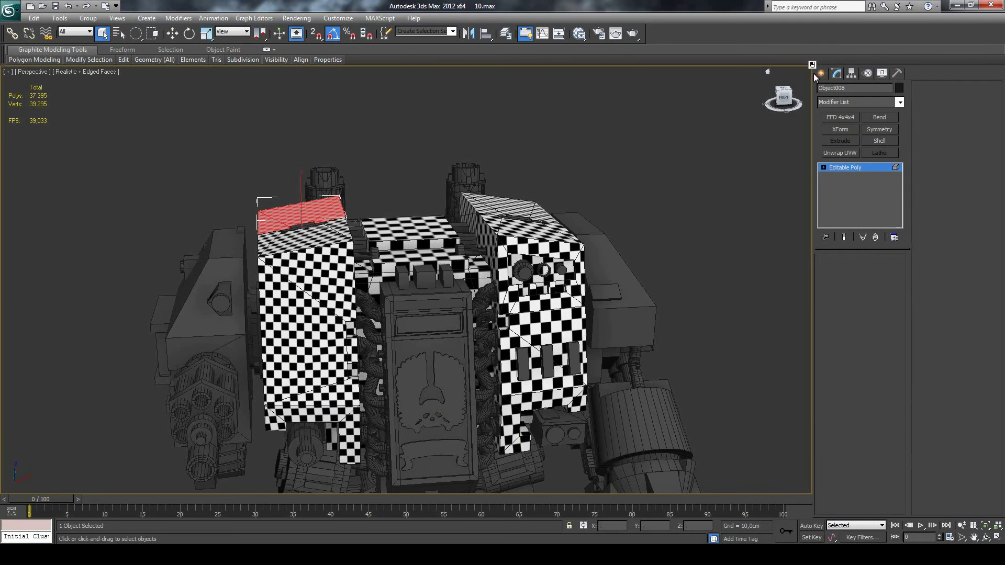
left_click(512, 210)
right_click(512, 210)
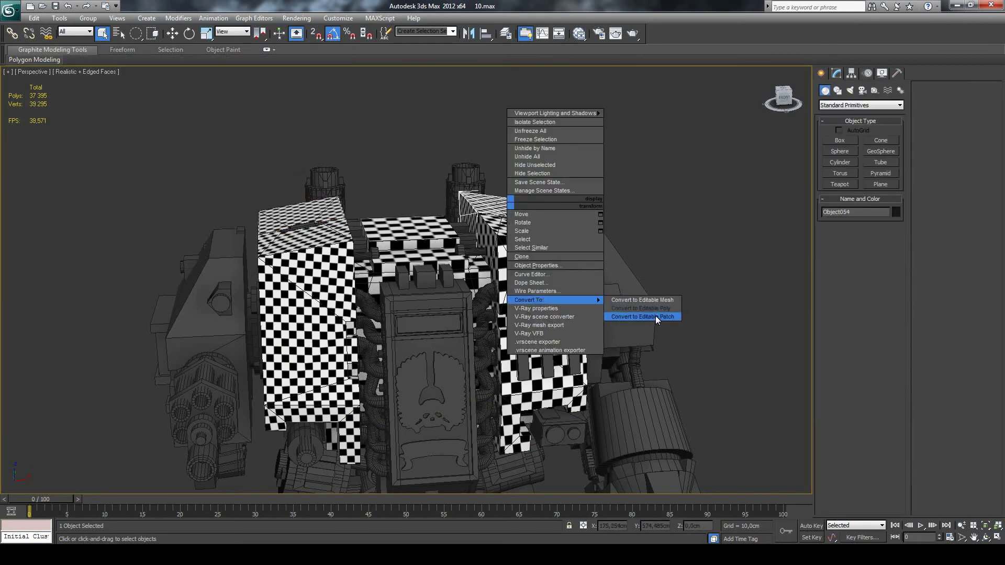
left_click(656, 316)
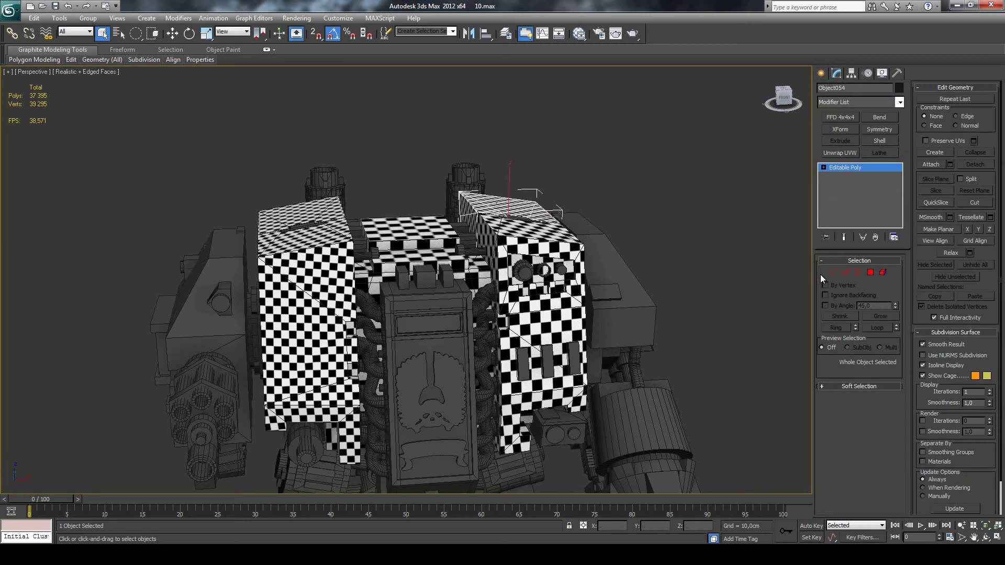
left_click(884, 272)
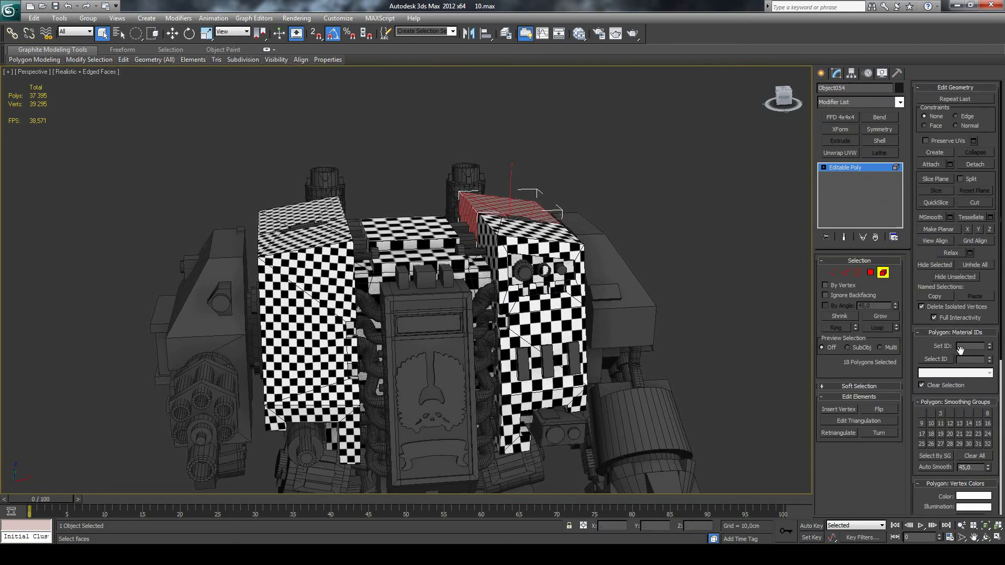
left_click(936, 359)
left_click(671, 232)
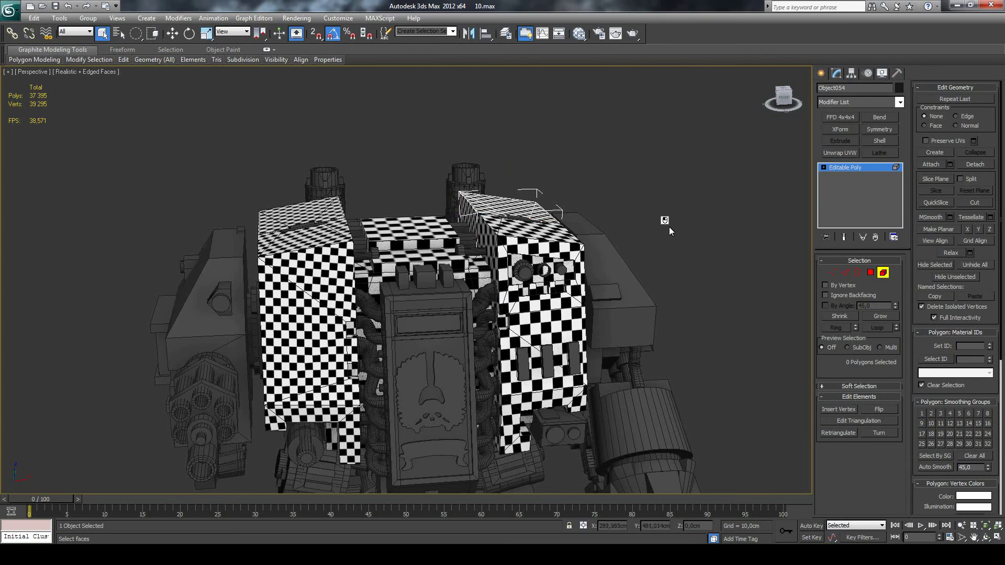
left_click(821, 73)
Convert the right chest block to Editable Poly and give its whole element material ID 1.
left_click(586, 222)
left_click(836, 73)
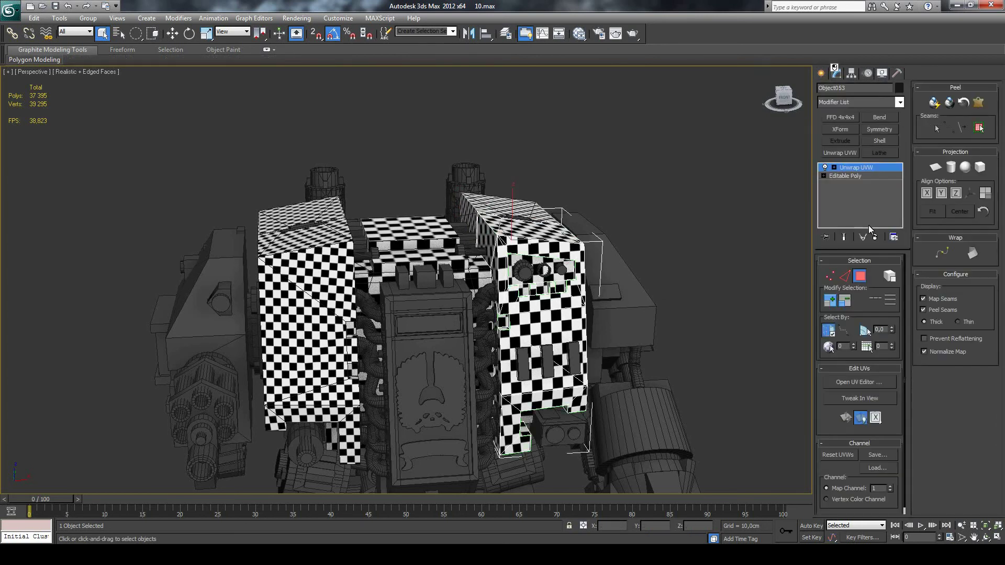
key("w")
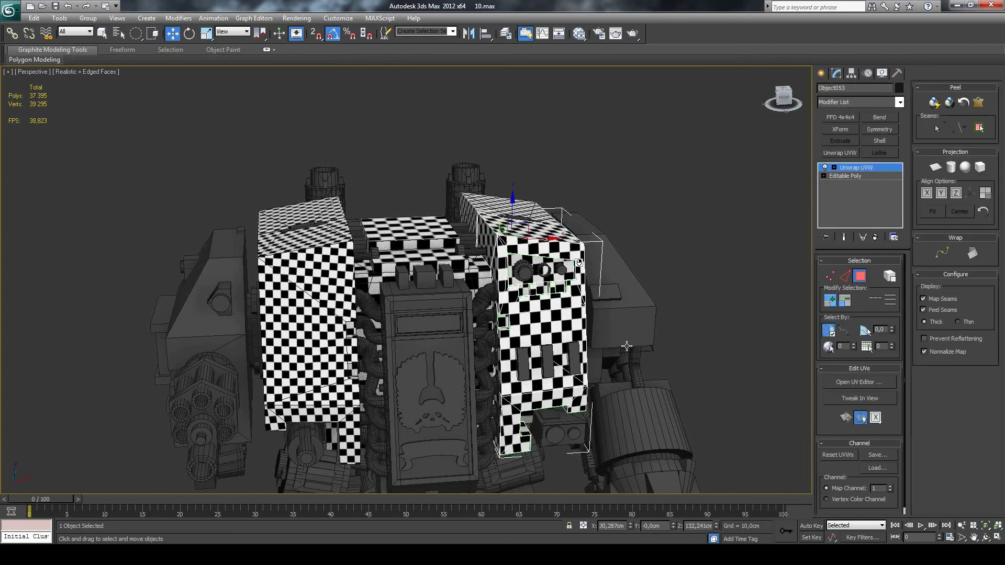
right_click(564, 250)
left_click(708, 350)
left_click(883, 273)
left_click(580, 248)
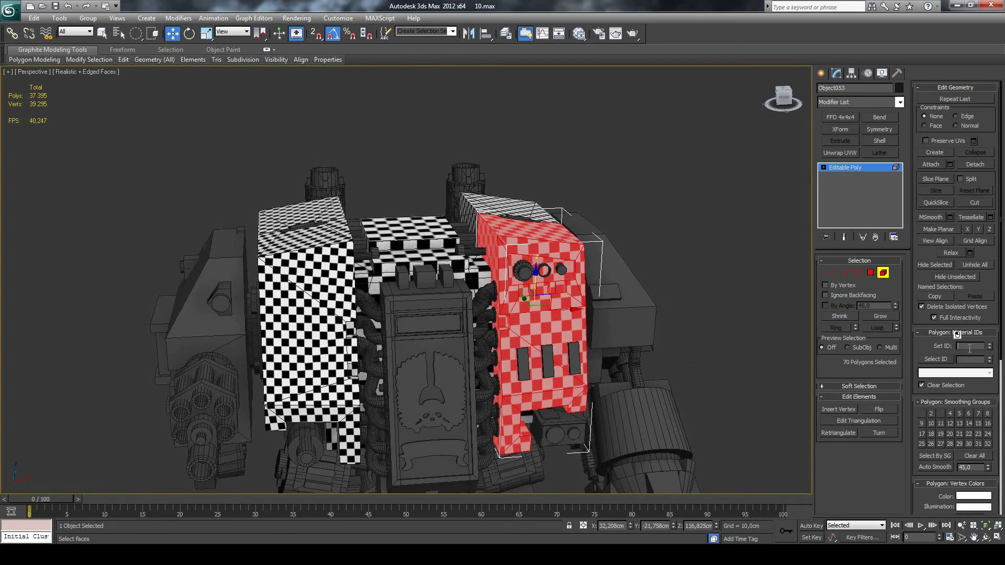
key("Return")
left_click(683, 329)
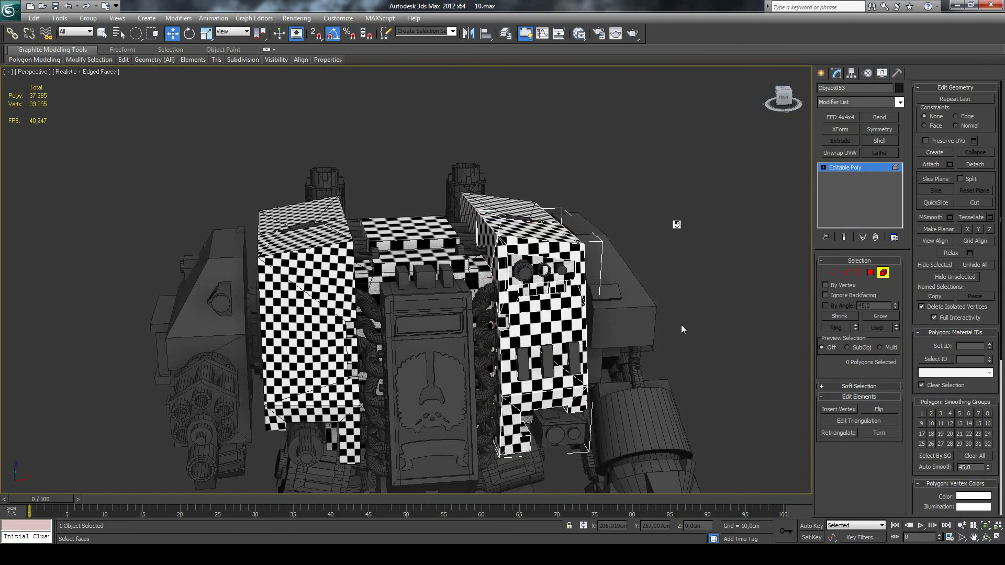
left_click(547, 244)
Replace the right block's Unwrap UVW modifier with a fresh one, outside Element mode.
left_click(832, 151)
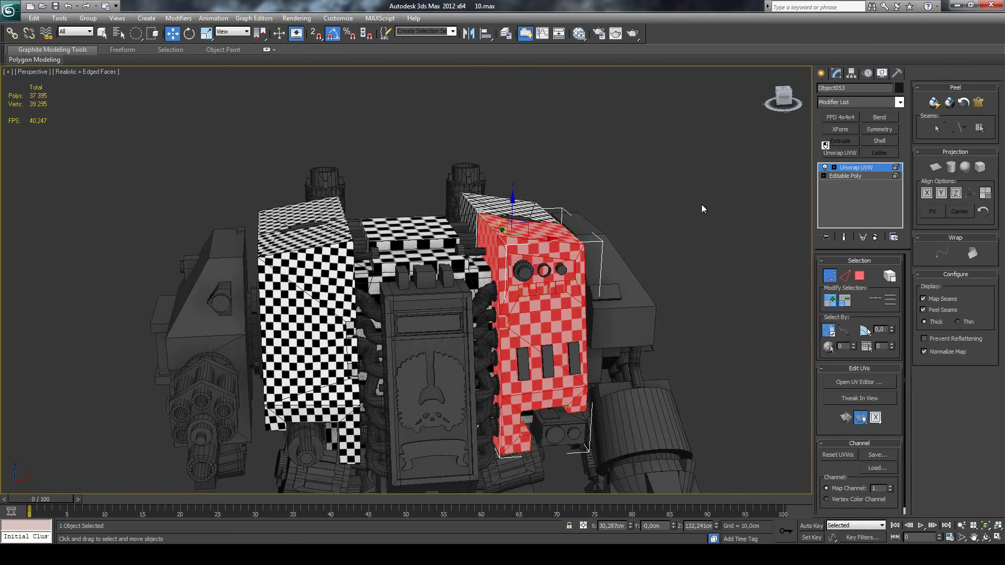
key("ctrl+z")
left_click(713, 224)
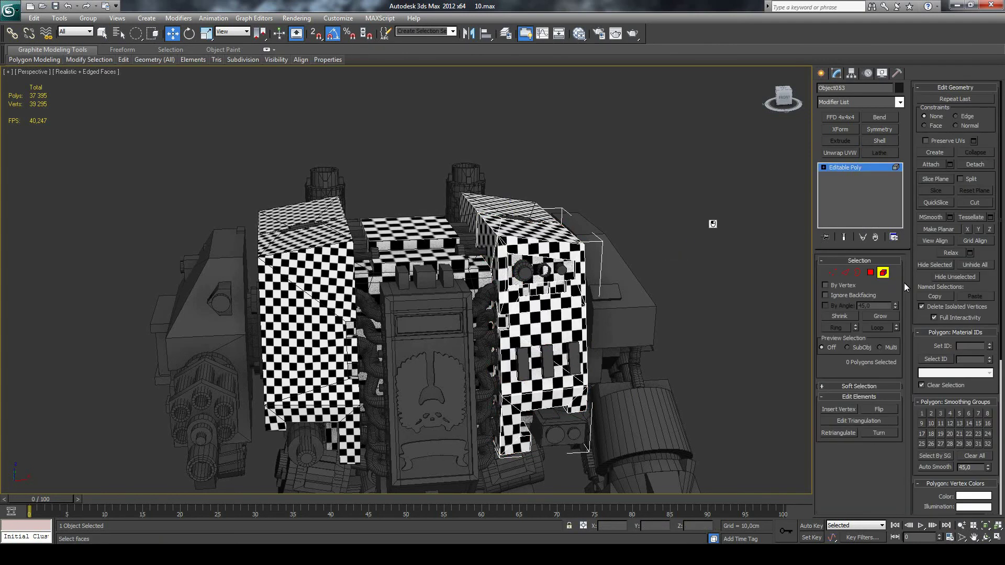
left_click(884, 273)
left_click(840, 153)
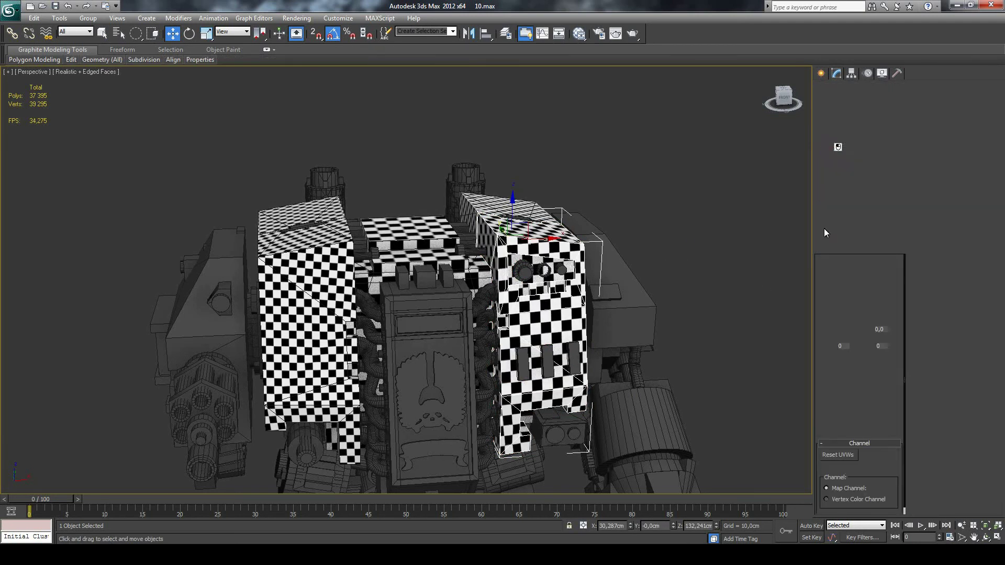
Inspect the block's UV clusters against the checker map in the UV editor, then close it.
left_click(833, 378)
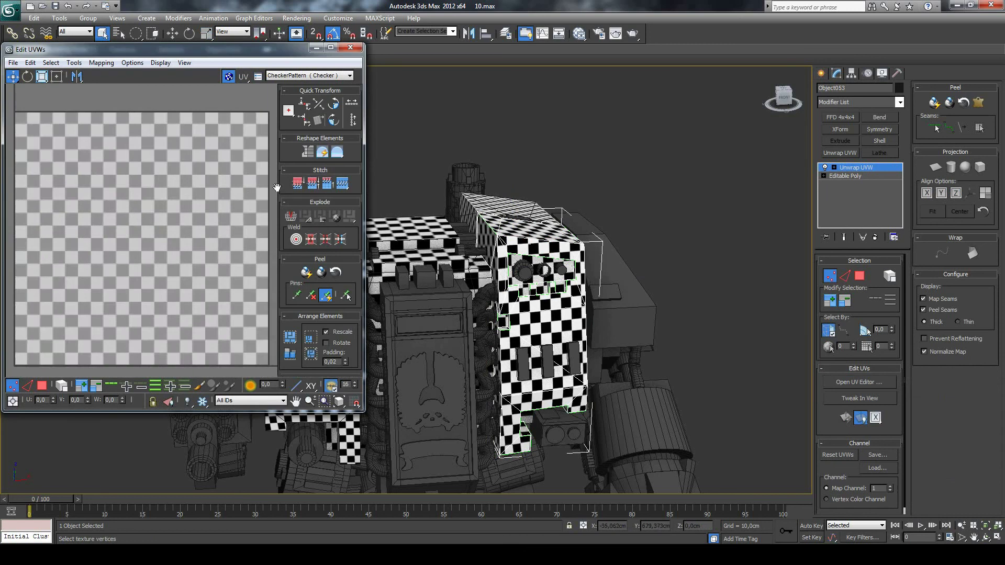
scroll(204, 192, "down", 3)
scroll(204, 192, "down", 3)
scroll(133, 222, "up", 2)
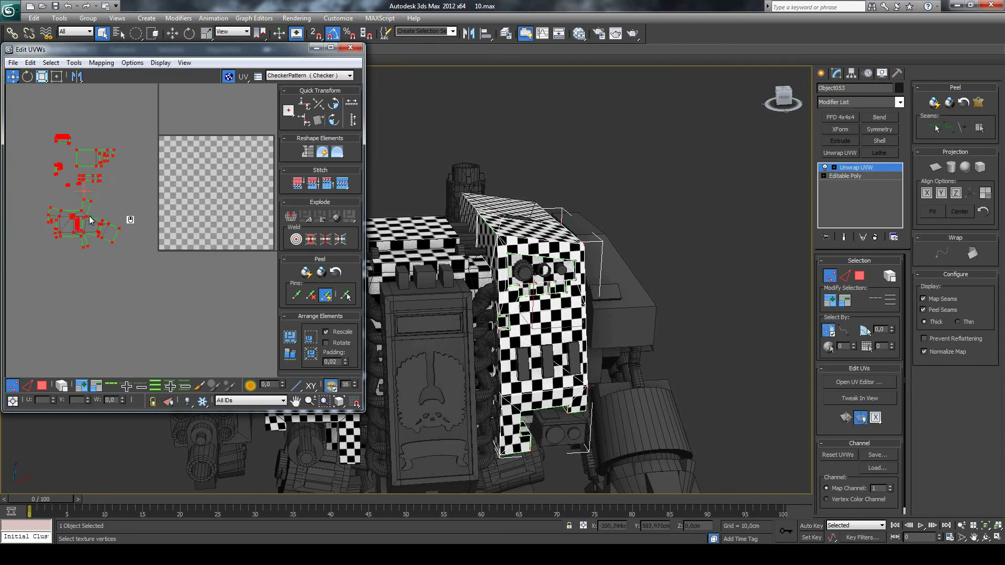
left_click(235, 197)
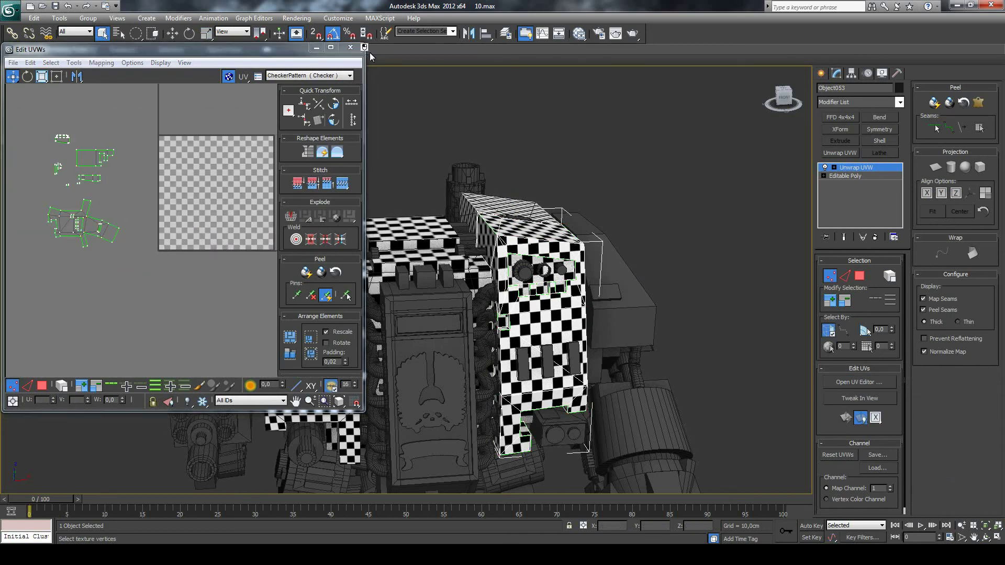
left_click(357, 47)
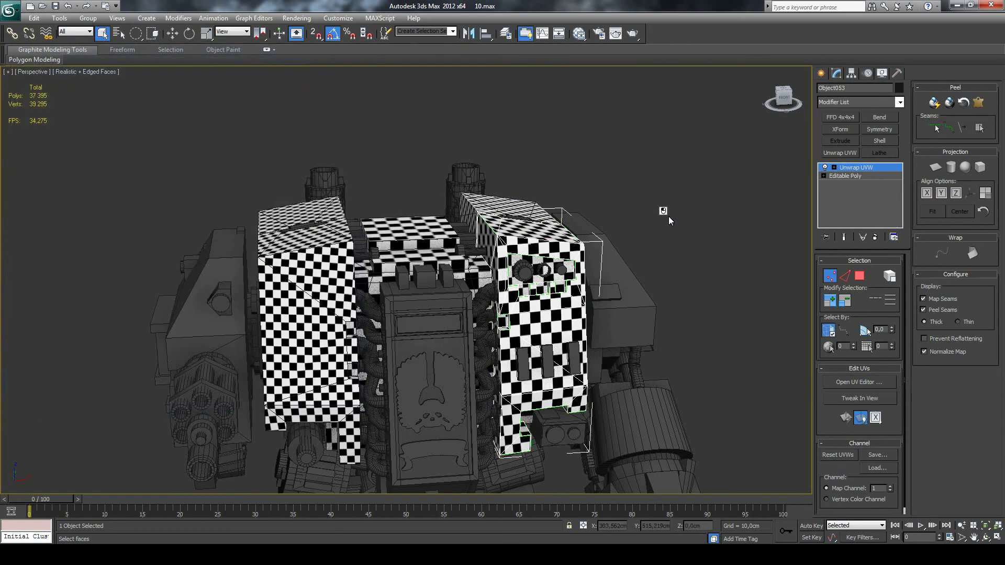
Orbit and pan the view, then select the central chest plate Box002 with the emblem.
left_click(985, 538)
mouse_move(413, 264)
left_mouse_down()
mouse_move(425, 279)
mouse_move(417, 253)
left_mouse_up()
left_click(973, 539)
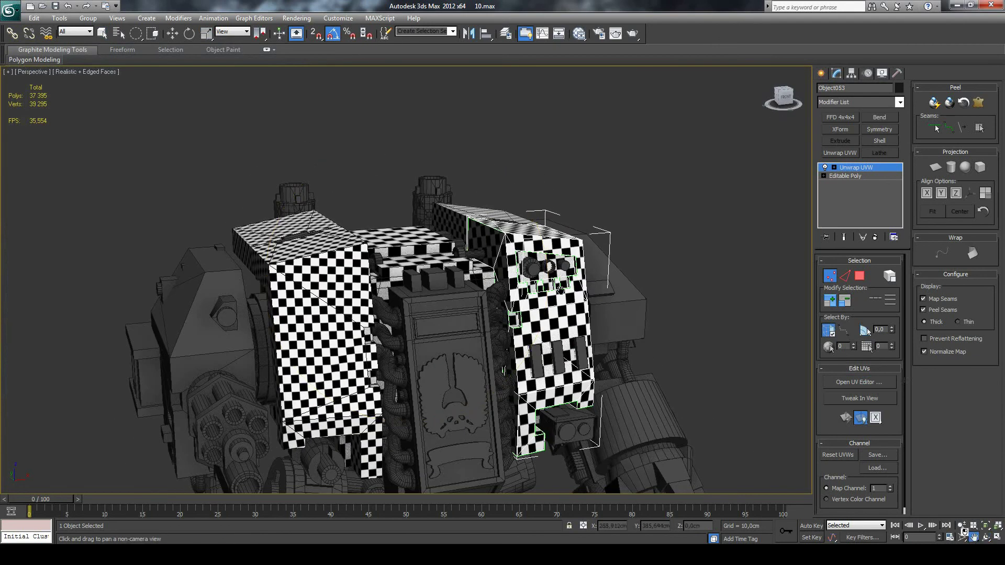
left_click_drag(419, 340, 420, 252)
left_click(98, 36)
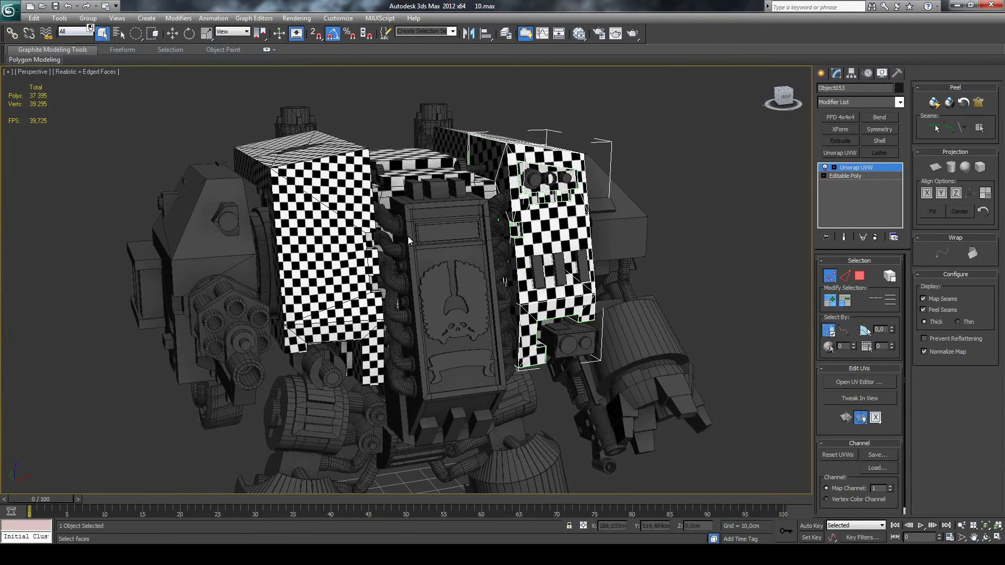
left_click(821, 73)
left_click(424, 257)
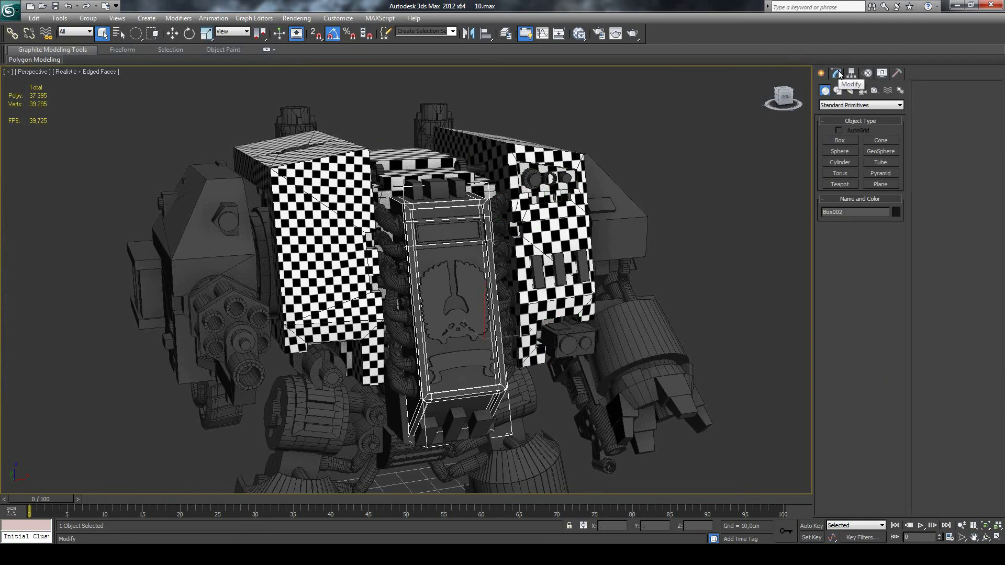
Add the top screen and skull emblem to the selection and hide everything unselected.
left_click(470, 246, "ctrl")
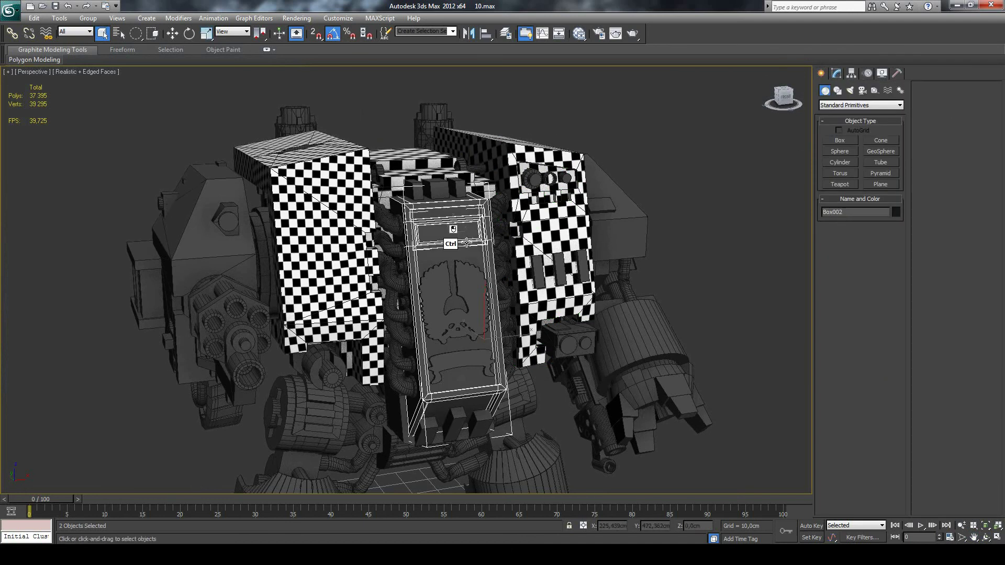
left_click(463, 296, "ctrl")
left_click(881, 74)
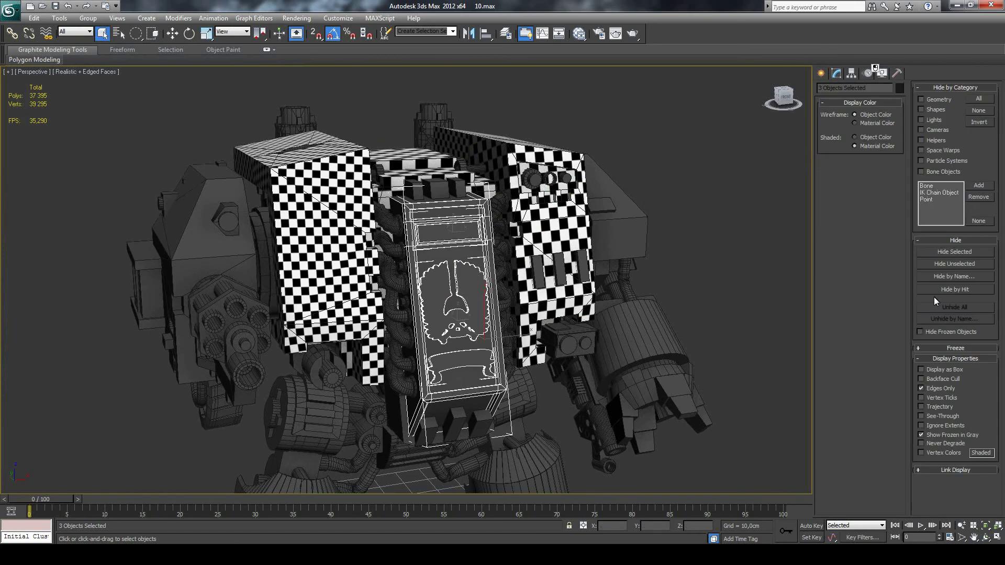
left_click(935, 266)
Select the top screen's polygons, then open Box002 for polygon editing.
left_click(643, 292)
left_click(487, 296)
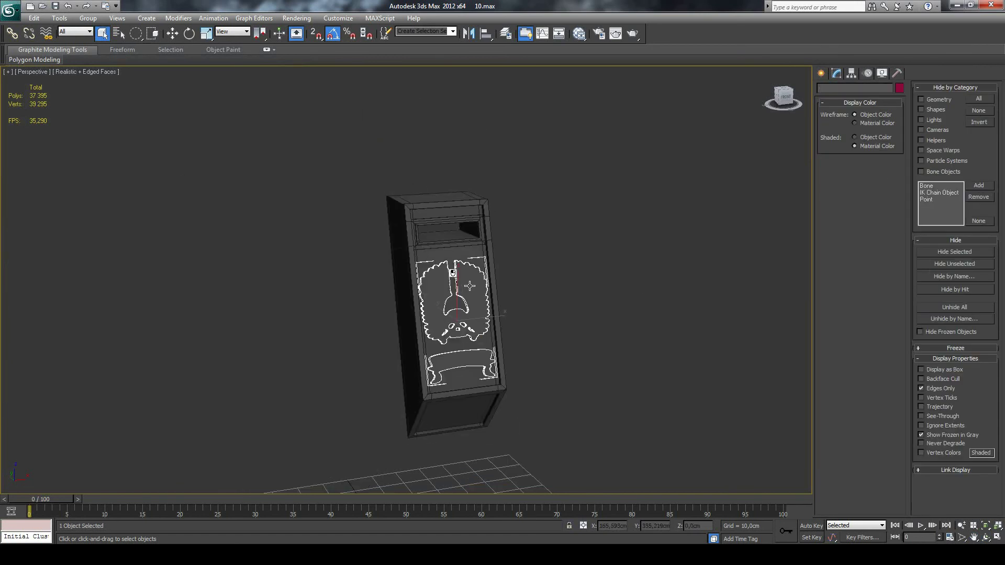
left_click(433, 245)
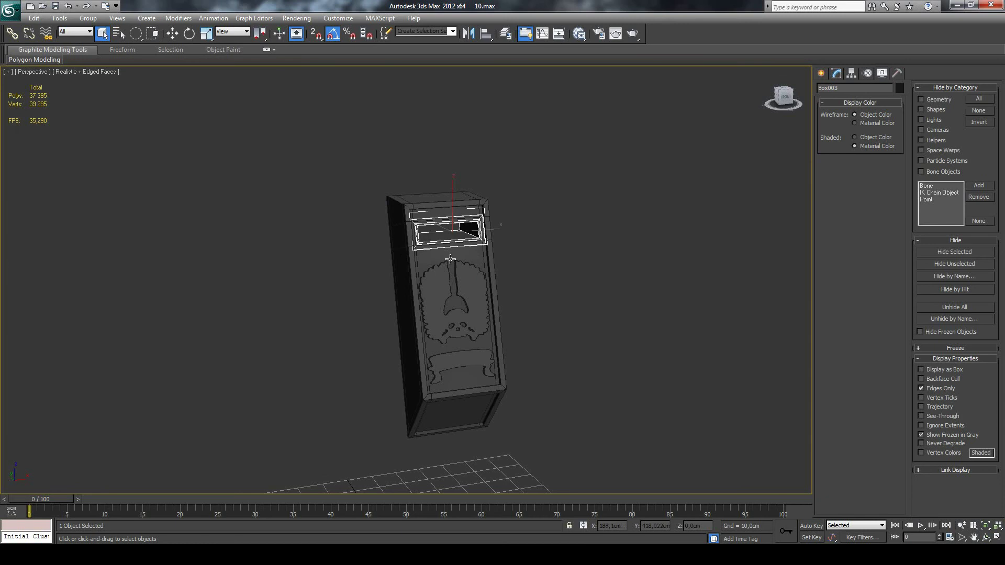
scroll(449, 257, "up", 3)
left_click(836, 73)
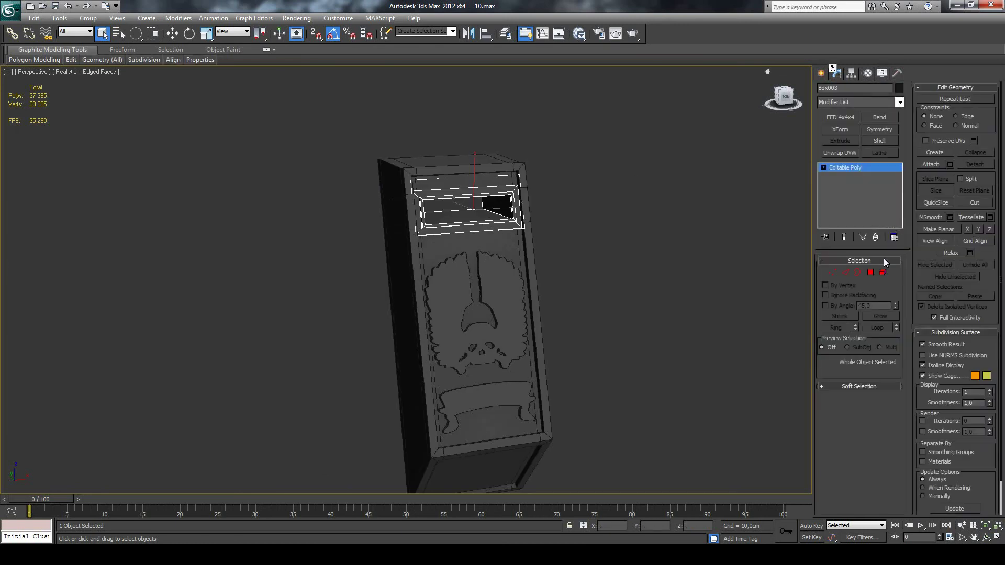
left_click(883, 272)
left_click(500, 225)
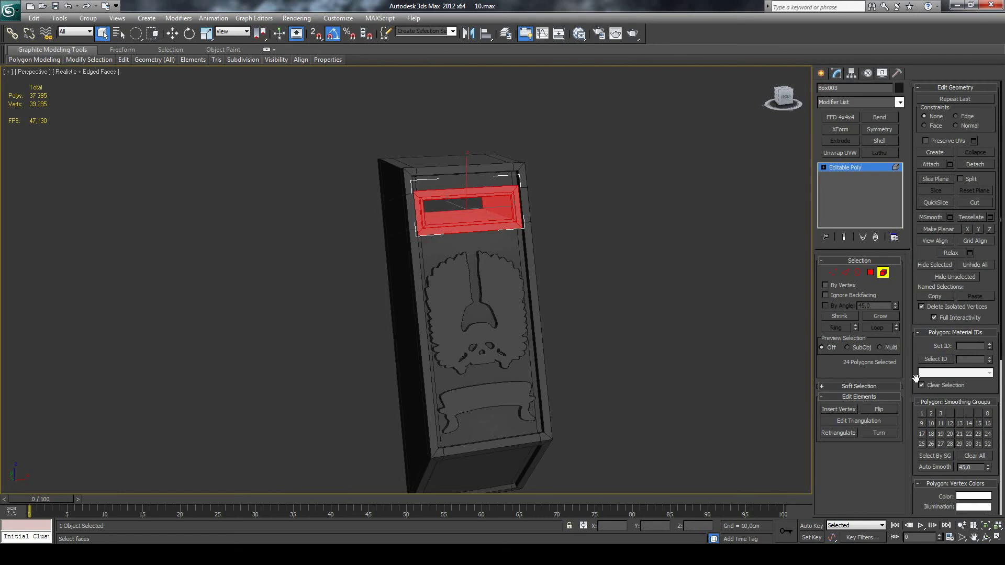
left_click(822, 73)
left_click(840, 76)
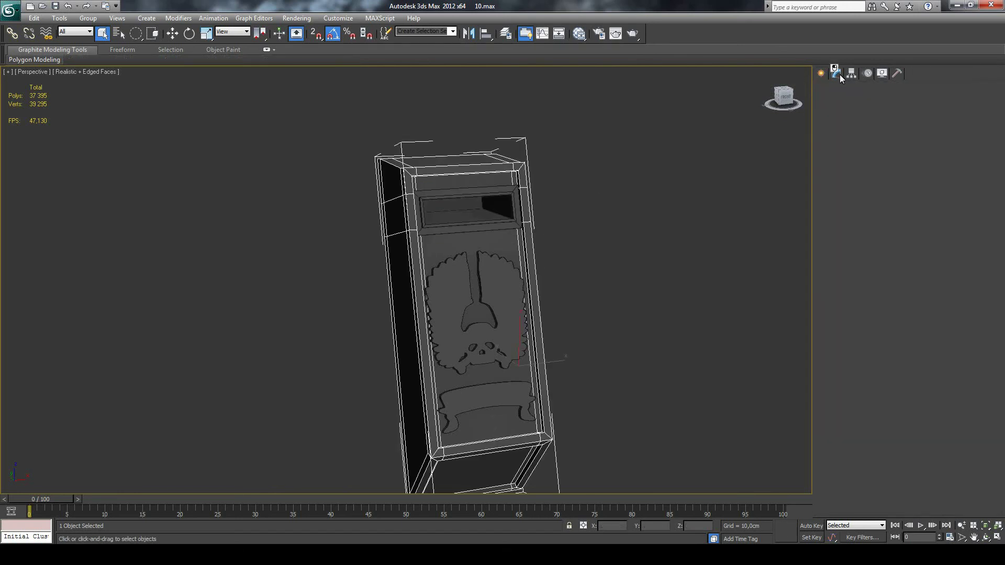
left_click(883, 273)
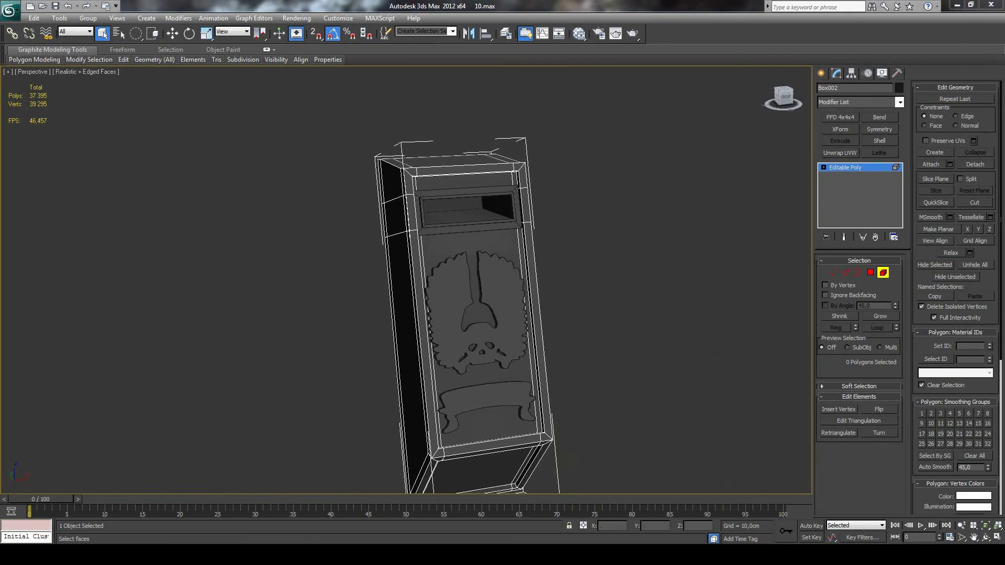
Start the frame selection in Polygon mode with one side strip of Box002.
key("ctrl+a")
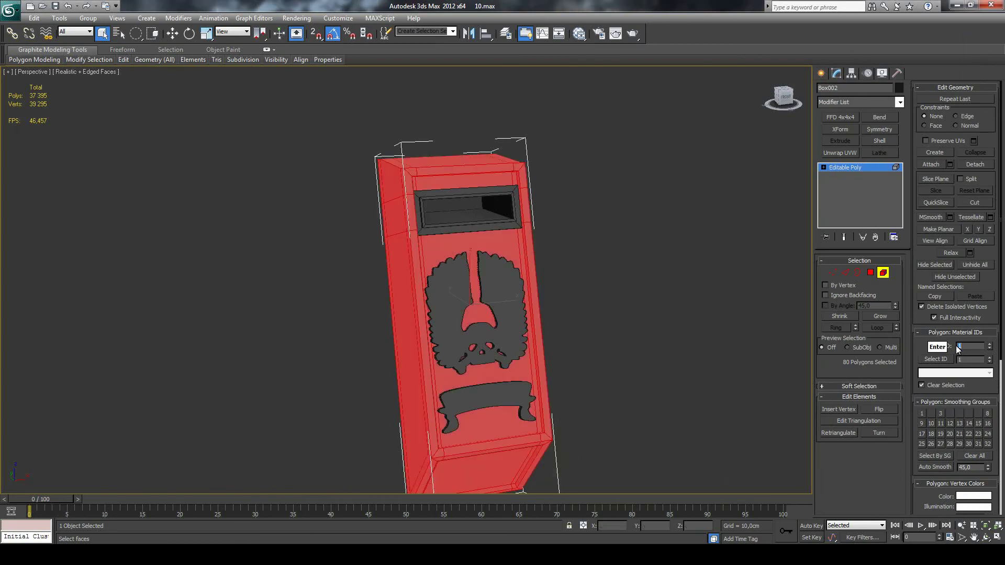
left_click(870, 272)
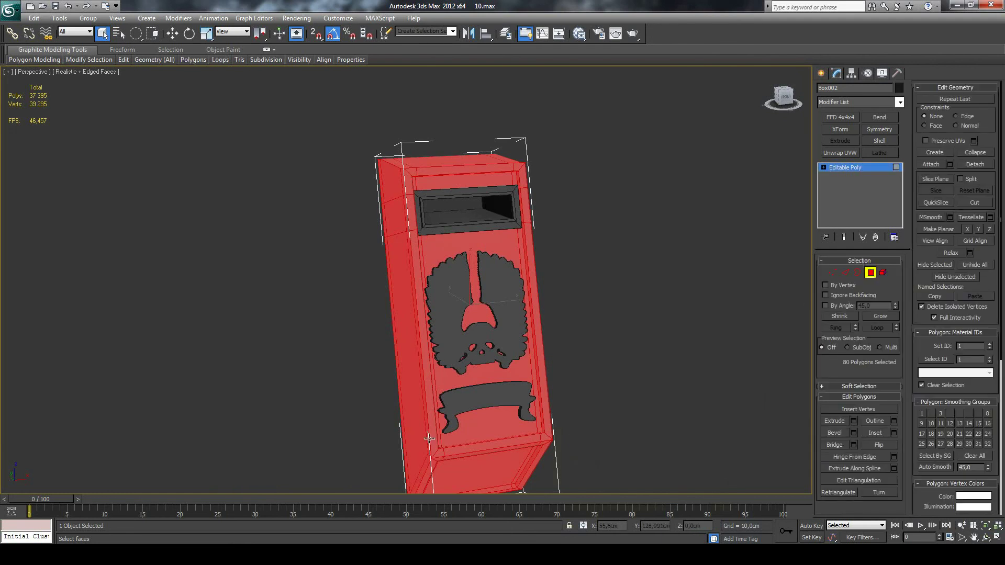
left_click(417, 425)
left_click(987, 538)
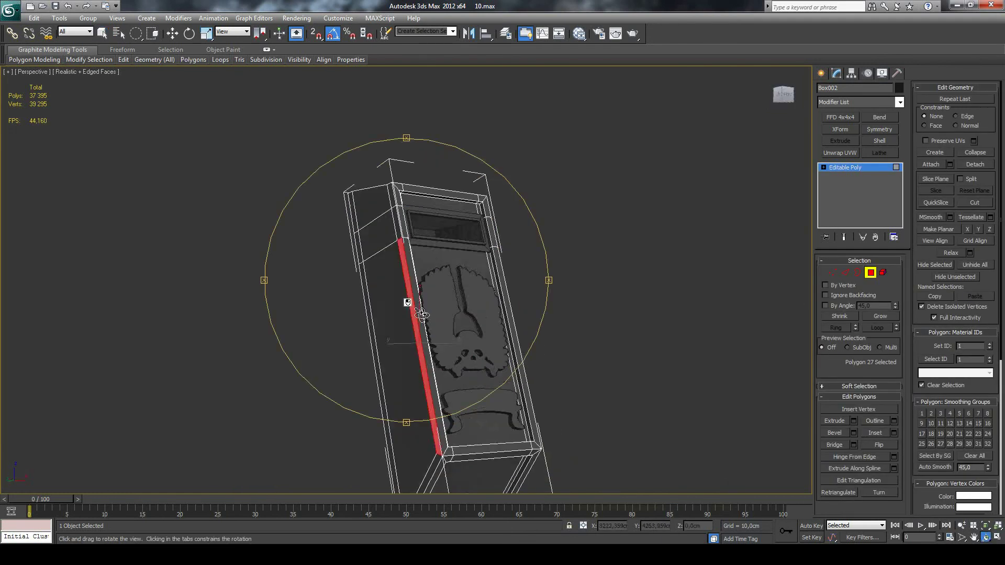
left_click_drag(413, 314, 454, 313)
left_click(102, 33)
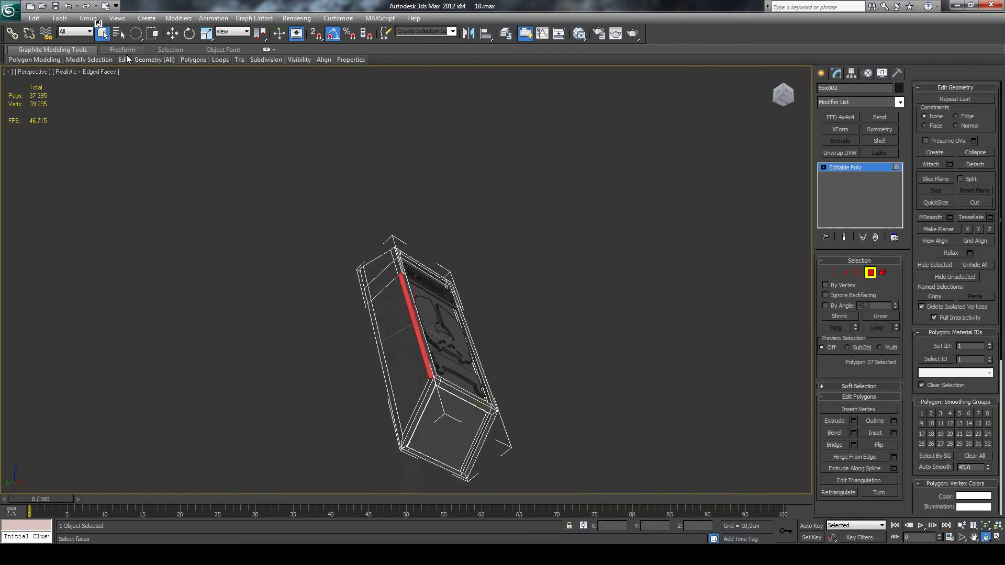
left_click(423, 390, "ctrl")
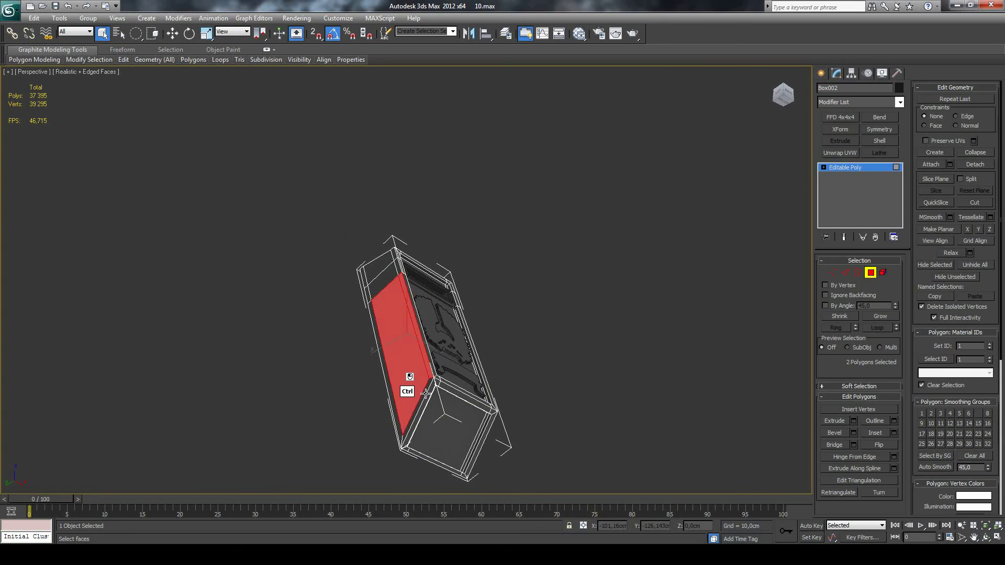
key("ctrl+z")
Add the lower-left and lower-right strips, right edge and bottom corner polygons.
left_click(426, 392, "ctrl")
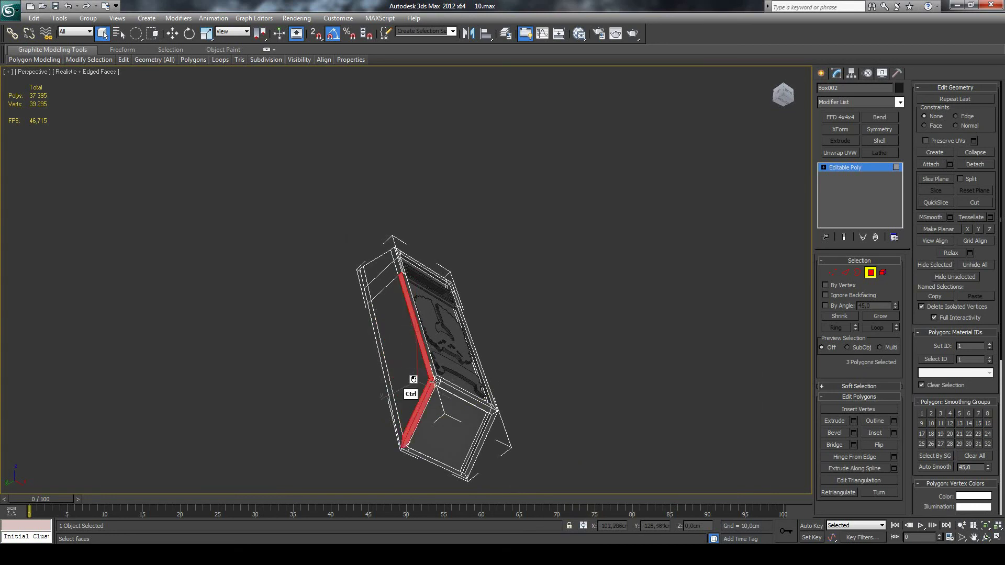
left_click(430, 370, "ctrl")
left_click(449, 386, "ctrl")
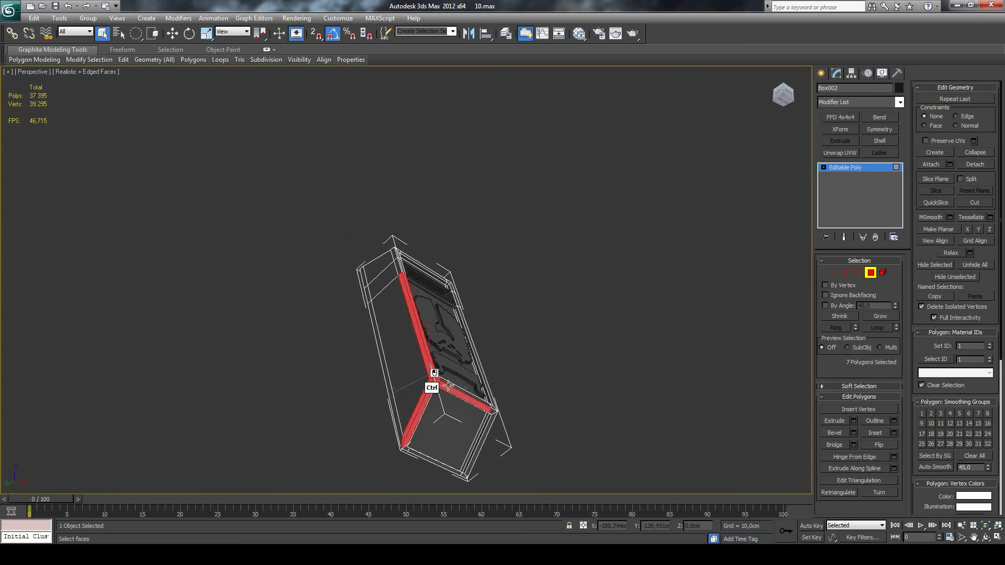
left_click(489, 410, "ctrl")
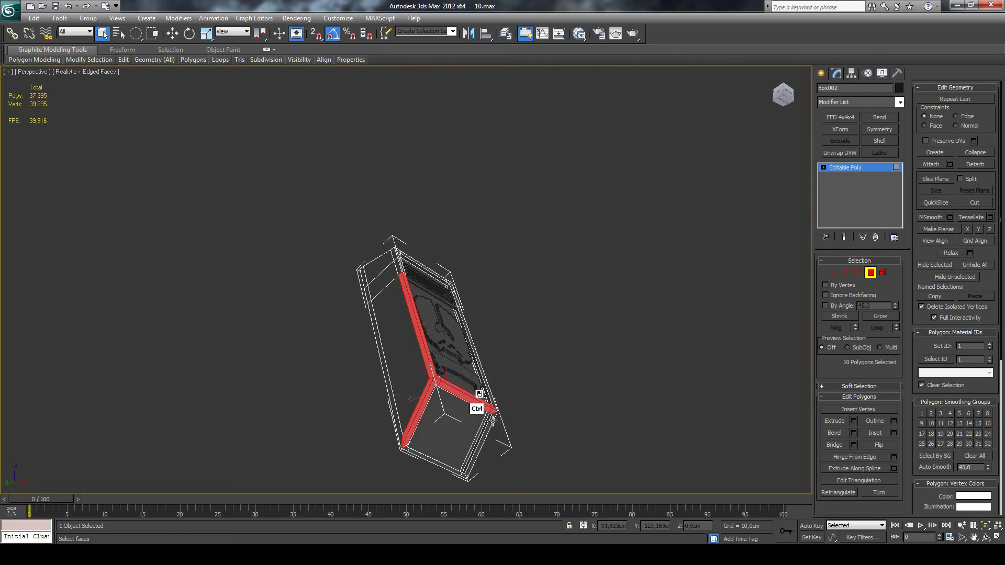
left_click(491, 419, "ctrl")
left_click(465, 475, "ctrl")
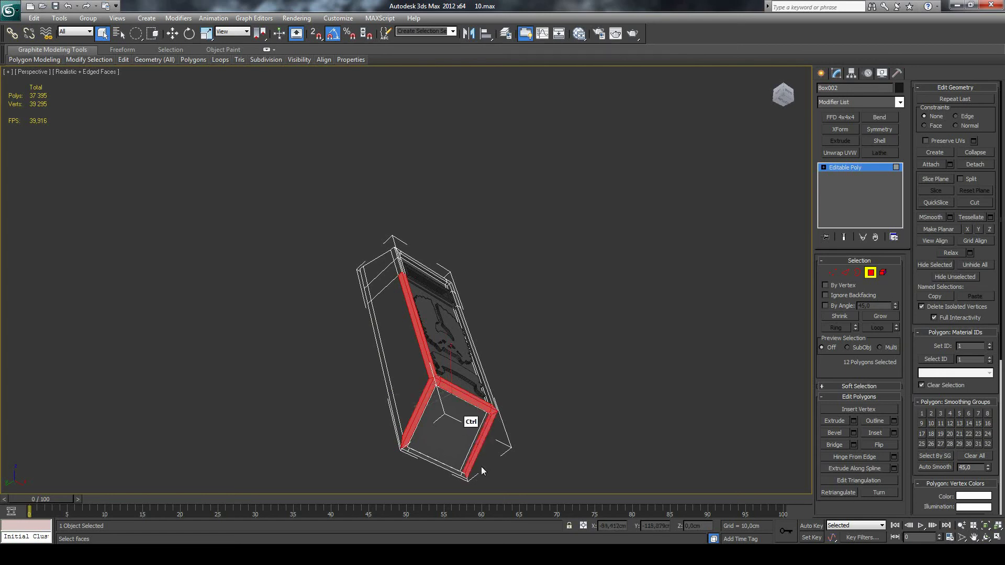
left_click(402, 447, "ctrl")
left_click(429, 470, "ctrl")
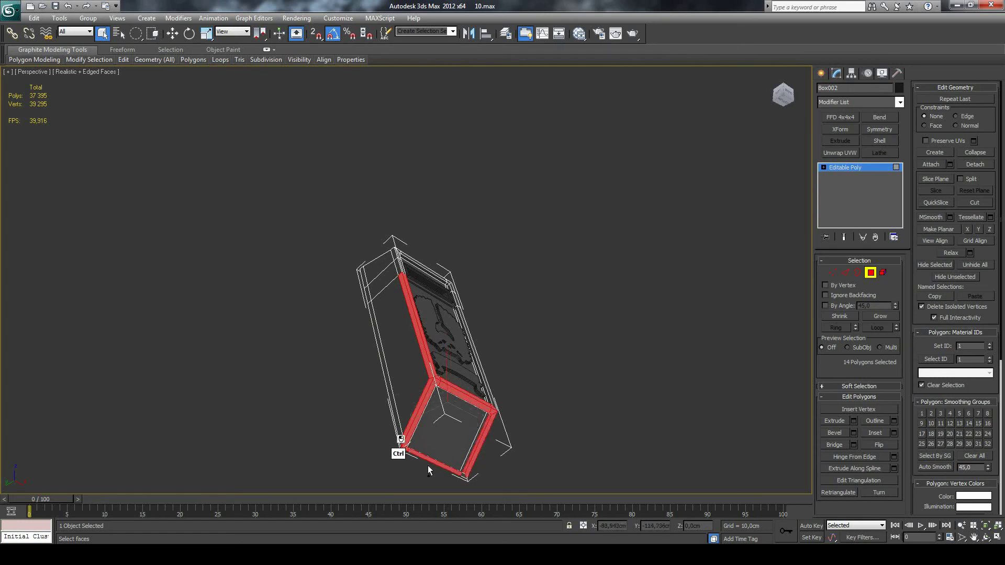
left_click(464, 475, "ctrl")
From an underside view, add the inner left and bottom rim strips.
left_click(987, 537)
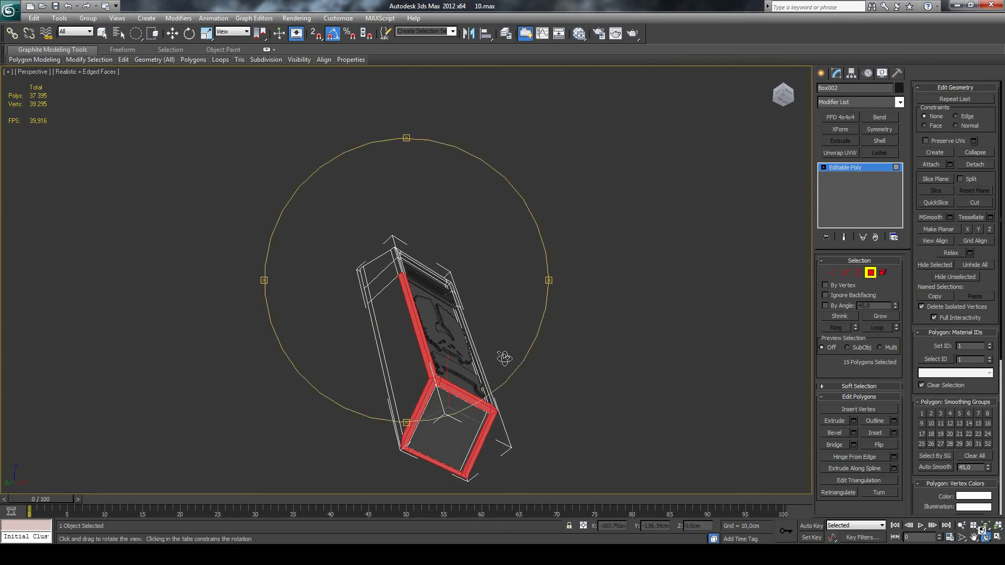
mouse_move(503, 354)
left_mouse_down()
mouse_move(450, 278)
mouse_move(443, 333)
mouse_move(407, 354)
mouse_move(377, 352)
left_mouse_up()
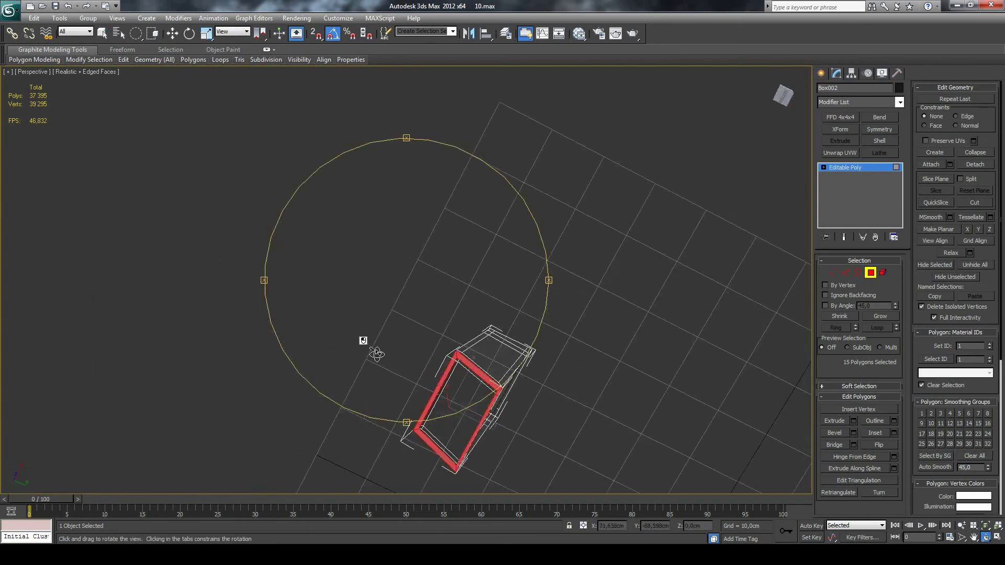
left_click_drag(424, 385, 433, 397)
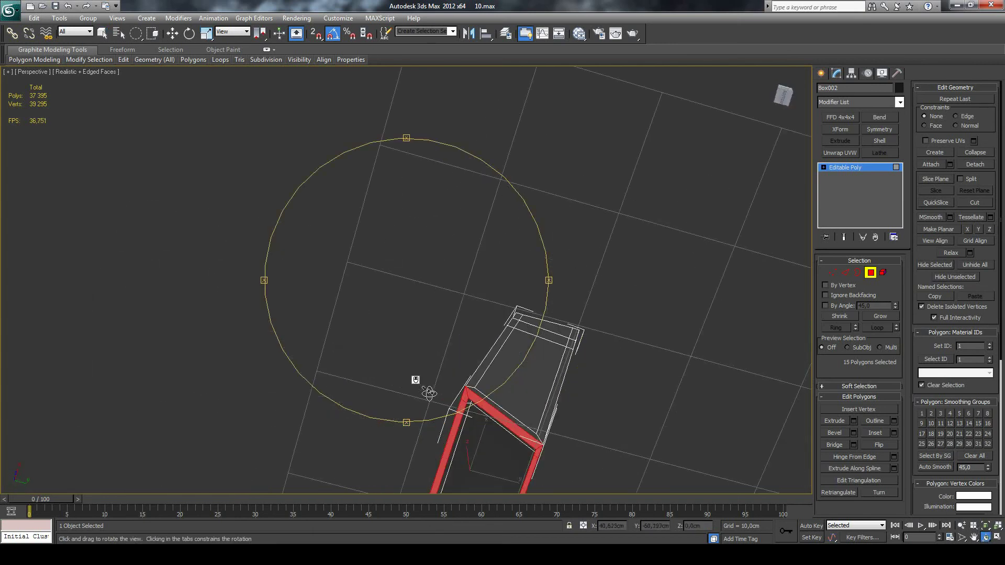
left_click(974, 537)
mouse_move(586, 341)
left_mouse_down()
mouse_move(525, 179)
mouse_move(511, 271)
left_mouse_up()
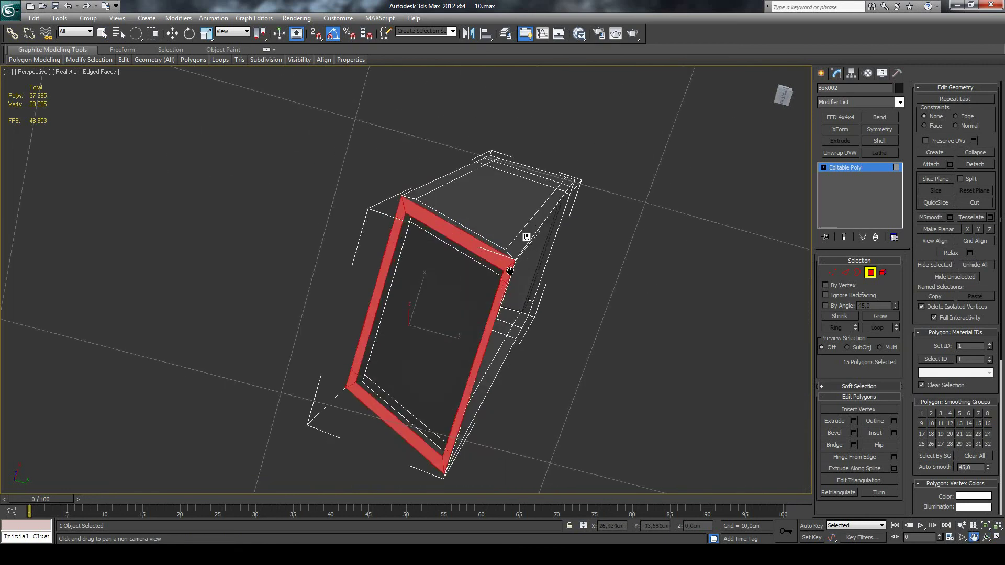
left_click(103, 35)
left_click(394, 270, "ctrl")
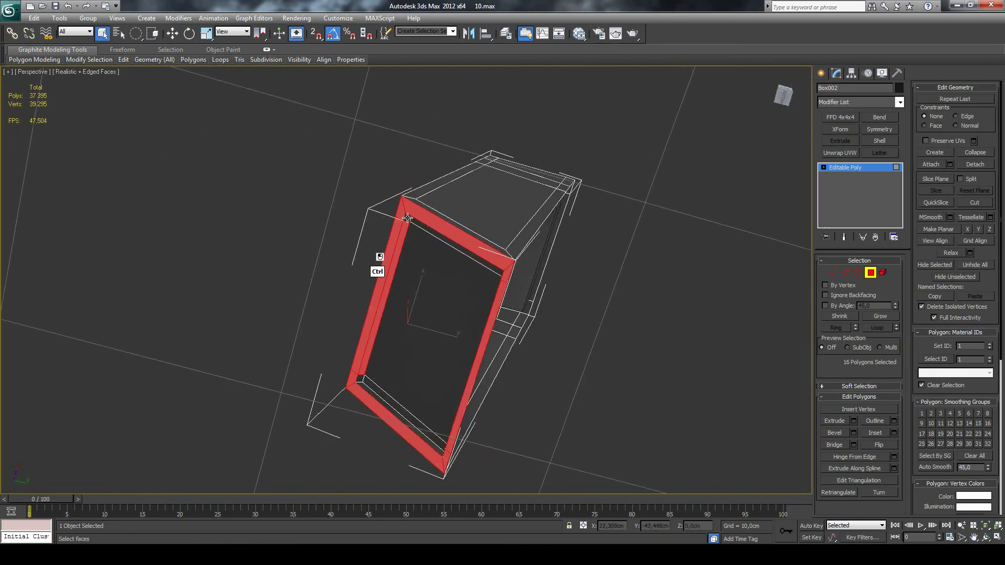
left_click(361, 379, "ctrl")
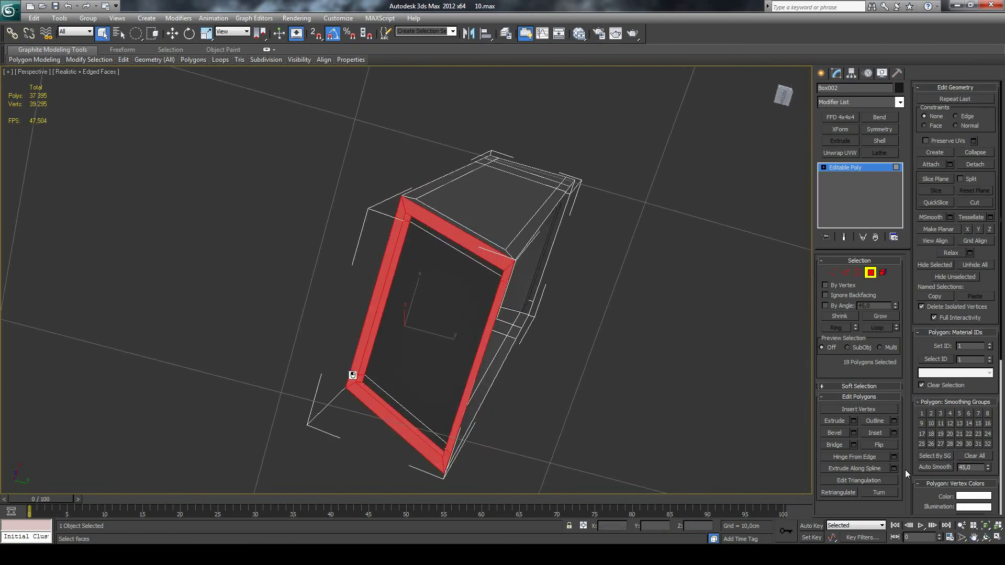
Add another rim polygon and the right-side frame strip faces.
left_click(986, 538)
left_click_drag(453, 270, 518, 291)
mouse_move(449, 237)
left_mouse_down()
mouse_move(415, 231)
mouse_move(415, 252)
left_mouse_up()
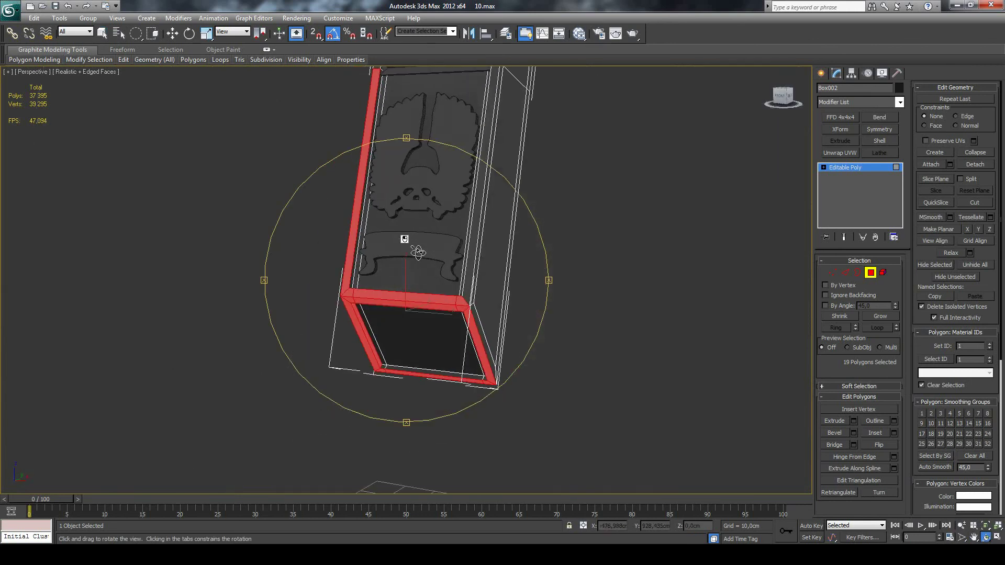
left_click(102, 33)
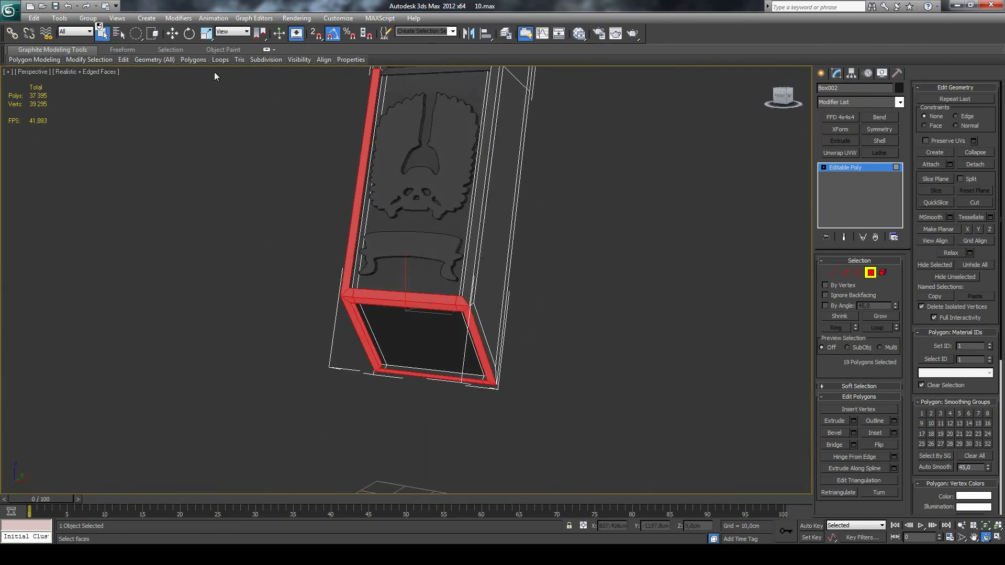
left_click(367, 167, "ctrl")
left_click(478, 217, "ctrl")
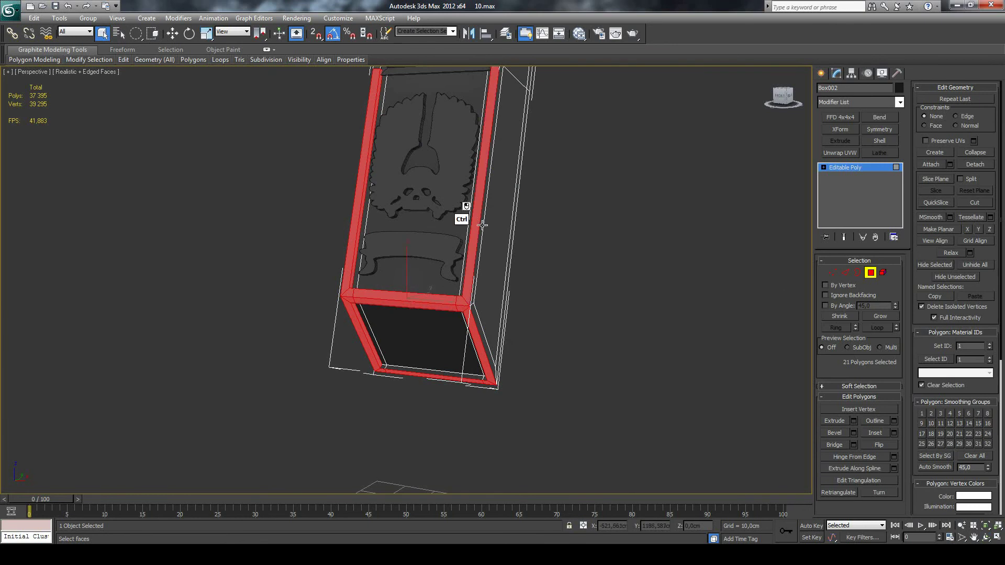
left_click(498, 364, "ctrl")
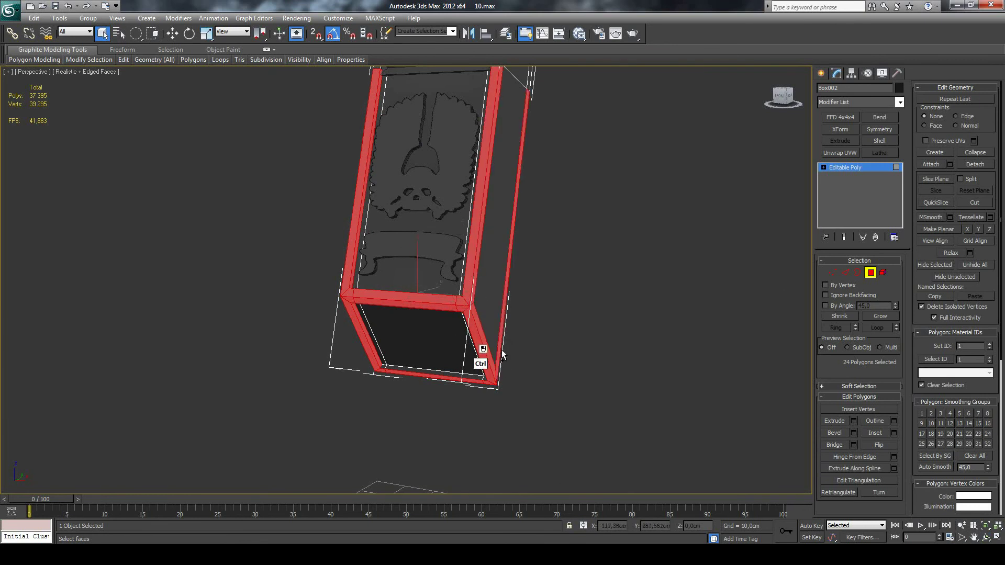
middle_click_drag(482, 348, 501, 119, "alt")
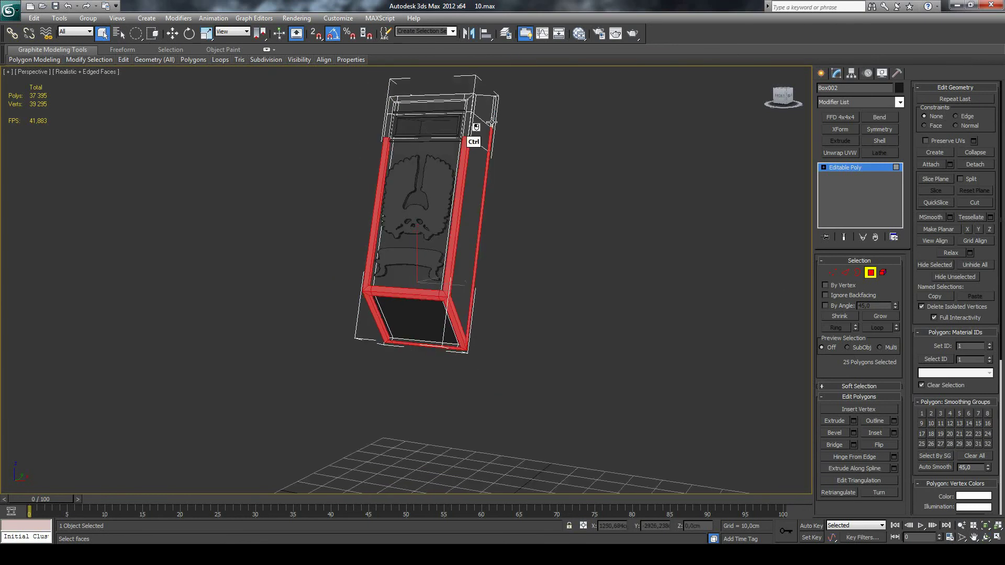
Add the upper-right strip, top front edge and top-left corner frame faces.
left_click(481, 124, "ctrl")
left_click(470, 128, "ctrl")
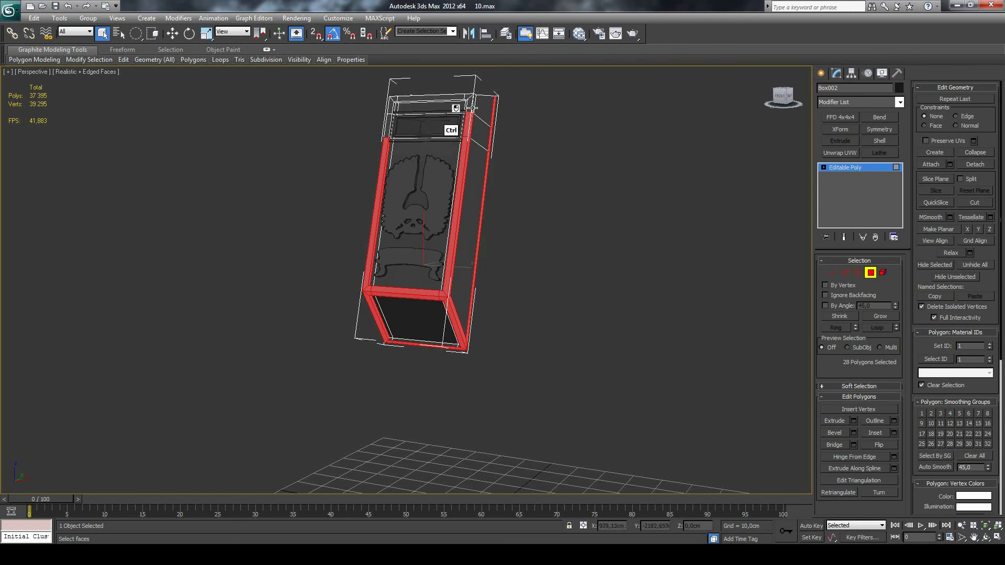
left_click(468, 112, "ctrl")
left_click(461, 97, "ctrl")
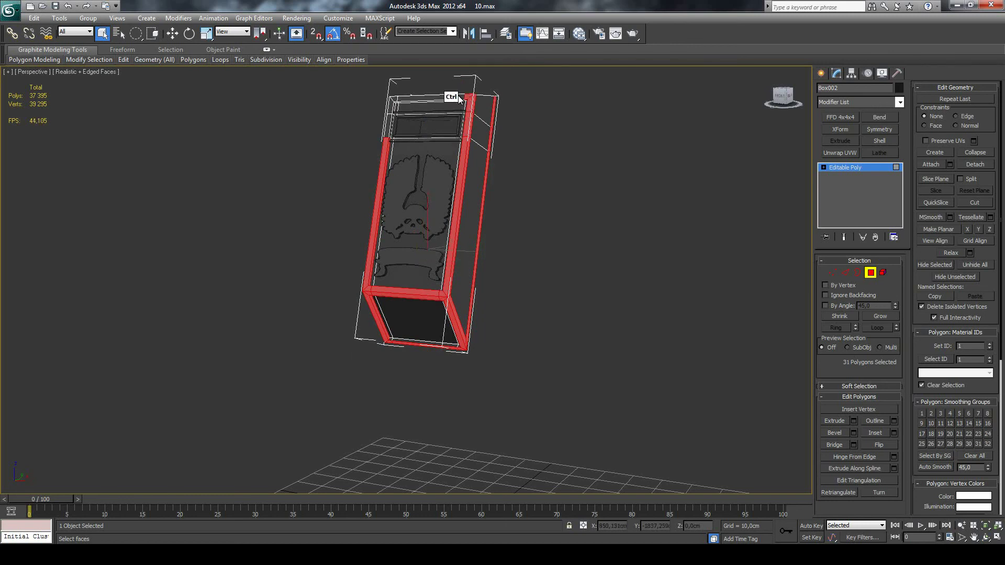
left_click(458, 99, "ctrl")
left_click(390, 103, "ctrl")
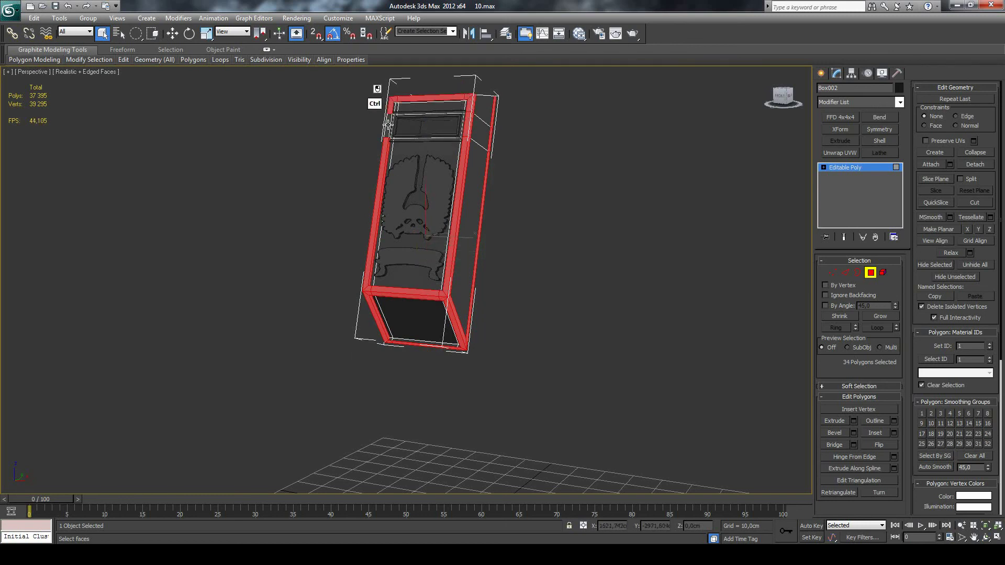
left_click(392, 126, "ctrl")
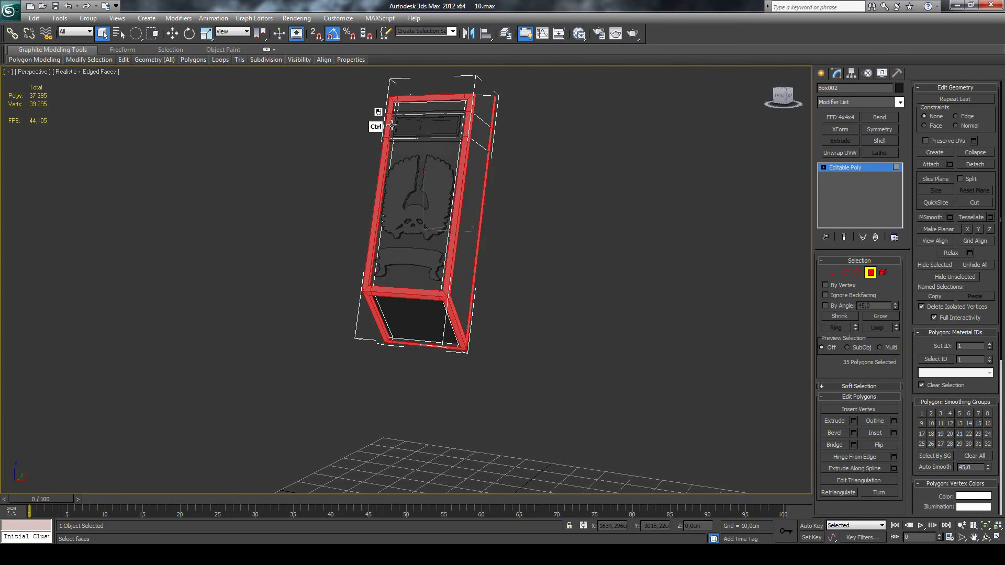
left_click(395, 104, "ctrl")
Add the top frame's inner edge faces and the top-right corner face.
scroll(403, 92, "up", 3)
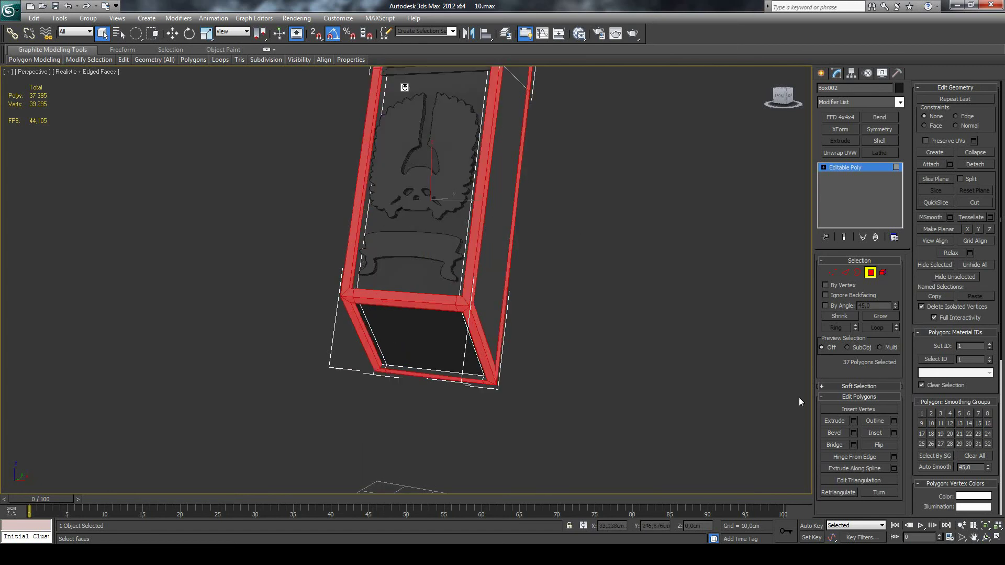
left_click(974, 537)
left_click_drag(576, 131, 560, 297)
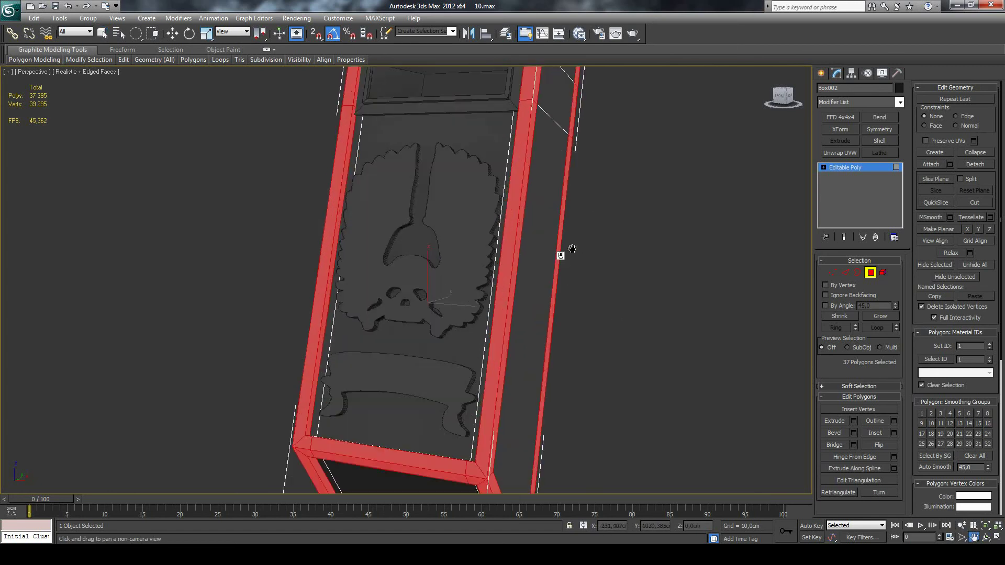
left_click(102, 33)
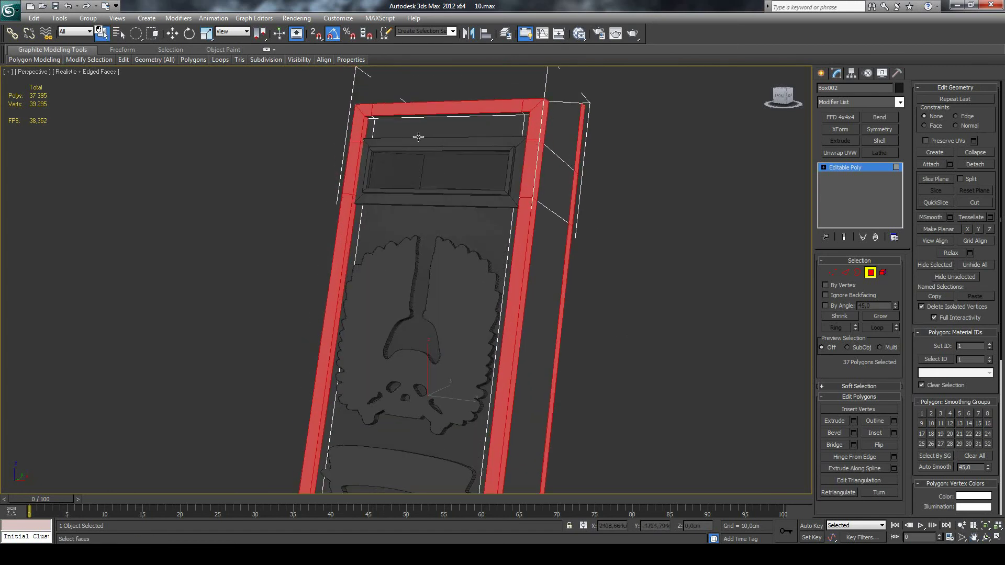
left_click(368, 117, "ctrl")
left_click(516, 114, "ctrl")
left_click(527, 114, "ctrl")
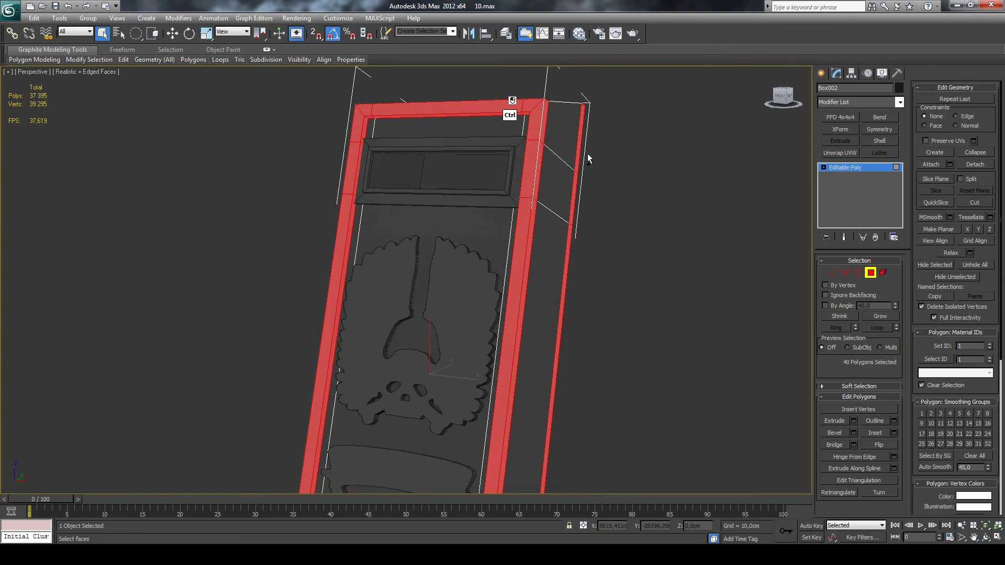
Add right frame faces near the top corner, keeping back panel and relief unselected.
left_click(986, 537)
left_click_drag(473, 266, 440, 206)
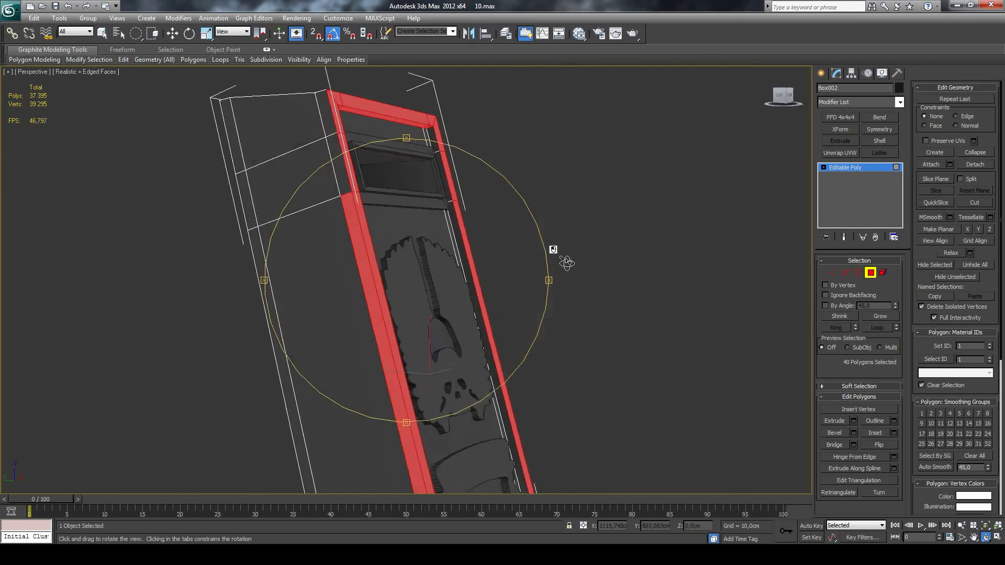
left_click(101, 34)
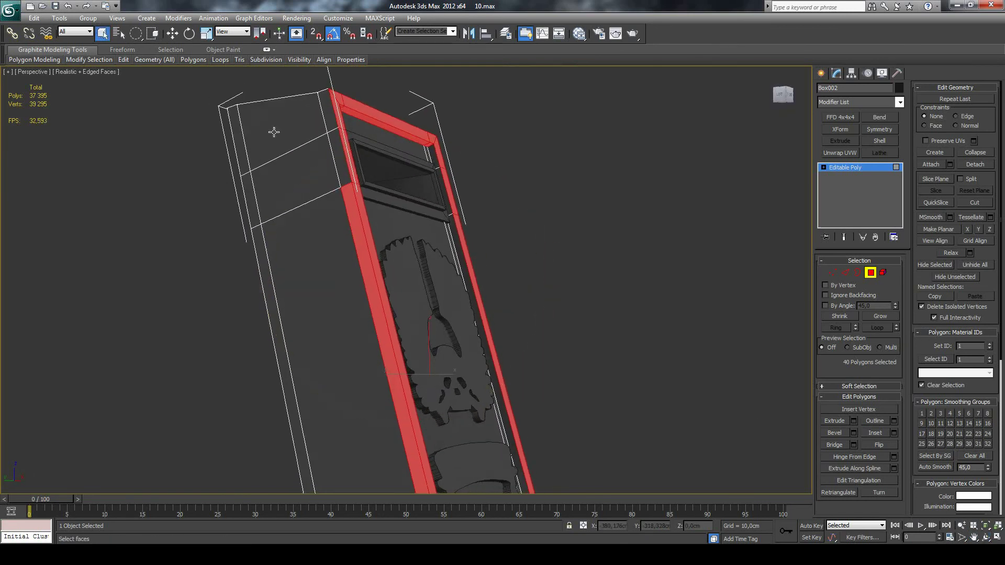
left_click(432, 160, "ctrl")
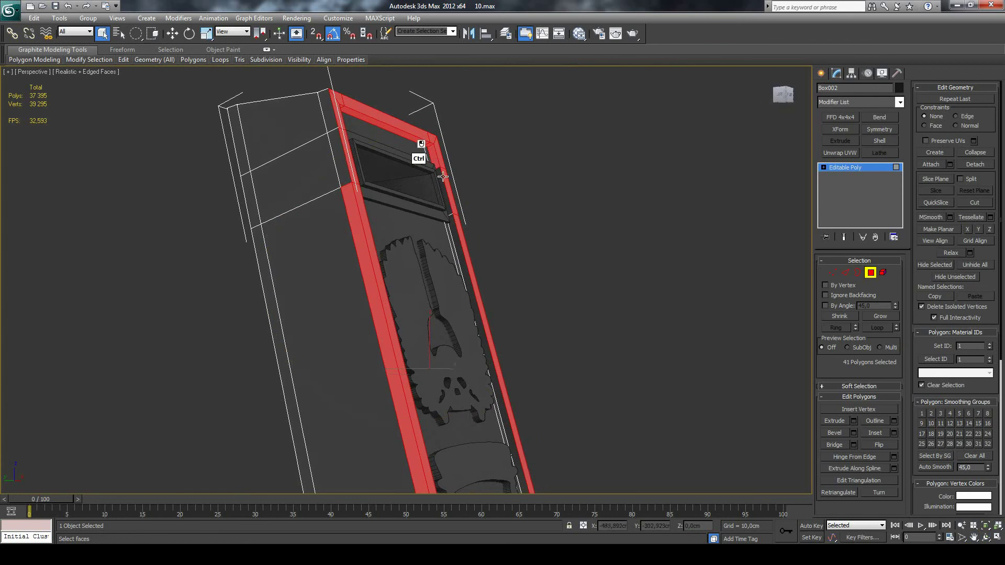
left_click(451, 225, "ctrl")
scroll(452, 225, "down", 2)
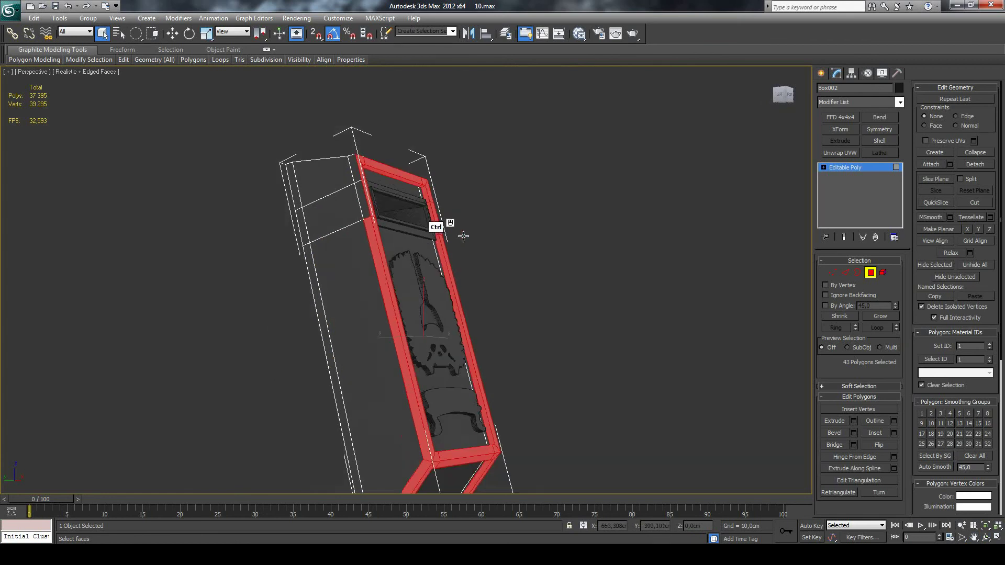
left_click(986, 538)
mouse_move(466, 287)
left_mouse_down()
mouse_move(455, 337)
mouse_move(492, 331)
mouse_move(449, 321)
mouse_move(417, 328)
mouse_move(440, 337)
mouse_move(440, 351)
left_mouse_up()
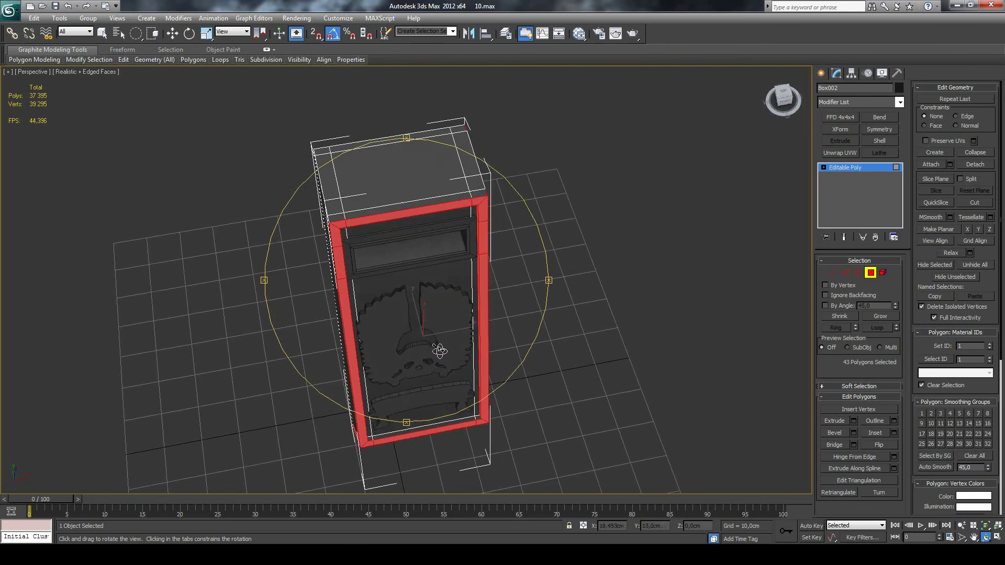
left_click(102, 33)
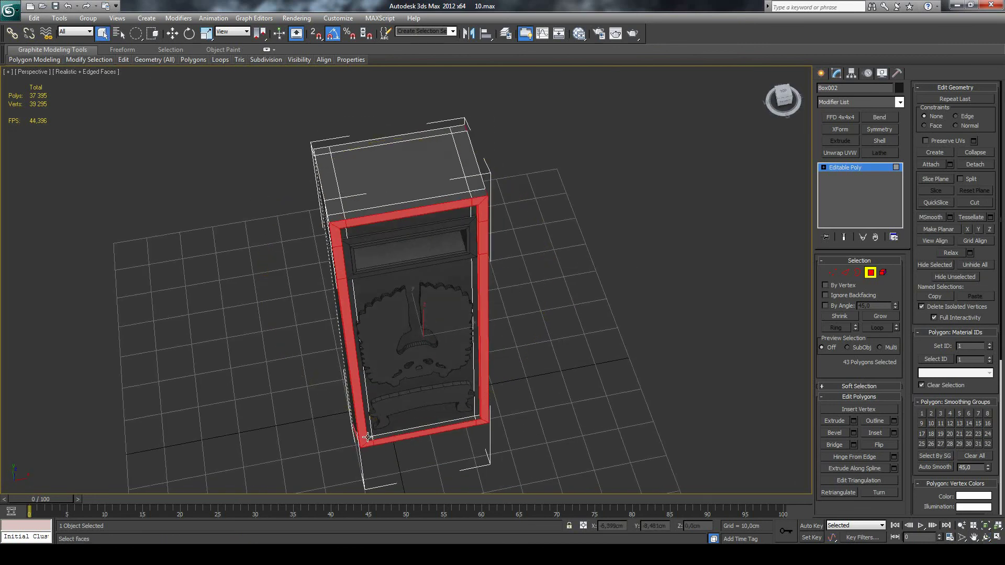
left_click(381, 434, "ctrl")
left_click(414, 430, "alt")
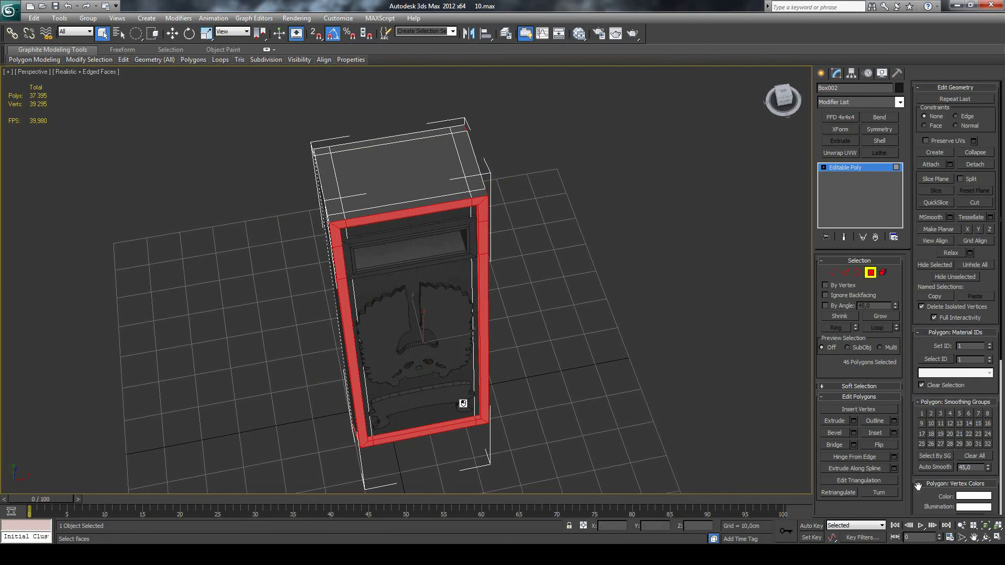
Add the front strip faces up to the top, bringing the frame to 51 polygons.
left_click(986, 538)
mouse_move(531, 347)
left_mouse_down()
mouse_move(487, 211)
mouse_move(496, 227)
mouse_move(536, 234)
mouse_move(579, 306)
mouse_move(698, 265)
mouse_move(655, 288)
mouse_move(569, 274)
left_mouse_up()
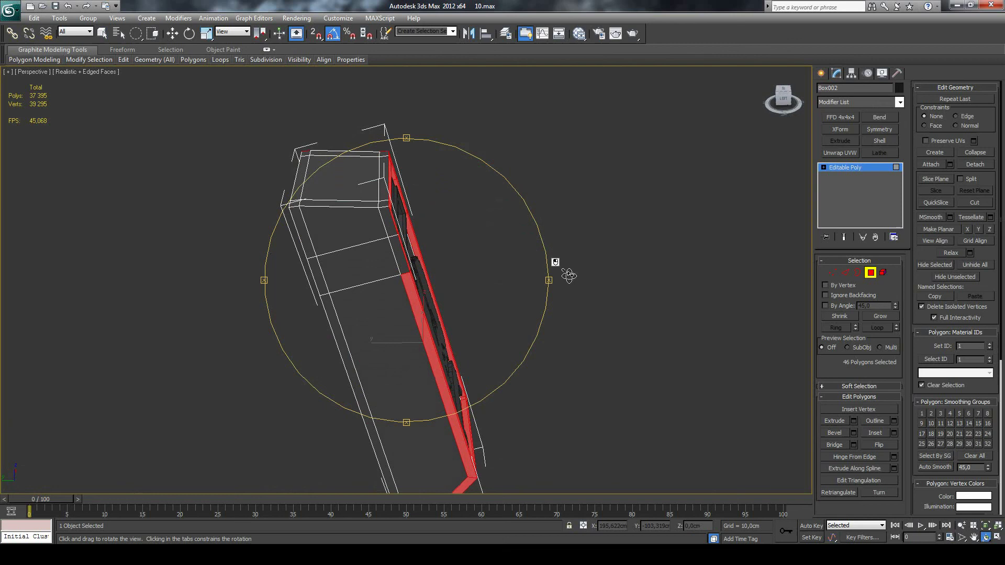
left_click(102, 33)
left_click(385, 251, "ctrl")
left_click(384, 222, "ctrl")
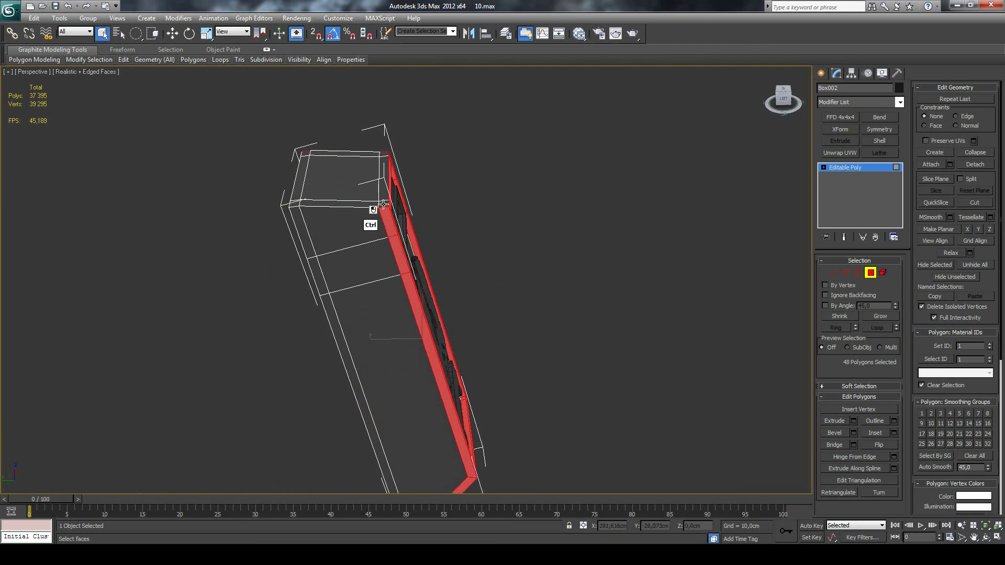
left_click(383, 196, "ctrl")
left_click(383, 168, "ctrl")
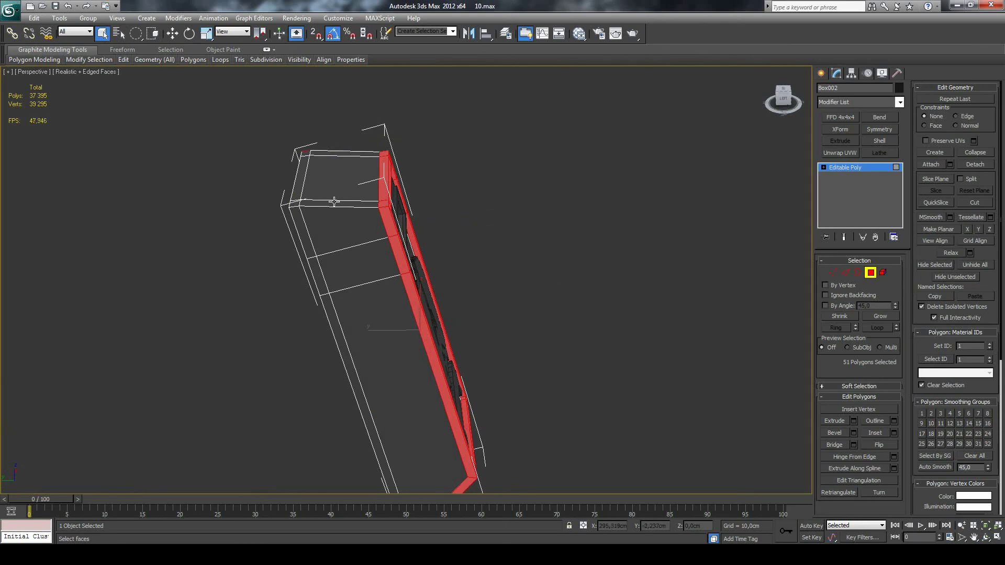
left_click(986, 538)
mouse_move(522, 330)
left_mouse_down()
mouse_move(449, 294)
mouse_move(460, 207)
mouse_move(402, 222)
mouse_move(348, 191)
mouse_move(329, 236)
mouse_move(465, 186)
mouse_move(443, 228)
mouse_move(424, 197)
mouse_move(431, 168)
mouse_move(445, 175)
mouse_move(405, 211)
mouse_move(417, 198)
mouse_move(486, 237)
mouse_move(397, 229)
mouse_move(426, 240)
left_mouse_up()
Add the bottom rail, front-left strip and top-left corner faces, totalling 60 polygons.
left_click(102, 33)
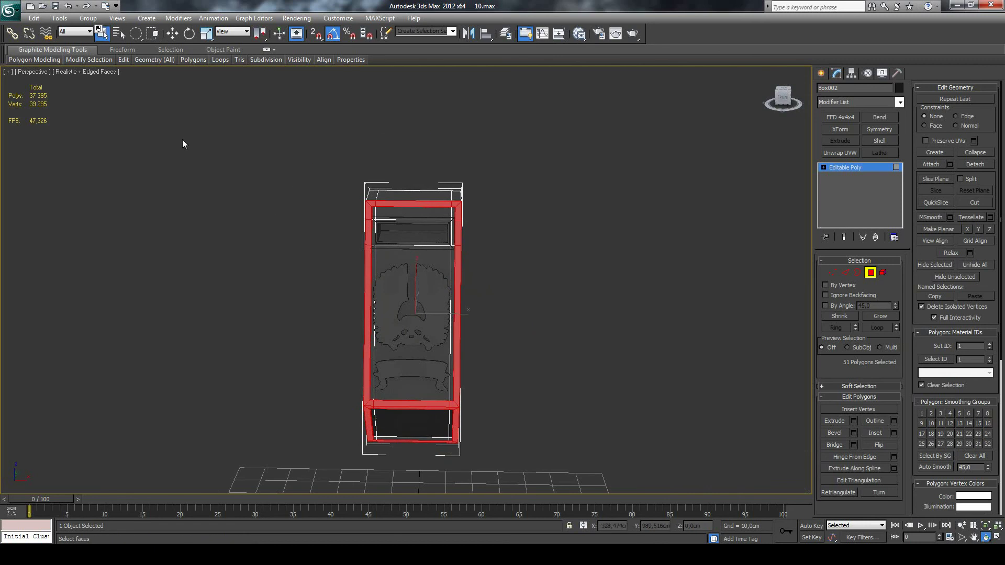
left_click(442, 440, "ctrl")
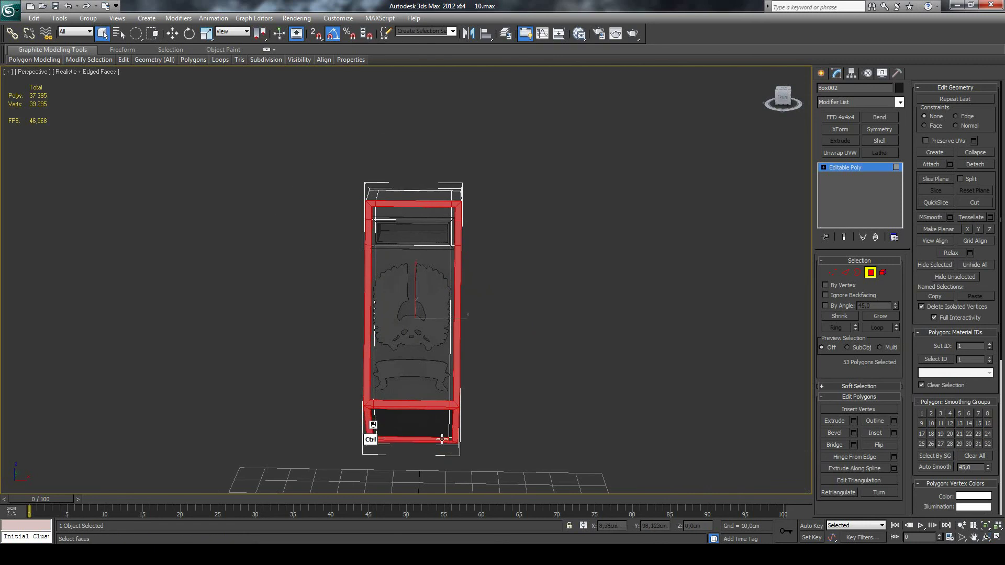
left_click(448, 439, "ctrl")
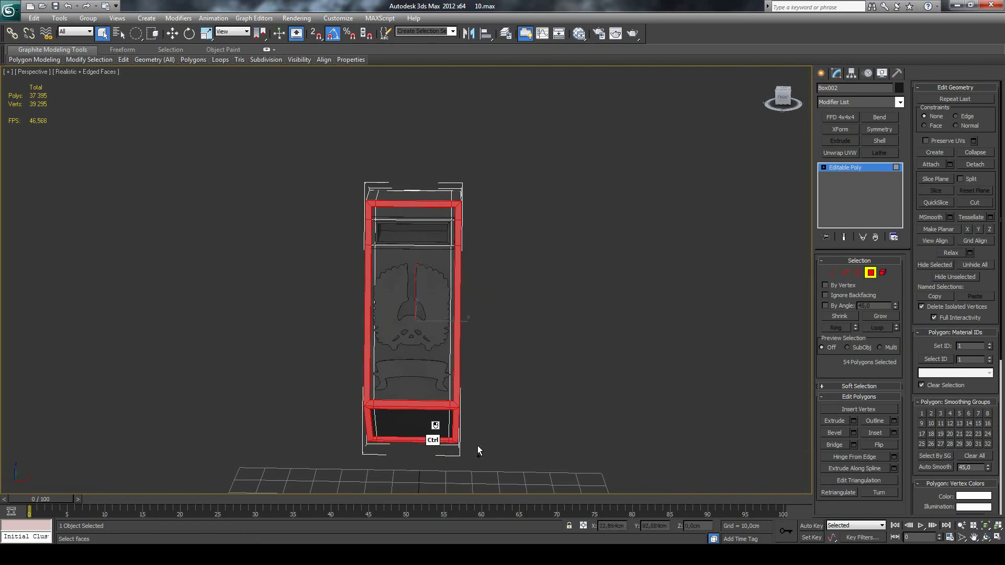
left_click(987, 541)
mouse_move(408, 293)
left_mouse_down()
mouse_move(512, 238)
mouse_move(518, 287)
left_mouse_up()
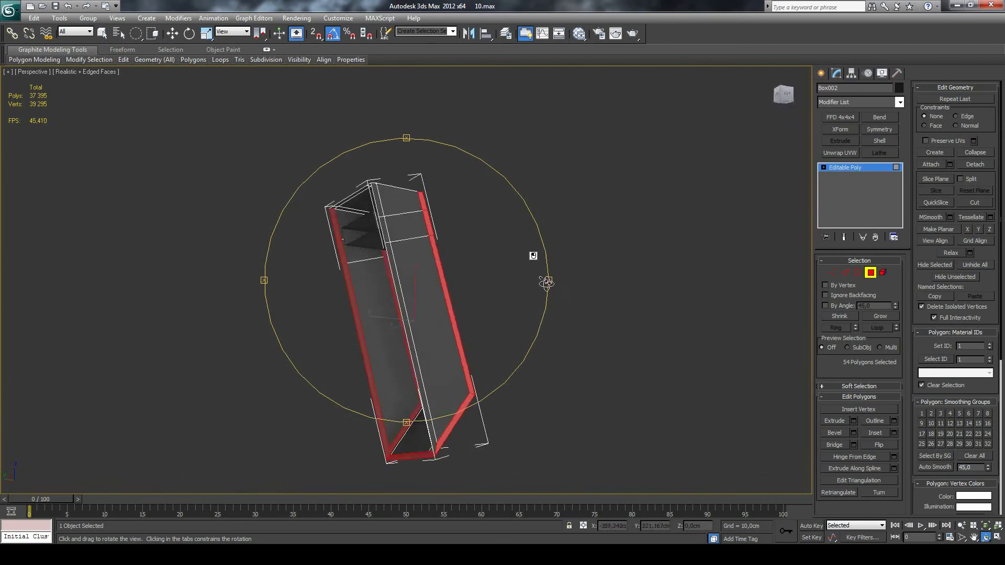
left_click(103, 33)
left_click(356, 233, "ctrl")
left_click(347, 260, "ctrl")
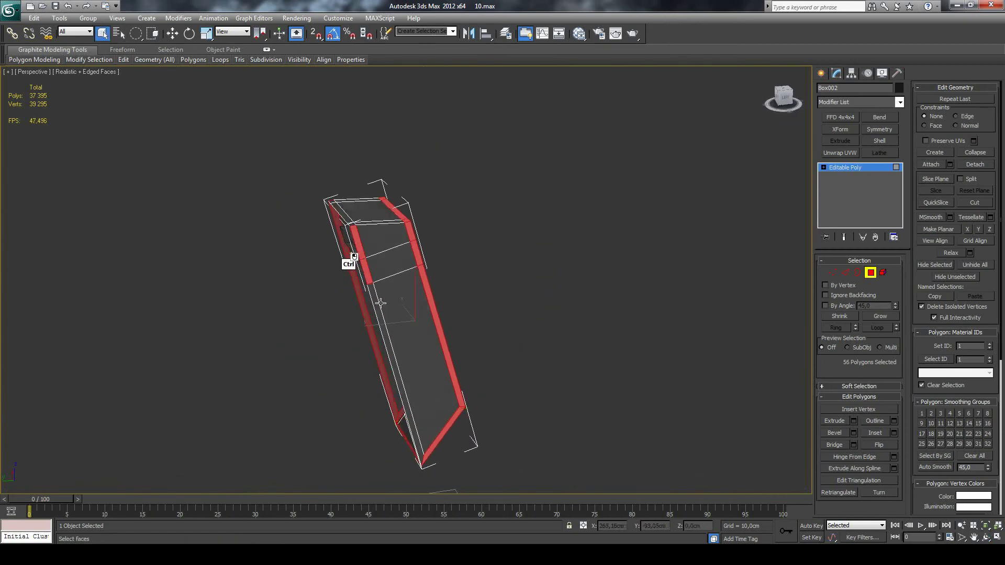
left_click(357, 292, "ctrl")
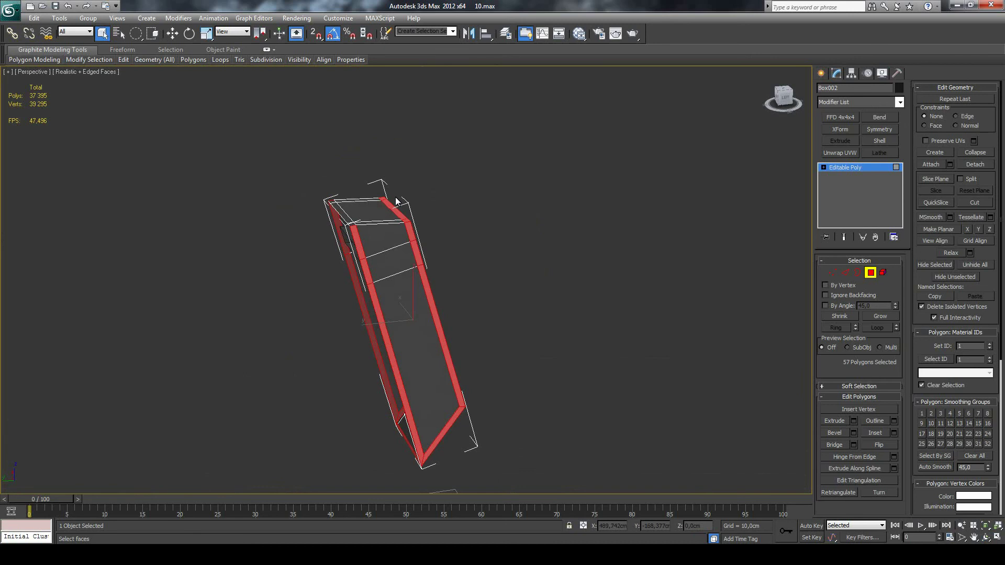
left_click(339, 224, "ctrl")
left_click(333, 203, "ctrl")
left_click(330, 202, "ctrl")
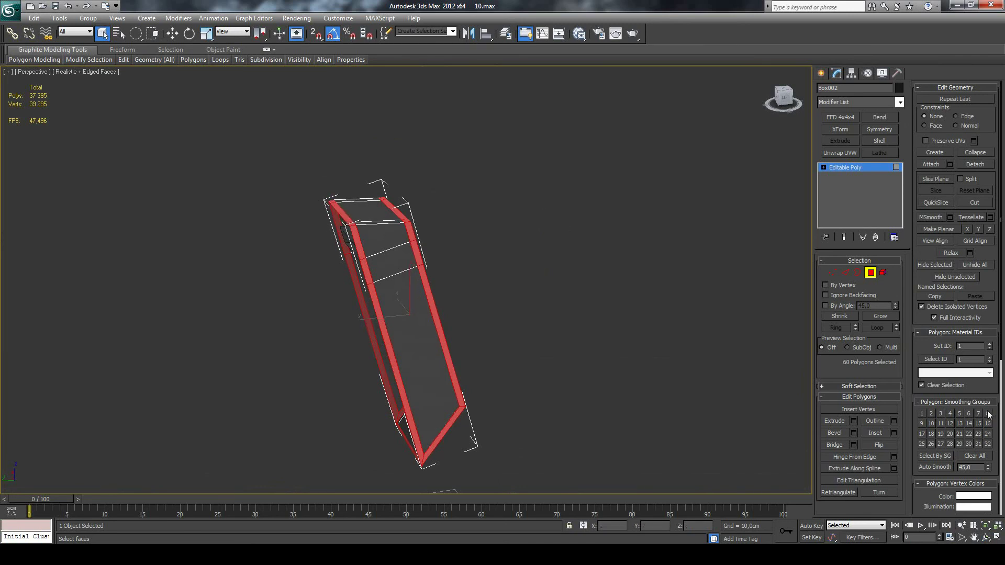
type("3")
Apply material ID 3 to the selected frame faces, then deselect them.
key("Return")
left_click(525, 289)
left_click(986, 537)
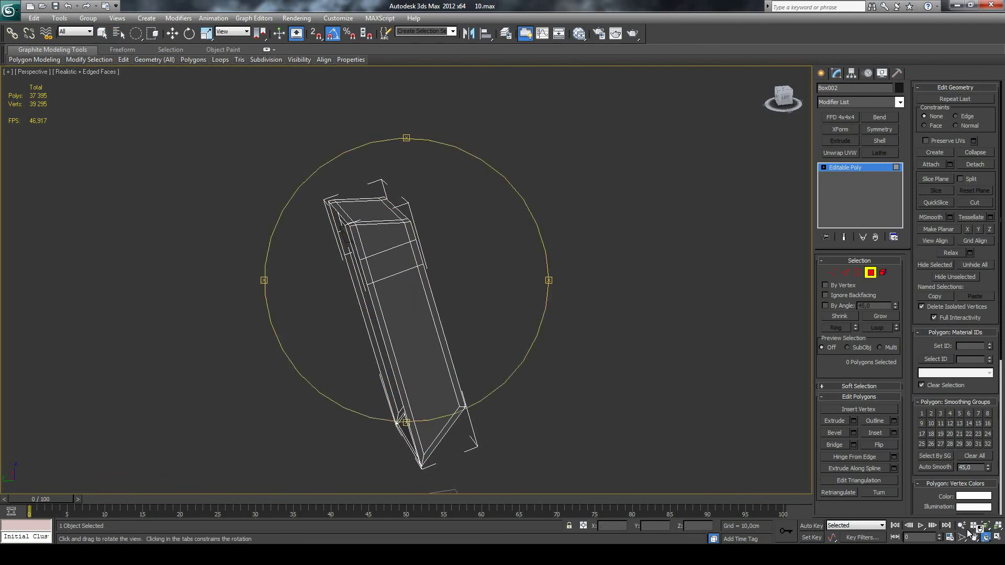
left_click_drag(528, 322, 397, 292)
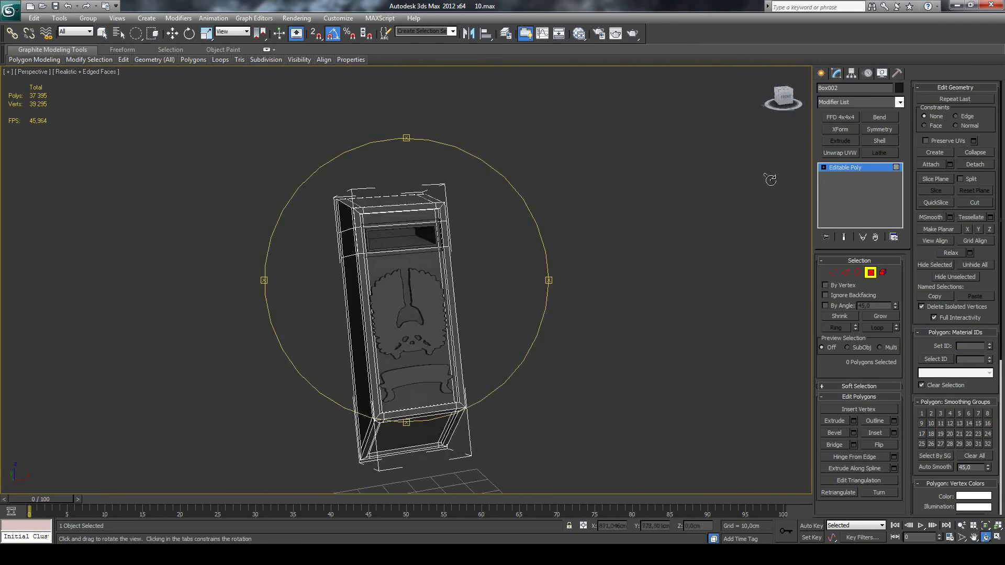
Add Unwrap UVW, select all UV faces and Flatten Mapping with default settings.
left_click(870, 272)
left_click(840, 153)
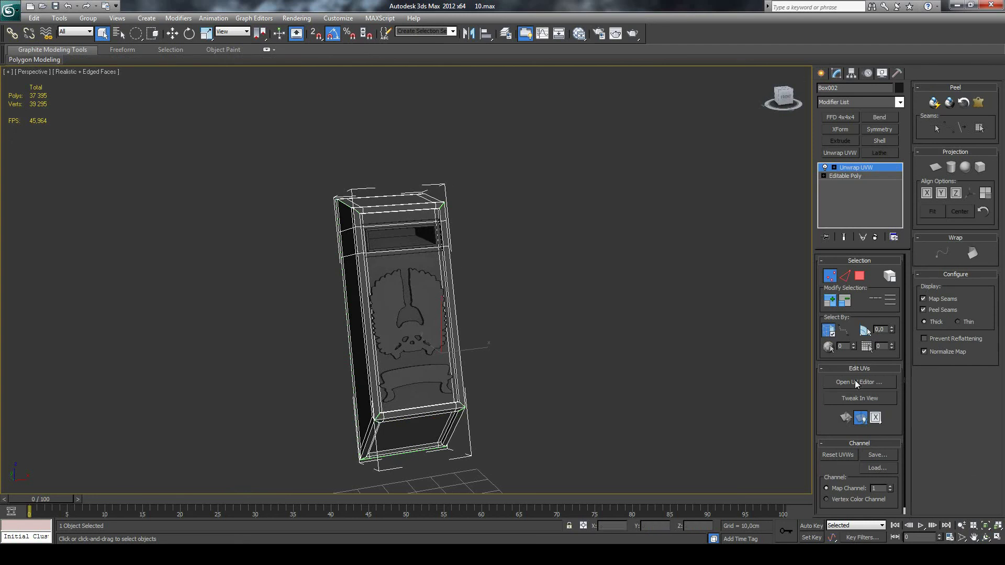
left_click(856, 383)
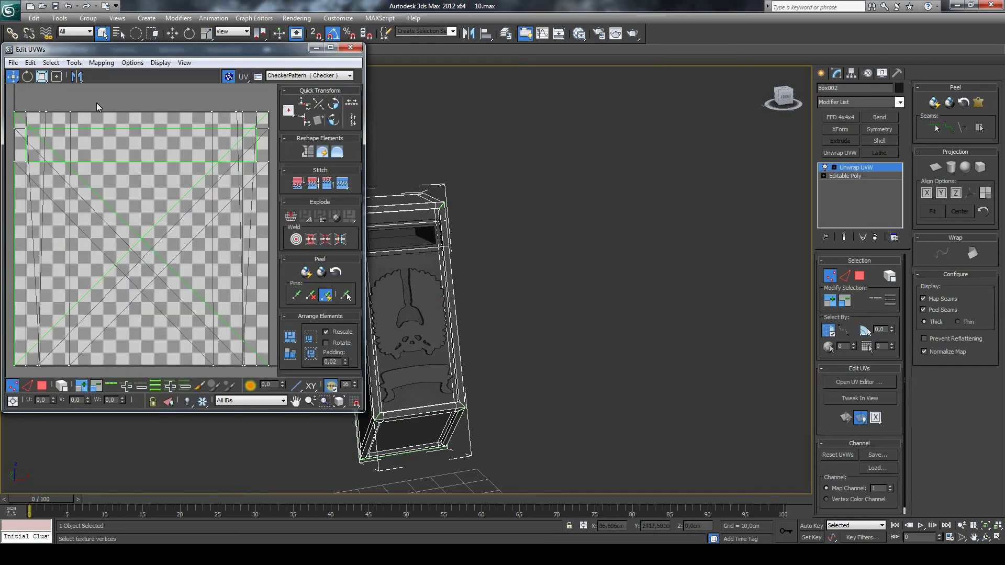
scroll(90, 127, "down", 3)
left_click(42, 385)
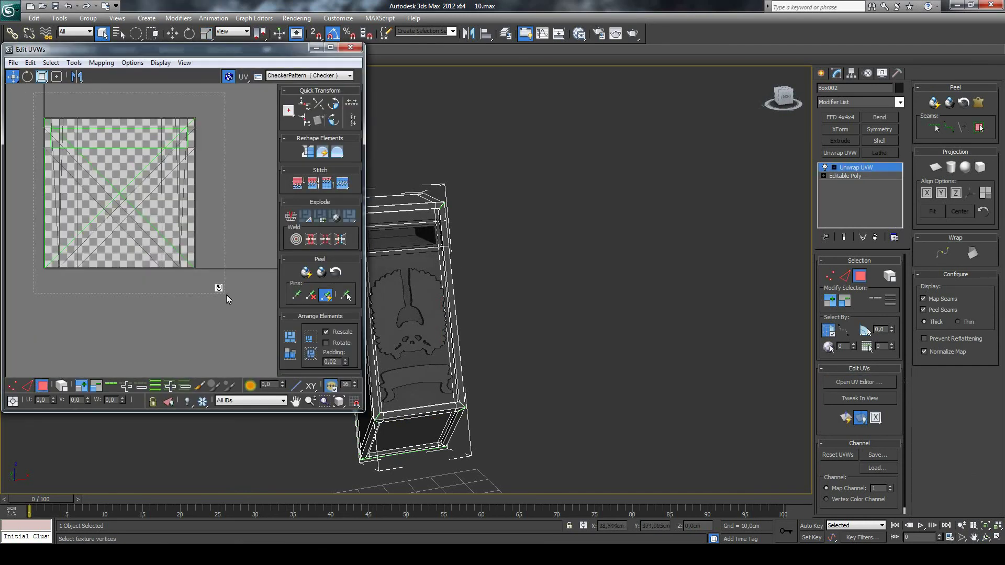
left_click_drag(226, 294, 87, 94)
left_click(101, 62)
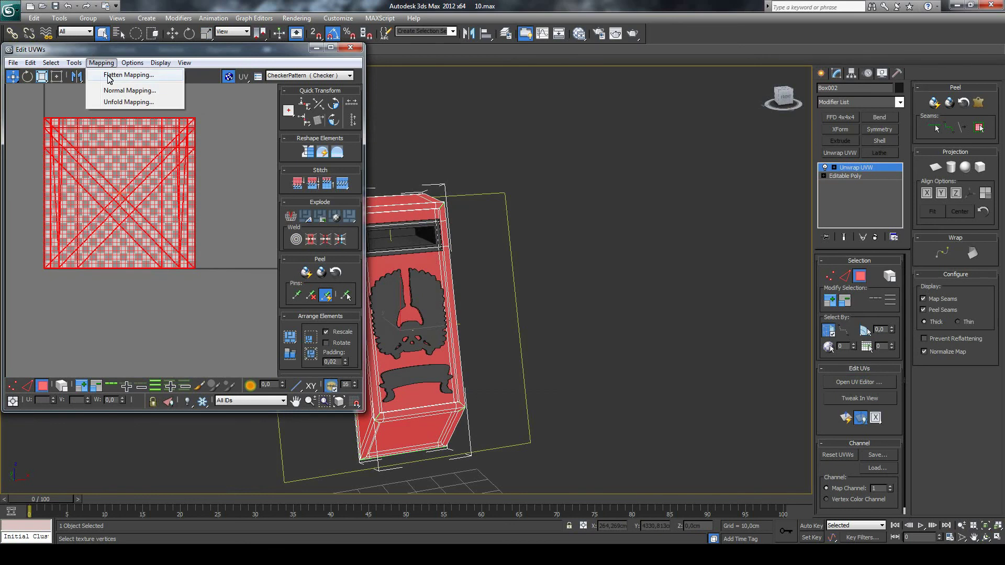
left_click(105, 72)
left_click(143, 70)
Move the front panel island below the checker tile.
left_click(220, 171)
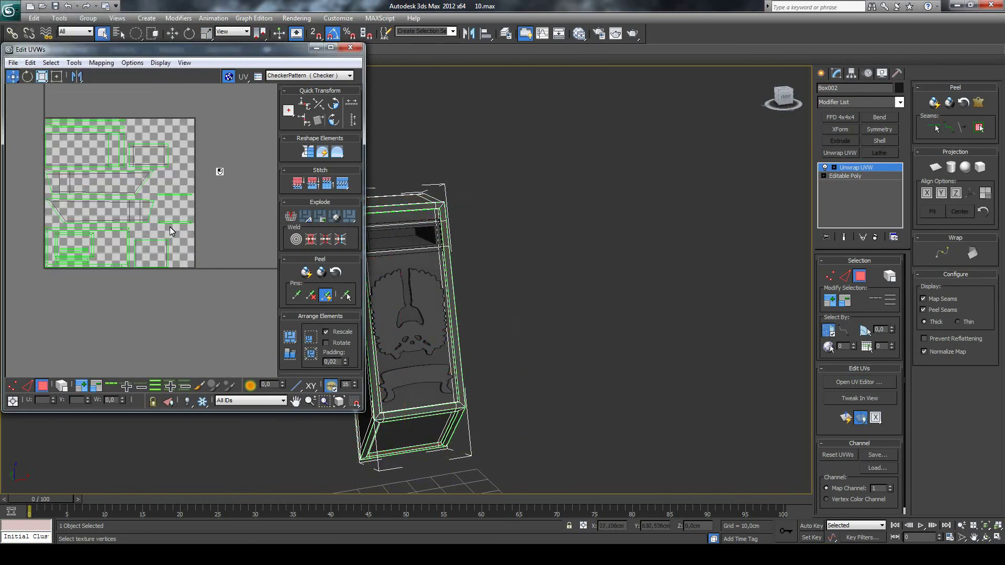
scroll(146, 230, "up", 2)
left_click(120, 238)
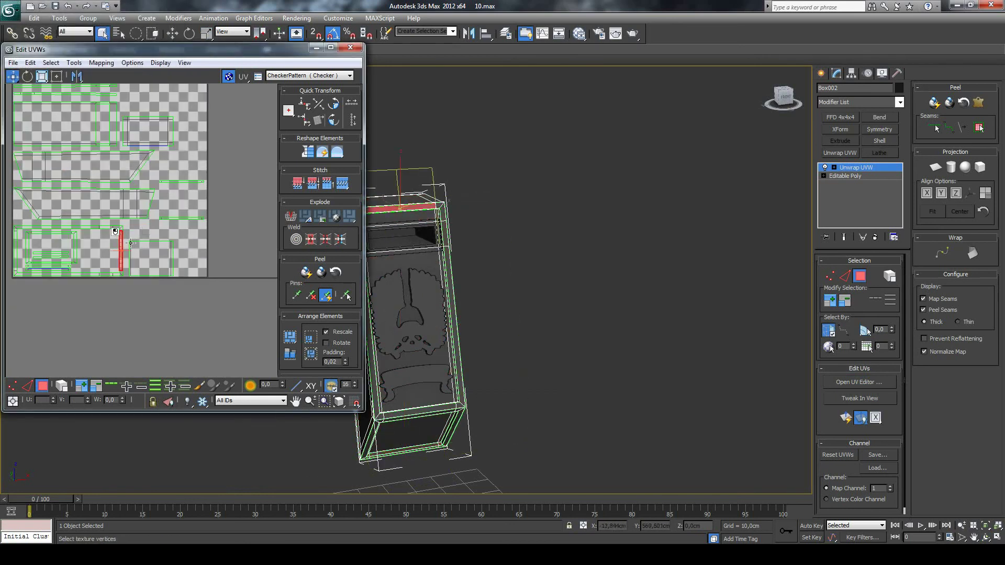
left_click(90, 303)
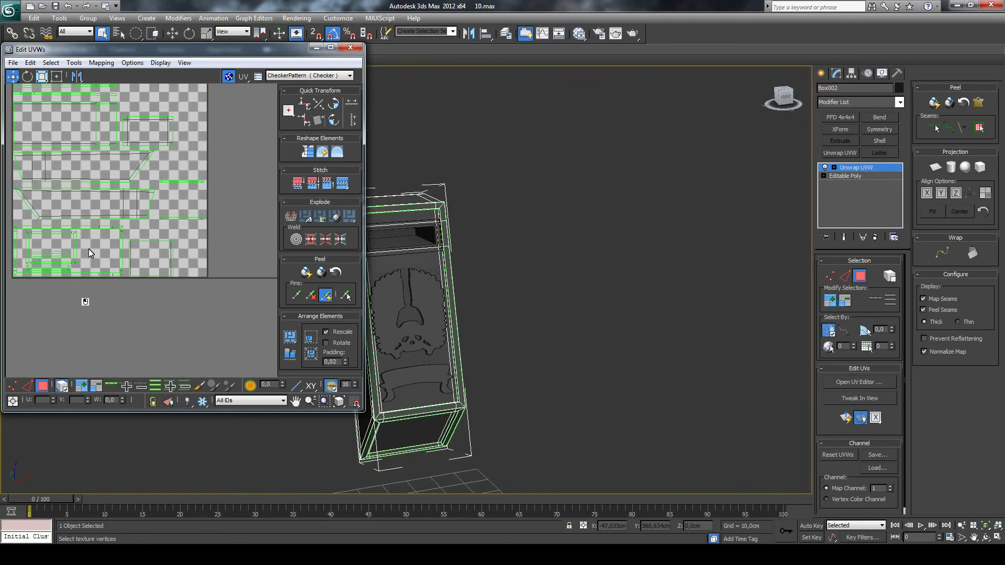
scroll(89, 231, "down", 2)
left_click(81, 138)
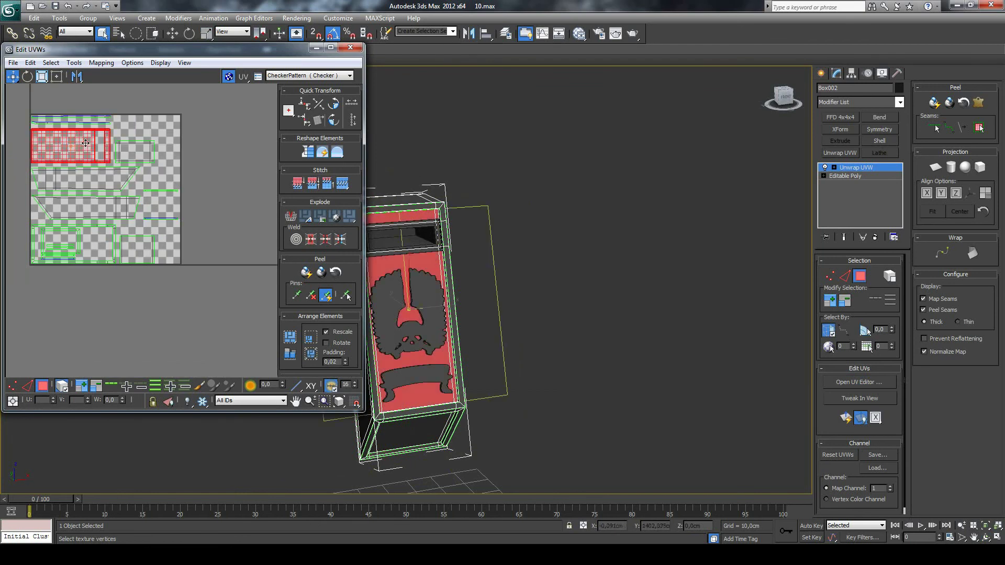
left_click_drag(86, 143, 108, 296)
scroll(109, 299, "up", 1)
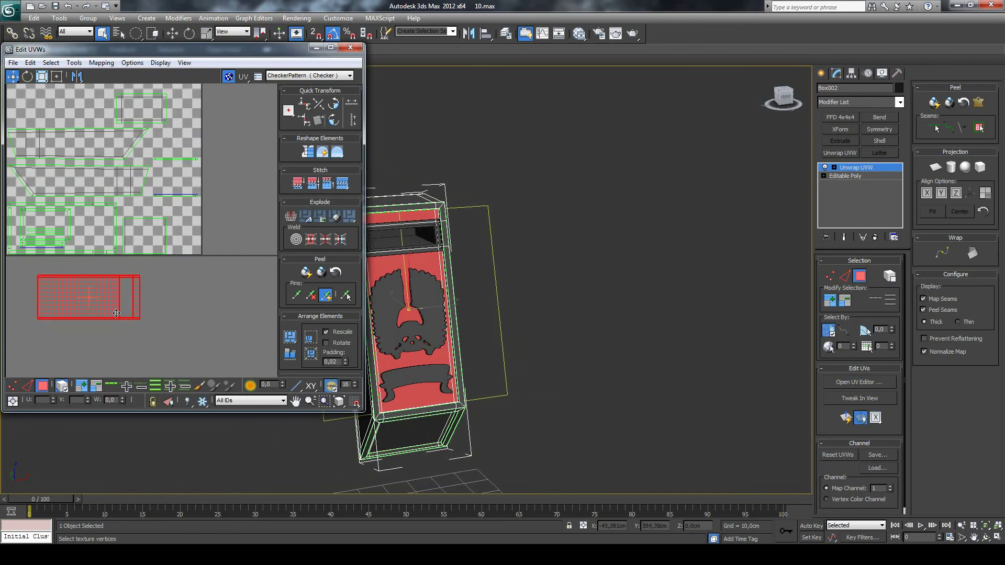
scroll(116, 313, "up", 2)
Apply Detach Edge Verts to the moved island's right edge.
key("2")
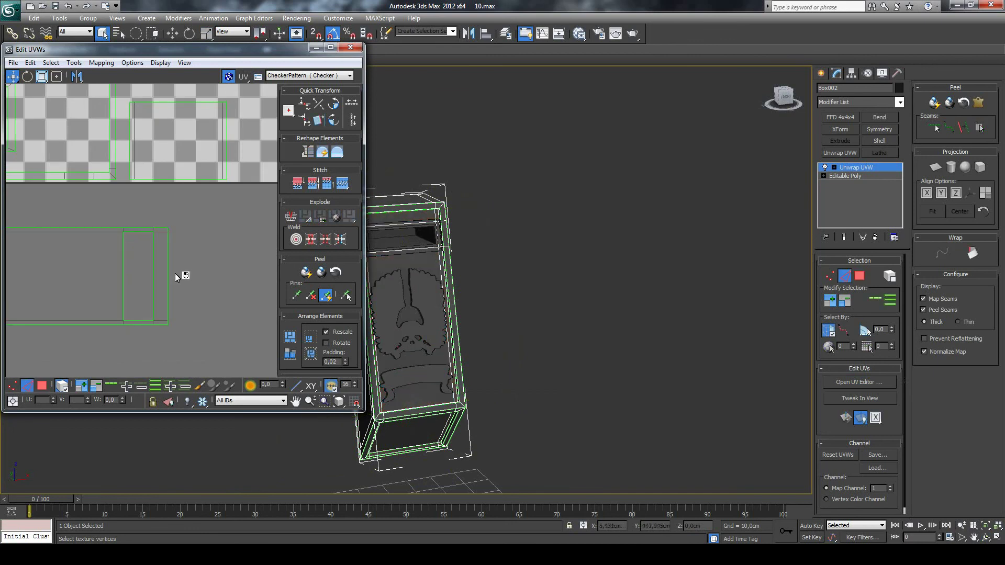
left_click(153, 264)
scroll(167, 290, "up", 2)
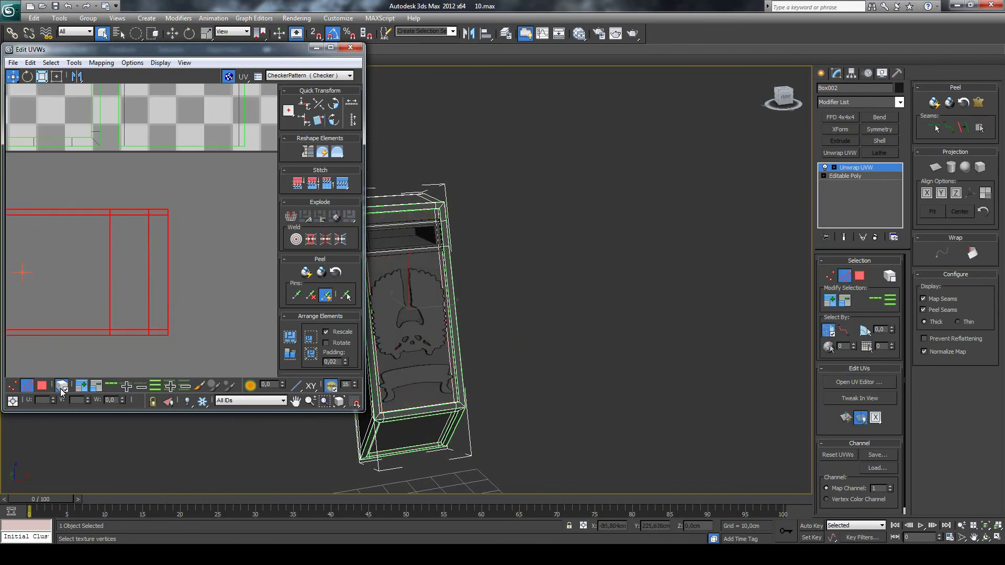
left_click(163, 315)
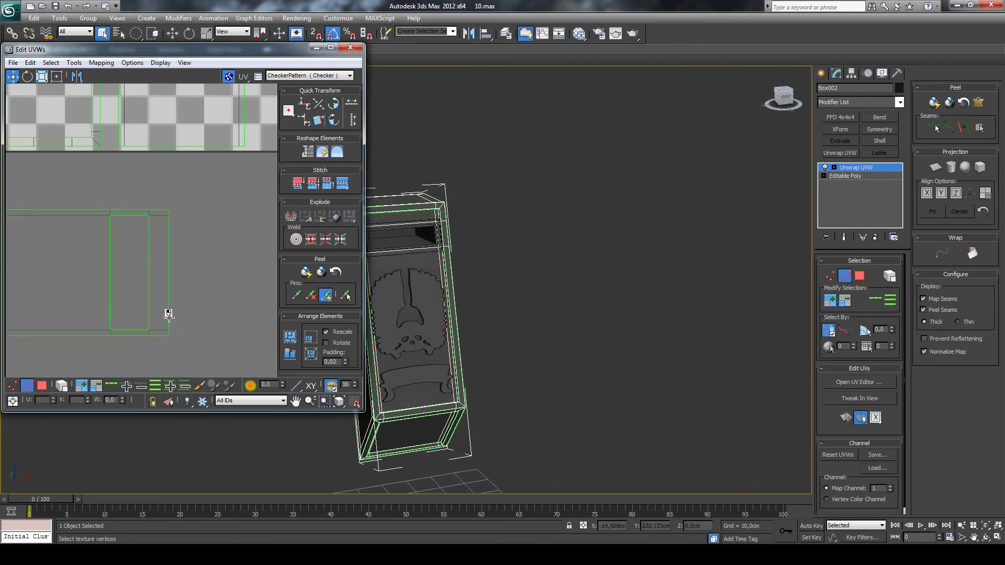
left_click(167, 316)
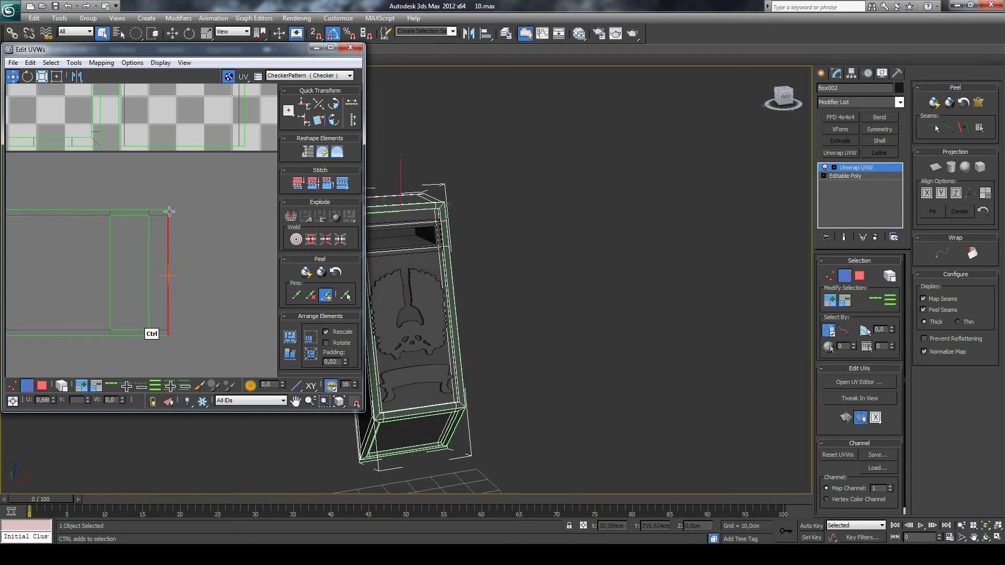
right_click(162, 229)
left_click(132, 268)
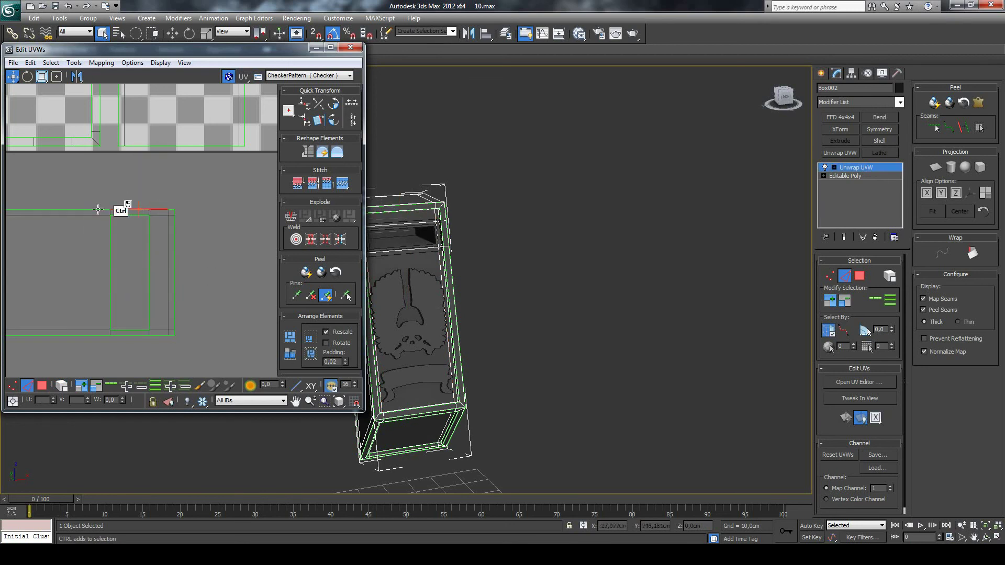
Break the island's top edge and its two bottom edges apart.
left_click(81, 210)
scroll(76, 212, "down", 1)
scroll(73, 217, "down", 1)
scroll(74, 219, "up", 1)
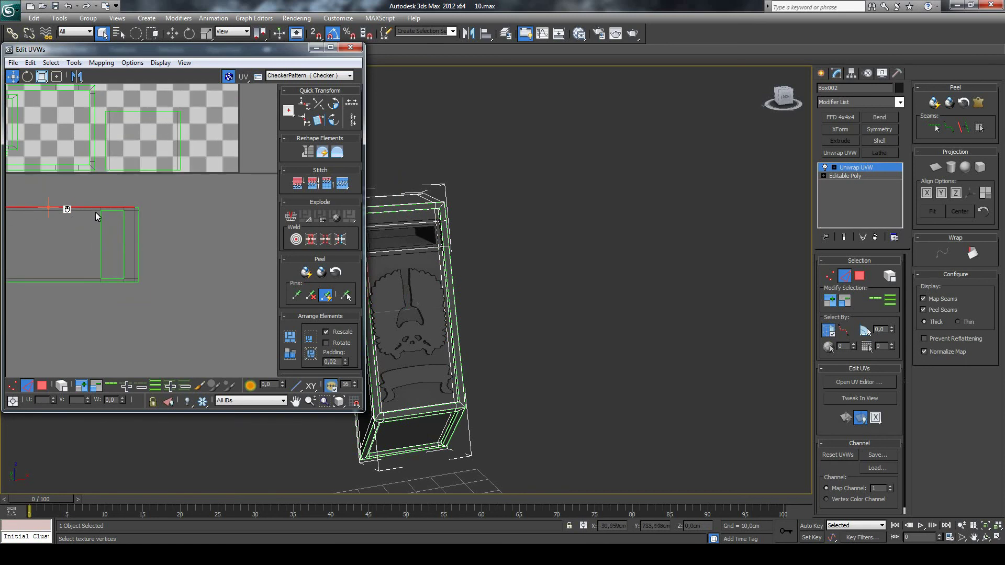
right_click(96, 208)
left_click(47, 251)
left_click(124, 282)
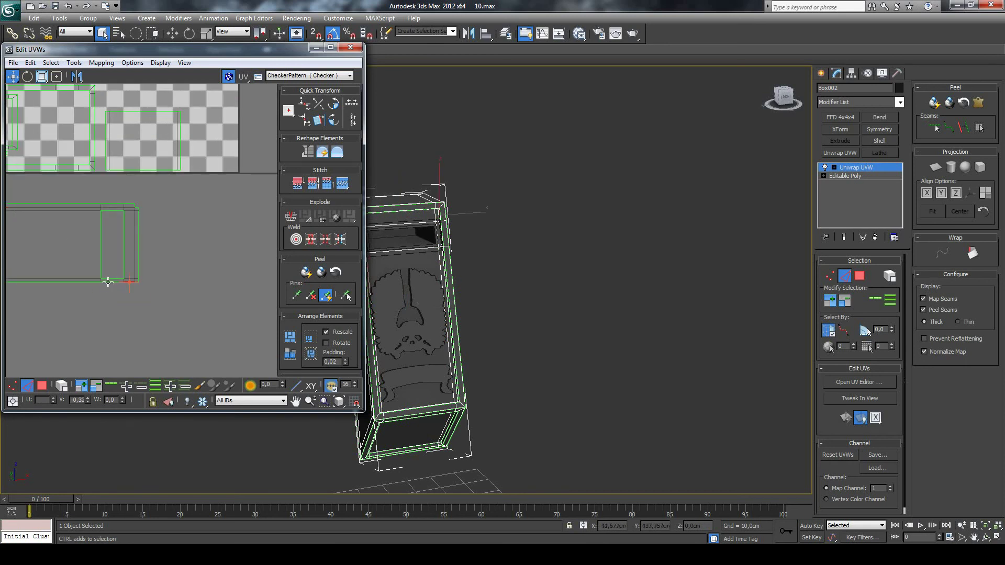
left_click(79, 283, "ctrl")
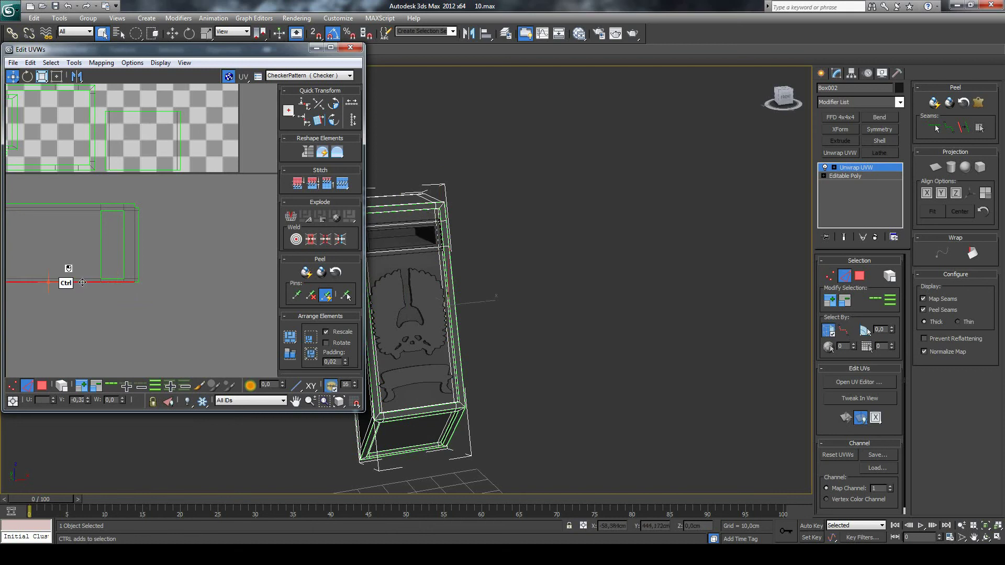
right_click(108, 281)
left_click(87, 310)
left_click(126, 296)
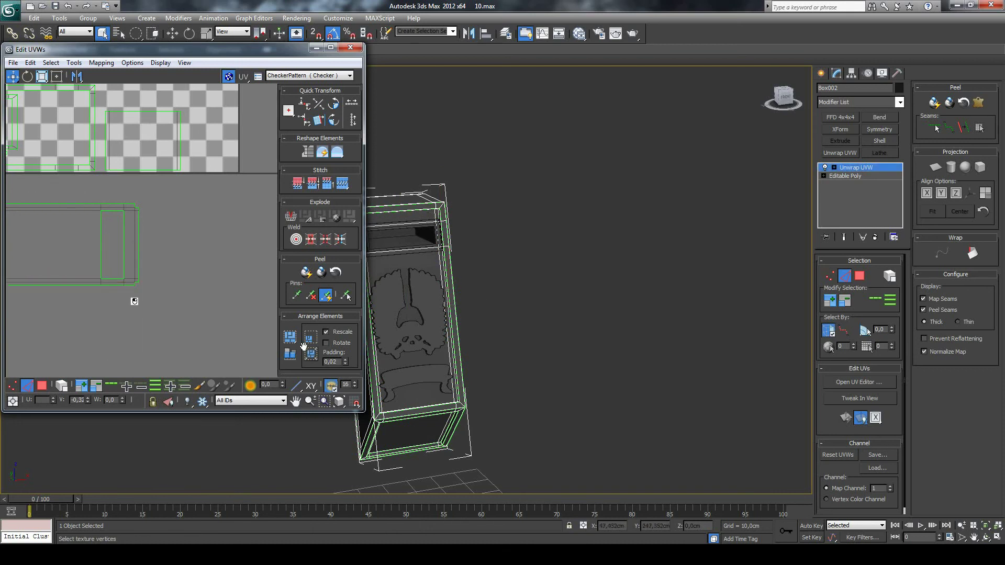
Select the rectangle island's left edge and its matching edge, and Stitch Selected.
left_click(296, 401)
left_click_drag(157, 236, 139, 206)
scroll(139, 207, "down", 2)
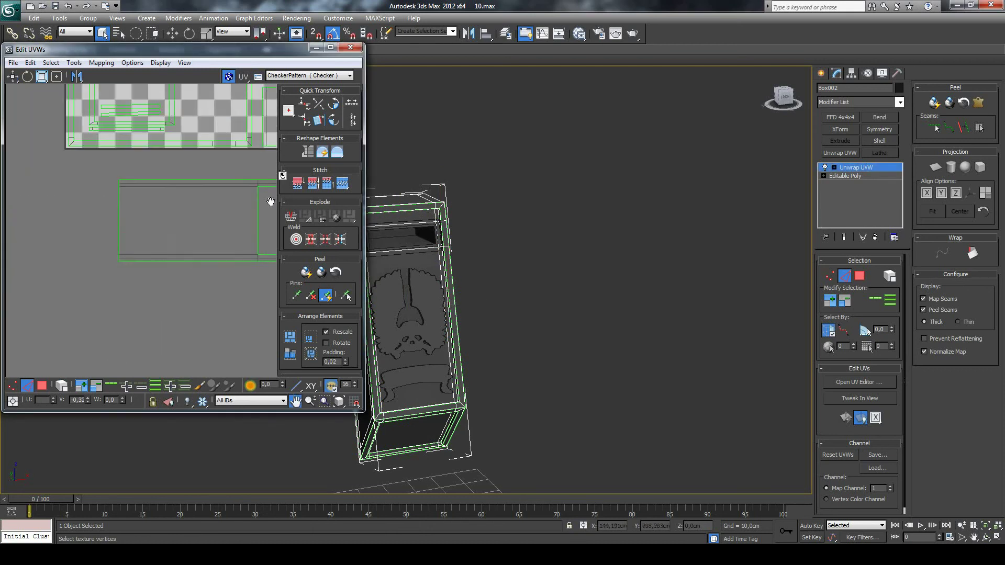
scroll(169, 207, "up", 4)
left_click(13, 77)
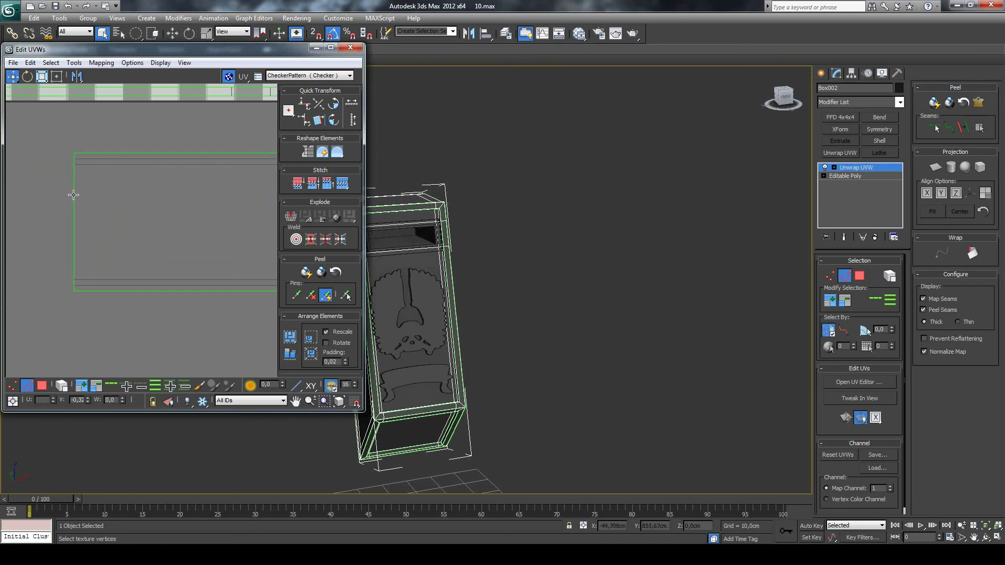
left_click(74, 196)
left_click(78, 292, "ctrl")
right_click(74, 262)
left_click(72, 304)
right_click(77, 266)
left_click(67, 314)
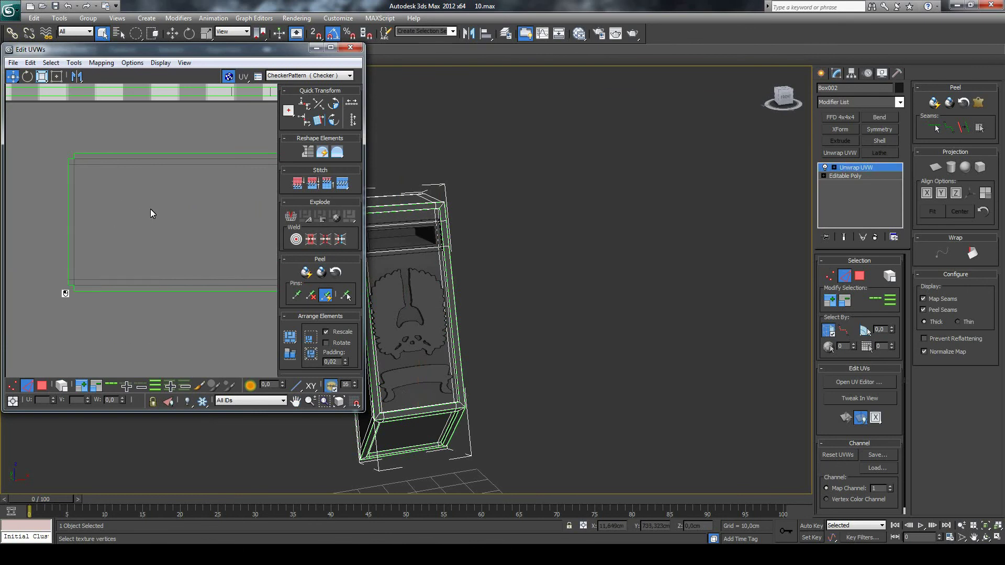
scroll(179, 206, "down", 5)
In face mode, select the panel's frame island and move it below the front panel island.
left_click(296, 402)
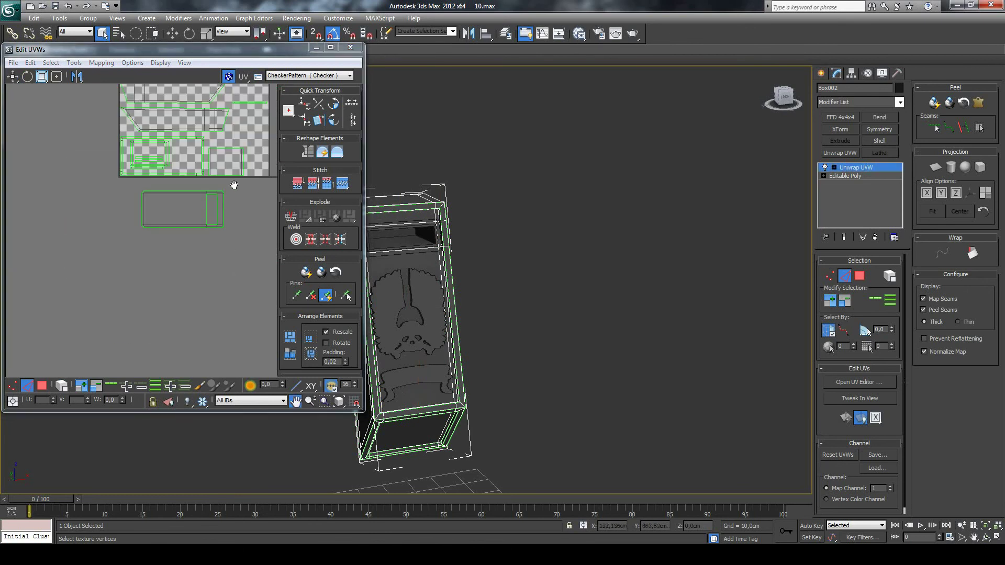
mouse_move(233, 209)
left_mouse_down()
mouse_move(204, 249)
mouse_move(240, 260)
mouse_move(244, 249)
mouse_move(235, 283)
left_mouse_up()
scroll(209, 244, "up", 3)
scroll(225, 257, "up", 2)
scroll(201, 247, "up", 2)
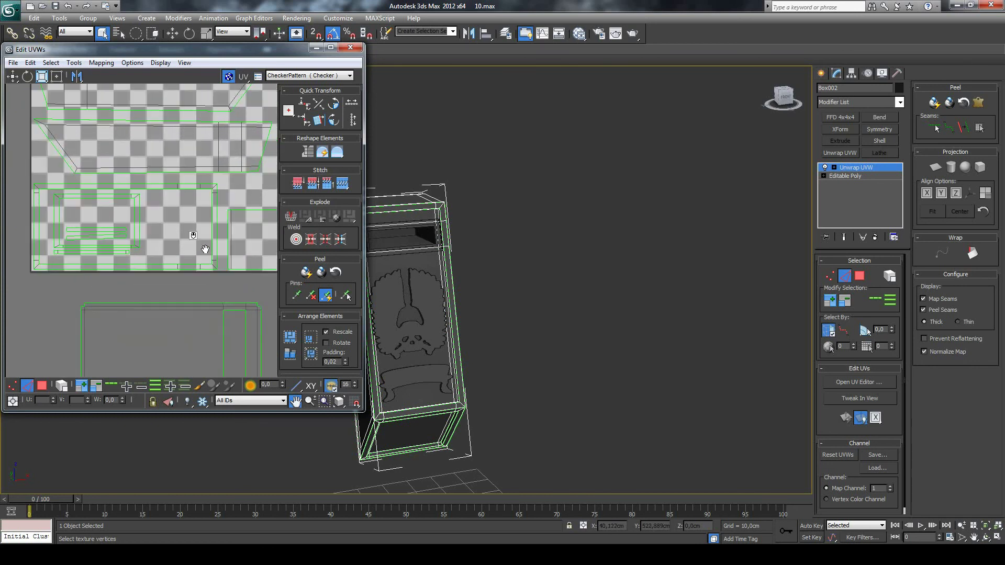
scroll(202, 247, "up", 2)
left_click(13, 76)
left_click(42, 386)
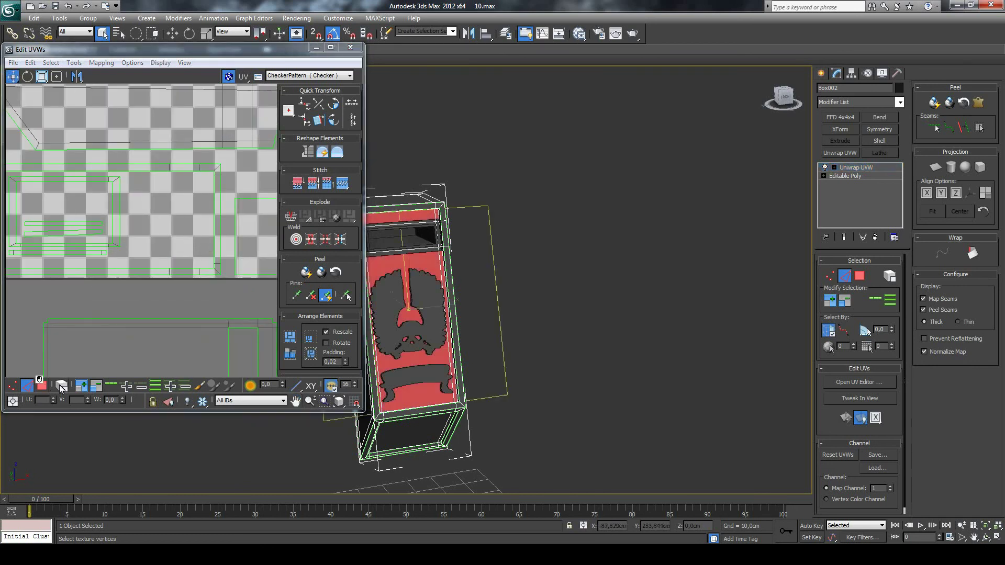
left_click(130, 261)
scroll(126, 262, "down", 3)
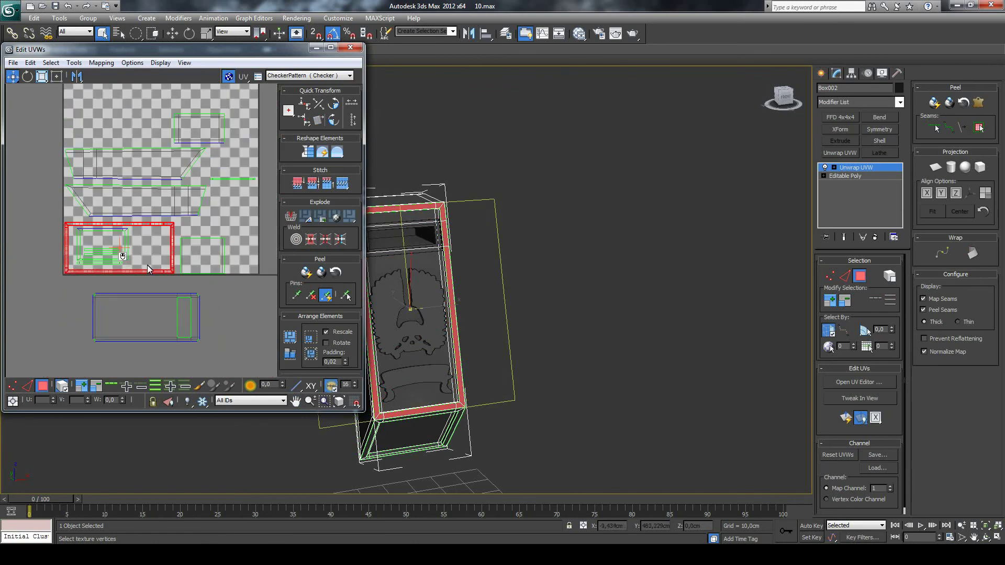
left_click_drag(144, 272, 143, 401)
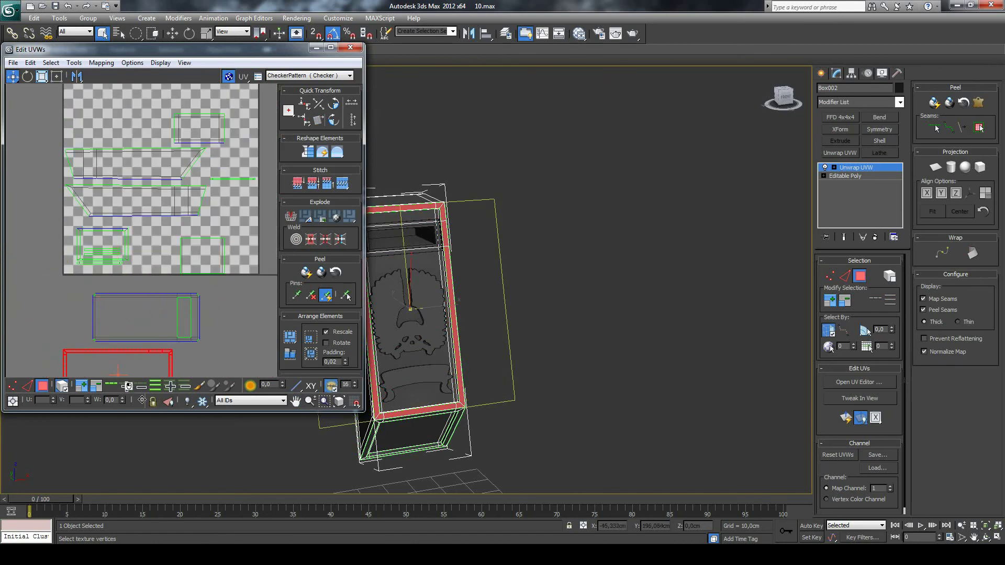
Pan to centre the separated islands and switch to edge selection.
left_click(296, 401)
left_click_drag(189, 257, 194, 210)
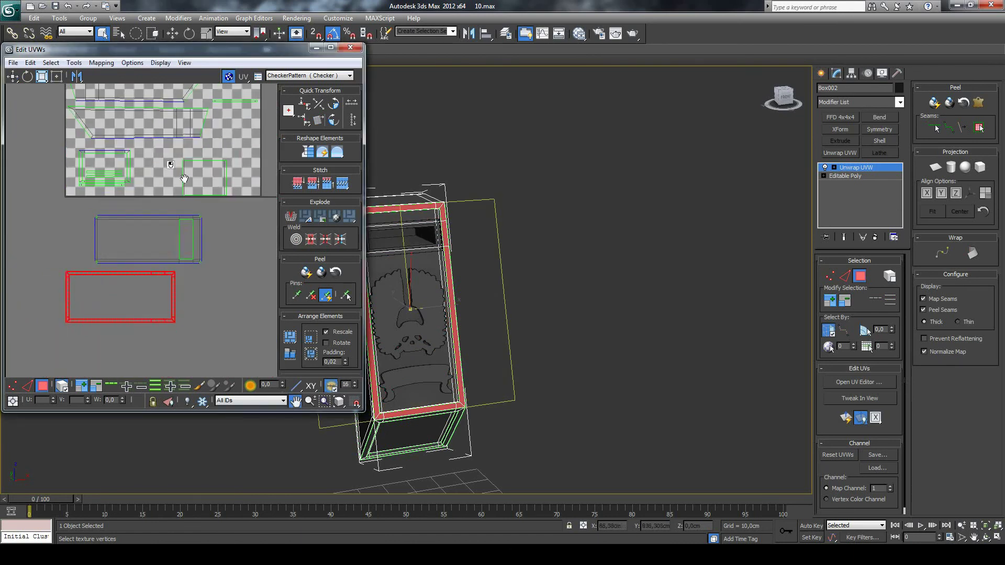
left_click(27, 386)
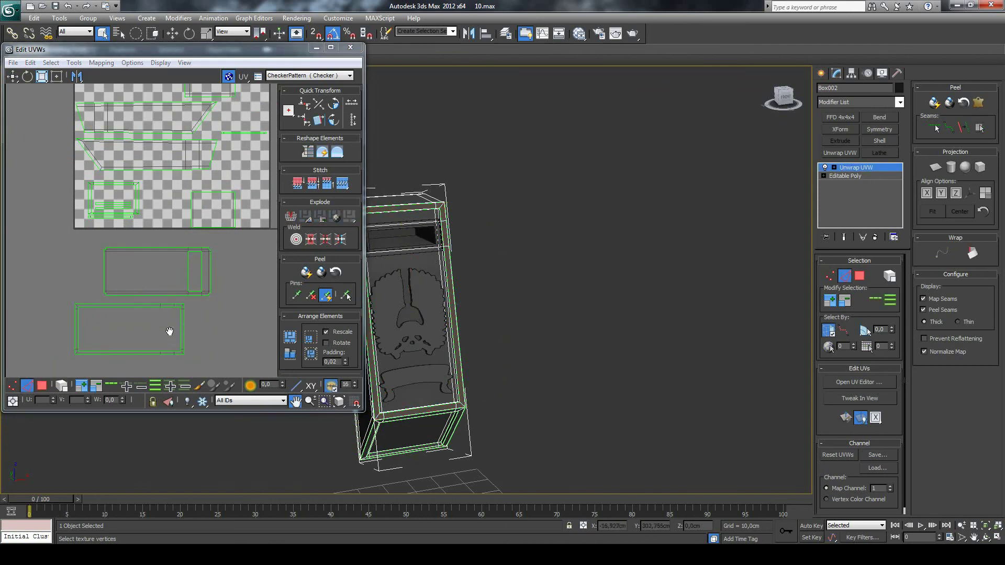
Stitch the bottom rectangle's right edge segments onto their neighbouring side strip.
left_click(12, 77)
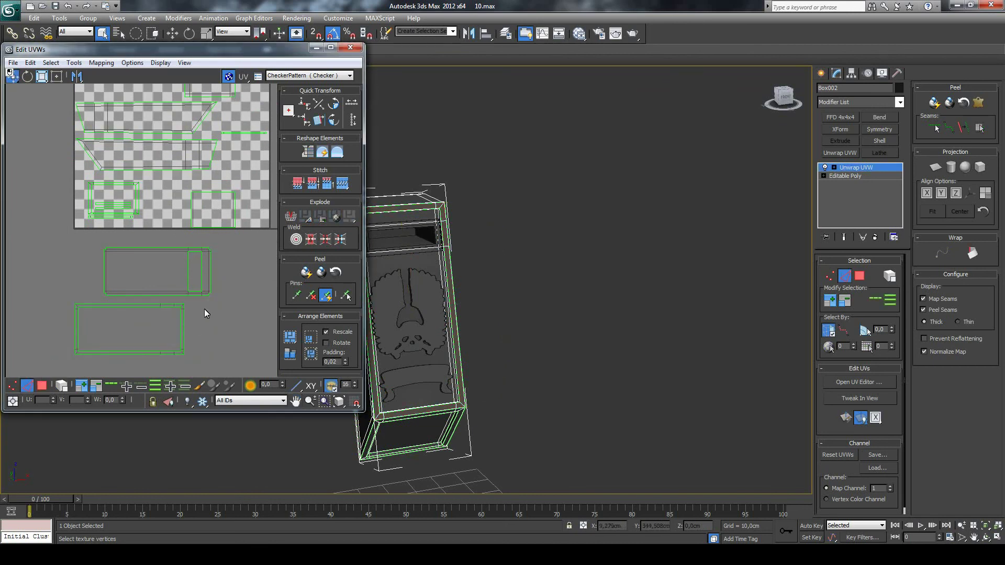
left_click(183, 326)
scroll(184, 338, "up", 2)
scroll(181, 325, "up", 2)
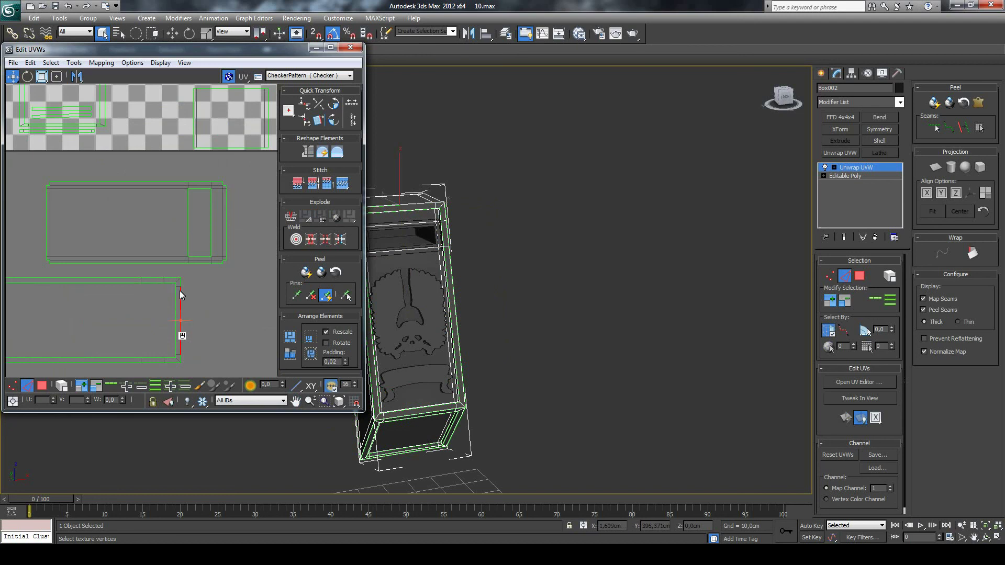
left_click(181, 282, "ctrl")
left_click(180, 360, "ctrl")
right_click(182, 336)
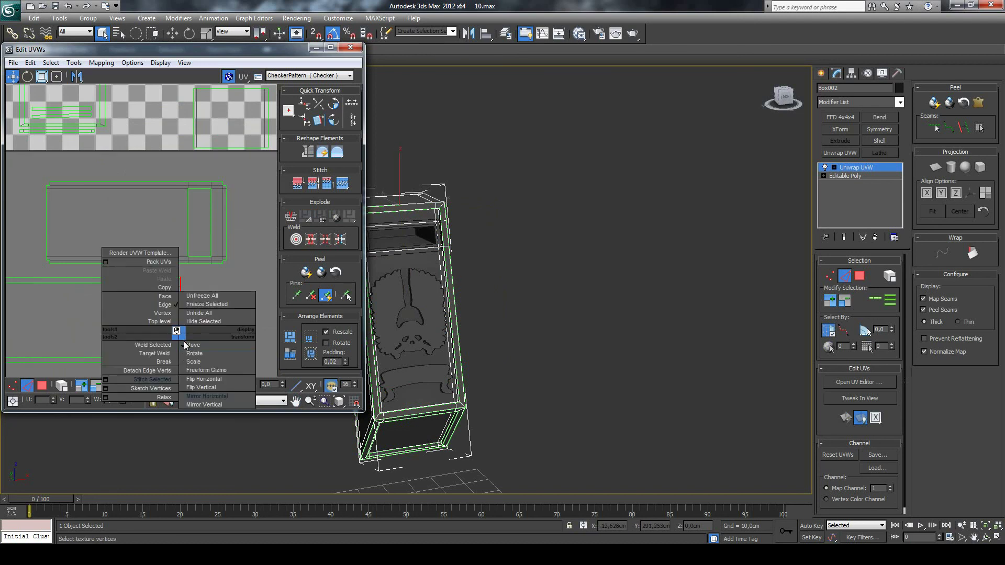
left_click(172, 382)
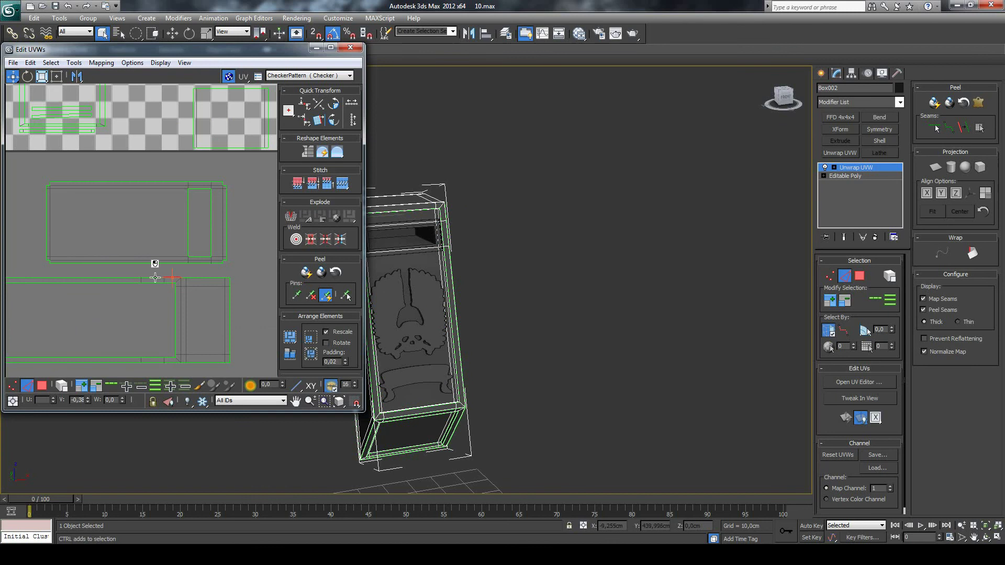
Stitch the lower rectangle's top and bottom edges to their matching shells.
left_click(123, 278)
scroll(117, 278, "down", 3)
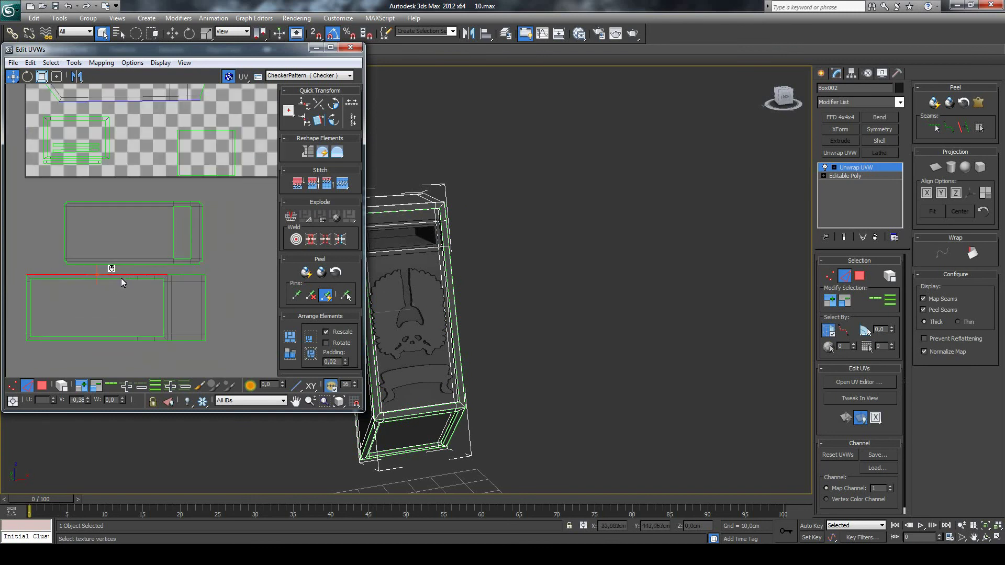
right_click(126, 279)
left_click(130, 313)
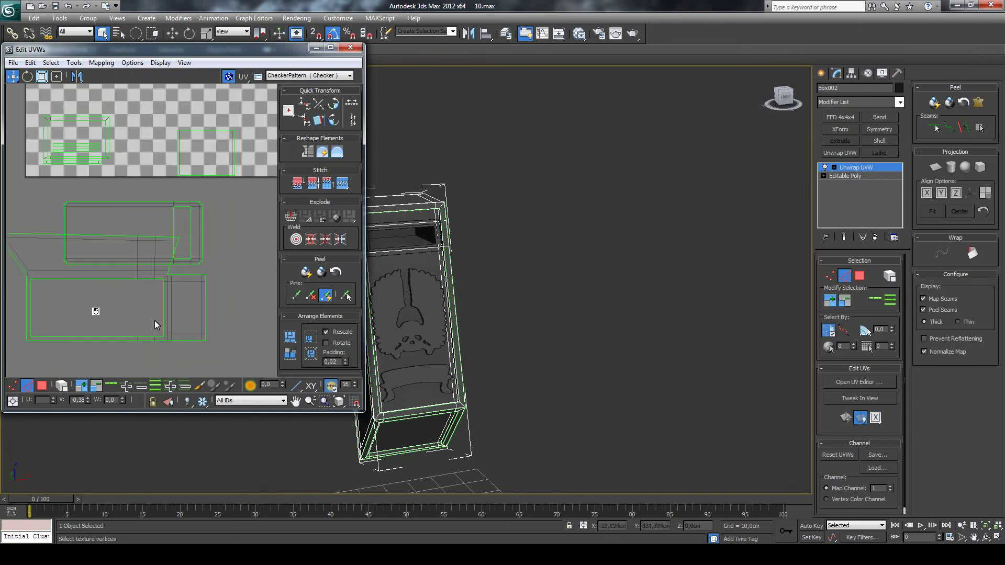
left_click(161, 341)
left_click(113, 341, "ctrl")
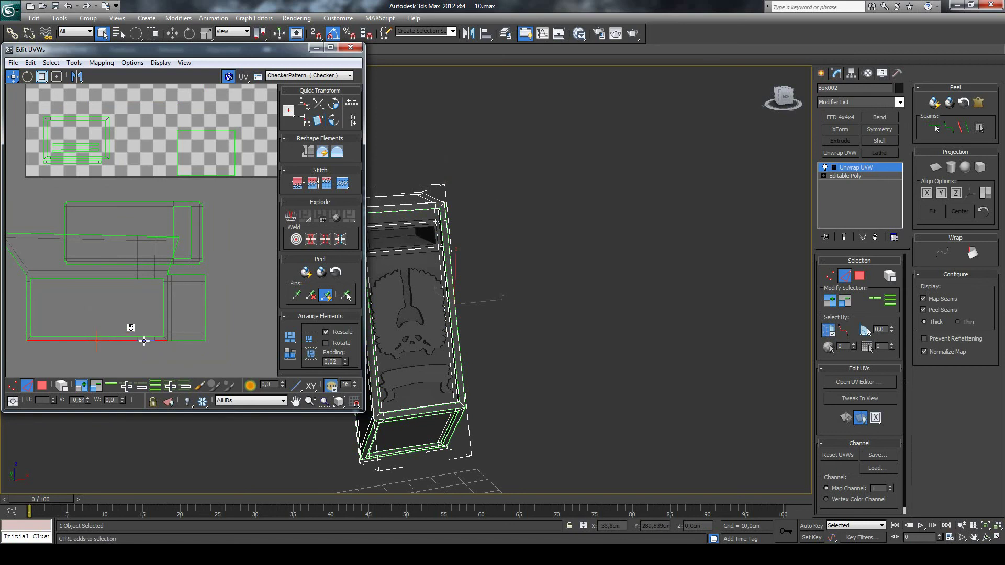
scroll(129, 343, "down", 2)
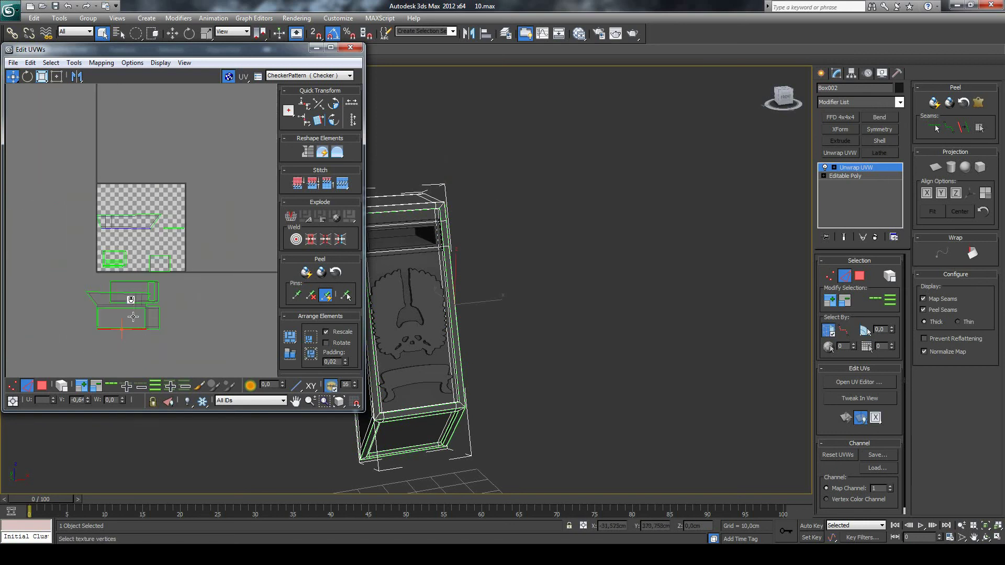
right_click(127, 345)
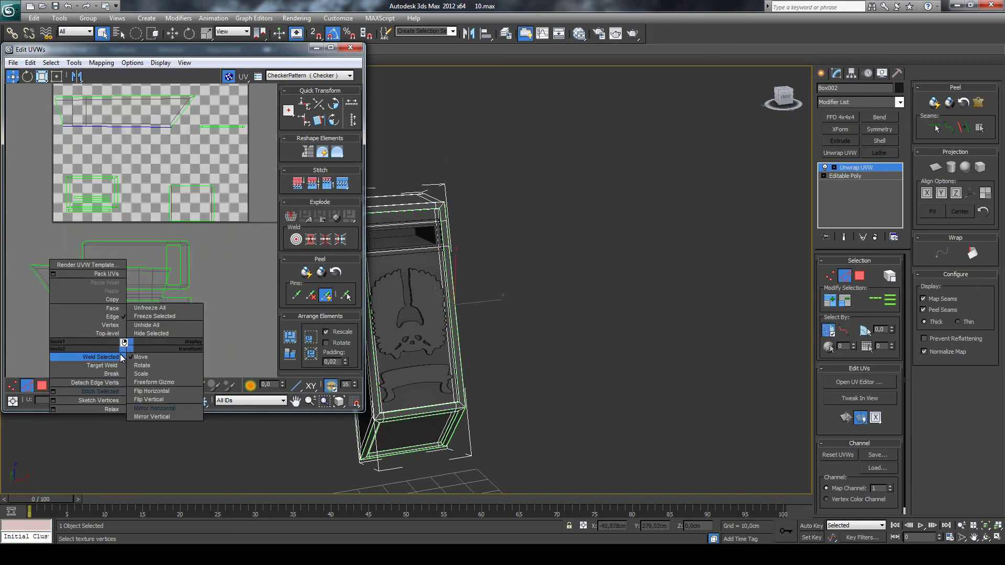
left_click(105, 391)
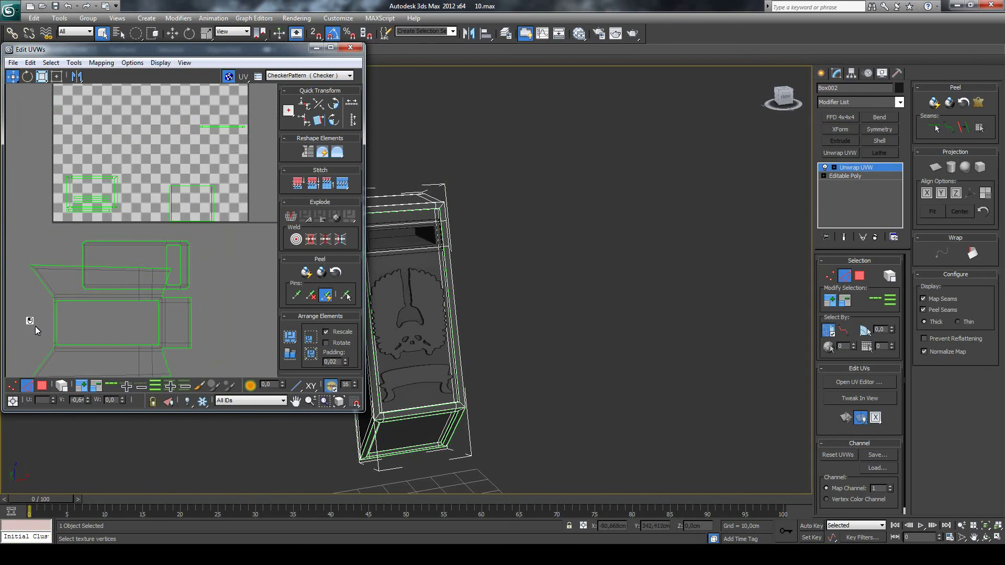
Stitch the rectangle's left edge to its matching side strip.
scroll(28, 336, "up", 2)
left_click(61, 348)
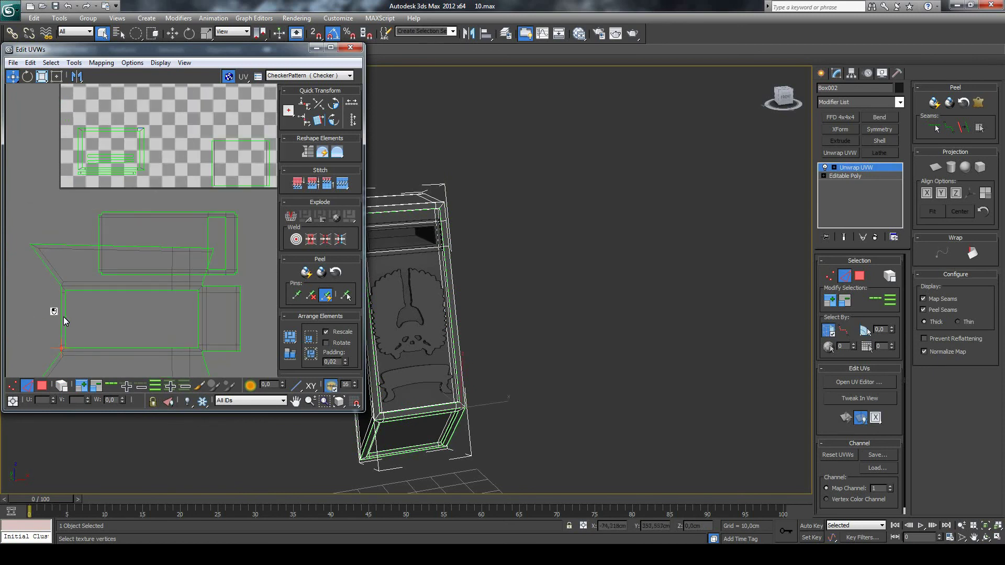
scroll(40, 304, "up", 2)
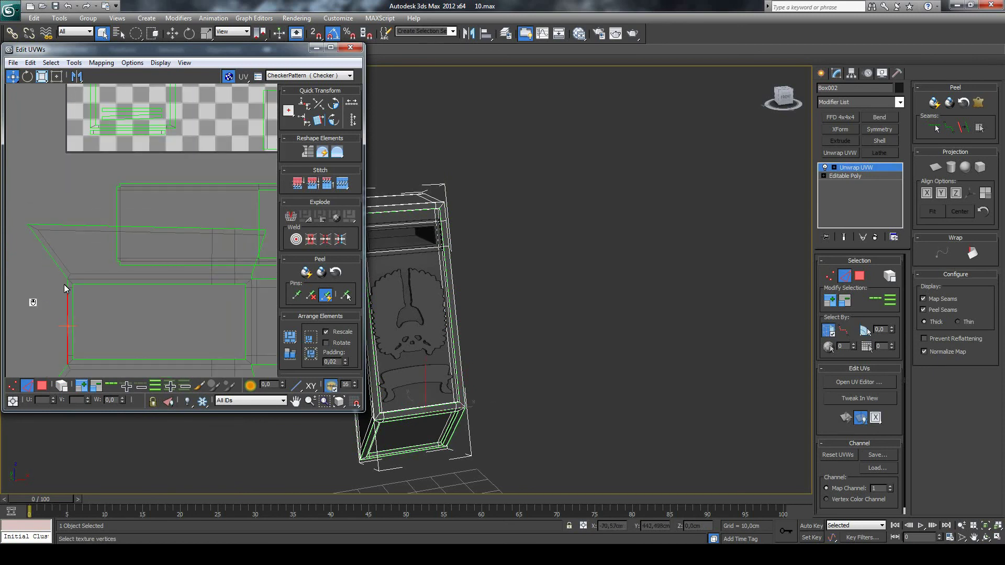
left_click(67, 286)
left_click(67, 285, "ctrl")
right_click(77, 314)
left_click(59, 312)
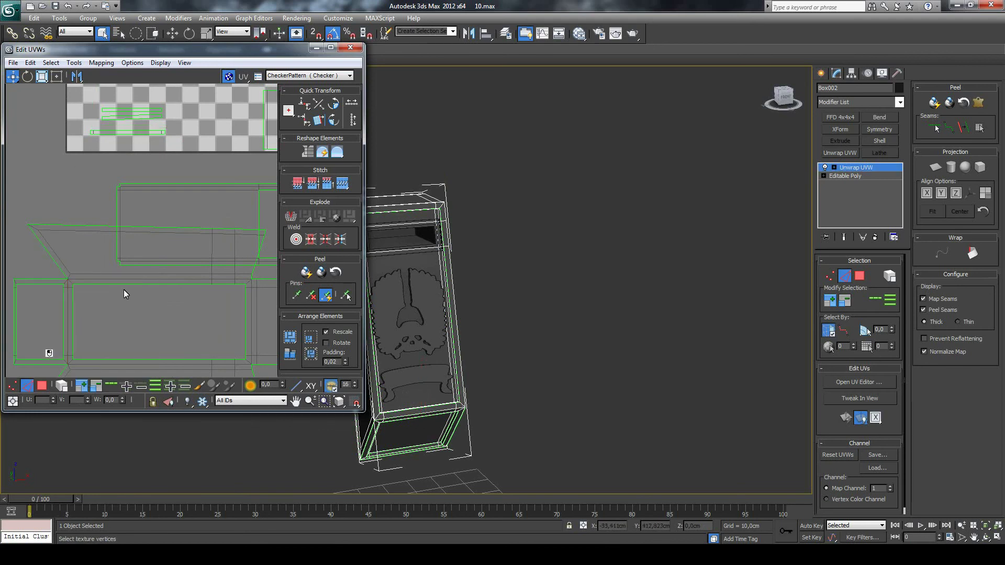
scroll(96, 213, "down", 1)
scroll(97, 213, "down", 1)
Stitch an edge of the right element inside the checker tile to its partner.
scroll(149, 159, "down", 2)
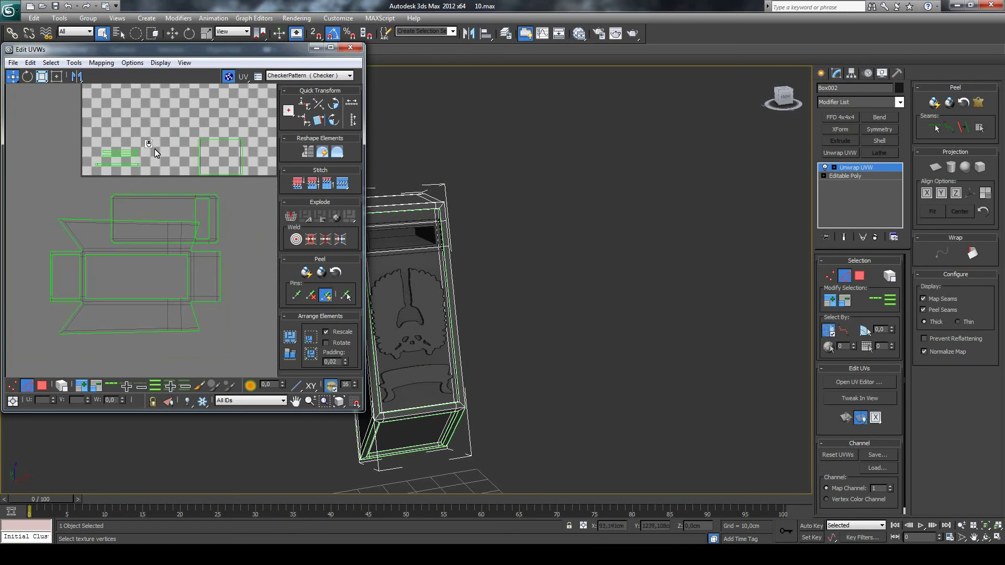
left_click_drag(85, 138, 158, 168)
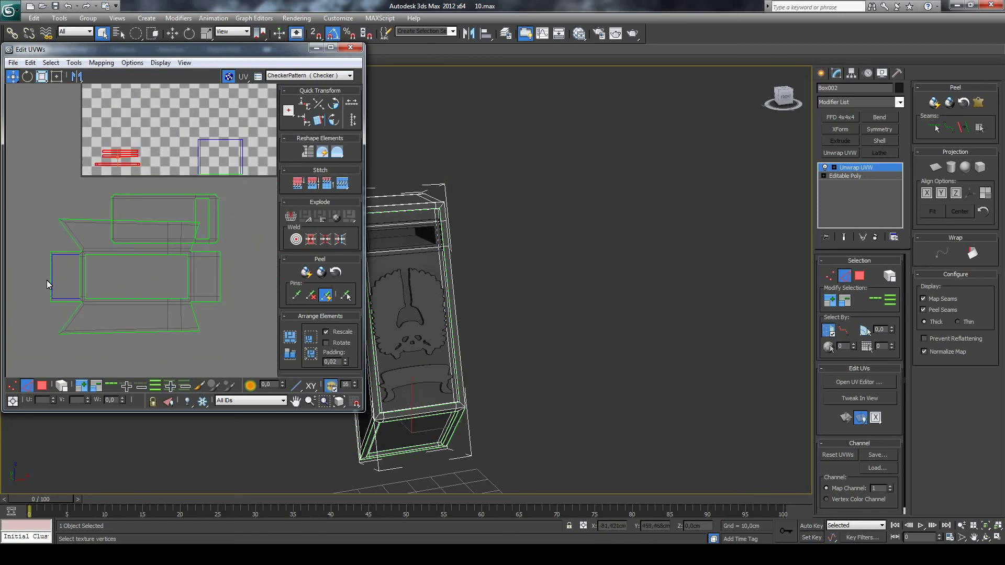
left_click(168, 144)
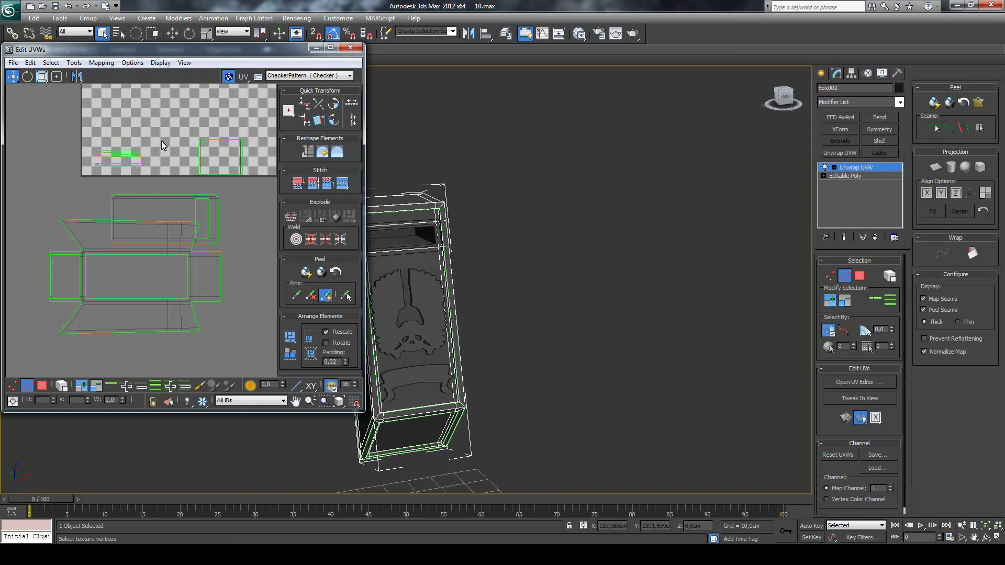
left_click(199, 151)
scroll(199, 150, "up", 1)
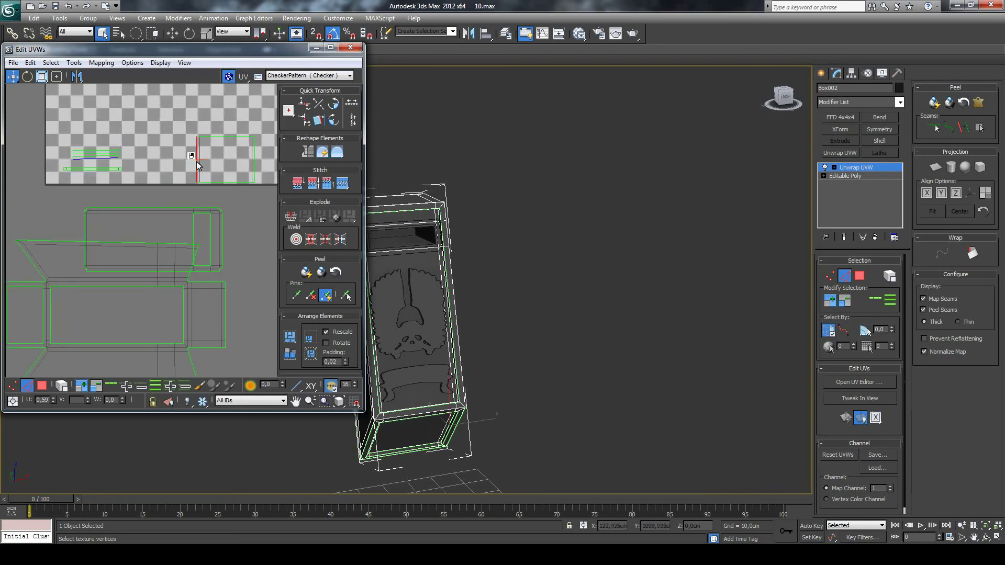
right_click(197, 173)
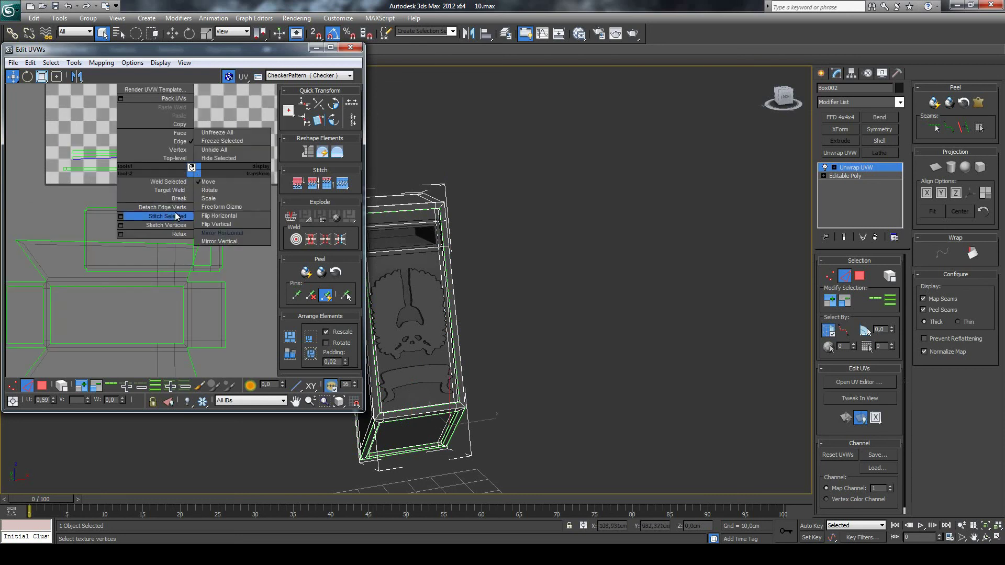
left_click(157, 217)
Stitch the top edges of the right box pieces to their matching edges.
left_click(218, 136)
right_click(219, 136)
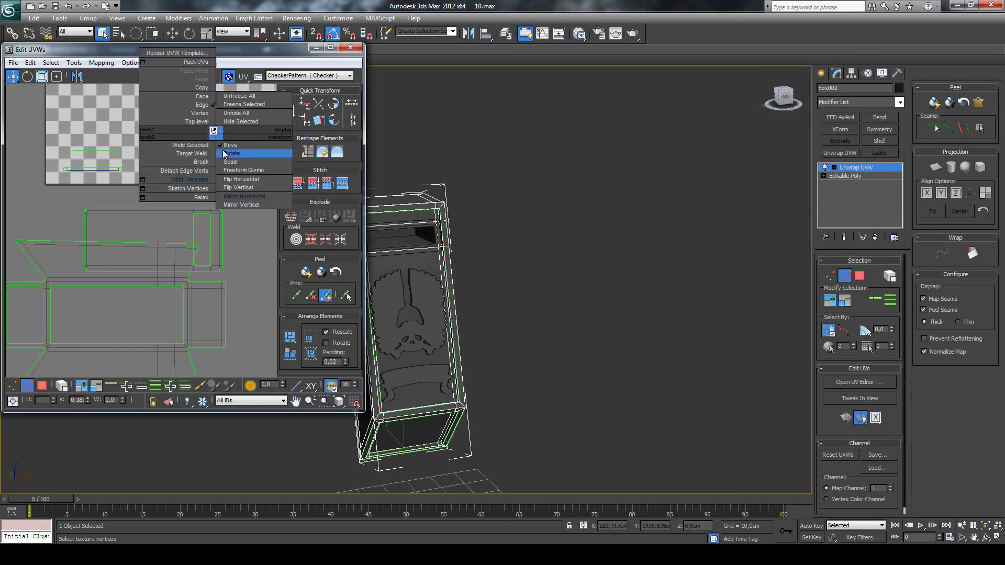
left_click(207, 181)
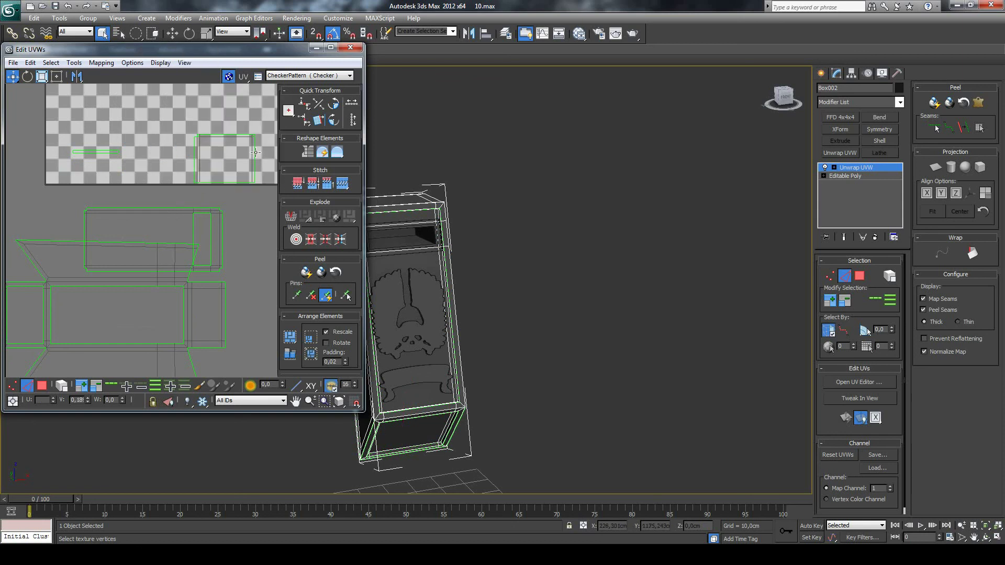
scroll(250, 149, "up", 3)
left_click(215, 142)
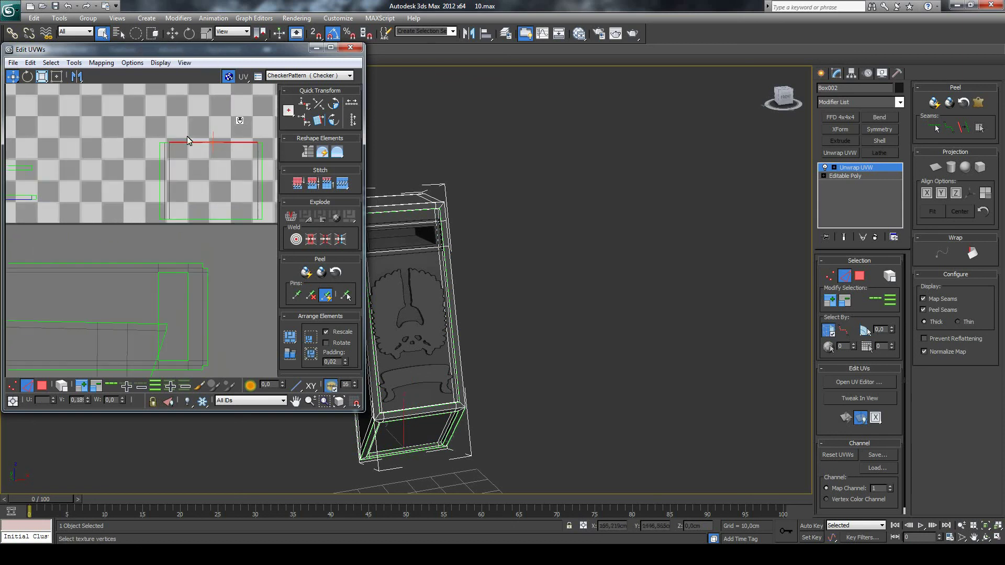
right_click(246, 139)
left_click(220, 189)
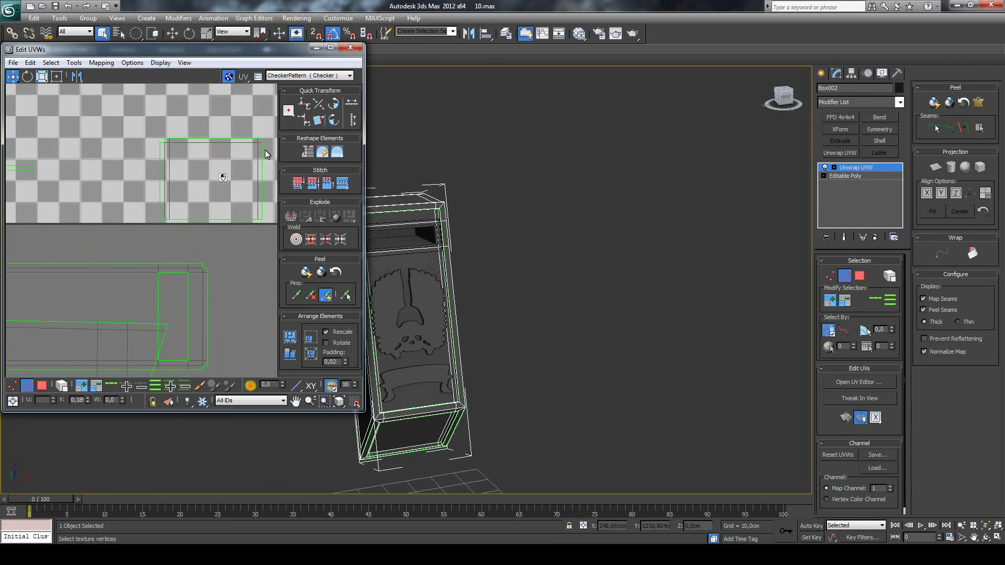
Apply Flip Horizontal to mirror one small piece left to right.
left_click(262, 153)
right_click(260, 150)
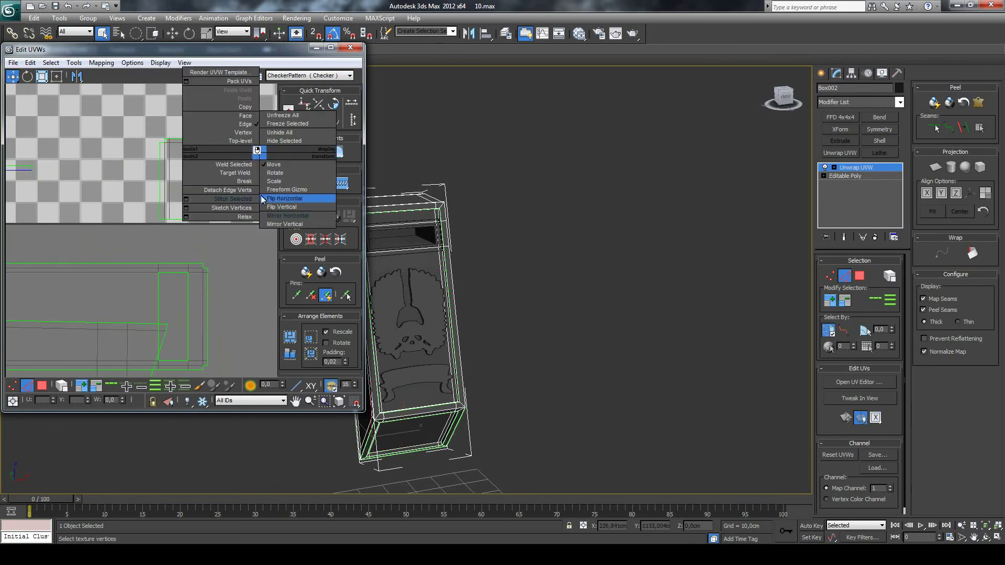
left_click(272, 198)
scroll(141, 125, "down", 3)
scroll(143, 123, "down", 2)
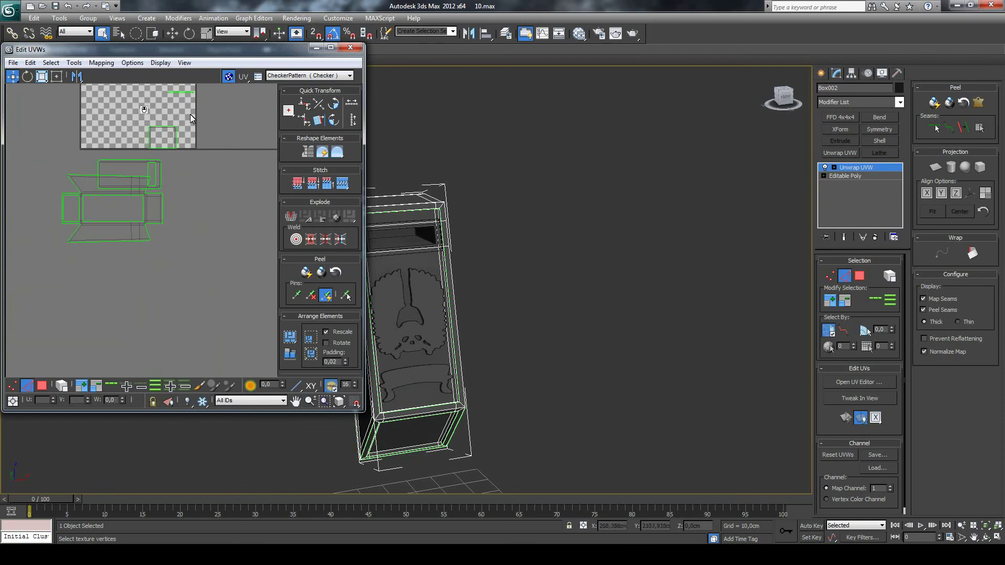
Stitch the shell's bottom edge to its partner edge.
left_click(295, 401)
left_click_drag(206, 156, 209, 242)
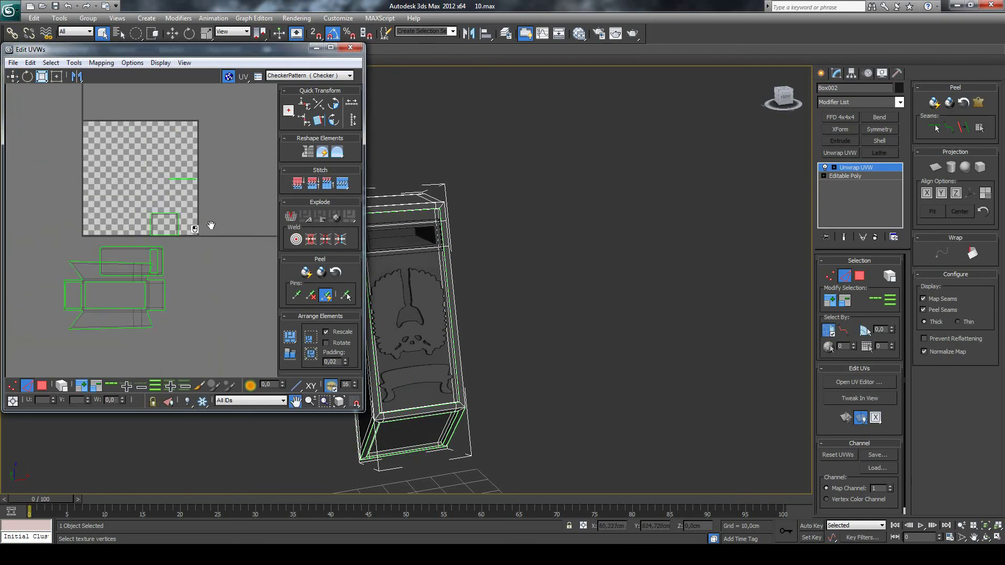
scroll(210, 225, "up", 2)
left_click(13, 76)
left_click_drag(138, 140, 204, 175)
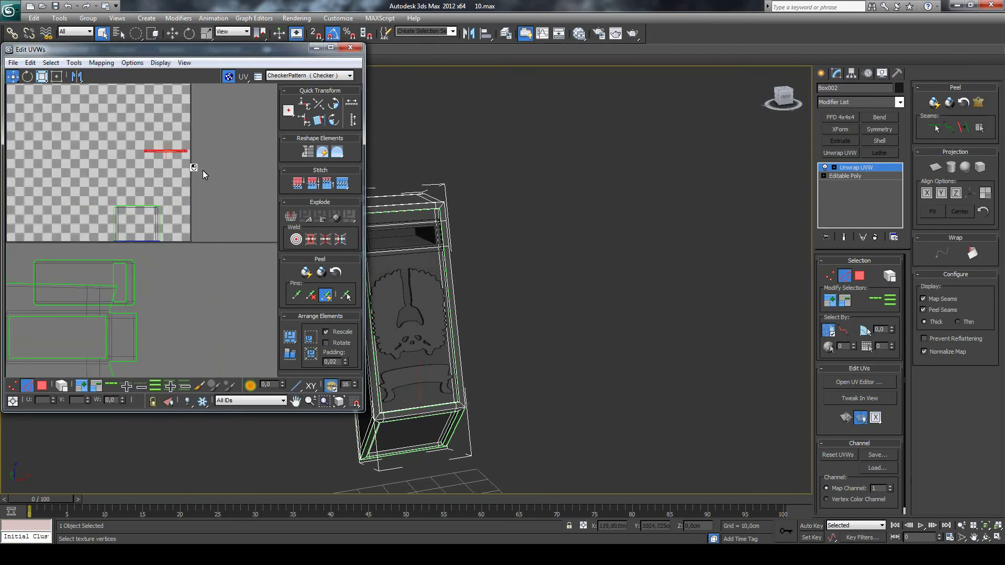
scroll(132, 254, "up", 3)
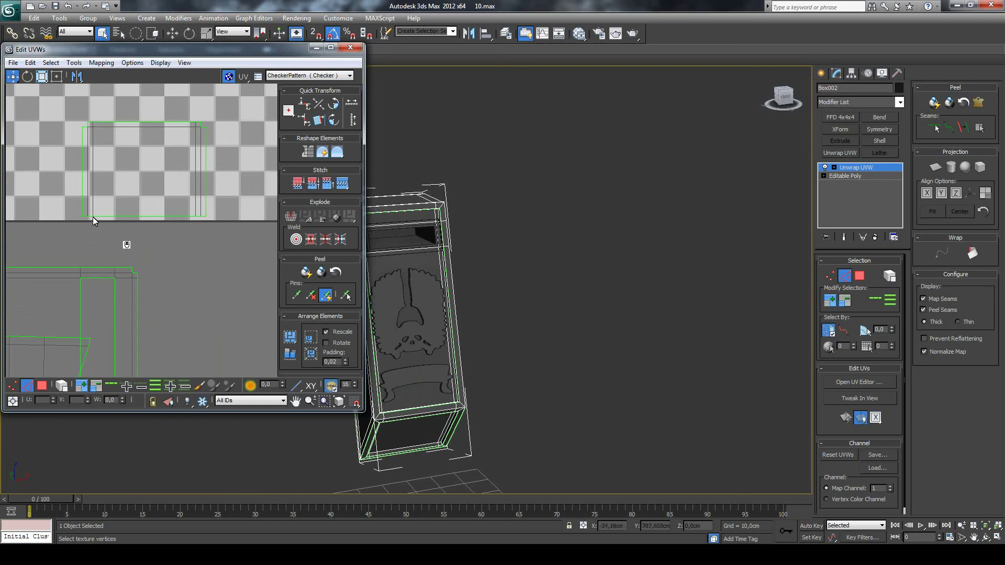
left_click(116, 216)
right_click(183, 217)
left_click(166, 257)
Marquee-select all UV shells and move them together past the checker tile's right edge.
scroll(154, 238, "down", 2)
scroll(145, 231, "down", 1)
scroll(136, 229, "down", 1)
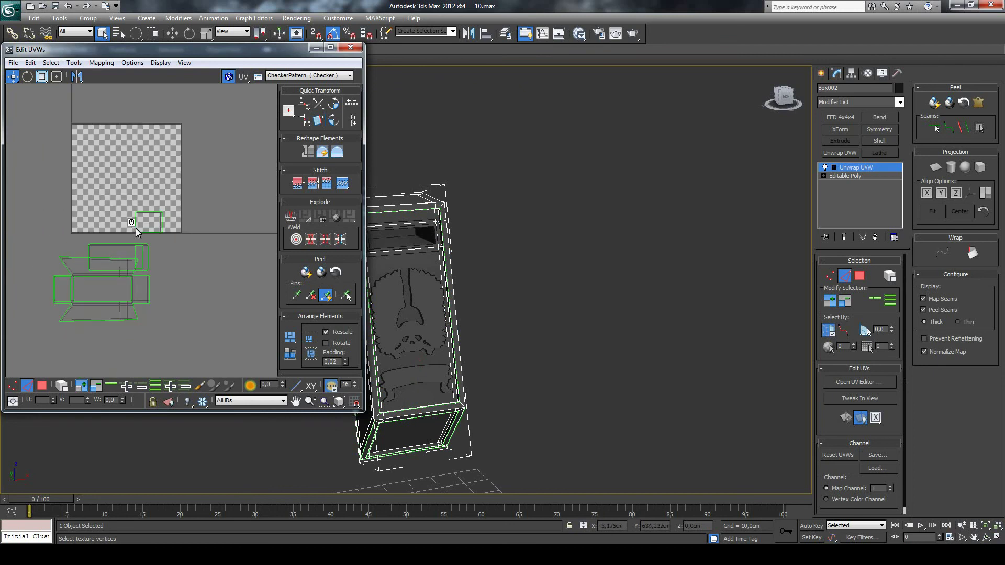
left_click_drag(48, 224, 187, 295)
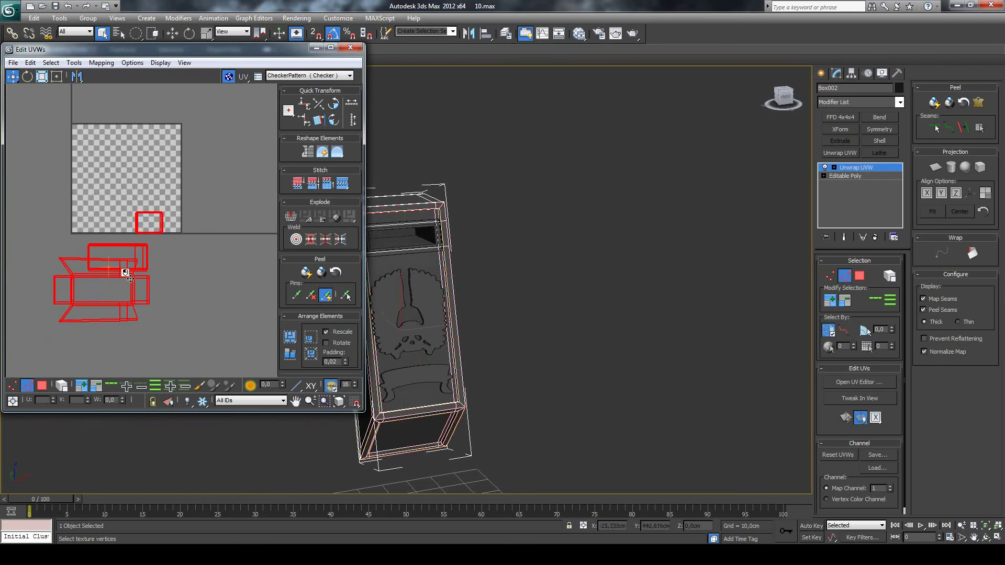
left_click_drag(135, 277, 253, 192)
left_click(234, 252)
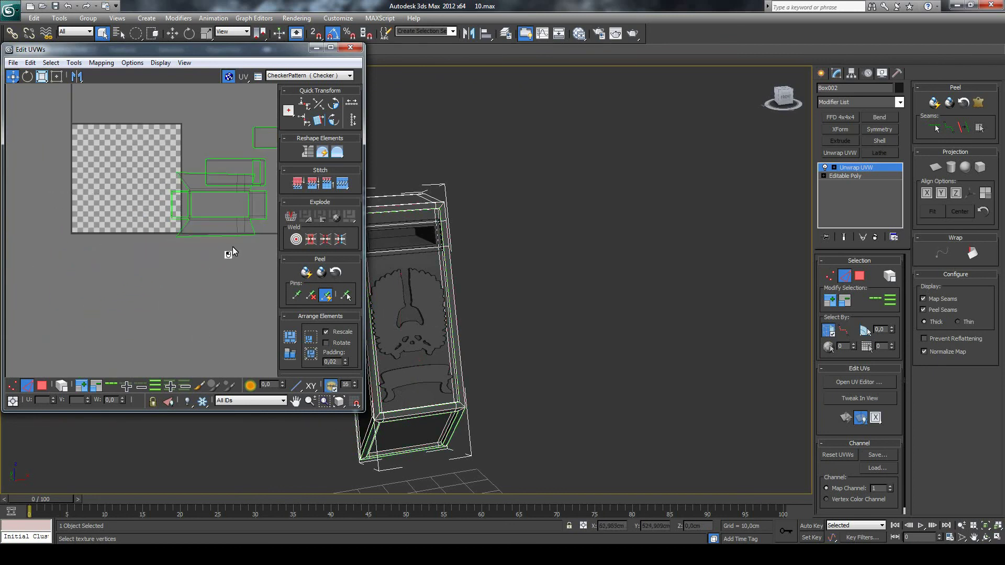
Close the UV editor and briefly check the material editor.
left_click(349, 50)
key("m")
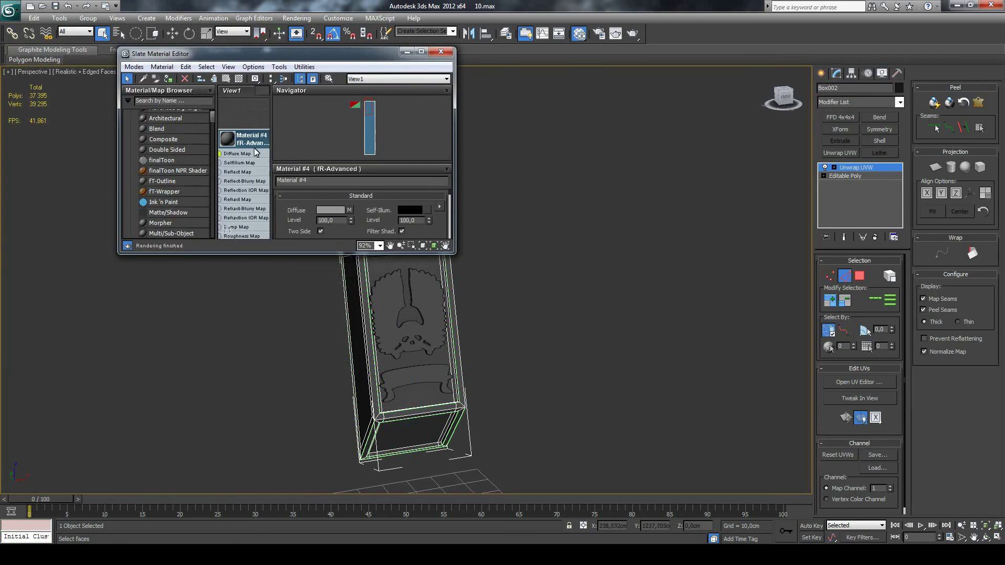
left_click(441, 52)
Orbit and zoom to inspect the checkered chest panel, then return to Select Object.
left_click(986, 538)
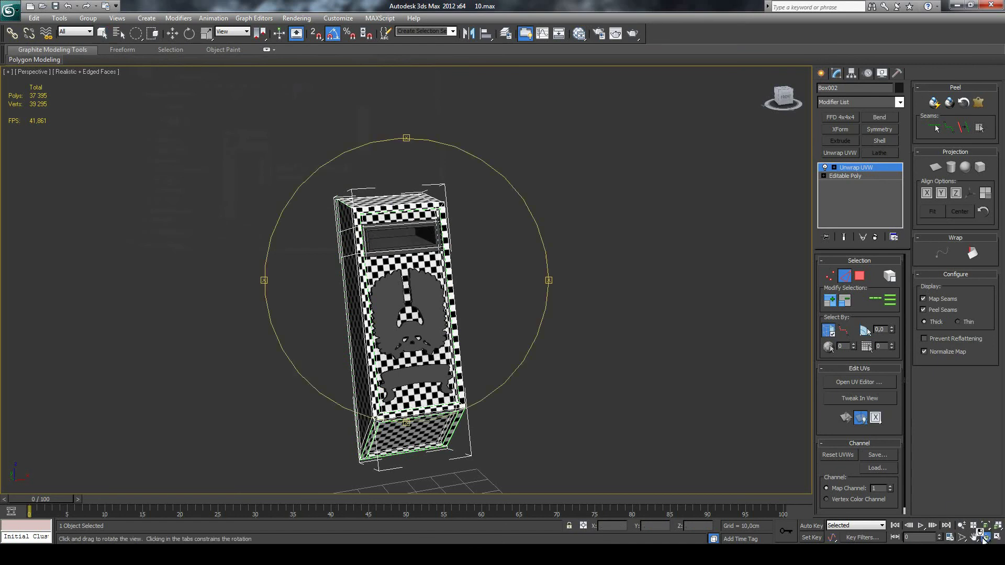
mouse_move(518, 330)
left_mouse_down()
mouse_move(471, 299)
mouse_move(569, 261)
mouse_move(476, 289)
left_mouse_up()
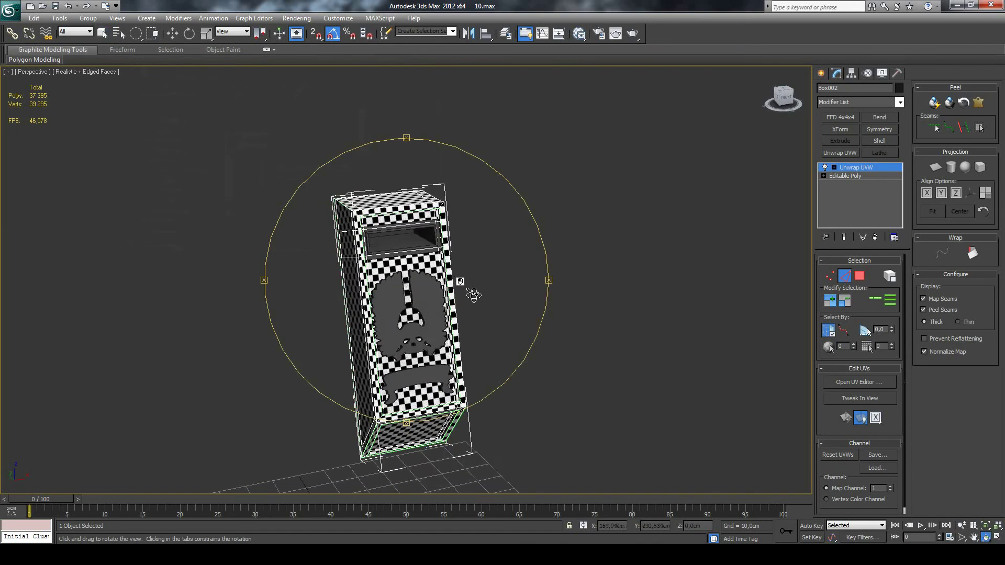
scroll(471, 267, "up", 2)
scroll(471, 267, "up", 1)
left_click(103, 33)
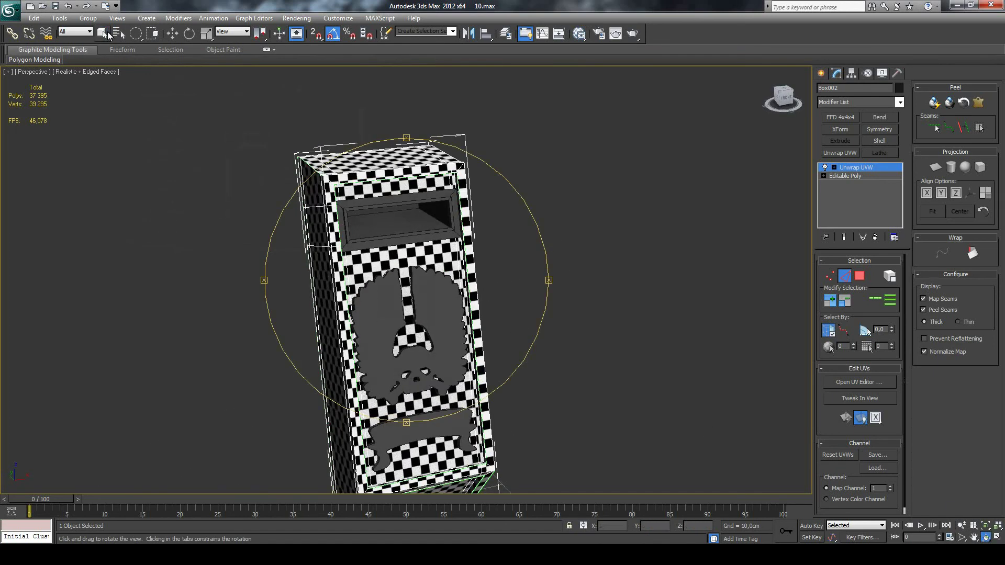
left_click(821, 74)
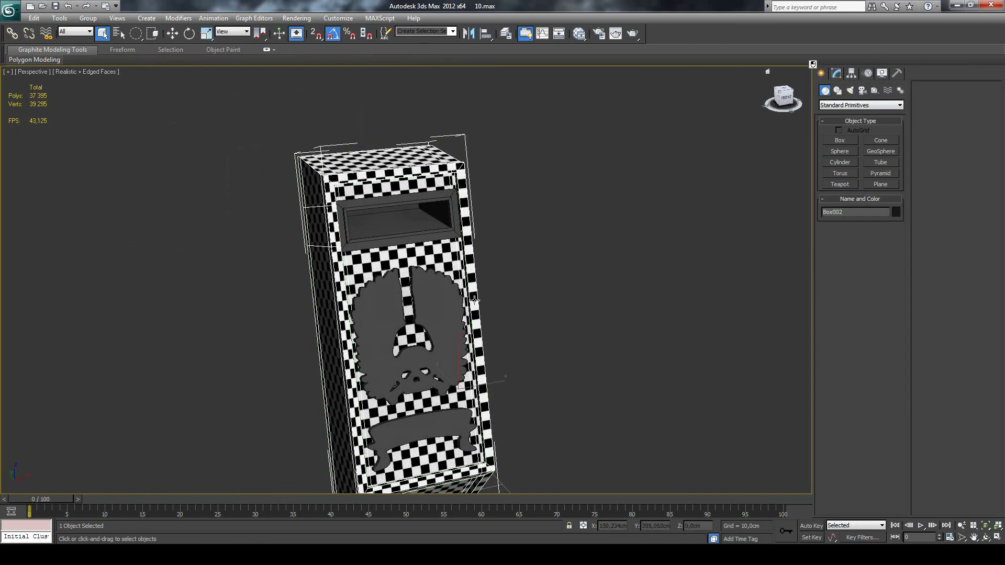
Select Line012 and, in Polygon mode, pick and test-move the emblem's flat cap face.
left_click(836, 73)
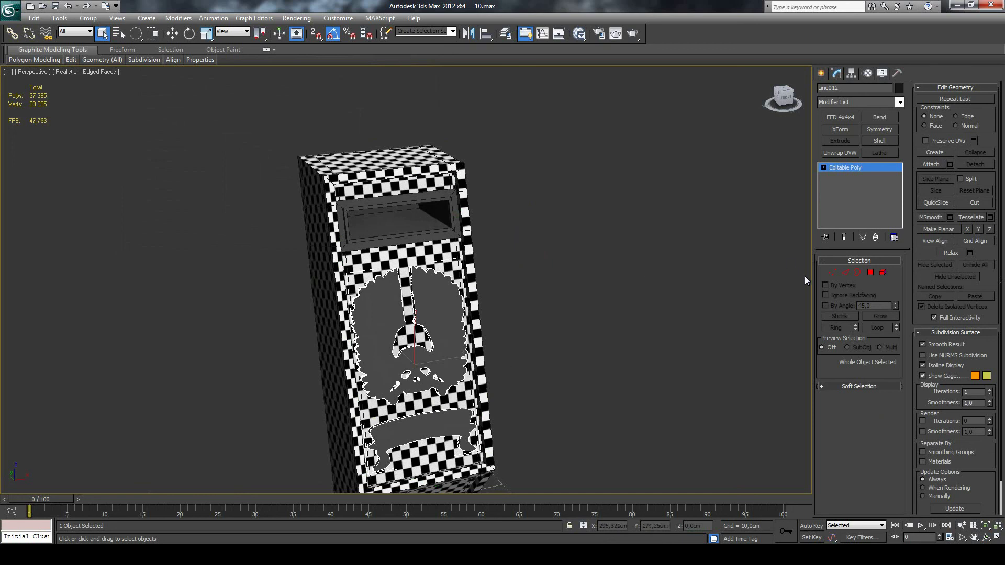
left_click(871, 272)
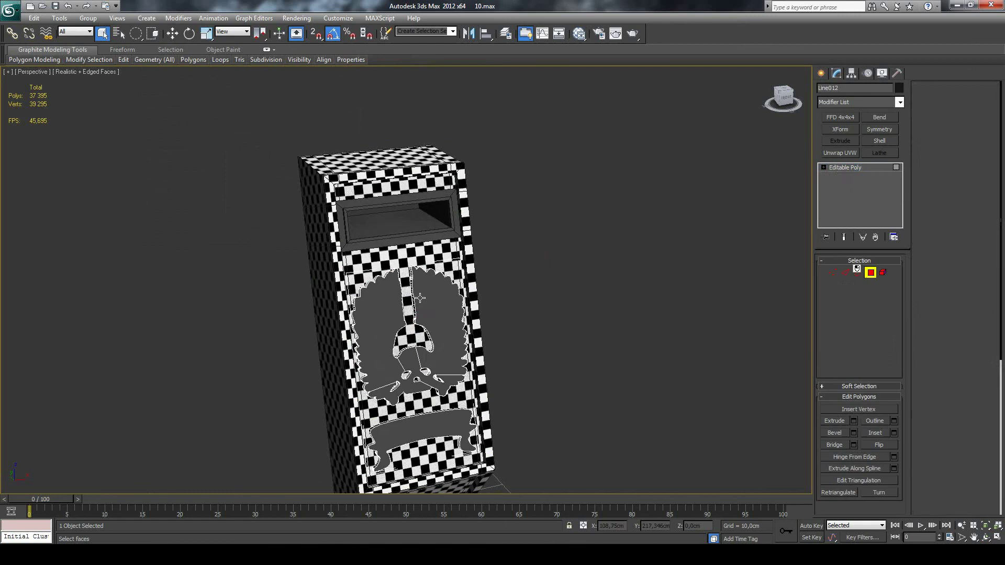
left_click(440, 301)
scroll(440, 304, "up", 1)
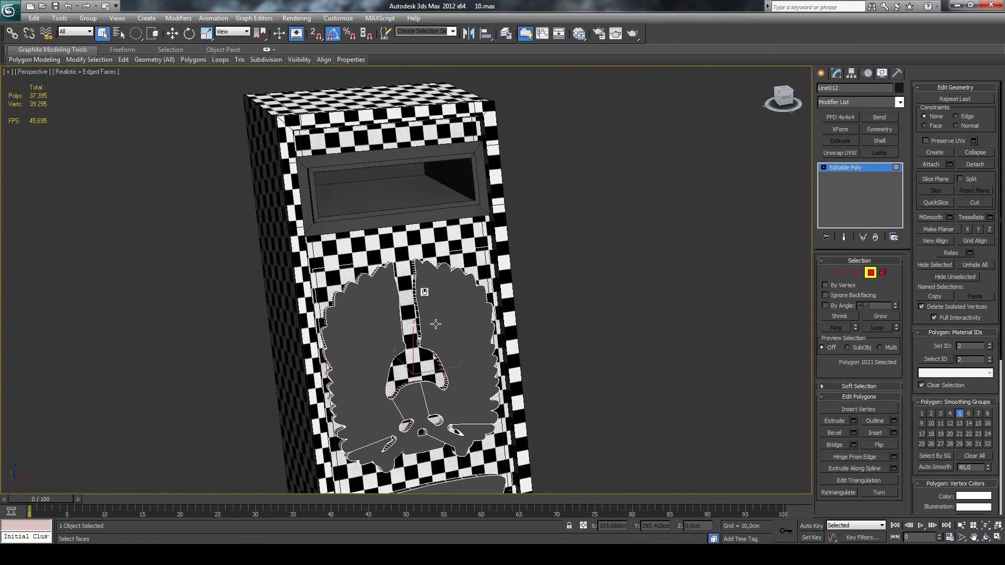
scroll(434, 320, "up", 2)
scroll(442, 330, "down", 2)
scroll(448, 332, "down", 1)
key("w")
mouse_move(402, 362)
left_mouse_down()
mouse_move(336, 297)
mouse_move(260, 188)
left_mouse_up()
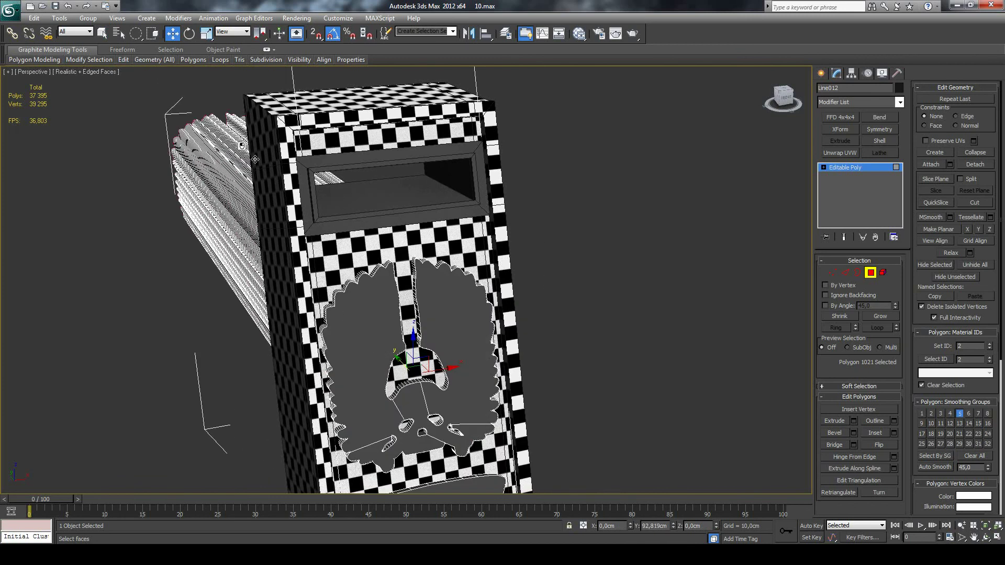
right_click(260, 188)
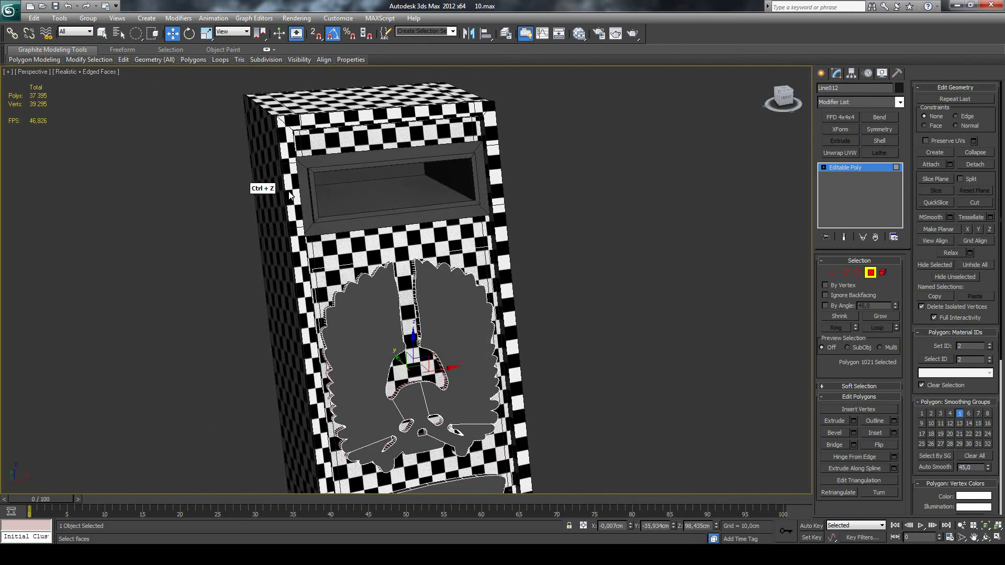
Delete the banner's flat cap face, exit Polygon mode and add an Unwrap UVW modifier.
scroll(405, 284, "down", 2)
left_click(432, 429)
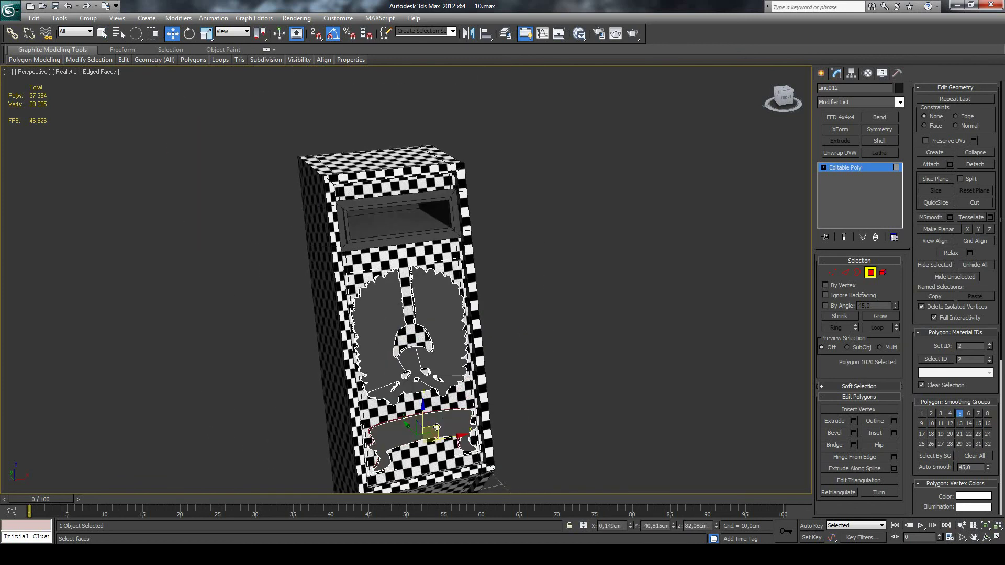
key("Delete")
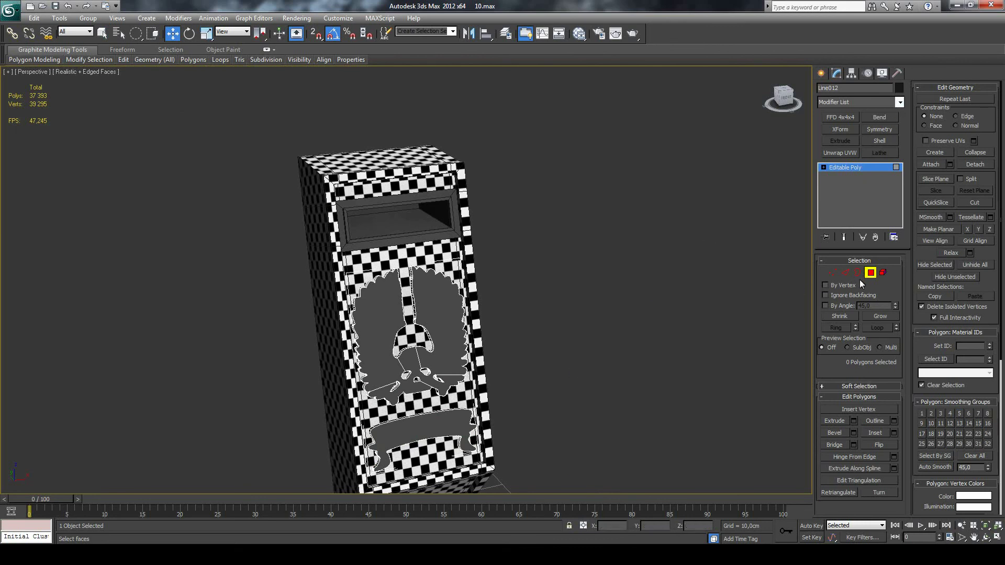
left_click(871, 272)
left_click(840, 152)
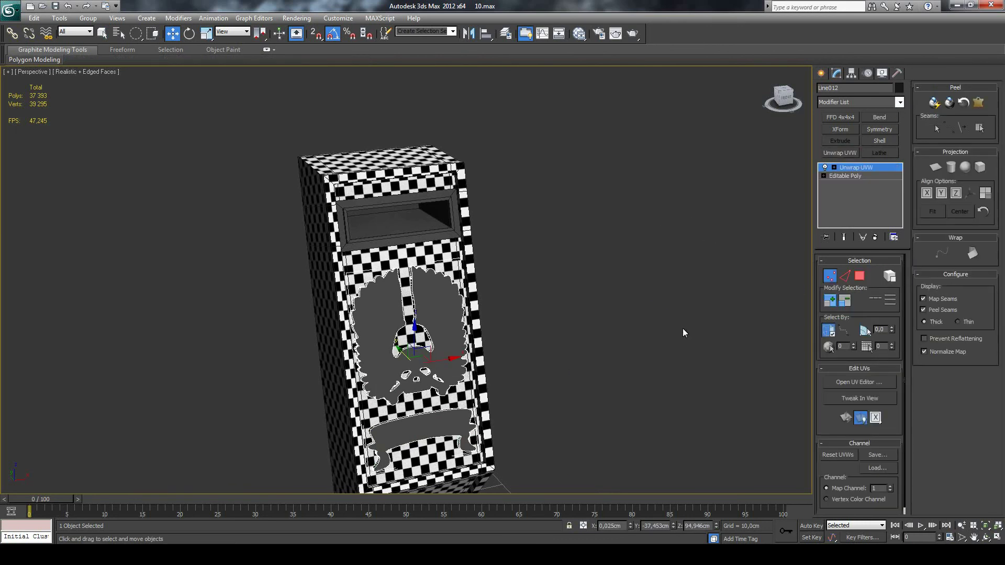
Open Line012's UV editor, zoom out and marquee-select all emblem and banner UVs.
left_click(853, 388)
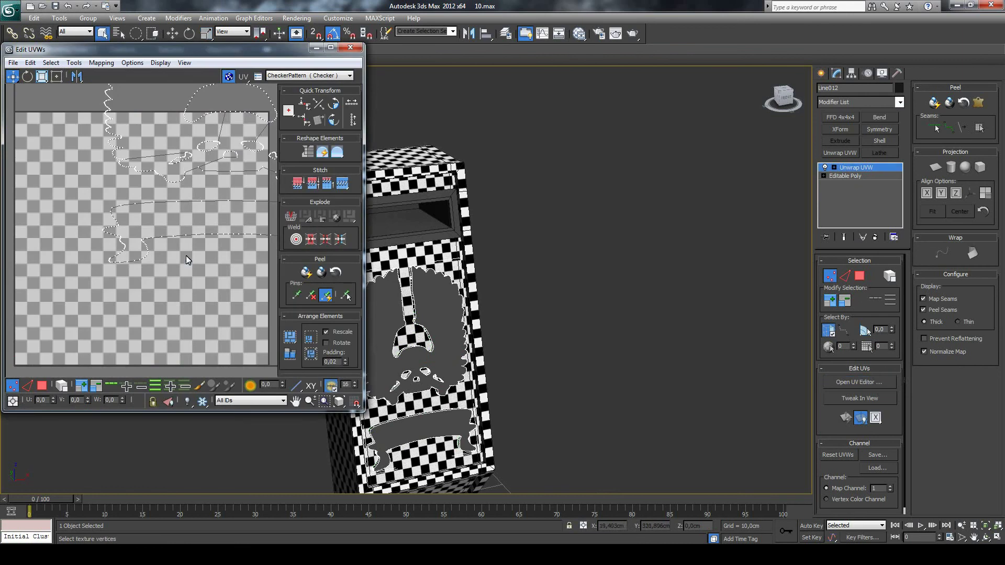
scroll(181, 266, "down", 2)
scroll(121, 221, "down", 1)
left_click_drag(117, 130, 250, 264)
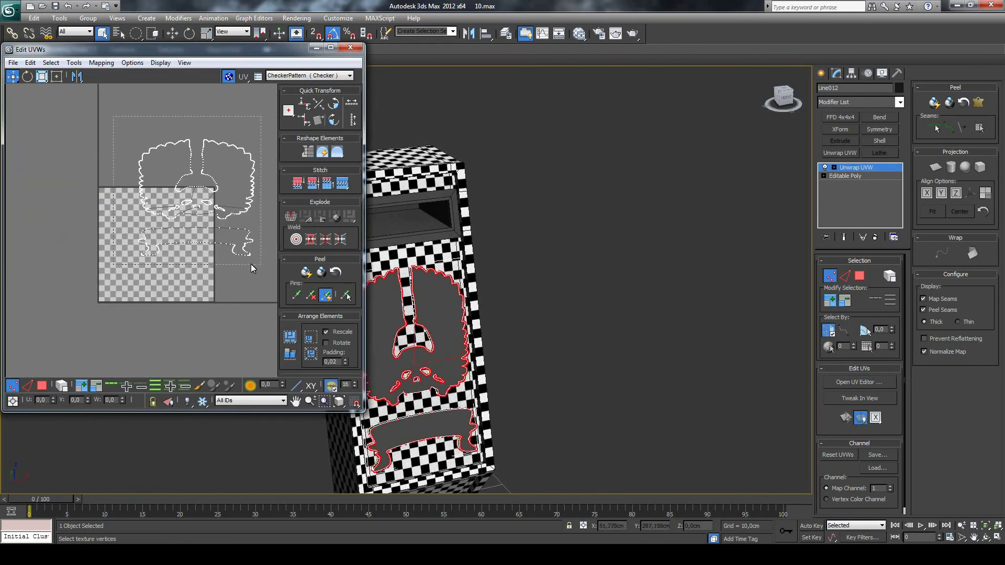
scroll(244, 244, "up", 2)
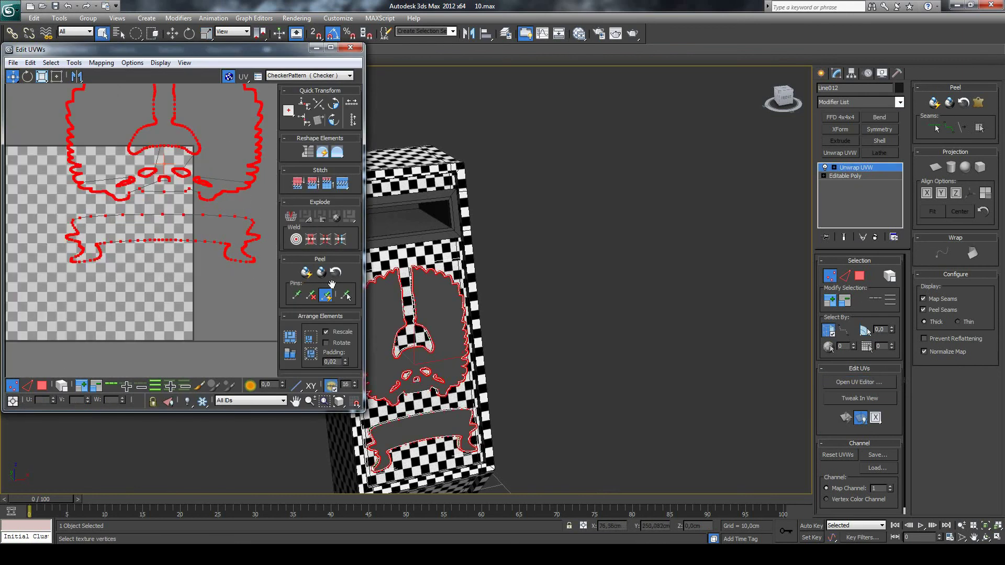
In face selection mode, apply Mapping > Flatten Mapping with default settings.
left_click(101, 63)
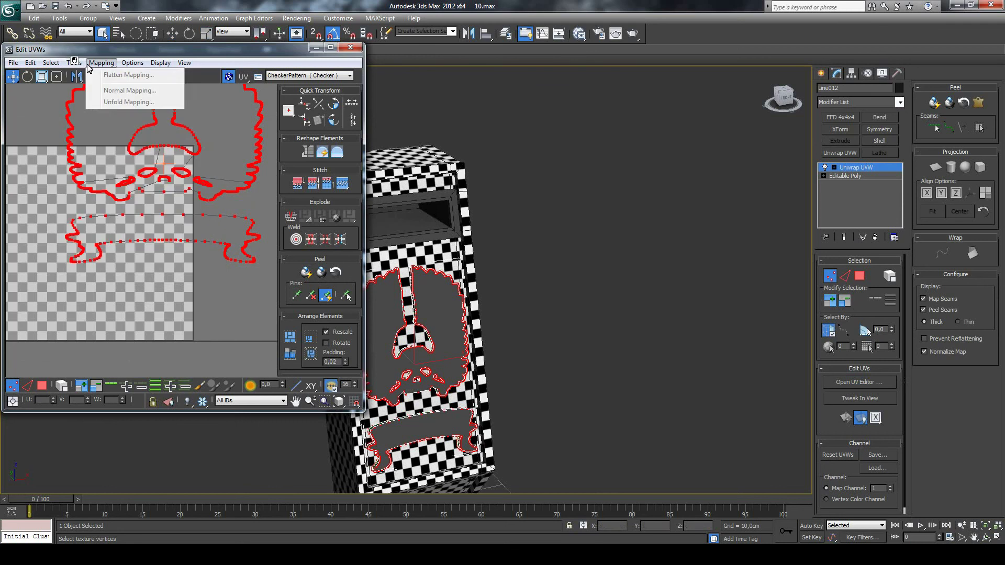
left_click(43, 386)
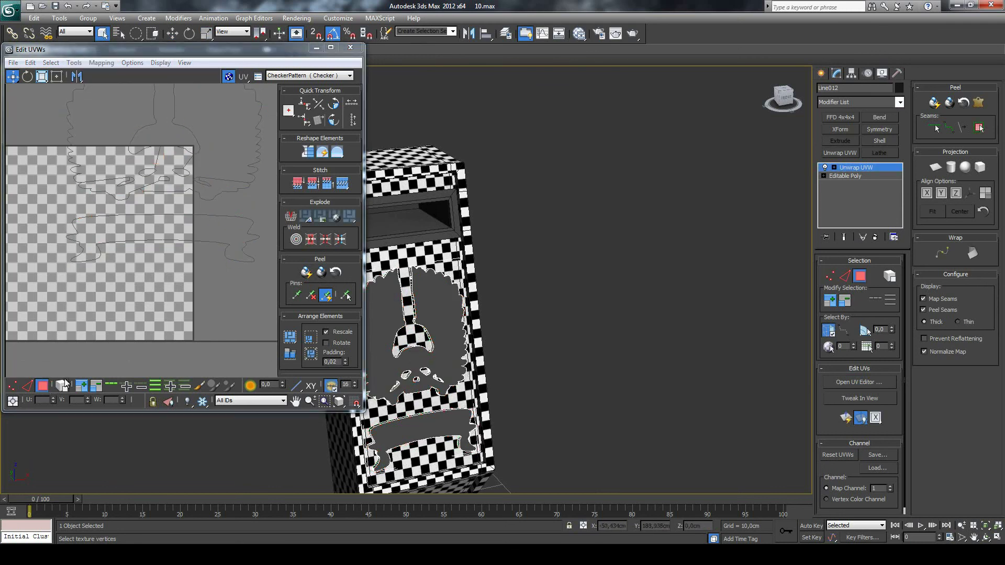
left_click(101, 63)
left_click(125, 74)
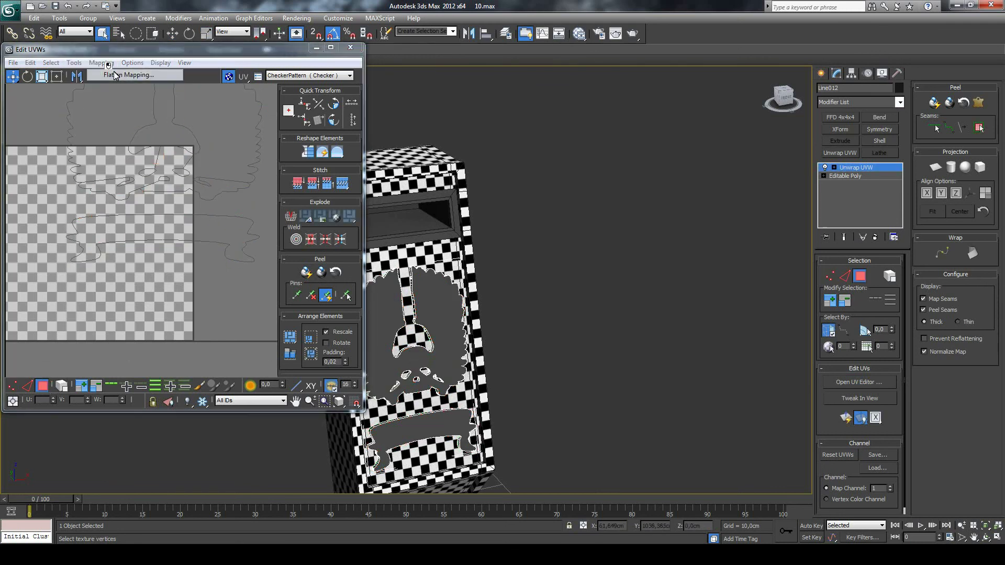
left_click(130, 73)
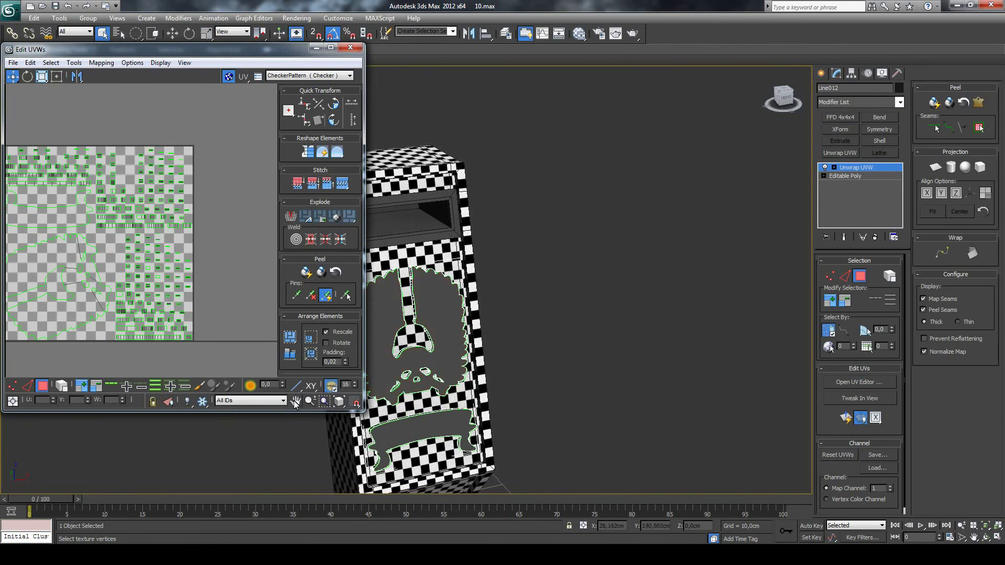
Re-centre the flattened layout and marquee-select the many small strip clusters together.
middle_click_drag(204, 201, 245, 188)
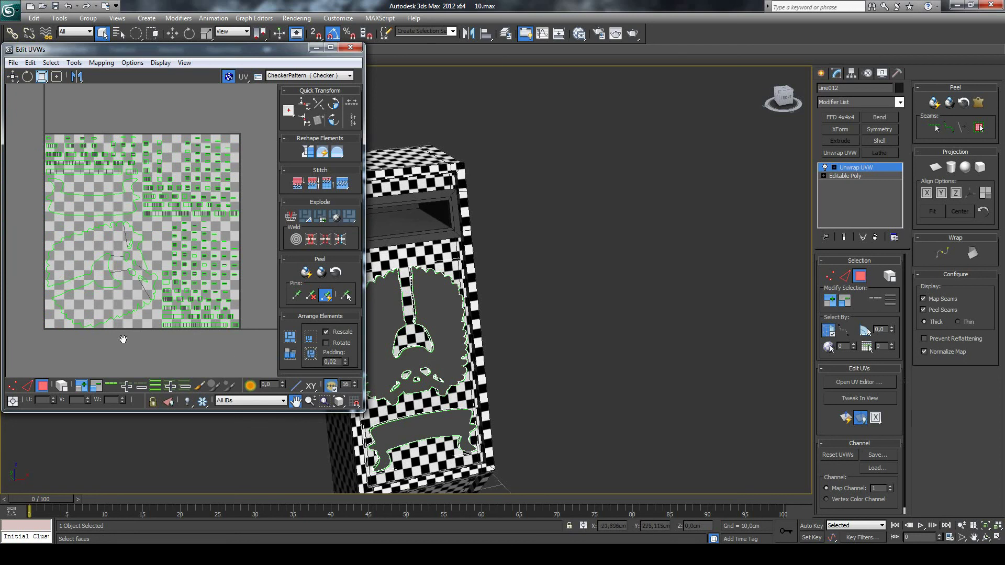
left_click_drag(35, 136, 74, 159)
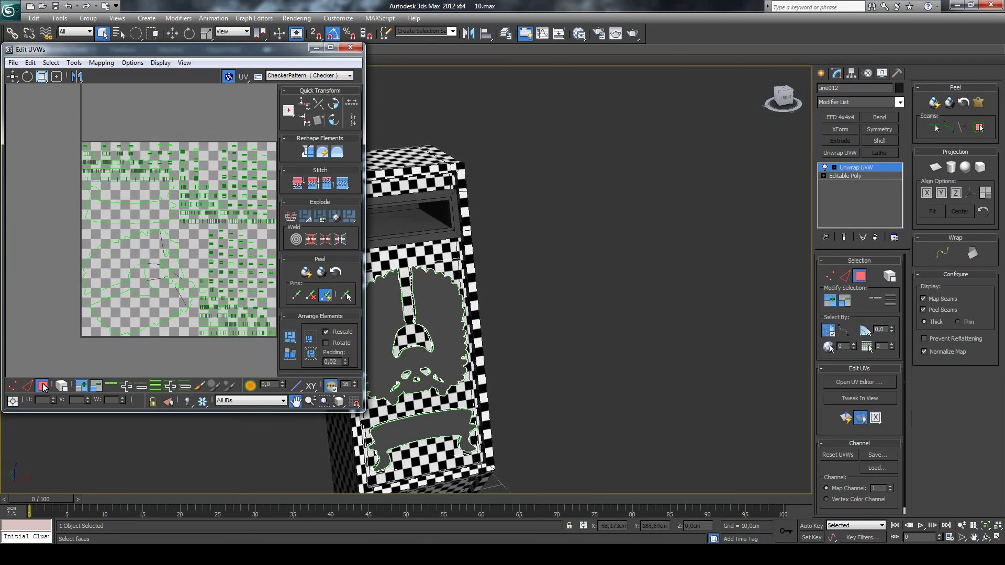
left_click(12, 76)
mouse_move(49, 110)
left_mouse_down()
mouse_move(158, 168)
mouse_move(272, 178)
left_mouse_up()
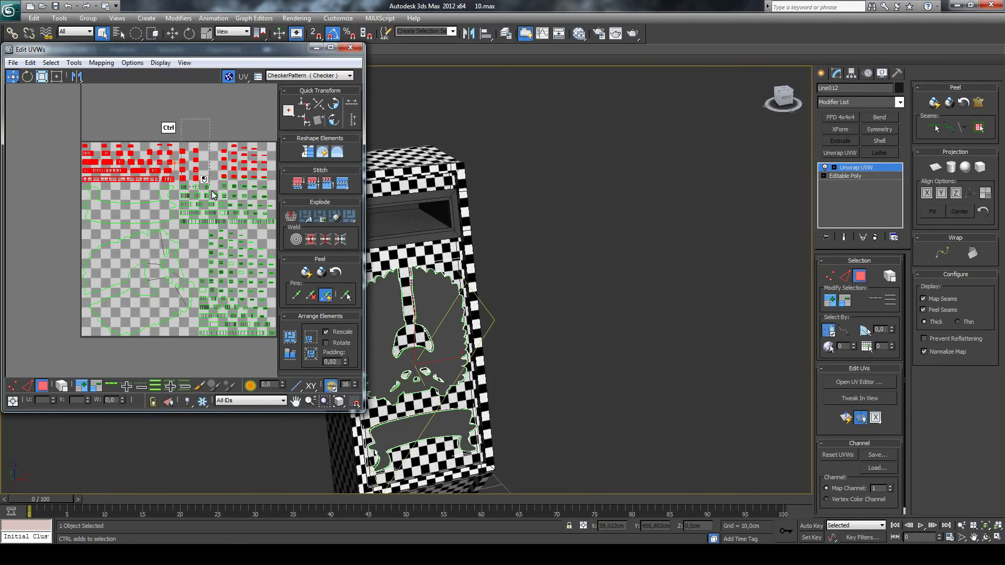
left_click_drag(181, 118, 253, 244, "ctrl")
scroll(253, 243, "down", 2, "ctrl")
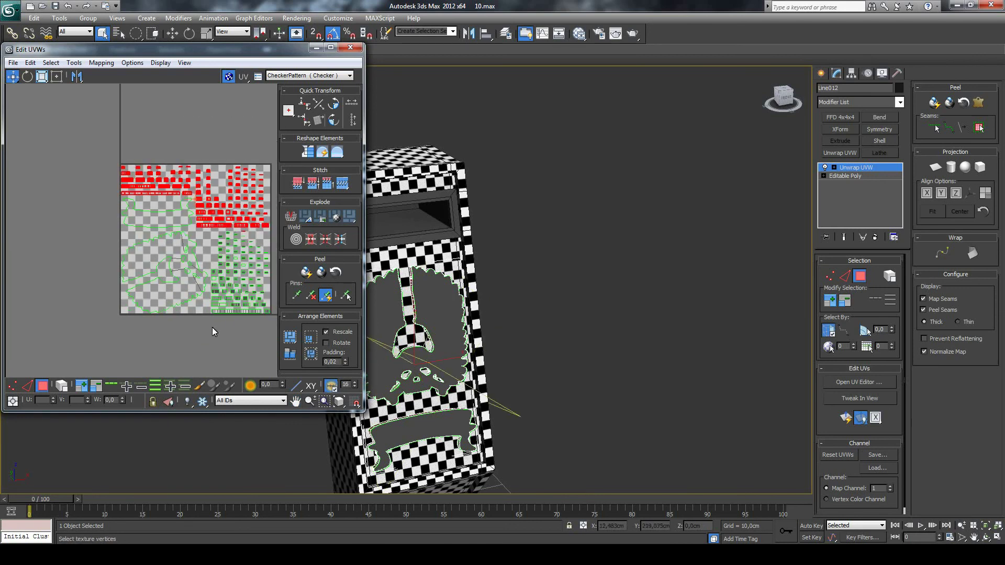
left_click_drag(210, 317, 289, 215, "ctrl")
scroll(248, 238, "up", 1)
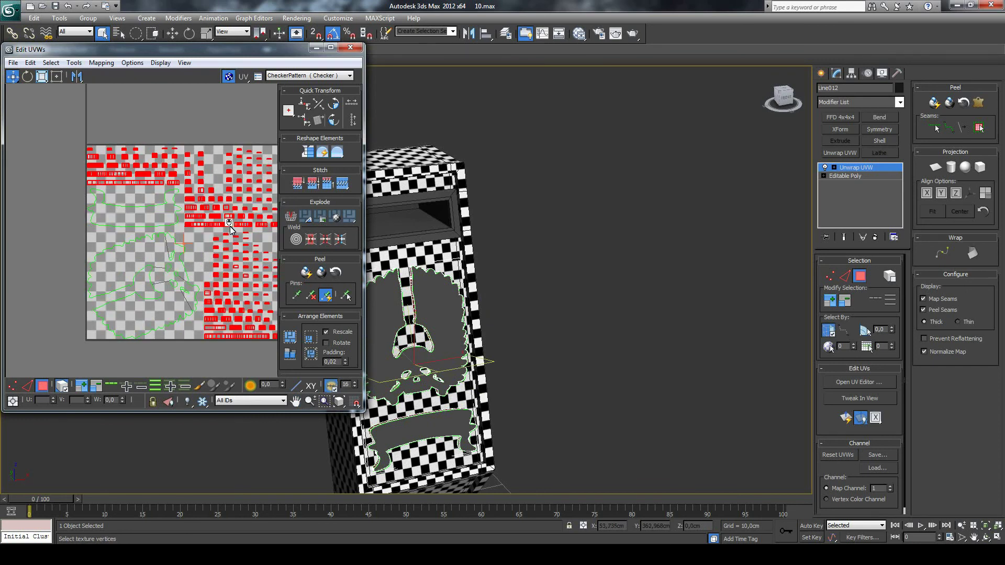
Unfold the selected UV faces with Unfold Mapping.
left_click(98, 63)
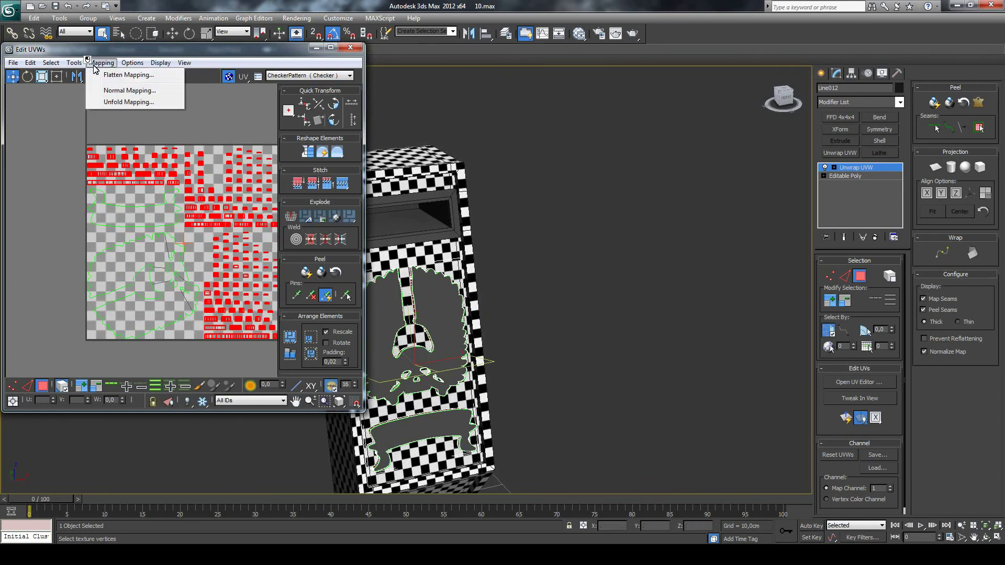
left_click(105, 103)
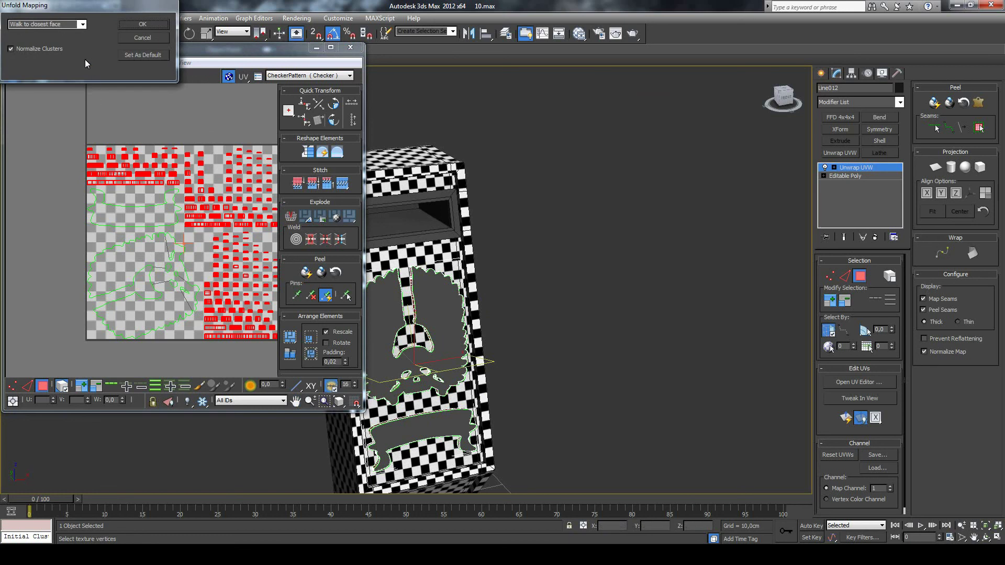
left_click(127, 23)
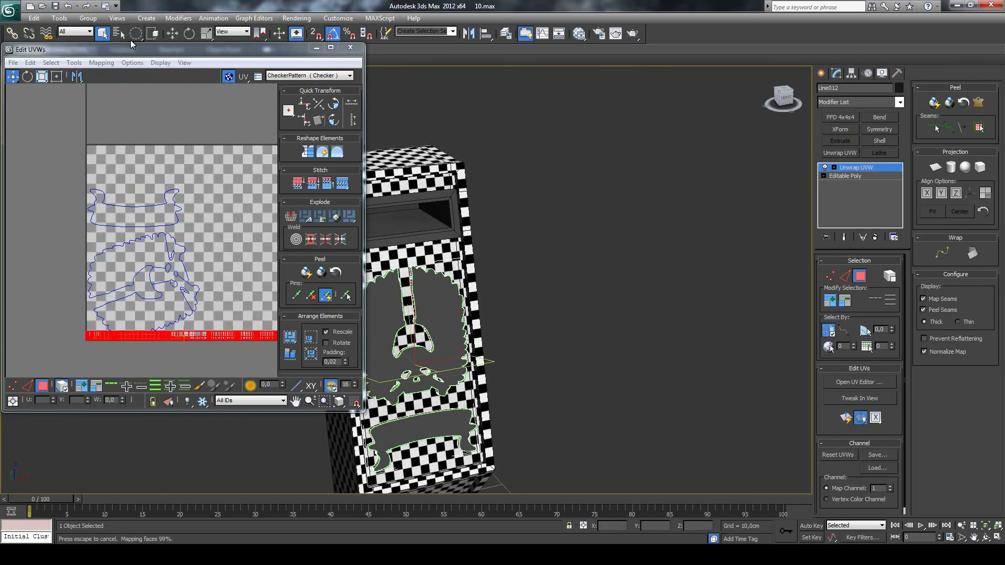
scroll(171, 360, "up", 2)
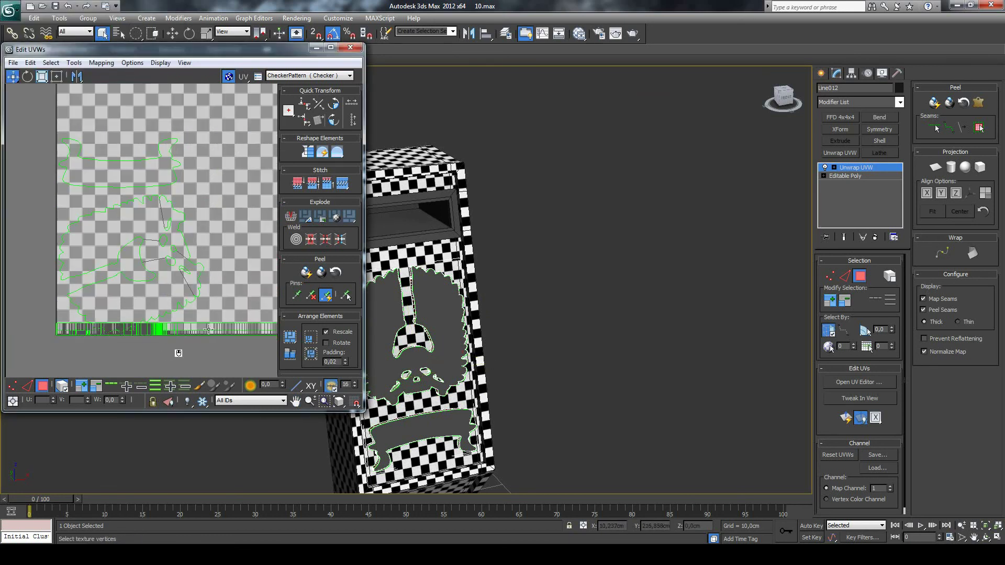
Move the small-cluster strip up and the long bottom strip below the other shells.
left_click_drag(215, 331, 204, 130)
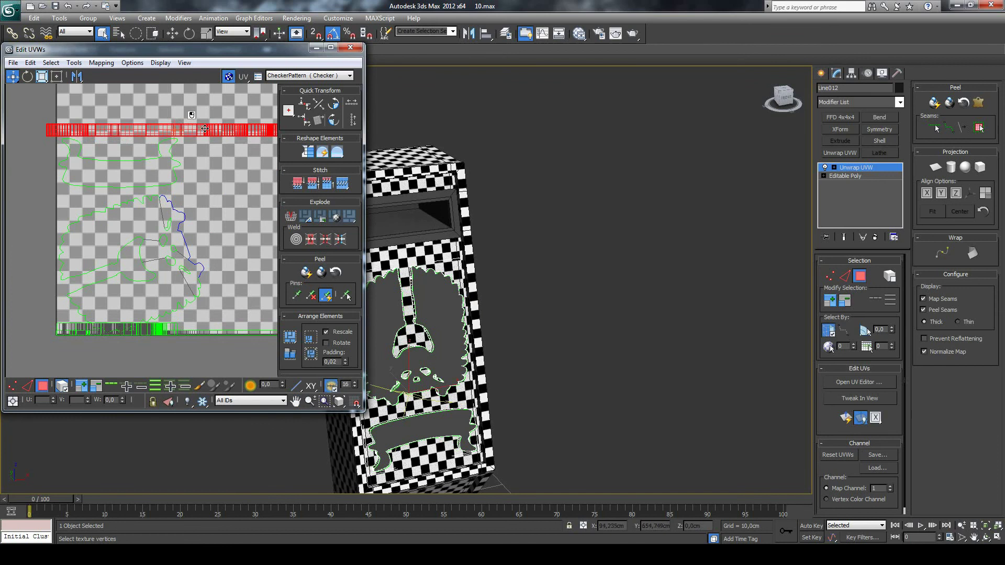
left_click(143, 327)
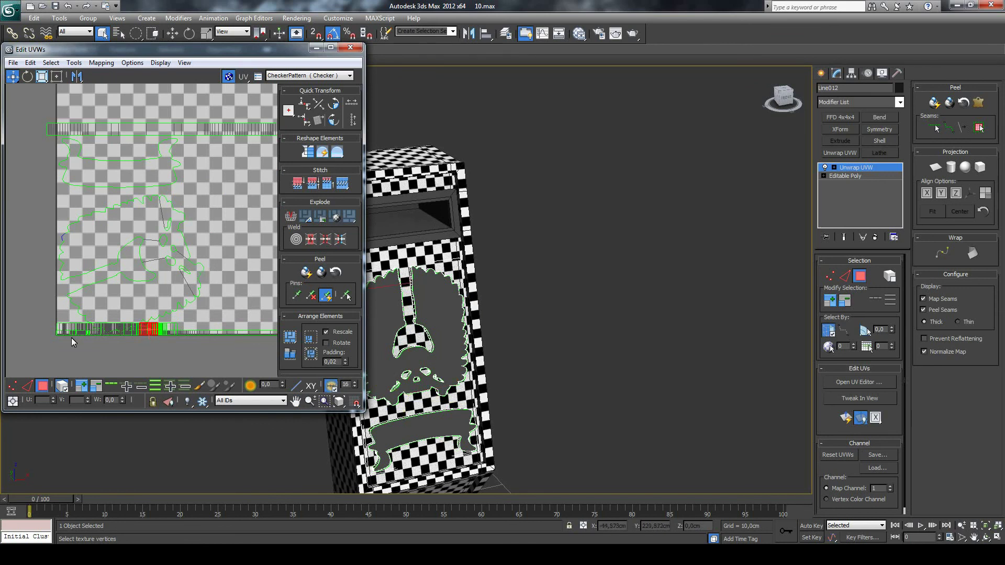
left_click(64, 334)
mouse_move(102, 334)
left_mouse_down()
mouse_move(101, 359)
mouse_move(82, 356)
mouse_move(83, 371)
left_mouse_up()
left_click(62, 331)
left_click(110, 335)
left_click(127, 334)
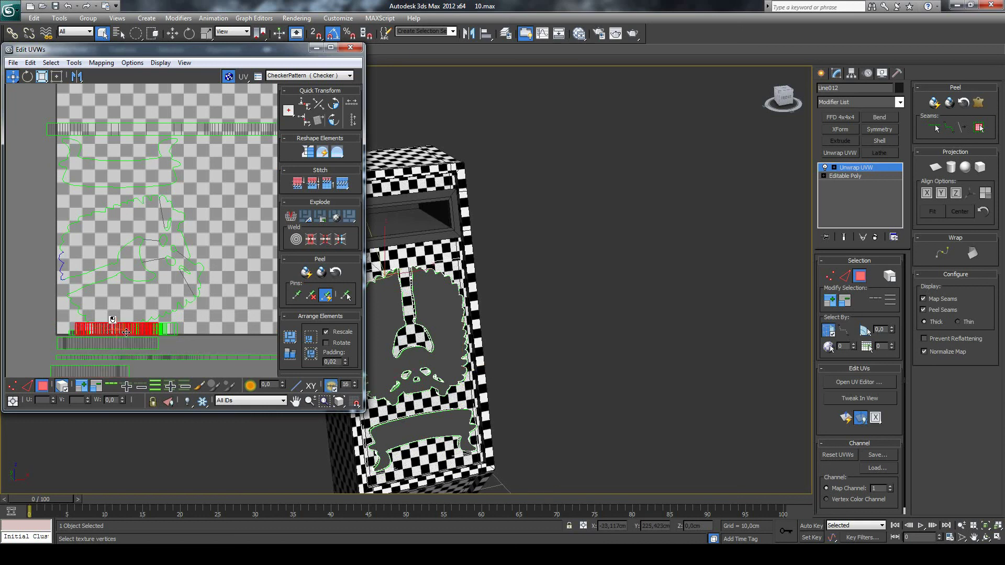
mouse_move(126, 334)
left_mouse_down()
mouse_move(81, 374)
mouse_move(97, 373)
mouse_move(130, 315)
mouse_move(214, 328)
left_mouse_up()
Move a small piece from the upper strip down into the bottom strip row.
scroll(84, 349, "down", 3)
scroll(96, 374, "up", 2)
scroll(96, 374, "up", 2)
left_click(162, 311)
left_click_drag(162, 309, 141, 358)
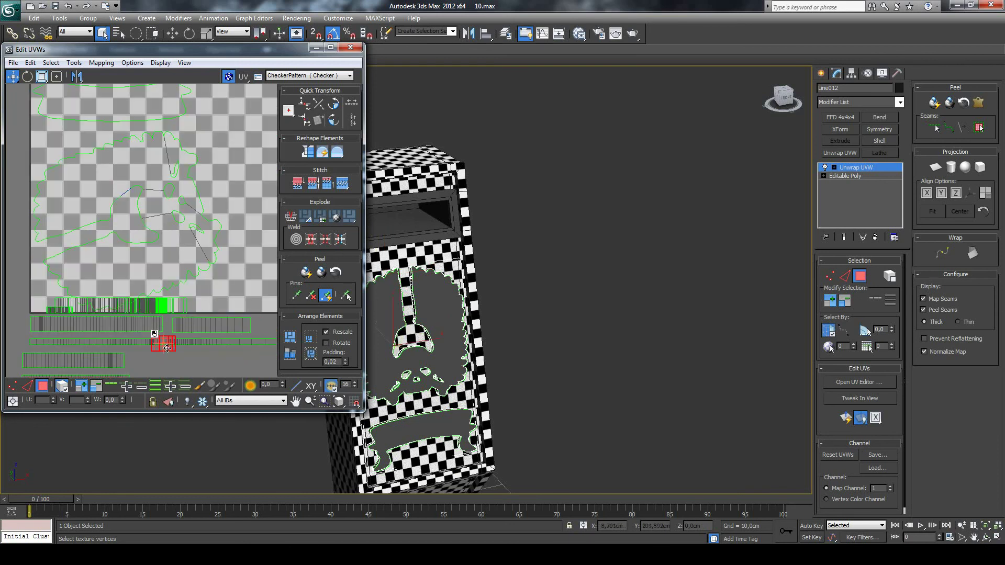
scroll(139, 336, "down", 2)
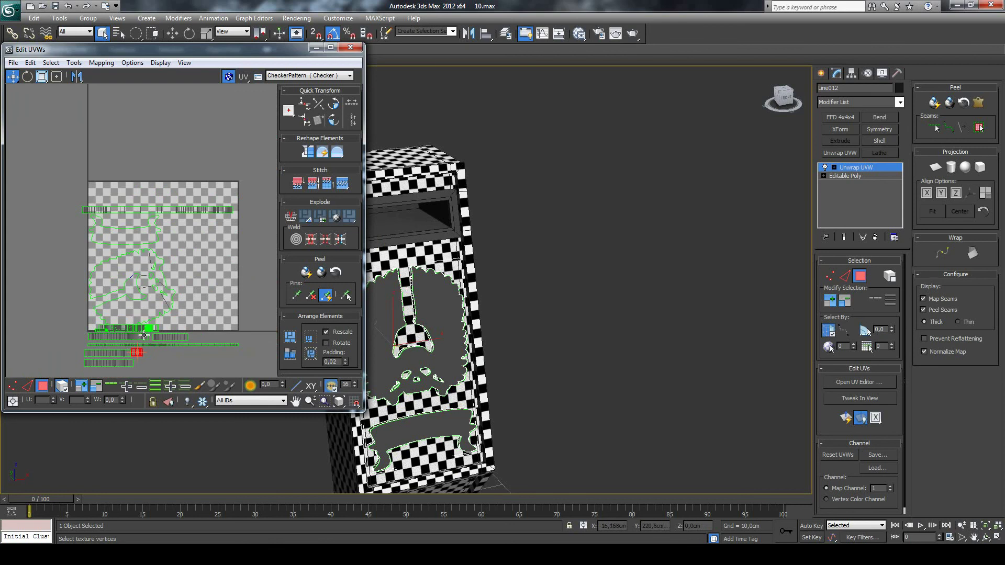
scroll(149, 335, "up", 2)
mouse_move(139, 367)
left_mouse_down()
mouse_move(151, 332)
mouse_move(161, 369)
left_mouse_up()
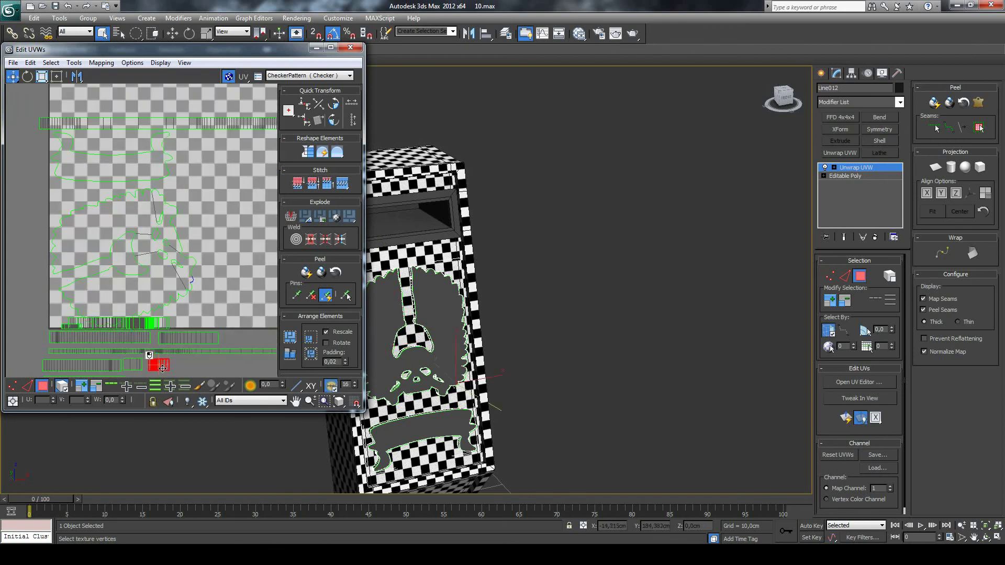
Fit another sliver into the bottom strip row and Pack the selection.
left_click(149, 327)
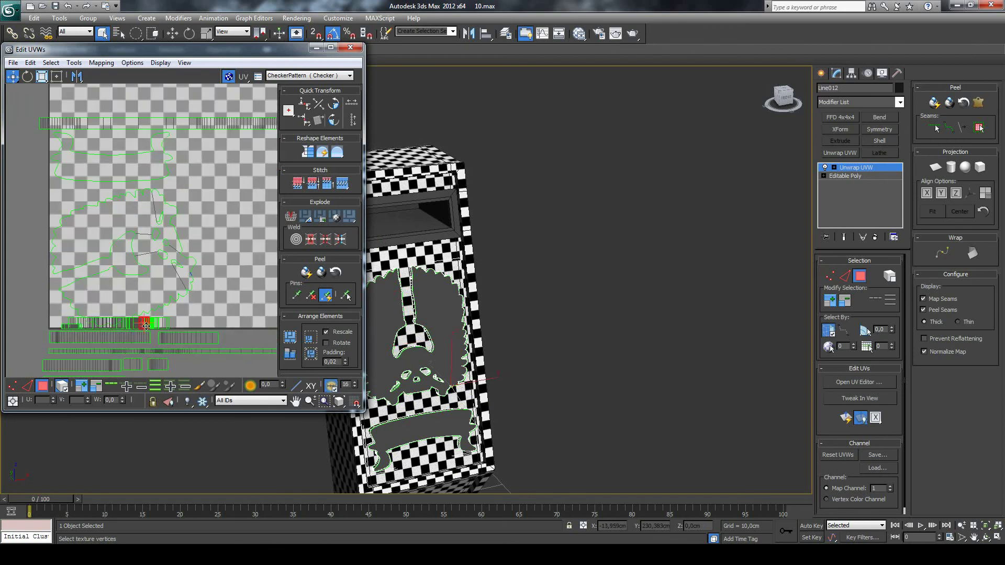
left_click_drag(146, 326, 181, 358)
scroll(181, 357, "down", 3)
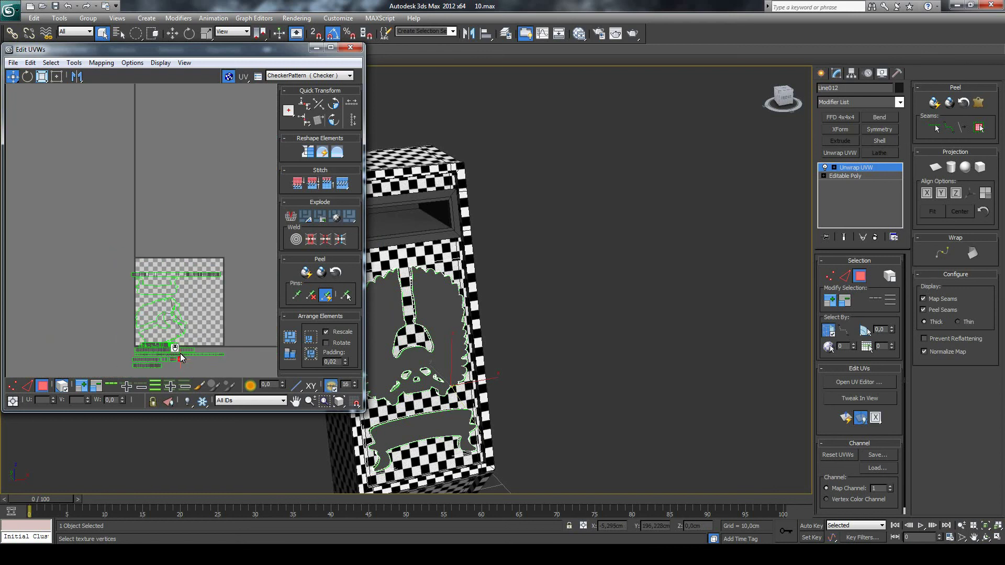
scroll(181, 357, "up", 4)
mouse_move(179, 359)
left_mouse_down()
mouse_move(158, 332)
mouse_move(210, 375)
mouse_move(144, 318)
left_mouse_up()
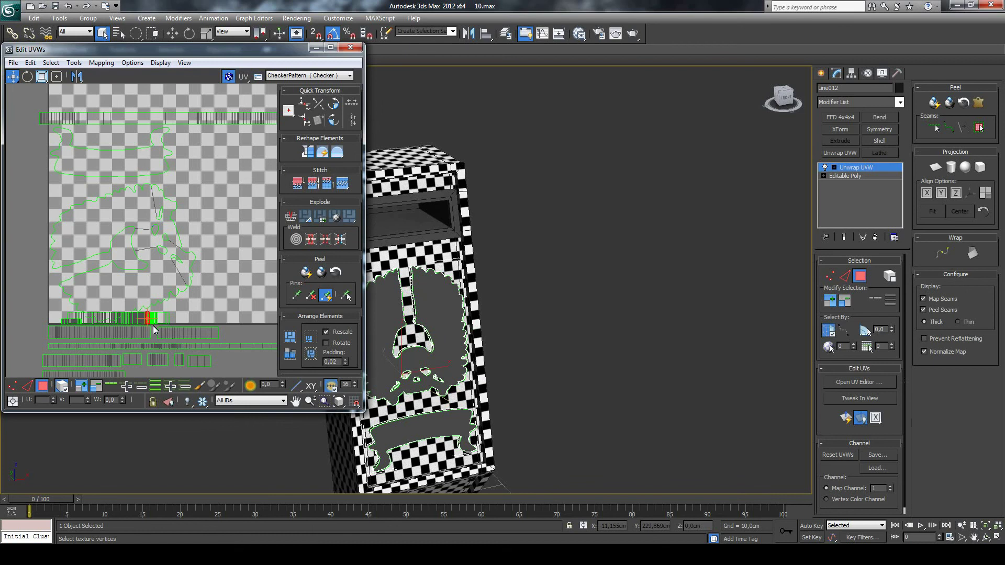
scroll(155, 329, "up", 2)
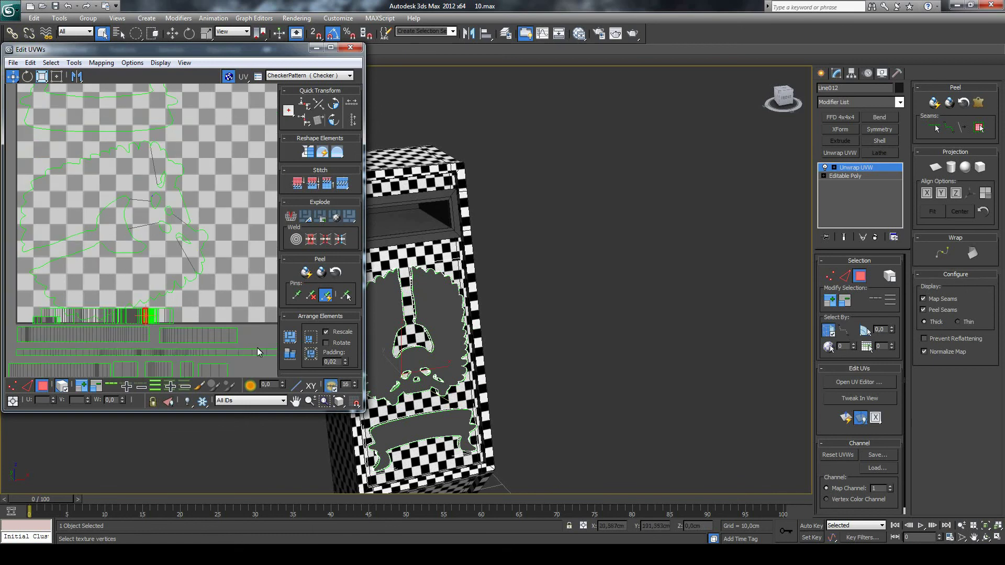
left_click(290, 337)
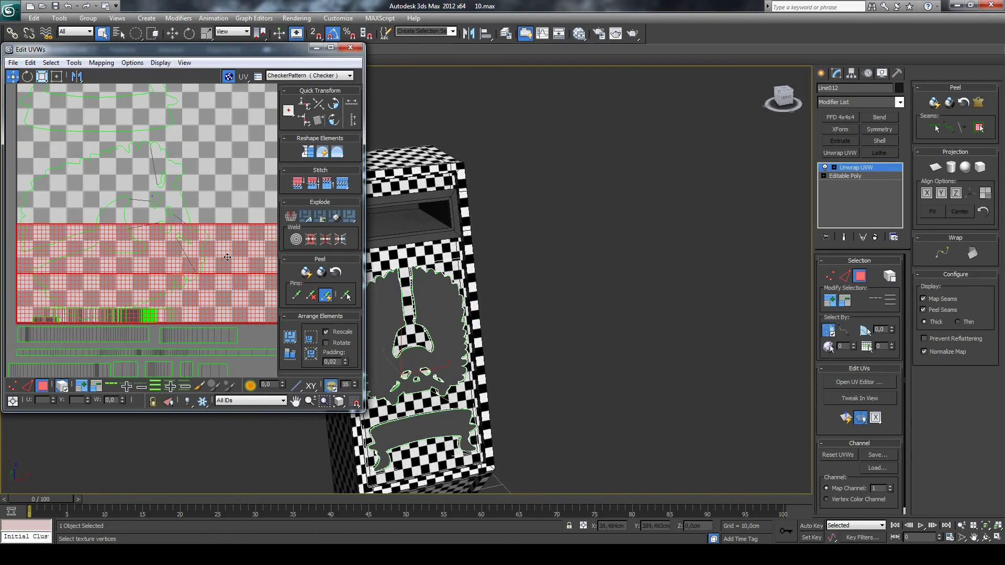
Select all UV shells and Pack Normalize them to fill the tile.
left_click(183, 318)
scroll(186, 318, "down", 5)
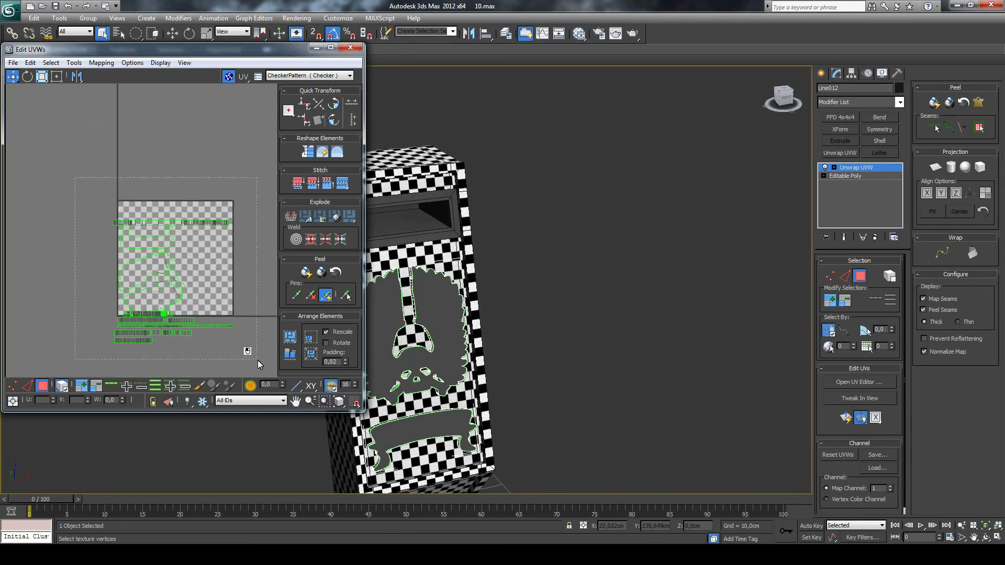
left_click_drag(258, 360, 258, 360)
left_click(290, 337)
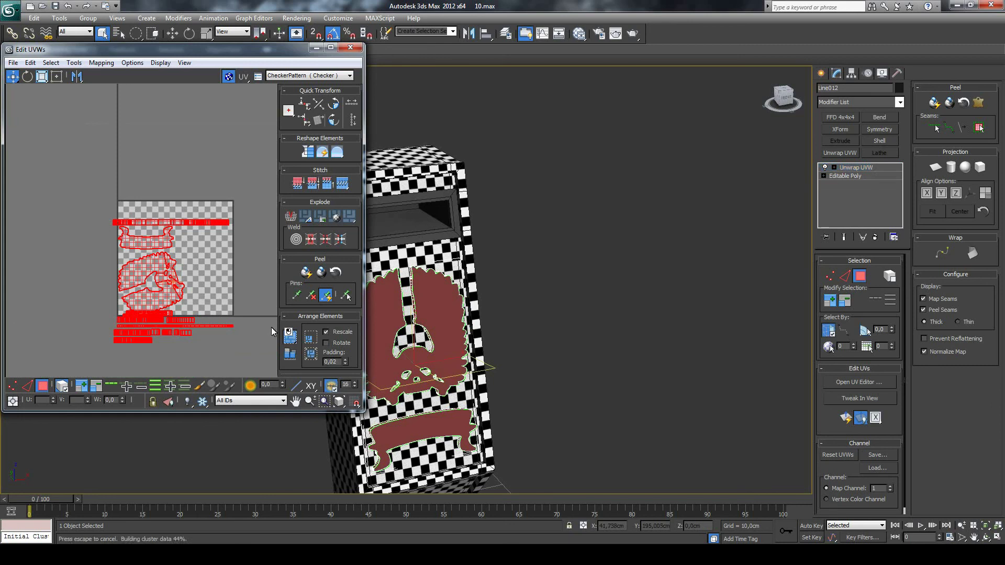
Inspect the packed layout, then undo twice to restore the previous arrangement.
left_click(250, 274)
scroll(246, 278, "up", 2)
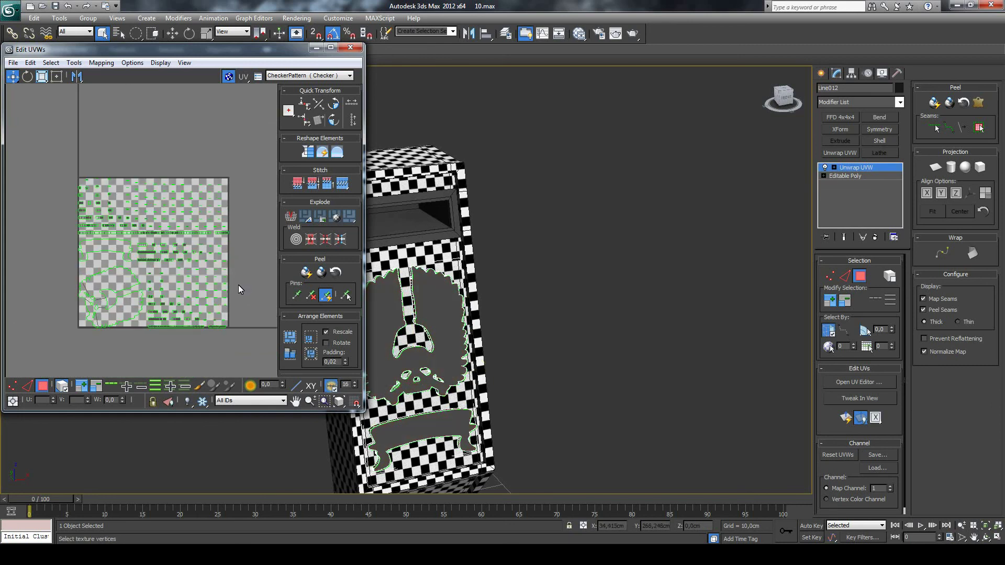
scroll(238, 289, "up", 1)
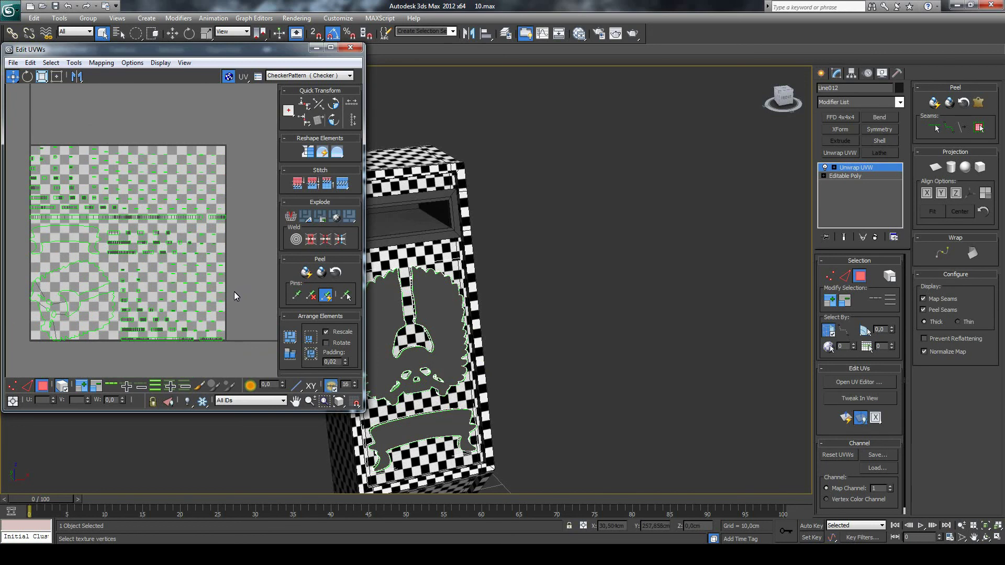
scroll(150, 236, "up", 2)
scroll(151, 225, "up", 1)
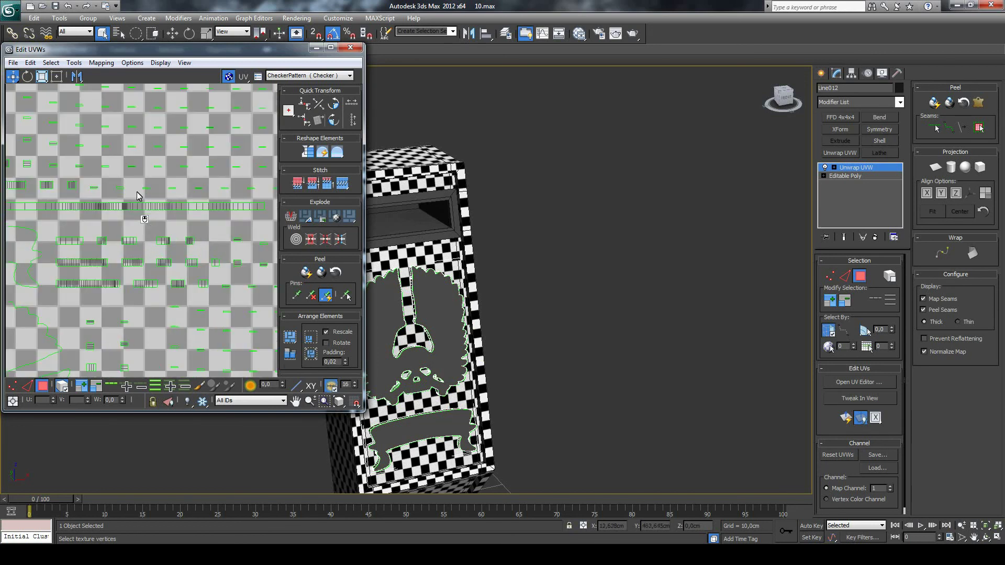
left_click(147, 189)
scroll(146, 205, "down", 3)
scroll(146, 204, "down", 2)
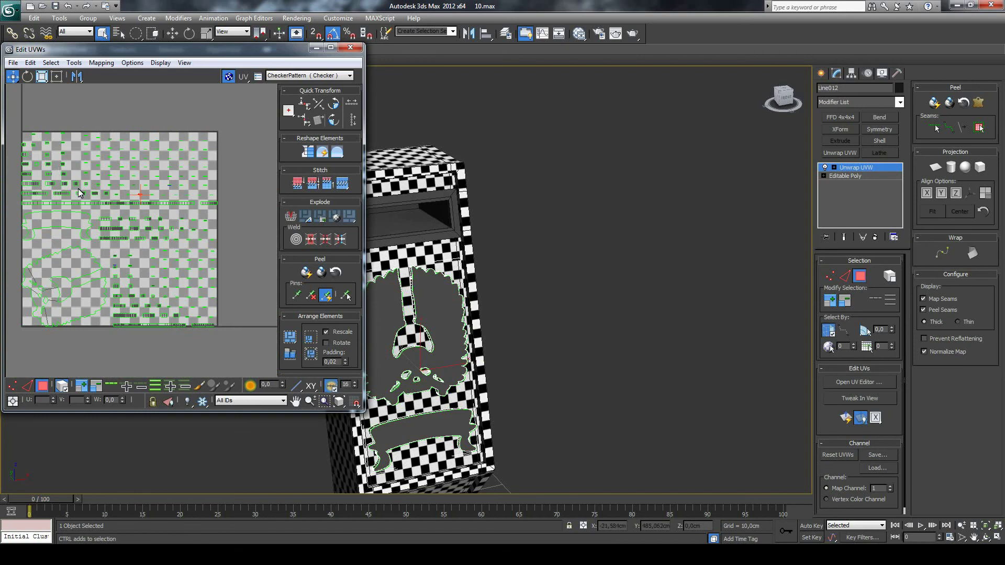
key("ctrl+z")
key("ctrl+z")
key("ctrl+z")
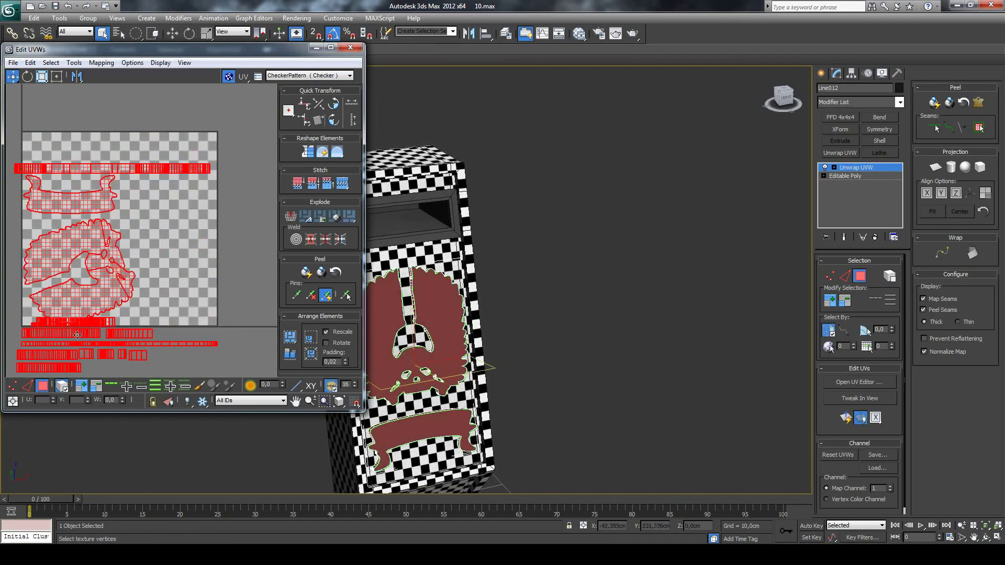
key("ctrl+z")
key("ctrl+z")
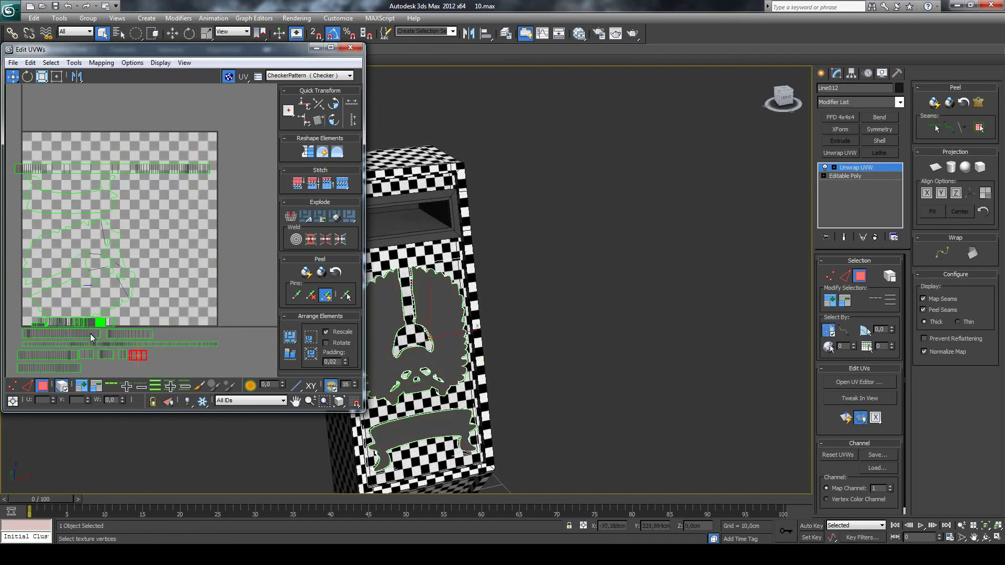
Select the long strip and lower strip rows, excluding the emblem shell.
left_click(51, 168, "ctrl")
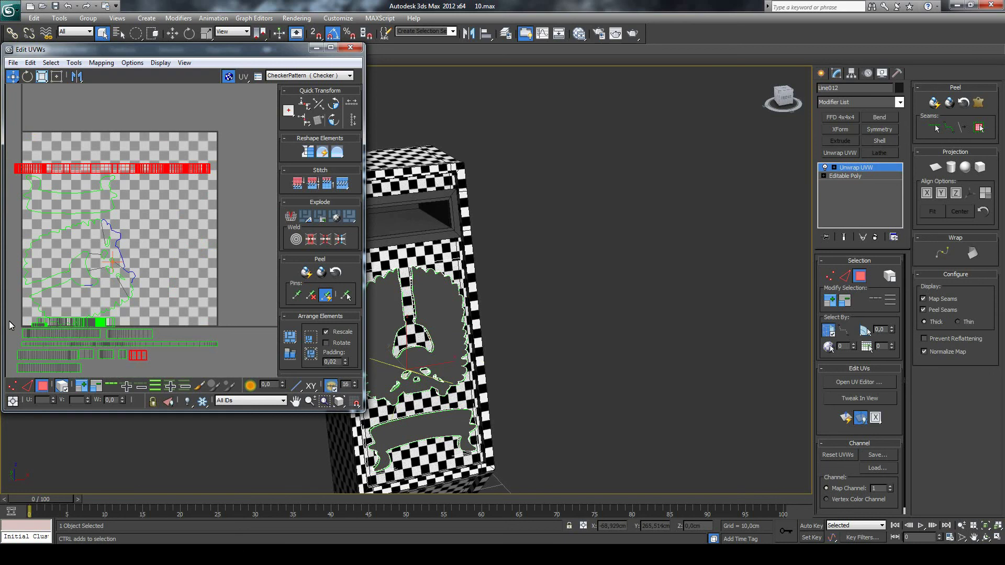
left_click_drag(118, 376, 151, 335)
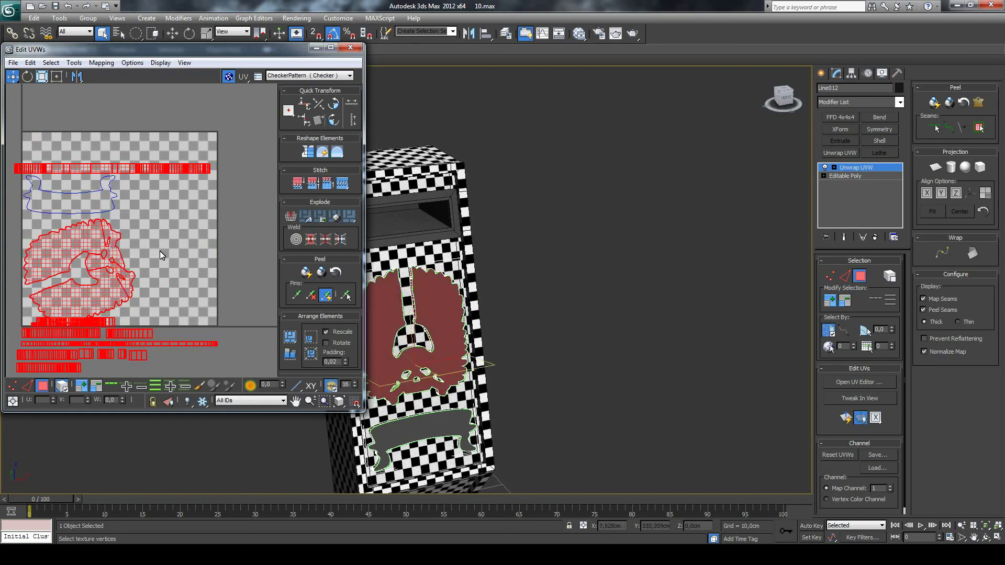
left_click_drag(155, 250, 107, 268)
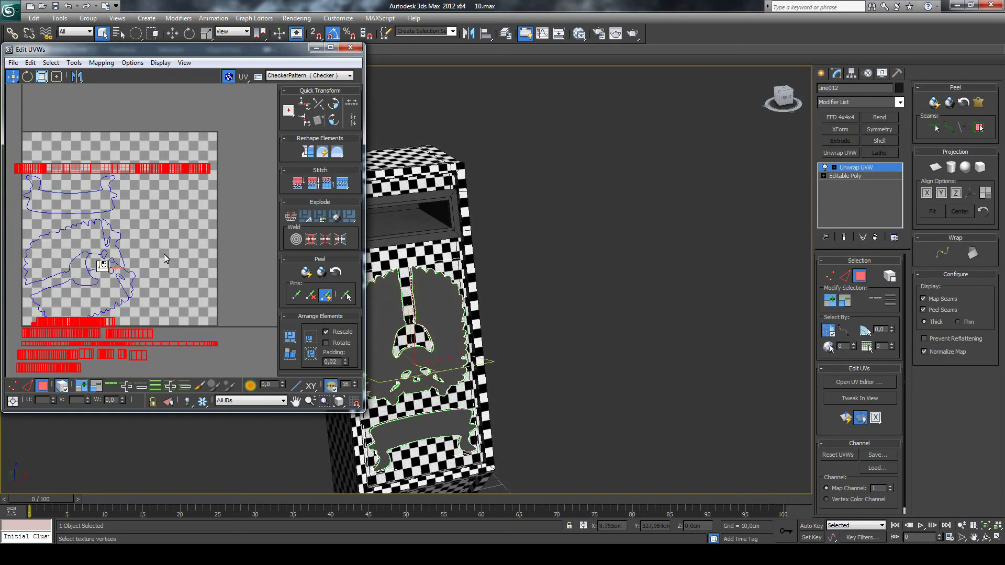
Apply Unfold Mapping to the emblem and banner UVs.
left_click(101, 62)
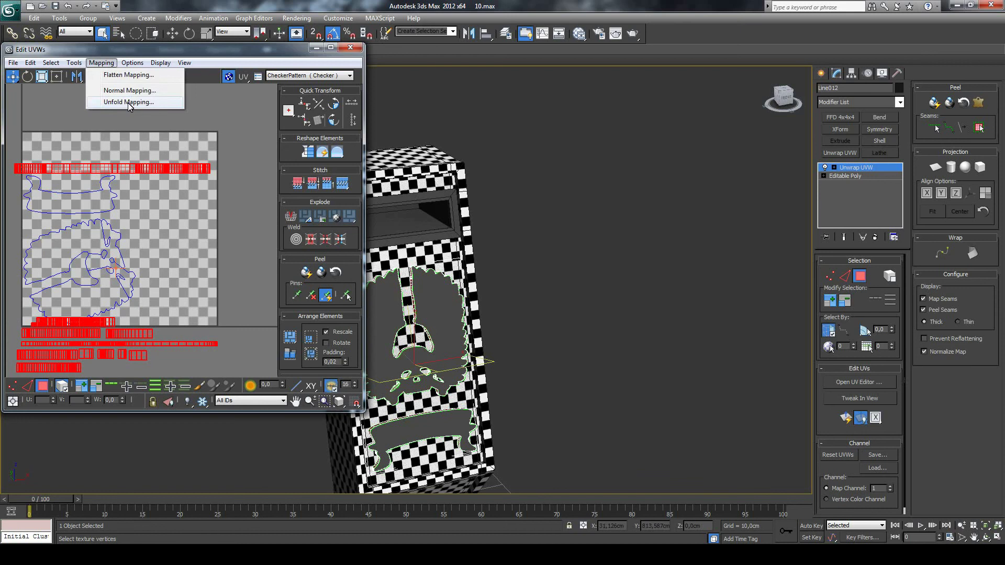
left_click(128, 102)
left_click(141, 25)
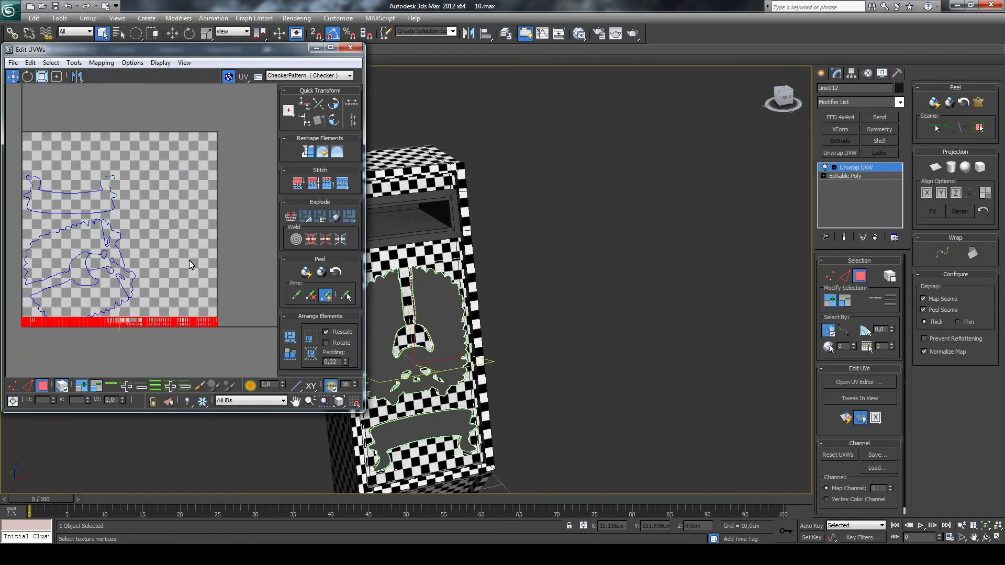
Rotate the emblem shell -60° upright and move it up into the tile.
left_click(181, 293)
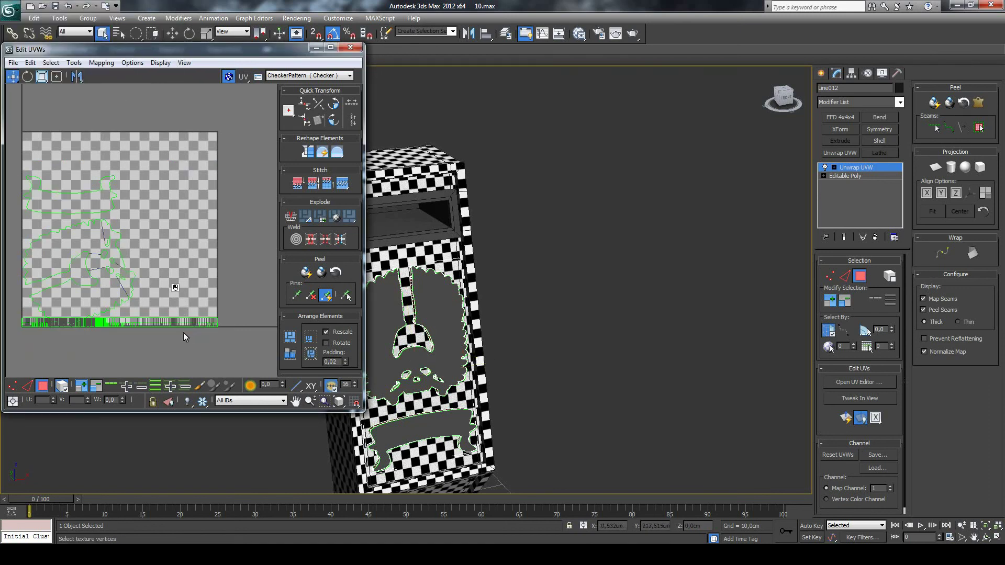
left_click(114, 282)
scroll(110, 275, "up", 1)
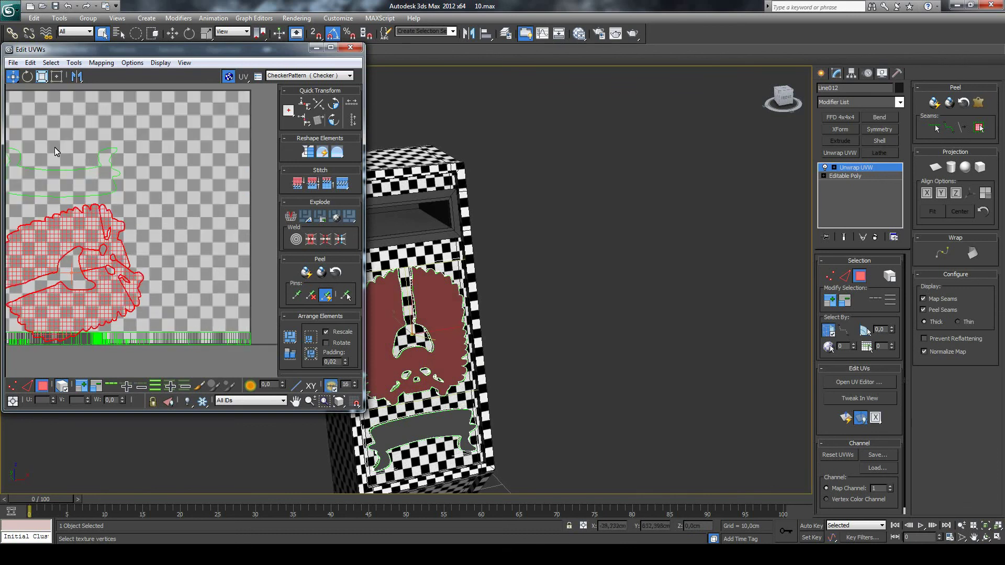
left_click(27, 76)
mouse_move(104, 212)
left_mouse_down()
mouse_move(179, 299)
mouse_move(162, 375)
left_mouse_up()
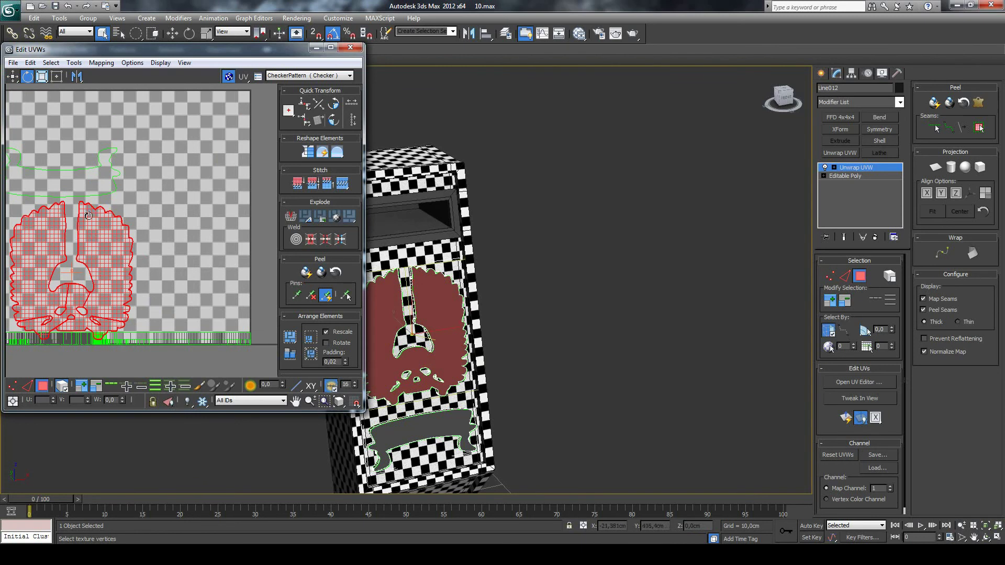
left_click(13, 77)
left_click_drag(94, 244, 134, 147)
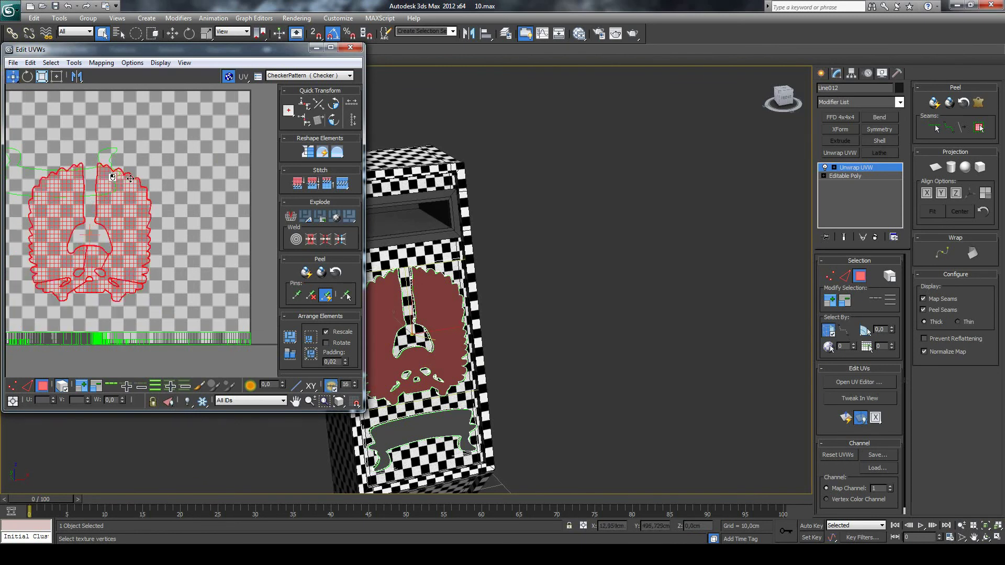
Place the banner shell below the emblem and deselect it.
left_click(36, 179)
left_click_drag(36, 178, 86, 283)
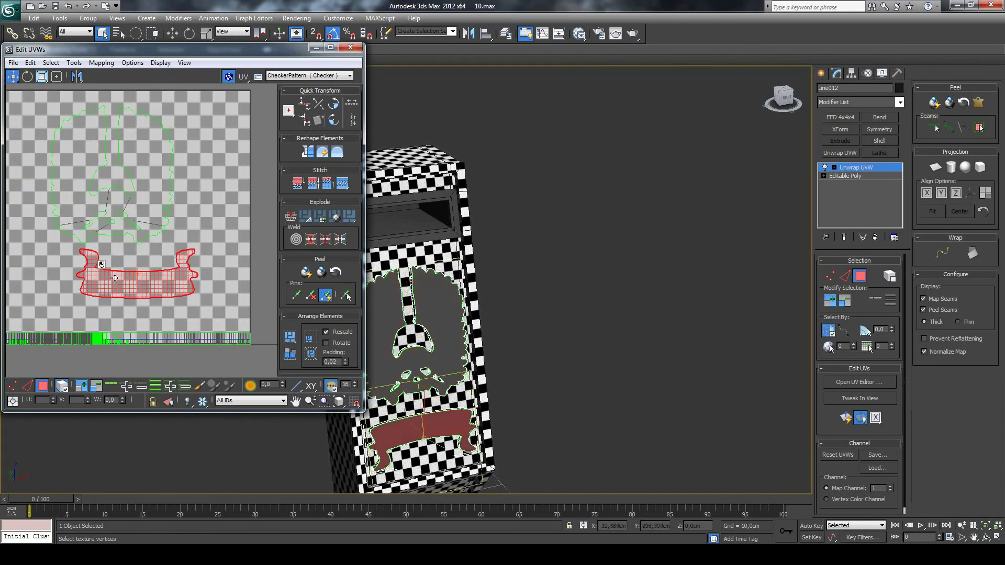
left_click(183, 268)
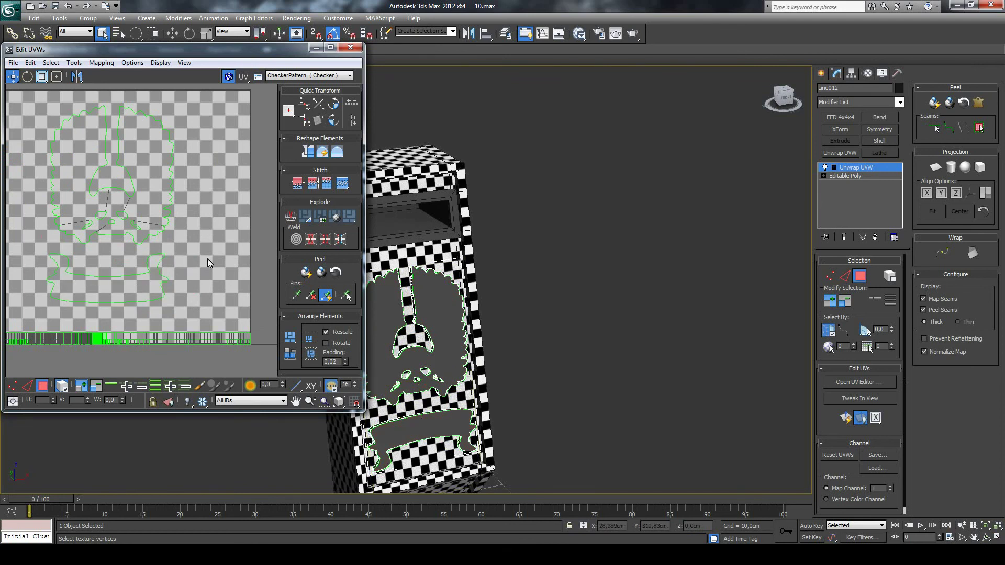
Assign the checker material to the emblem piece Line012 in the Slate Material Editor.
left_click(351, 47)
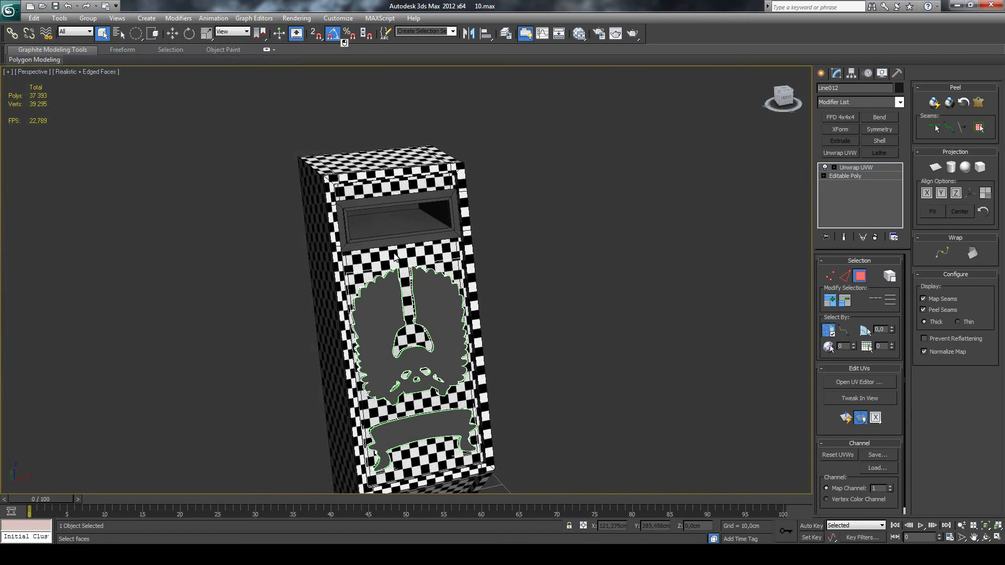
left_click(418, 238)
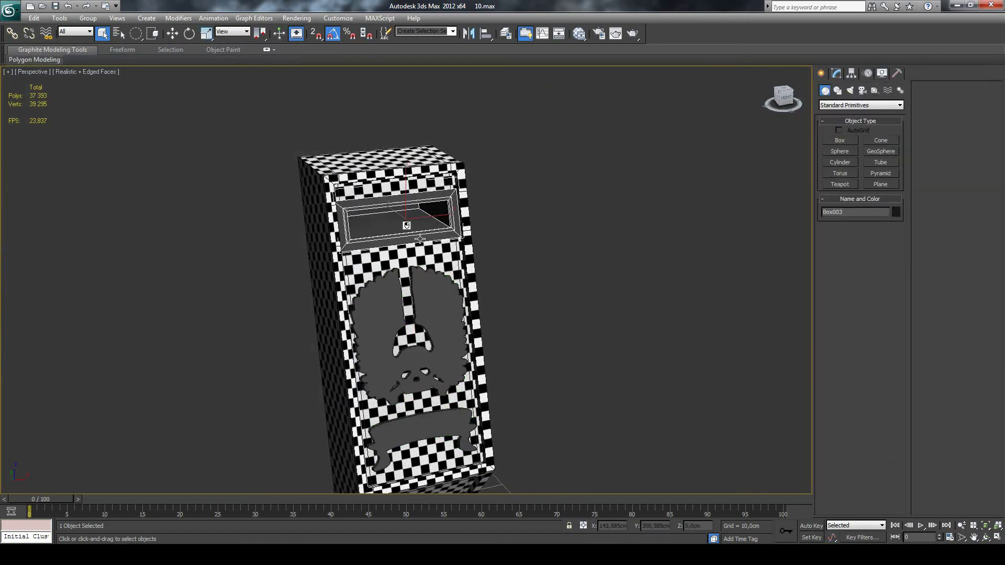
left_click(436, 300)
key("m")
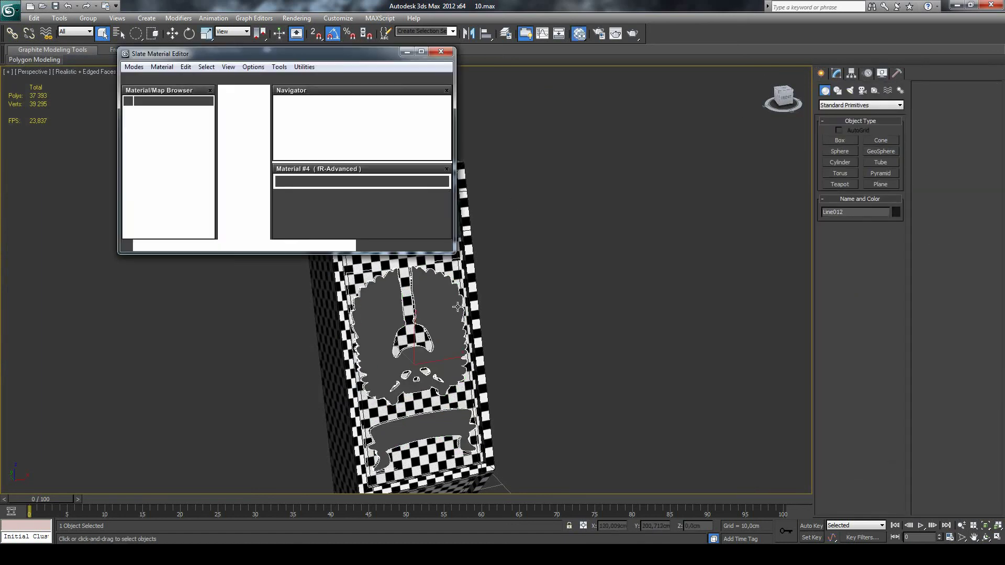
left_click(168, 79)
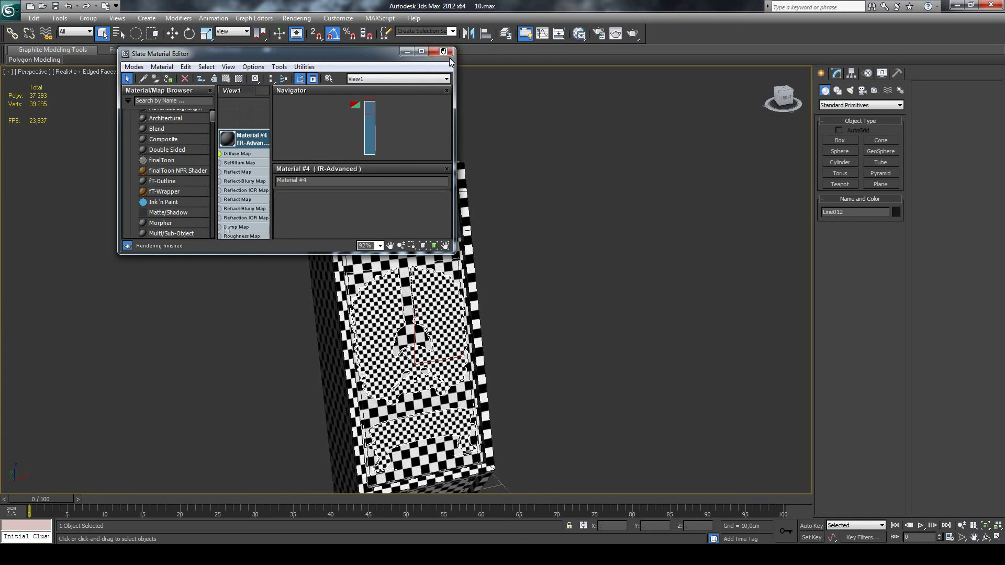
left_click(442, 51)
Select the slot frame Box003 and show its modifier stack.
left_click(519, 233)
left_click(425, 223)
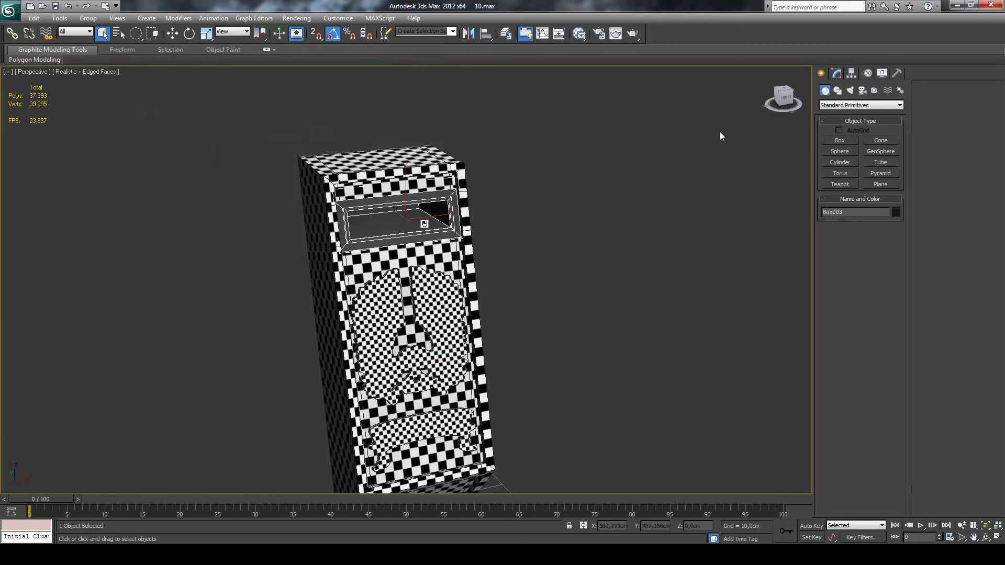
left_click(836, 73)
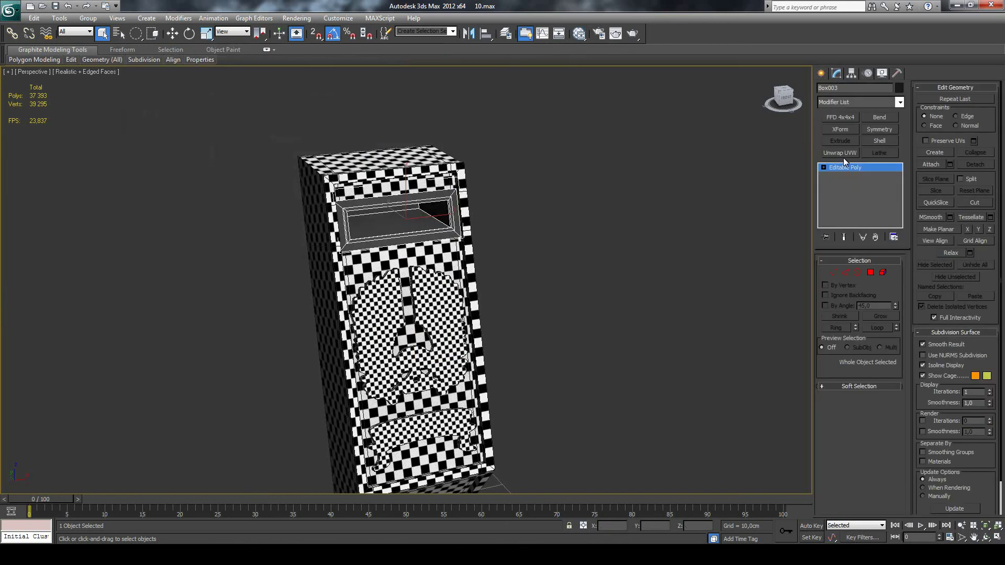
Add Unwrap UVW to Box003, select all its faces and apply Flatten Mapping.
left_click(841, 154)
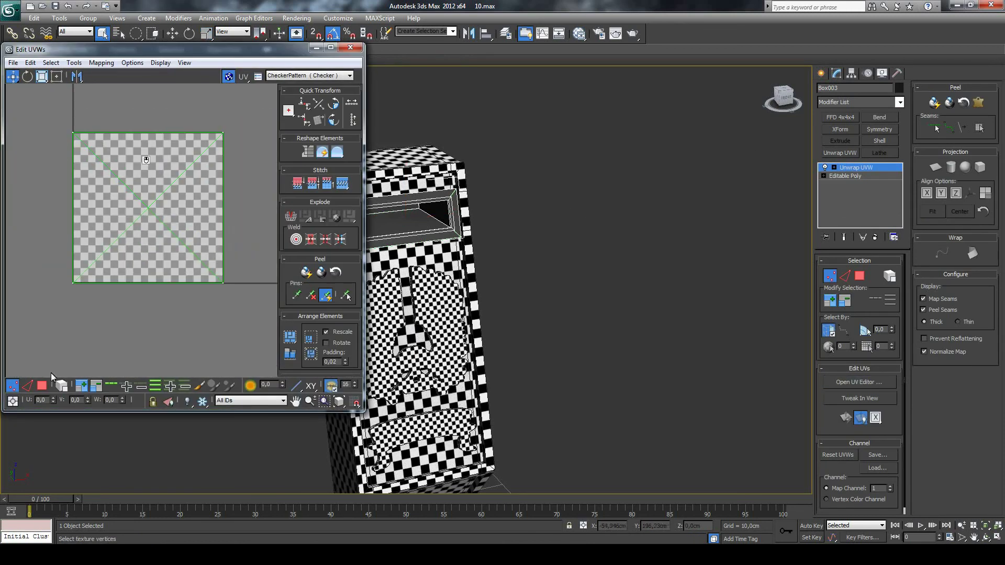
left_click(42, 386)
left_click(61, 386)
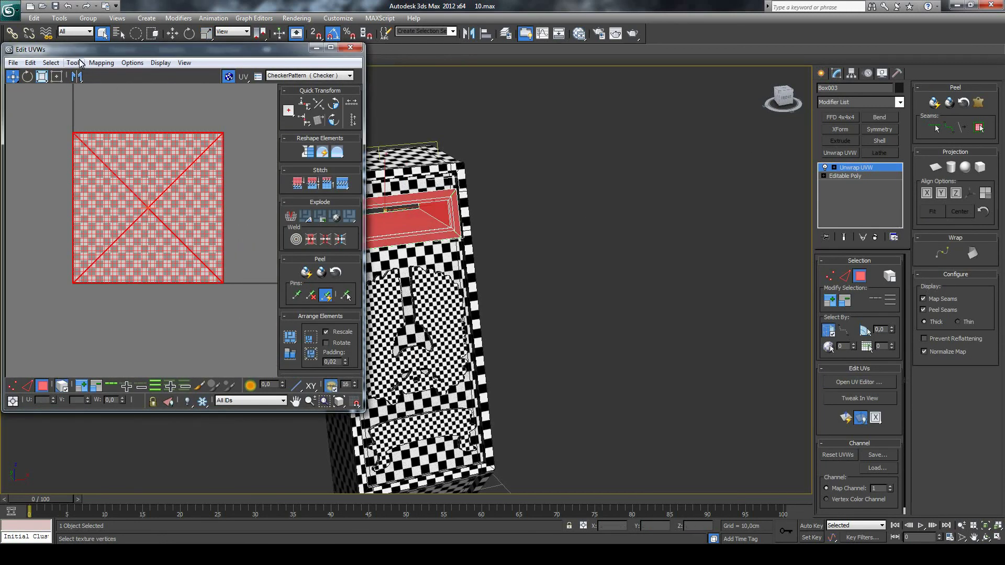
left_click(101, 63)
left_click(141, 68)
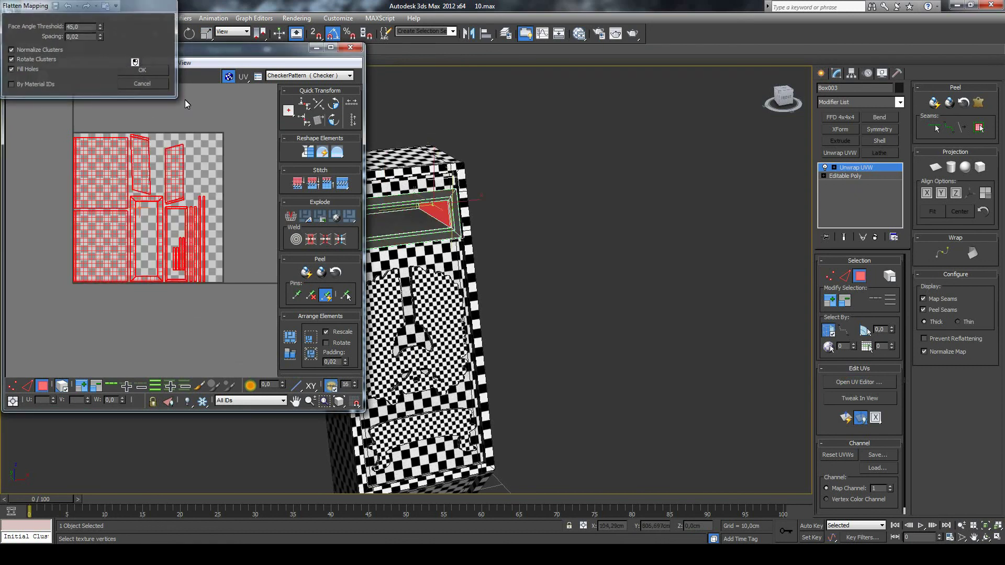
left_click(247, 167)
scroll(214, 212, "up", 2)
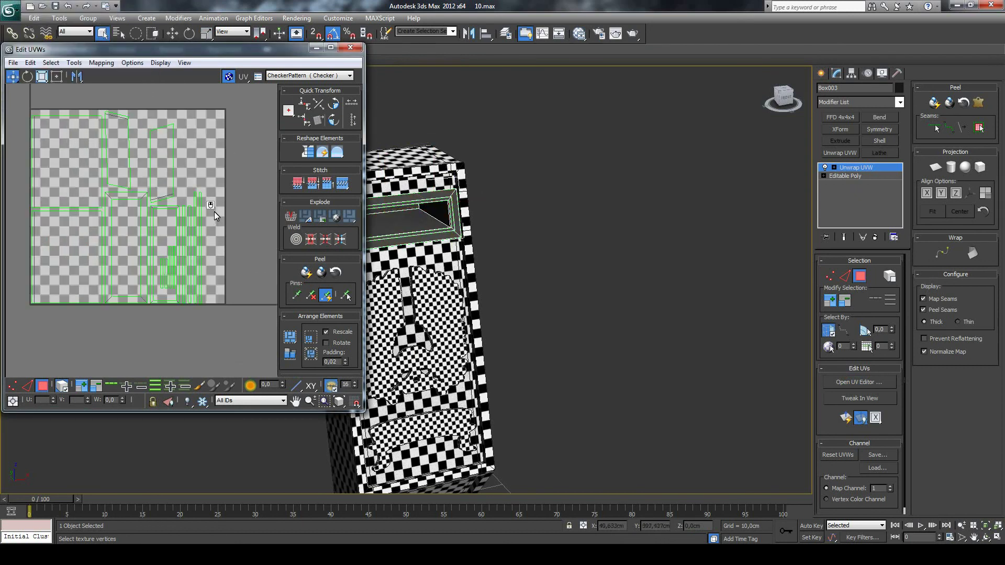
In Edge mode, move the tall rectangular UV element to the right of the UV square.
left_click(27, 386)
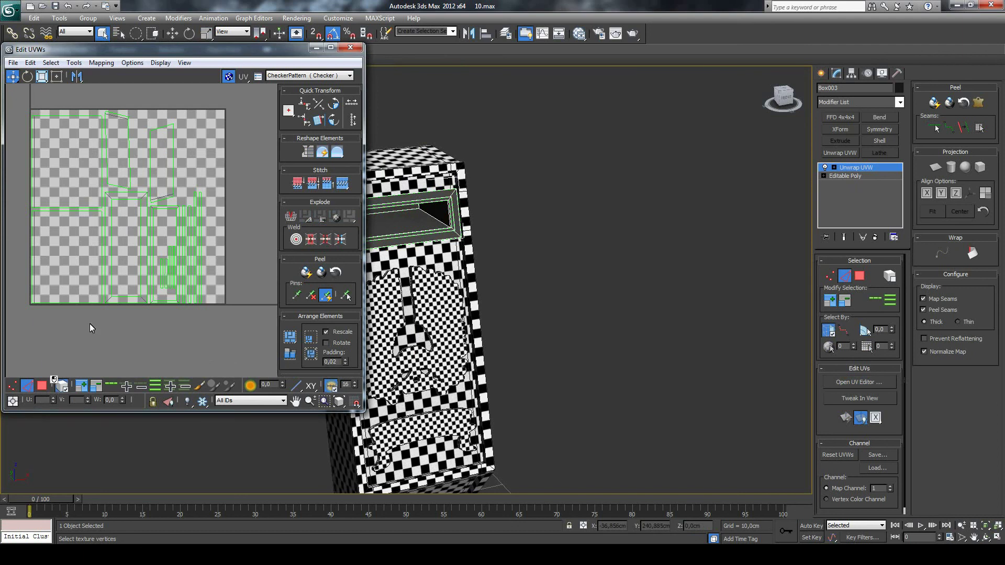
left_click(143, 282)
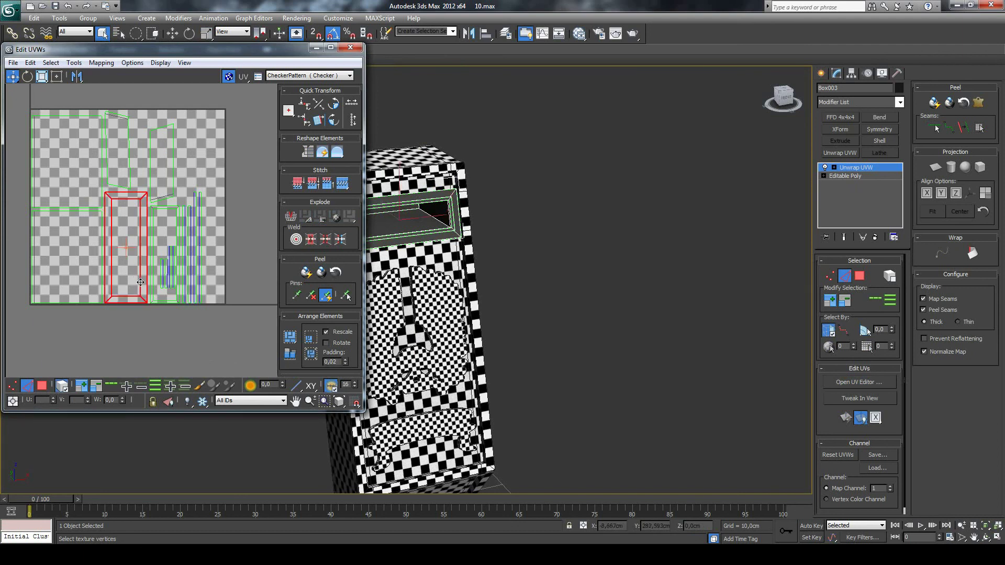
left_click_drag(121, 265, 116, 380)
scroll(166, 338, "down", 2)
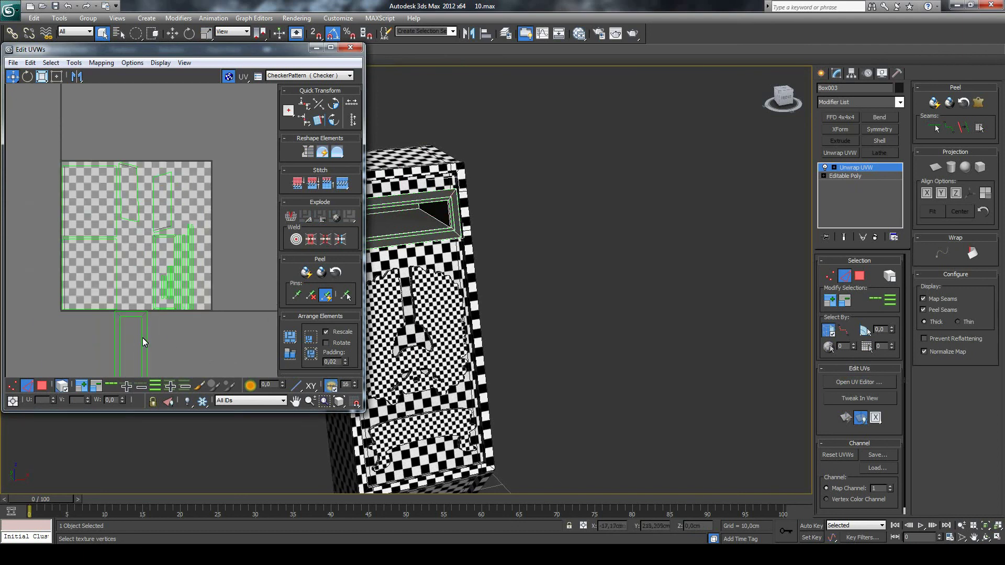
left_click_drag(146, 334, 260, 207)
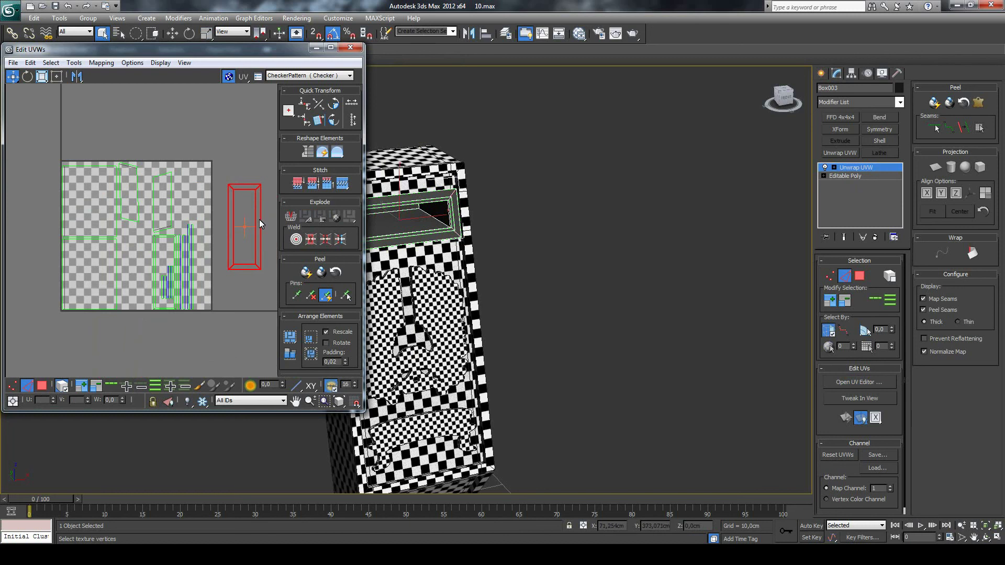
left_click(227, 231)
Try Stitch Selected on the right element's edges to join them to their partners.
right_click(226, 233)
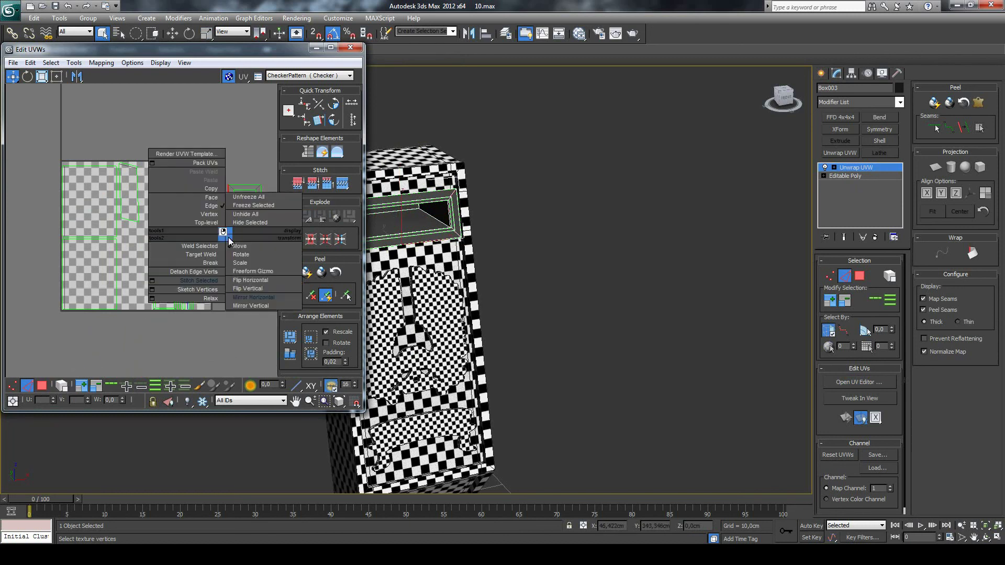
left_click(214, 278)
left_click(259, 228)
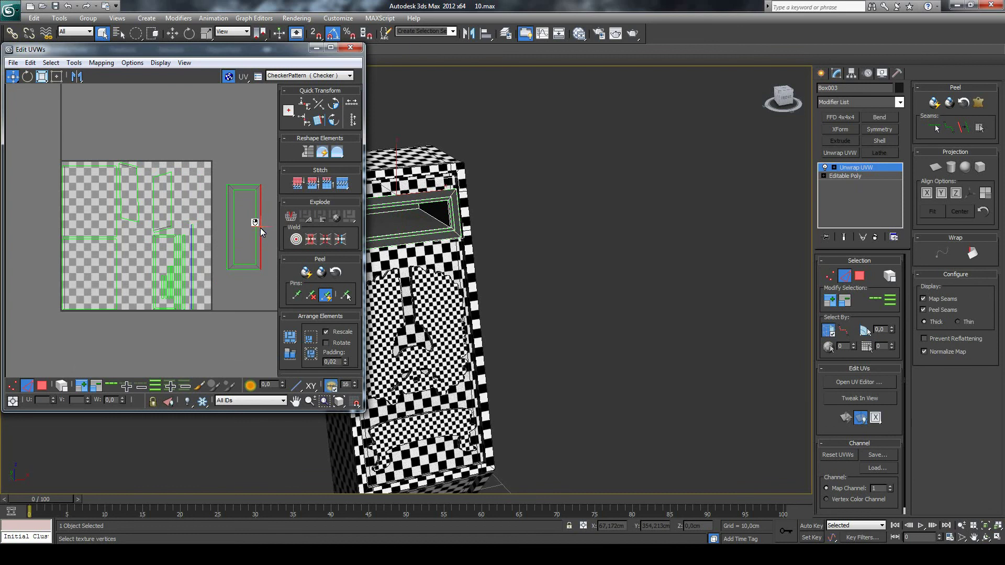
right_click(256, 226)
left_click(230, 271)
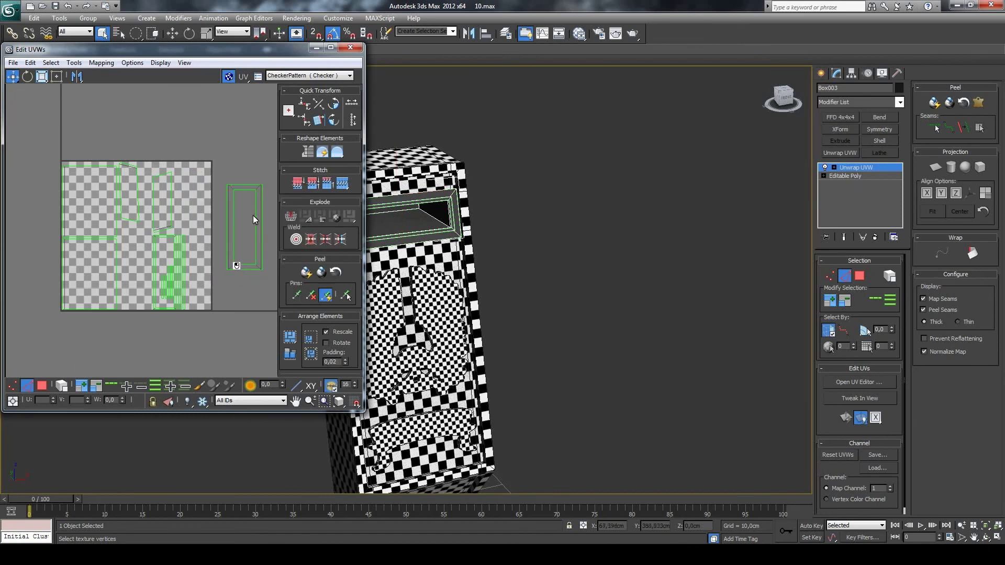
left_click(245, 185)
right_click(240, 179)
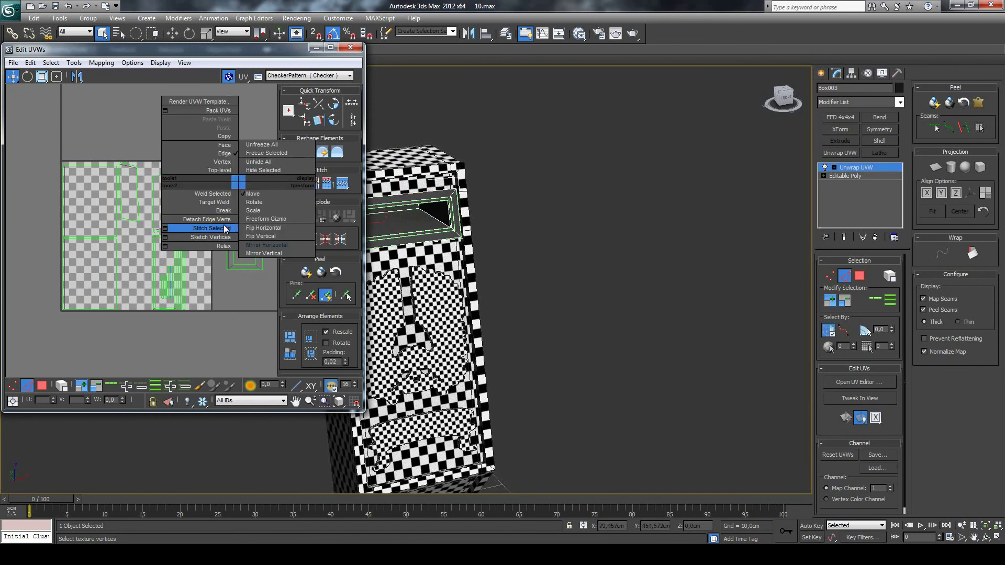
left_click(224, 228)
right_click(242, 264)
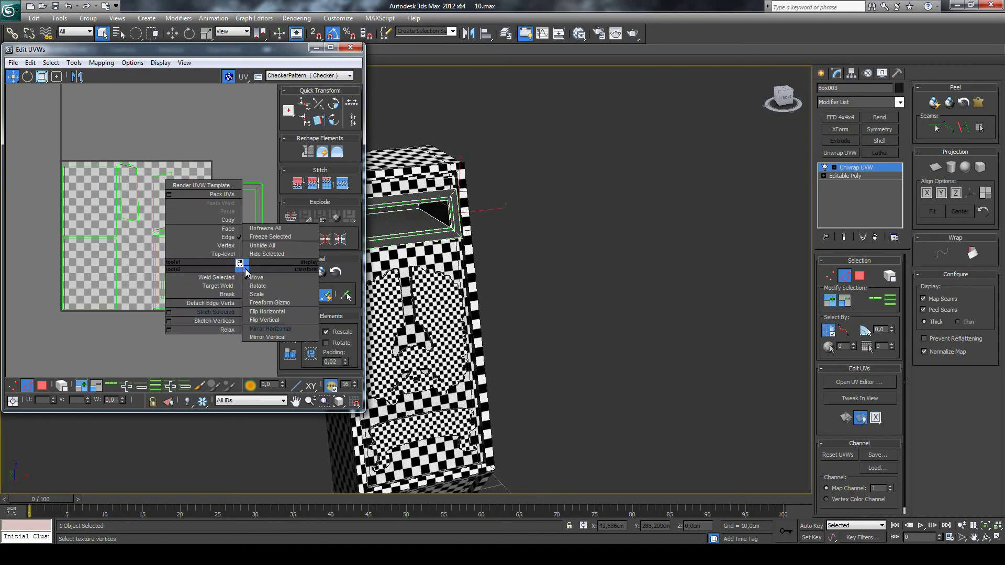
left_click(222, 305)
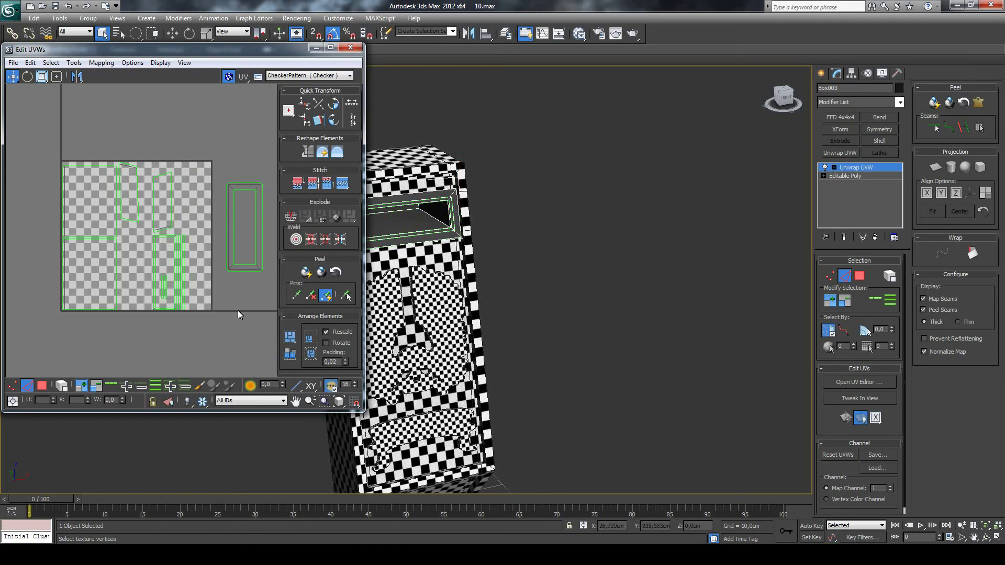
Select vertical edges on the left cluster and right shell, nudging the right edge slightly.
left_click(116, 272)
scroll(168, 224, "up", 2)
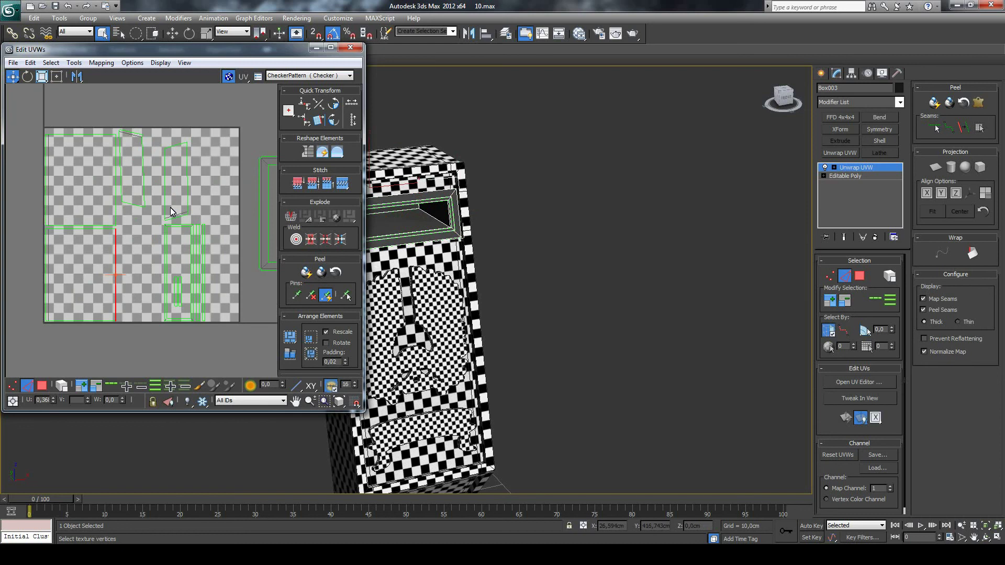
left_click(260, 221)
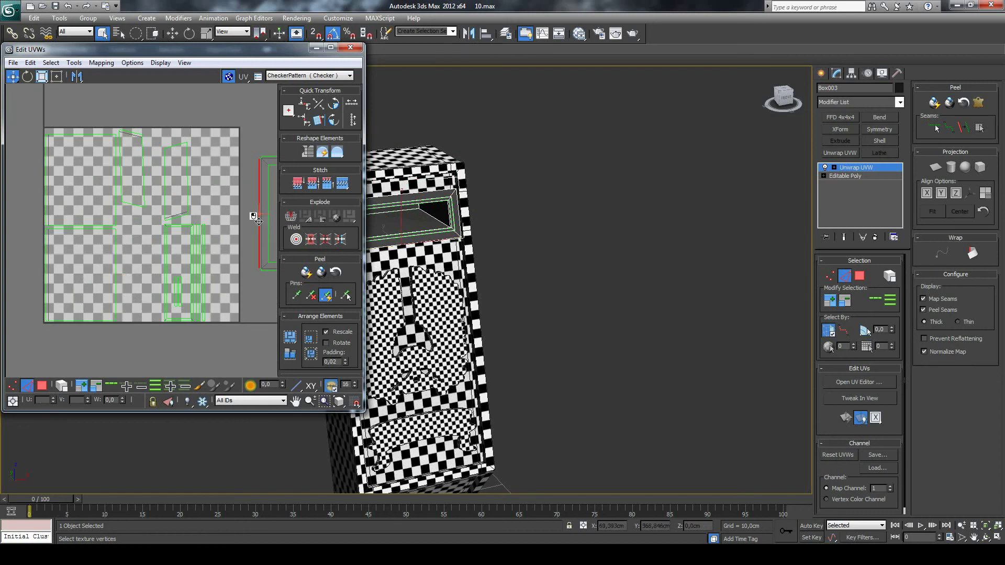
scroll(262, 223, "down", 2)
left_click_drag(261, 224, 267, 225)
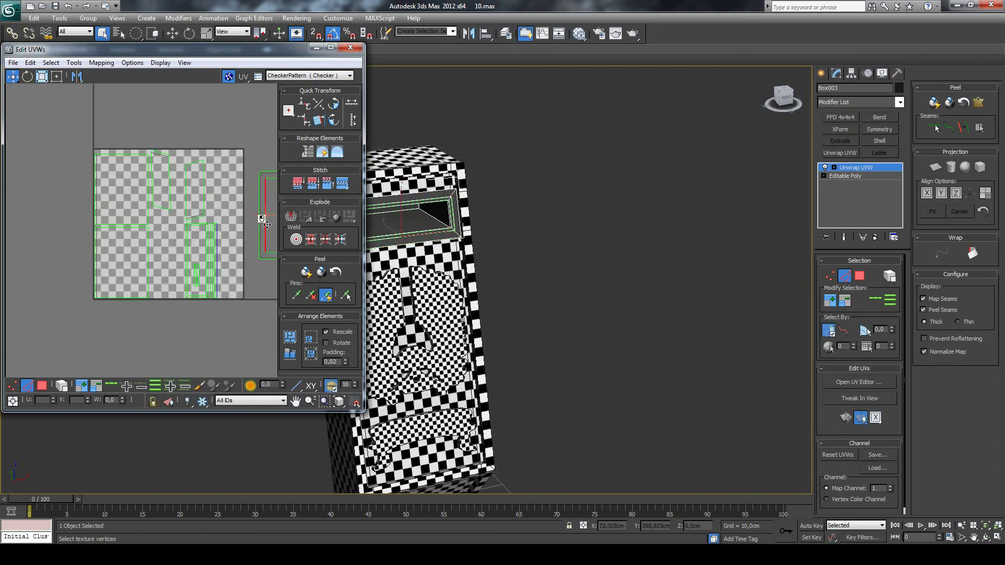
scroll(246, 246, "up", 1)
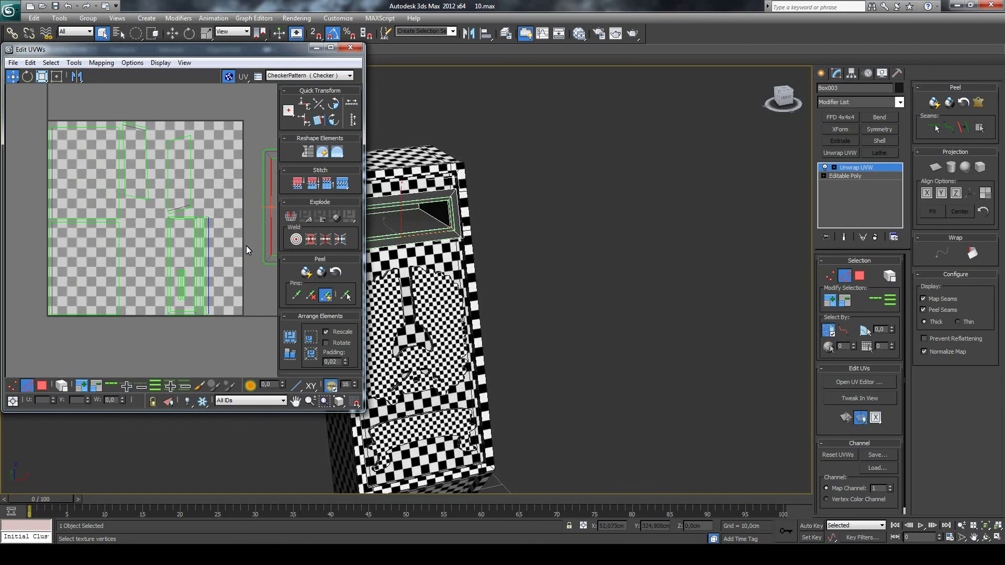
scroll(246, 244, "down", 1)
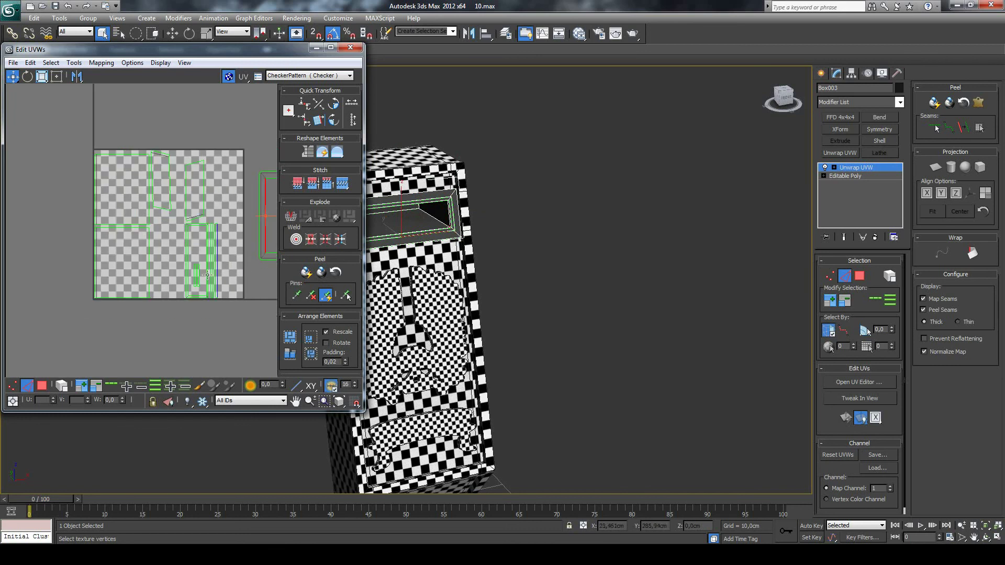
Stitch the slanted edge and the upper right shell onto the left shell.
left_click(148, 193)
left_click(170, 196)
right_click(113, 300)
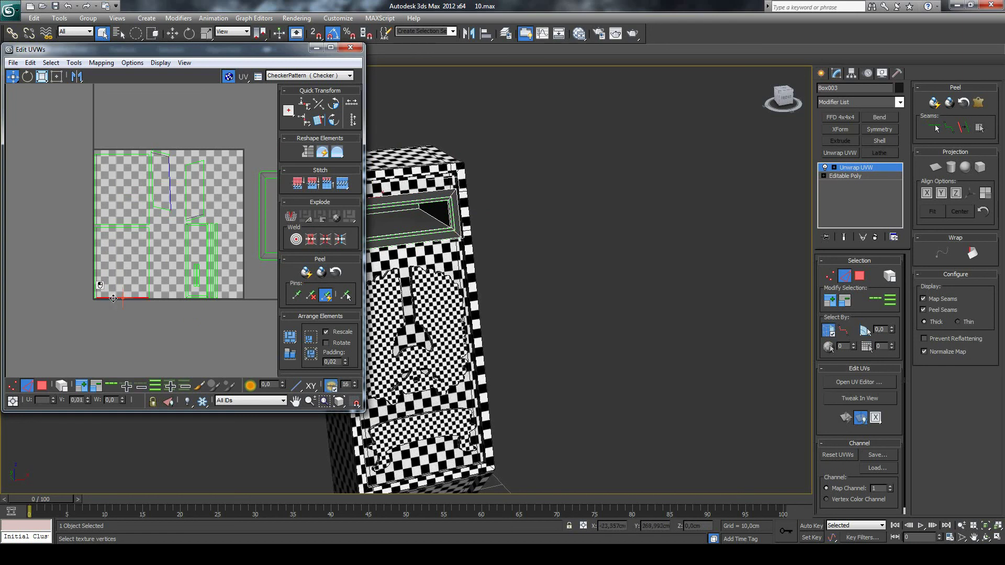
left_click(89, 342)
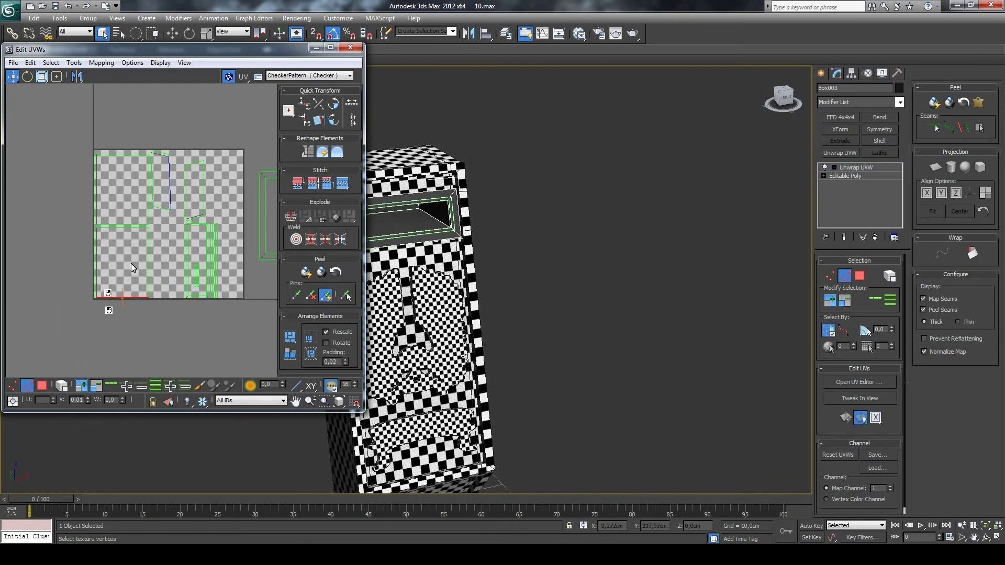
right_click(125, 228)
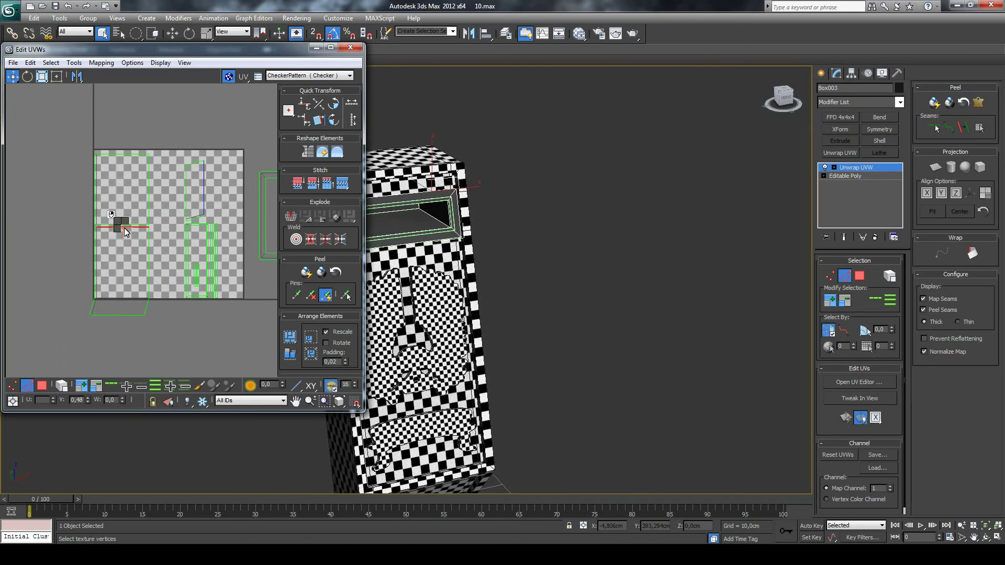
left_click(105, 271)
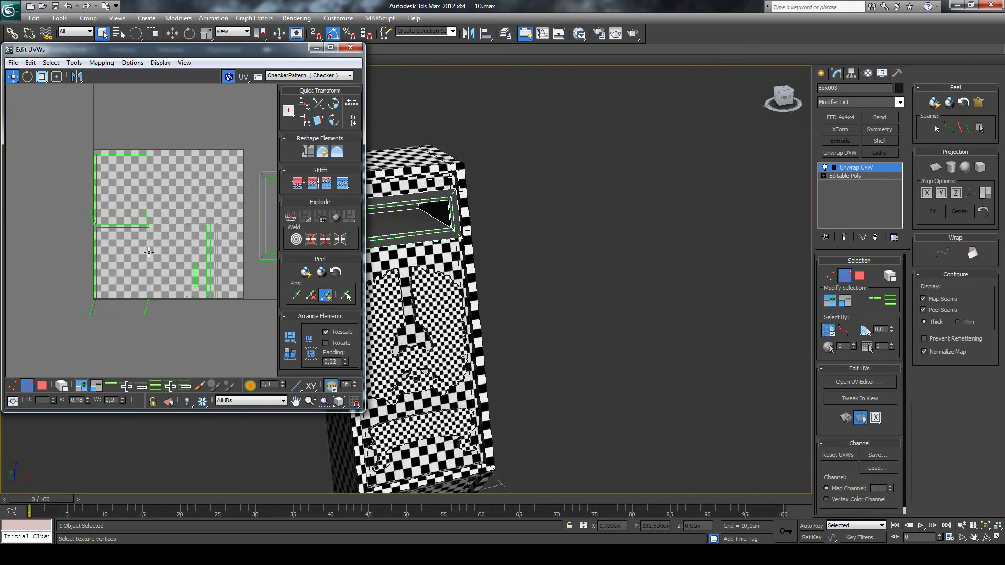
Select the left shell's edge, briefly switch to rotate, then back to move.
left_click(148, 252)
left_click(95, 260)
right_click(95, 259)
left_click(90, 293)
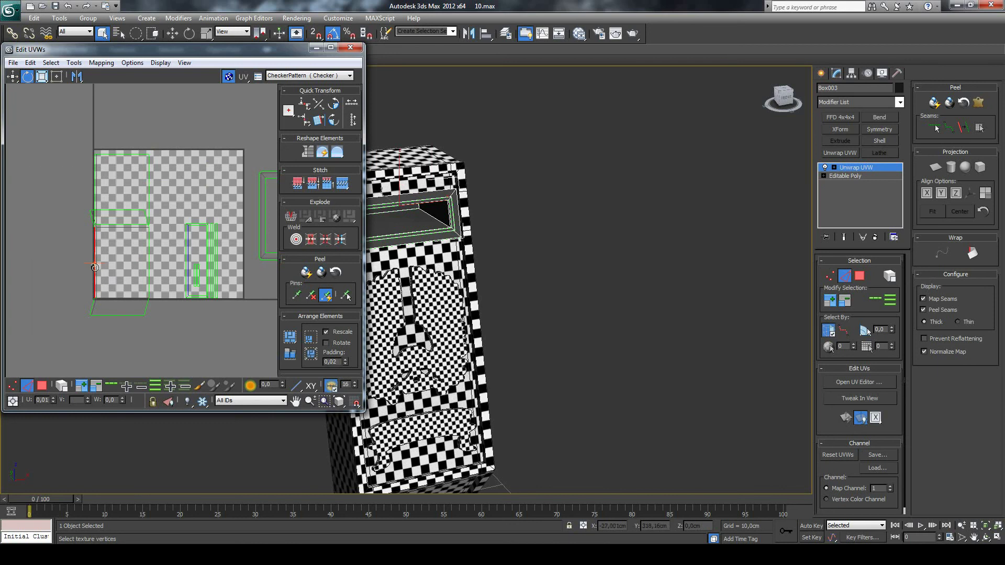
key("w")
left_click(94, 267)
Stitch an edge to its match and join the narrow strip, undoing the last change.
left_click(94, 273)
right_click(94, 273)
left_click(81, 318)
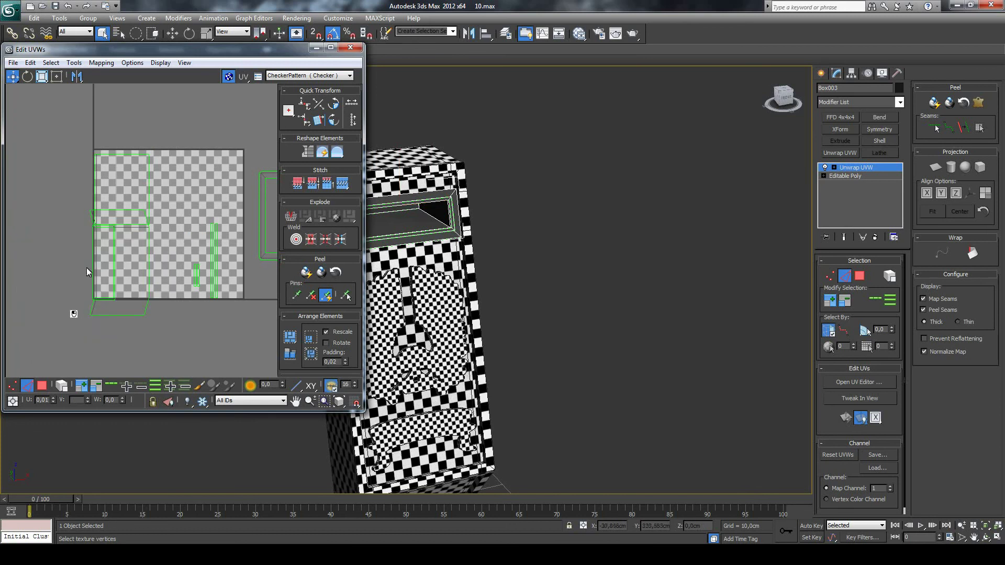
left_click(92, 267)
right_click(90, 262)
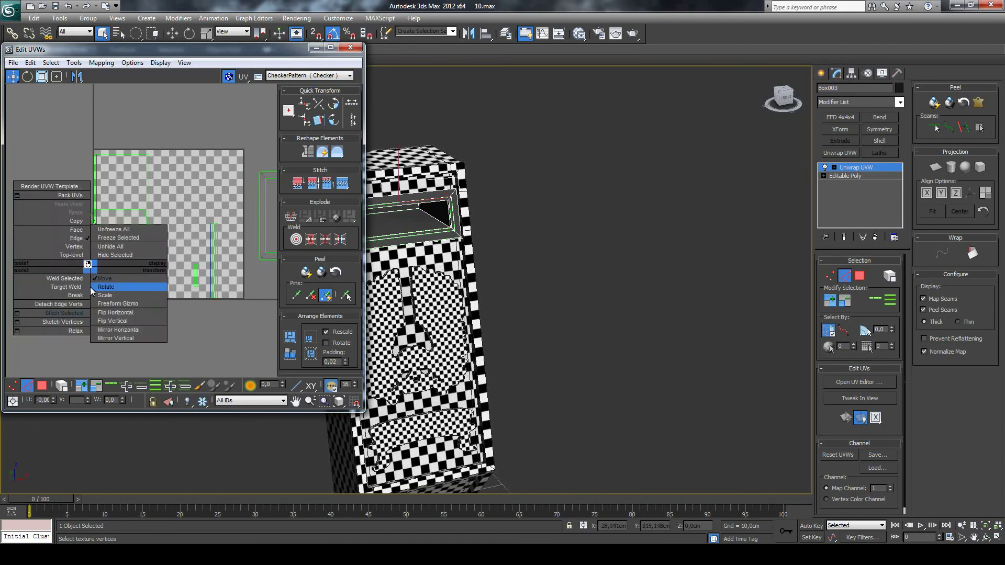
left_click(74, 307)
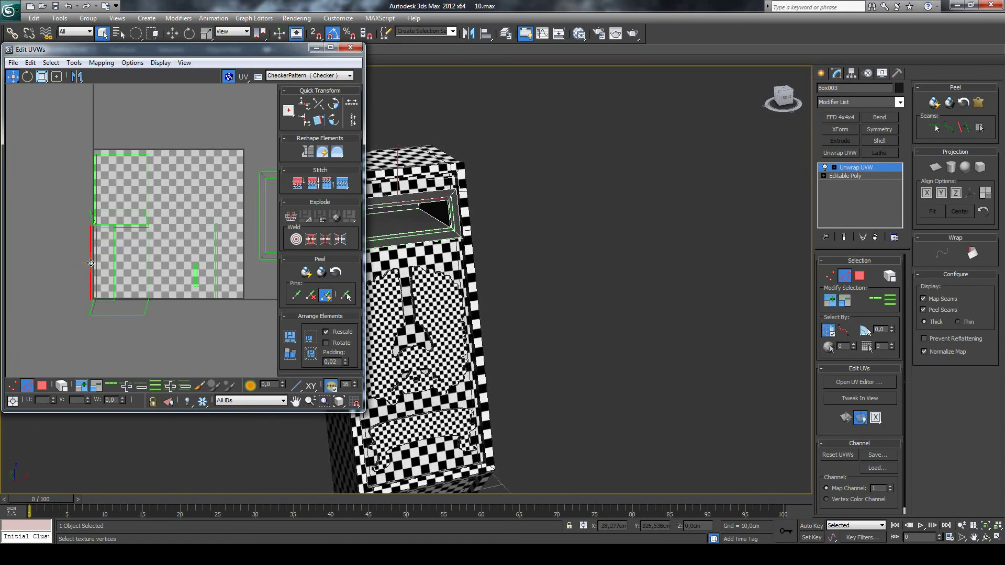
scroll(73, 275, "up", 2)
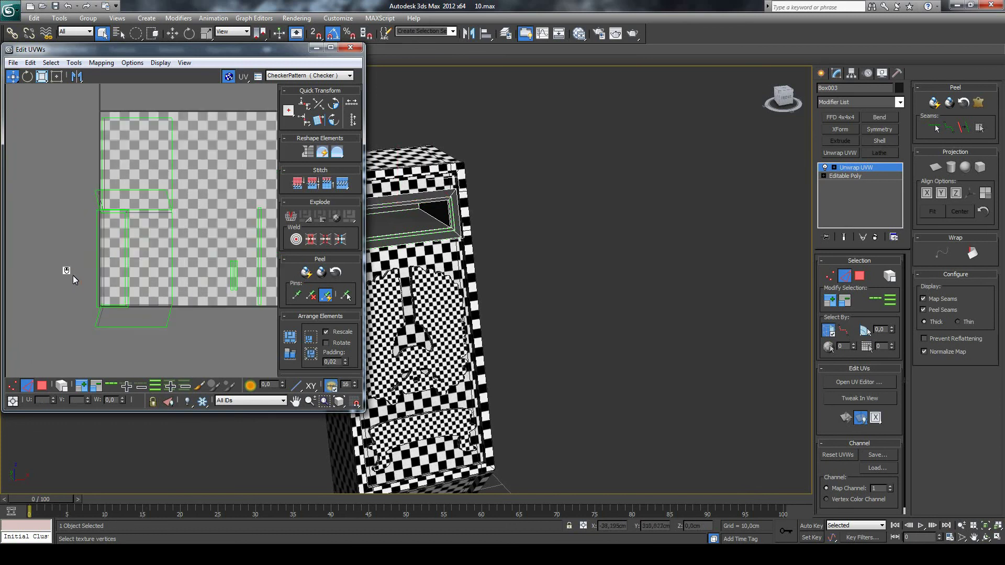
left_click(129, 272)
key("ctrl+z")
key("ctrl+z")
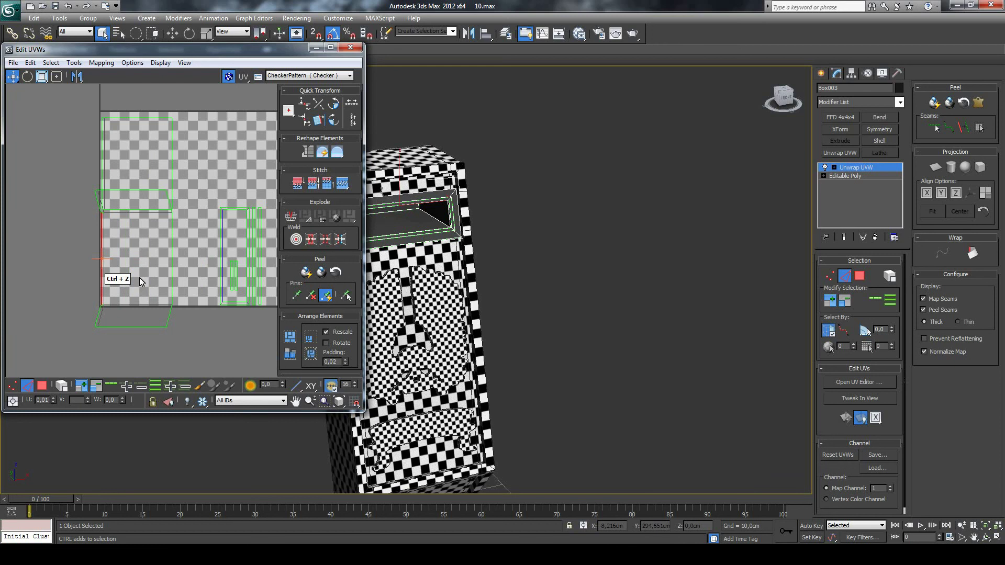
In Face mode with Select Element, move the narrow shell off the tile and reposition the lower shell.
left_click(196, 267)
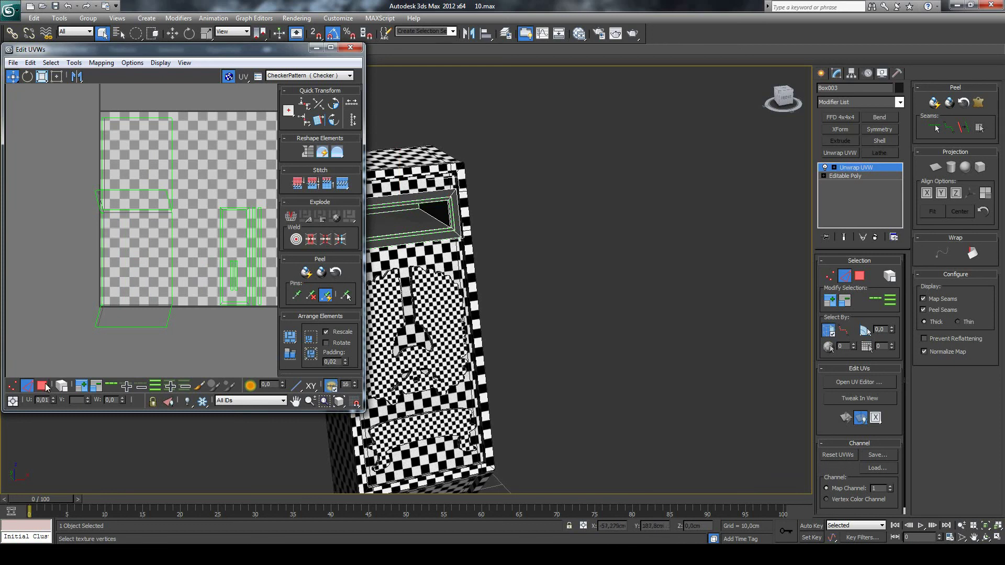
left_click(41, 385)
left_click(221, 254)
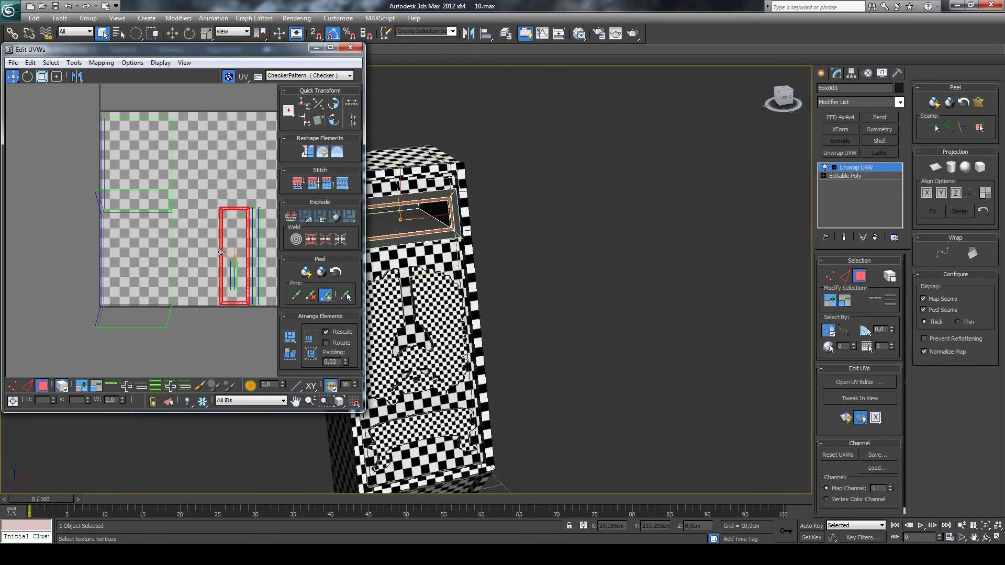
mouse_move(220, 254)
left_mouse_down()
mouse_move(45, 255)
mouse_move(127, 292)
left_mouse_up()
left_click(208, 268)
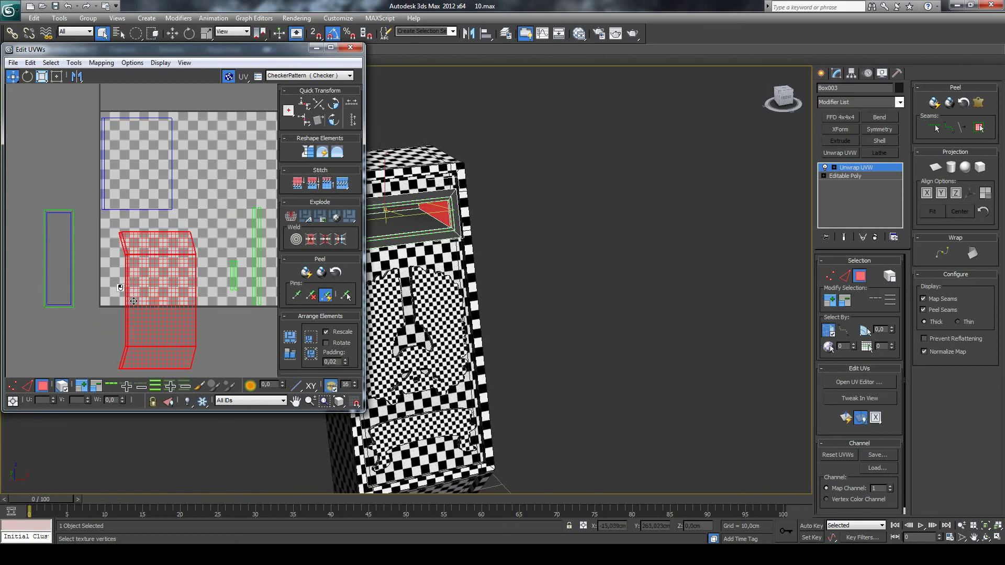
left_click(80, 274)
left_click(70, 269)
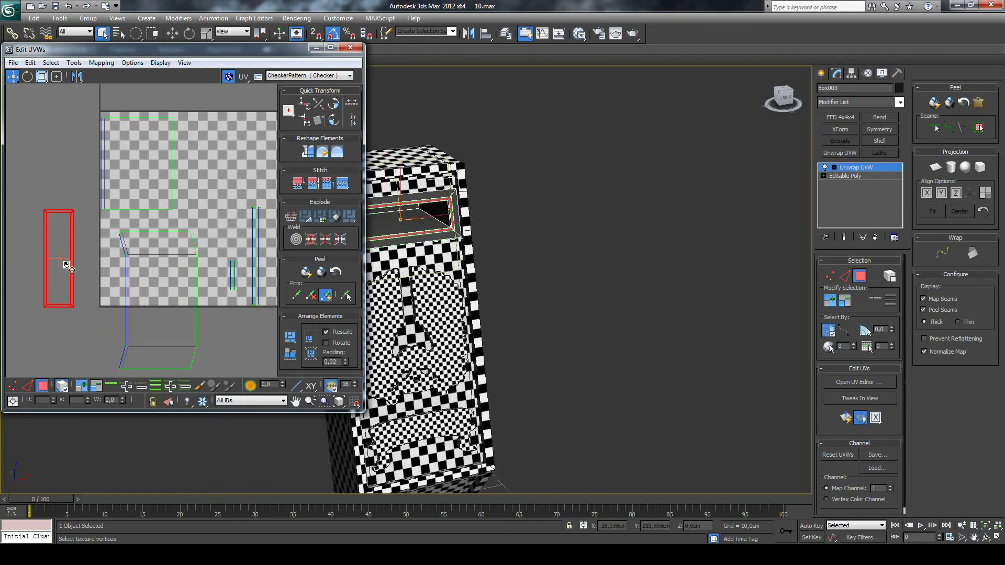
left_click(99, 277)
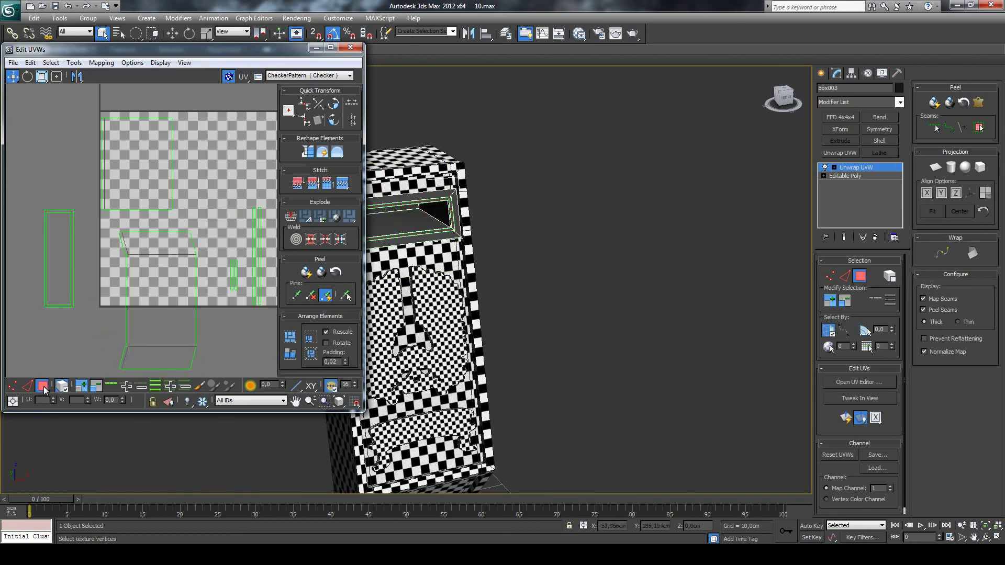
Break the narrow shell's right edge apart in Edge mode and adjust the shell.
left_click(27, 385)
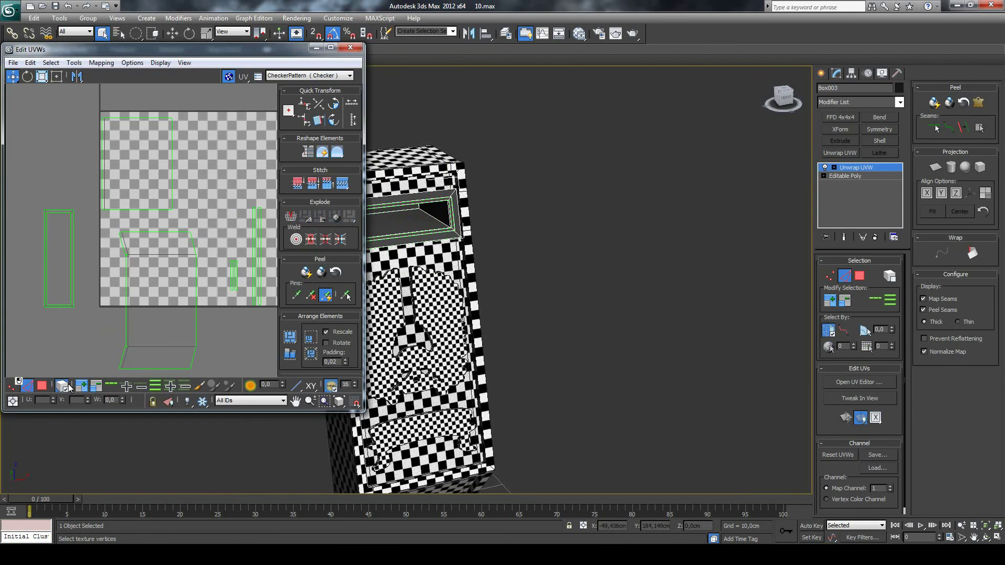
left_click(73, 281)
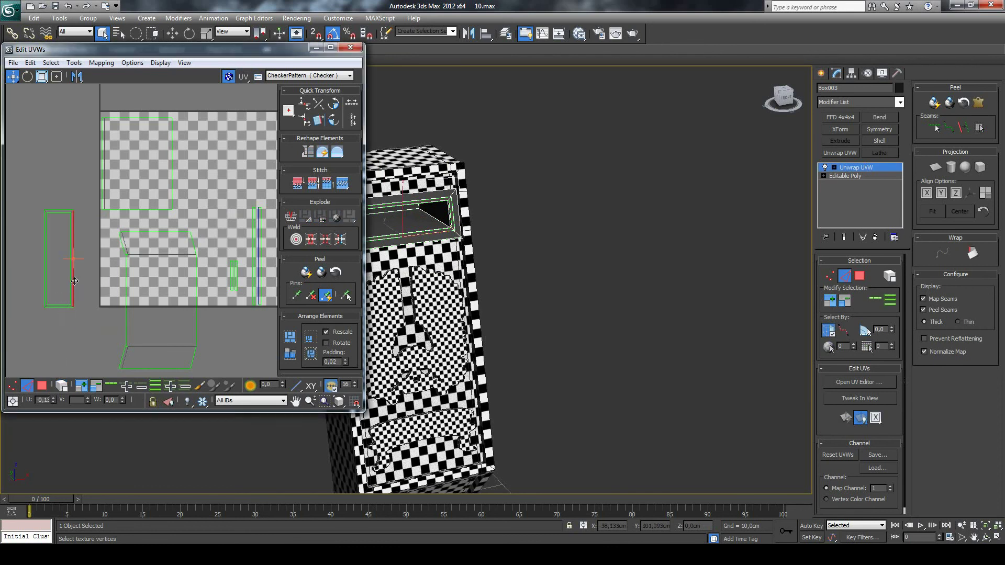
right_click(80, 281)
left_click(72, 325)
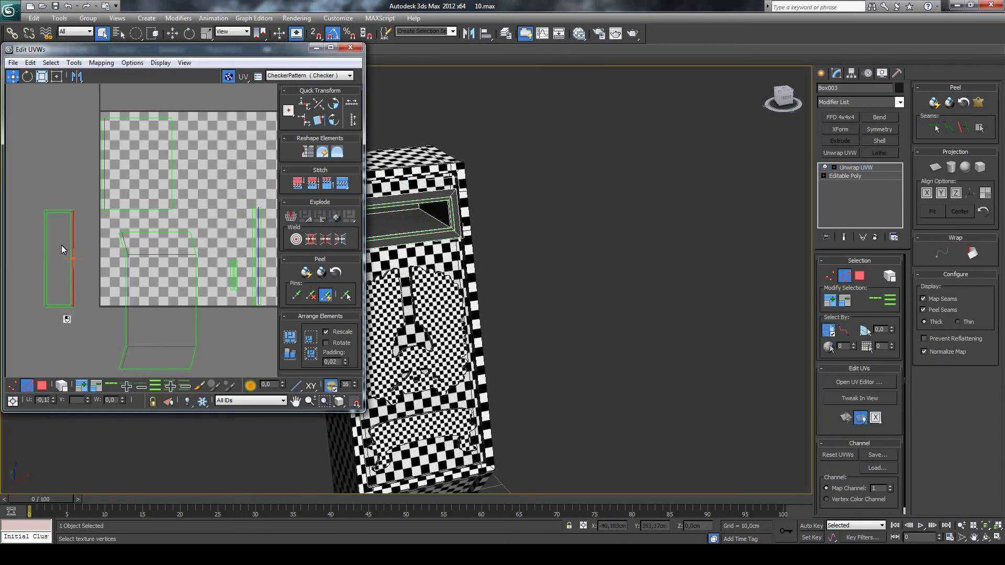
right_click(74, 253)
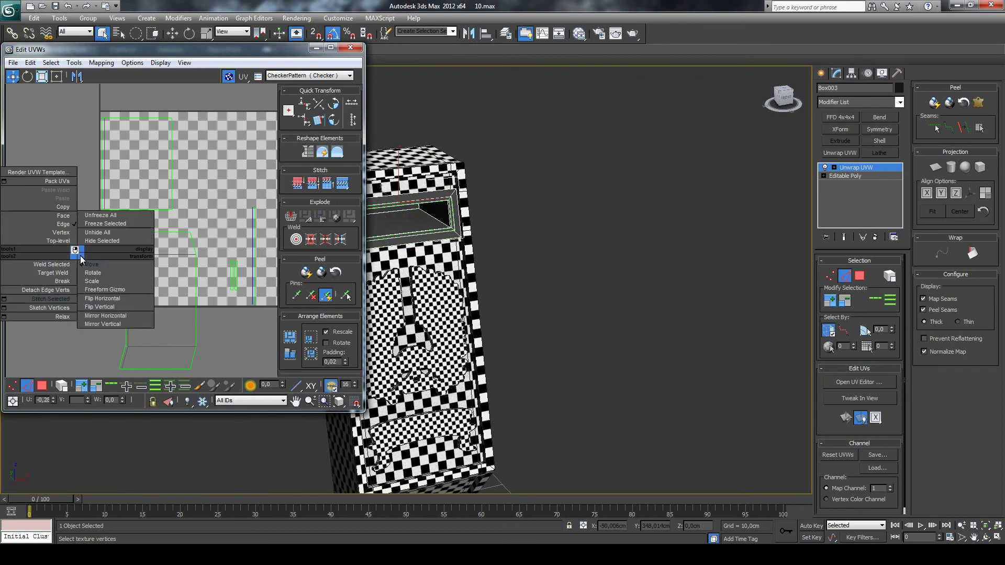
left_click(31, 292)
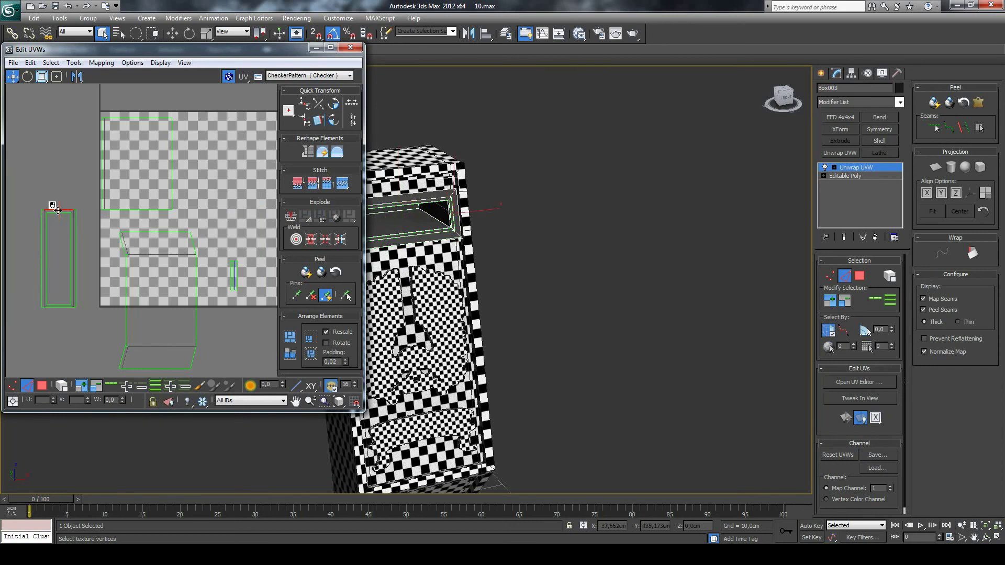
right_click(74, 218)
left_click(44, 261)
left_click(56, 308)
left_click(66, 304)
Marquee-select all of Box003's UV shells together.
scroll(218, 220, "down", 3)
scroll(217, 218, "down", 2)
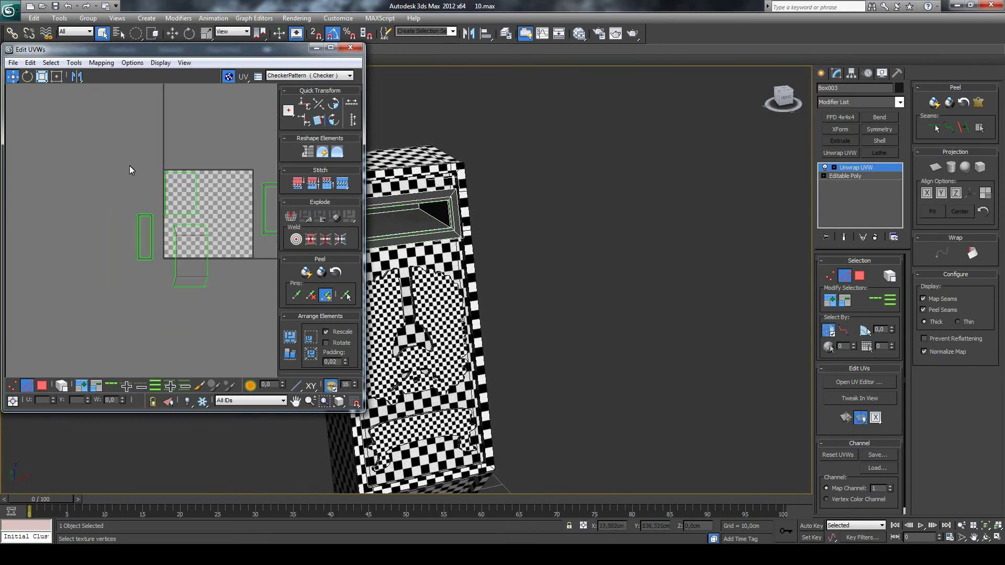
left_click_drag(130, 166, 265, 309)
scroll(240, 259, "up", 1)
scroll(240, 259, "down", 2)
scroll(240, 254, "up", 2)
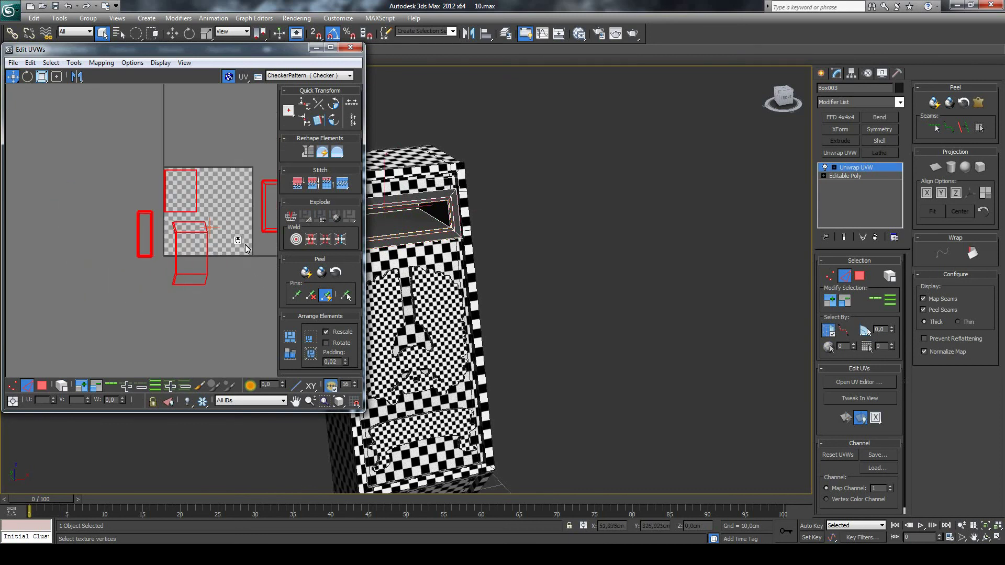
scroll(245, 240, "down", 1)
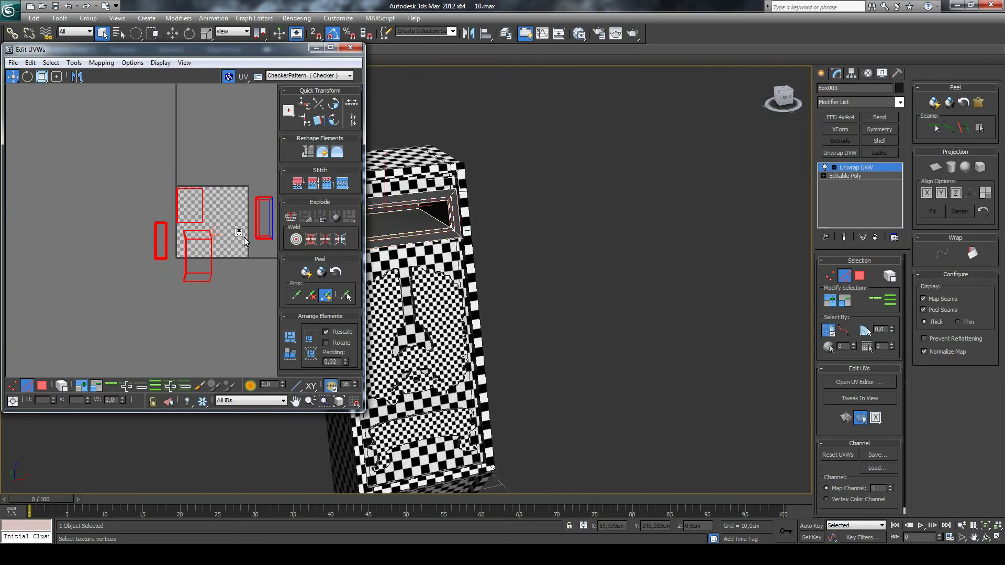
Close the UV editor and briefly check the Slate Material Editor.
left_click(350, 48)
key("m")
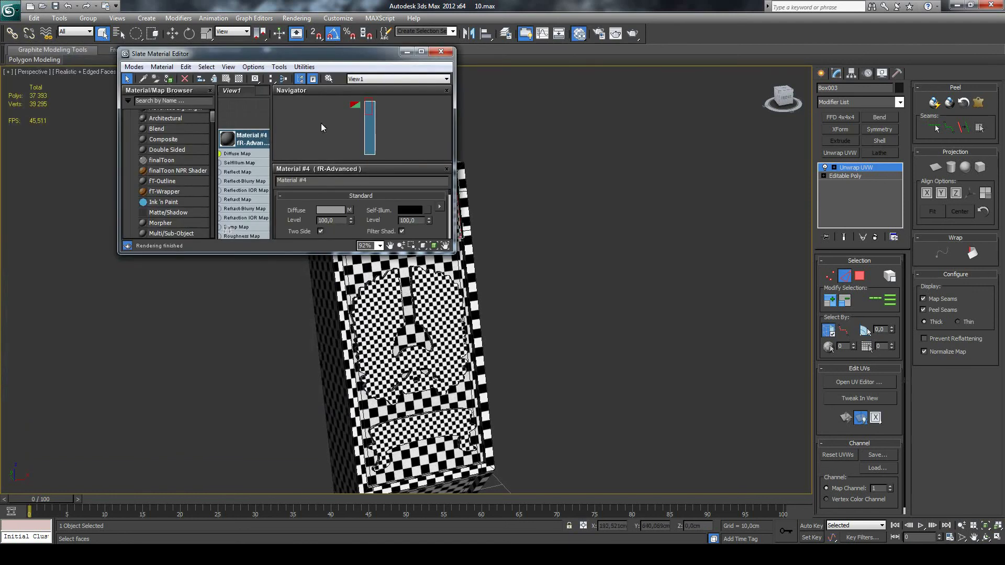
left_click(441, 52)
scroll(526, 230, "up", 3)
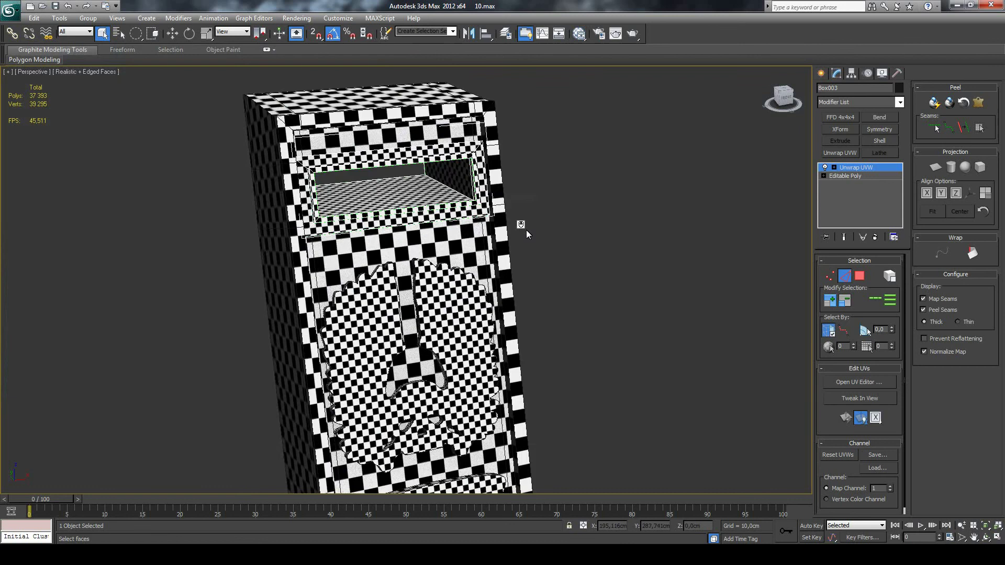
scroll(527, 233, "up", 2)
scroll(527, 233, "down", 3)
scroll(527, 232, "down", 2)
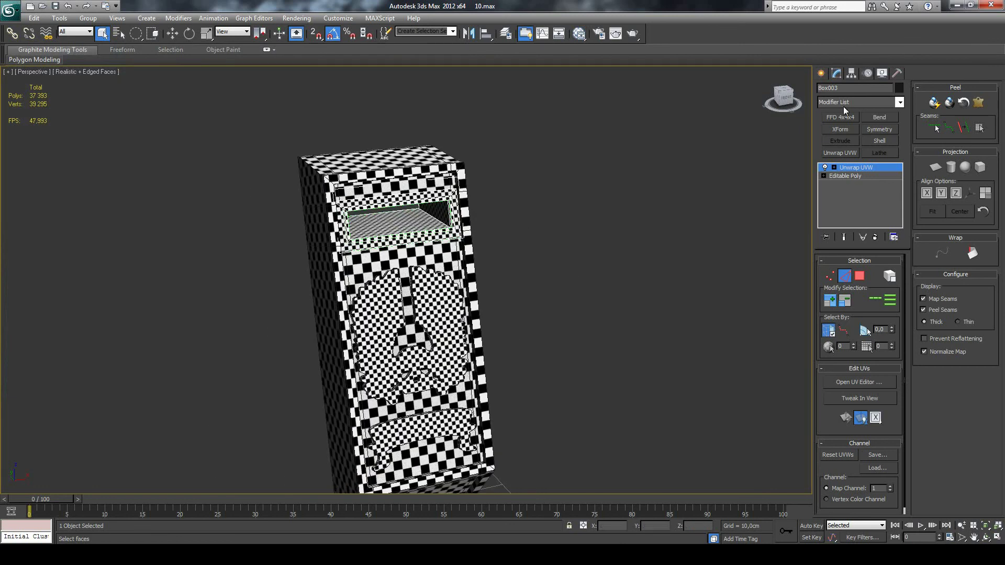
Unhide all hidden objects from the Display panel and zoom out to the whole robot.
left_click(882, 74)
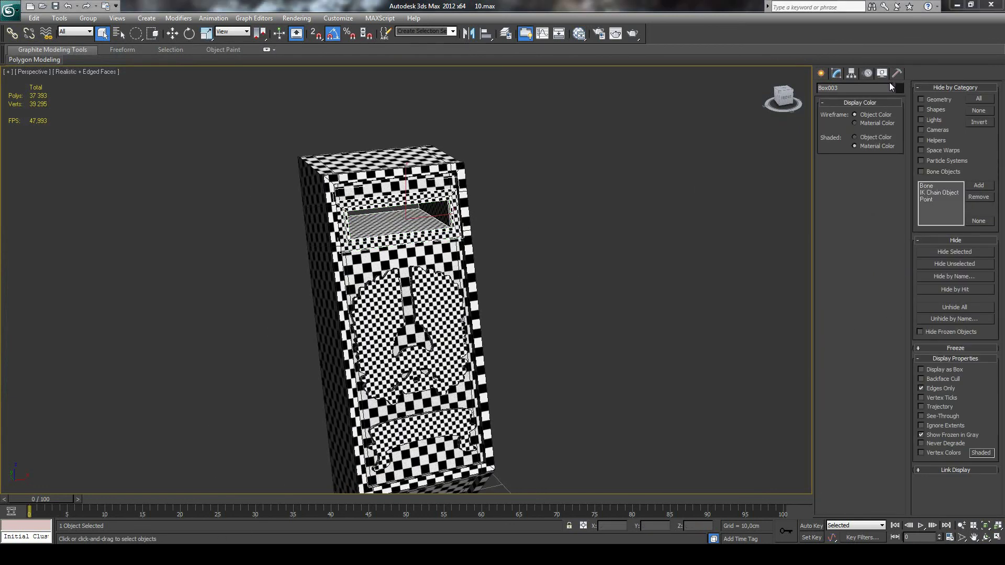
left_click(952, 307)
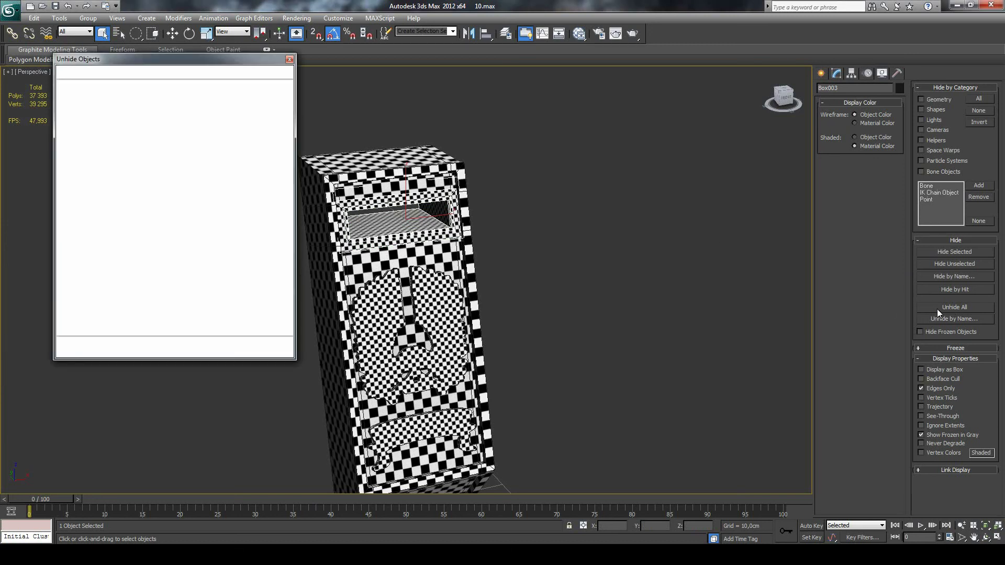
left_click(290, 62)
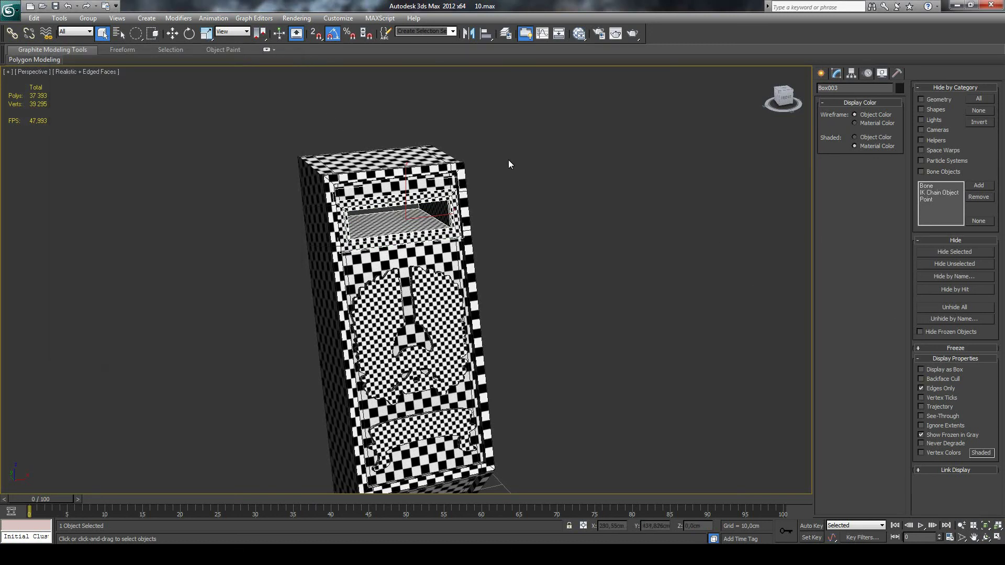
left_click(947, 307)
left_click(675, 283)
key("z")
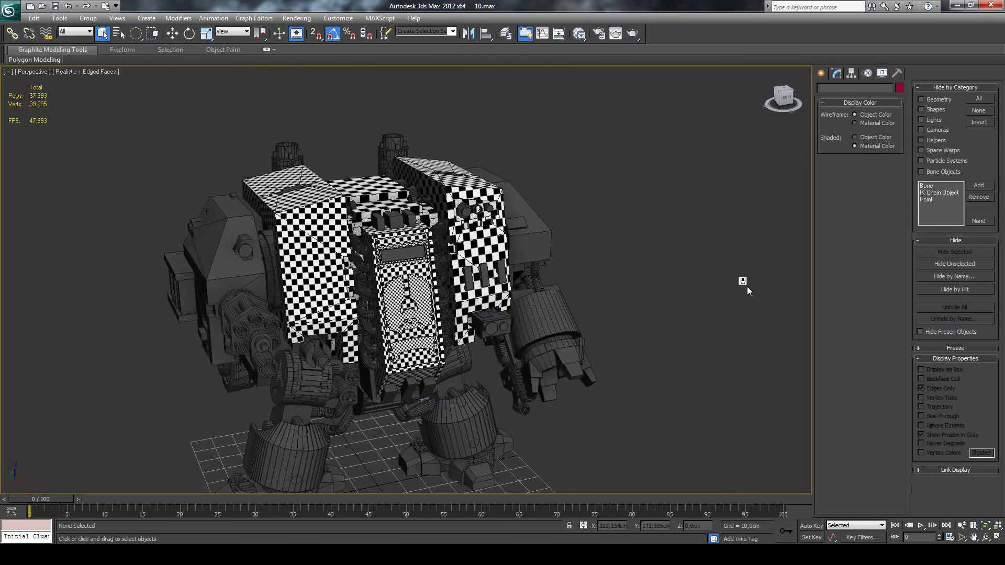
Frame the robot's legs from the front and select the lower leg armour cylinder.
left_click(986, 538)
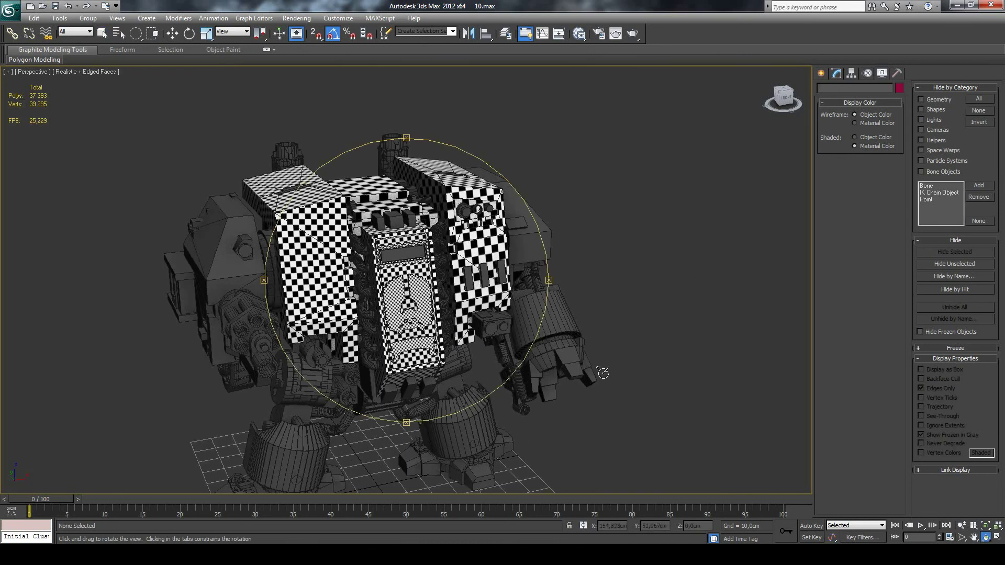
mouse_move(470, 287)
left_mouse_down()
mouse_move(462, 249)
mouse_move(474, 303)
left_mouse_up()
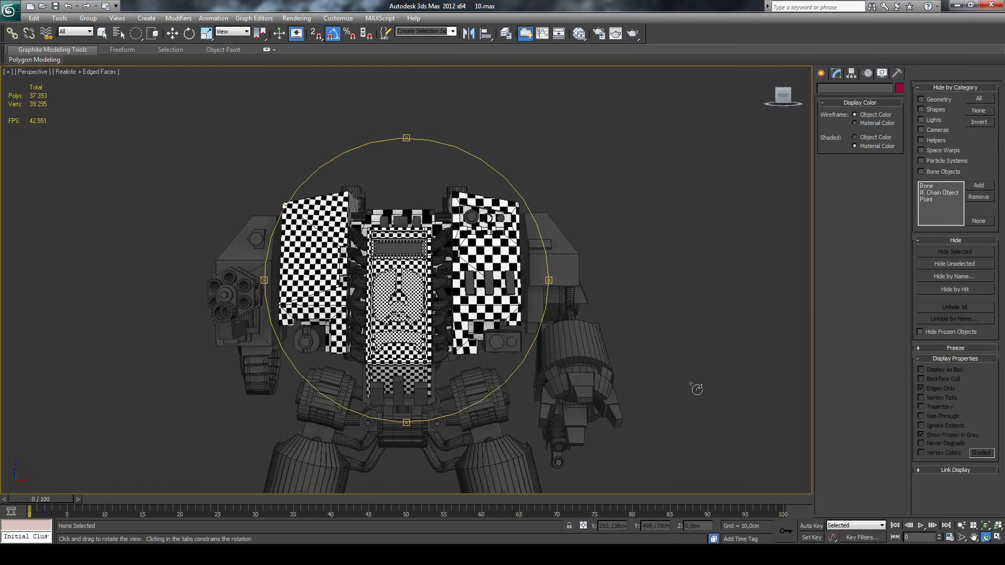
left_click(975, 537)
scroll(576, 251, "up", 3)
scroll(576, 251, "up", 3)
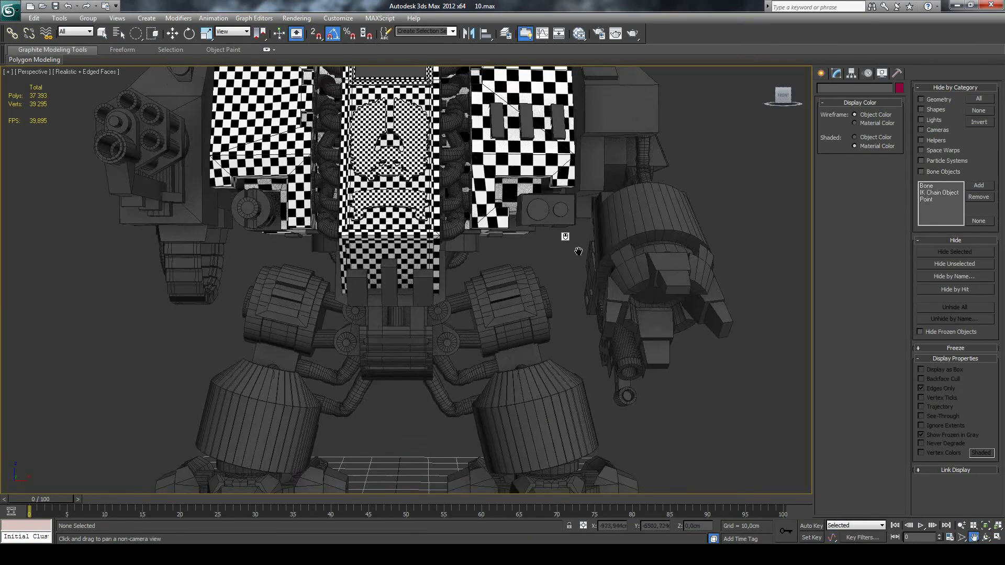
left_click_drag(559, 287, 565, 237)
mouse_move(584, 288)
left_mouse_down()
mouse_move(588, 256)
mouse_move(586, 330)
left_mouse_up()
left_click(102, 33)
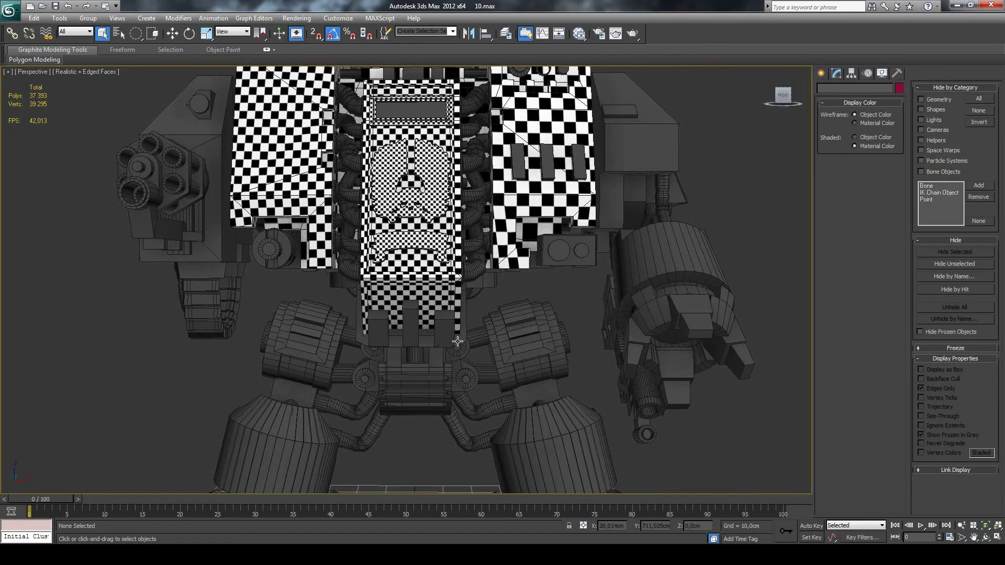
left_click(527, 410)
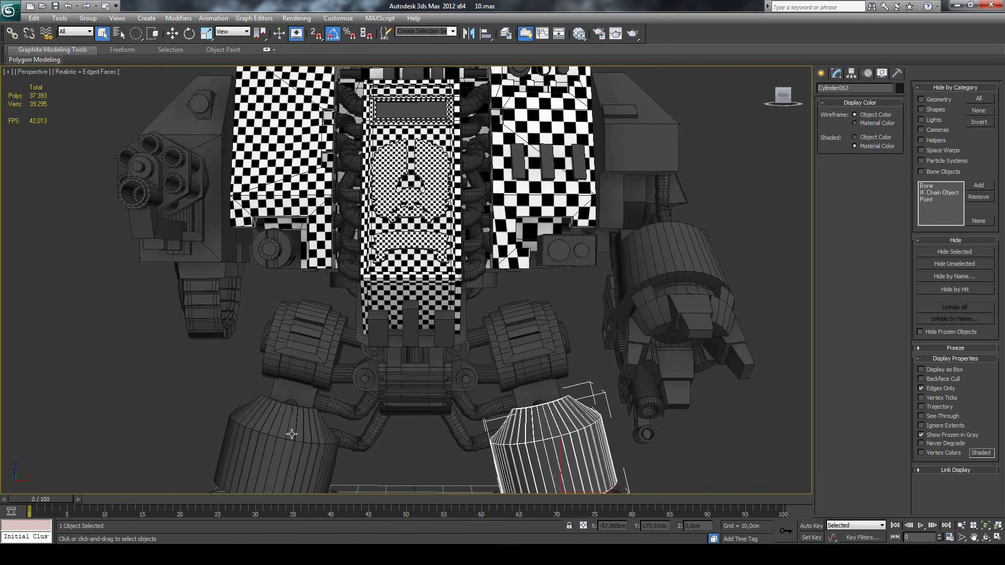
Hide every object except Cylinder063 and center it in the view.
left_click(937, 264)
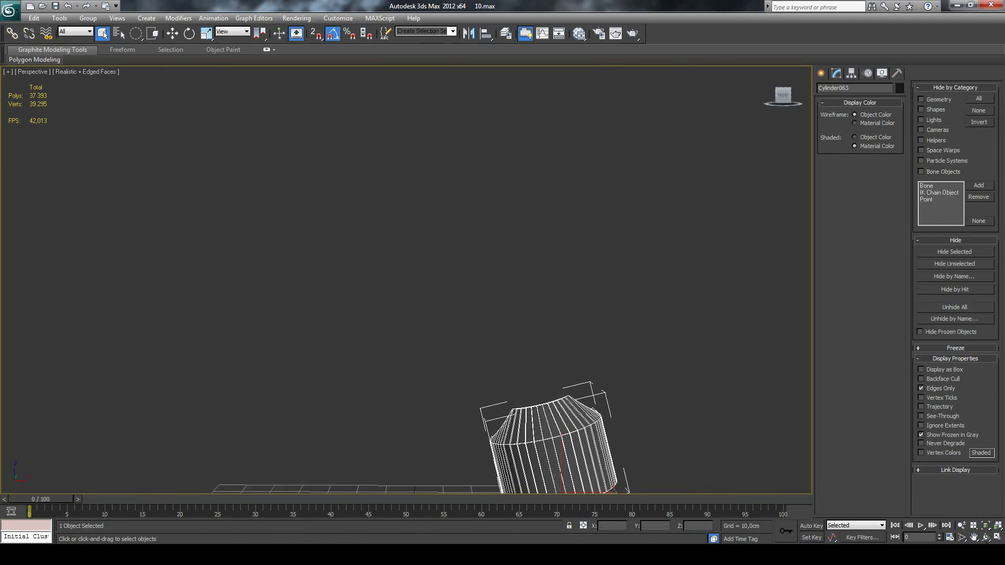
left_click(986, 537)
left_click_drag(454, 338, 508, 362)
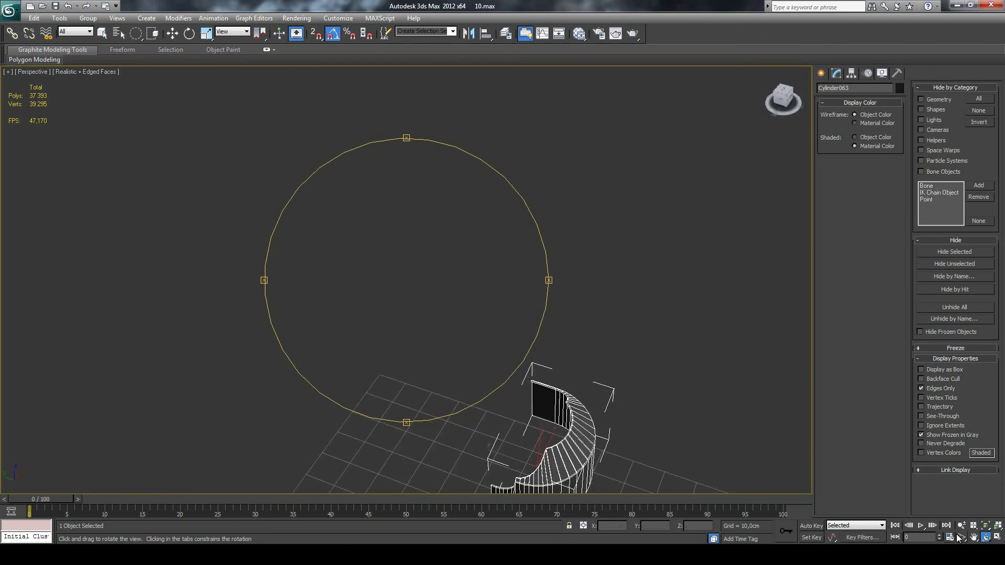
left_click(974, 537)
left_click_drag(644, 286, 608, 314)
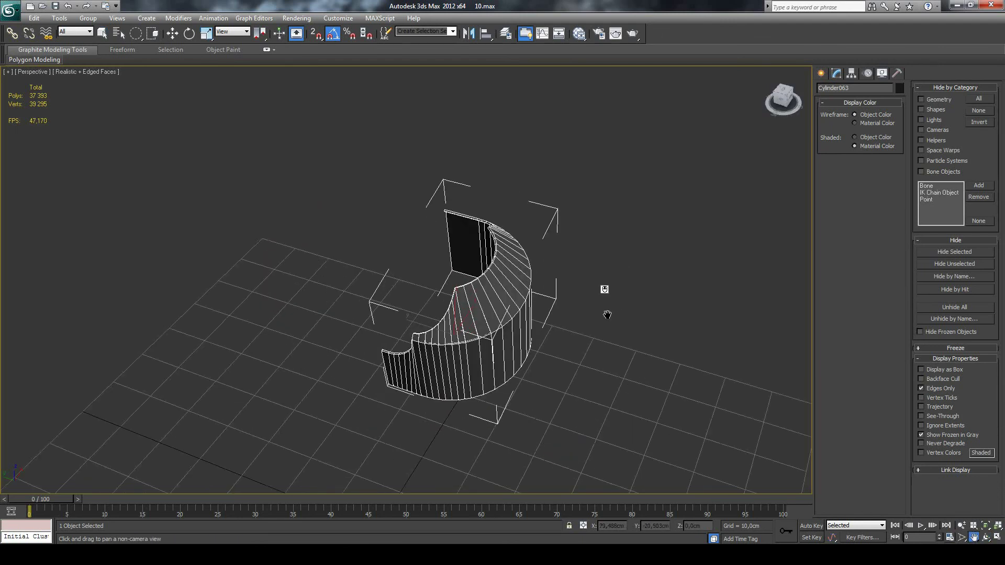
scroll(608, 314, "up", 3)
scroll(608, 315, "up", 2)
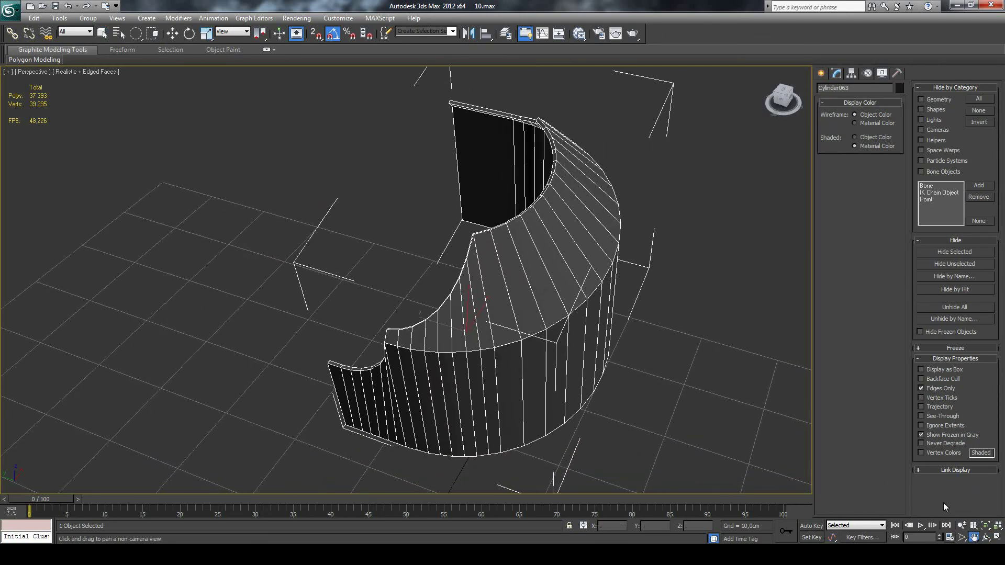
Orbit into the piece's curve and add an Unwrap UVW modifier to it.
left_click(986, 538)
mouse_move(415, 334)
left_mouse_down()
mouse_move(525, 287)
mouse_move(521, 302)
mouse_move(516, 237)
left_mouse_up()
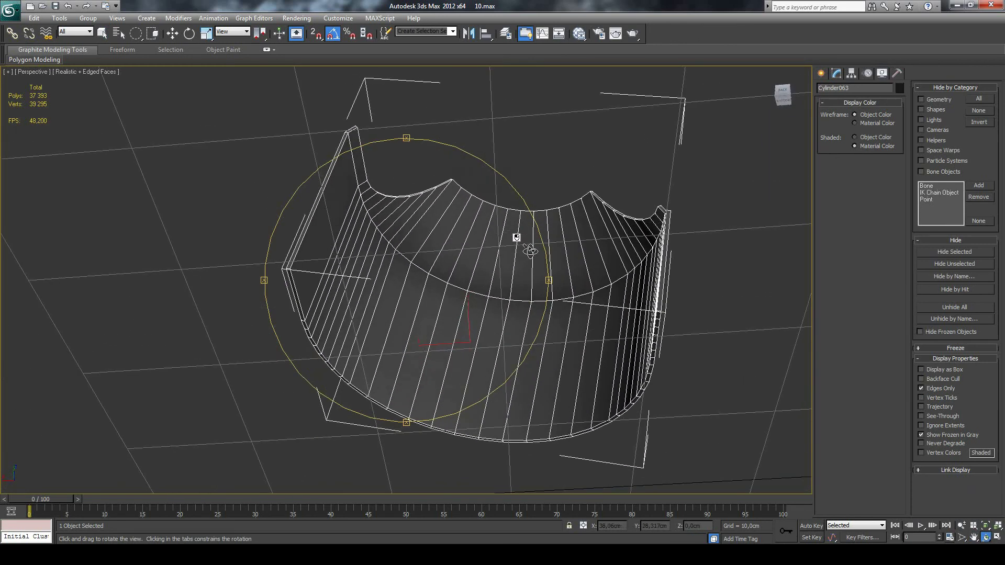
left_click(837, 73)
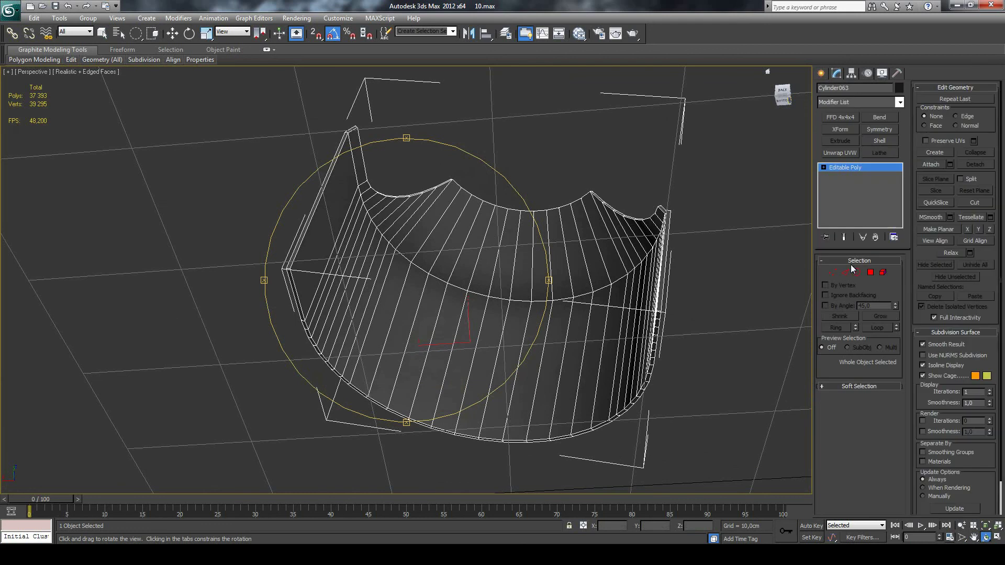
left_click(840, 153)
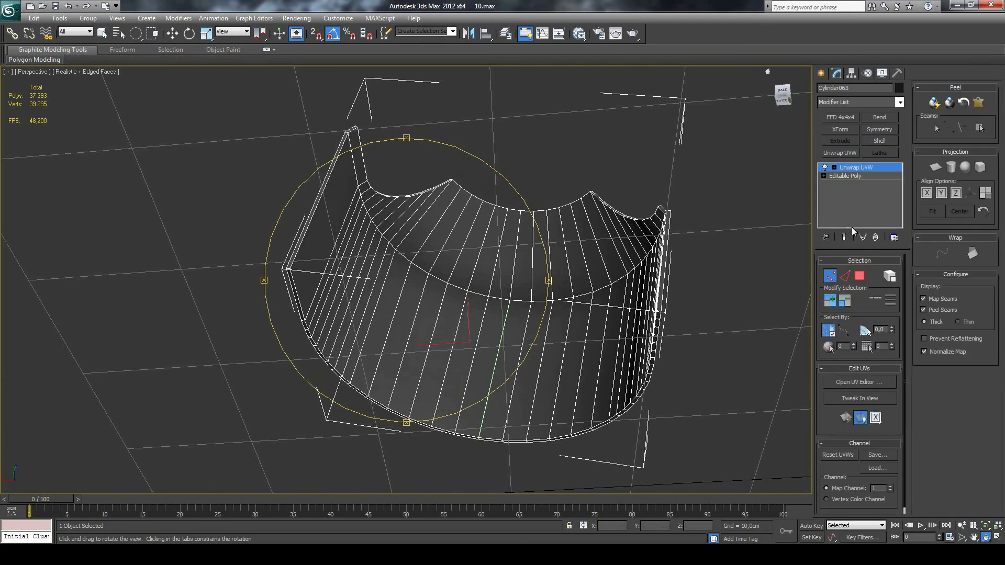
Enter Face mode, turn off Map Seams, and select rim faces along the bottom, right and left.
left_click(845, 275)
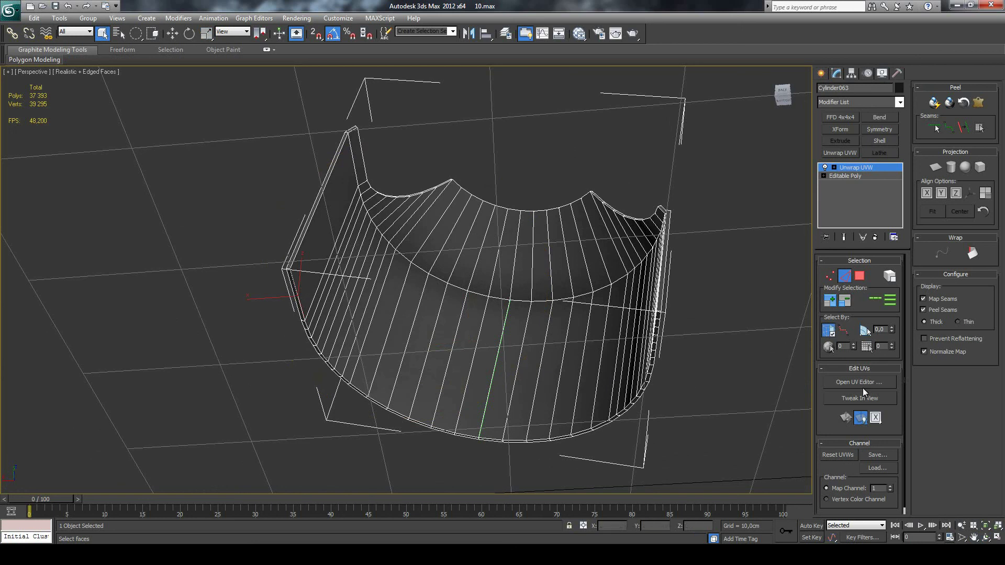
left_click(924, 298)
left_click(875, 300)
left_click(348, 143, "ctrl")
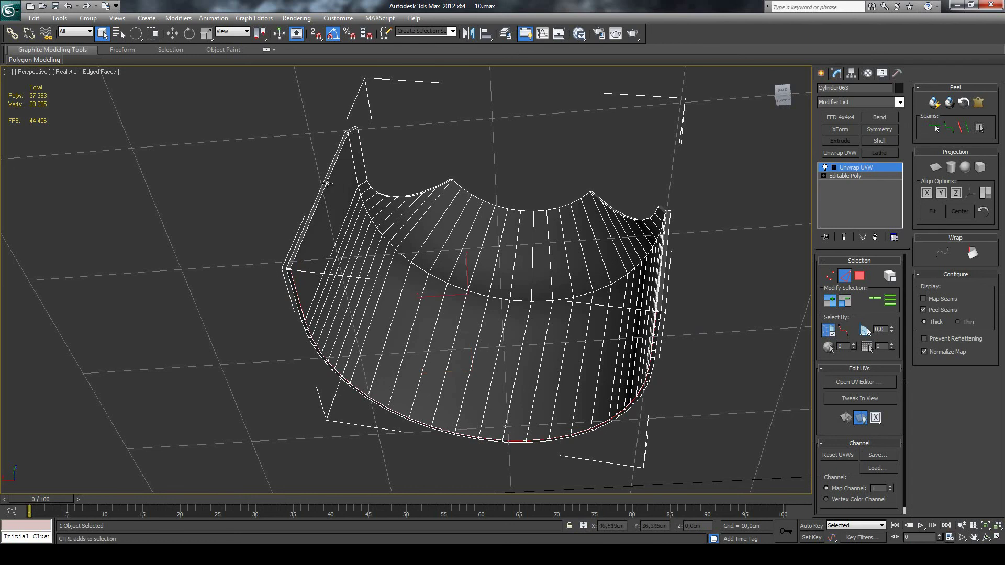
left_click(870, 301)
Bring the jagged right edge into view and Ctrl-add its faces to the selection.
left_click(986, 538)
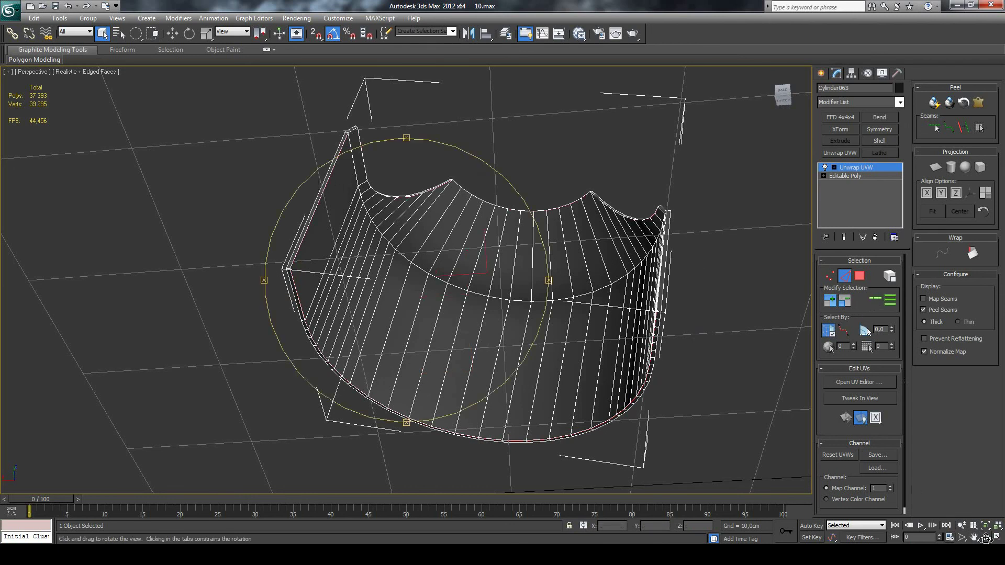
mouse_move(499, 278)
left_mouse_down()
mouse_move(527, 318)
mouse_move(514, 306)
mouse_move(495, 314)
mouse_move(474, 287)
mouse_move(489, 273)
left_mouse_up()
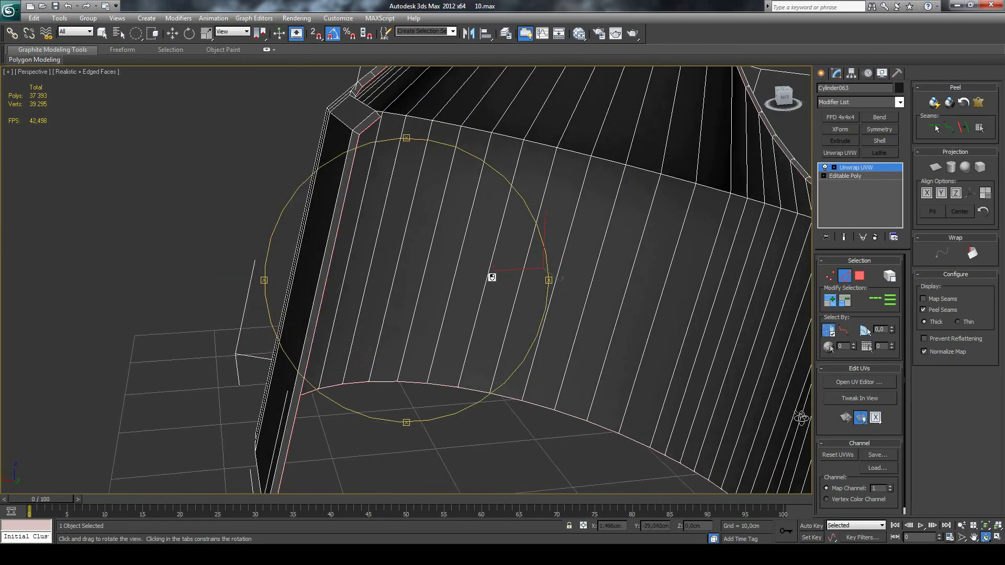
left_click(974, 538)
left_click_drag(734, 366, 415, 194)
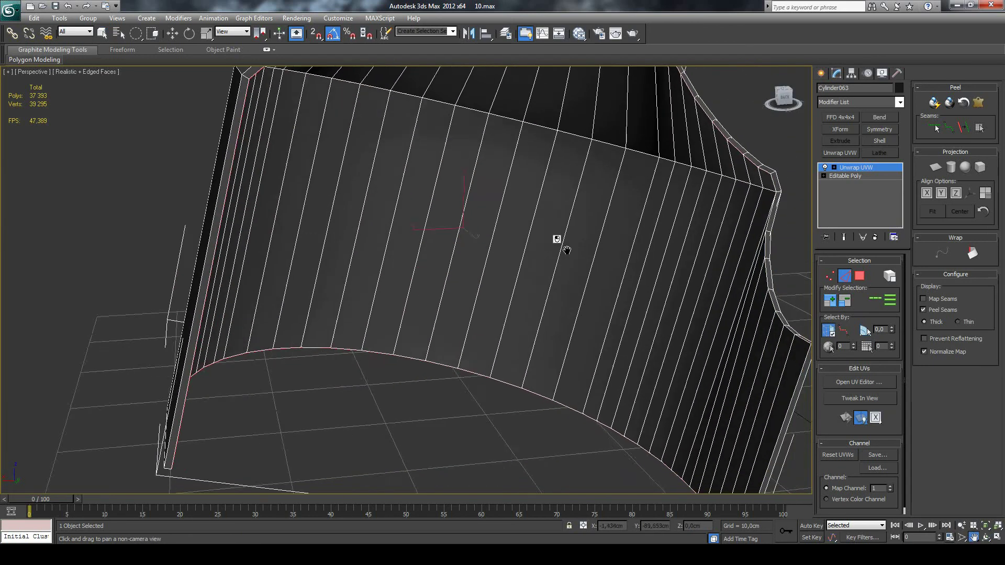
left_click_drag(528, 242, 516, 229)
left_click_drag(658, 239, 385, 278)
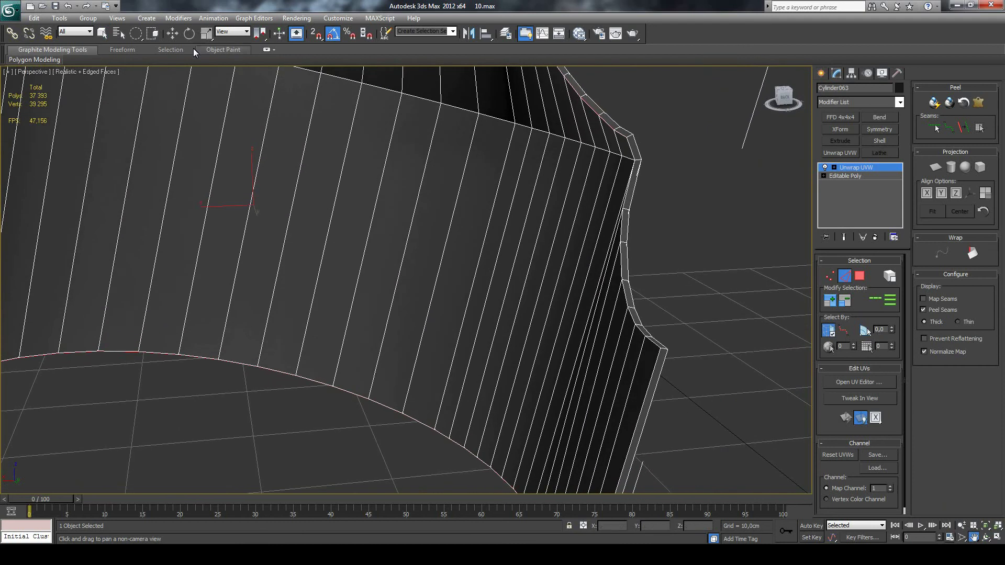
left_click(103, 33)
key("ctrl")
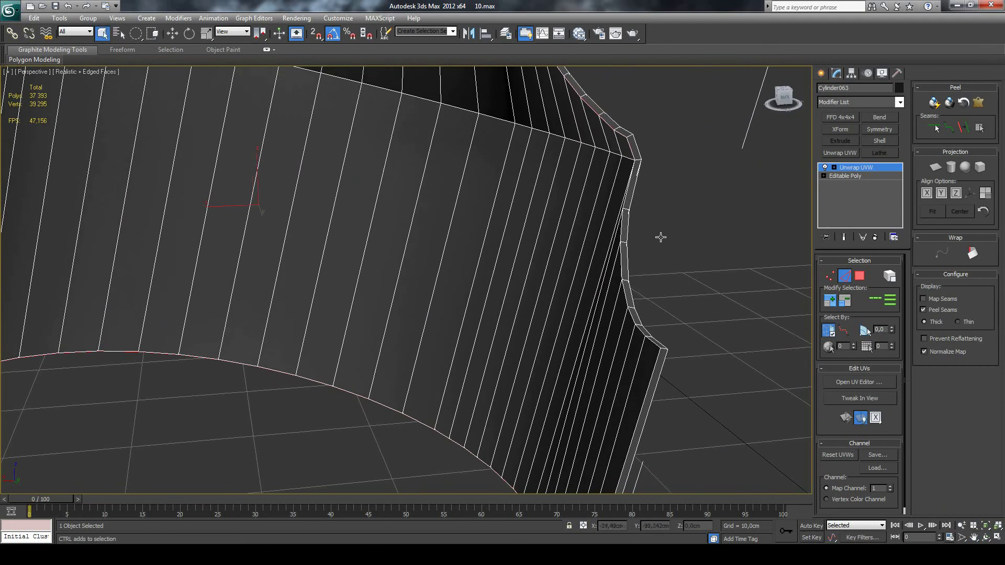
left_click(632, 226, "ctrl")
Re-pick the right edge rim faces, undoing mistaken selections with Ctrl+Z.
mouse_move(652, 363)
middle_mouse_down("alt")
mouse_move(671, 363)
mouse_move(622, 354)
middle_mouse_up("alt")
scroll(622, 355, "up", 3)
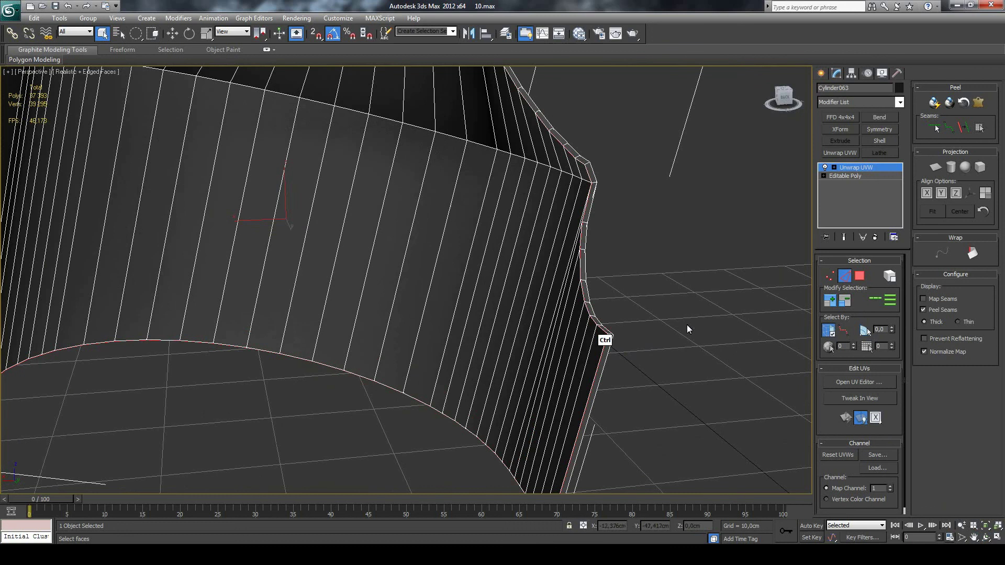
key("ctrl+z")
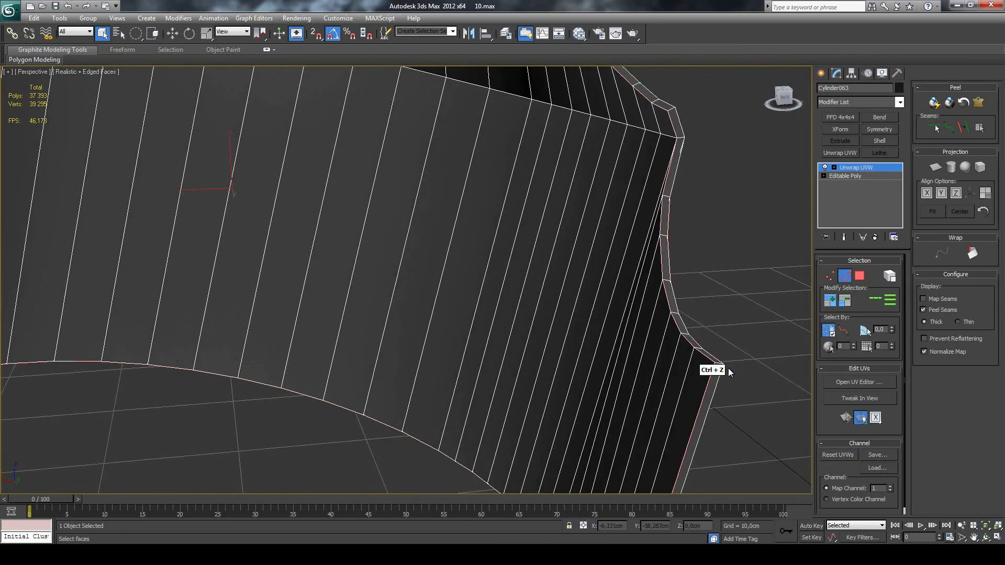
key("ctrl+z")
left_click(704, 382, "ctrl")
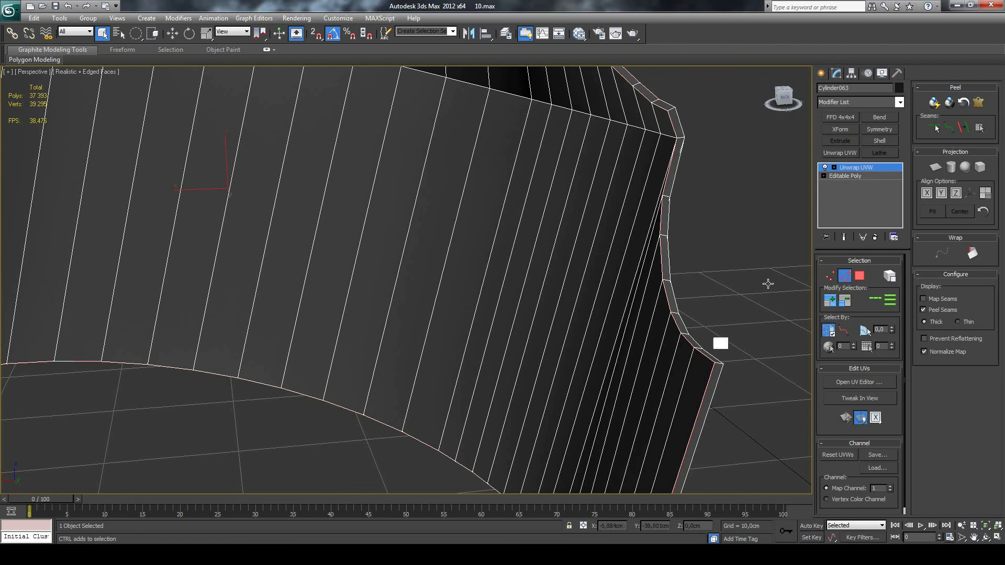
key("ctrl+z")
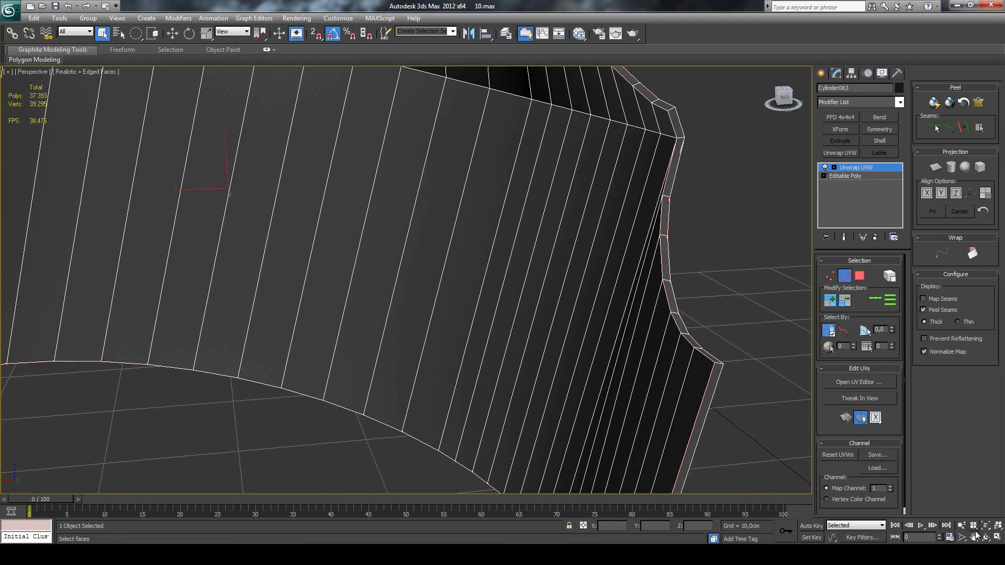
Select Cylinder063's thin rim faces along its right and upper edges.
middle_click_drag(665, 279, 580, 239)
left_click_drag(580, 238, 455, 209)
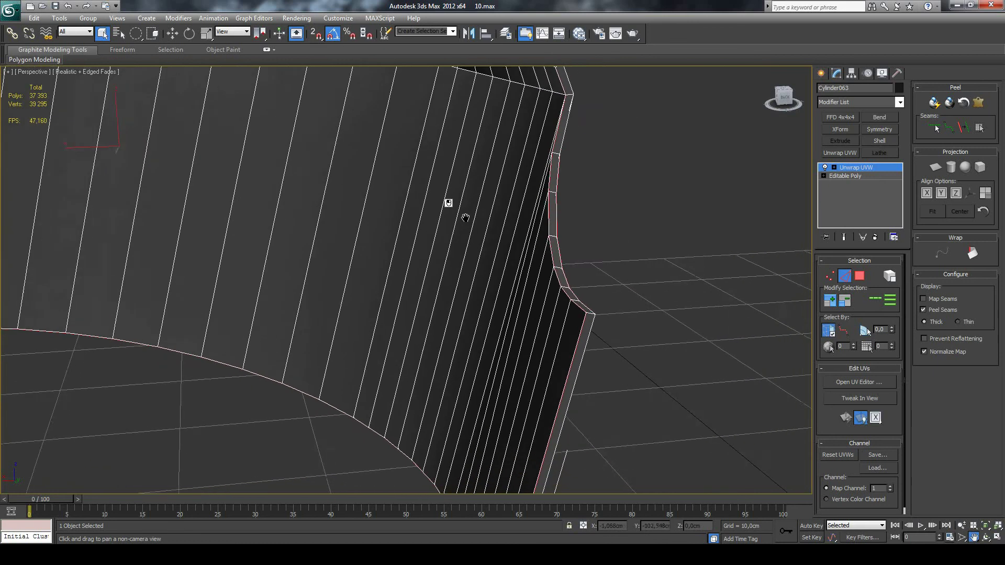
mouse_move(680, 288)
left_mouse_down()
mouse_move(691, 307)
mouse_move(684, 288)
mouse_move(566, 253)
mouse_move(595, 266)
left_mouse_up()
key("ctrl+z")
key("ctrl+z")
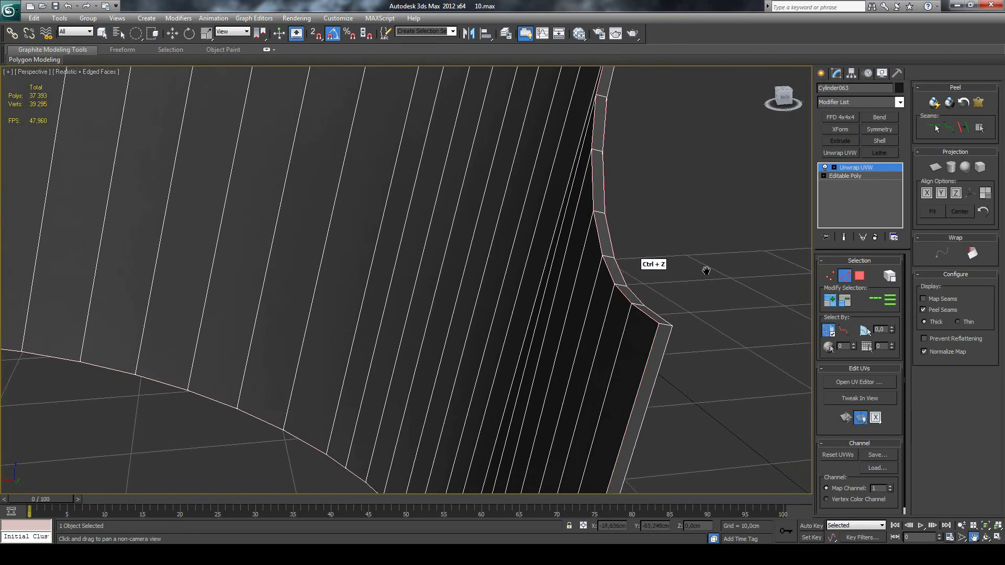
key("Escape")
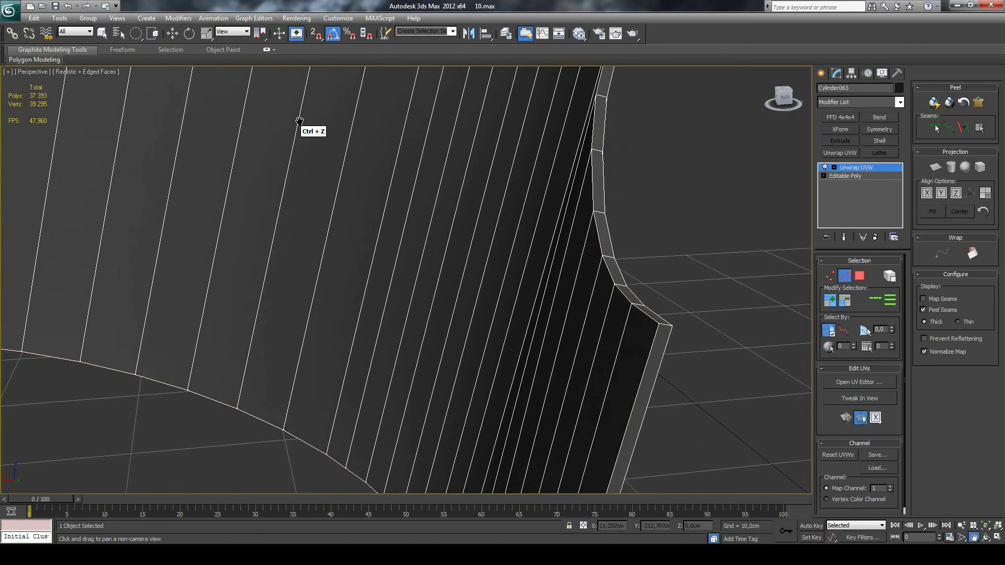
left_click(655, 322, "ctrl")
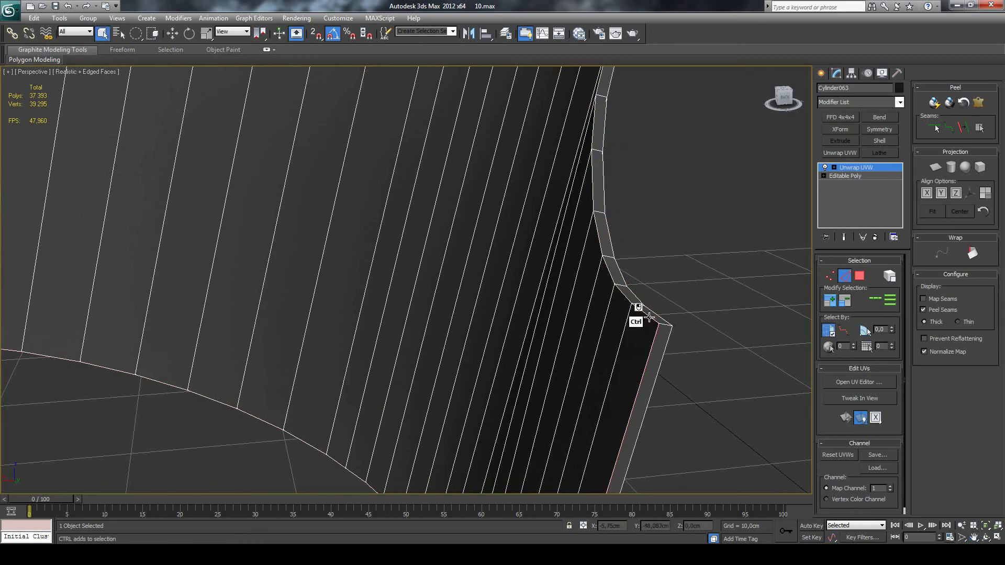
left_click(876, 297)
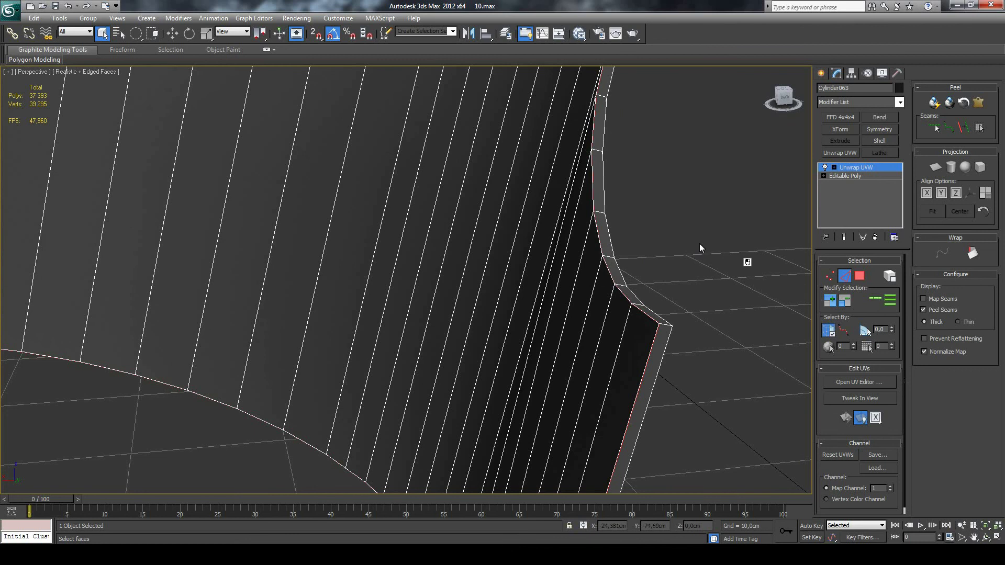
key("ctrl")
left_click(974, 538)
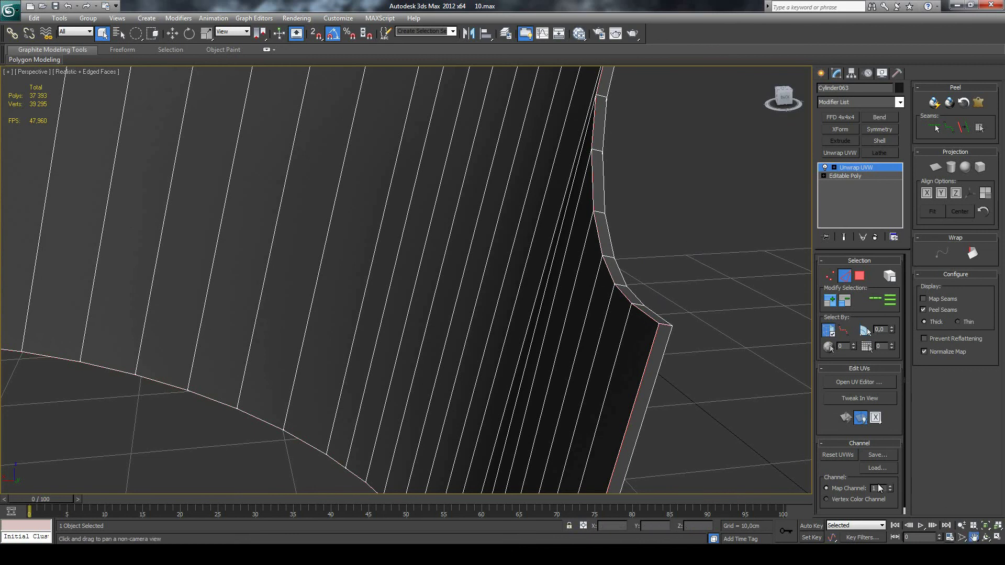
mouse_move(693, 295)
left_mouse_down()
mouse_move(687, 262)
mouse_move(684, 276)
mouse_move(673, 266)
mouse_move(658, 315)
mouse_move(630, 338)
mouse_move(607, 206)
mouse_move(568, 287)
left_mouse_up()
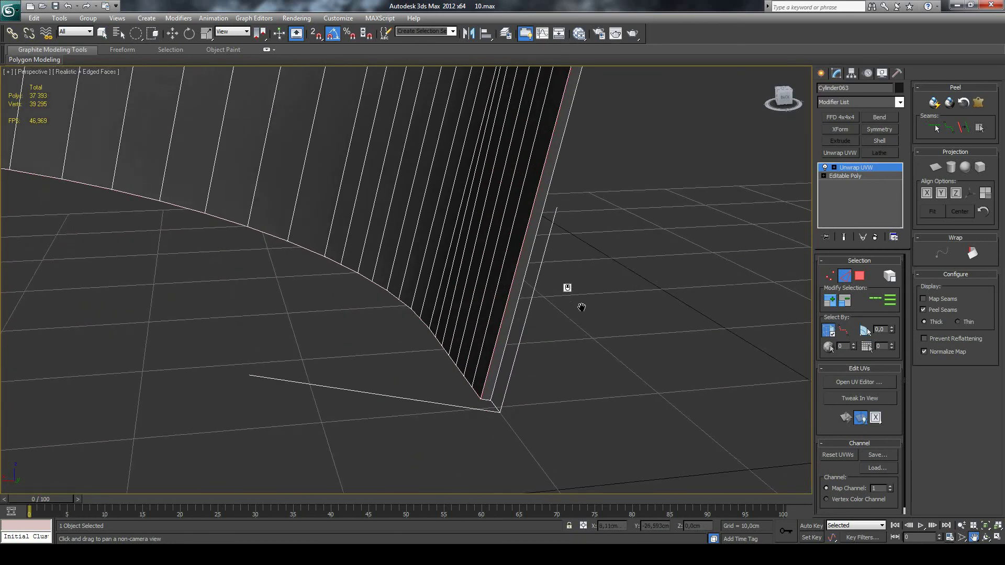
left_click(102, 34)
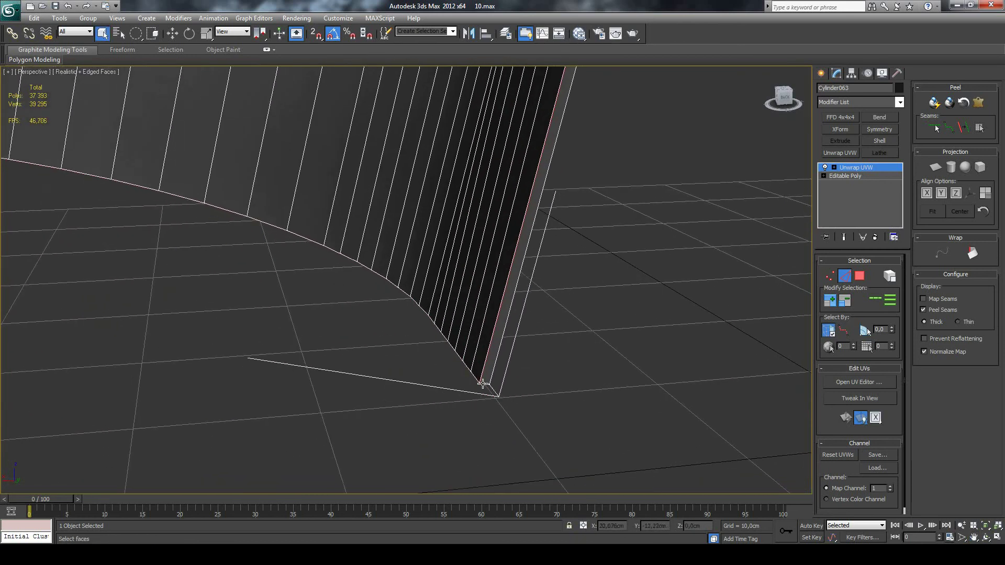
key("ctrl")
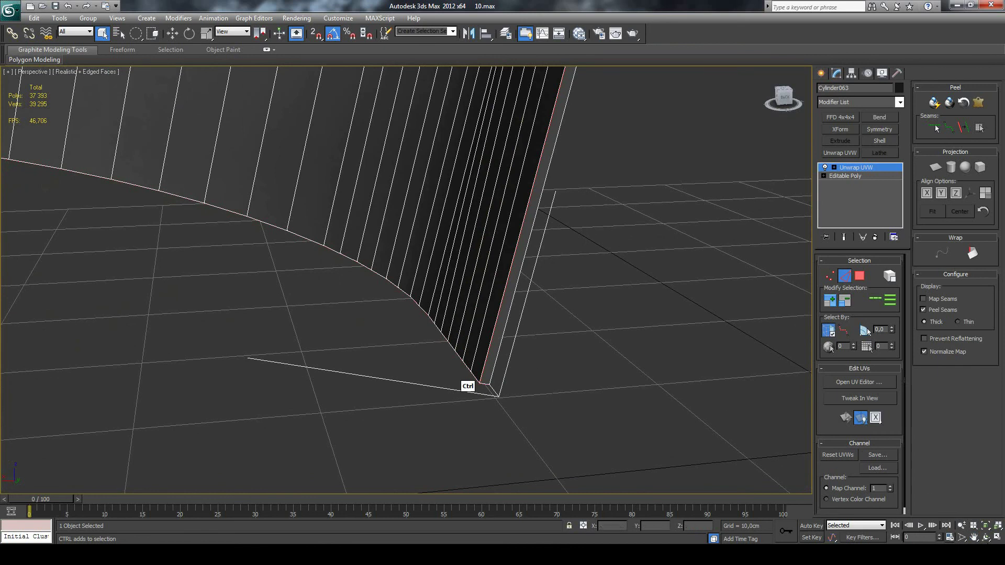
Select the shell's edges along the left strip, right side and bottom curve.
left_click(987, 541)
mouse_move(409, 281)
left_mouse_down()
mouse_move(423, 231)
mouse_move(466, 253)
left_mouse_up()
left_click(996, 525)
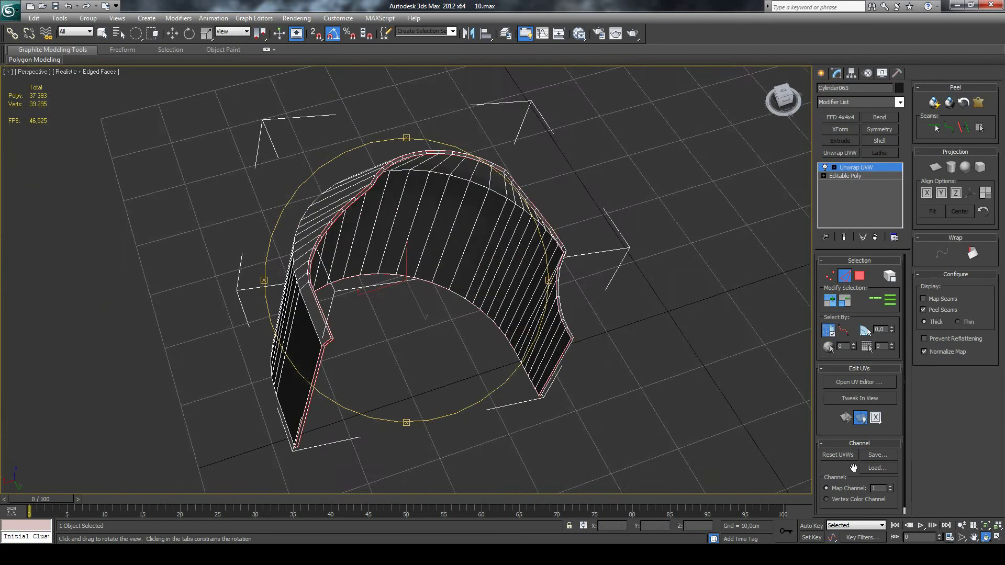
left_click_drag(476, 292, 482, 241)
scroll(482, 256, "up", 5)
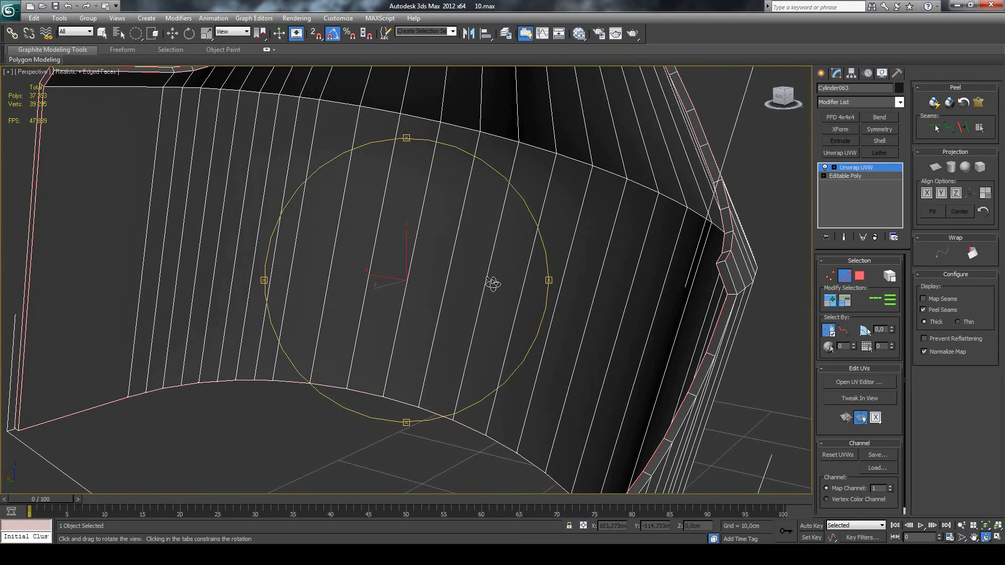
left_click(102, 32)
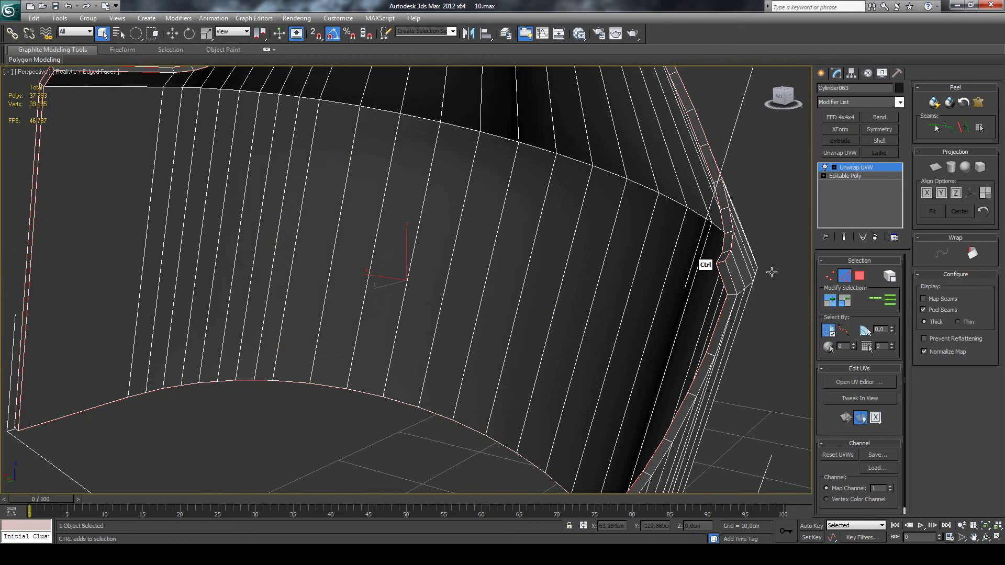
left_click(987, 537)
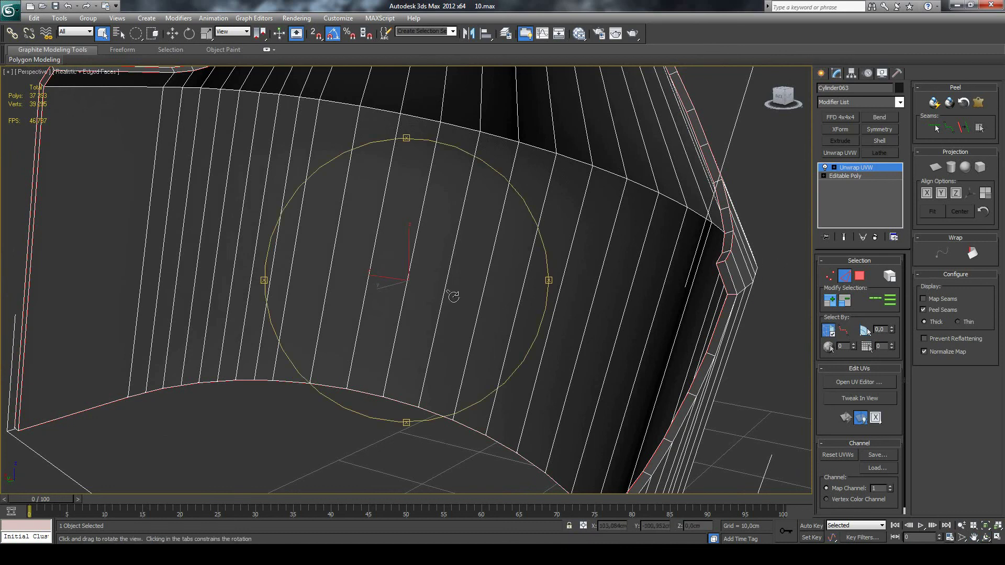
mouse_move(453, 297)
left_mouse_down()
mouse_move(465, 319)
mouse_move(471, 303)
mouse_move(455, 285)
mouse_move(440, 318)
mouse_move(465, 328)
left_mouse_up()
scroll(479, 282, "up", 4)
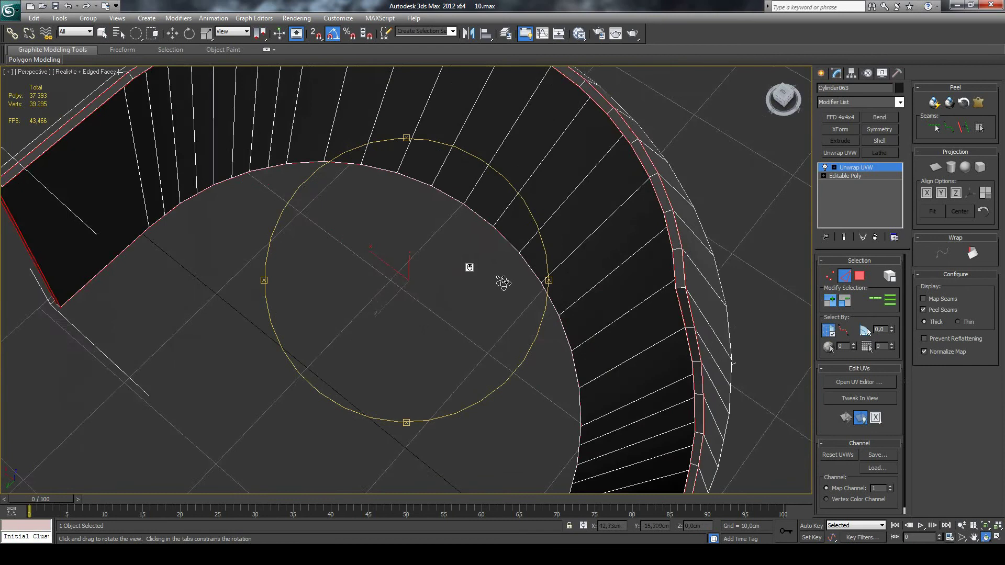
mouse_move(503, 283)
left_mouse_down()
mouse_move(501, 250)
mouse_move(502, 262)
mouse_move(474, 258)
mouse_move(569, 245)
mouse_move(534, 231)
mouse_move(538, 198)
left_mouse_up()
scroll(503, 263, "down", 1)
scroll(503, 262, "down", 2)
scroll(498, 260, "down", 2)
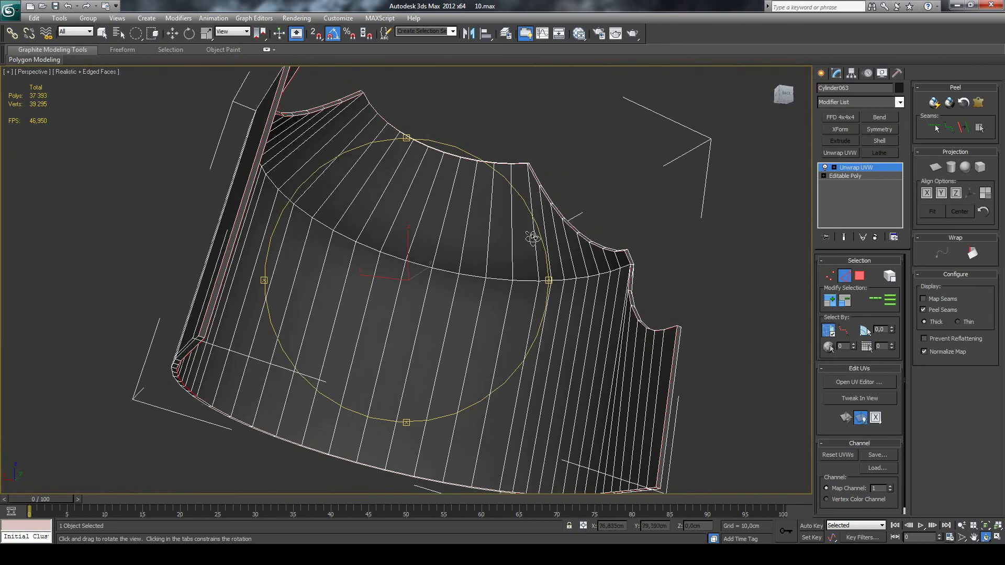
mouse_move(534, 233)
left_mouse_down()
mouse_move(520, 272)
mouse_move(519, 245)
left_mouse_up()
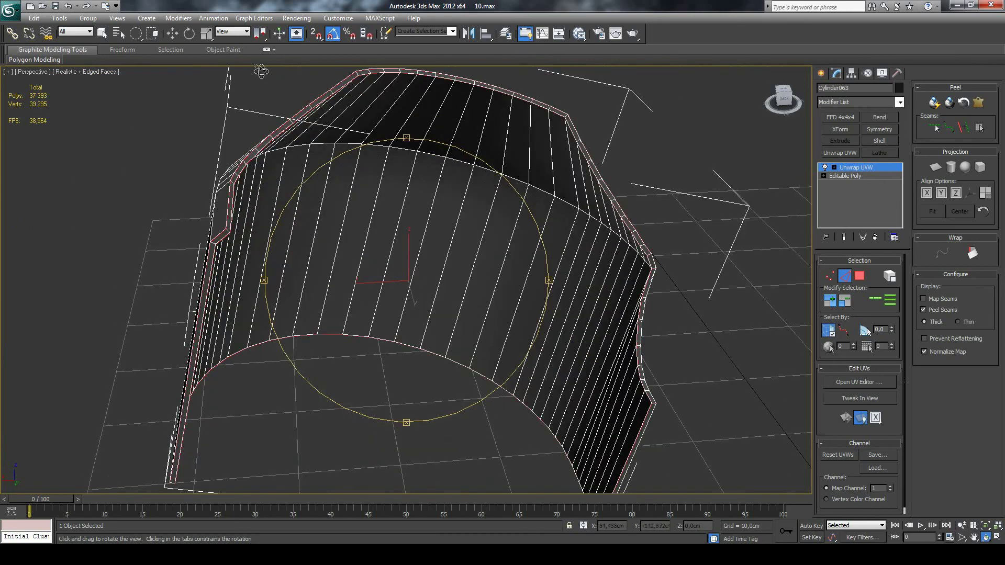
left_click(103, 33)
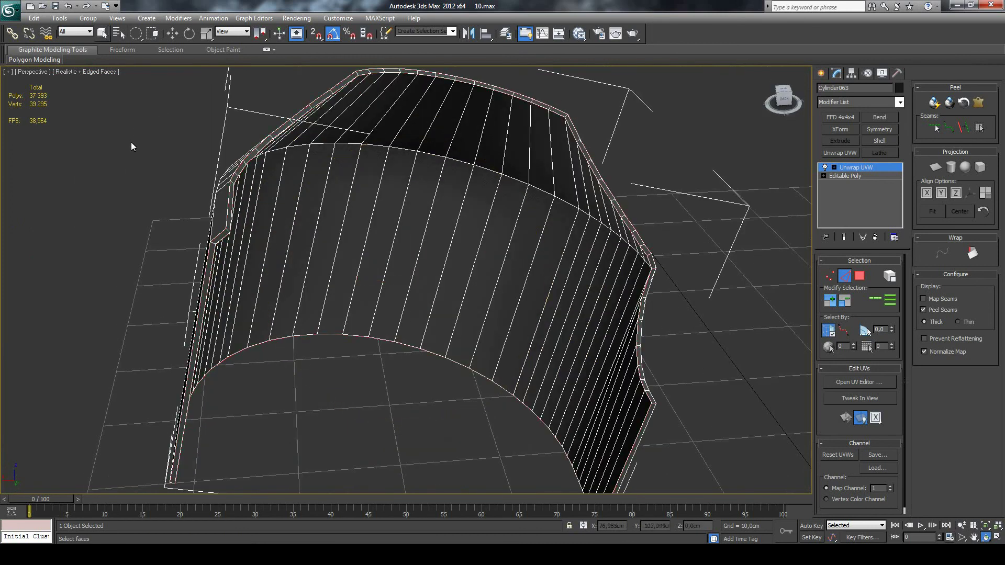
scroll(137, 199, "up", 3)
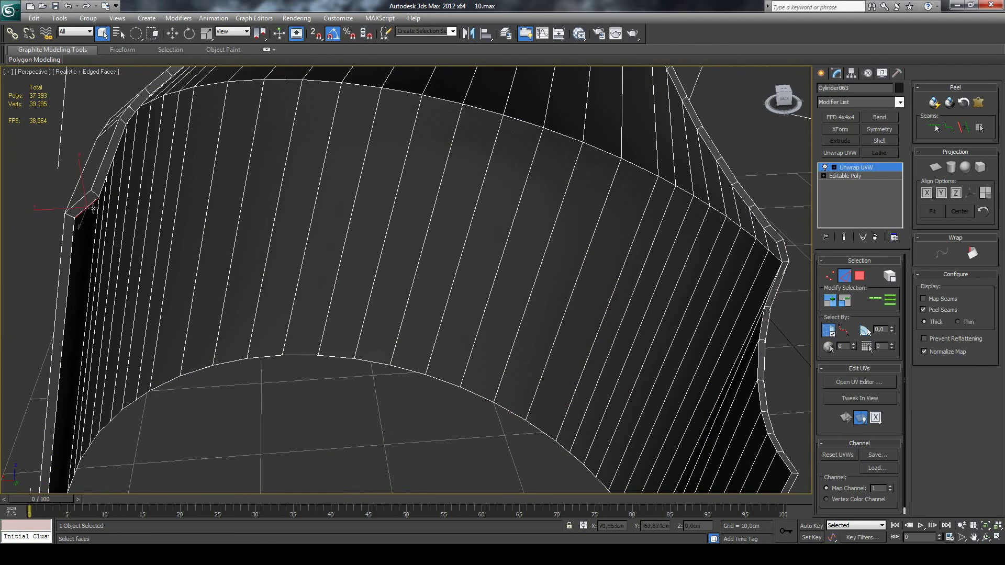
left_click(111, 161)
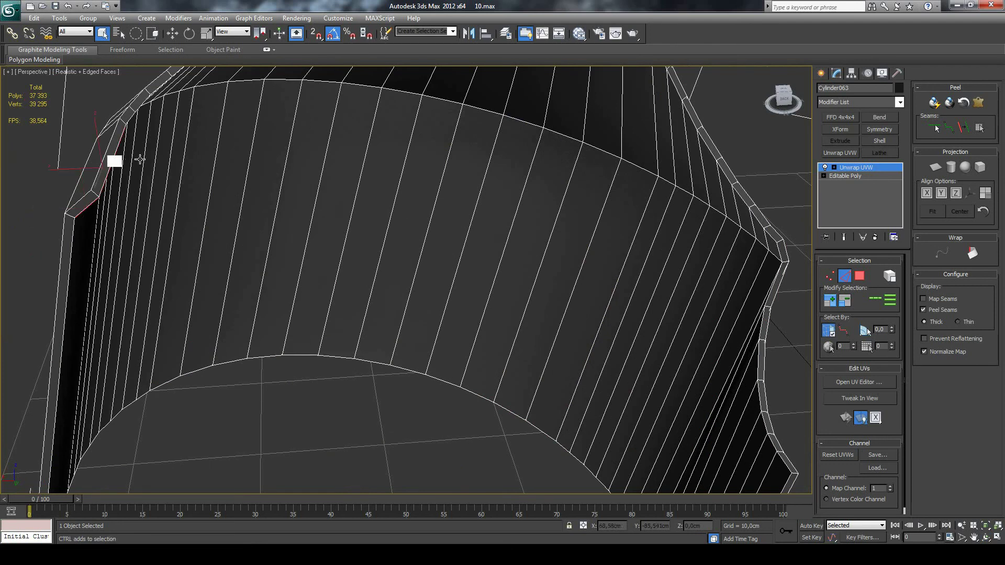
left_click(762, 328, "ctrl")
left_click(788, 483, "ctrl")
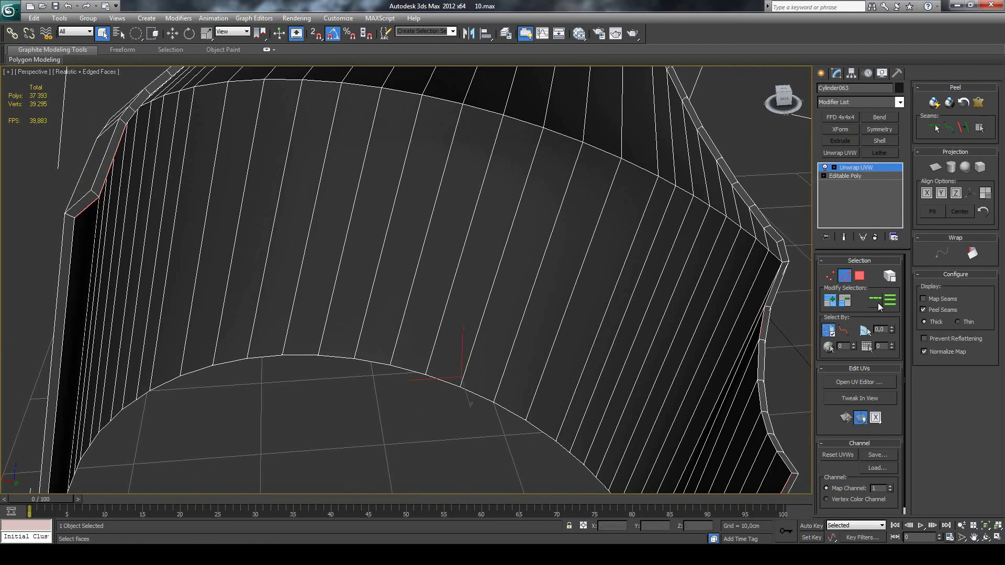
left_click(829, 300)
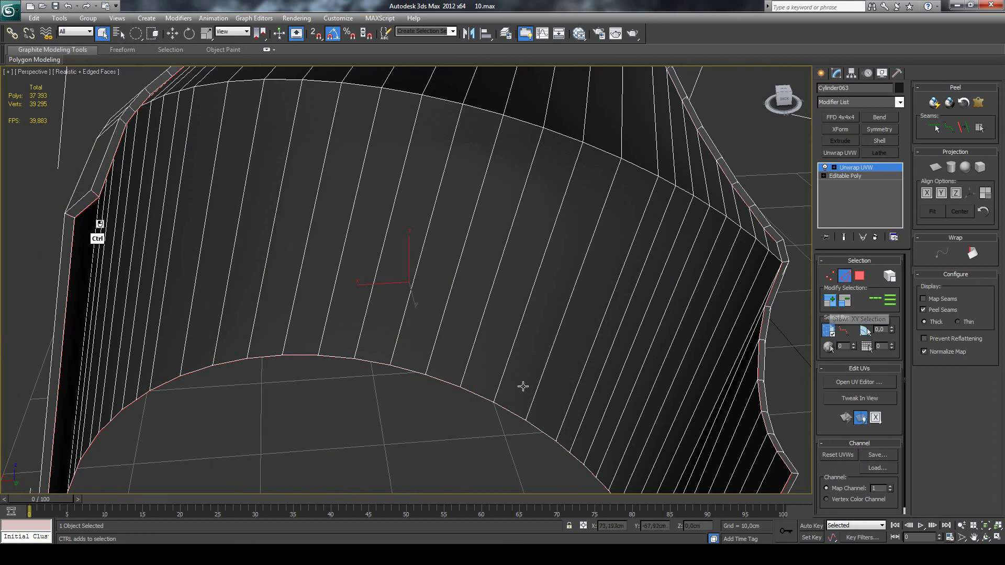
left_click(963, 533)
left_click_drag(422, 302, 139, 127)
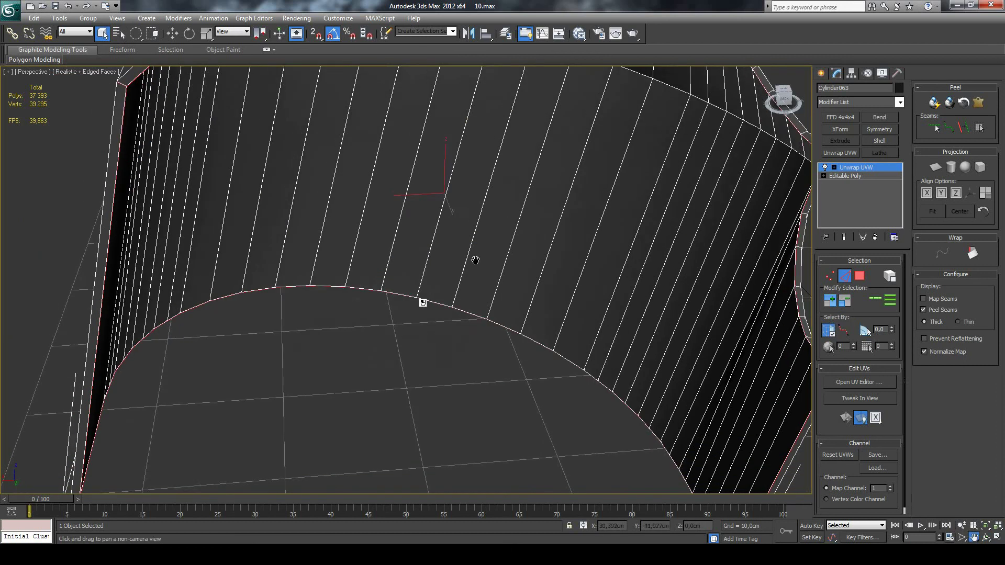
left_click(102, 34)
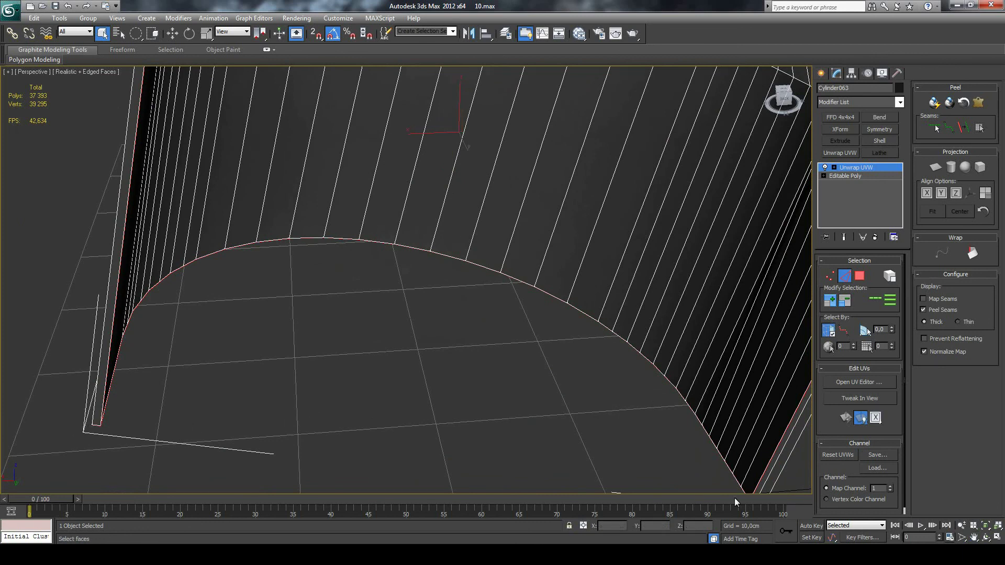
left_click(974, 537)
left_click_drag(622, 308, 451, 197)
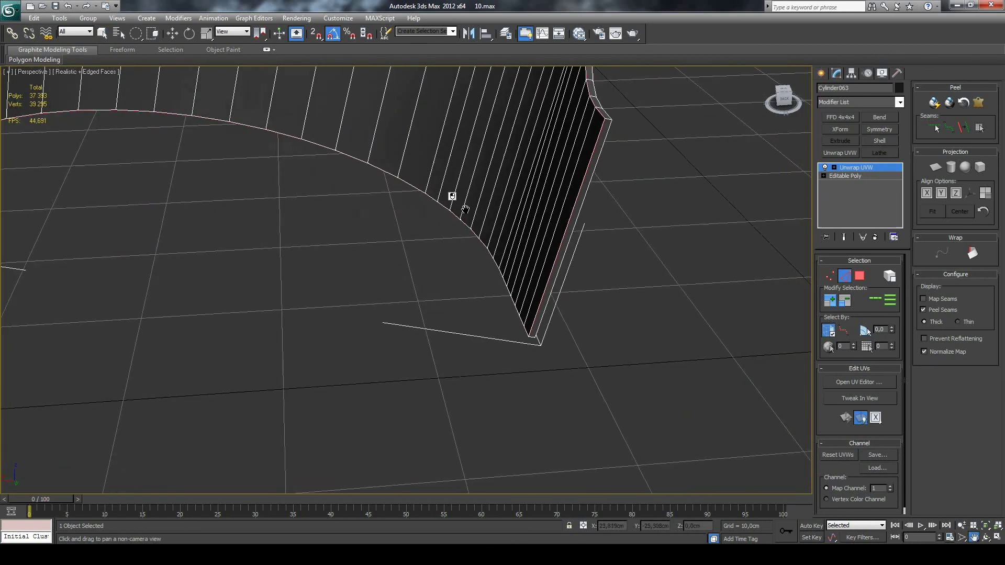
left_click(102, 34)
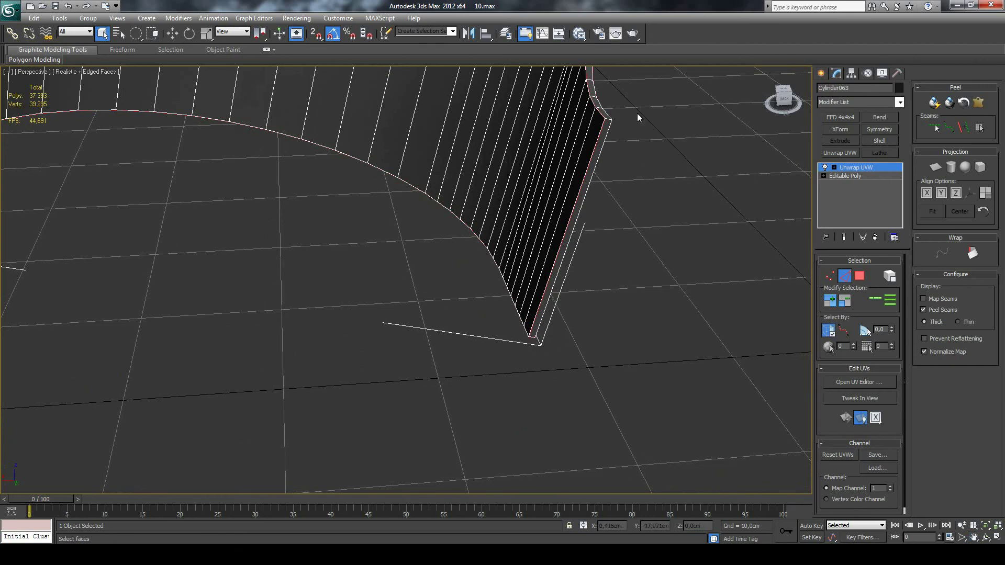
Add full edge loops along the lower arc and the top-left rim.
left_click(973, 540)
scroll(531, 361, "up", 3)
scroll(520, 343, "up", 2)
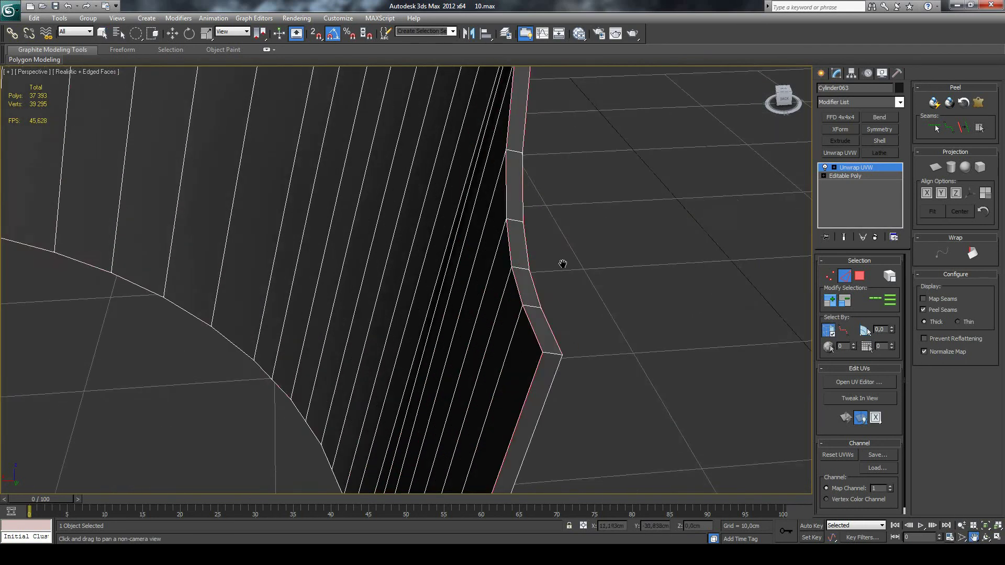
scroll(563, 264, "down", 5)
mouse_move(565, 325)
middle_mouse_down("alt")
mouse_move(550, 231)
mouse_move(729, 330)
mouse_move(732, 317)
mouse_move(399, 321)
middle_mouse_up("alt")
scroll(449, 301, "up", 4)
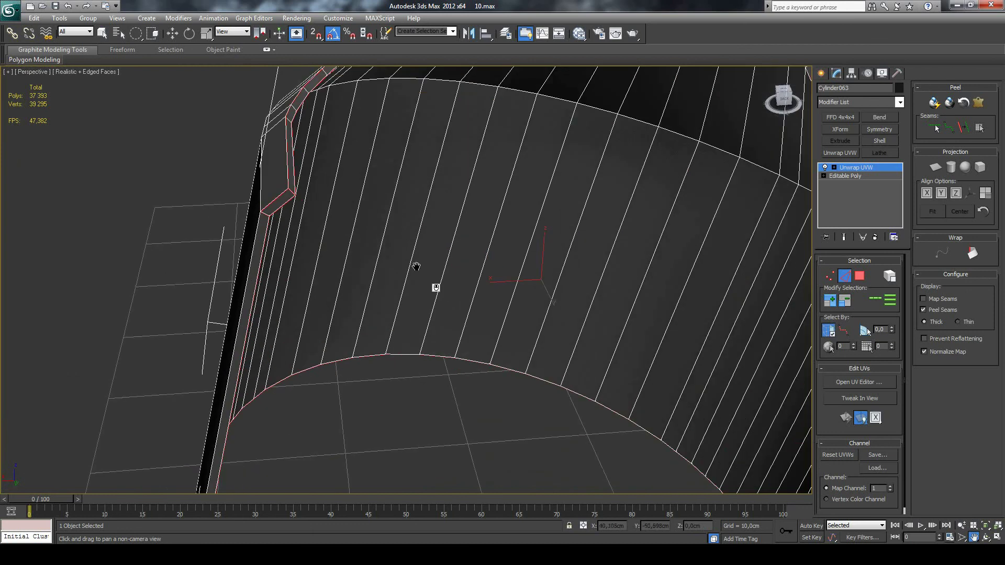
mouse_move(417, 256)
middle_mouse_down()
mouse_move(419, 211)
mouse_move(454, 130)
mouse_move(416, 306)
middle_mouse_up()
scroll(411, 301, "down", 2)
scroll(325, 340, "down", 2)
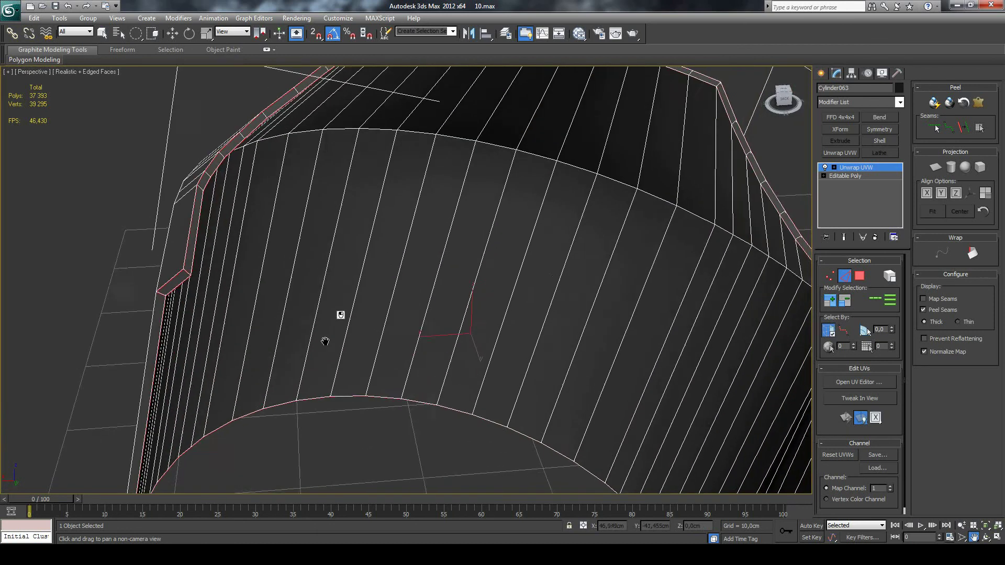
scroll(351, 326, "down", 2)
scroll(453, 298, "down", 2)
scroll(453, 298, "down", 2)
scroll(450, 251, "down", 2)
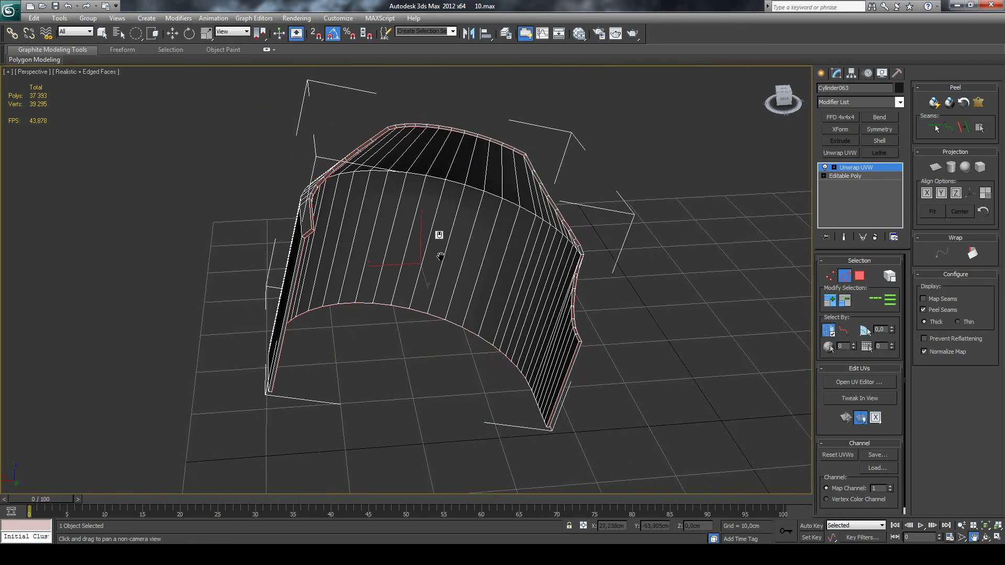
scroll(440, 256, "down", 2)
scroll(428, 268, "up", 4)
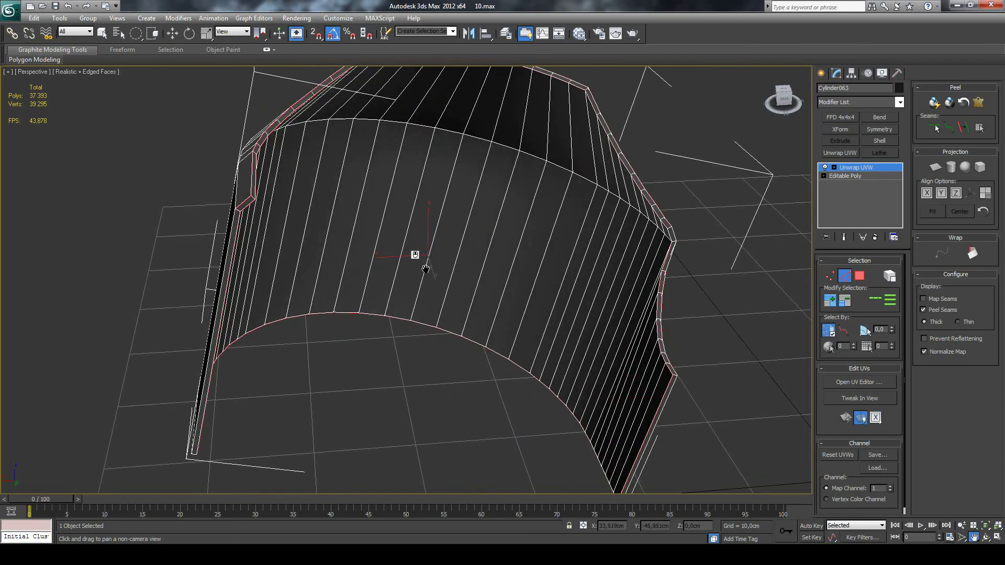
left_click(985, 526)
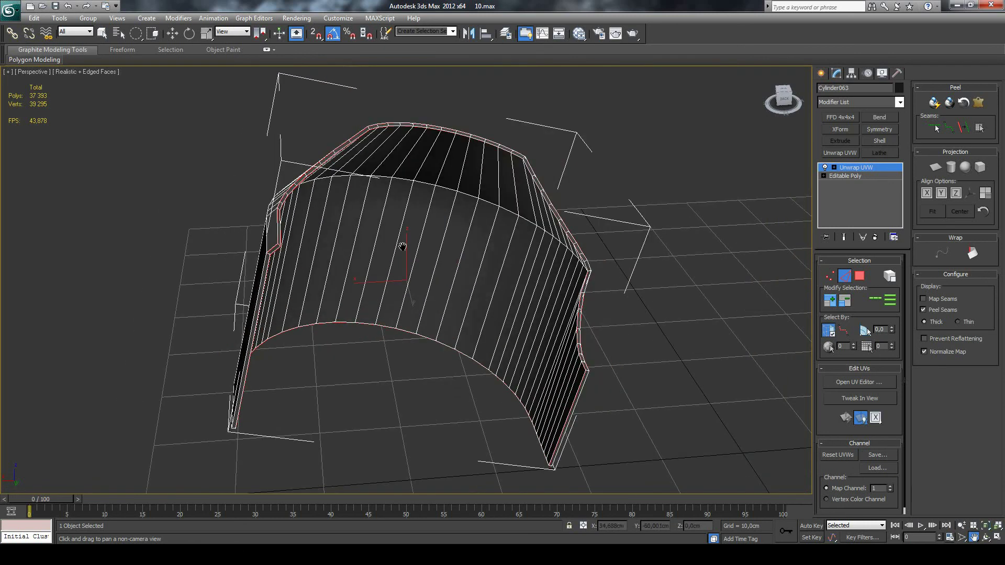
left_click(102, 33)
scroll(188, 286, "up", 3)
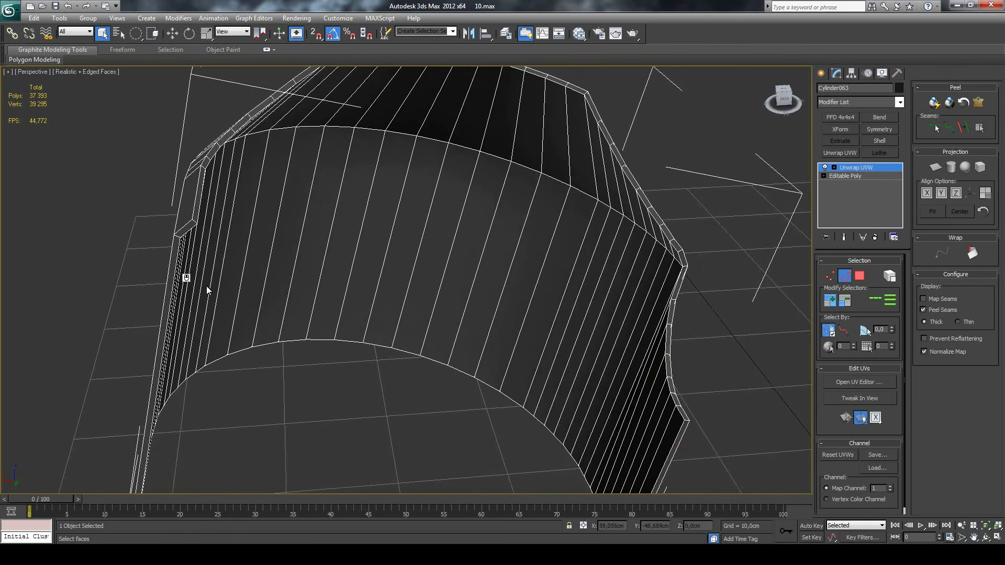
scroll(180, 238, "up", 3)
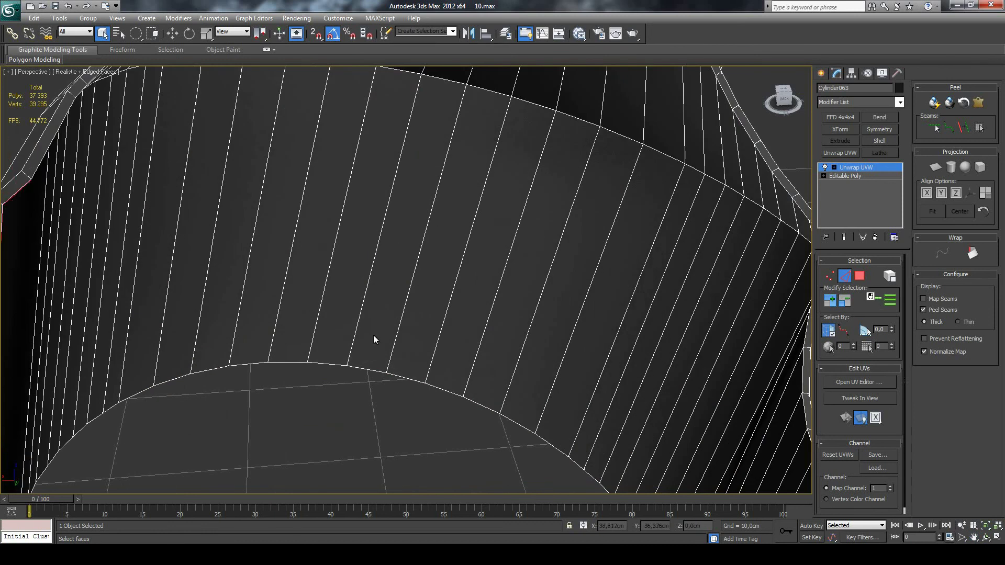
left_click(207, 366, "ctrl")
left_click(874, 300)
scroll(68, 158, "down", 4)
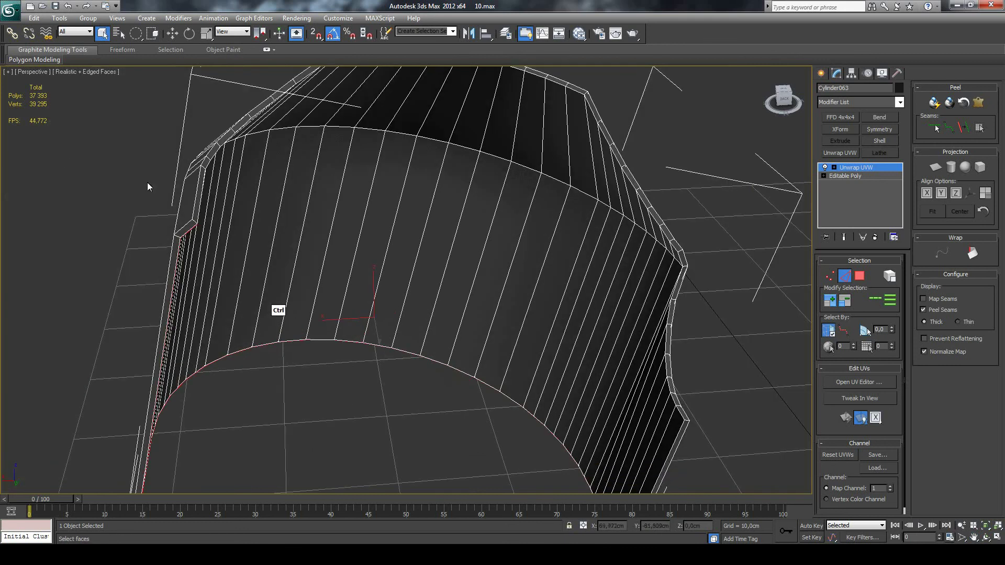
left_click(198, 208, "ctrl")
left_click(876, 300)
left_click(684, 266, "ctrl")
key("ctrl")
left_click(985, 526)
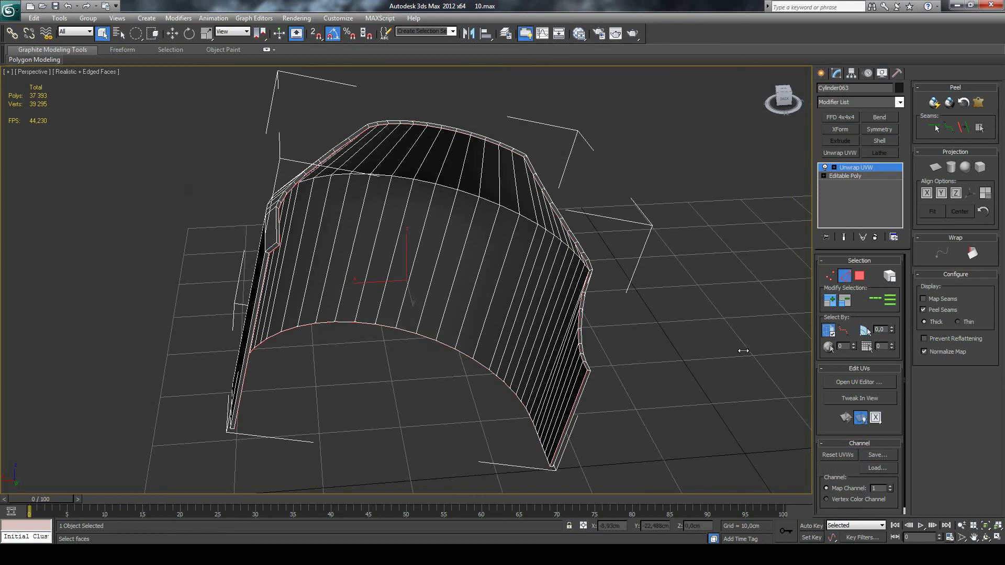
left_click(986, 538)
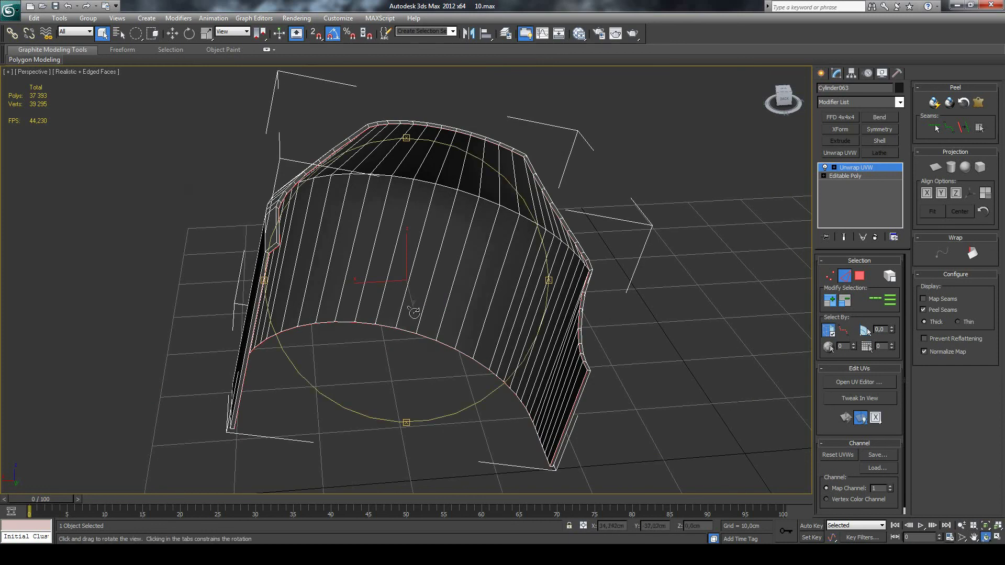
mouse_move(398, 230)
left_mouse_down()
mouse_move(444, 242)
mouse_move(431, 274)
mouse_move(411, 236)
mouse_move(396, 254)
mouse_move(406, 309)
mouse_move(395, 290)
mouse_move(366, 290)
mouse_move(377, 296)
left_mouse_up()
mouse_move(464, 295)
left_mouse_down()
mouse_move(426, 282)
mouse_move(444, 274)
left_mouse_up()
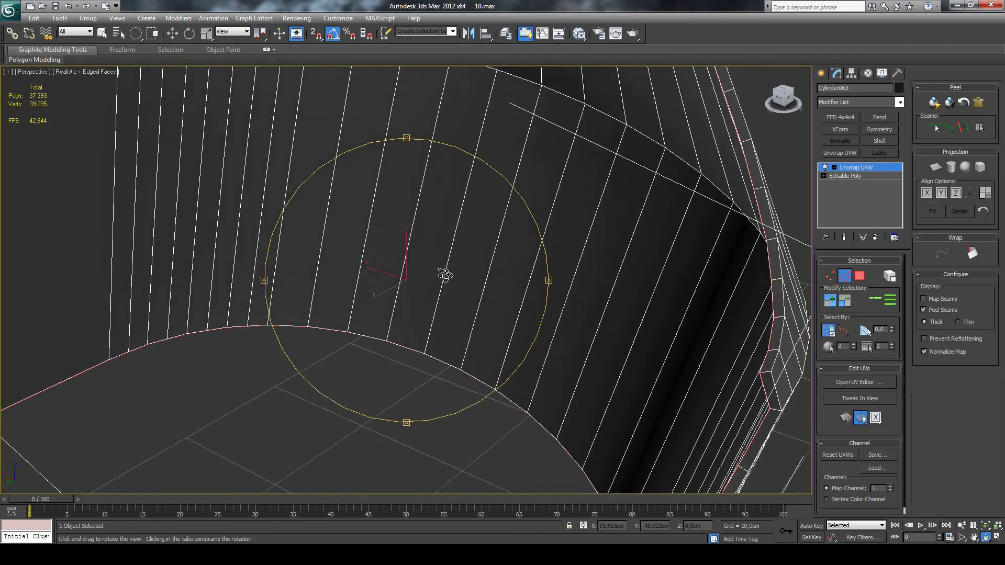
left_click_drag(382, 246, 404, 240)
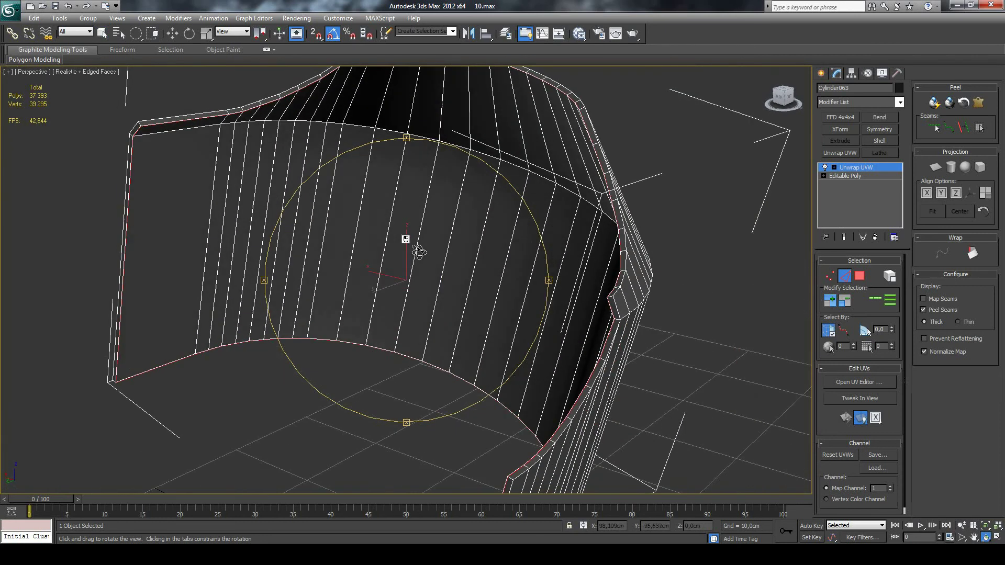
left_click(103, 33)
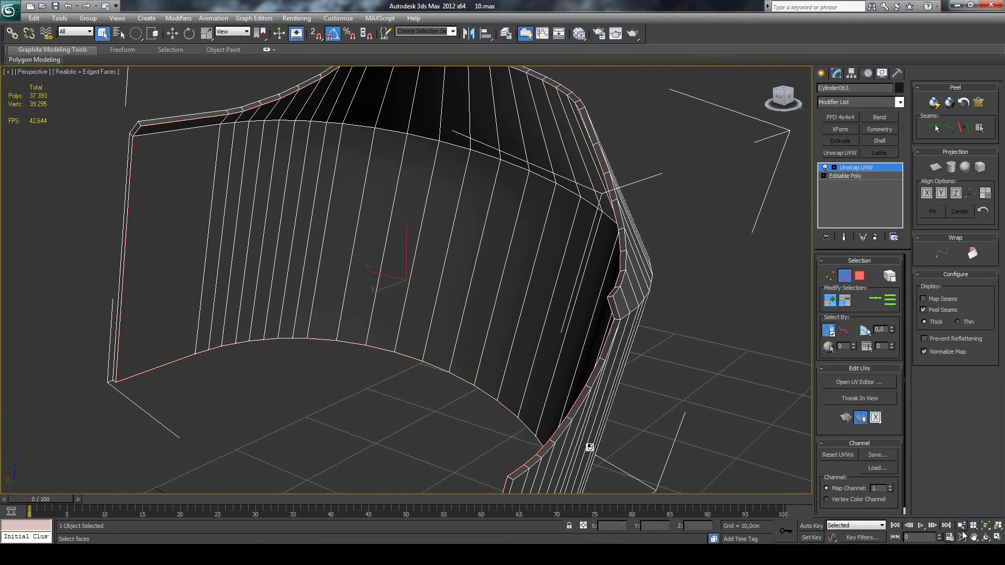
left_click(975, 538)
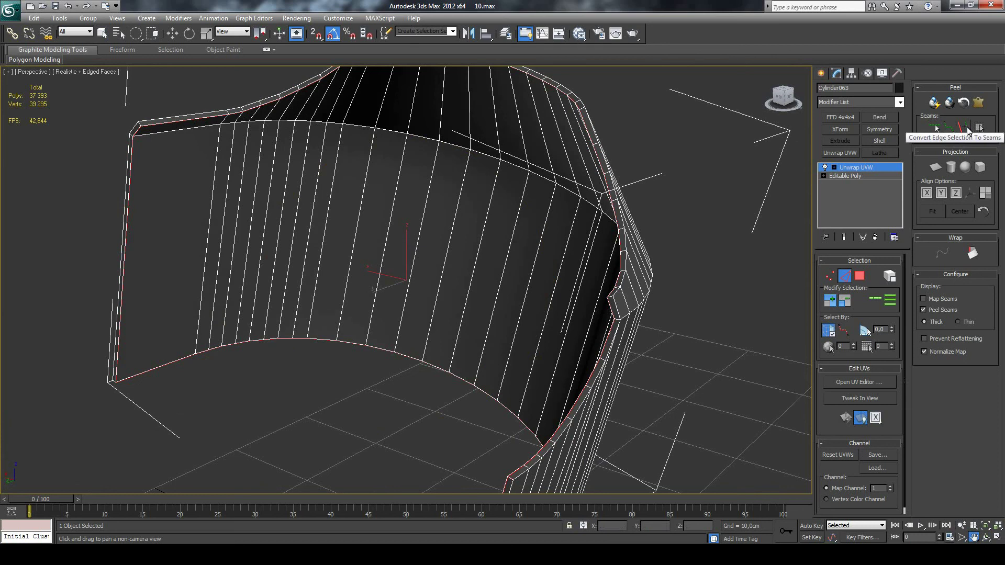
Convert the selected edges into peel seams and enable seam editing.
left_click(967, 131)
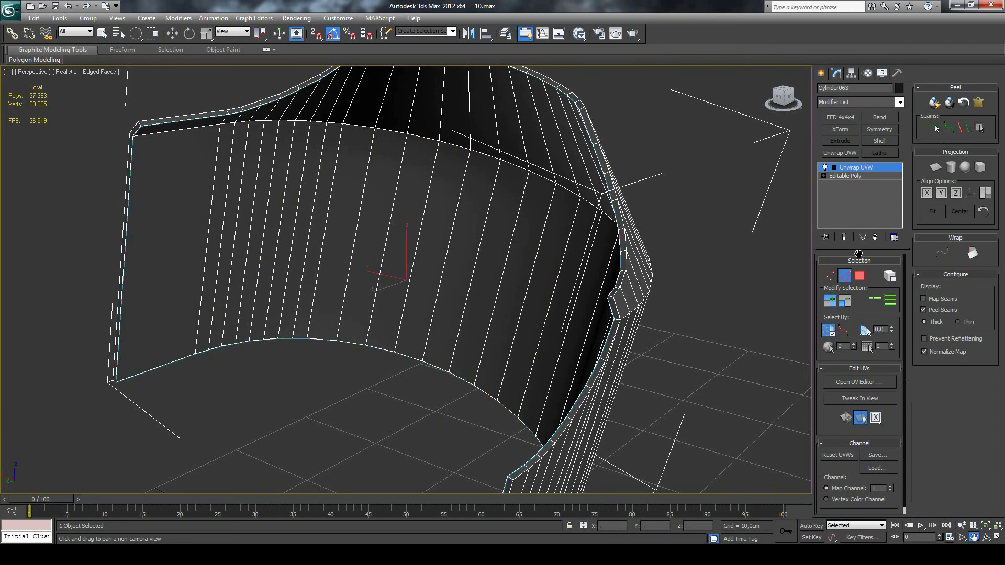
left_click(934, 131)
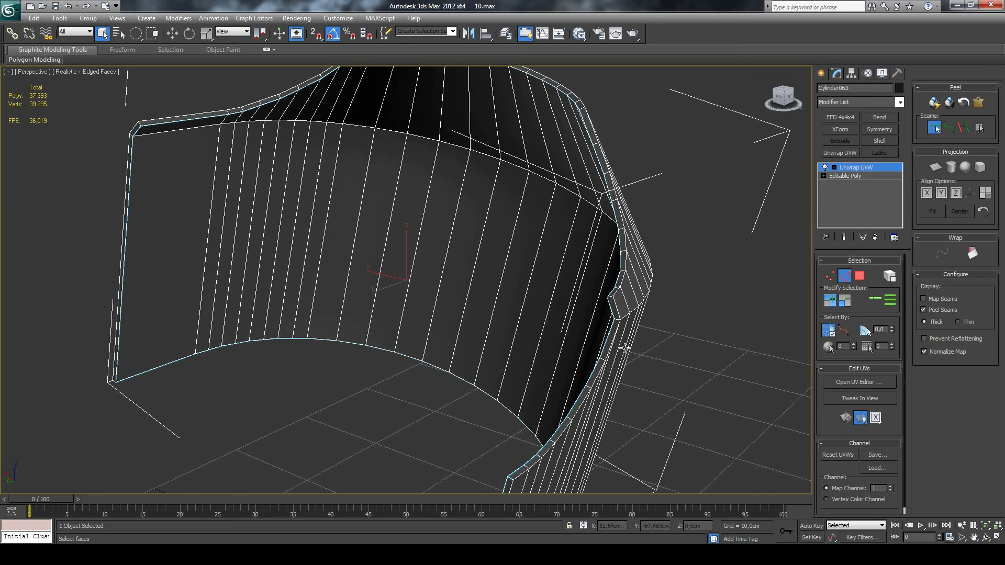
left_click(974, 538)
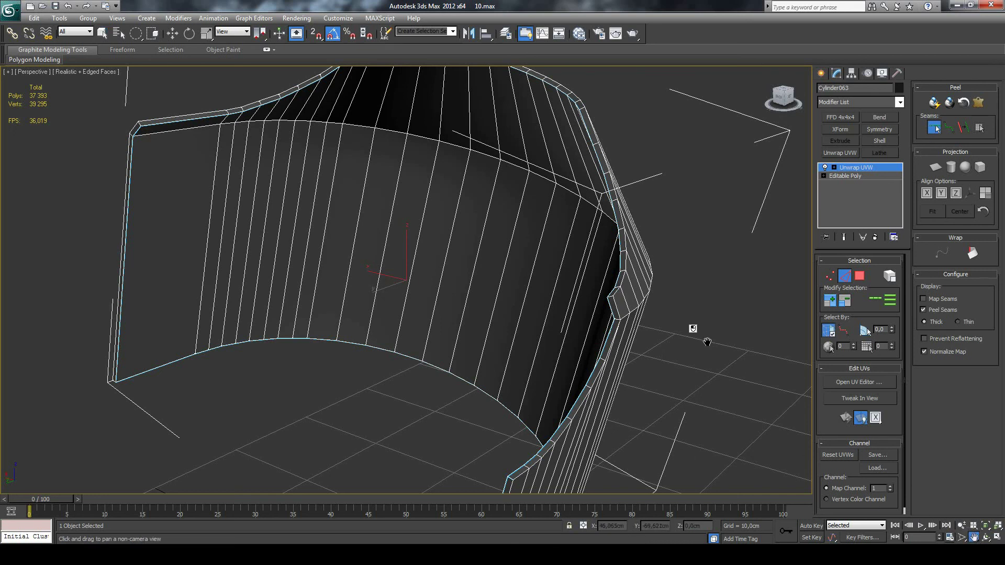
scroll(694, 331, "up", 1)
scroll(697, 332, "up", 3)
scroll(742, 351, "down", 4)
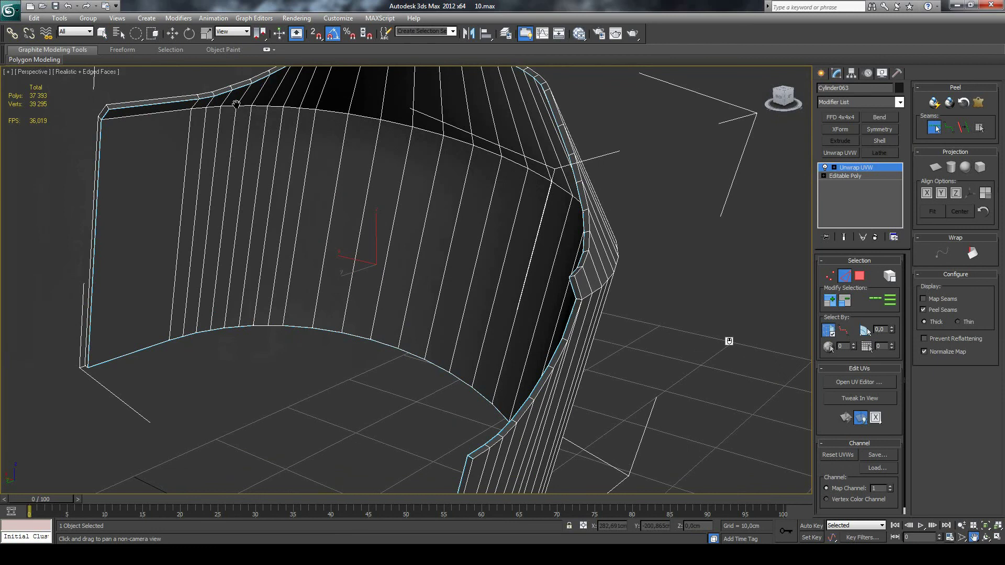
Pan along the upper rim and orbit the armour piece to inspect its seams.
left_click(102, 33)
scroll(639, 307, "up", 3)
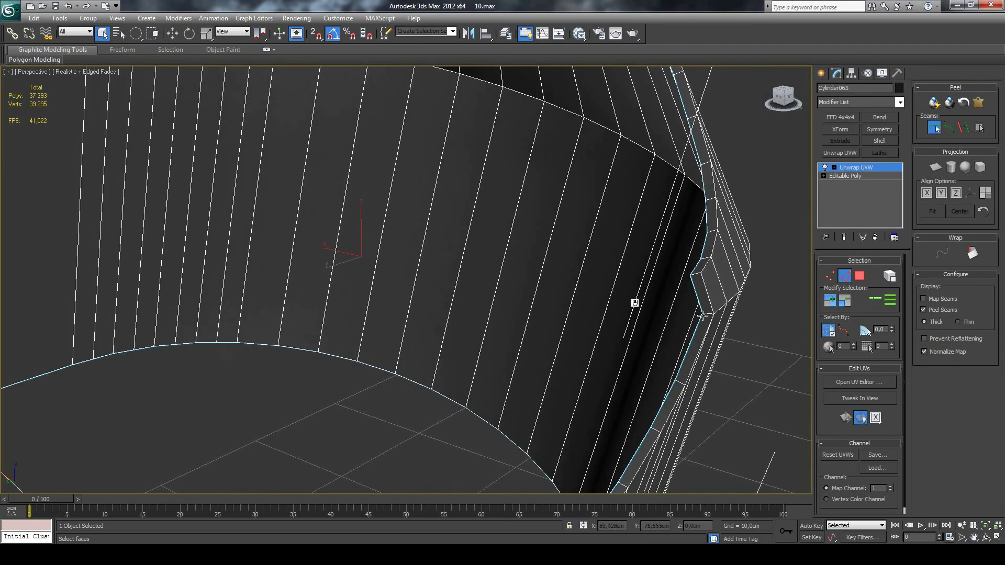
left_click(695, 273)
left_click(974, 538)
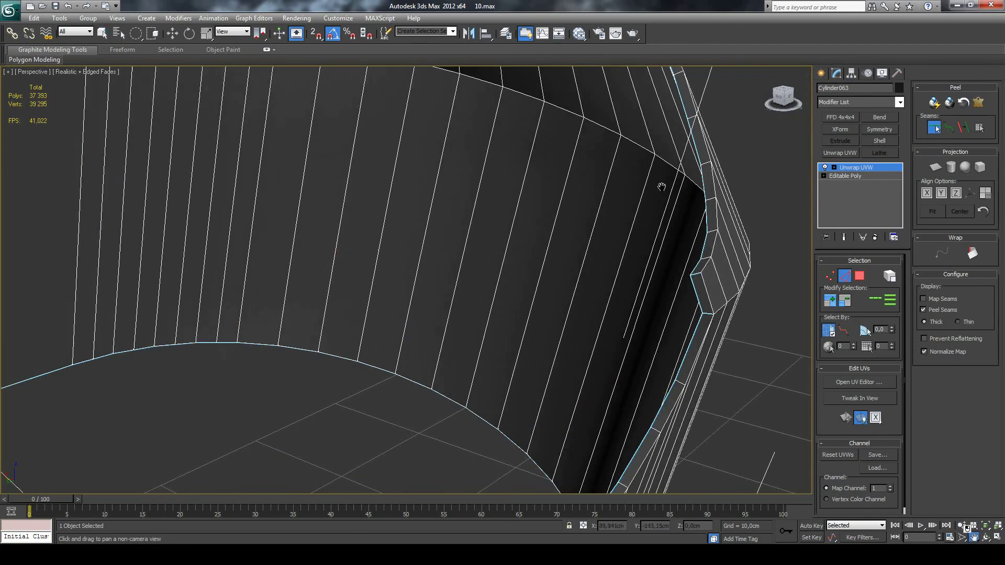
mouse_move(662, 184)
left_mouse_down()
mouse_move(606, 319)
mouse_move(631, 330)
mouse_move(484, 198)
left_mouse_up()
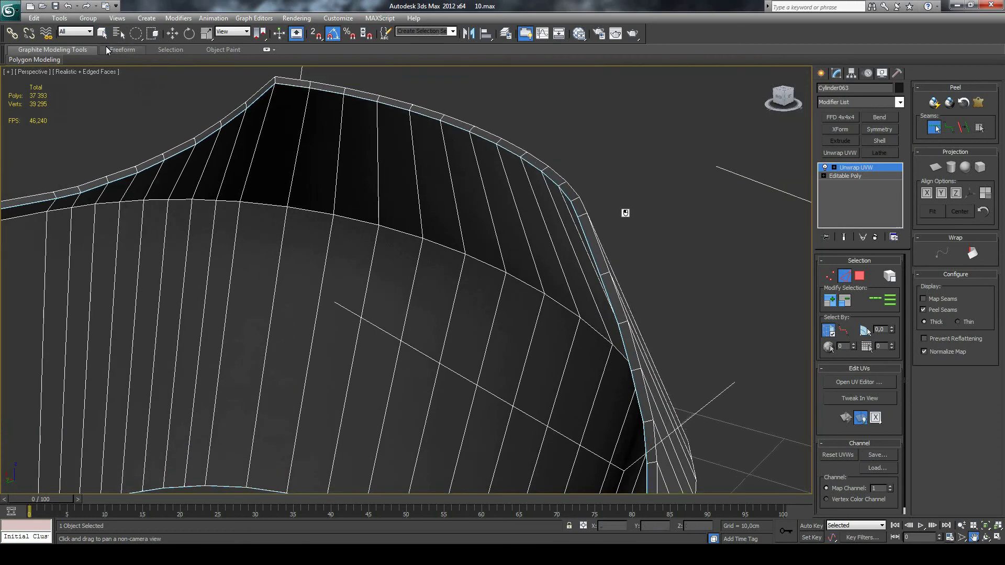
left_click(102, 33)
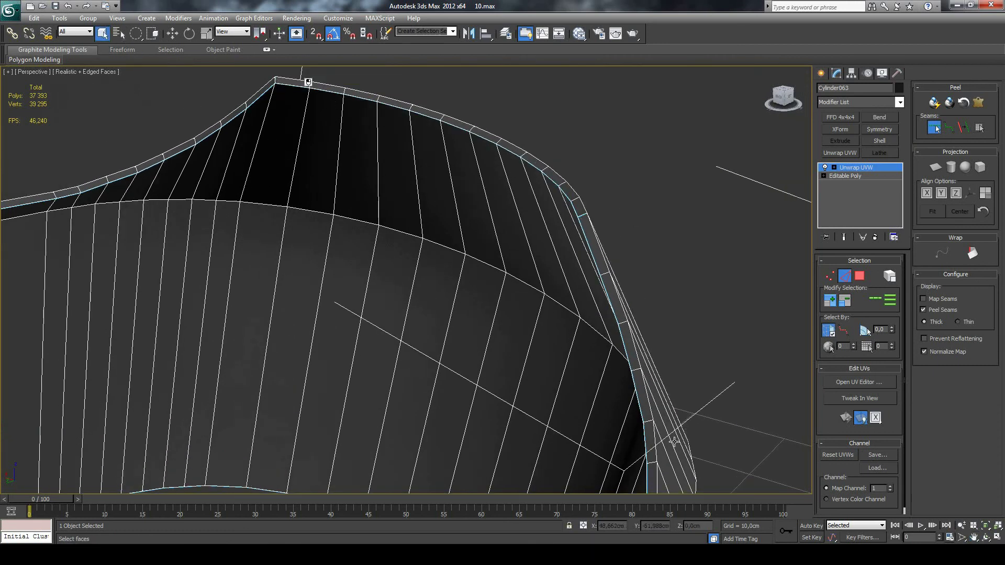
left_click(974, 537)
mouse_move(303, 300)
left_mouse_down()
mouse_move(560, 282)
mouse_move(578, 266)
left_mouse_up()
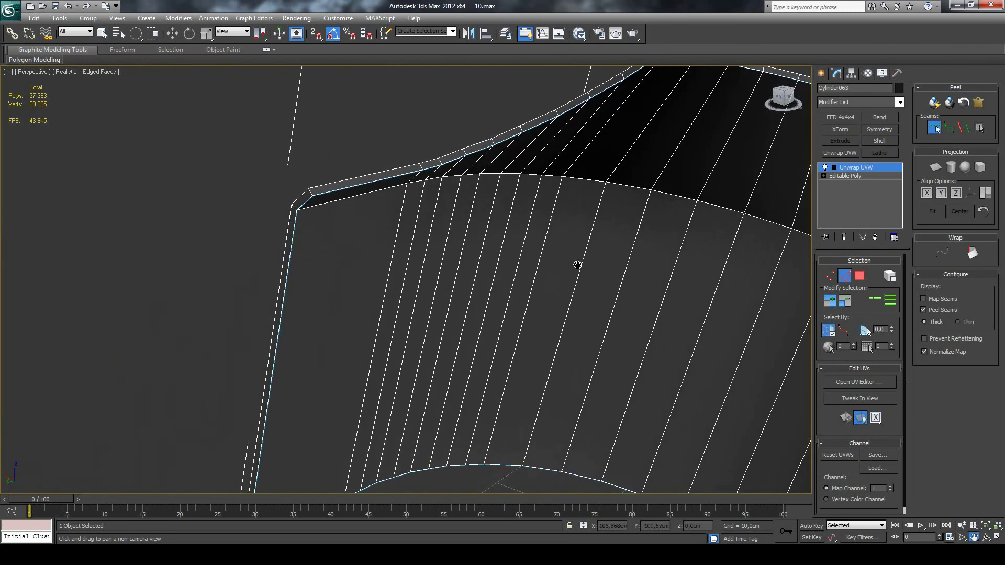
right_click(278, 131)
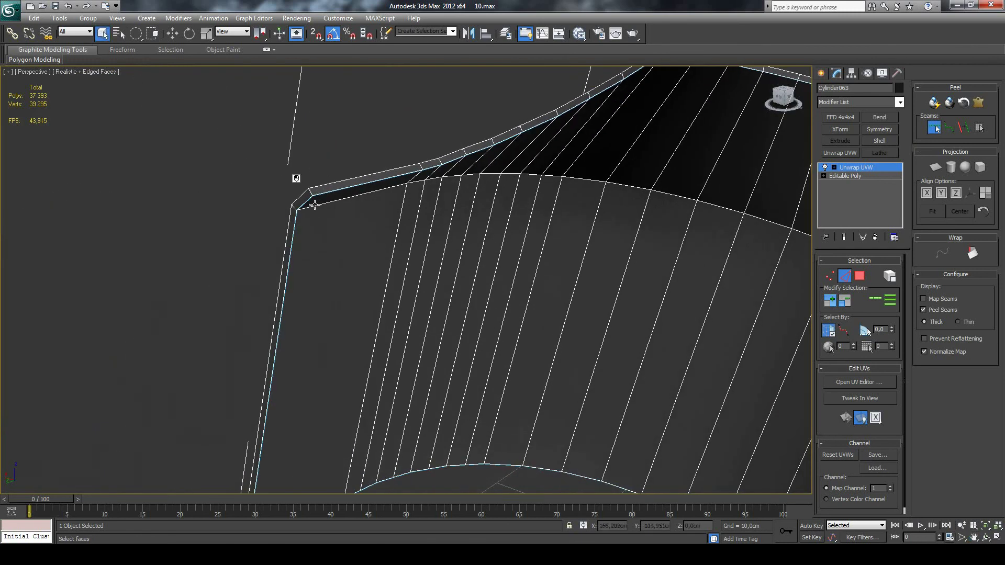
left_click(988, 540)
left_click_drag(379, 320, 366, 294)
mouse_move(427, 262)
left_mouse_down()
mouse_move(414, 321)
mouse_move(465, 260)
mouse_move(433, 280)
mouse_move(457, 252)
mouse_move(437, 250)
left_mouse_up()
left_click(100, 35)
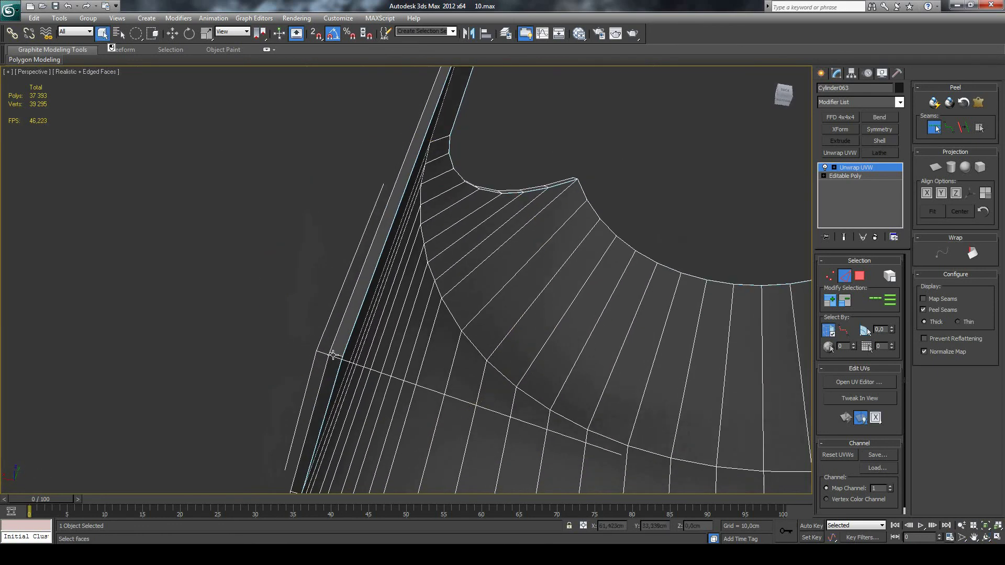
left_click(985, 536)
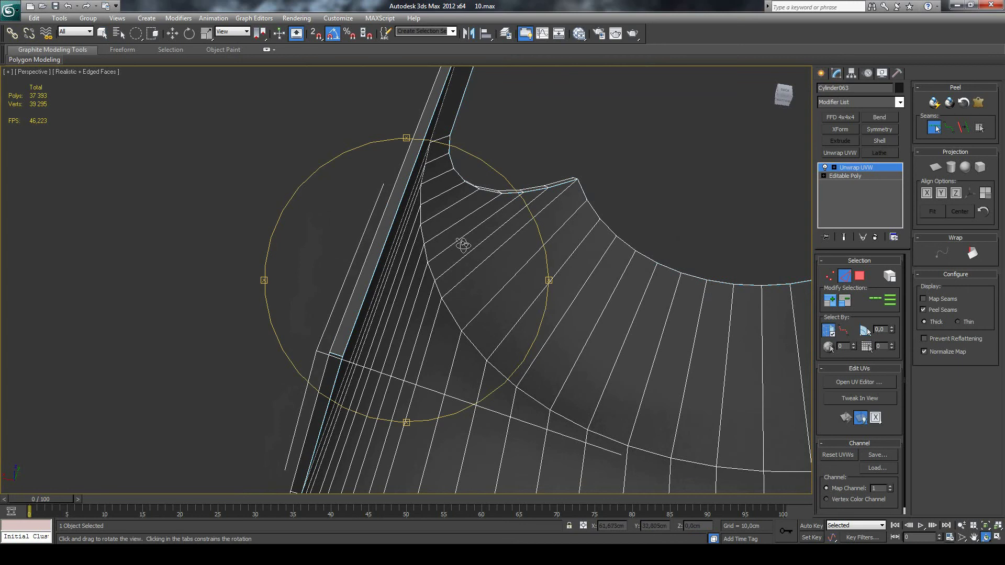
mouse_move(459, 239)
left_mouse_down()
mouse_move(441, 325)
mouse_move(442, 272)
mouse_move(435, 288)
mouse_move(462, 279)
mouse_move(460, 258)
mouse_move(511, 276)
mouse_move(411, 229)
mouse_move(435, 262)
mouse_move(432, 220)
mouse_move(415, 229)
mouse_move(422, 234)
left_mouse_up()
In polygon mode, select one long side-strip face and expand it to the peel seams.
left_click(853, 276)
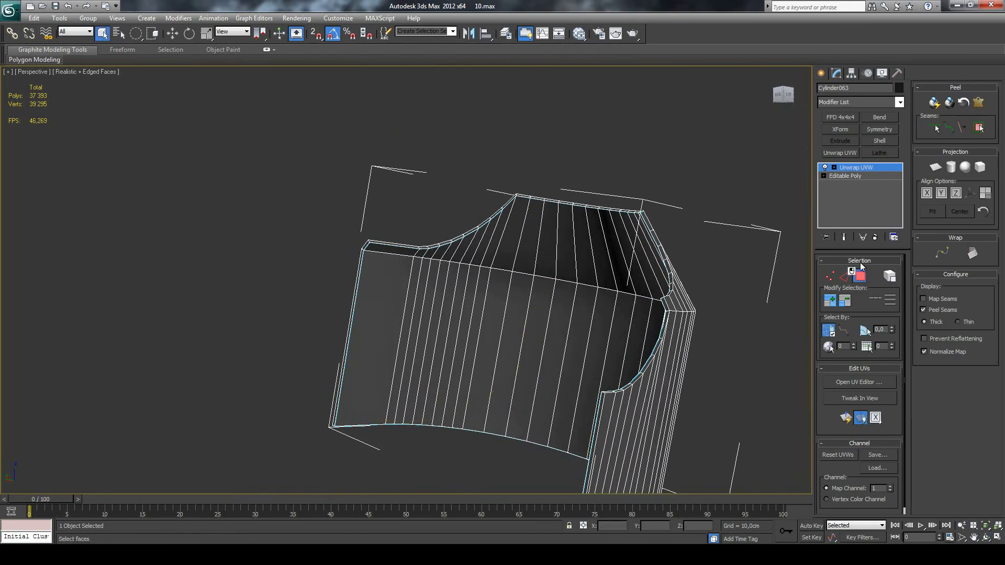
left_click(675, 352)
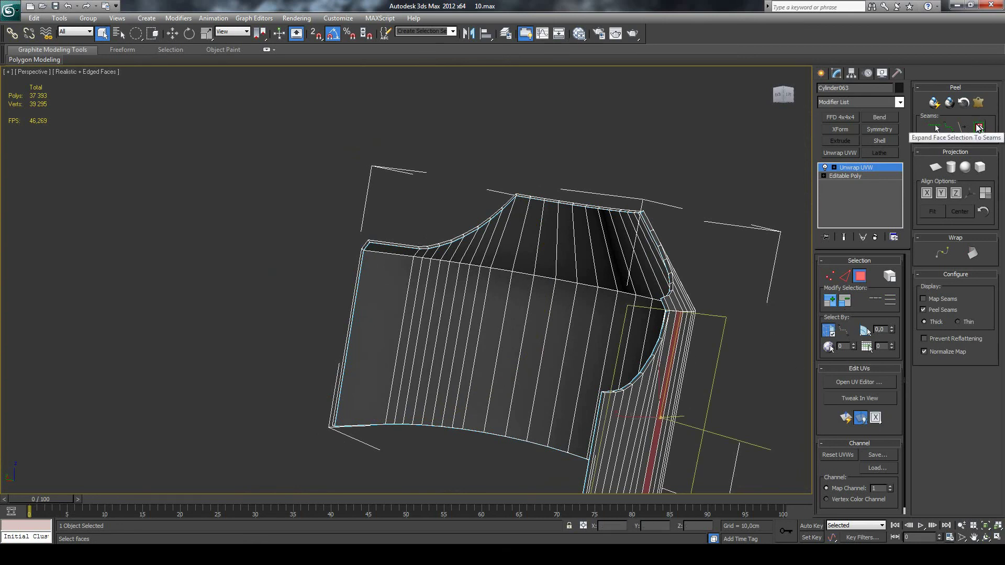
left_click(980, 128)
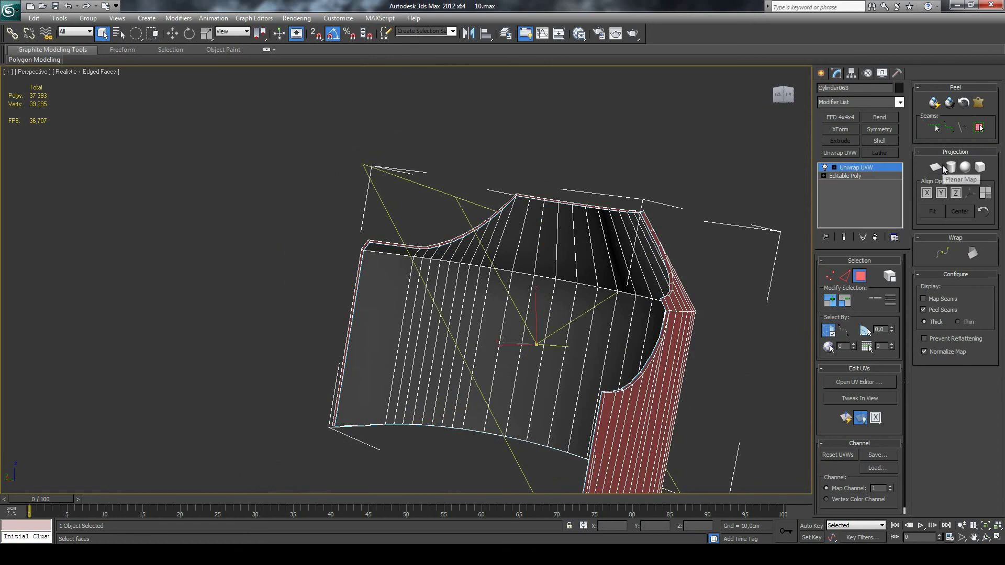
Pelt map the selected side strip and run a first unfolding simulation.
left_click(980, 102)
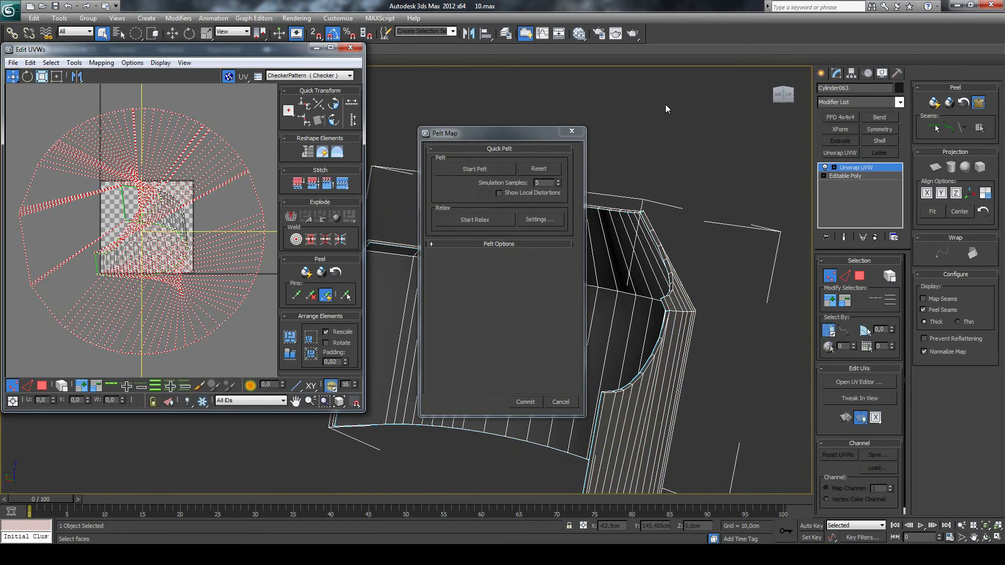
left_click(472, 168)
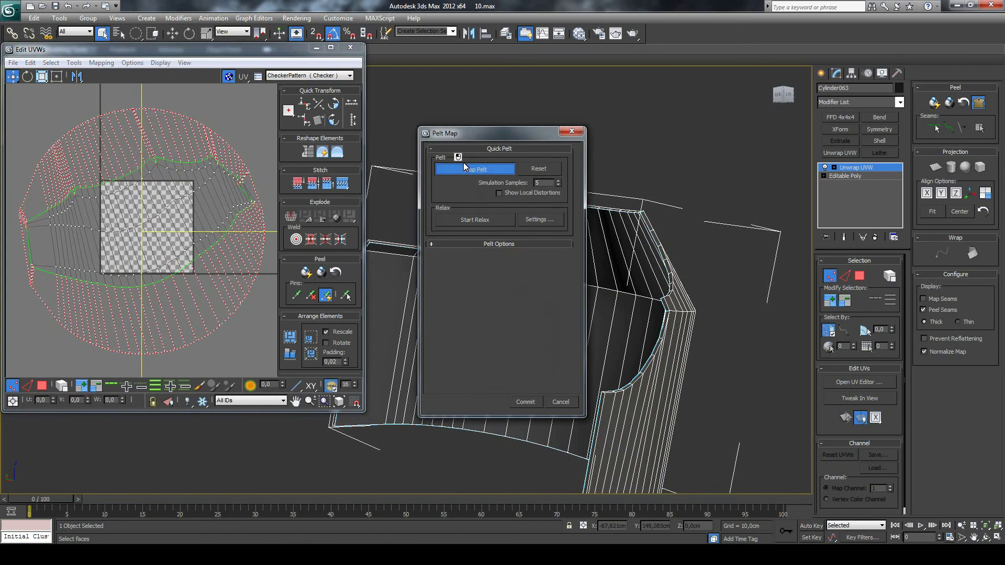
left_click(464, 167)
scroll(252, 187, "up", 2)
scroll(243, 191, "up", 2)
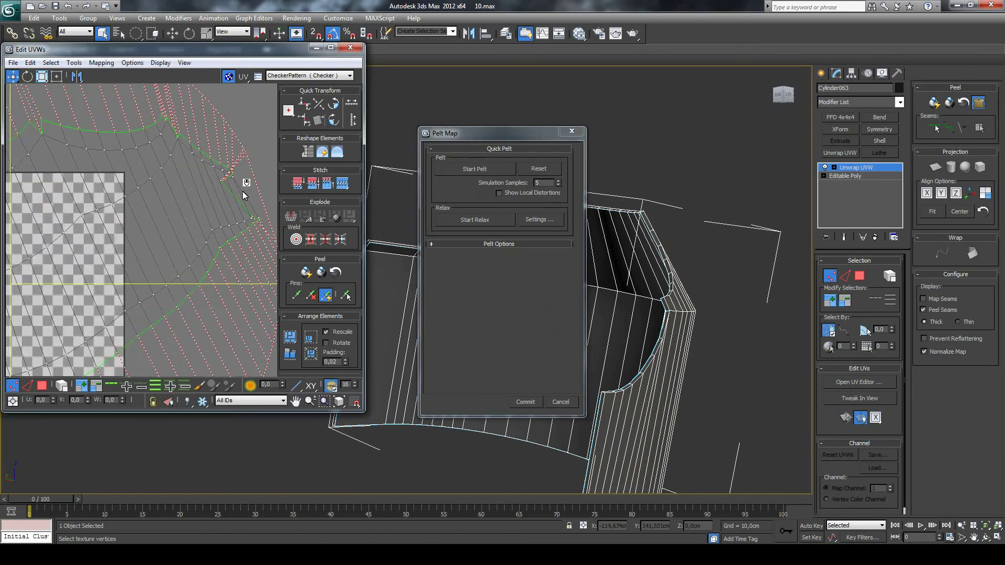
scroll(209, 180, "up", 2)
scroll(226, 165, "down", 5)
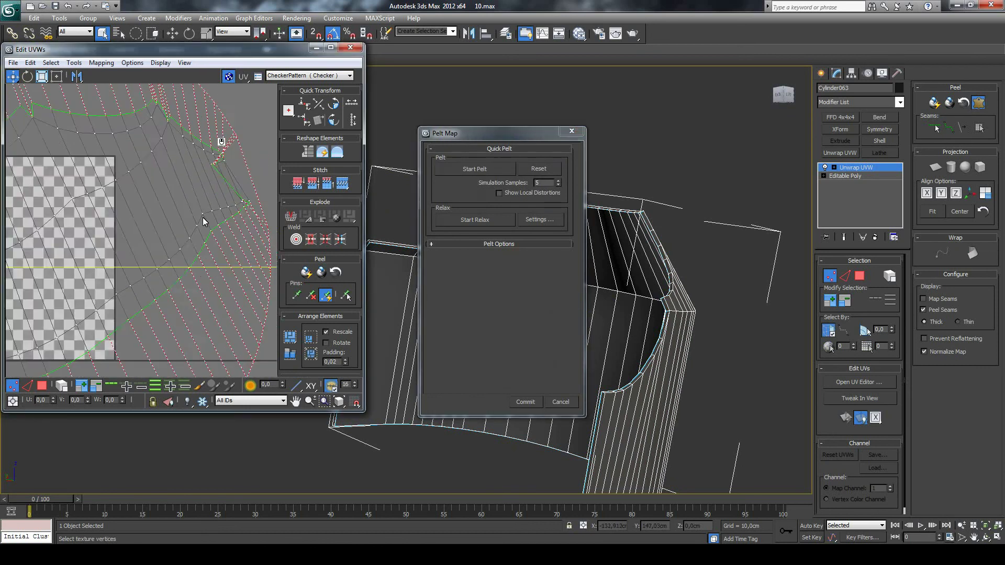
scroll(202, 218, "down", 2)
scroll(196, 205, "down", 1)
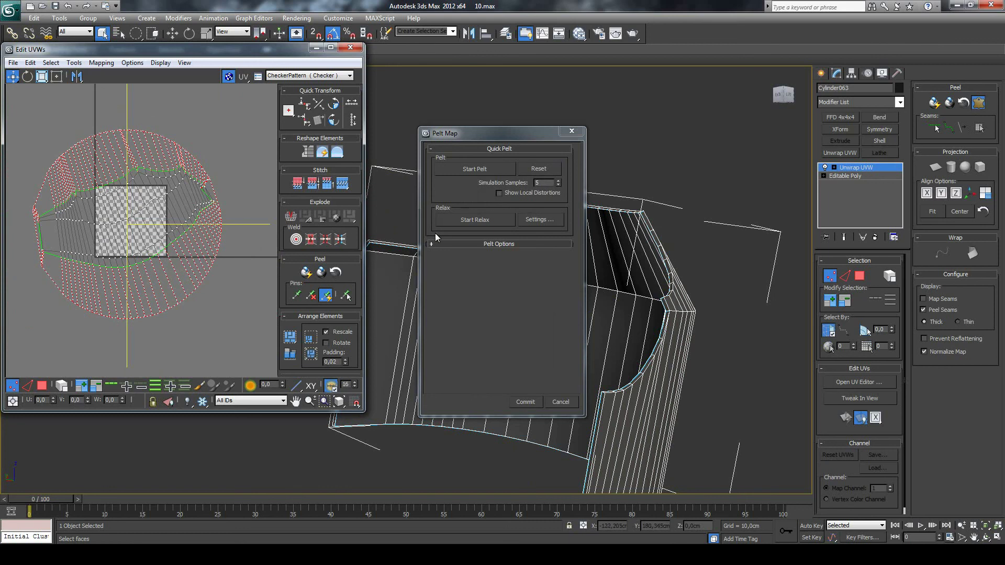
Scale the pelt stretcher vertices outward and rerun the pelt simulation.
left_click(473, 245)
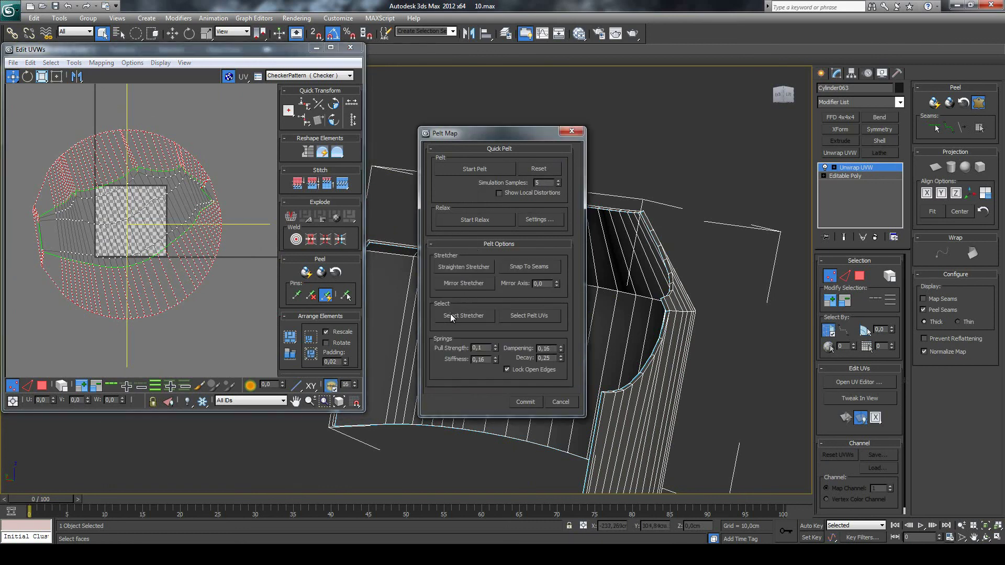
left_click(457, 315)
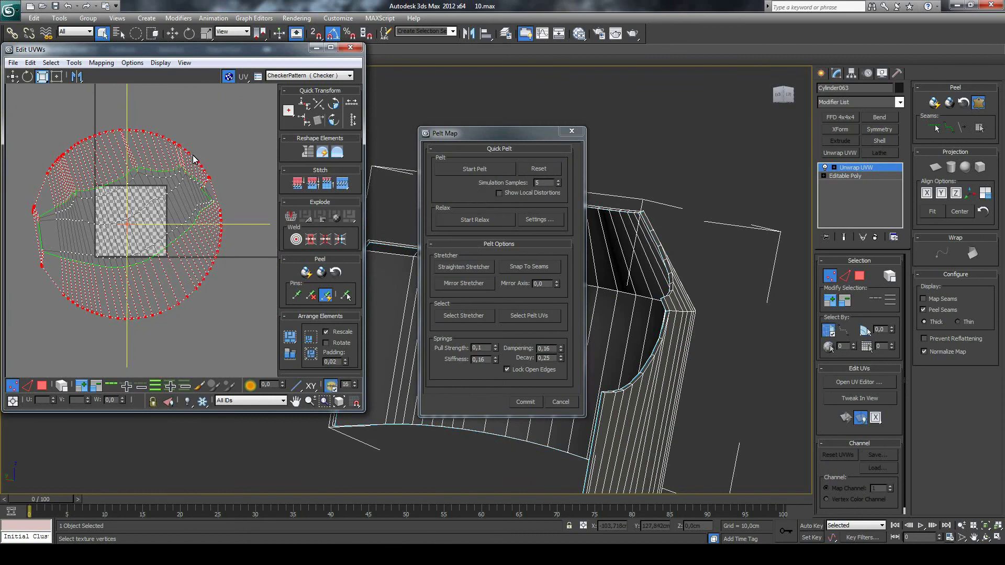
left_click_drag(194, 159, 212, 123)
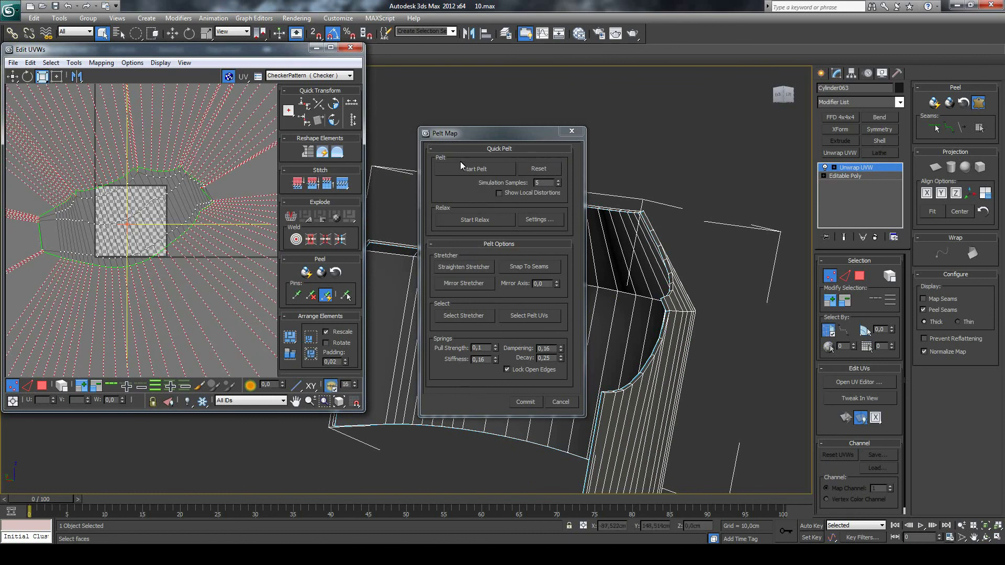
left_click(461, 164)
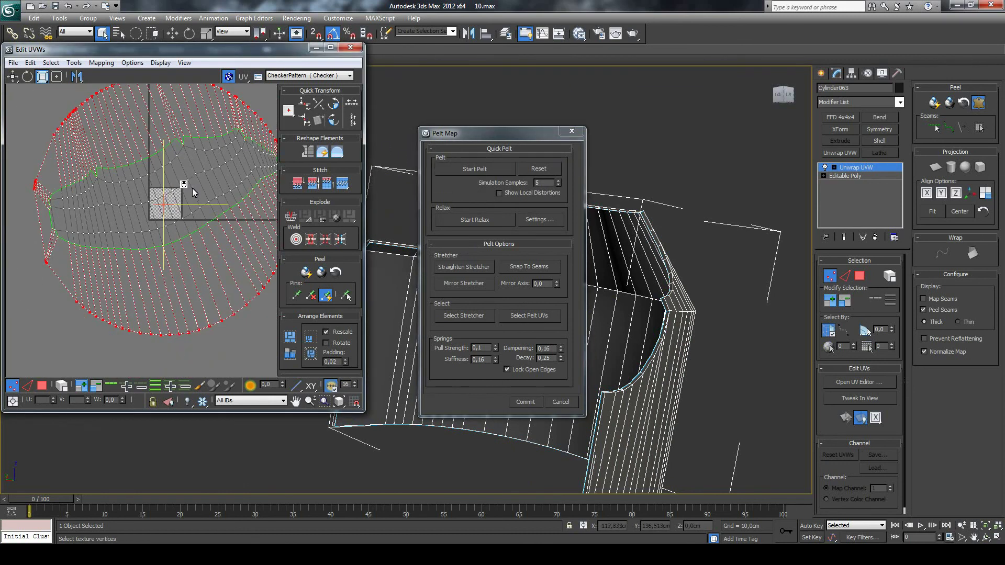
scroll(249, 165, "up", 3)
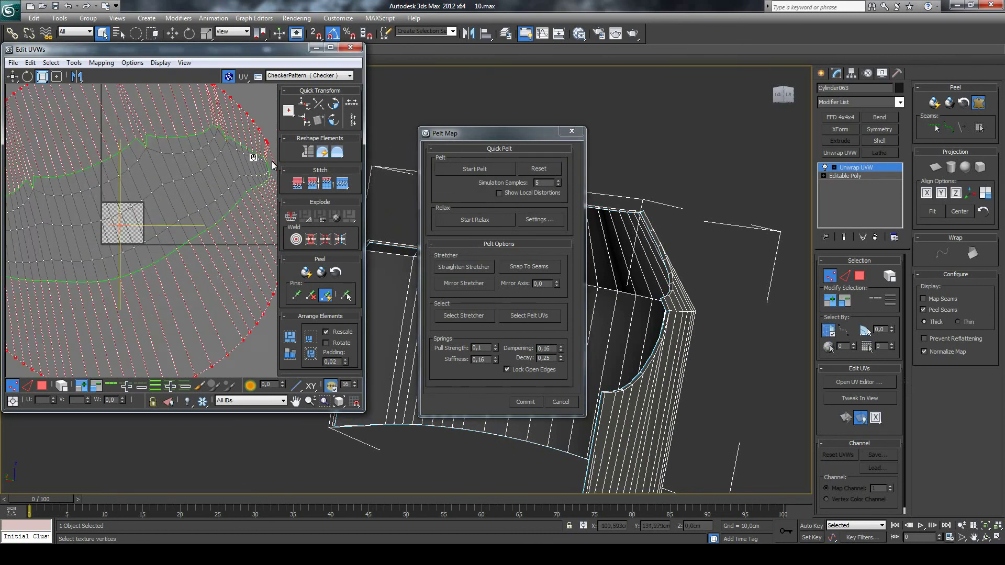
scroll(262, 163, "up", 3)
scroll(264, 173, "up", 2)
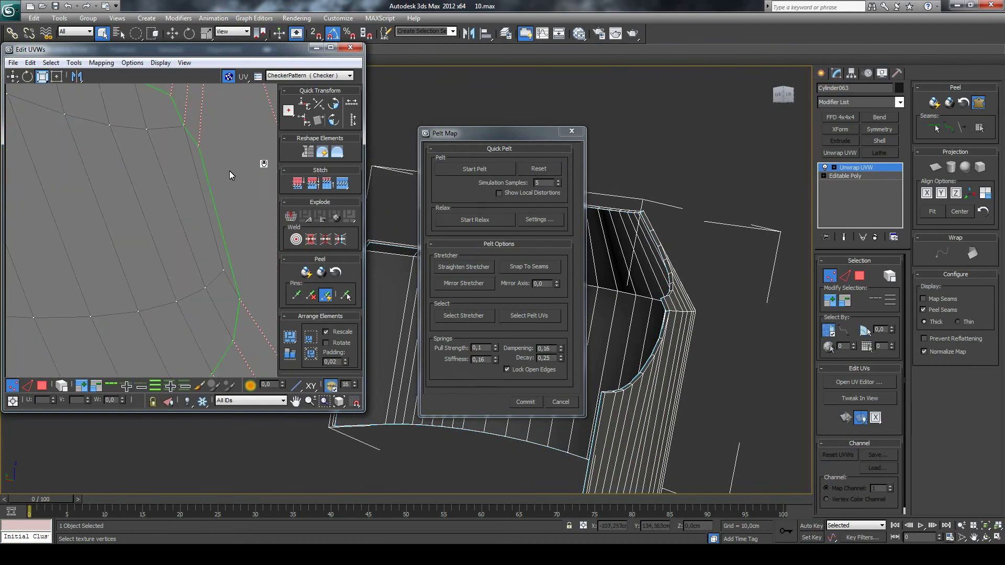
scroll(102, 190, "down", 3)
scroll(77, 194, "down", 3)
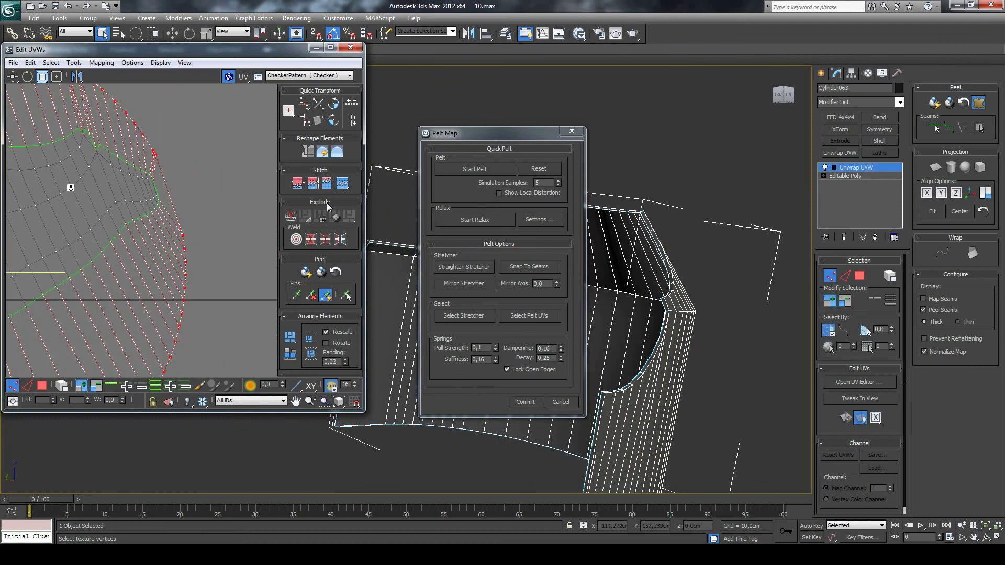
Relax the pelt's UV faces by face angles at full amount, applied three times.
left_click(532, 221)
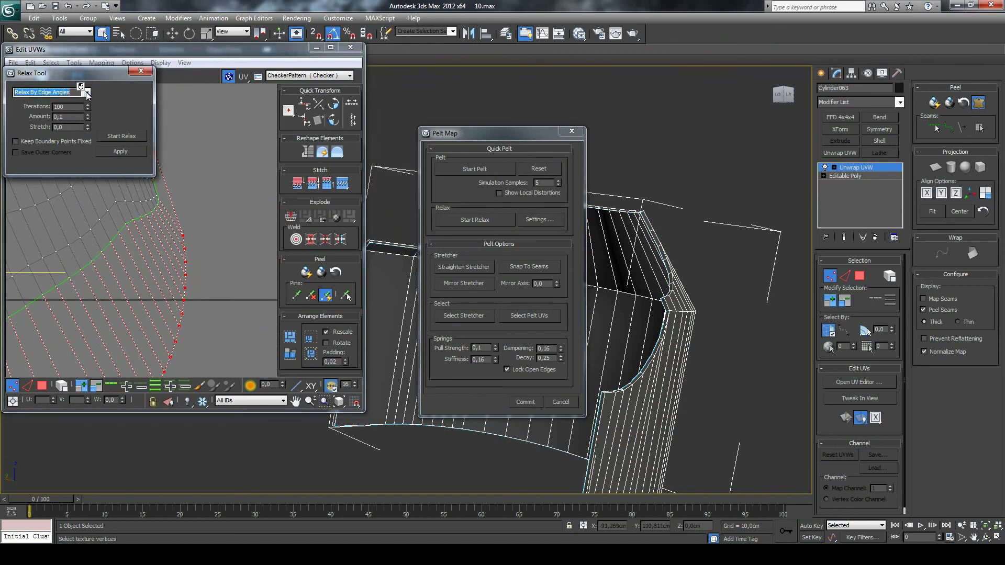
left_click(42, 386)
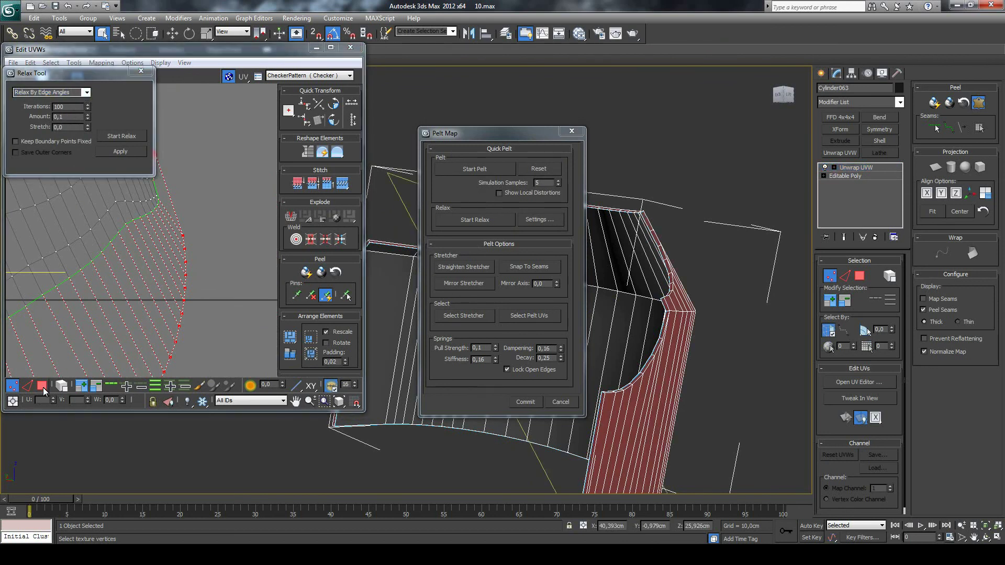
left_click(87, 93)
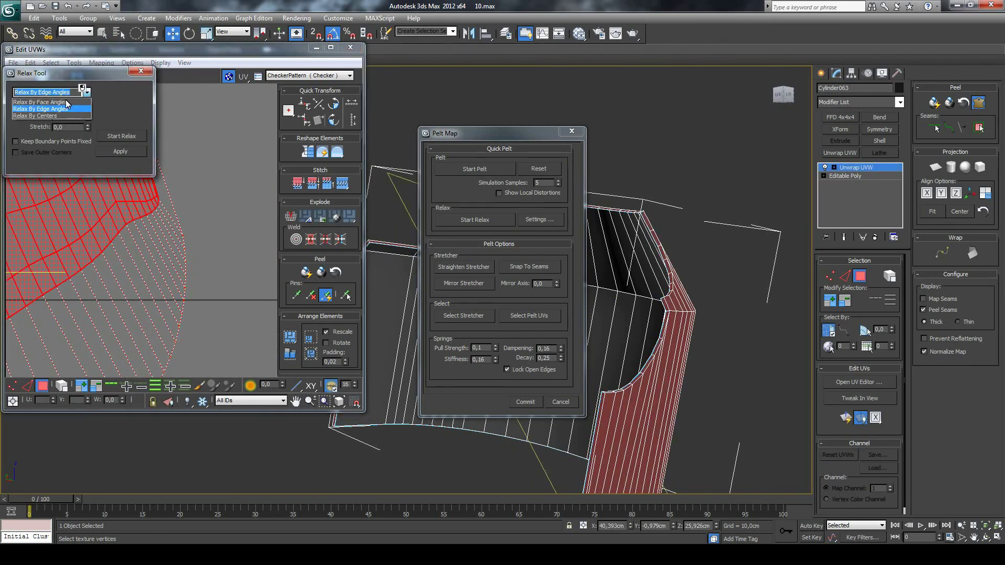
left_click(63, 99)
left_click(70, 117)
type("1")
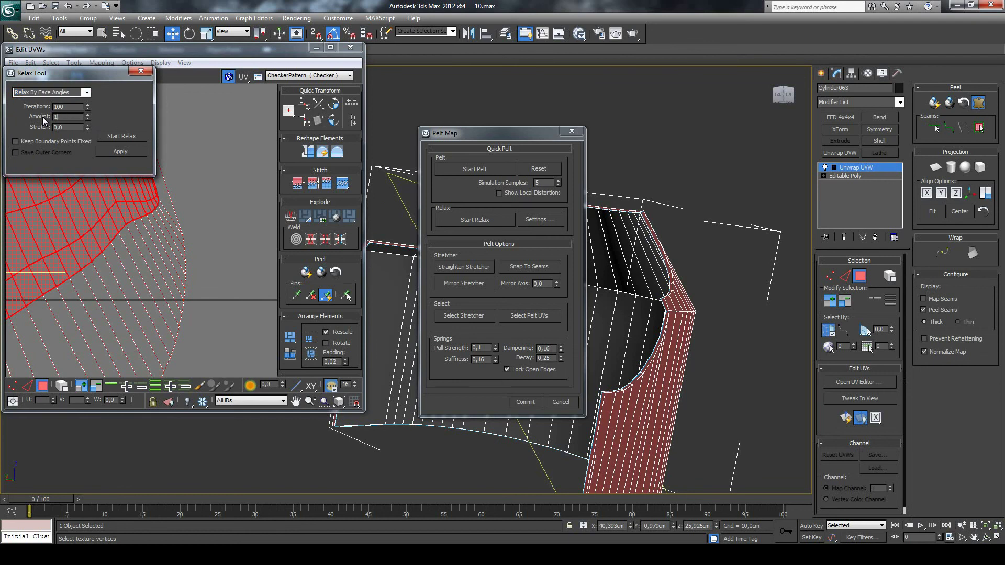
left_click(111, 150)
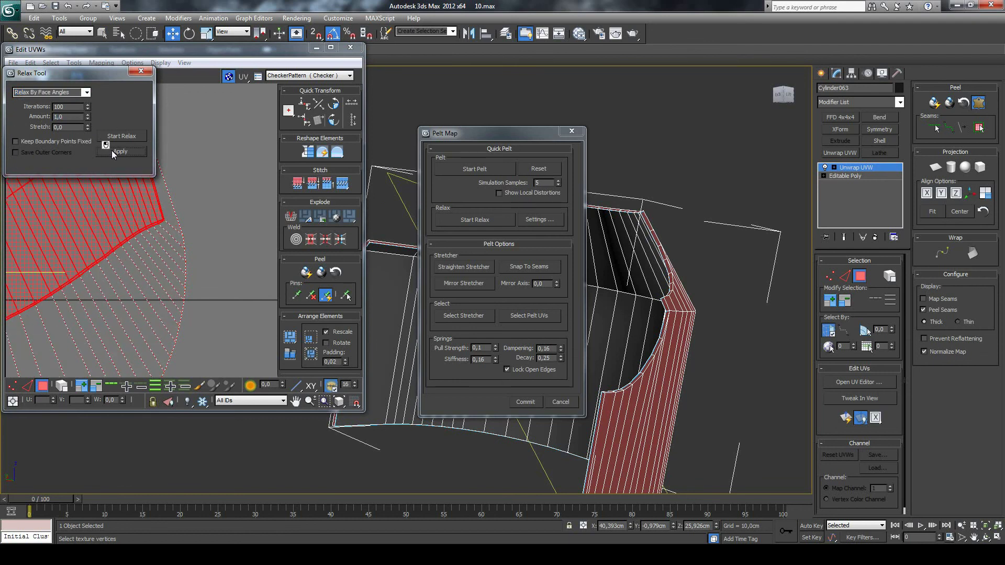
left_click(118, 153)
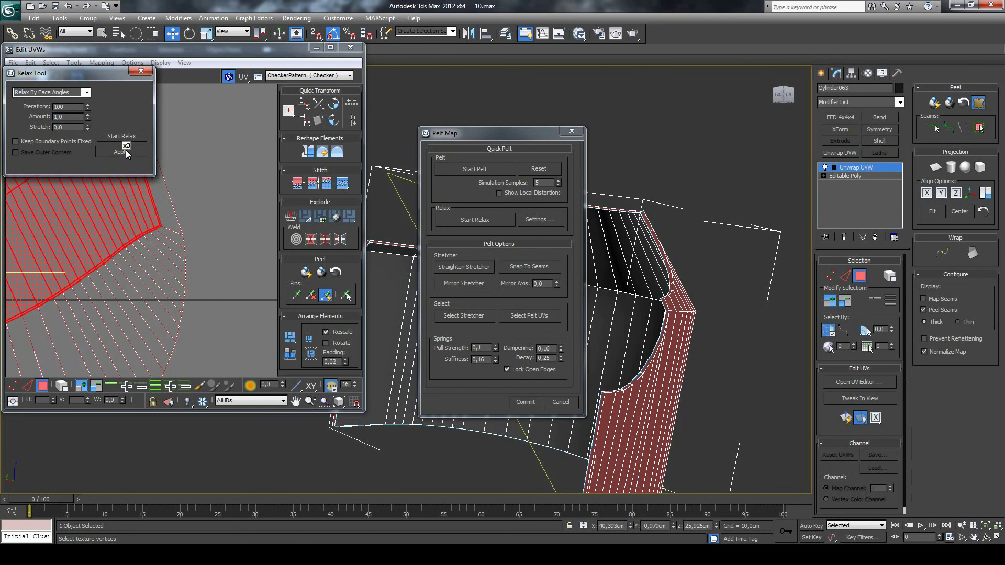
left_click(119, 156)
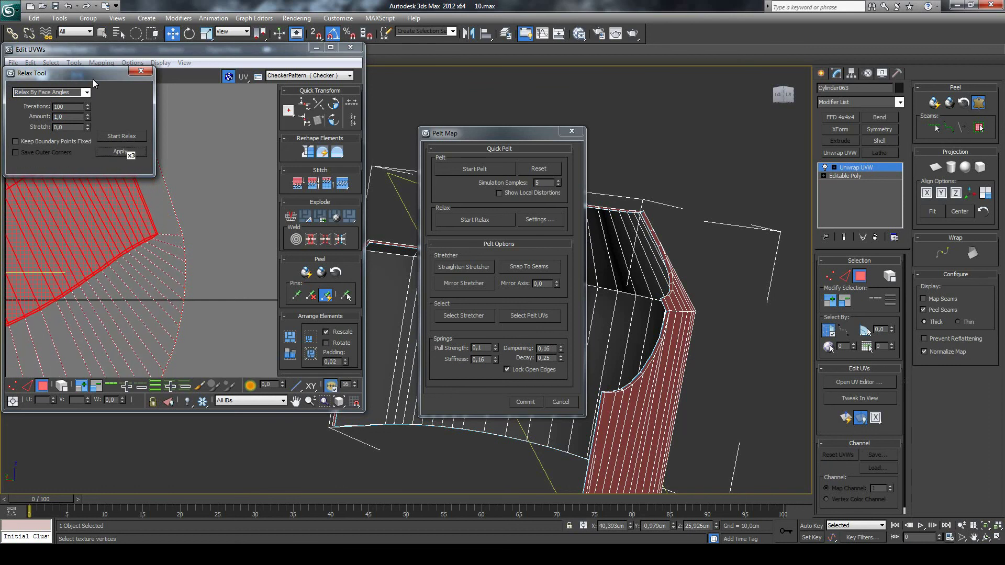
Recentre the UV shell, relax it once more, and close the Relax Tool.
left_click_drag(93, 75, 404, 114)
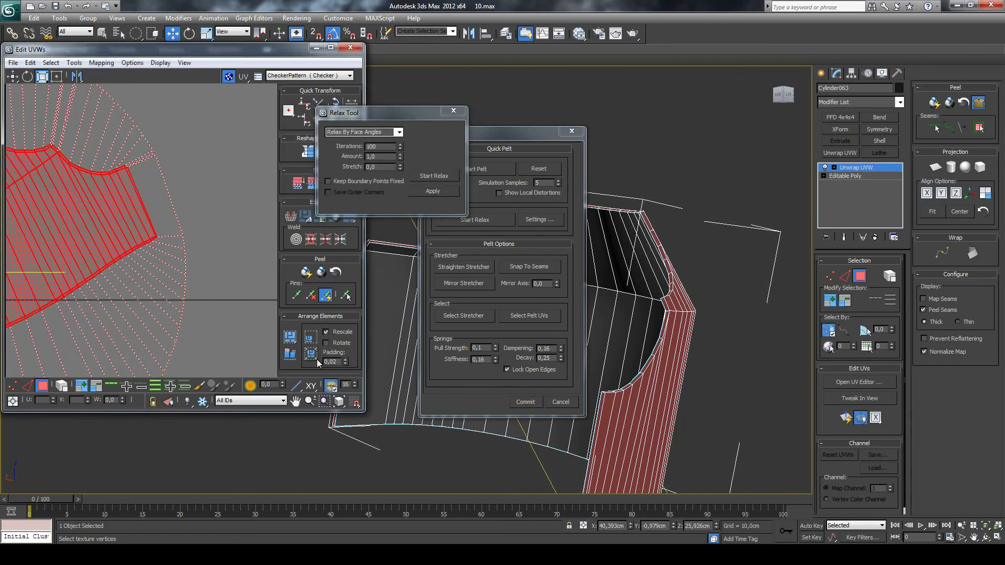
left_click(296, 402)
left_click_drag(198, 250, 251, 224)
scroll(198, 238, "down", 3)
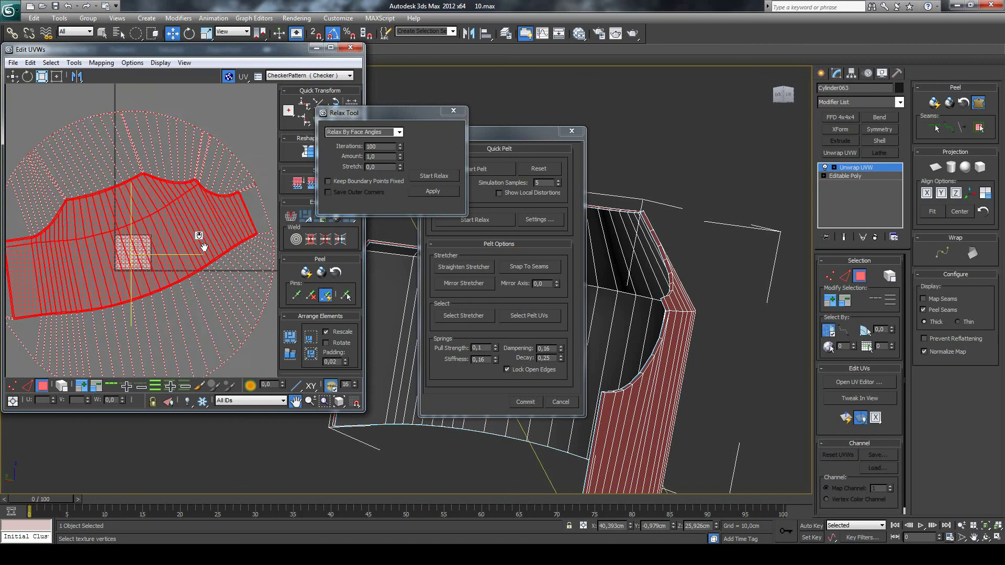
left_click(416, 177)
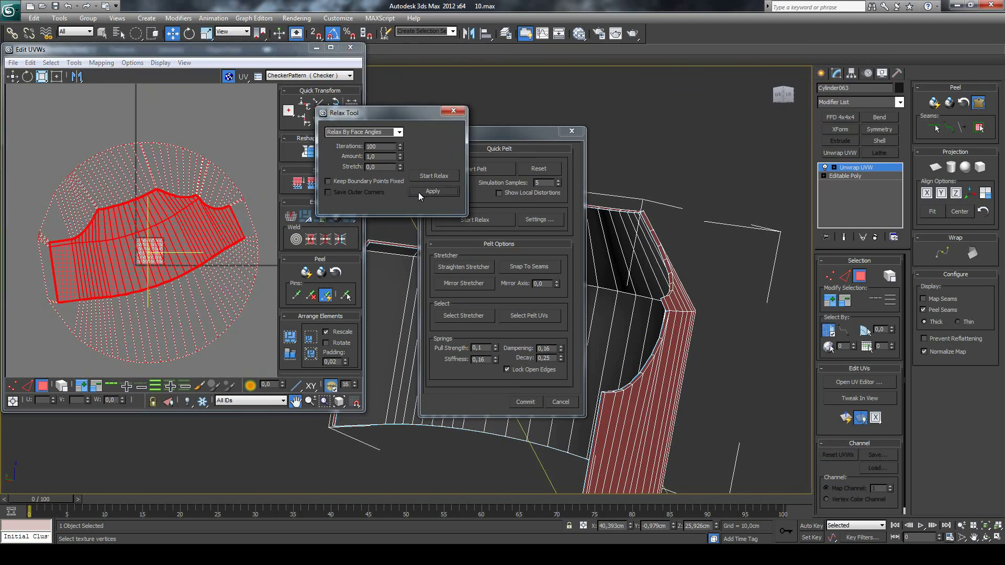
left_click(452, 111)
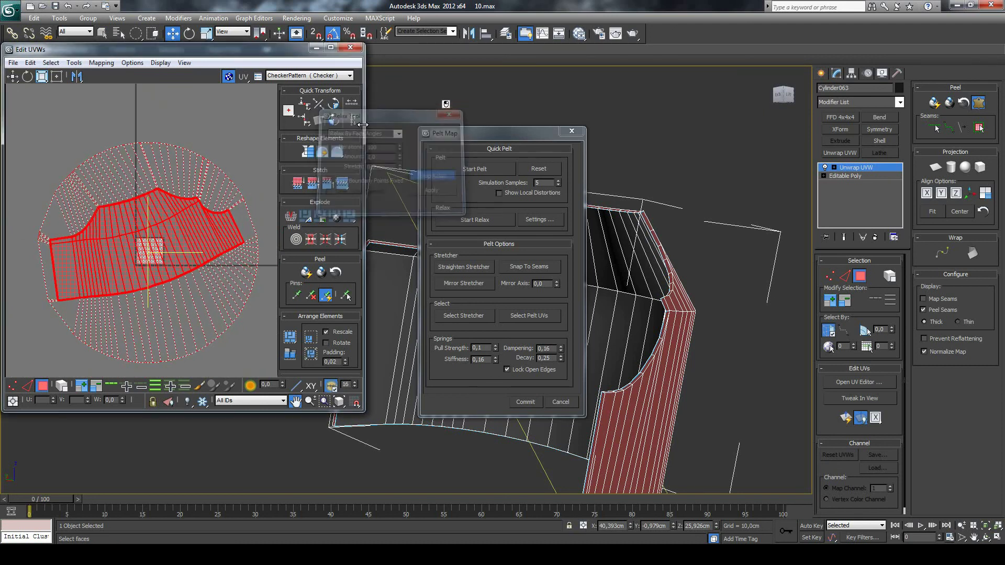
Commit the first panel's pelt map, move its UV shell up, and close Edit UVWs.
left_click(520, 402)
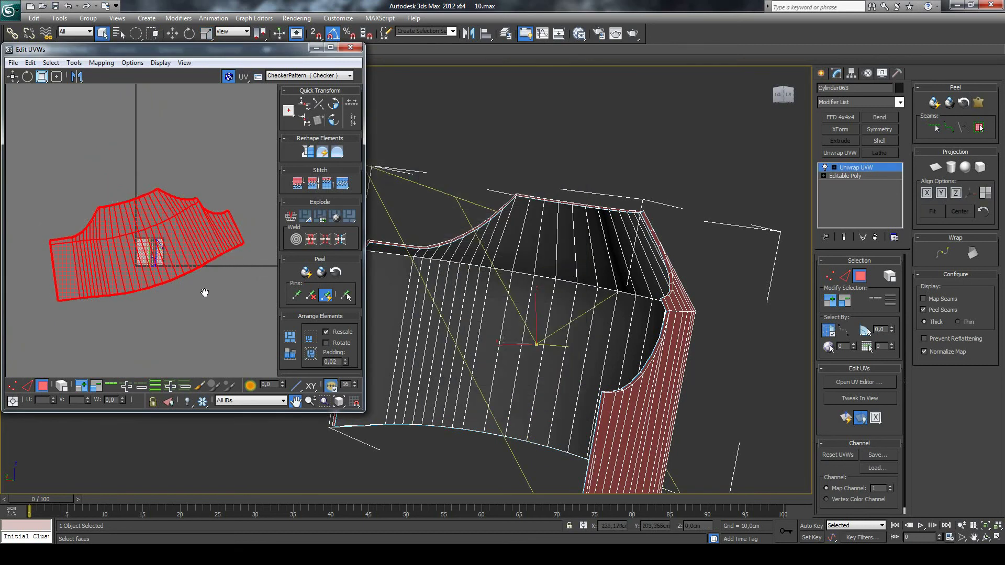
scroll(202, 288, "up", 2)
scroll(173, 261, "down", 1)
scroll(168, 270, "down", 1)
scroll(171, 271, "up", 2)
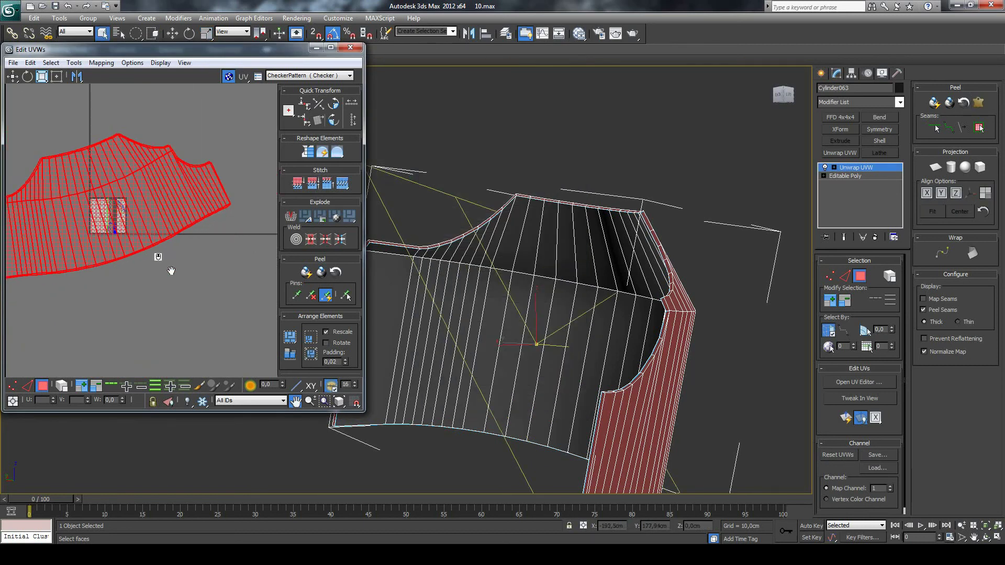
left_click(12, 76)
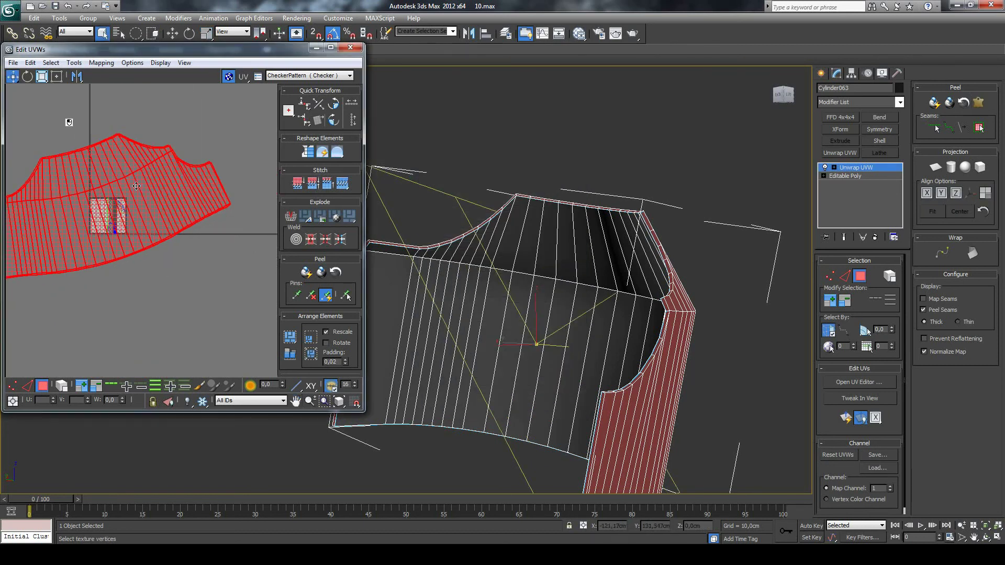
left_click_drag(136, 182, 152, 97)
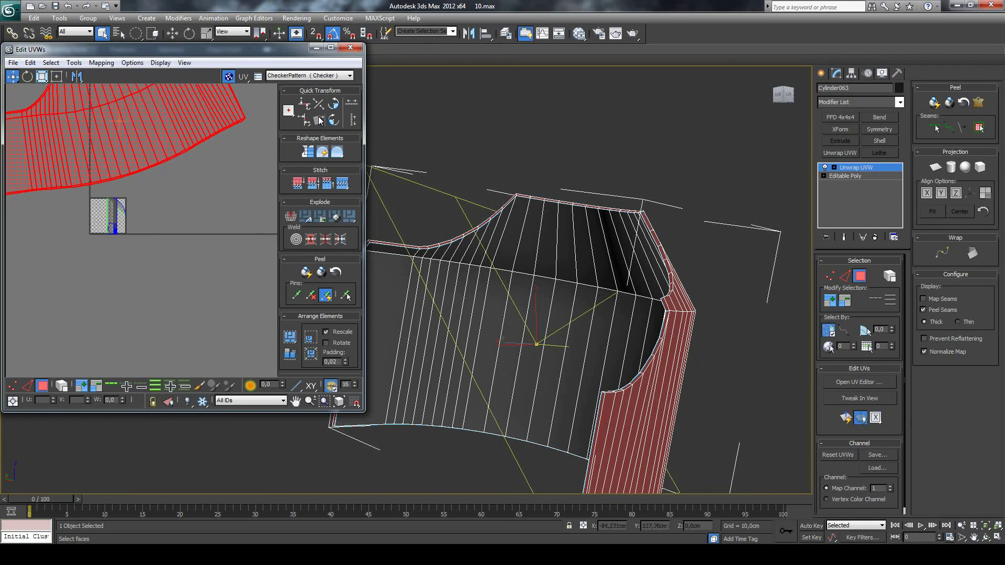
left_click(354, 48)
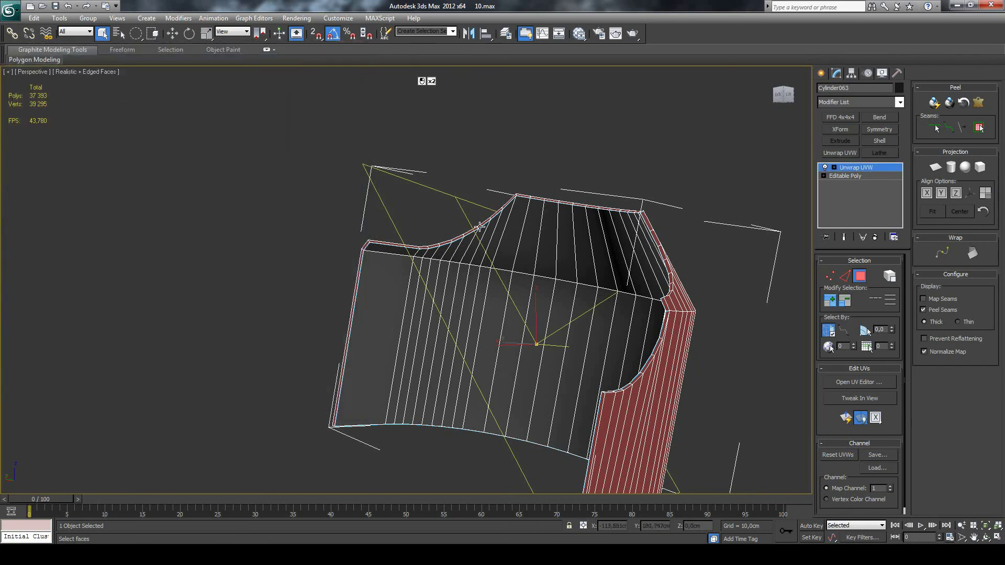
Expand a face strip to seams on the neighbouring panel and pelt-stretch it with an enlarged stretcher.
left_click(413, 278)
left_click(977, 127)
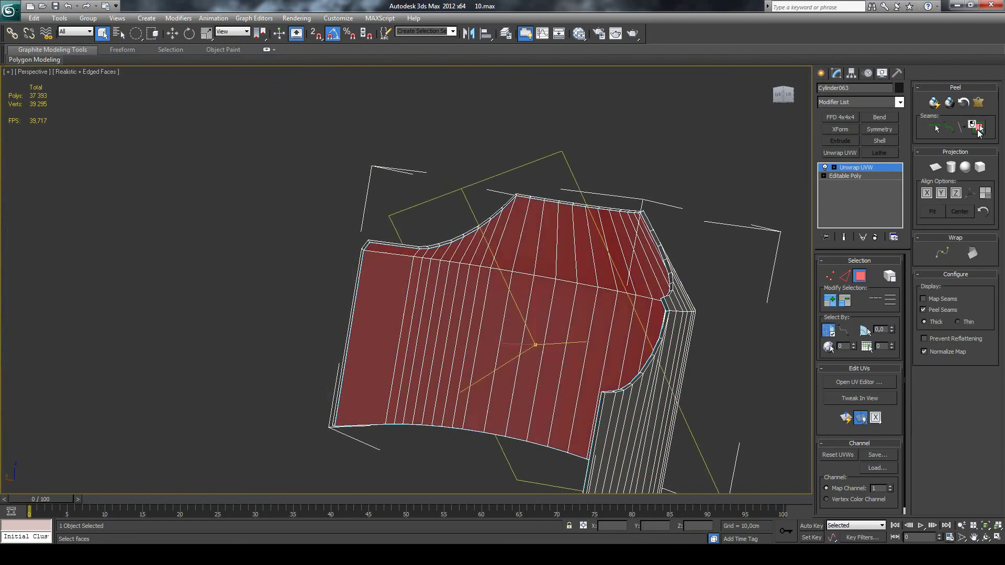
left_click(979, 102)
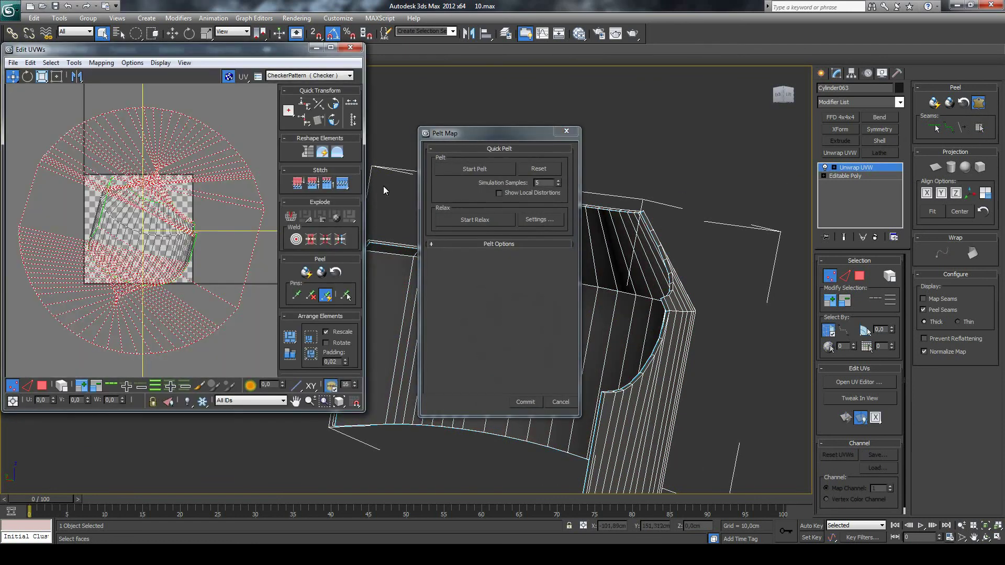
left_click(476, 245)
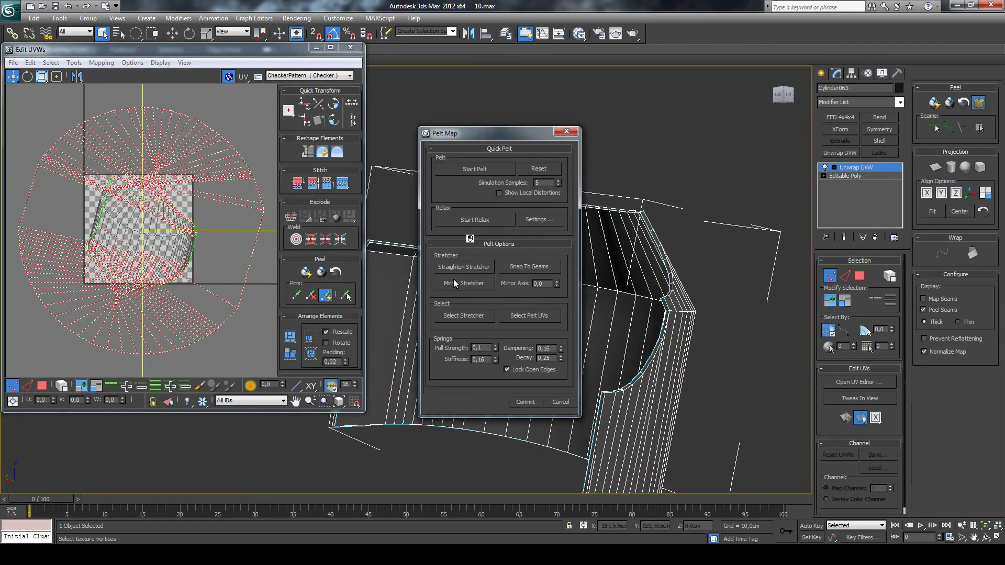
left_click(45, 83)
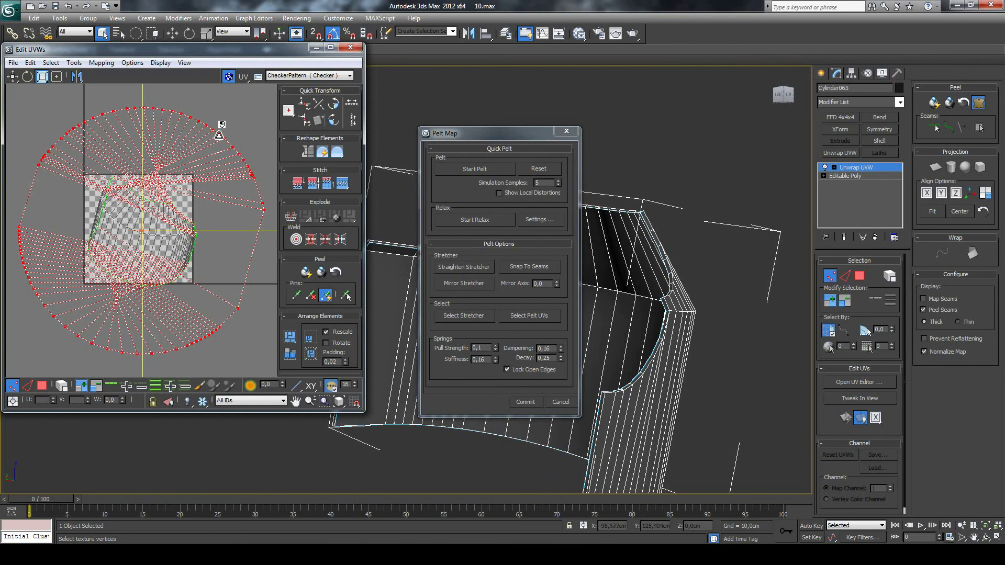
left_click_drag(225, 128, 340, 59)
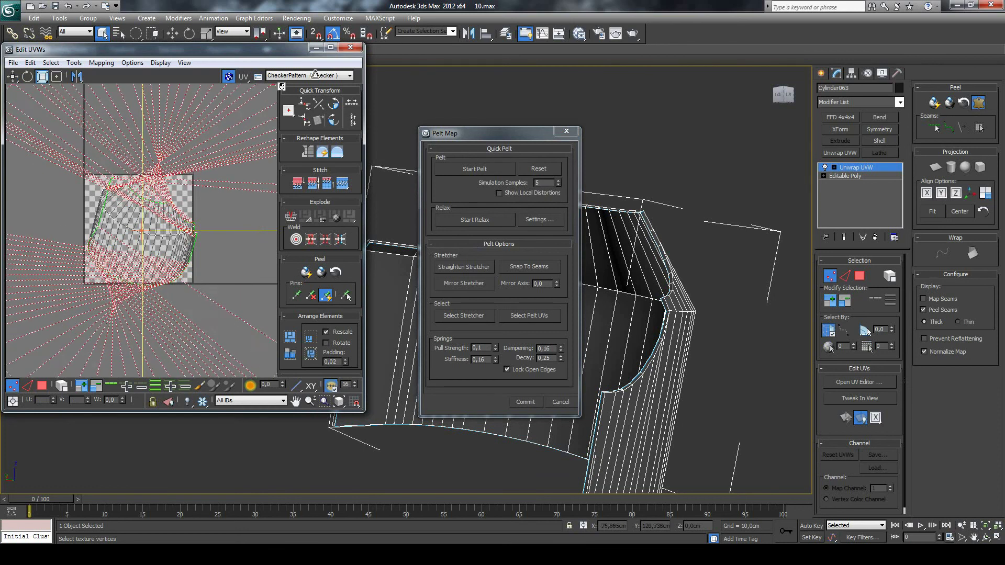
left_click(454, 168)
Stop the pelt, relax the new shell until it settles, and close Relax settings.
left_click(524, 219)
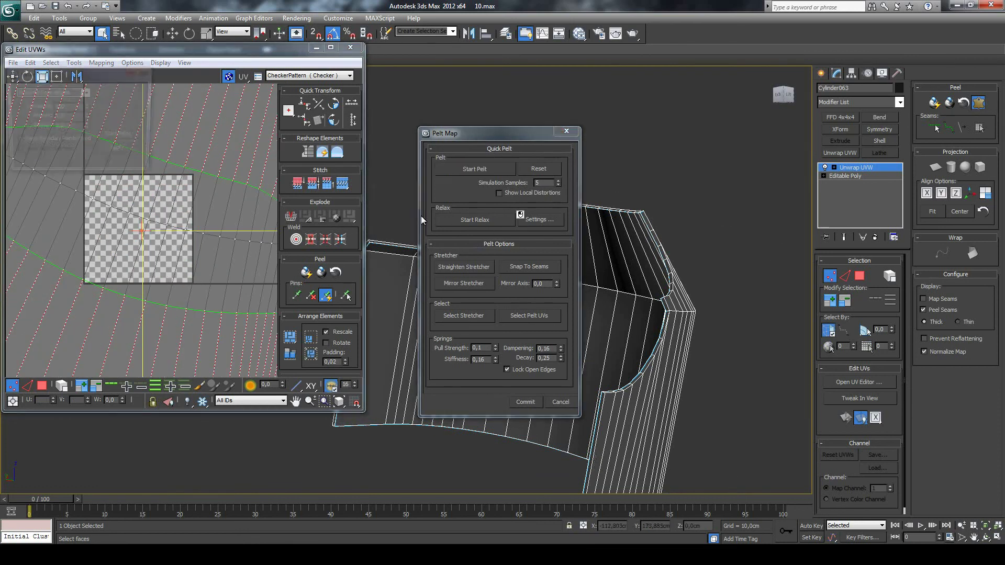
left_click(42, 386)
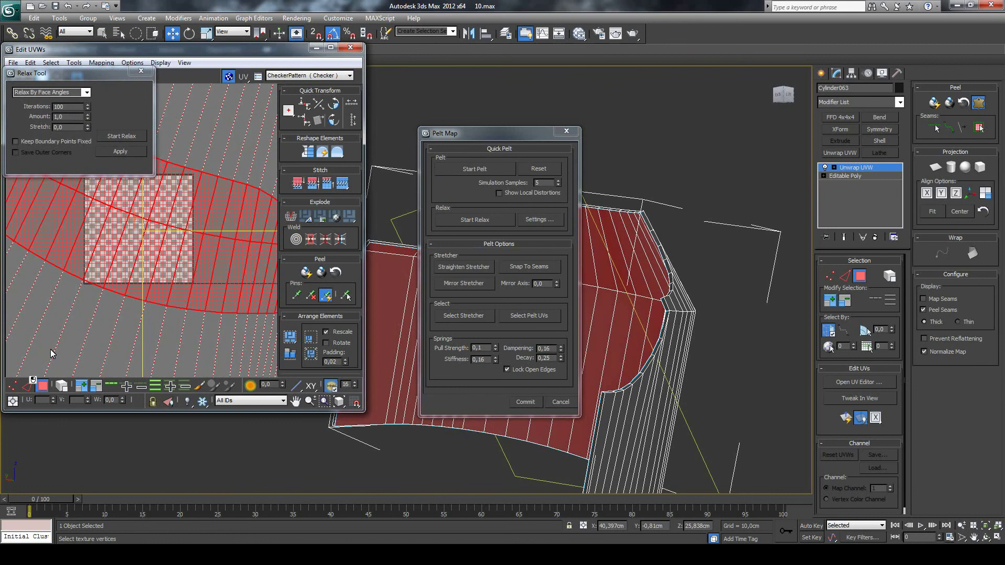
left_click(87, 93)
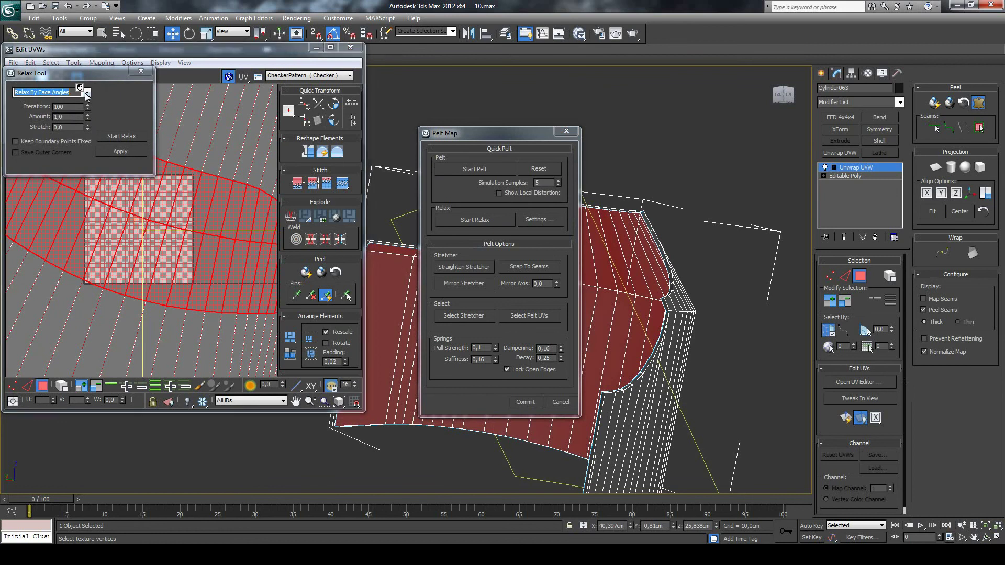
left_click(113, 137)
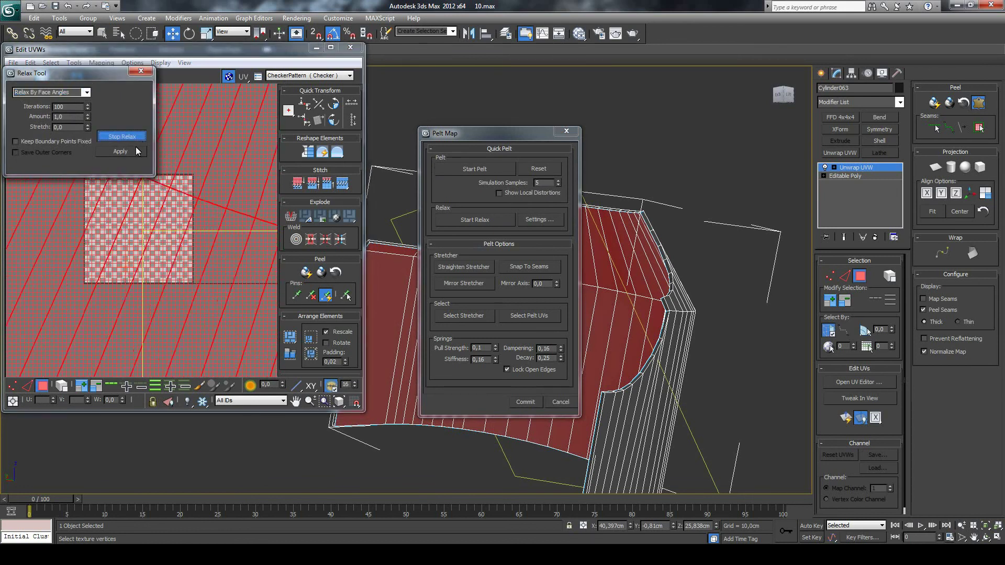
left_click(122, 137)
scroll(134, 201, "down", 2)
scroll(135, 201, "down", 4)
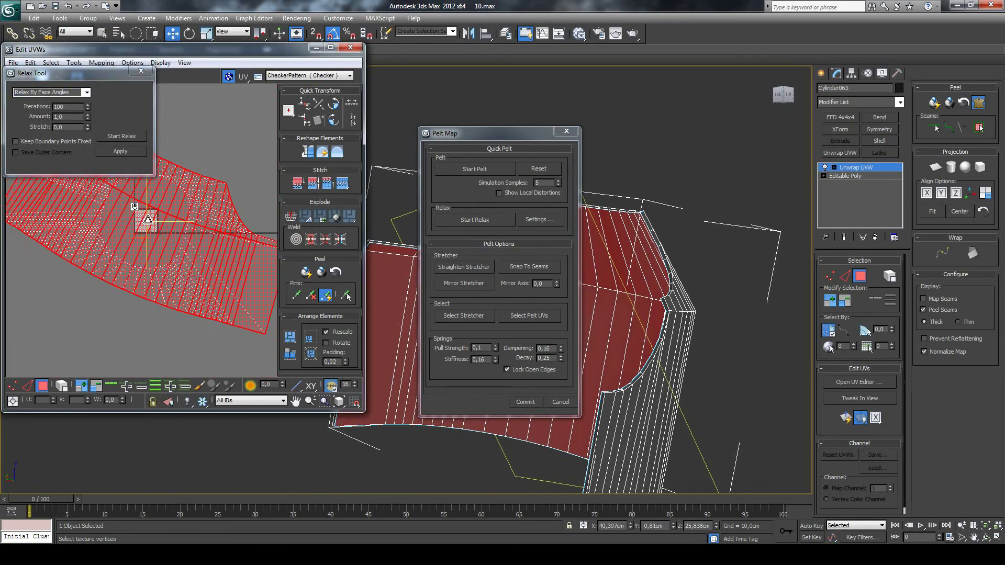
scroll(135, 201, "down", 2)
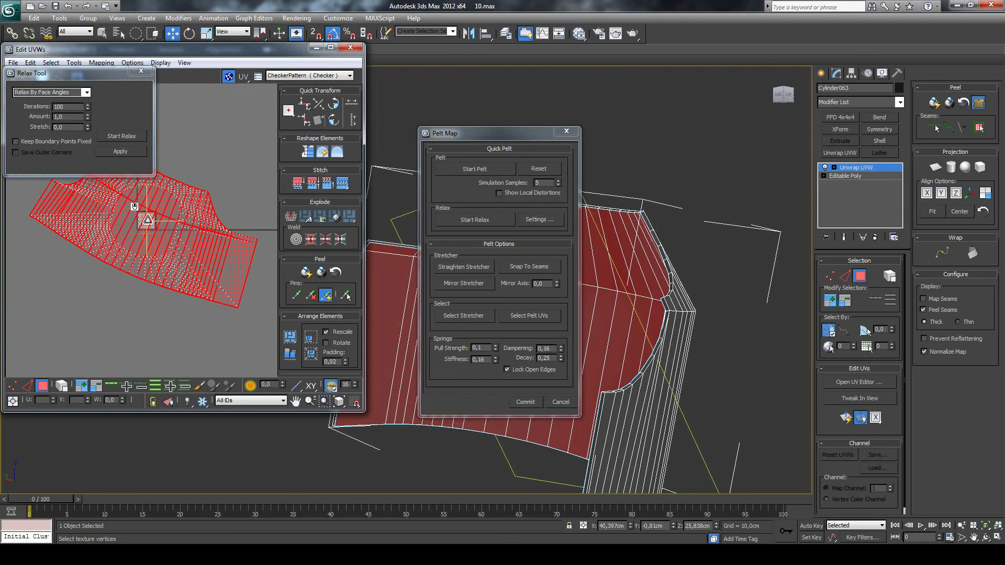
left_click(141, 71)
Commit the second pelt, pack all shells into the square, then select both shells' faces.
left_click(523, 400)
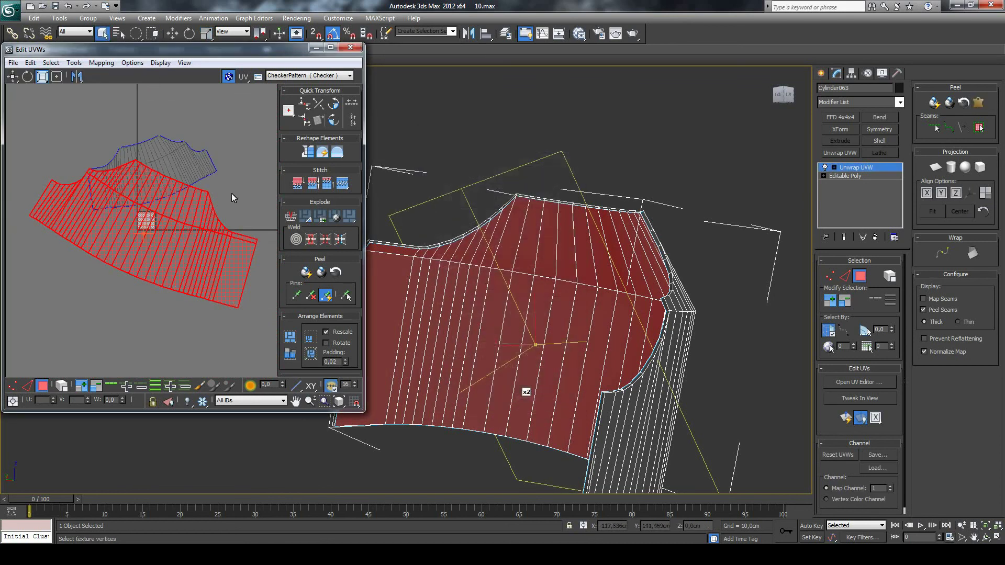
left_click(133, 194)
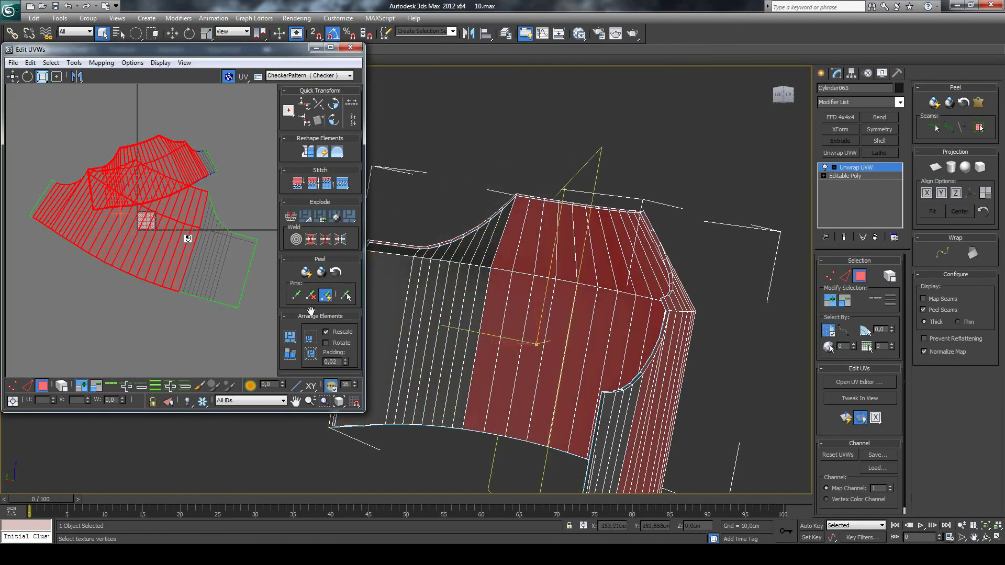
left_click(290, 336)
left_click(217, 231)
scroll(157, 226, "up", 3)
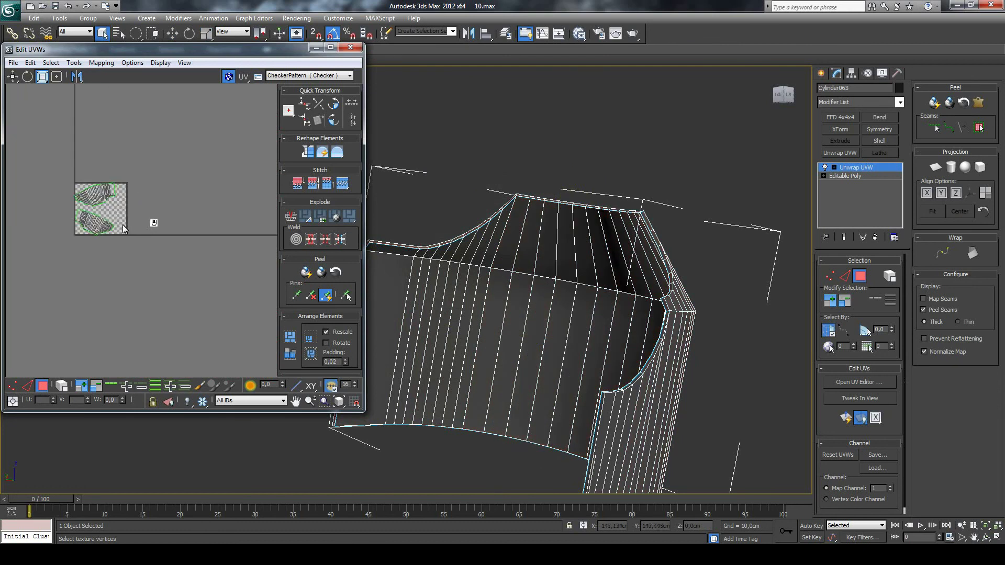
scroll(123, 224, "up", 2)
scroll(84, 215, "up", 3)
scroll(78, 213, "up", 2)
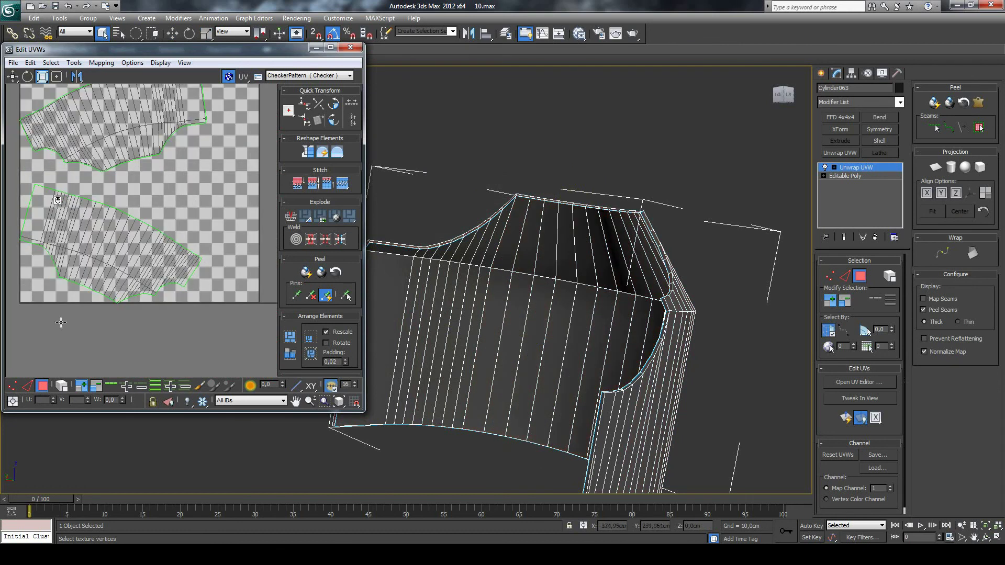
scroll(178, 196, "down", 3)
scroll(178, 196, "down", 3)
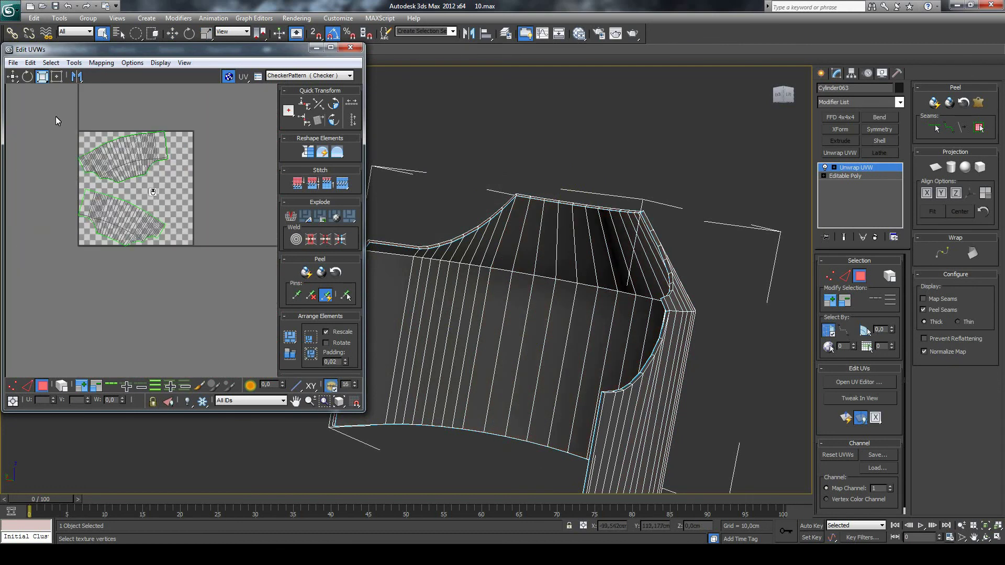
left_click_drag(56, 117, 153, 215)
scroll(131, 197, "up", 2)
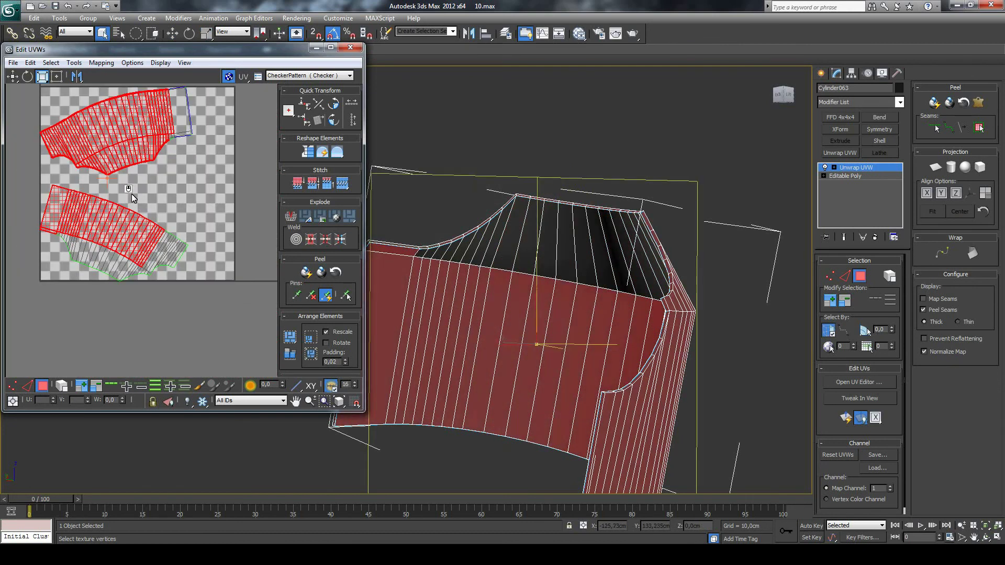
Rotate the lower shell about -155 degrees and the upper shell about 180 degrees.
left_click(25, 386)
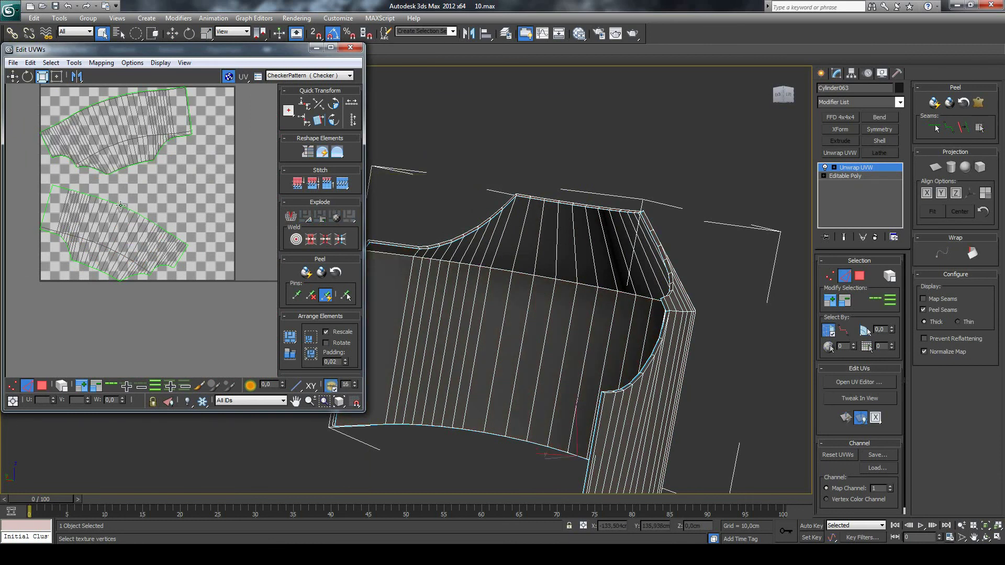
left_click(160, 213)
left_click(43, 386)
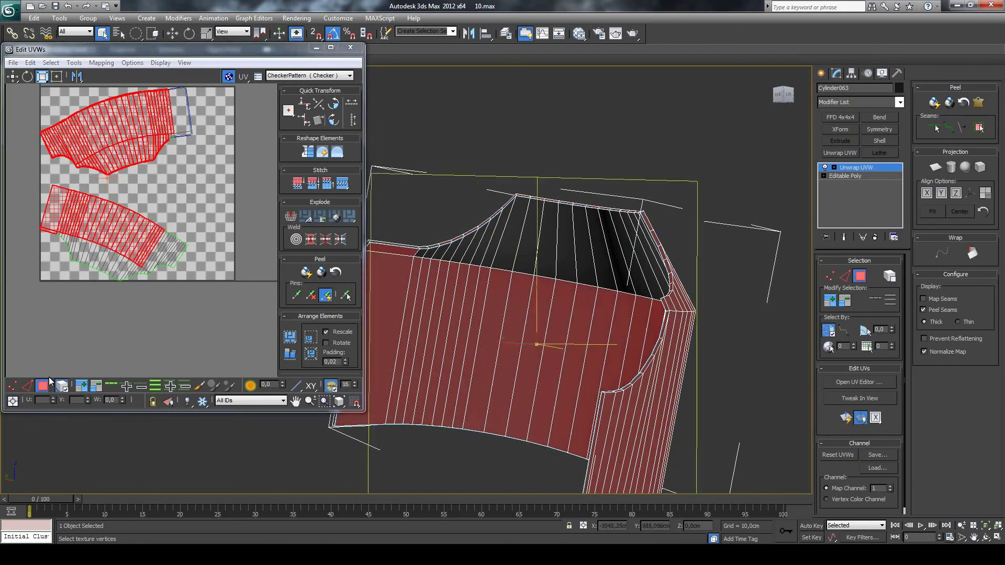
left_click(27, 76)
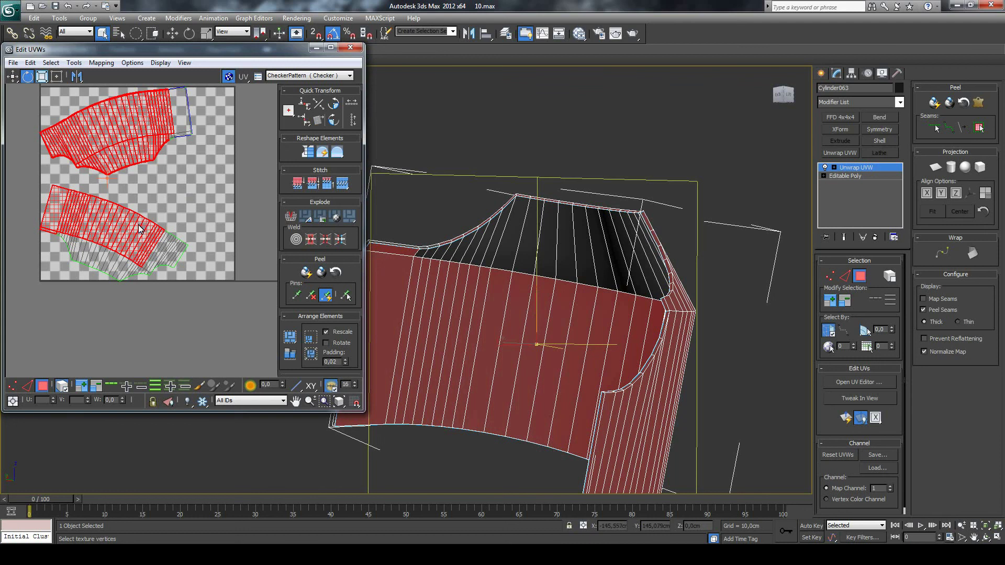
left_click(177, 203)
left_click(163, 239)
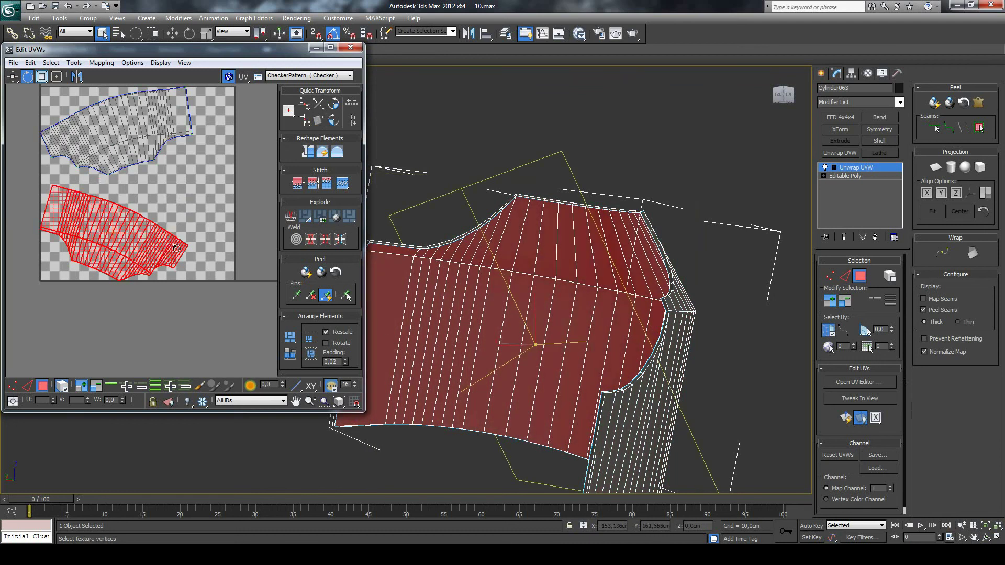
left_click_drag(176, 248, 18, 247)
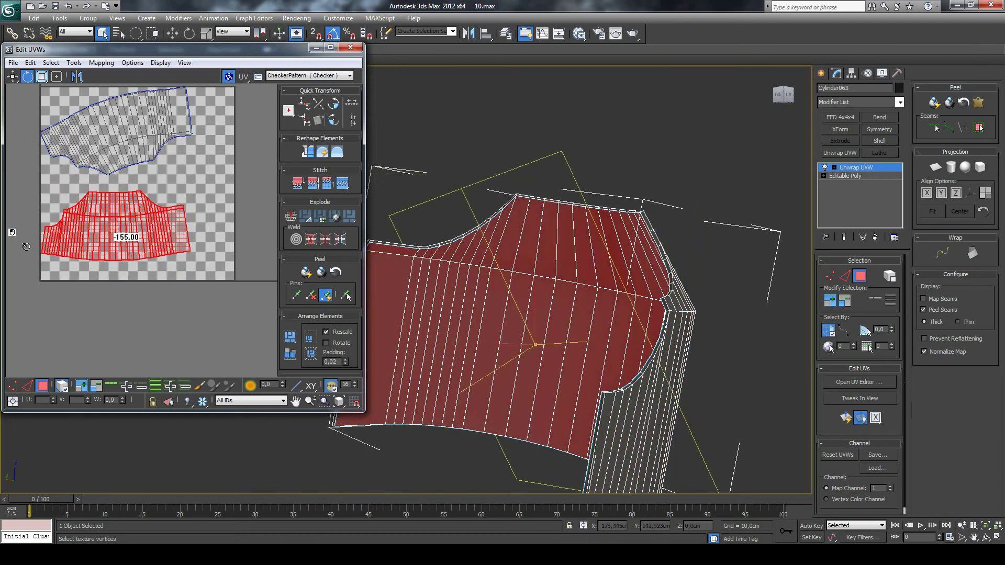
left_click(116, 154)
left_click_drag(116, 154, 209, 141)
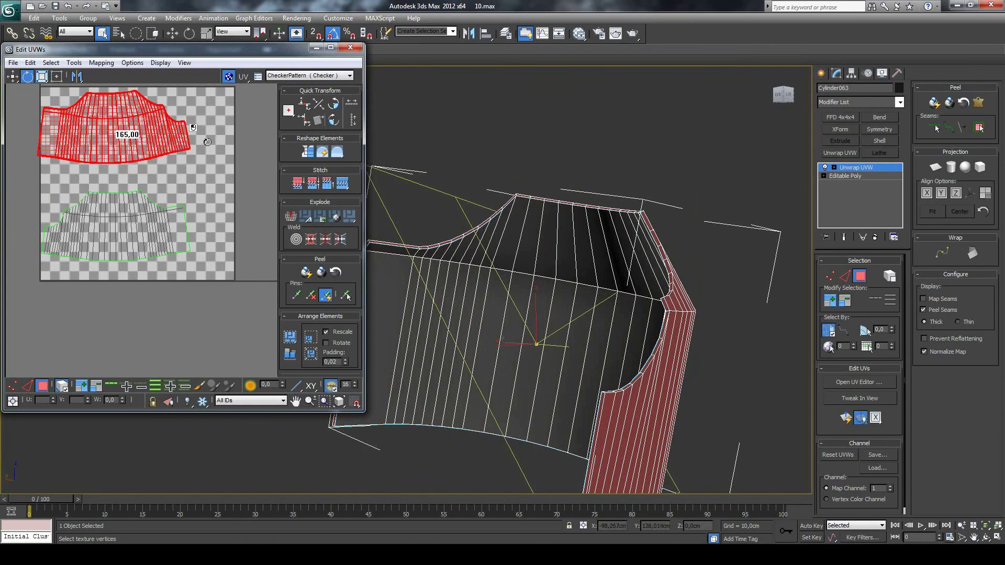
left_click_drag(210, 141, 209, 139)
left_click(239, 196)
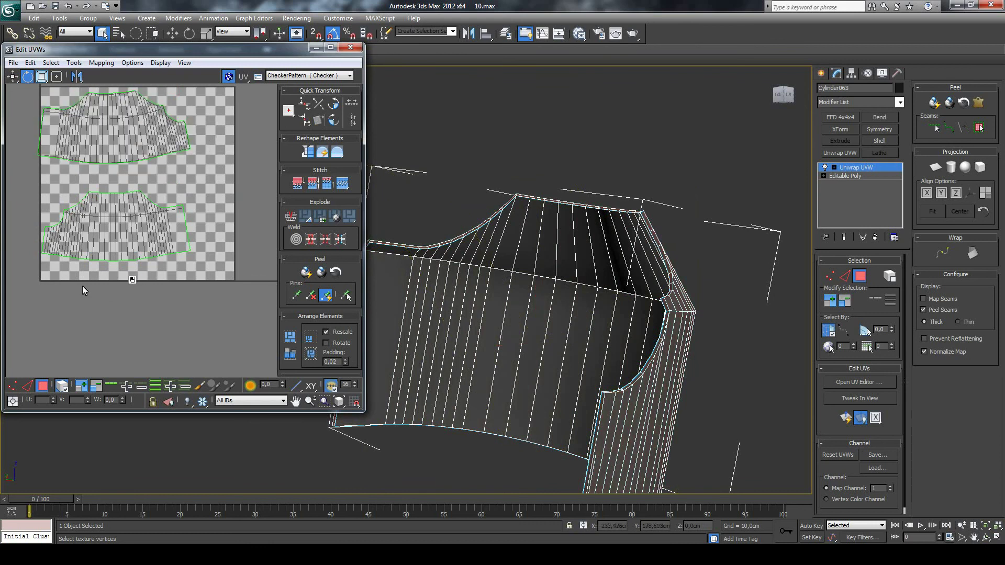
Rotate the lower UV piece to align with its left boundary edge.
scroll(85, 284, "up", 4)
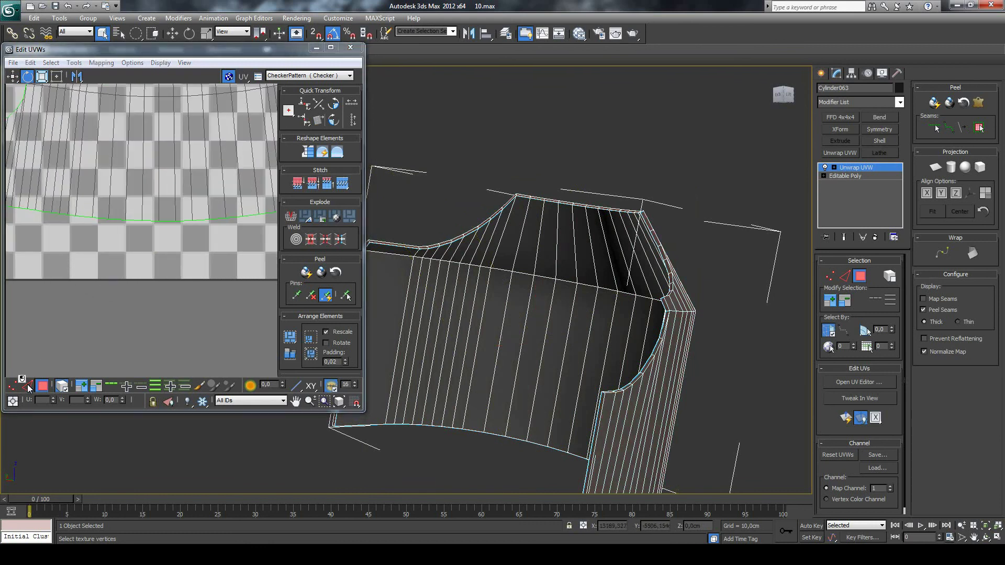
key("2")
double_click(148, 221)
scroll(152, 220, "down", 3)
scroll(70, 357, "down", 1)
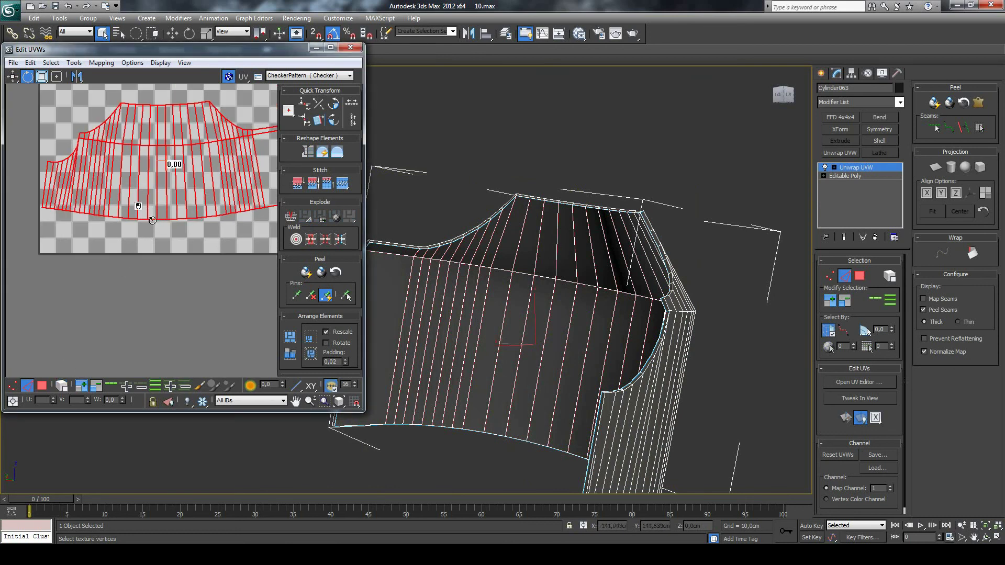
left_click(152, 223)
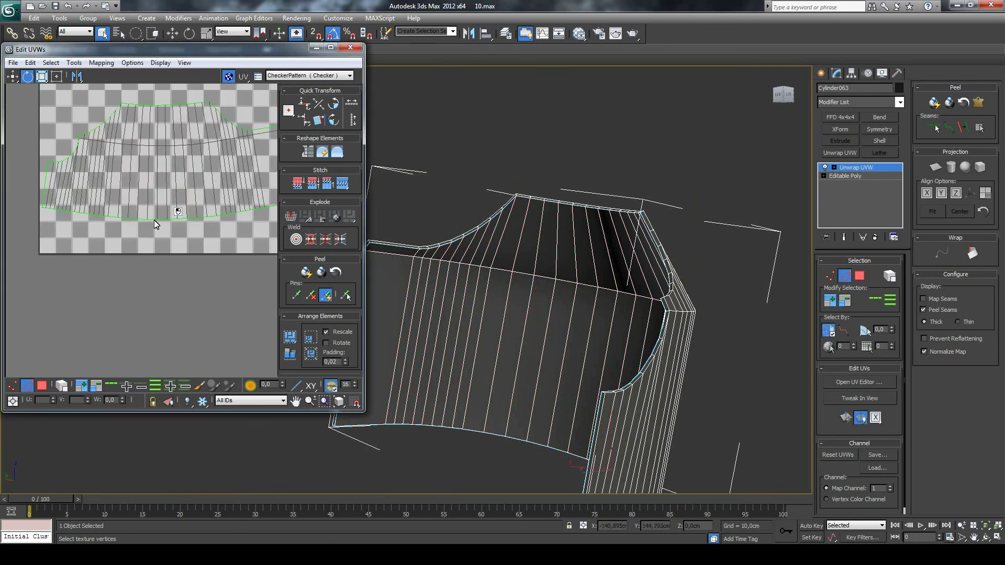
left_click(152, 219)
key("ctrl+a")
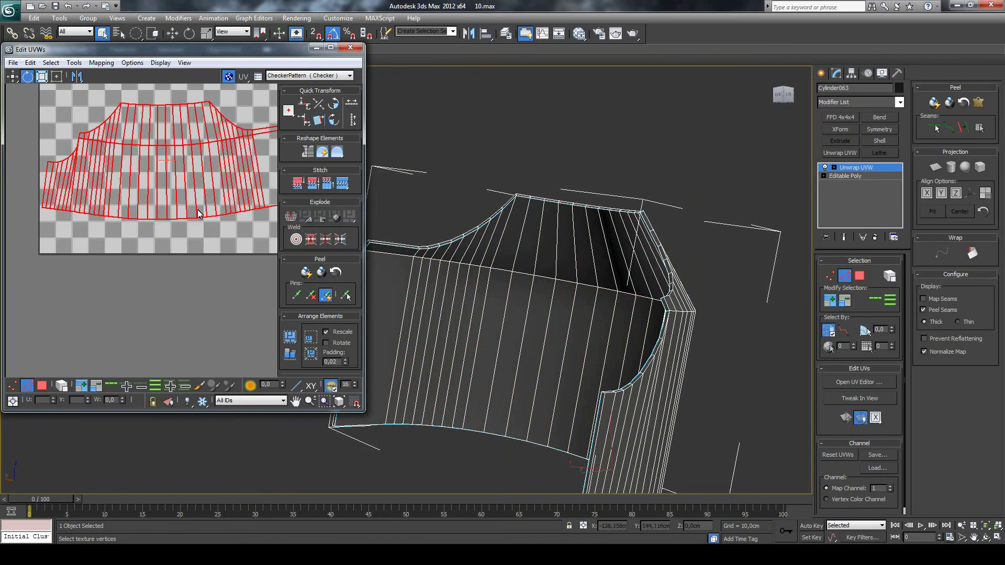
left_click(152, 224)
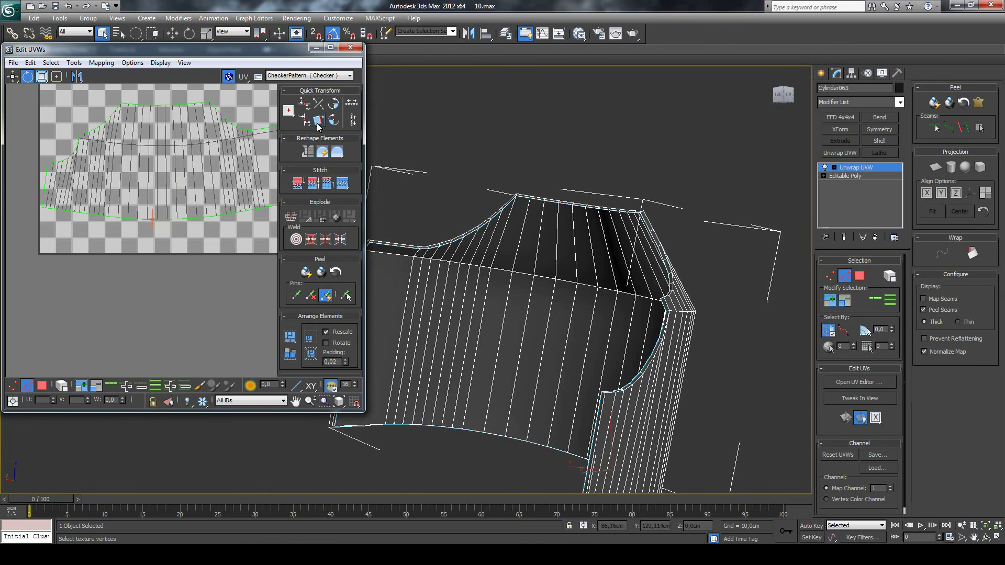
key("ctrl+a")
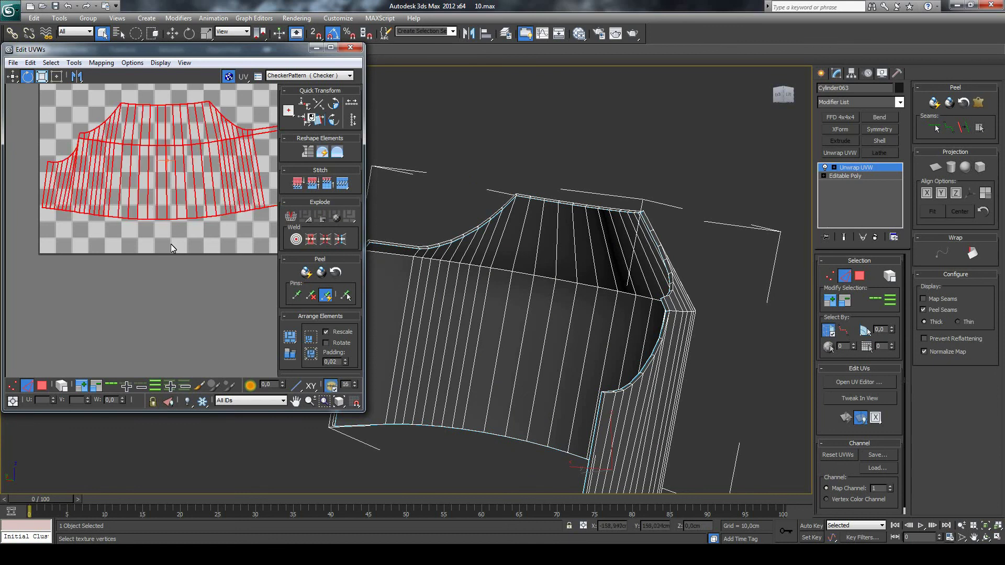
left_click(43, 184)
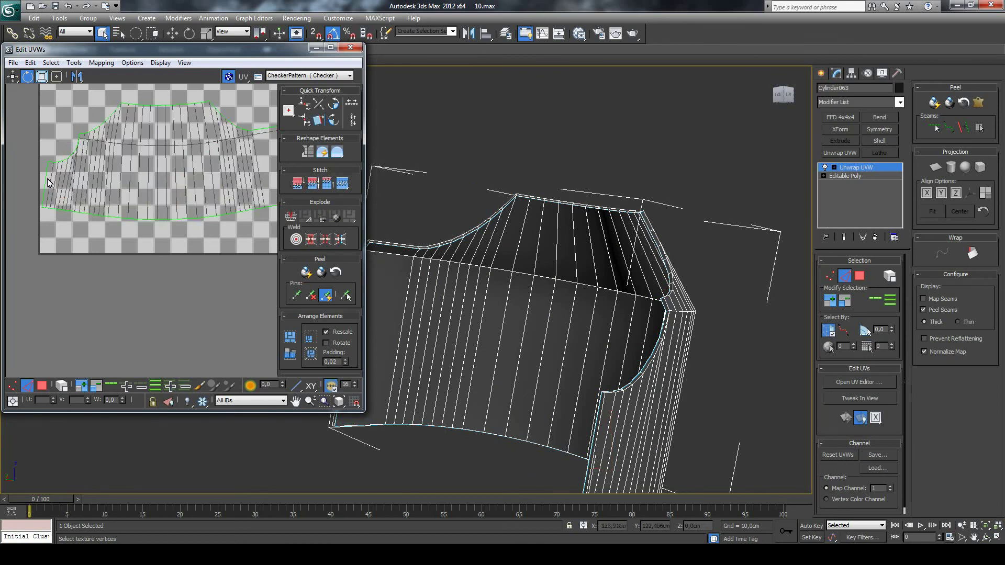
left_click(45, 179)
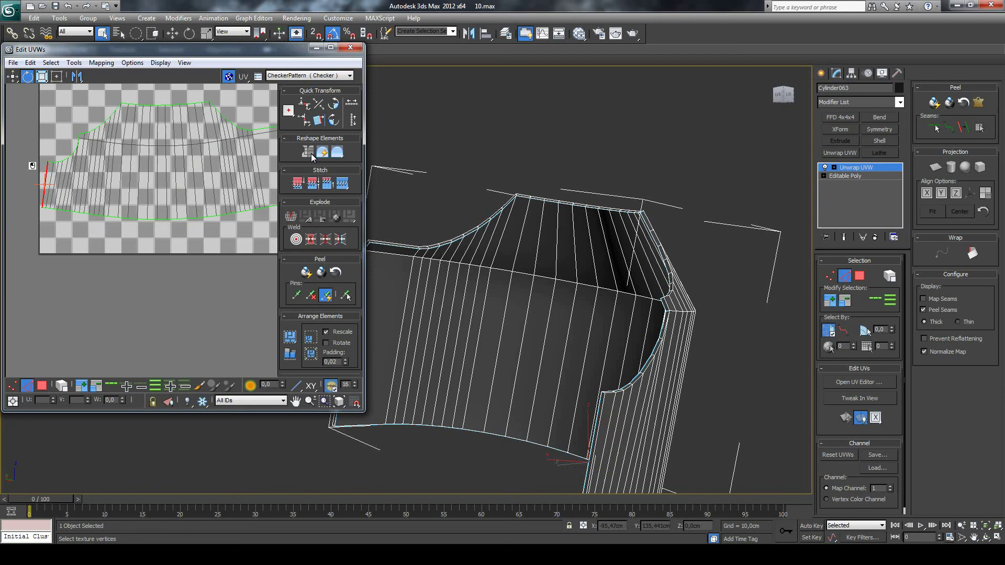
left_click(321, 123)
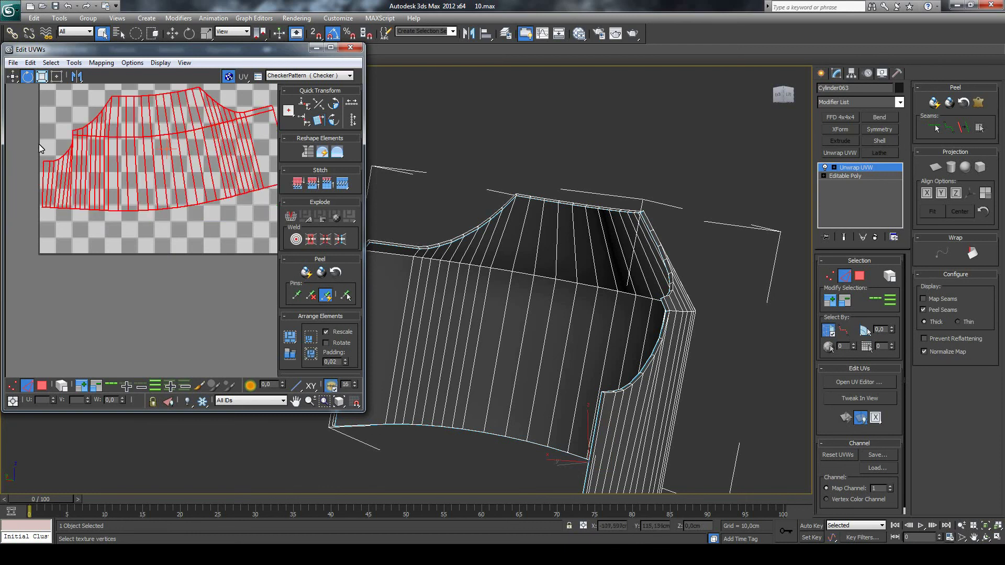
Level the UV piece, then pack both pieces into the square with Rescale.
scroll(56, 185, "down", 2)
left_click_drag(153, 189, 165, 210)
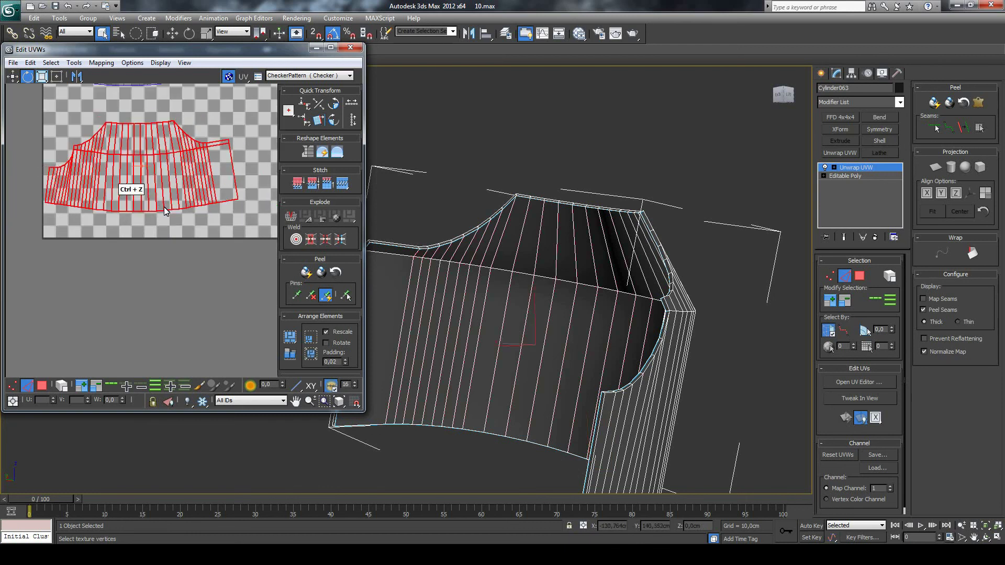
left_click(164, 225)
scroll(131, 186, "down", 3)
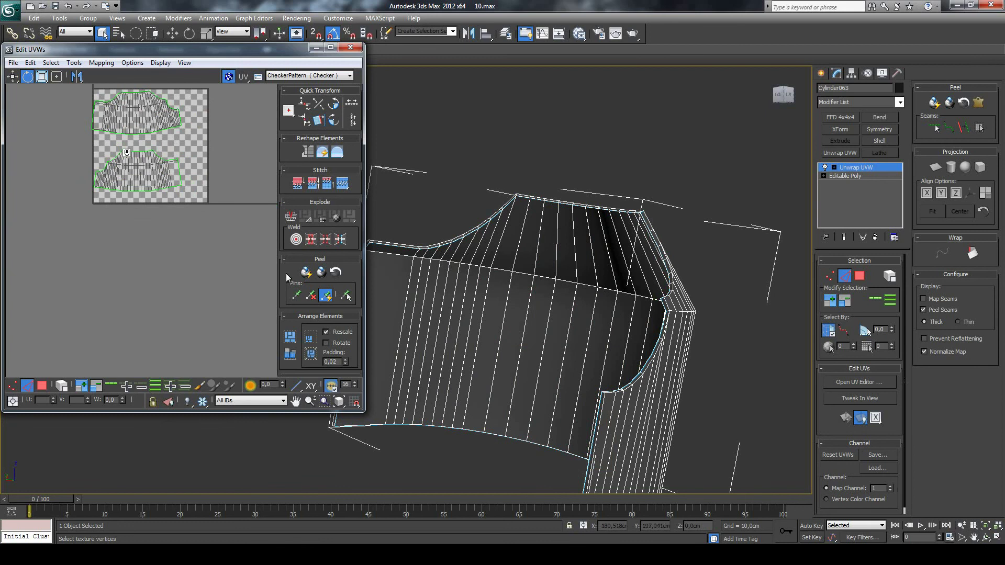
left_click(290, 336)
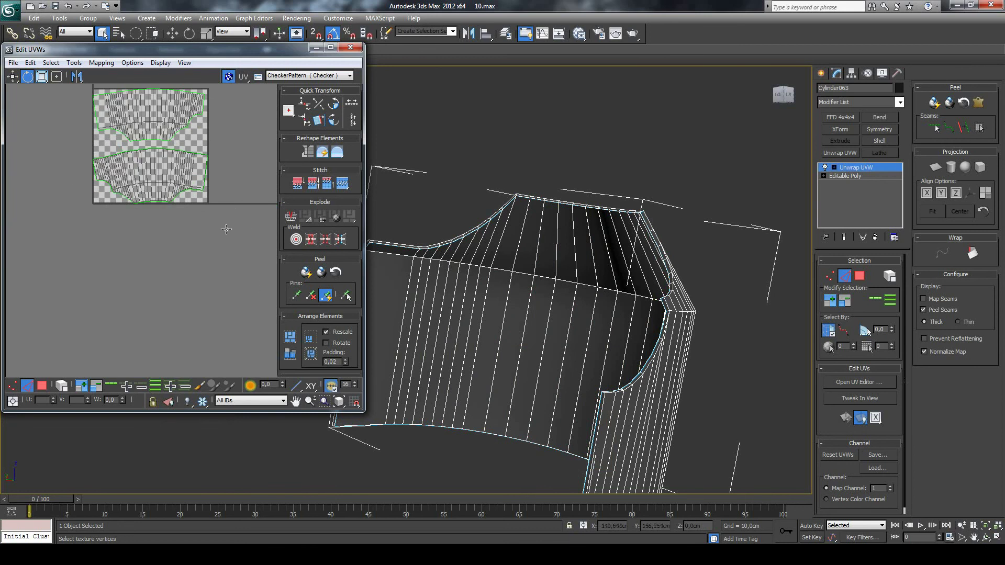
Close Edit UVWs and save the UVs over the existing щиток.uvw file.
left_click(351, 47)
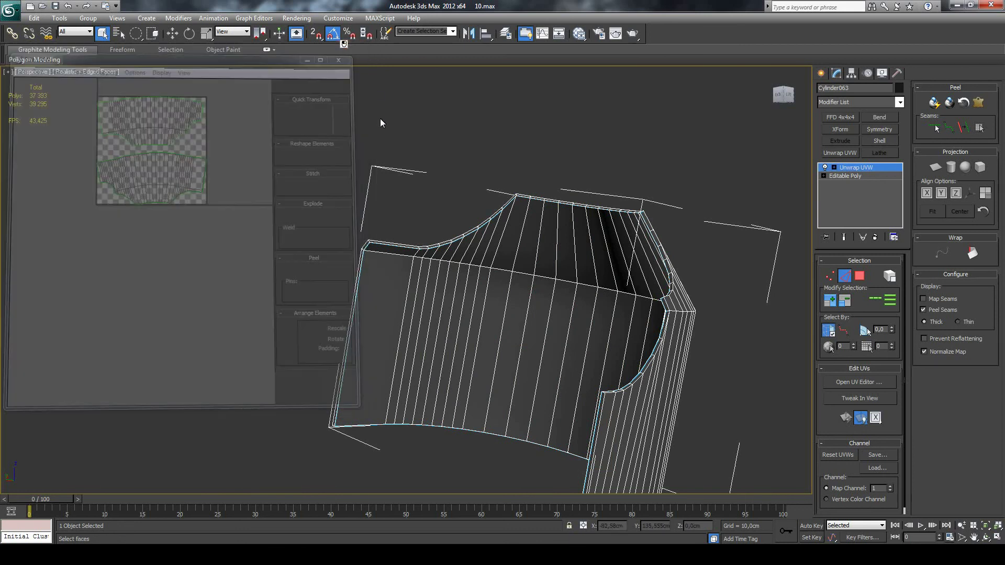
left_click(876, 456)
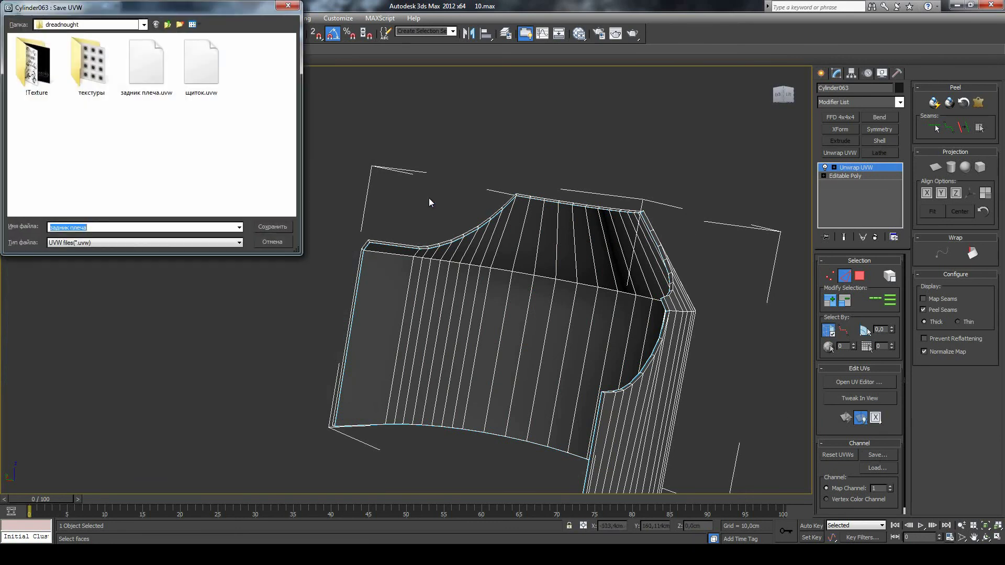
left_click(197, 90)
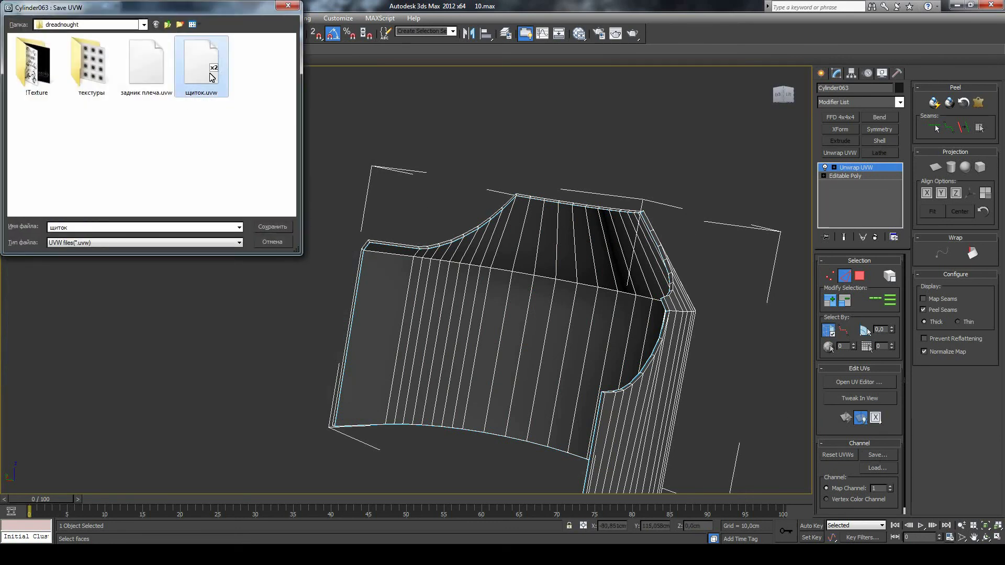
left_click(266, 226)
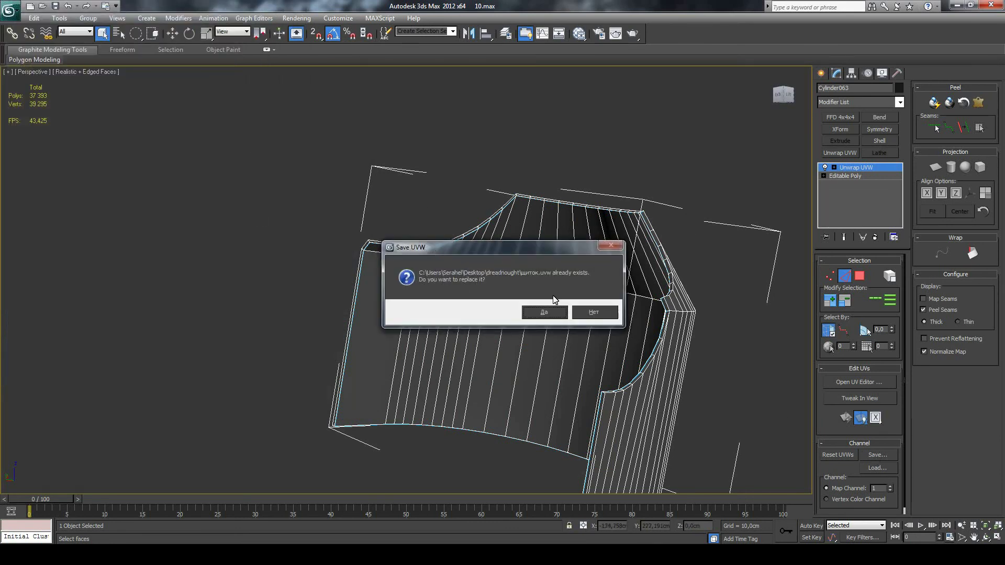
left_click(545, 312)
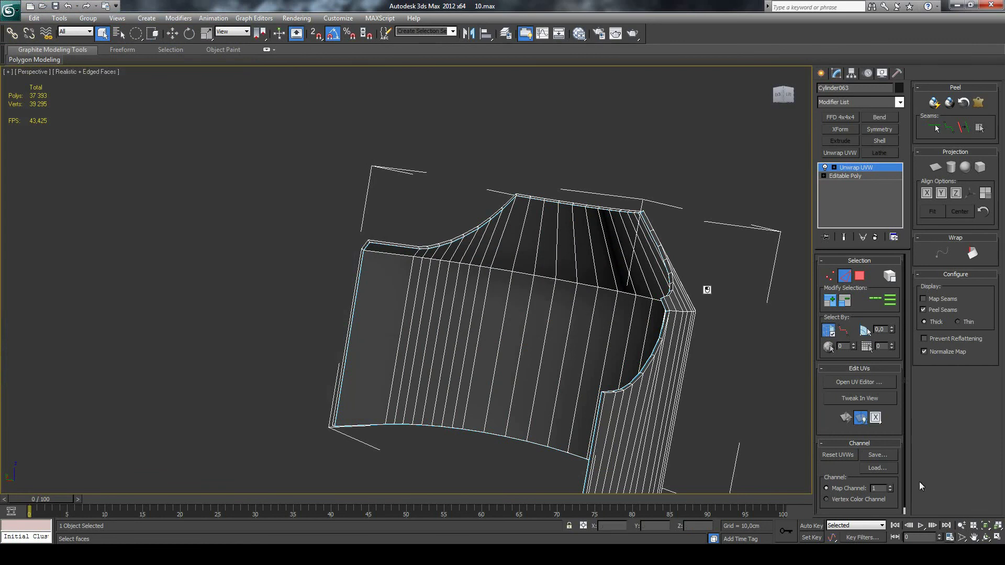
Unhide all the hidden robot geometry from the Display panel.
left_click(985, 537)
mouse_move(419, 356)
left_mouse_down()
mouse_move(489, 325)
mouse_move(419, 329)
mouse_move(398, 309)
left_mouse_up()
mouse_move(469, 286)
left_mouse_down()
mouse_move(438, 292)
mouse_move(453, 282)
mouse_move(445, 265)
left_mouse_up()
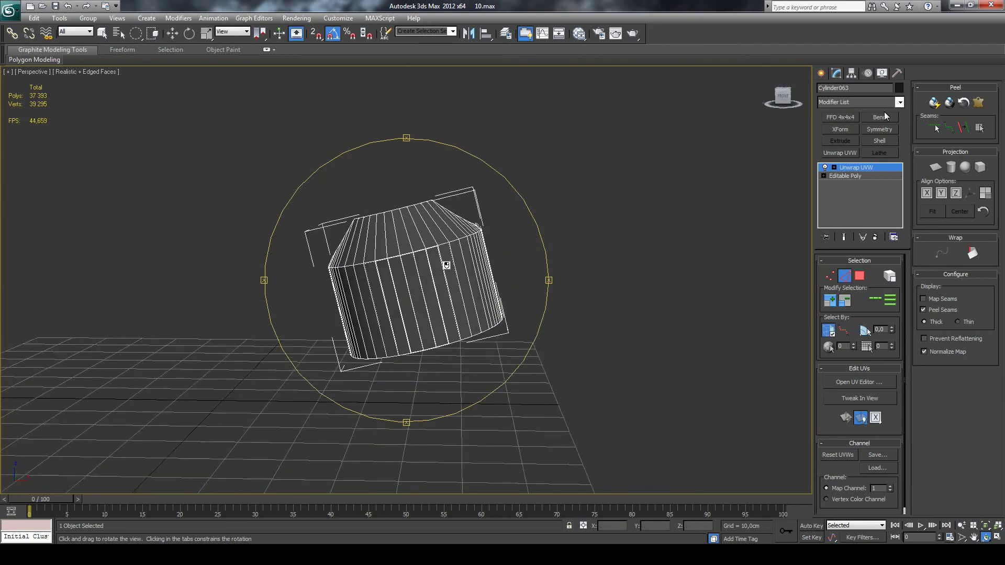
left_click(882, 73)
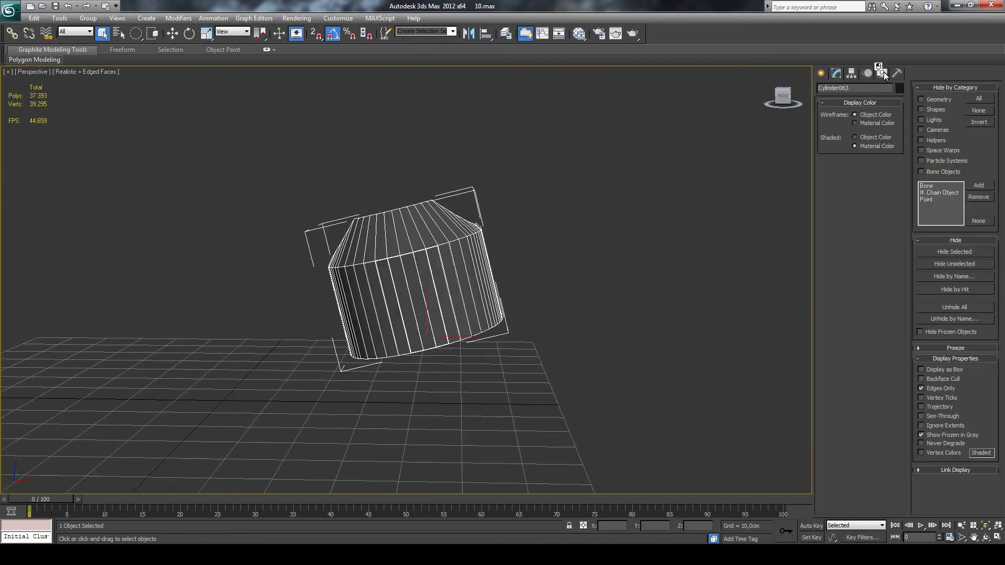
left_click(945, 307)
Add Unwrap UVW to Cylinder151 on the other leg and load щиток.uvw onto it.
left_click(79, 257)
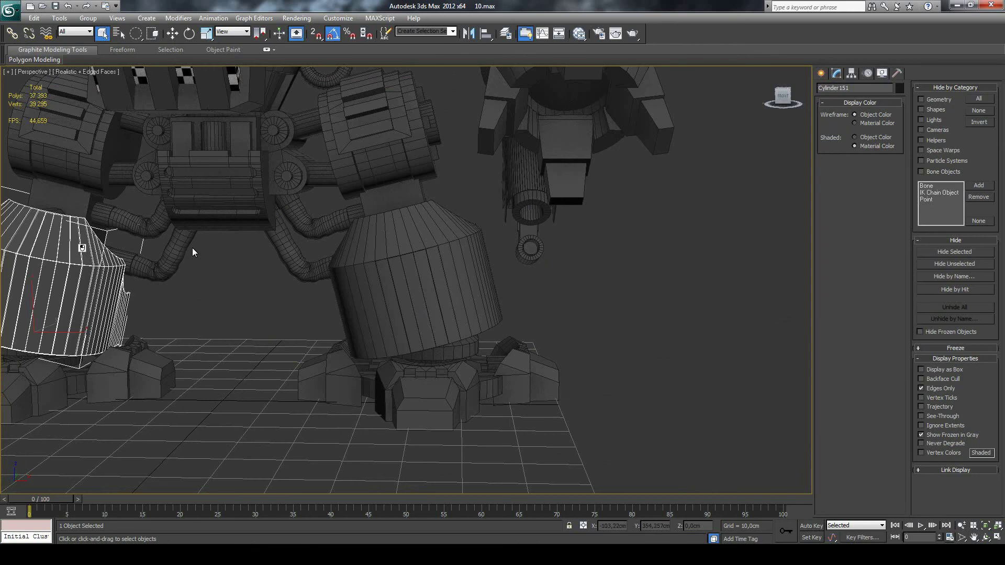
left_click(837, 73)
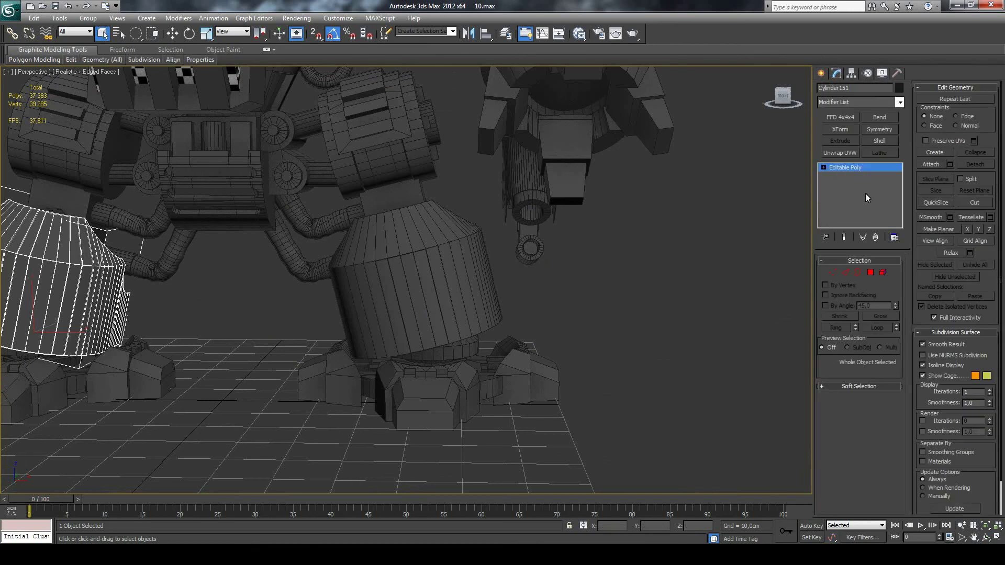
left_click(839, 152)
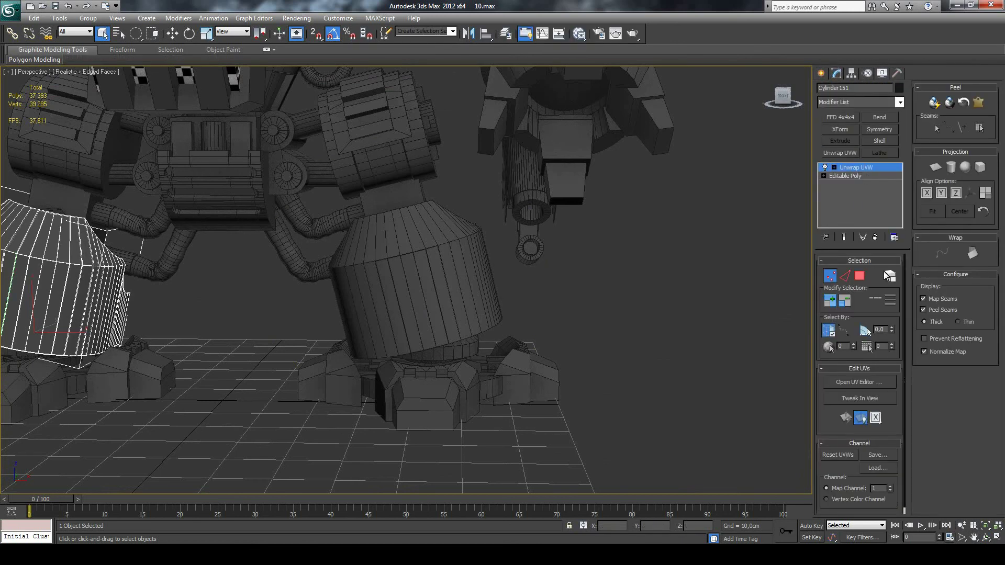
left_click(887, 470)
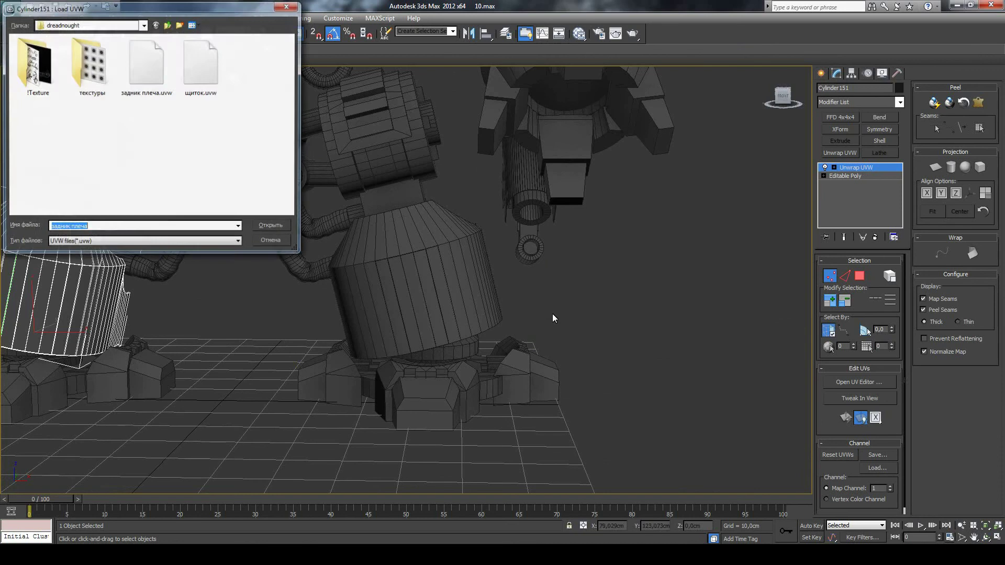
left_click(201, 65)
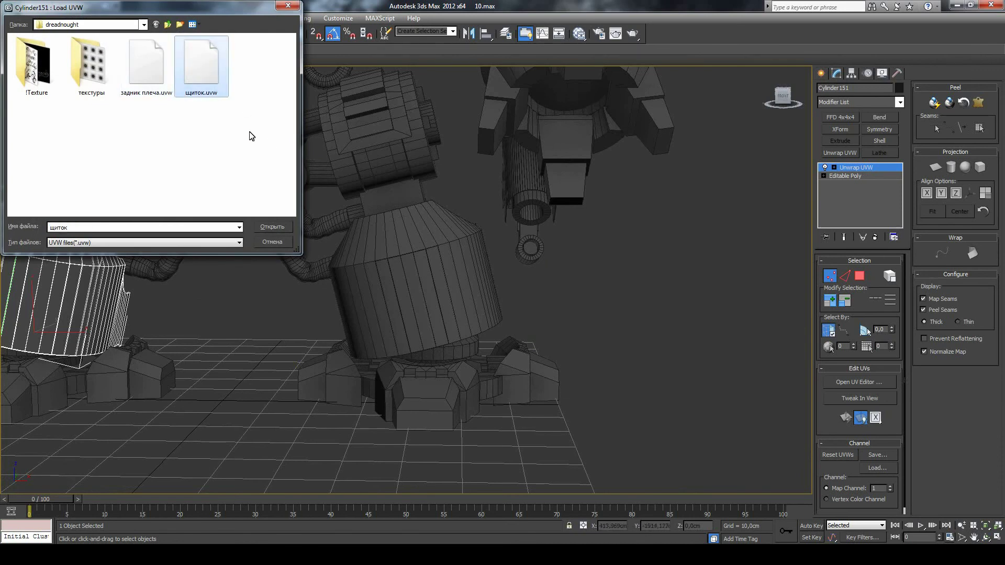
left_click(274, 228)
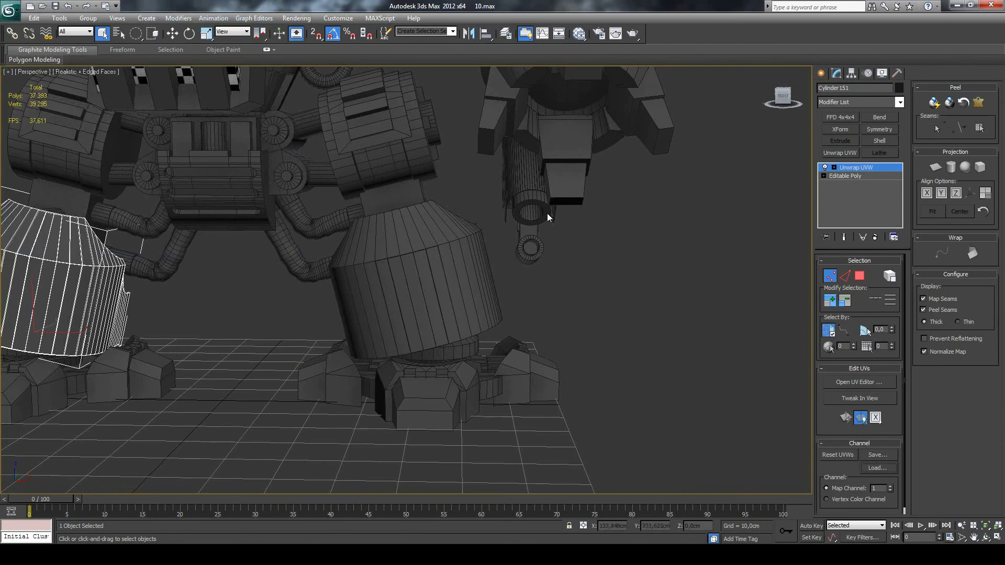
Convert Cylinder151 to Editable Poly and set its element to material ID 1.
right_click(103, 264)
mouse_move(149, 361)
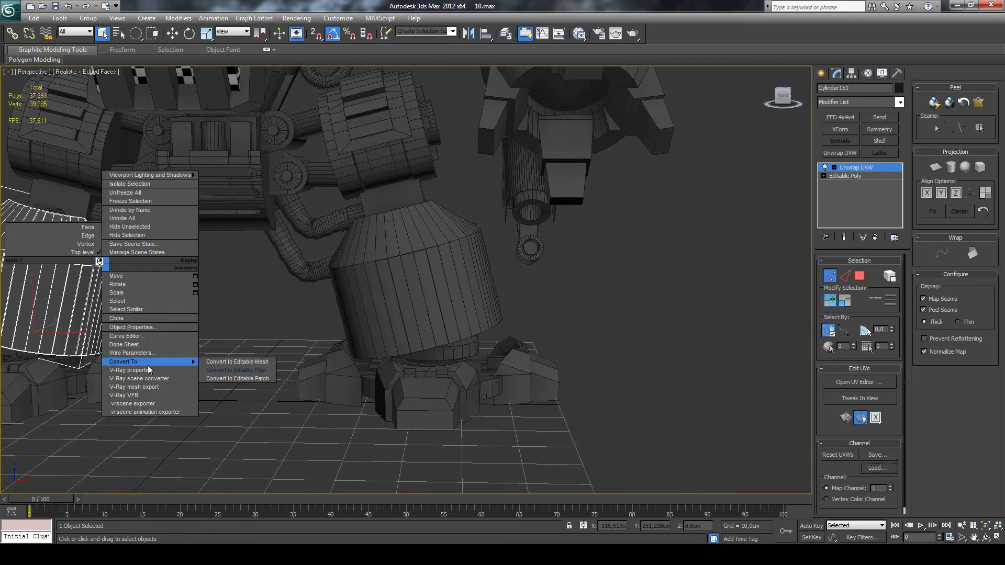
left_click(242, 373)
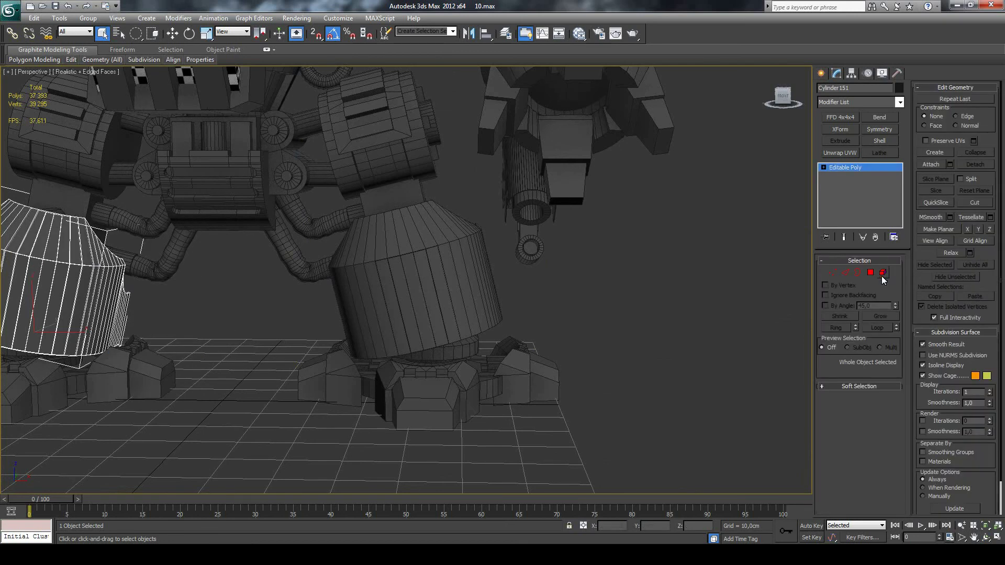
left_click(883, 273)
left_click(84, 286)
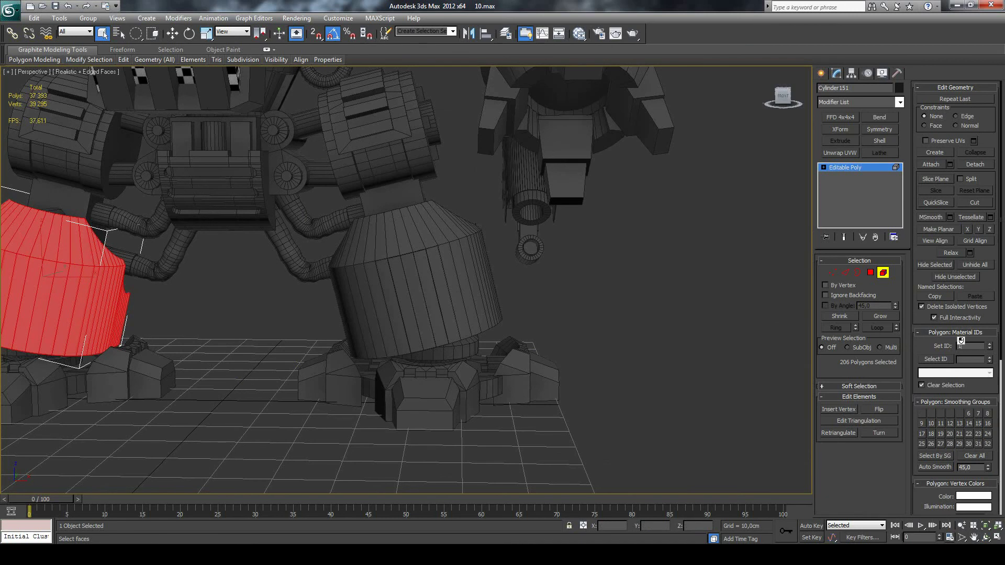
key("Return")
Collapse Cylinder063 with its unwrap into an Editable Poly.
left_click(821, 73)
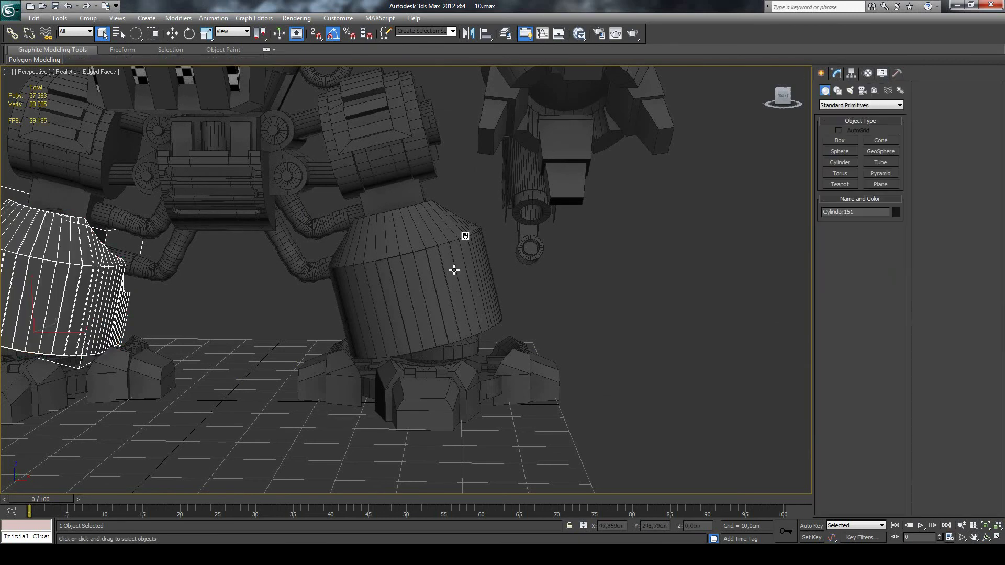
left_click(455, 269)
left_click(836, 73)
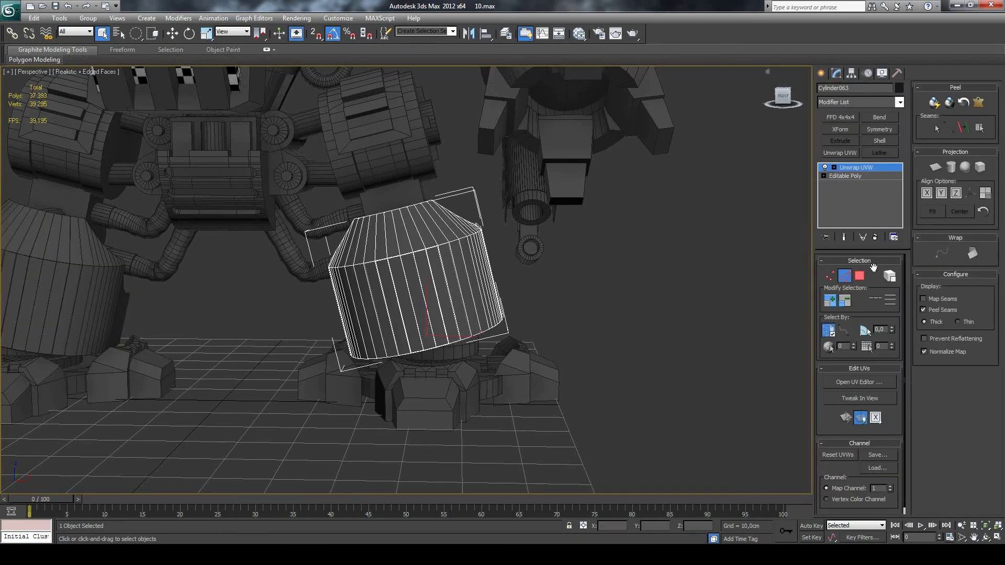
right_click(445, 235)
left_click(467, 297)
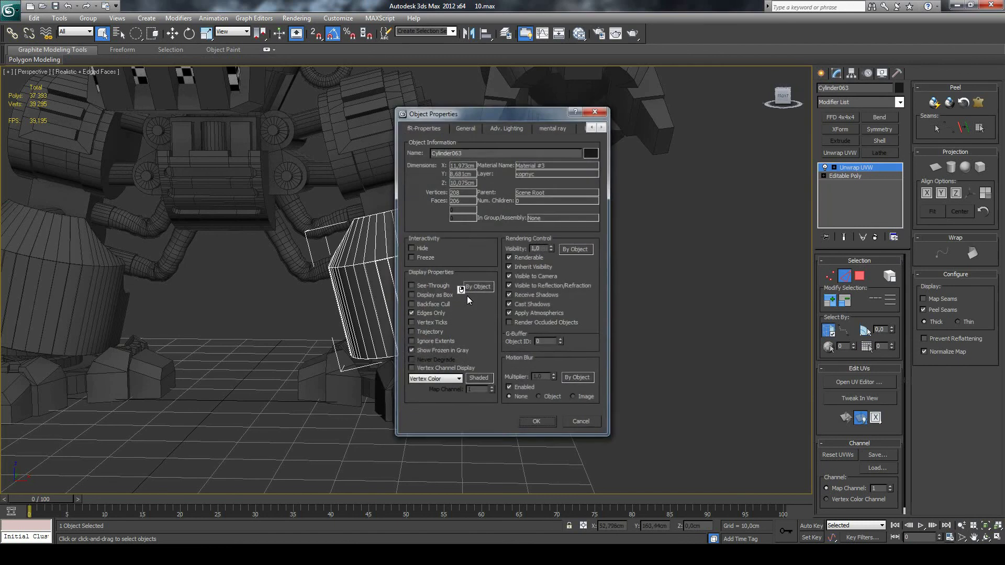
left_click(581, 421)
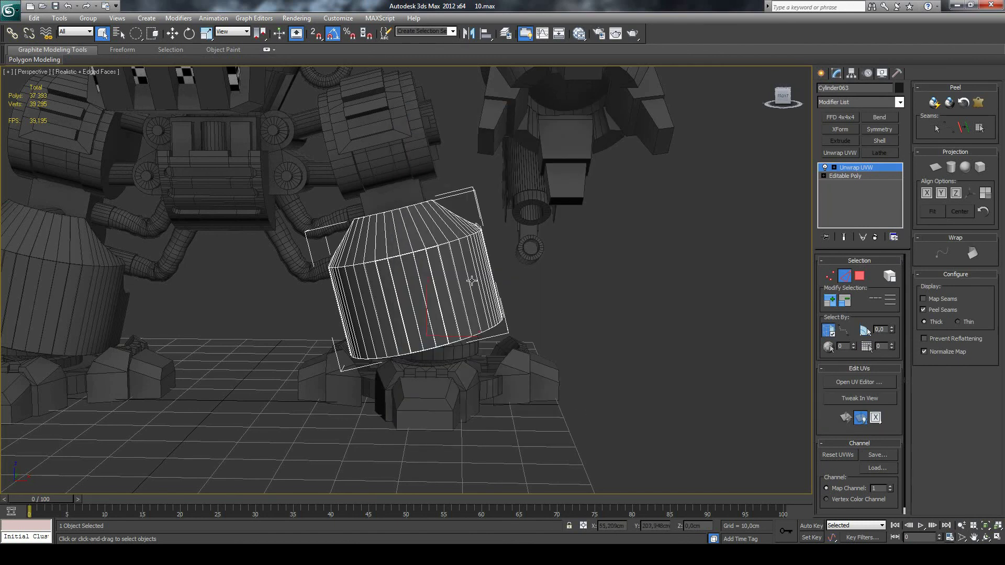
right_click(472, 281)
mouse_move(491, 375)
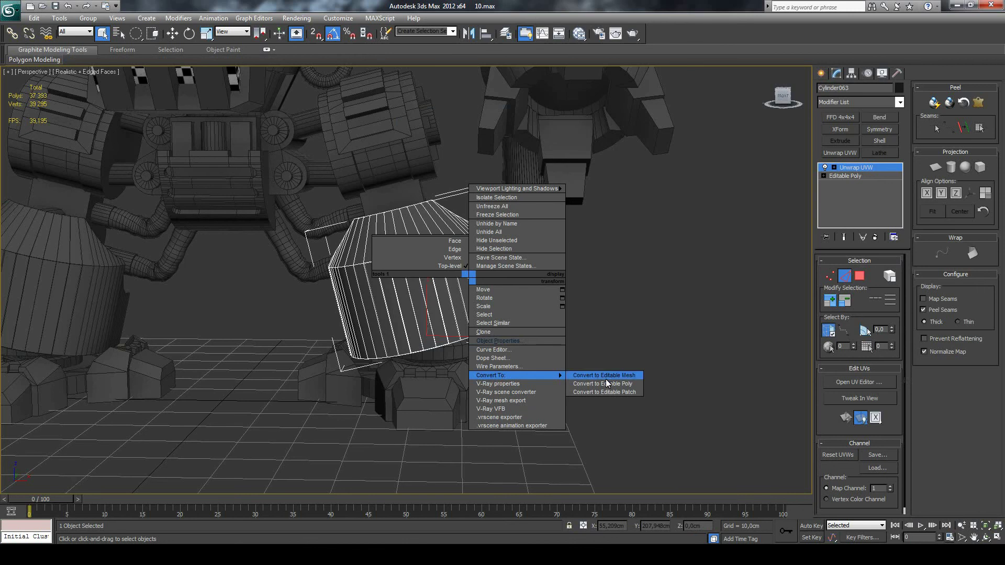
left_click(605, 384)
left_click(884, 273)
left_click(455, 262)
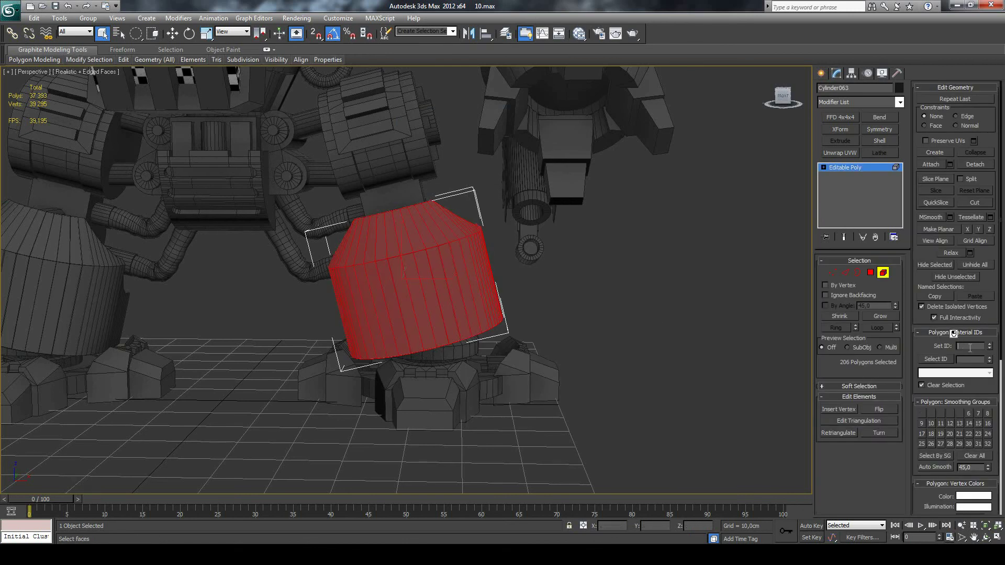
left_click(827, 74)
Assign the checker material to both leg cylinders via the Slate Material Editor.
left_click(81, 269, "ctrl")
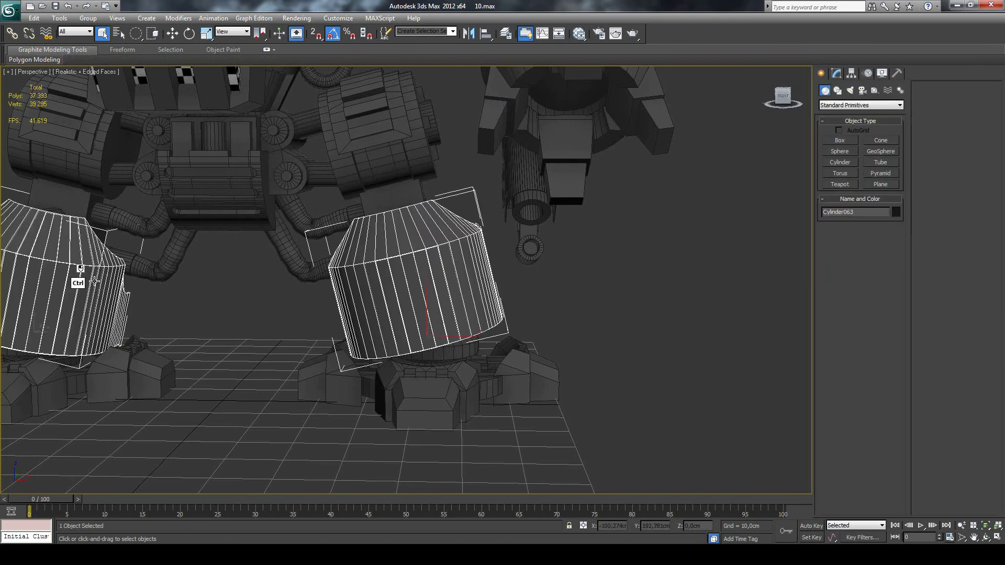
key("m")
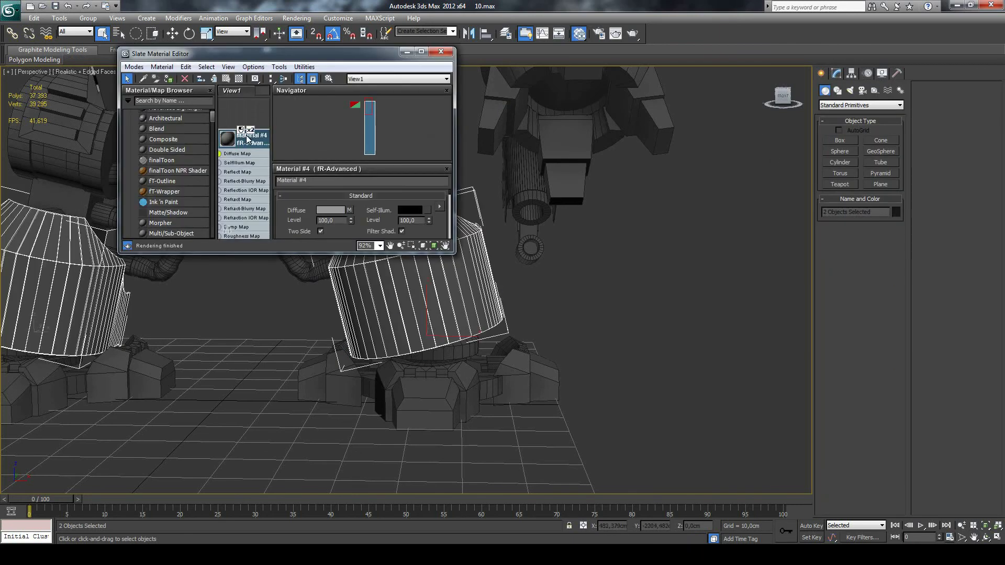
left_click(169, 79)
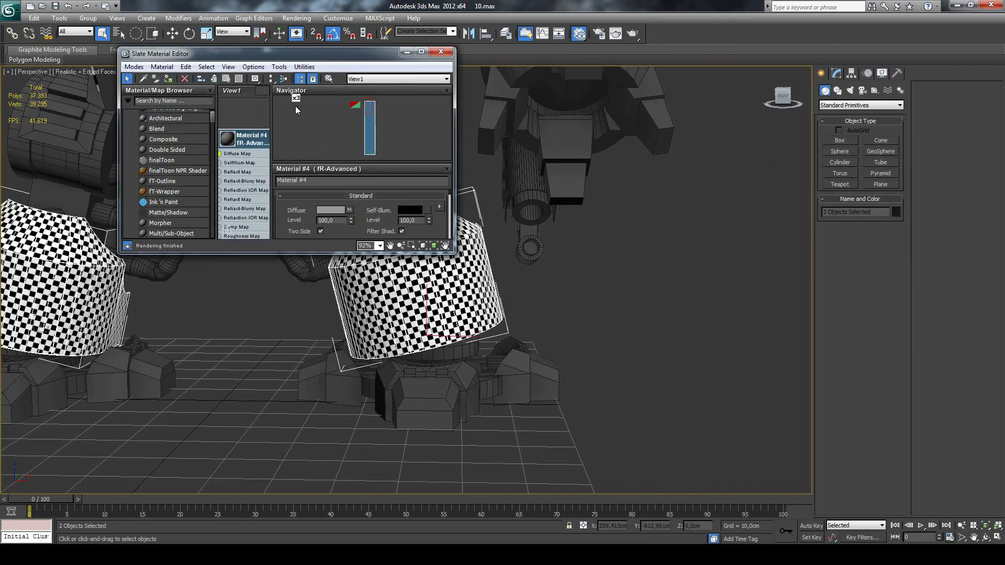
left_click(442, 51)
left_click(665, 306)
scroll(604, 302, "down", 4)
scroll(605, 304, "up", 2)
Turn edged faces off and orbit in close to the robot's legs.
scroll(605, 308, "down", 2)
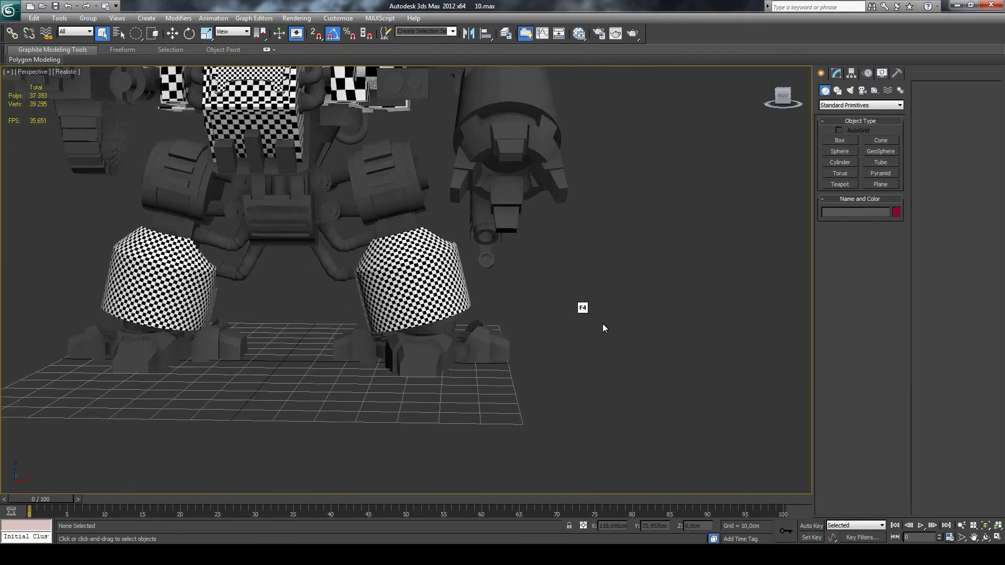
scroll(602, 314, "down", 2)
scroll(578, 283, "down", 2)
key("F4")
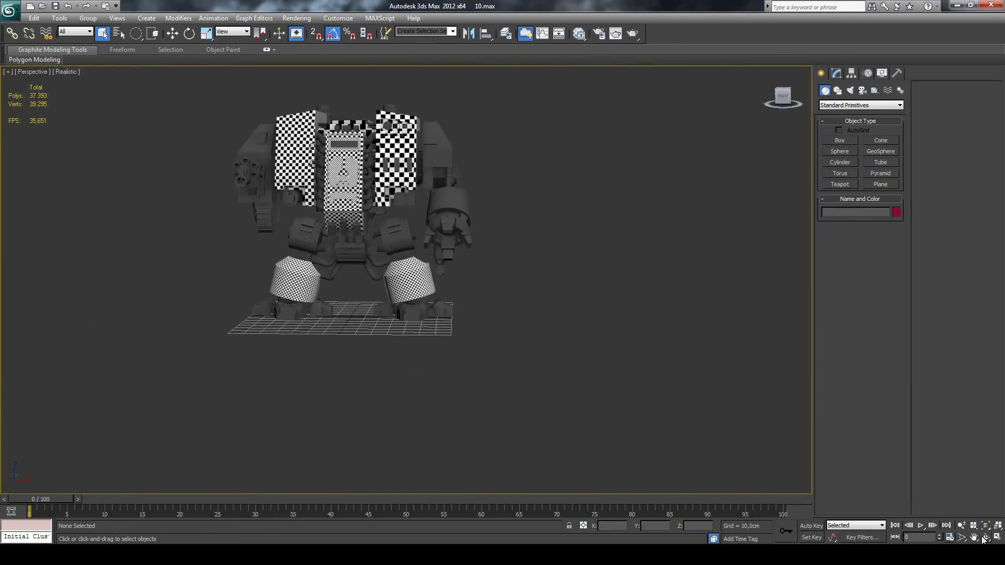
left_click(986, 537)
mouse_move(461, 293)
left_mouse_down()
mouse_move(539, 276)
mouse_move(498, 294)
mouse_move(430, 285)
mouse_move(431, 297)
mouse_move(417, 286)
mouse_move(388, 294)
mouse_move(429, 292)
mouse_move(442, 265)
mouse_move(371, 274)
mouse_move(375, 221)
mouse_move(471, 243)
mouse_move(462, 236)
mouse_move(489, 231)
mouse_move(449, 229)
left_mouse_up()
scroll(430, 291, "up", 3)
scroll(430, 291, "down", 3)
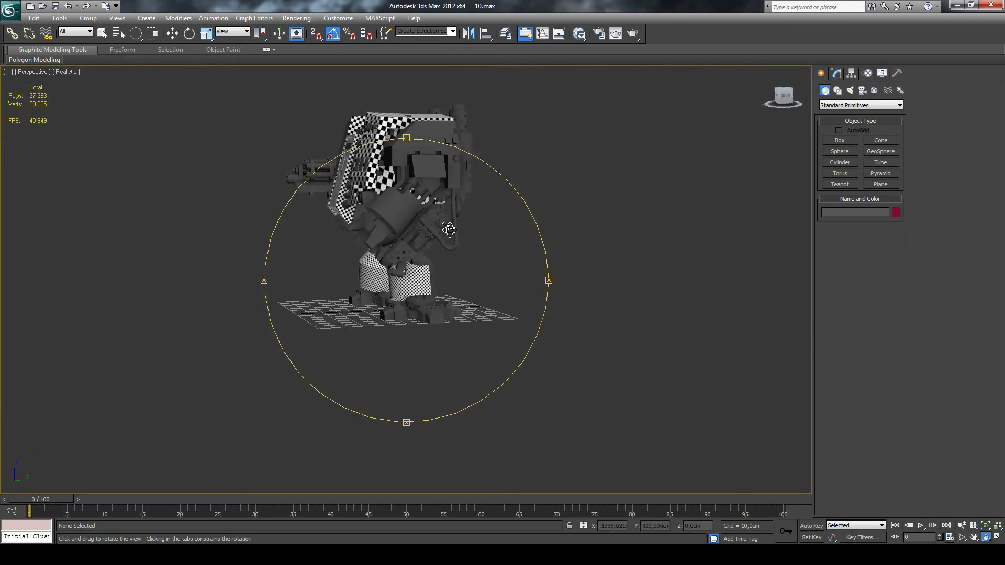
scroll(417, 254, "up", 5)
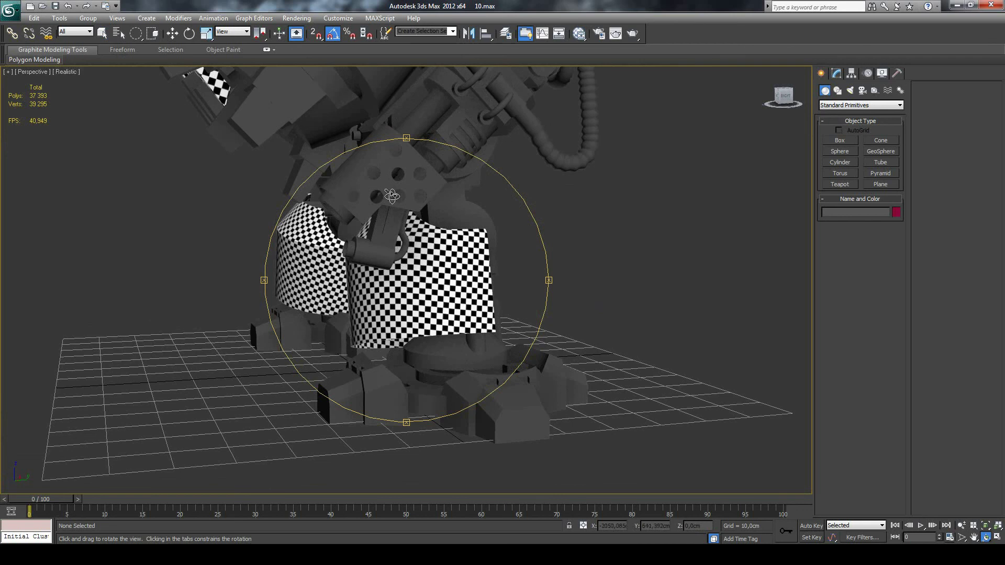
left_click_drag(391, 196, 437, 209)
Select the Group014 cable group beside the leg and open it with Group > Open.
key("q")
left_click(477, 211)
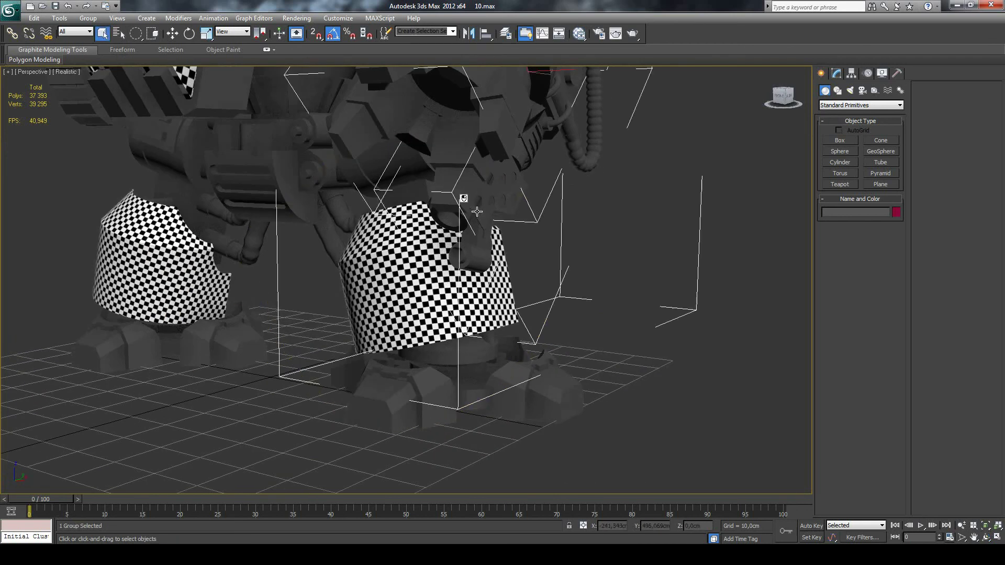
left_click(88, 18)
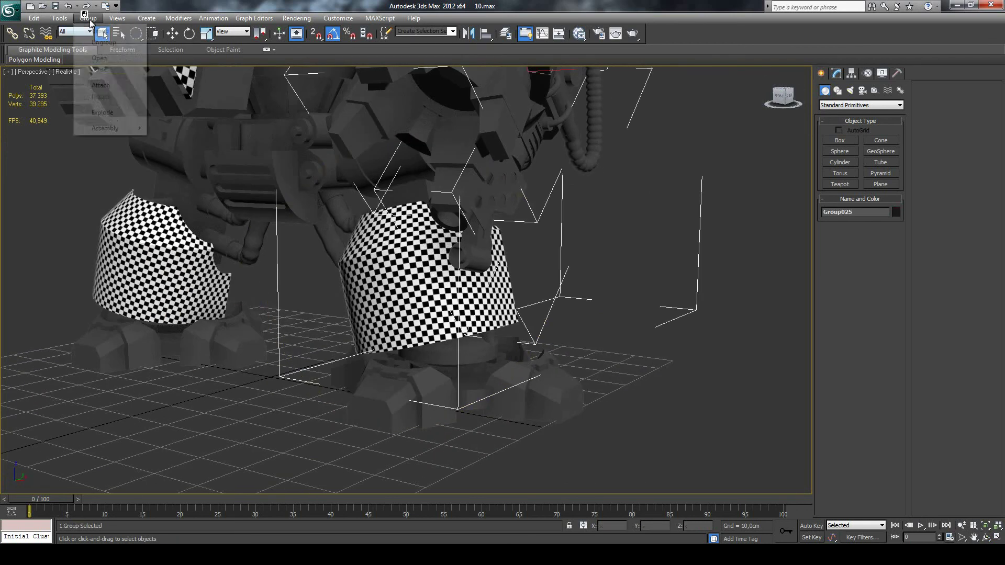
left_click(110, 47)
left_click(504, 205)
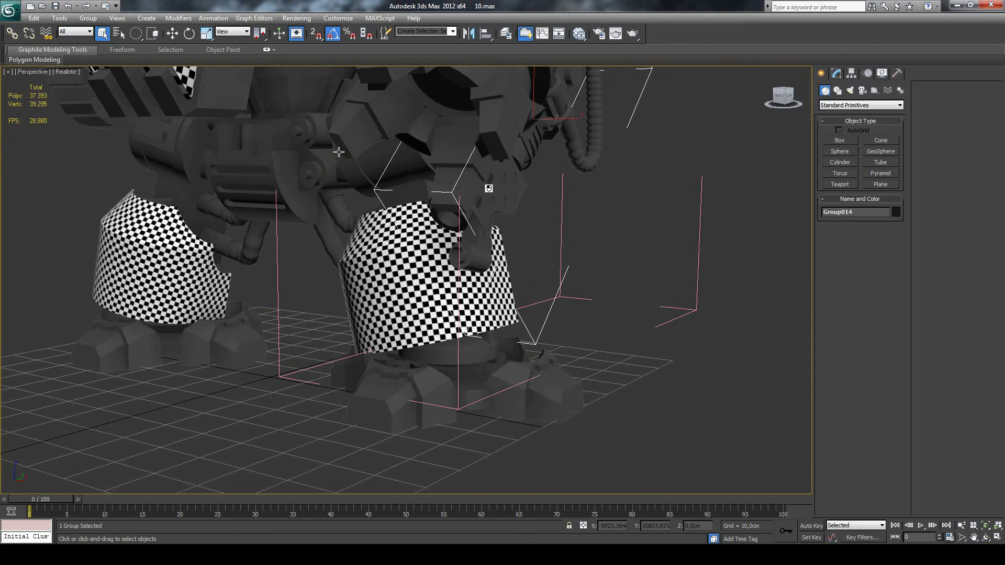
left_click(88, 17)
left_click(113, 58)
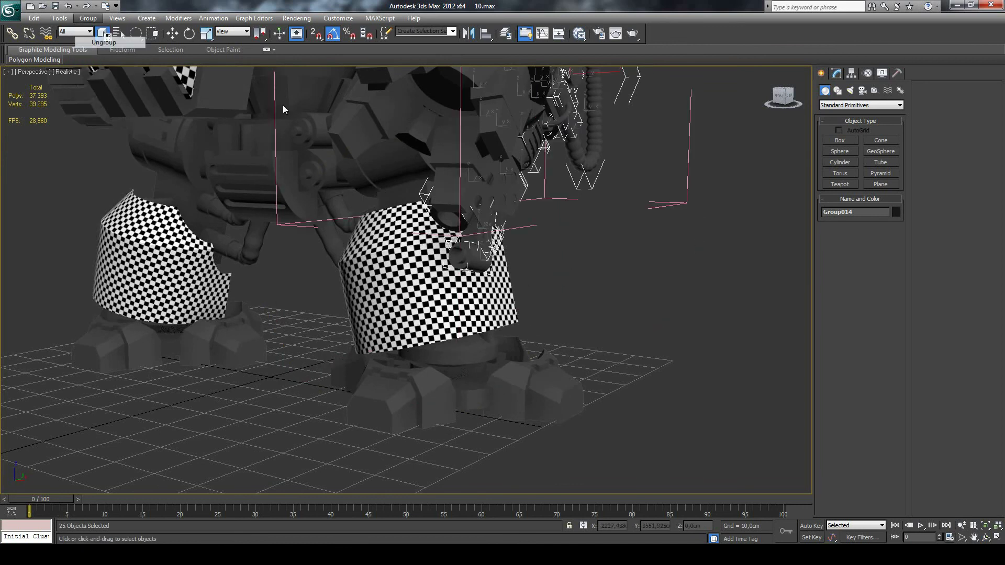
With edged faces on, inspect group members: a line, the hanging hose, Plane013 and Hose002.
left_click(517, 214)
key("F4")
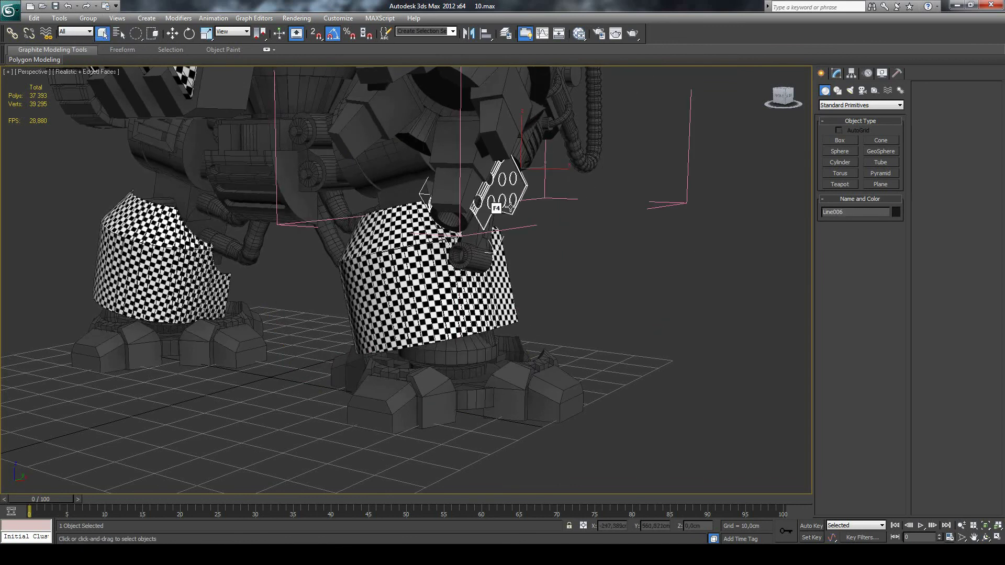
left_click(585, 153)
middle_click_drag(585, 153, 561, 224, "alt")
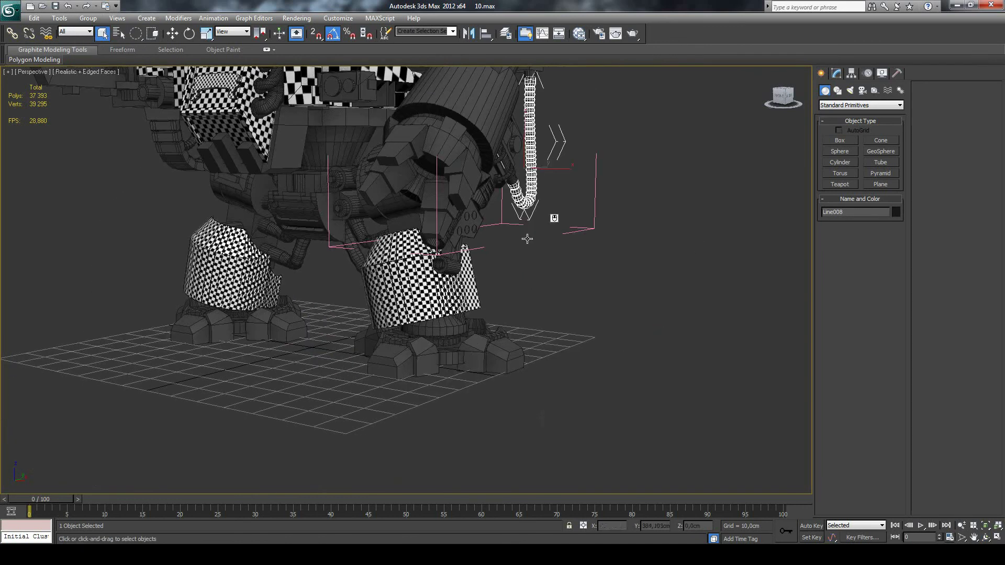
scroll(440, 223, "down", 3)
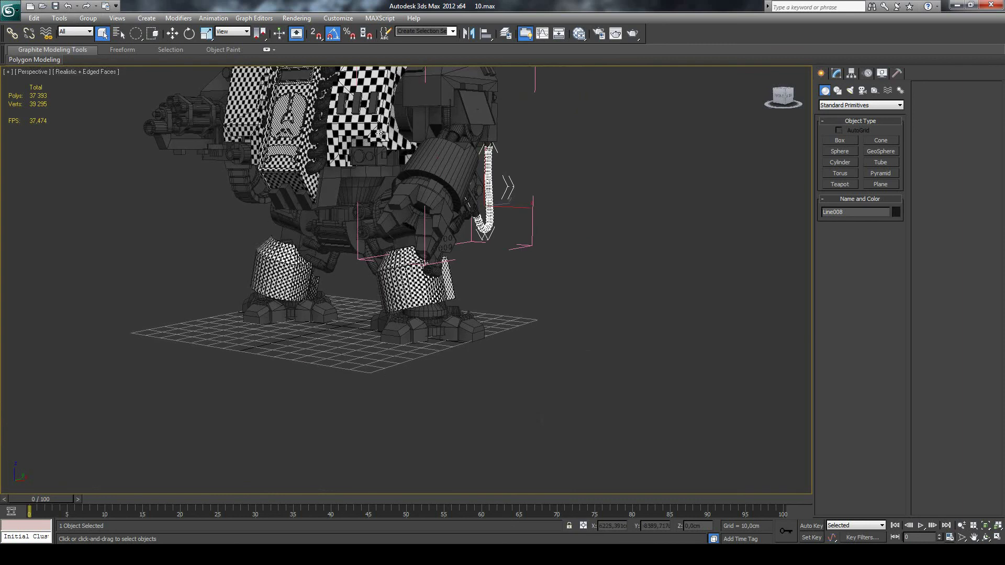
scroll(380, 133, "down", 3)
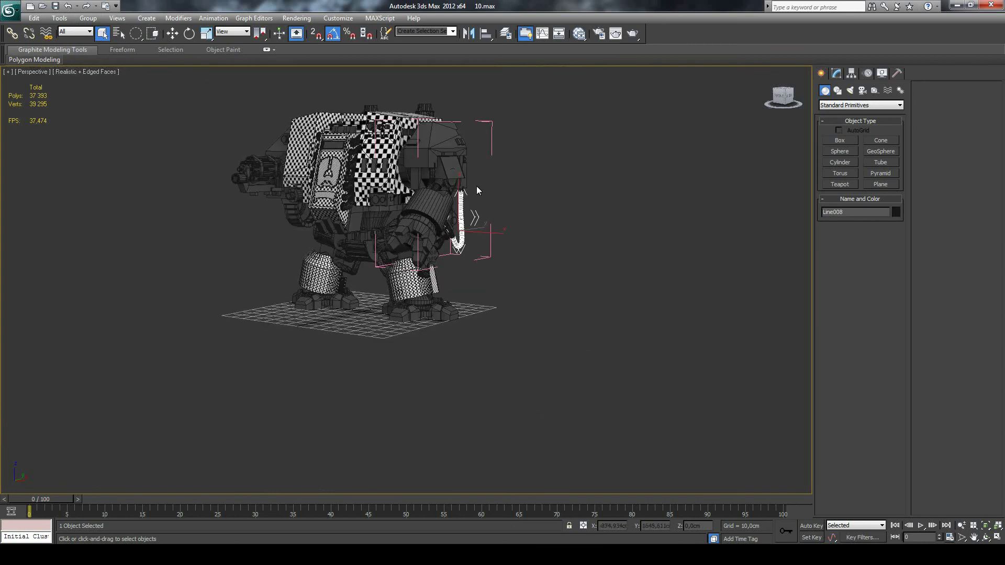
left_click(986, 538)
mouse_move(417, 244)
left_mouse_down()
mouse_move(340, 252)
mouse_move(309, 182)
left_mouse_up()
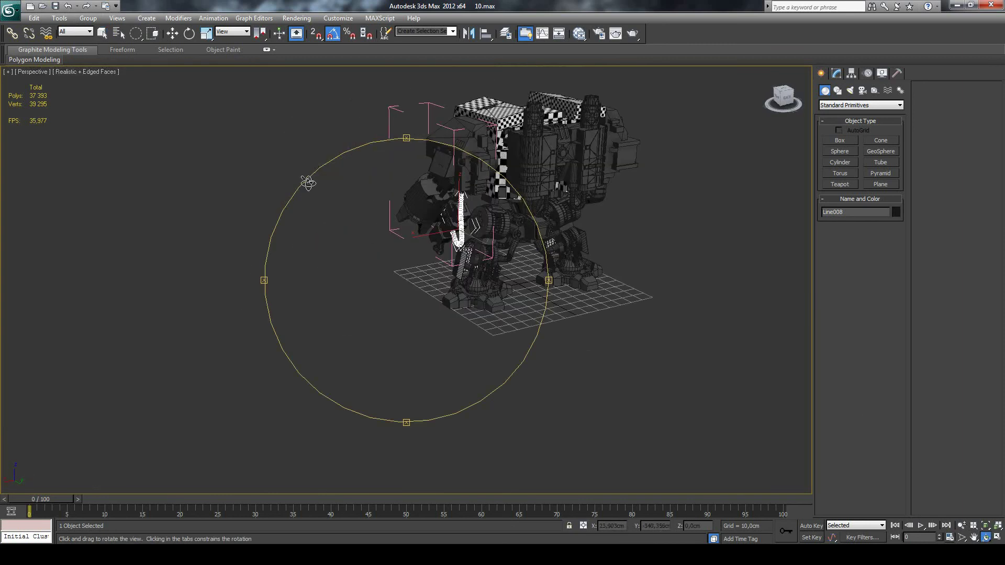
left_click(102, 34)
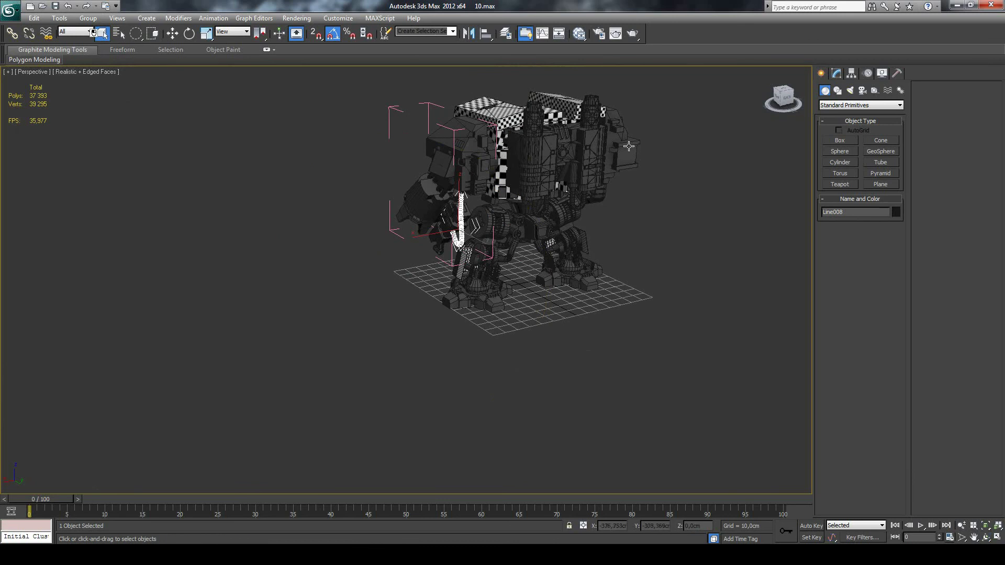
left_click(591, 121)
scroll(580, 194, "up", 3)
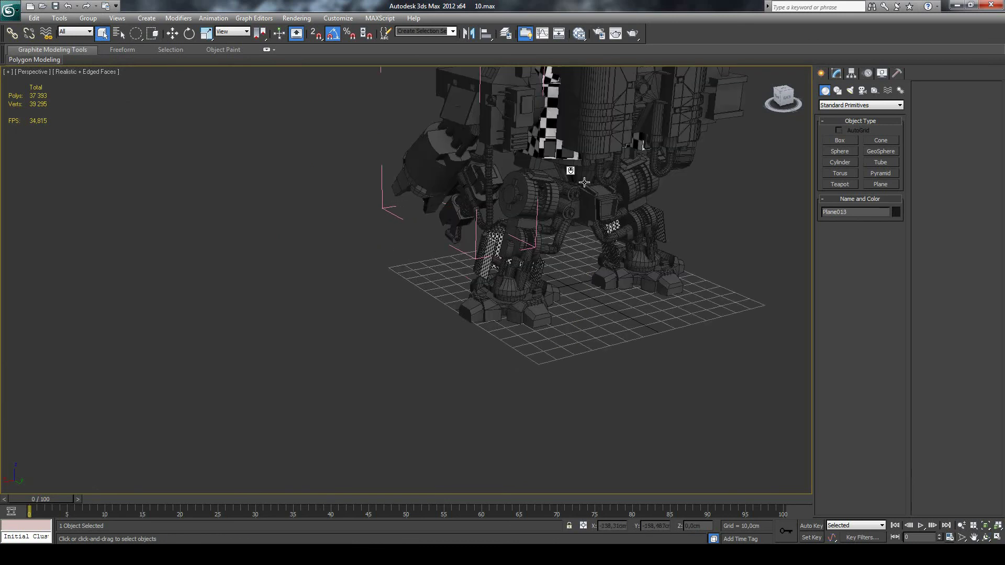
left_click(544, 220)
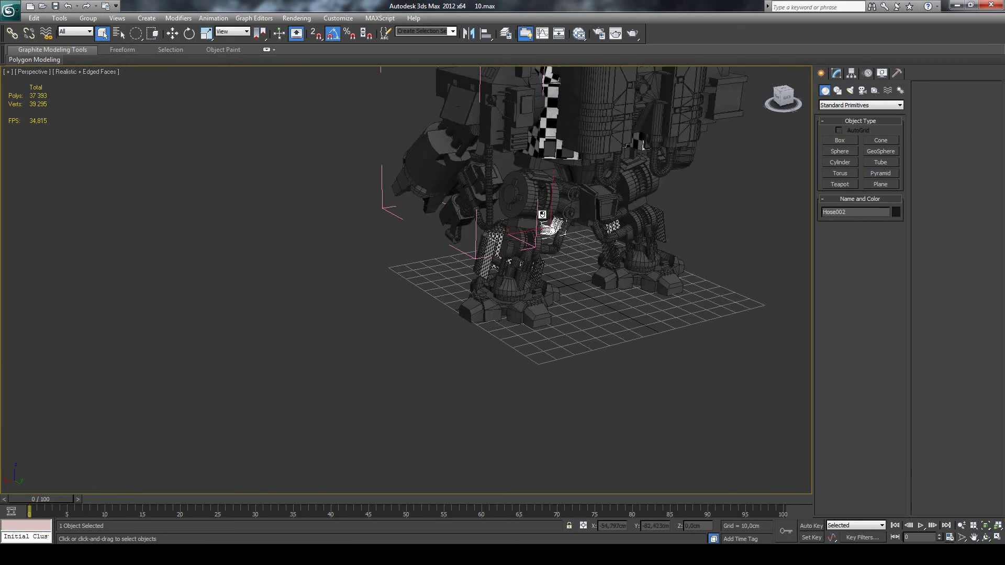
left_click(644, 320)
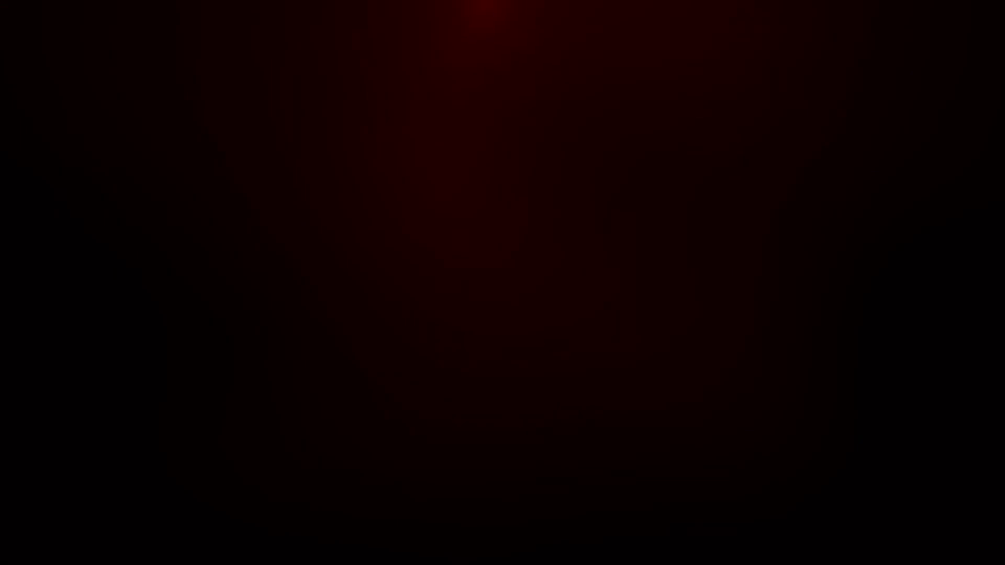